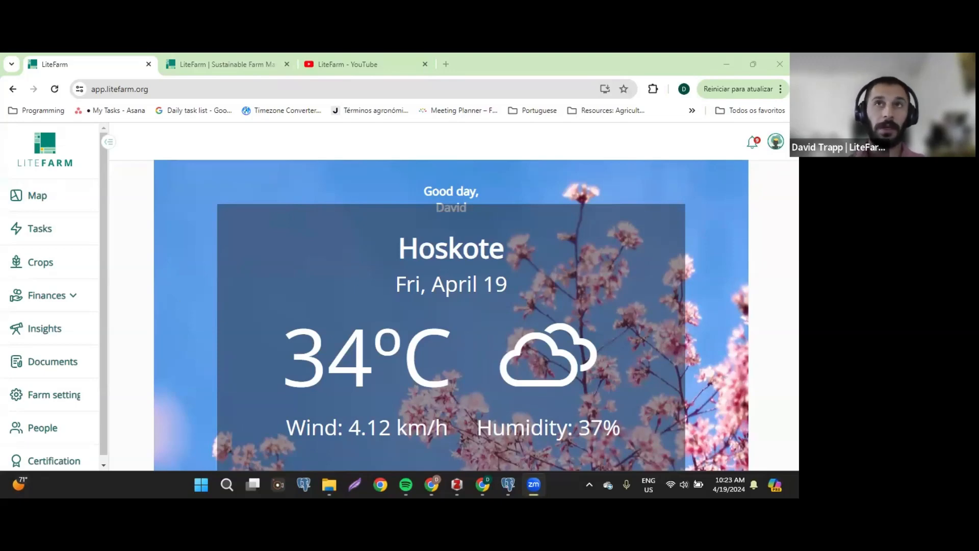
Step: Review the area, line and point types that can be added to the farm map and choose Field
click(61, 200)
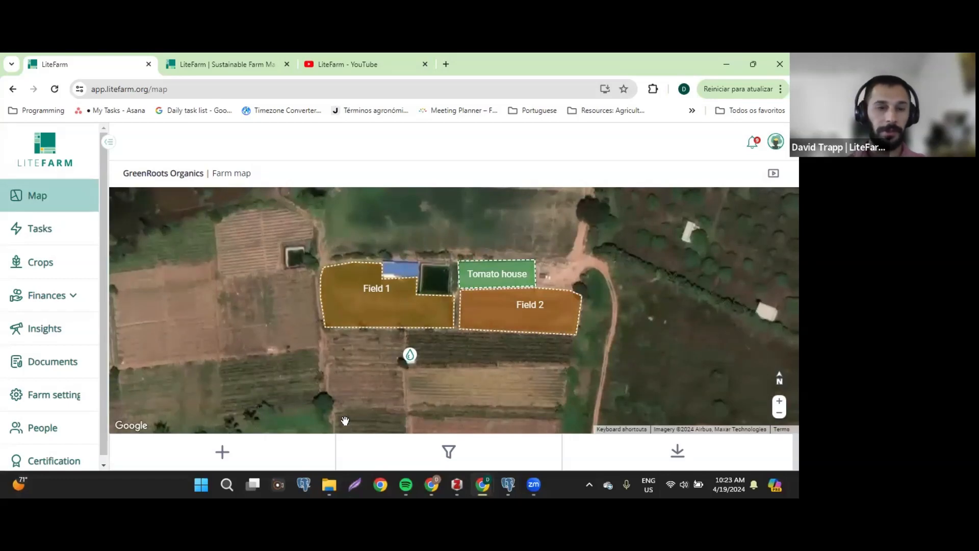
click(220, 453)
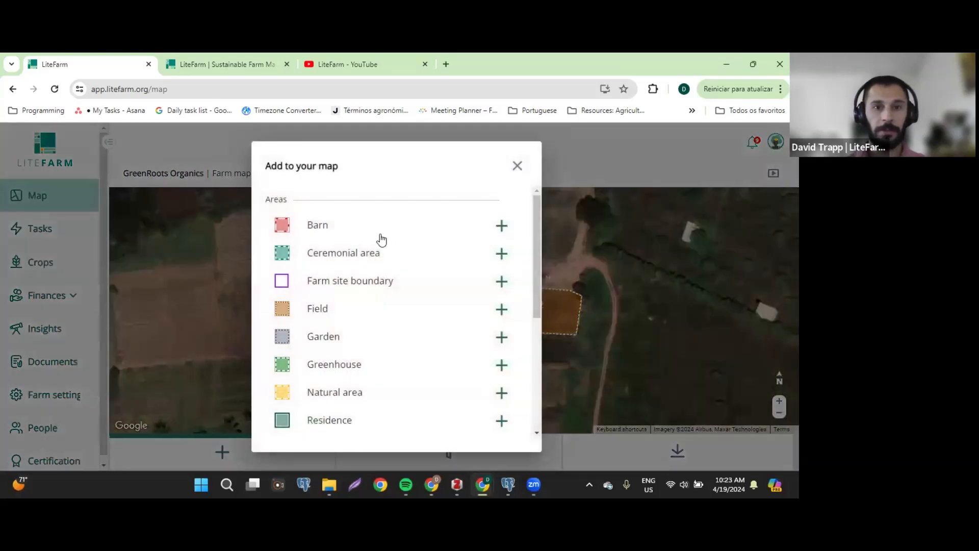
scroll(382, 239, down, 5)
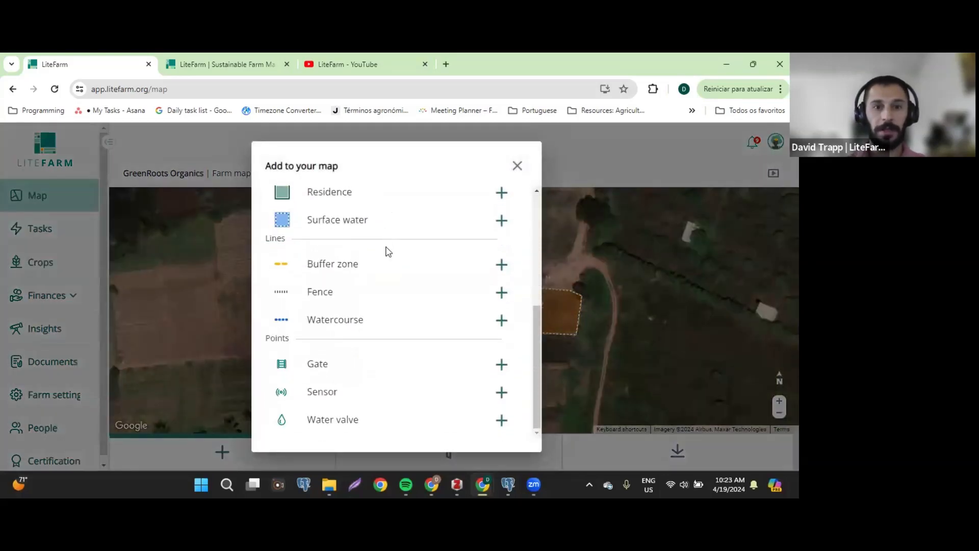
scroll(387, 253, up, 5)
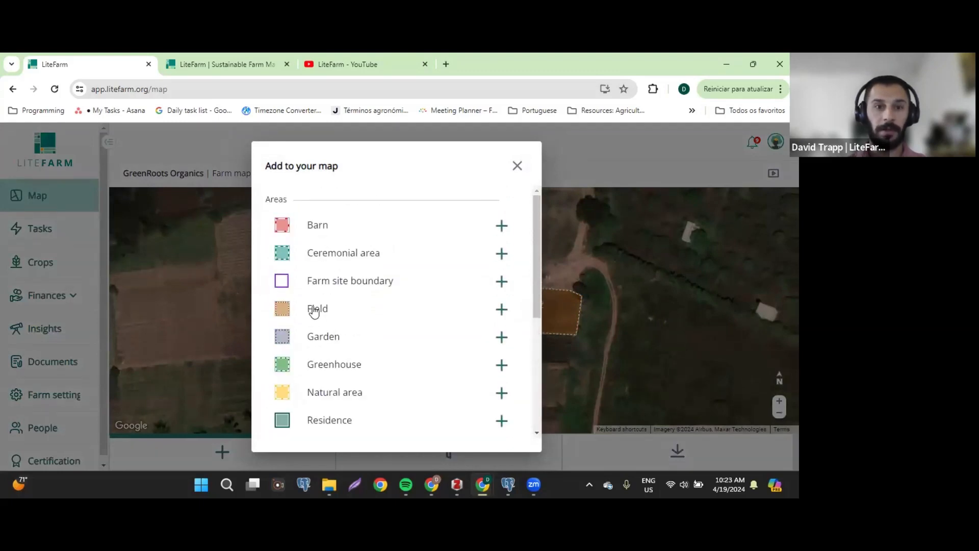
scroll(334, 375, down, 2)
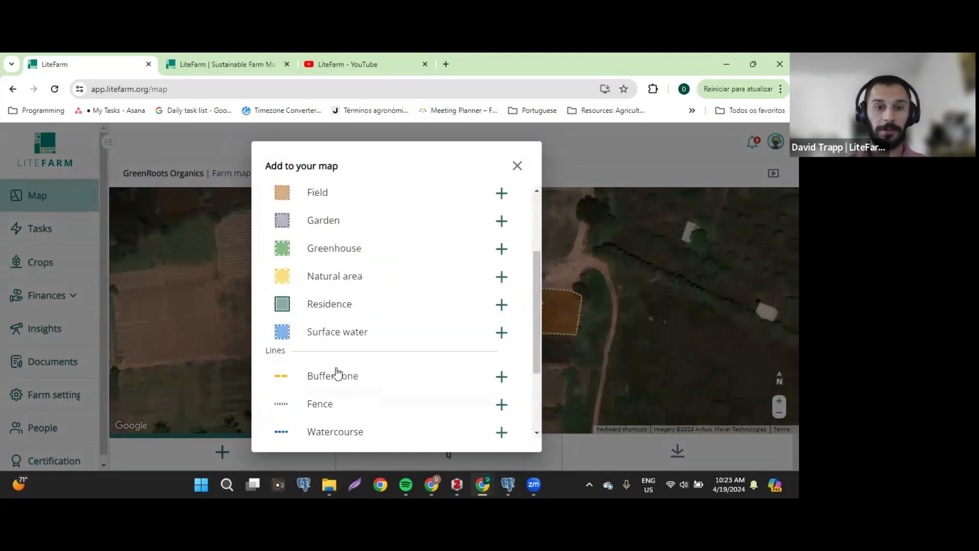
scroll(336, 374, down, 1)
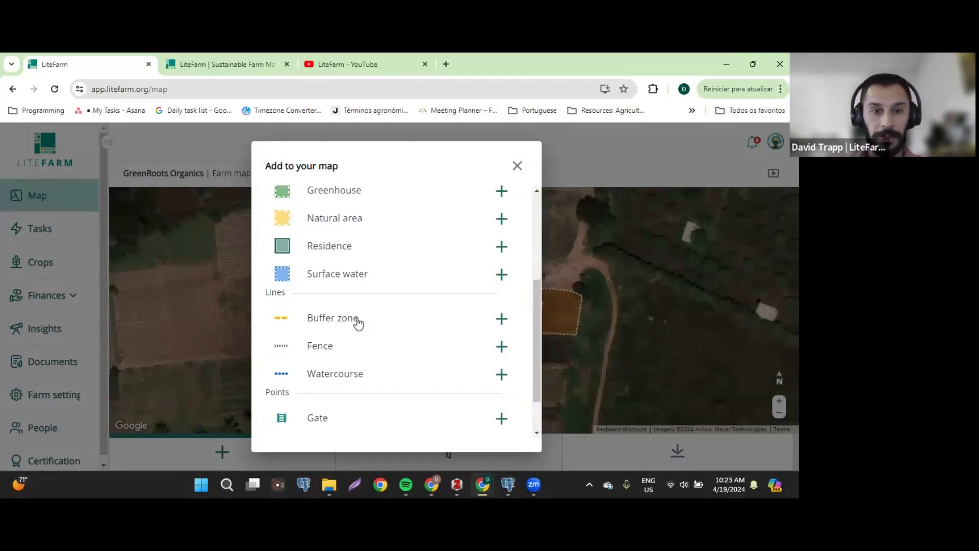
scroll(312, 351, down, 1)
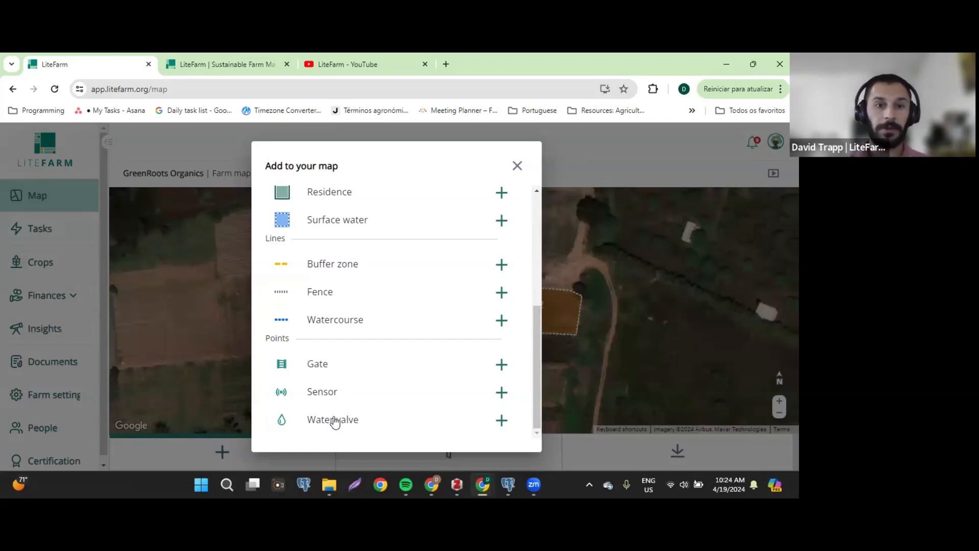
scroll(389, 242, up, 3)
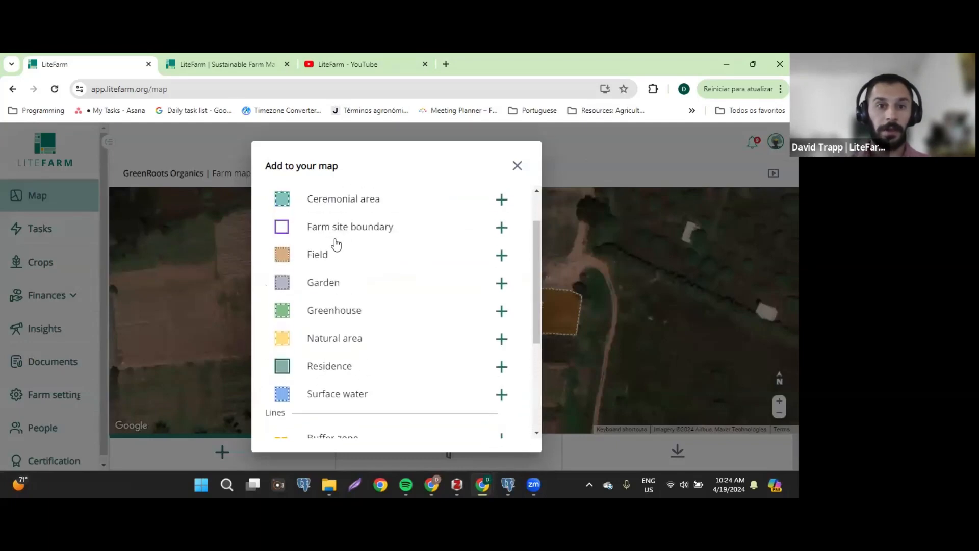
click(319, 257)
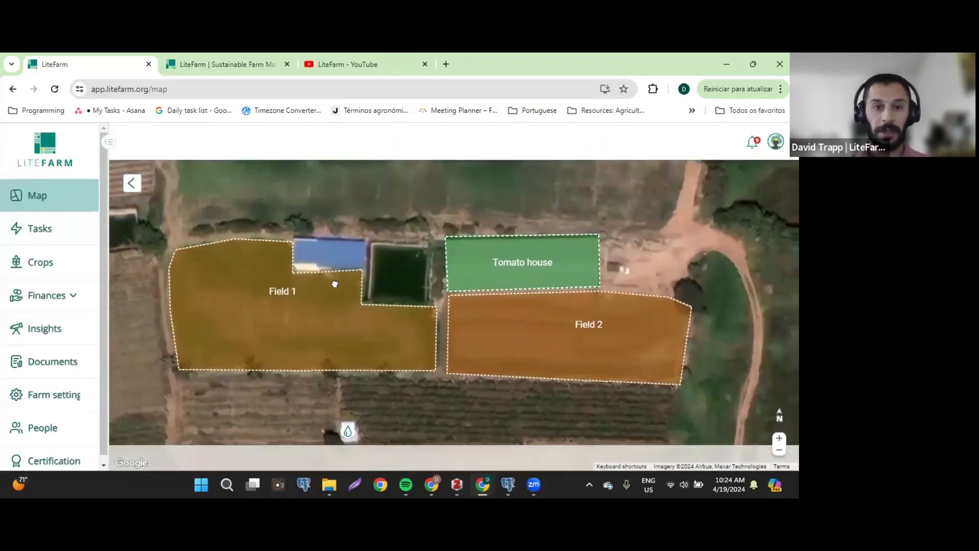
Step: Outline a six-corner field of about 0.15 ha on the farmland directly south of Field 1, beside the water valve
click(318, 292)
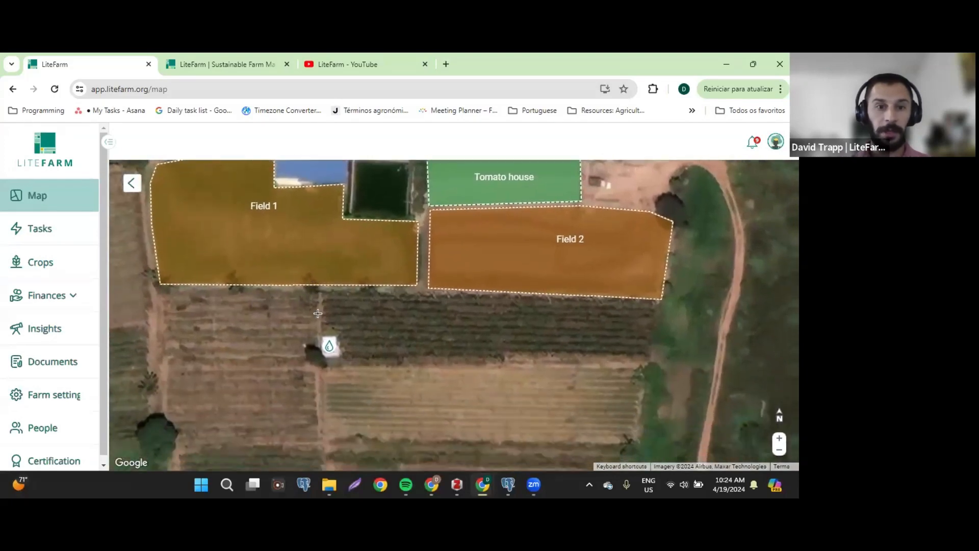
click(322, 451)
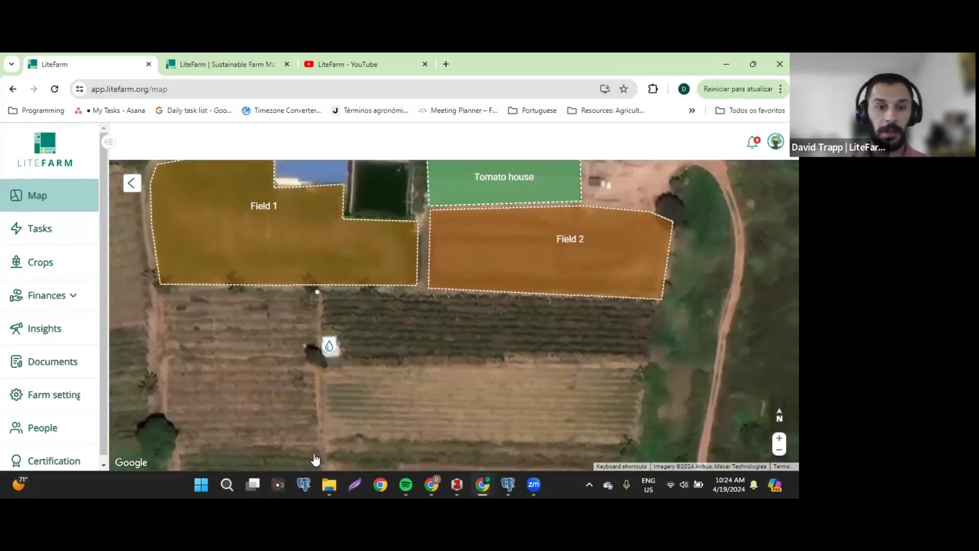
click(172, 450)
click(177, 430)
click(167, 414)
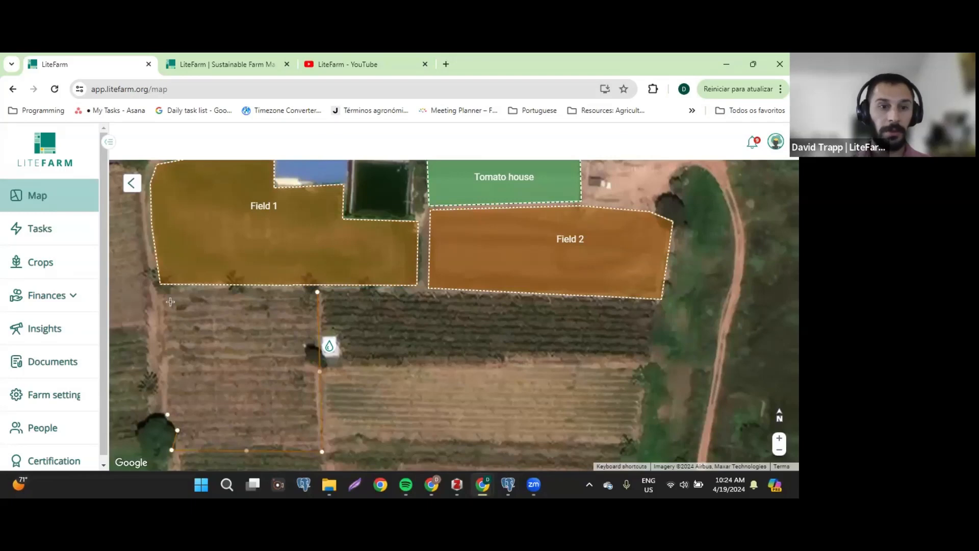
click(164, 285)
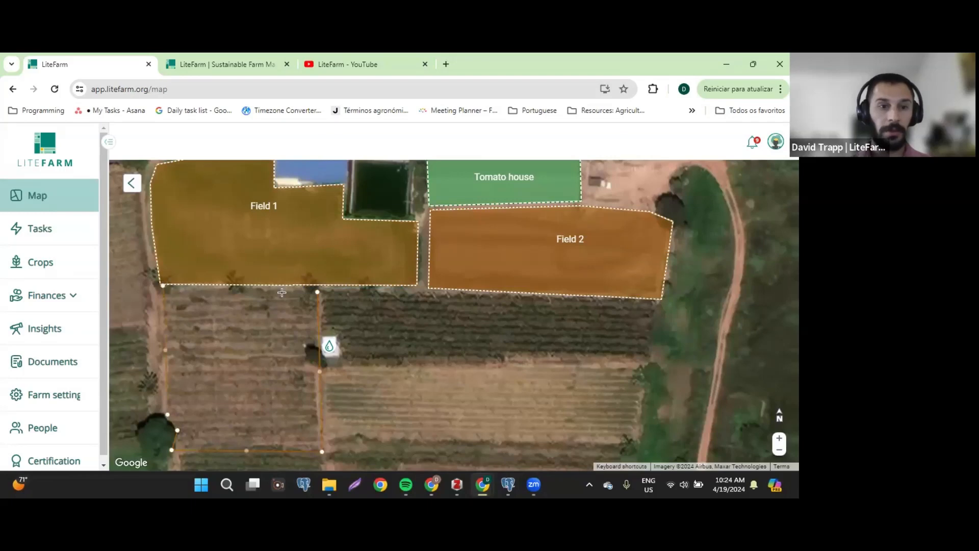
click(317, 292)
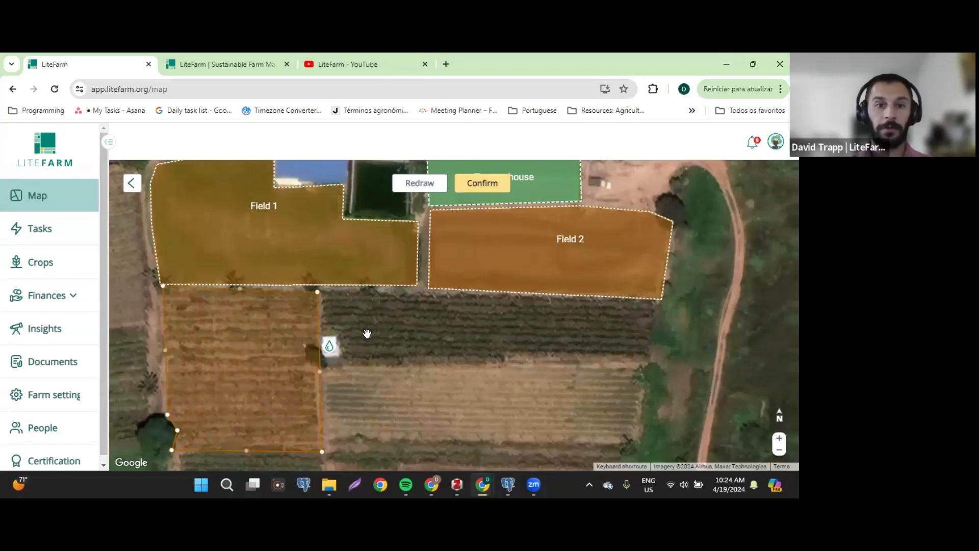
Step: Adjust the new field's northeast corner and northern edge along Field 1, and confirm the outline
drag(320, 298, 289, 306)
drag(292, 311, 318, 289)
mouse_move(241, 289)
mouse_down()
mouse_move(242, 308)
mouse_move(236, 291)
mouse_up()
click(478, 199)
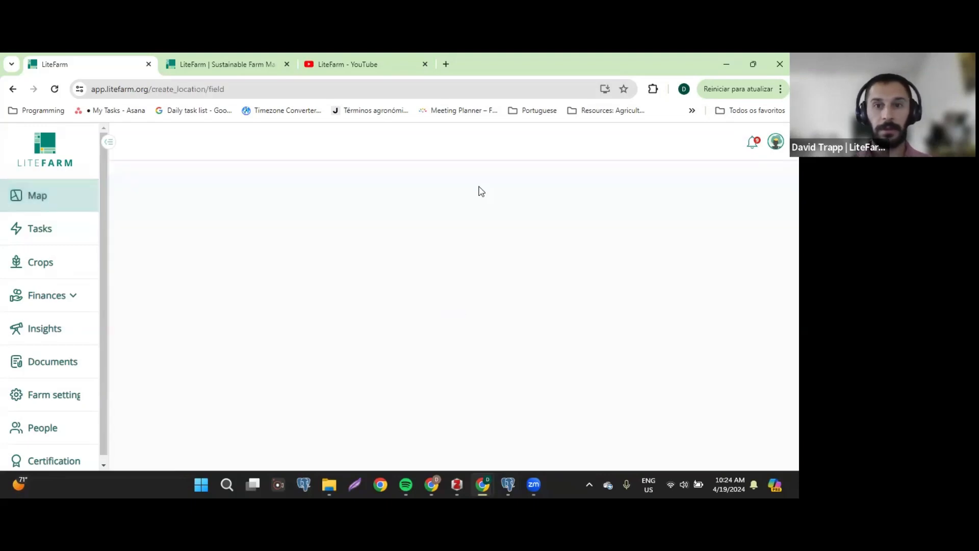
click(273, 243)
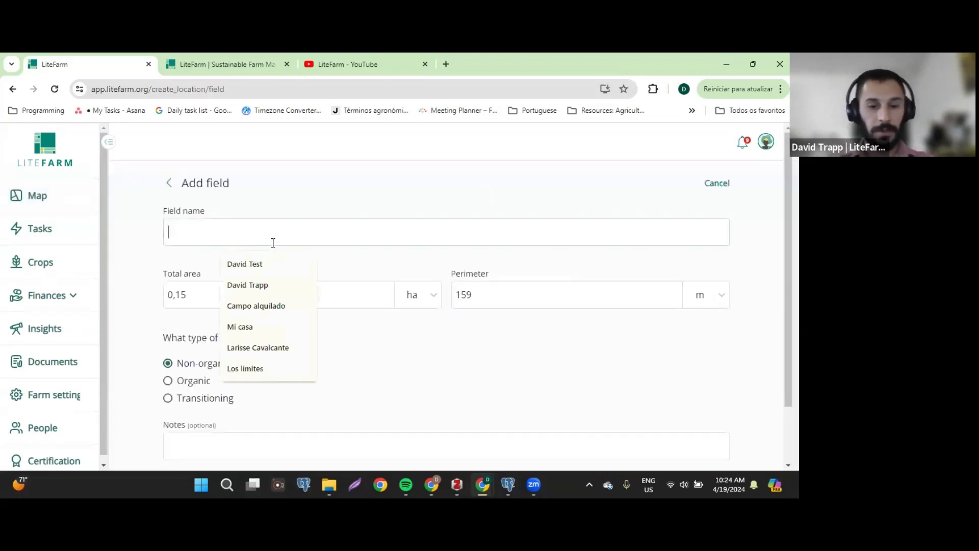
text(Field)
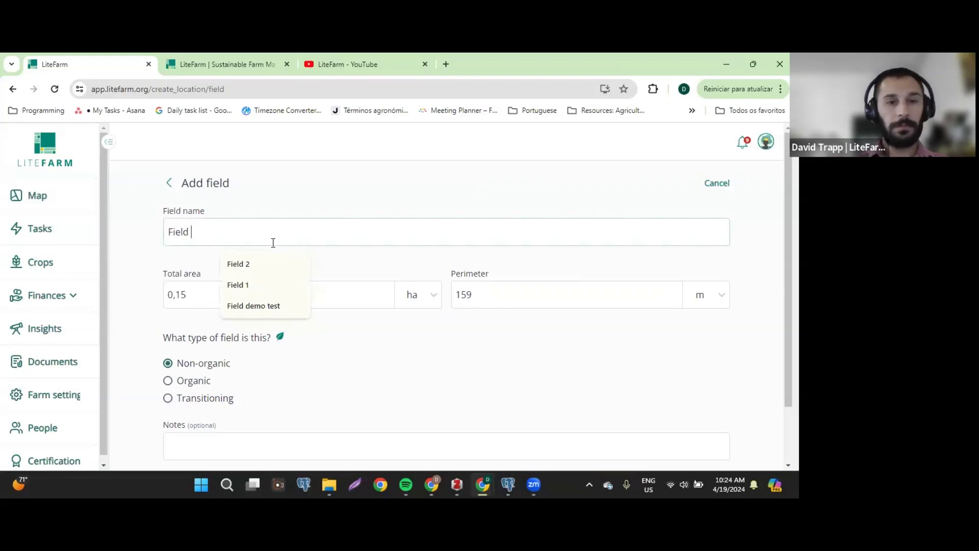
text( 3)
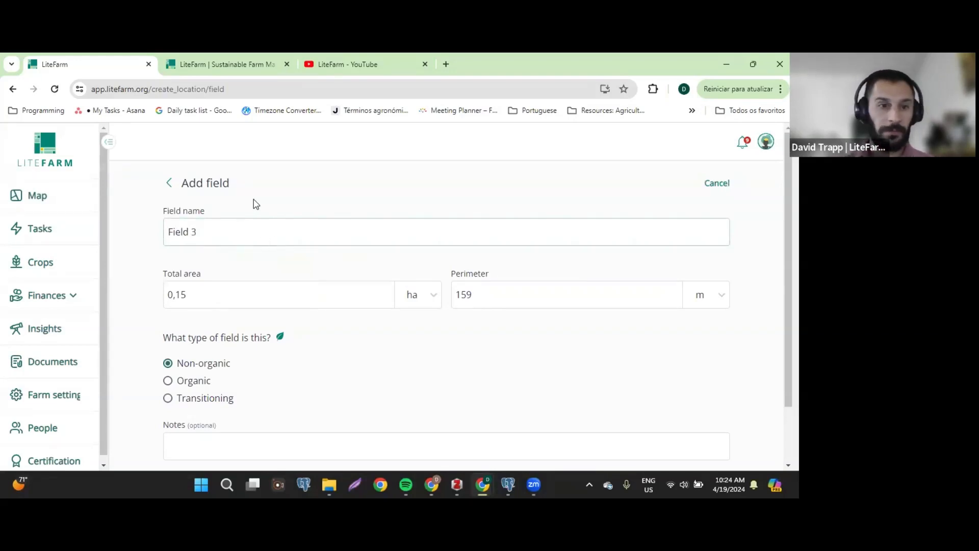
key(BackSpace)
key(BackSpace)
key(BackSpace)
key(BackSpace)
key(BackSpace)
key(BackSpace)
key(BackSpace)
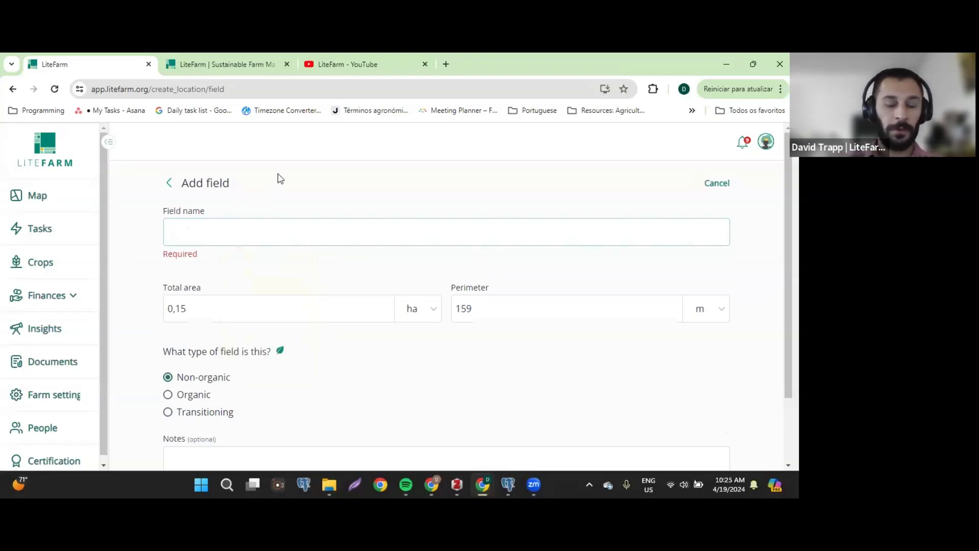
text(eggpl)
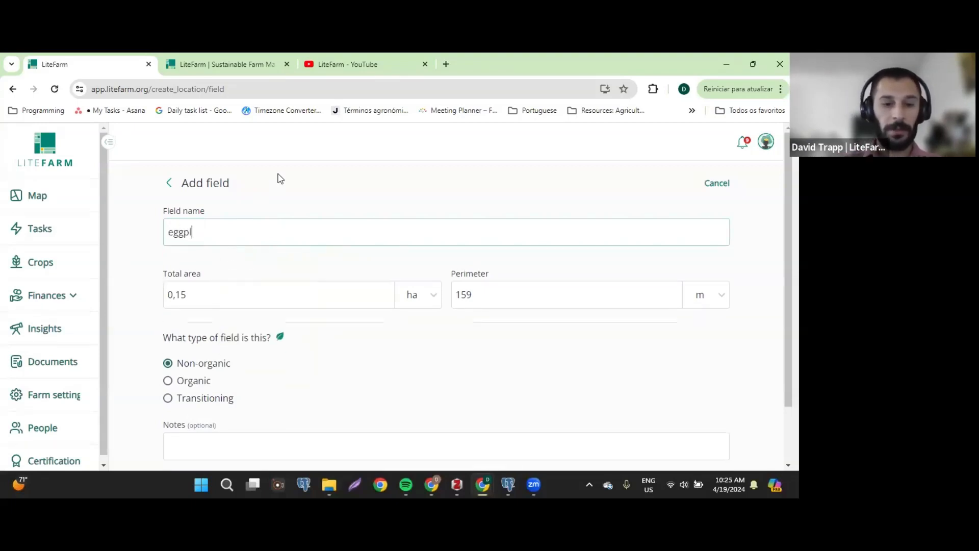
text(a)
key(BackSpace)
key(BackSpace)
key(BackSpace)
key(BackSpace)
key(BackSpace)
key(BackSpace)
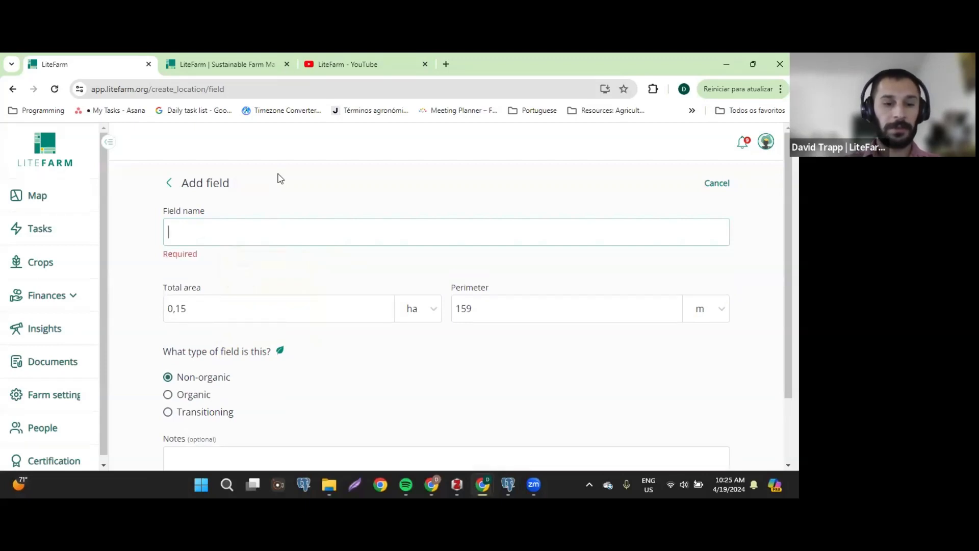
Step: Name the new field Eggplant, set its type to Organic and save it to the farm map
text(Eggplant)
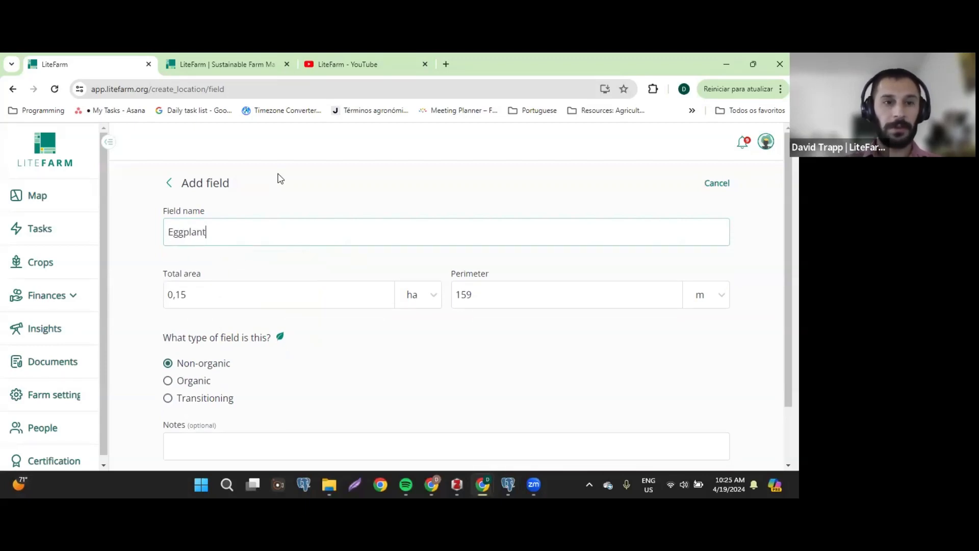
scroll(255, 281, down, 2)
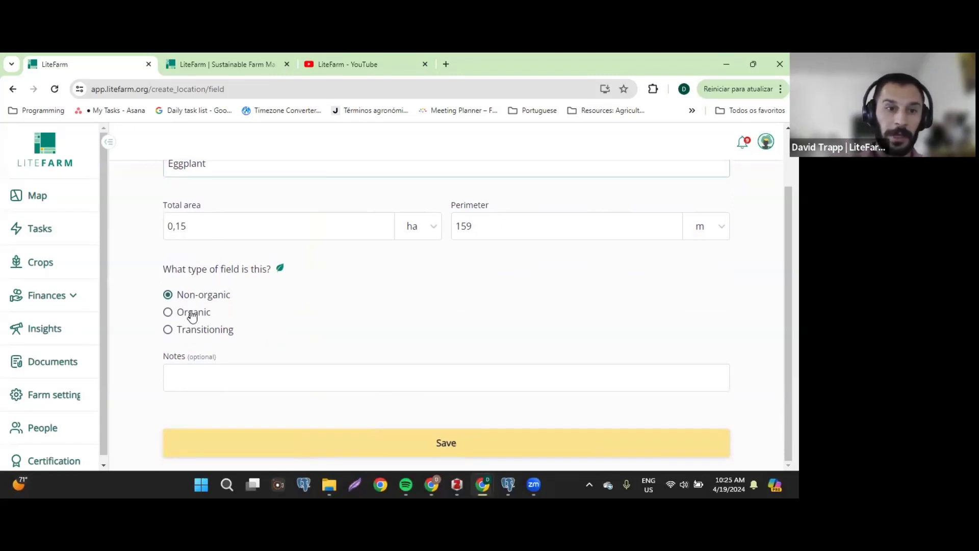
click(168, 330)
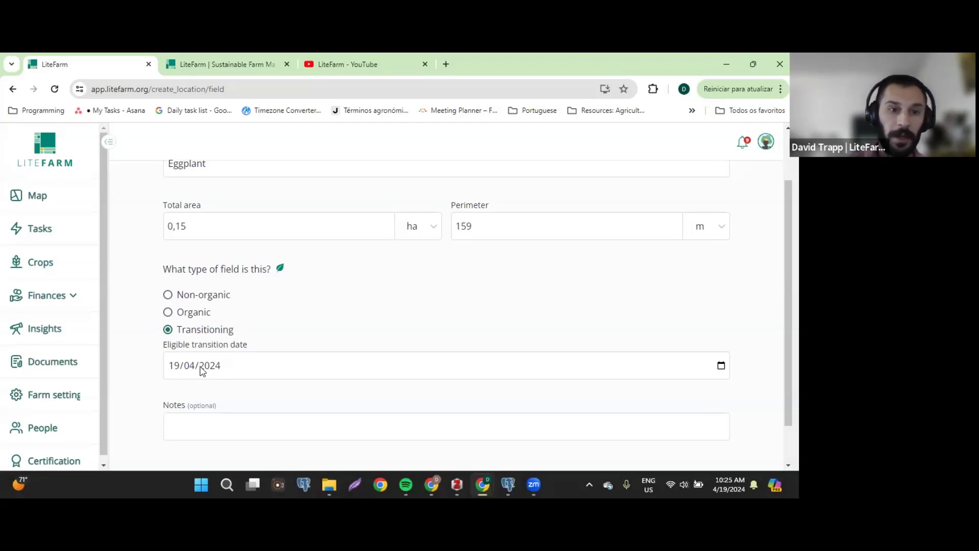
click(181, 313)
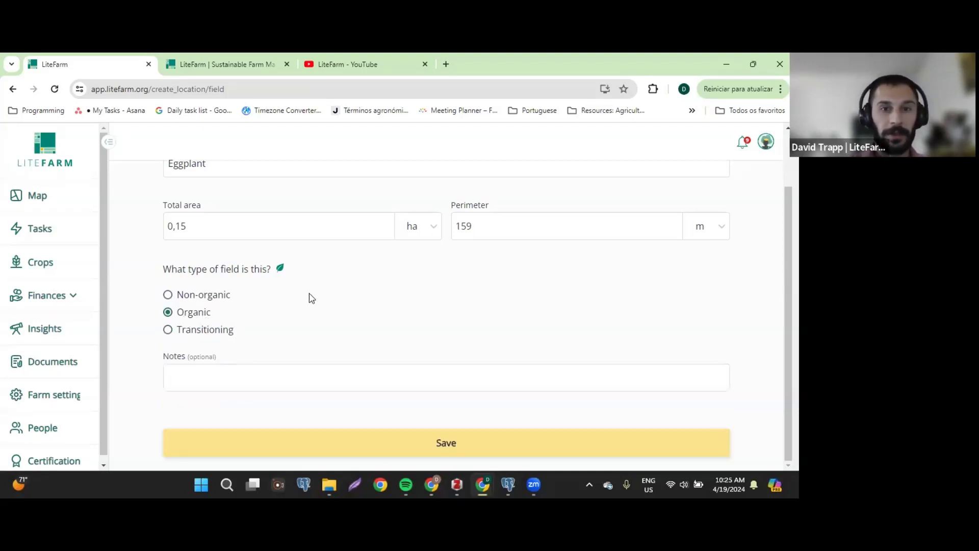
scroll(309, 296, up, 2)
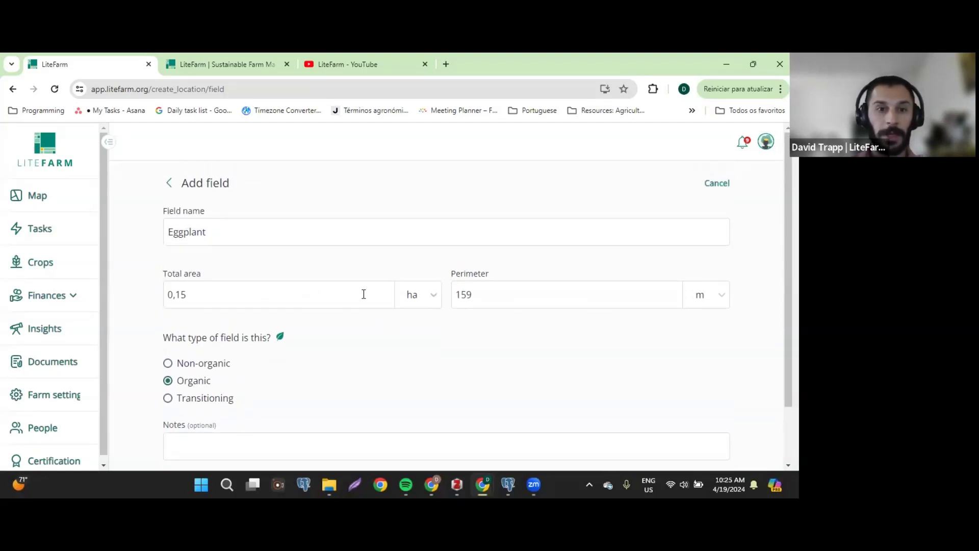
scroll(388, 311, down, 2)
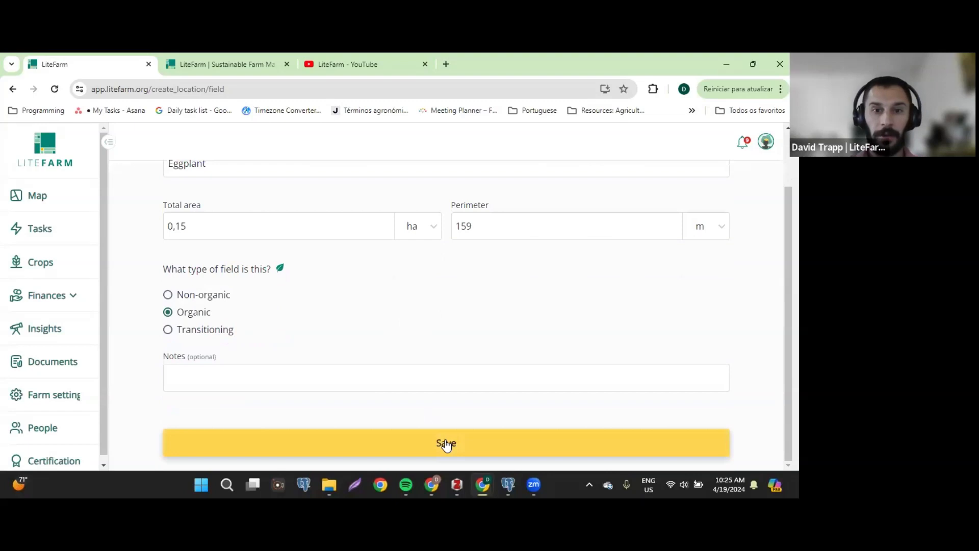
click(306, 228)
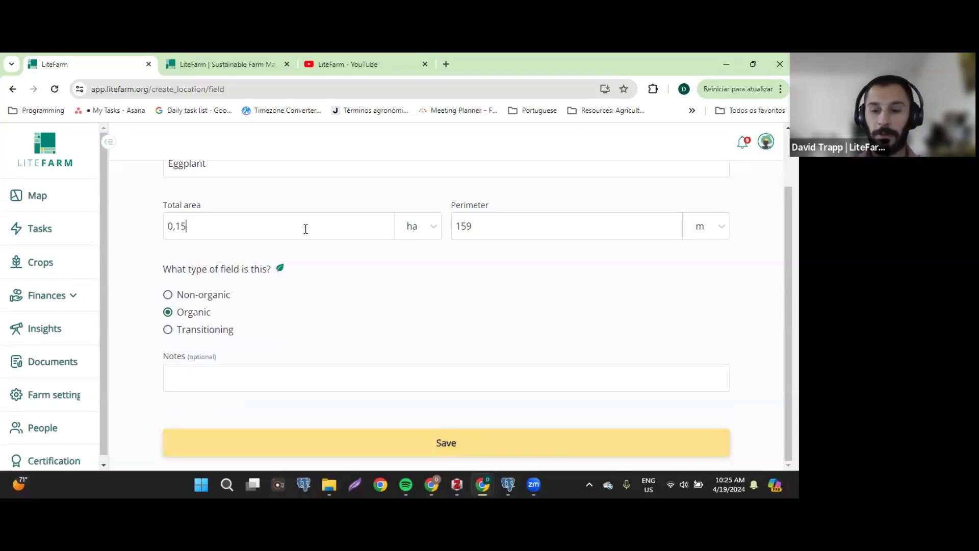
click(452, 449)
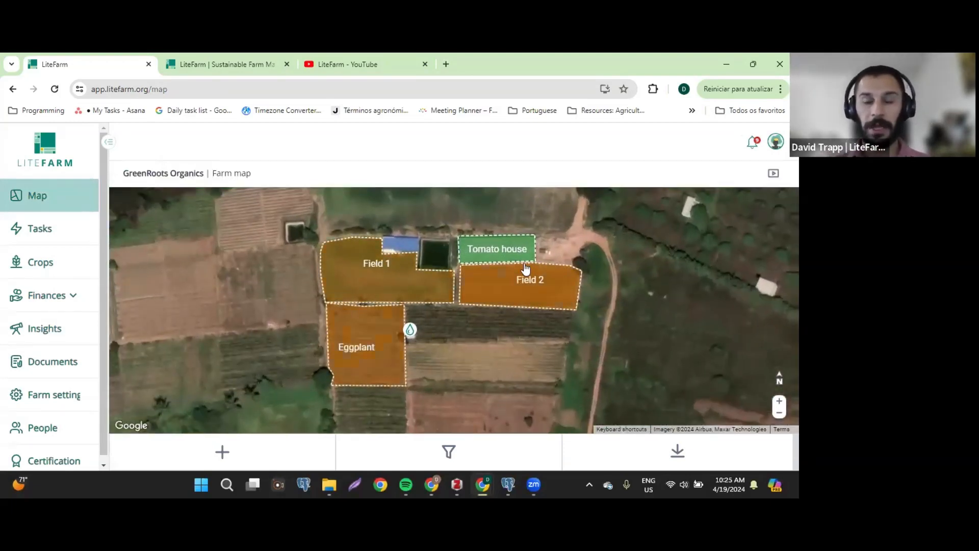
Step: Open Field 1 and examine its active, planned and past crops as well as its task list
click(391, 283)
scroll(316, 298, down, 2)
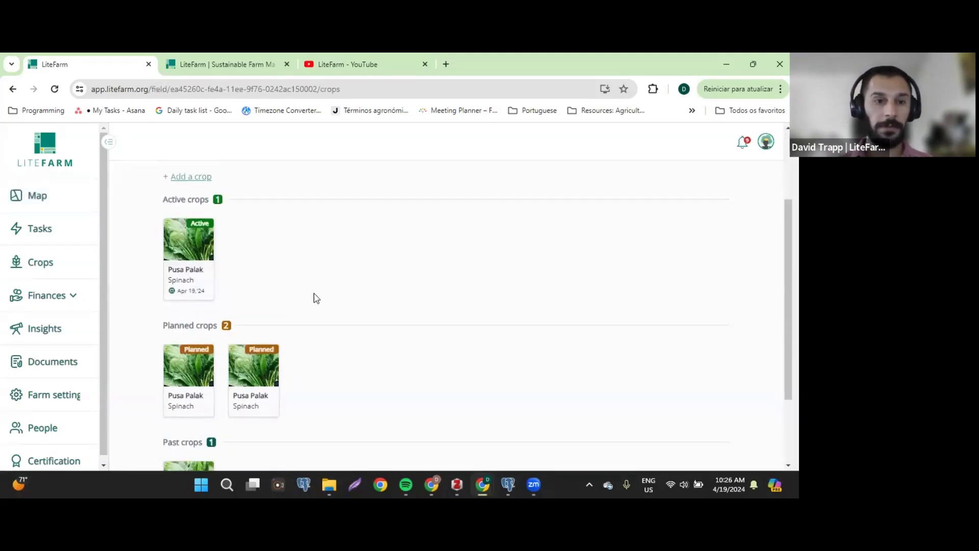
scroll(317, 297, down, 2)
scroll(317, 299, up, 4)
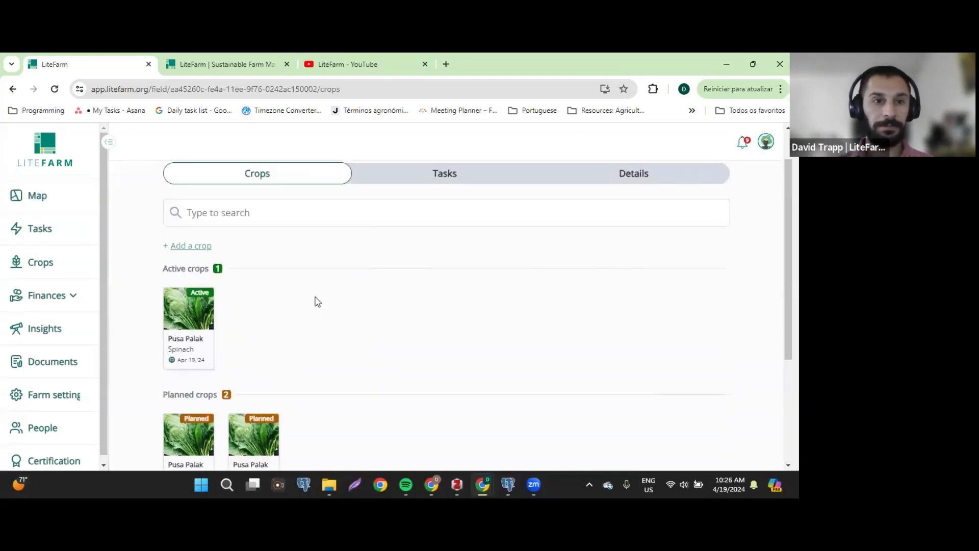
scroll(218, 350, down, 2)
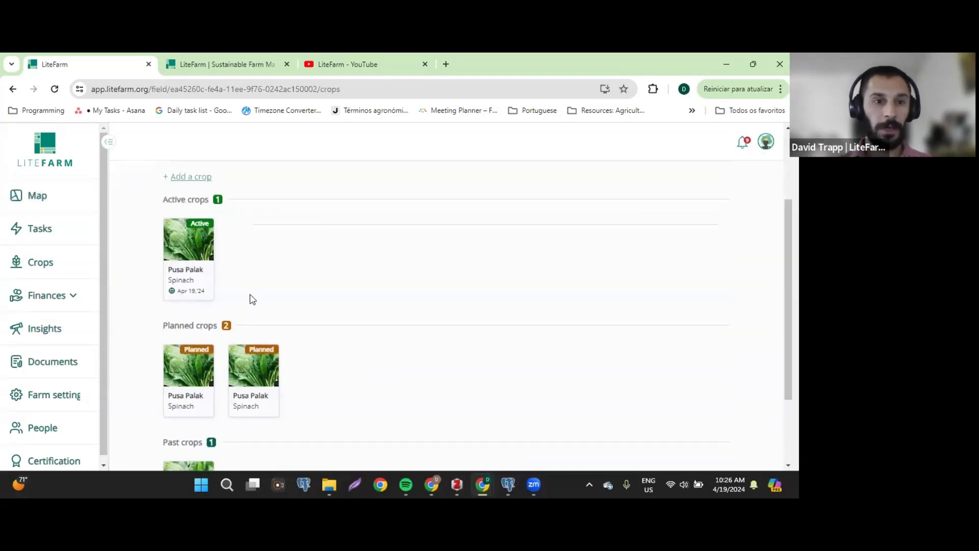
scroll(188, 271, down, 1)
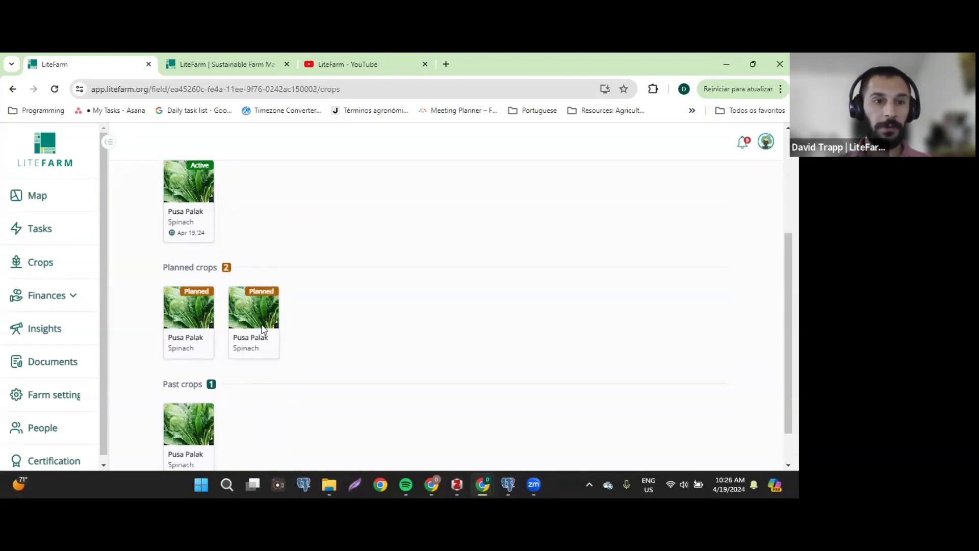
scroll(234, 392, down, 1)
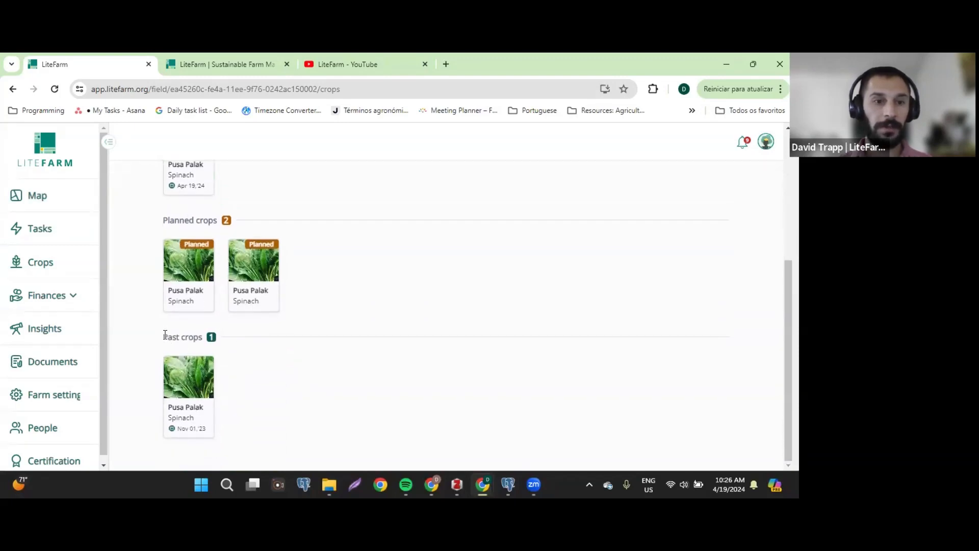
drag(164, 336, 194, 337)
scroll(312, 306, up, 4)
click(460, 229)
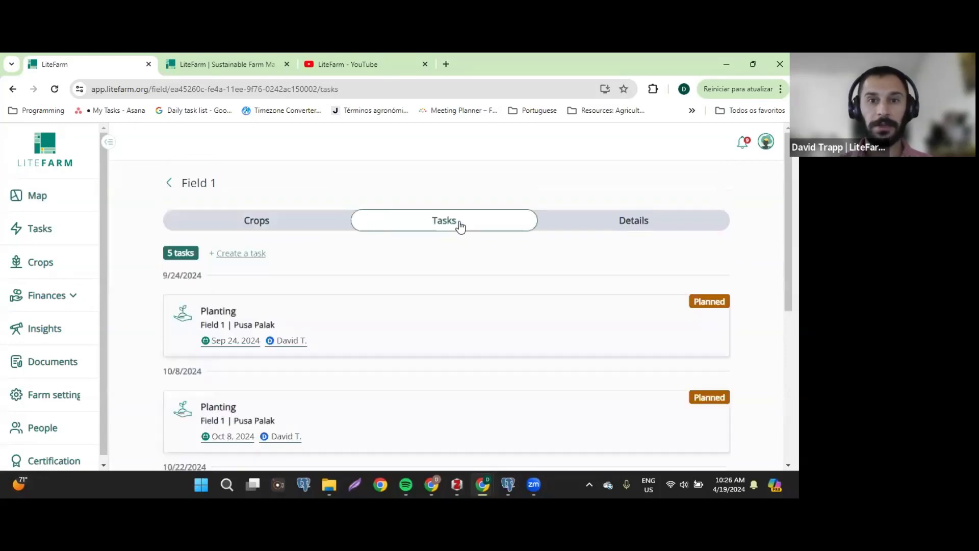
Step: Review the rest of Field 1's task list and its field details, and return to the farm map
scroll(388, 265, down, 5)
scroll(403, 273, up, 5)
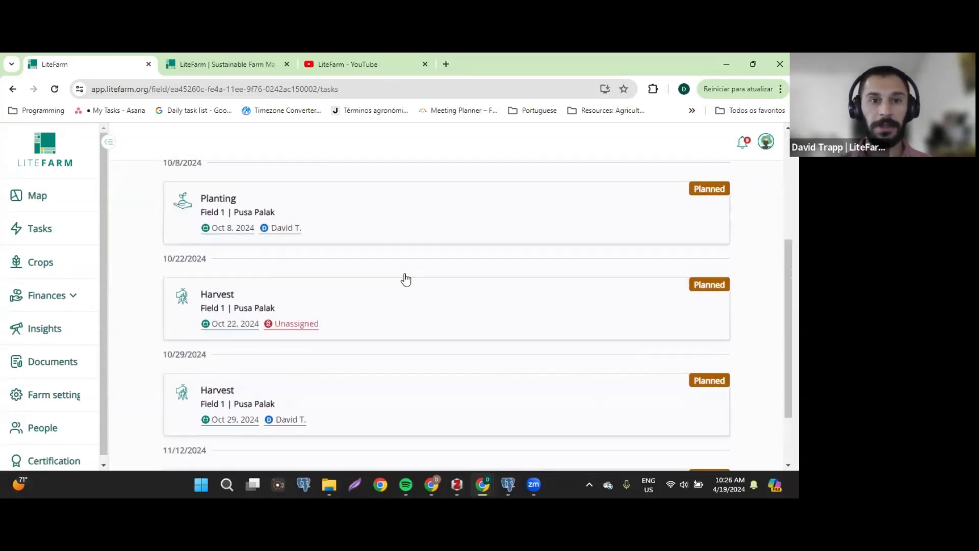
click(621, 220)
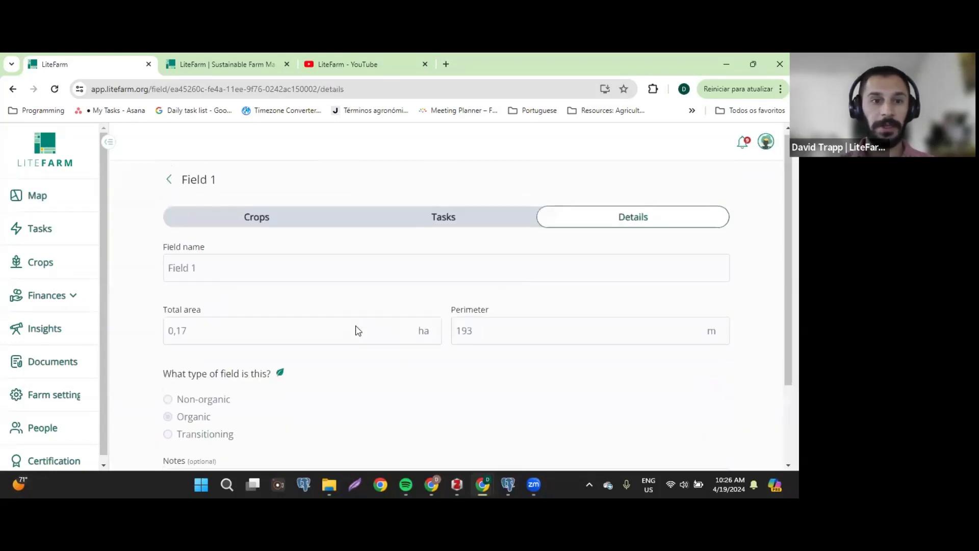
scroll(363, 326, down, 3)
scroll(364, 327, up, 3)
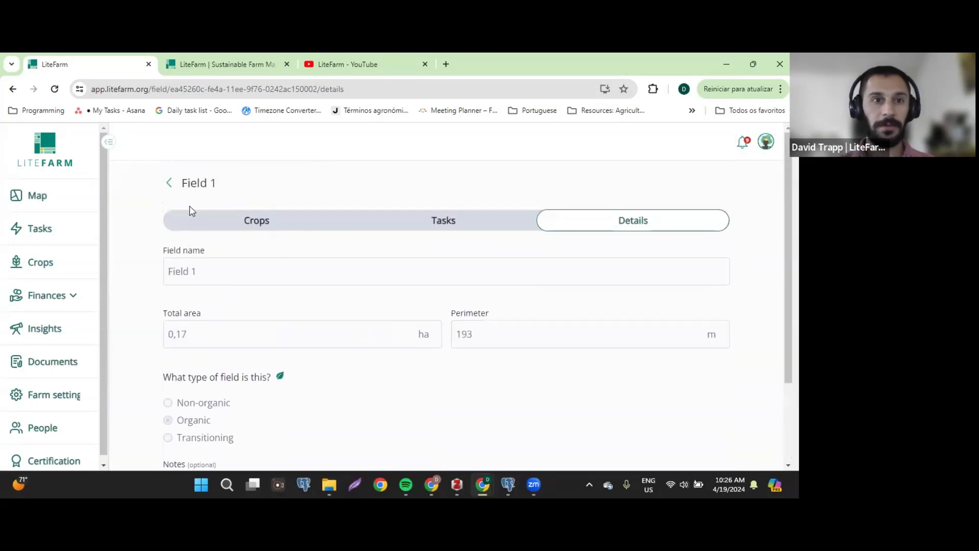
click(169, 183)
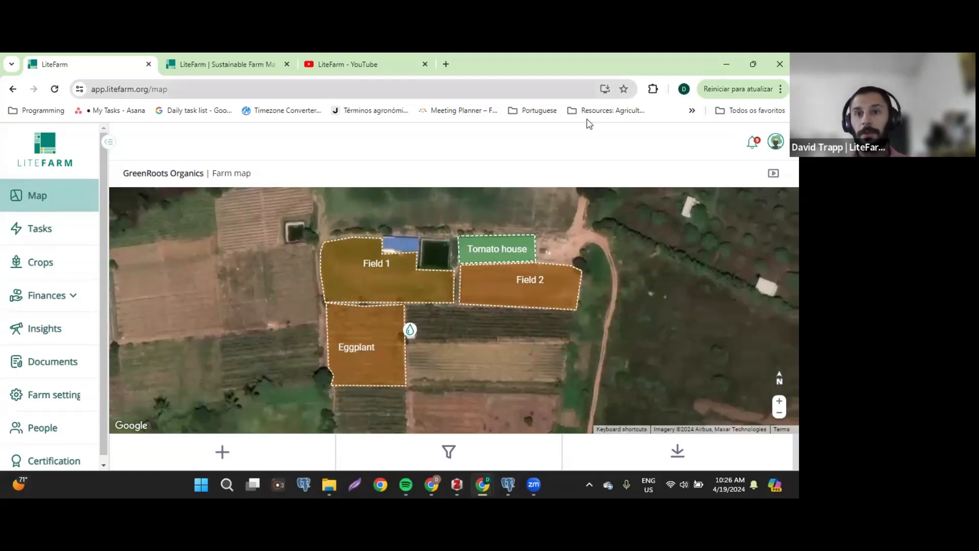
Step: Check the farm notifications and return to the farm map
click(753, 146)
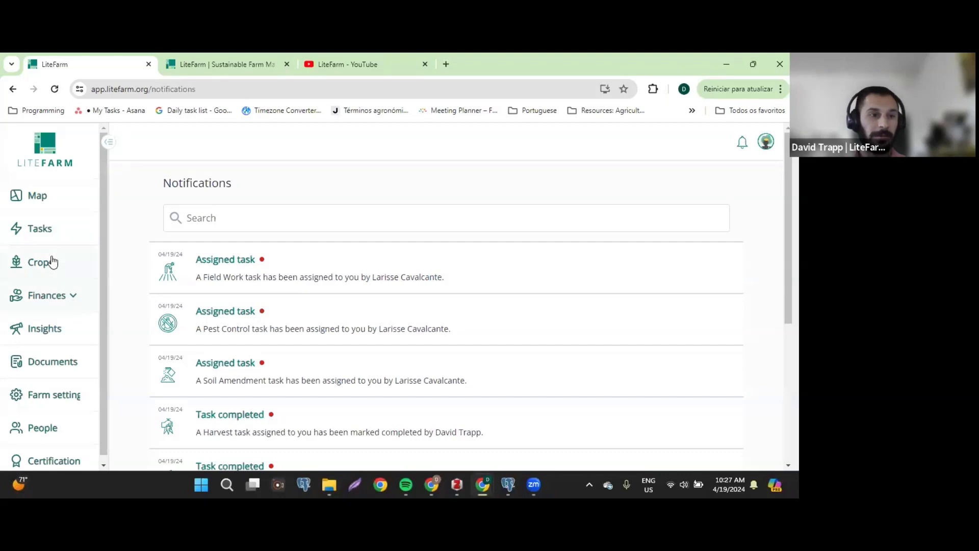
click(45, 204)
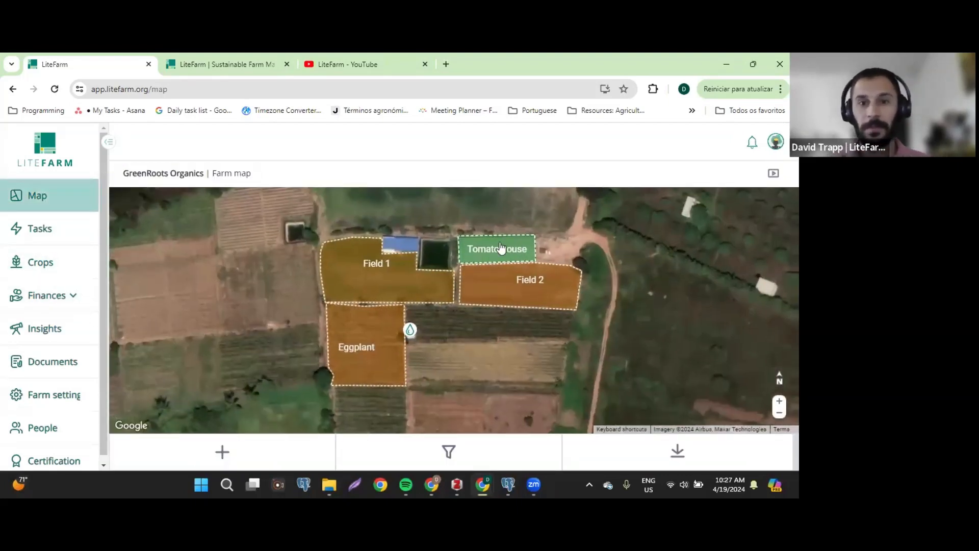
Step: Examine the Tomato house greenhouse's crops, tasks and details, including the lighting, CO₂ and heating questions, and return to the farm map
click(500, 248)
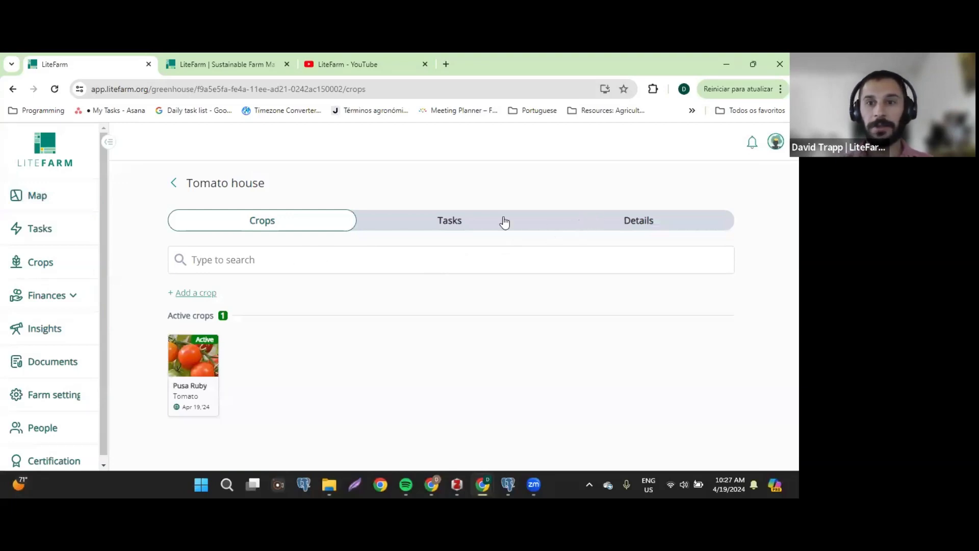
click(486, 225)
click(606, 217)
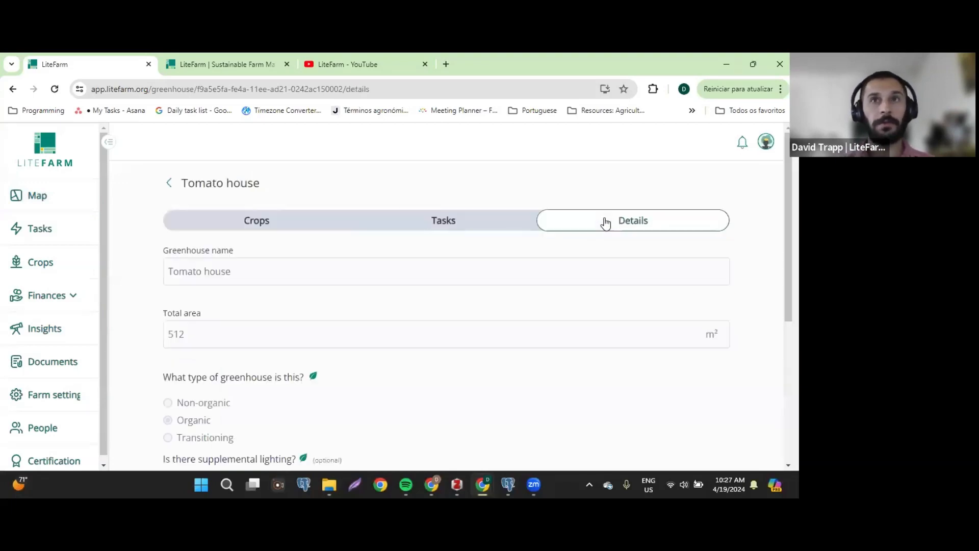
scroll(417, 300, down, 3)
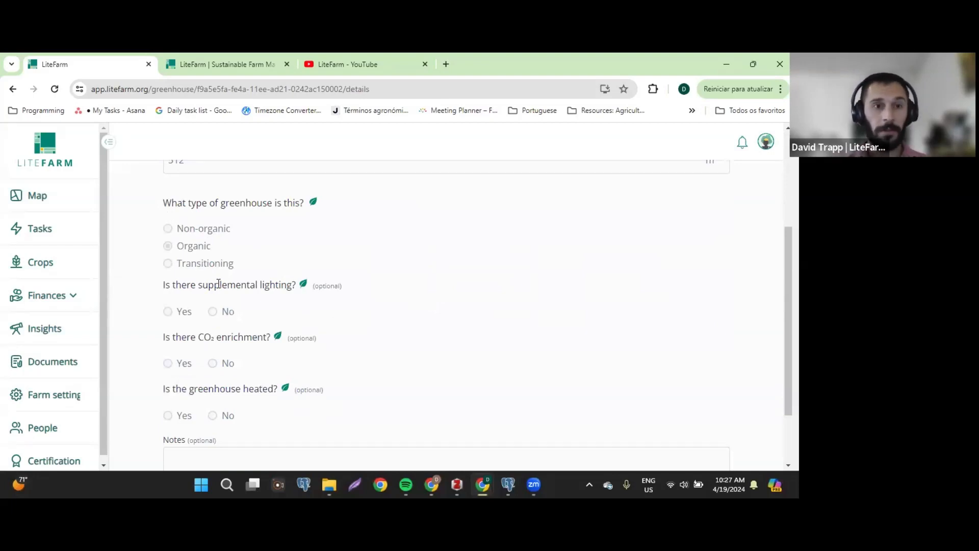
scroll(194, 292, down, 2)
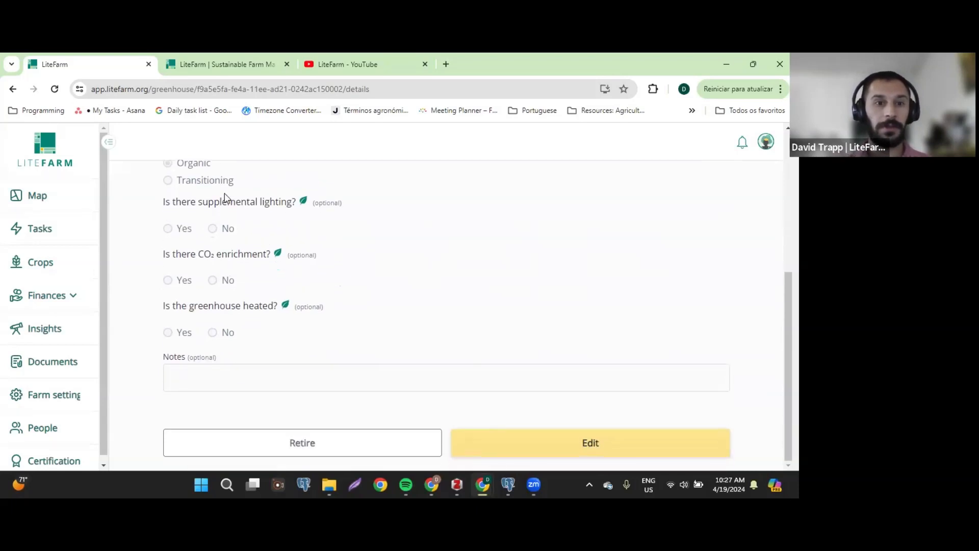
drag(161, 204, 236, 202)
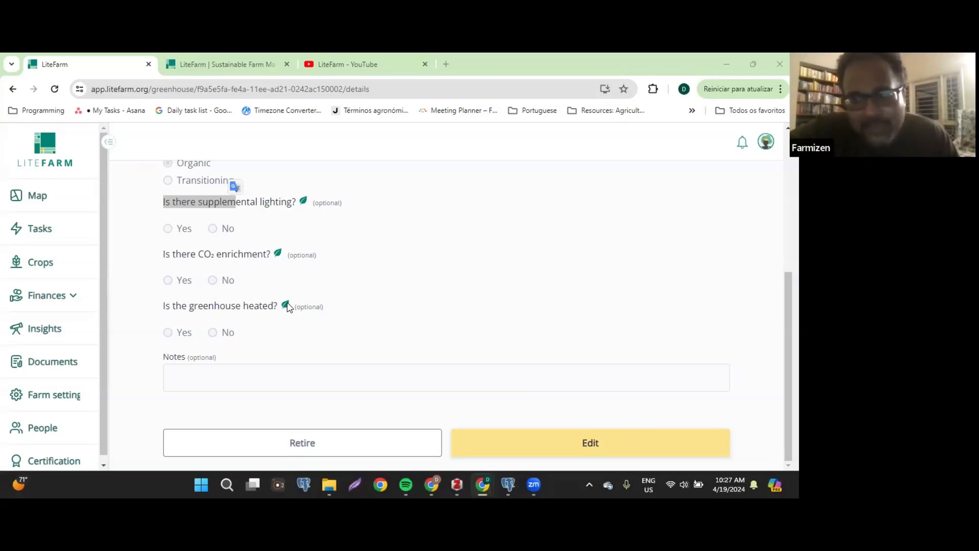
scroll(343, 254, up, 5)
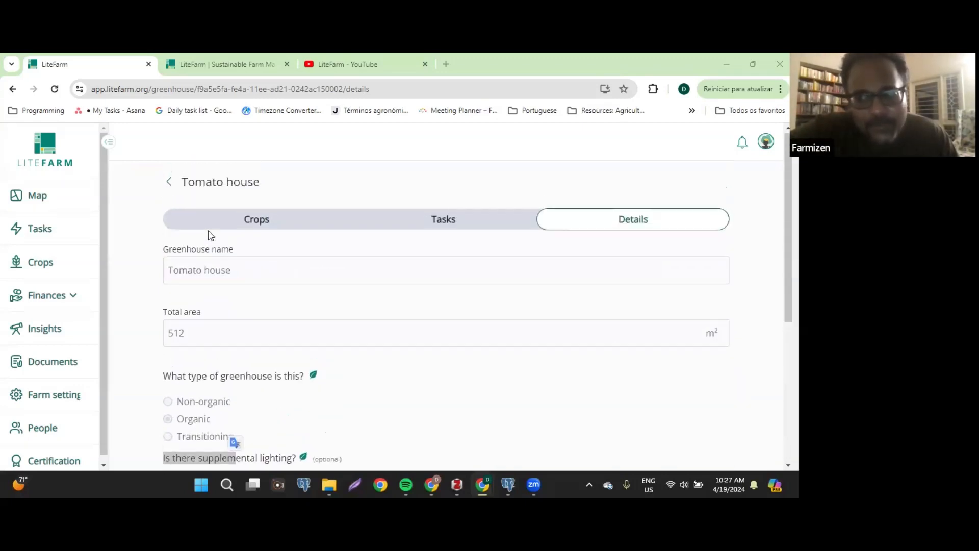
click(169, 183)
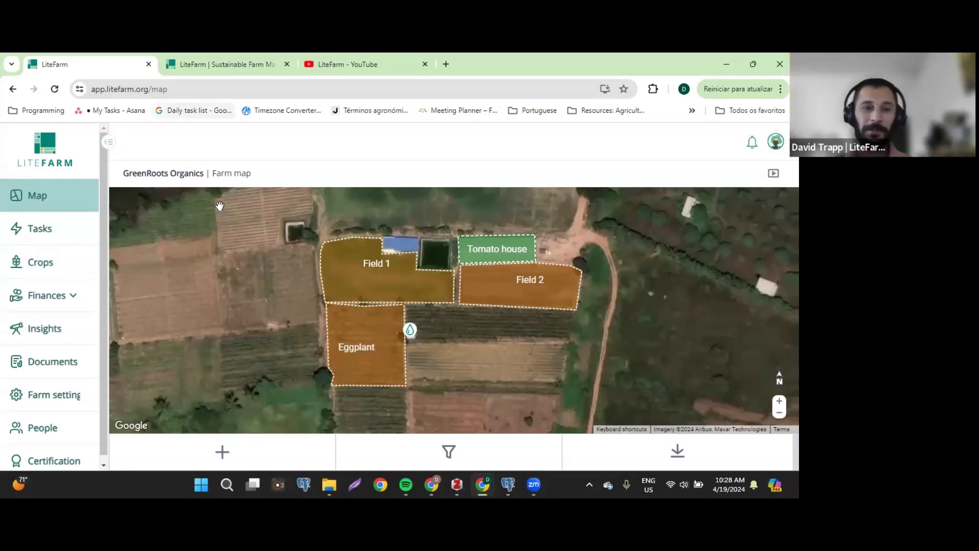
Step: Start adding a farm site boundary to the farm map
click(230, 455)
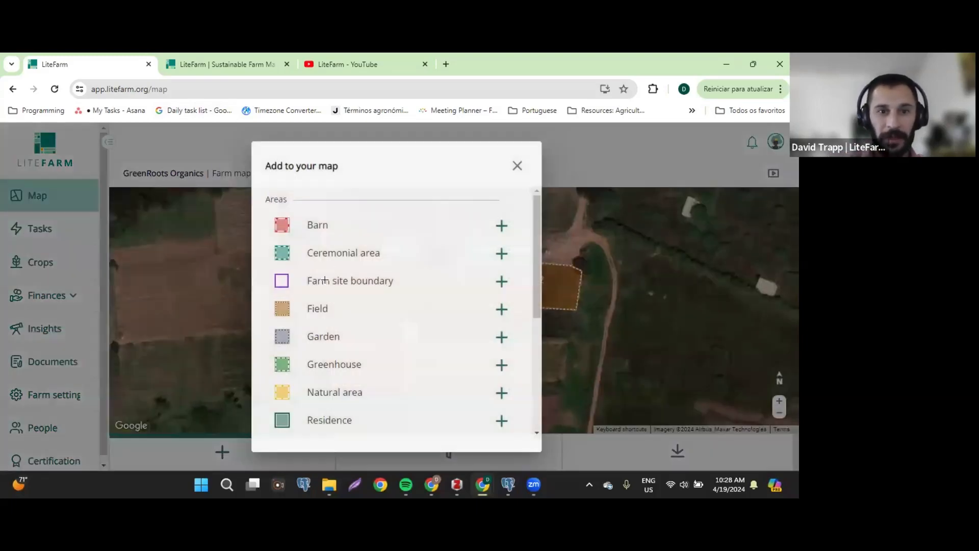
click(325, 285)
click(323, 245)
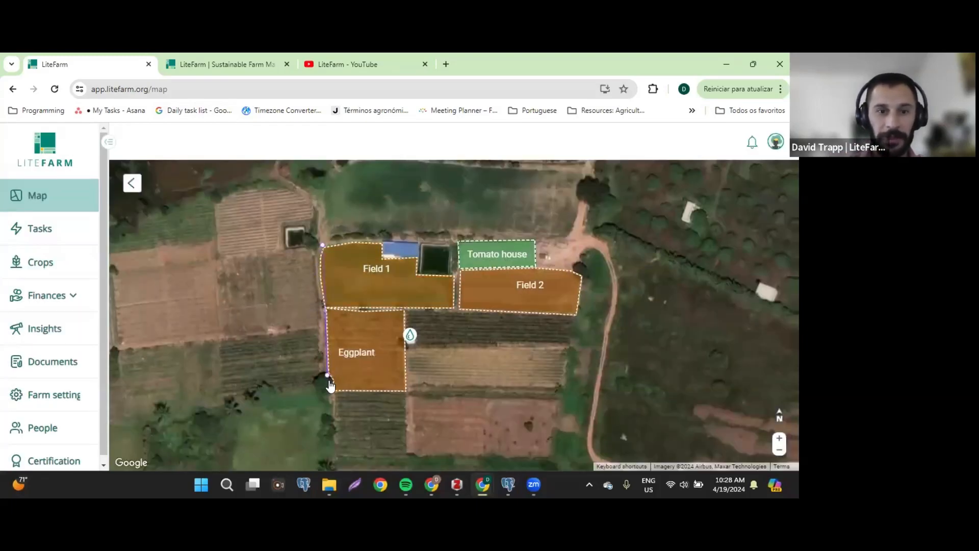
double_click(327, 376)
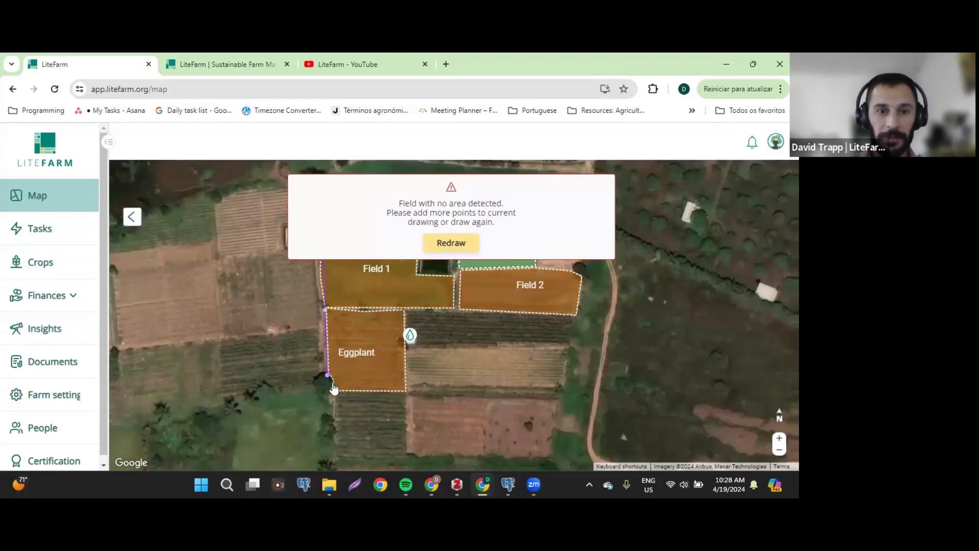
click(451, 243)
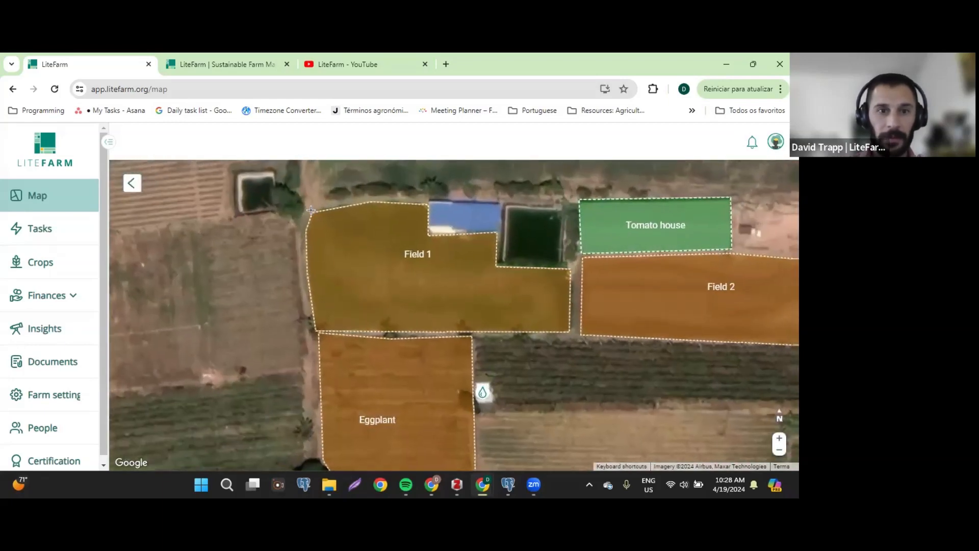
Step: Trace the farm site boundary from Field 1's northwest corner down its western edge and around the Eggplant field to its northeast corner
click(310, 209)
click(313, 331)
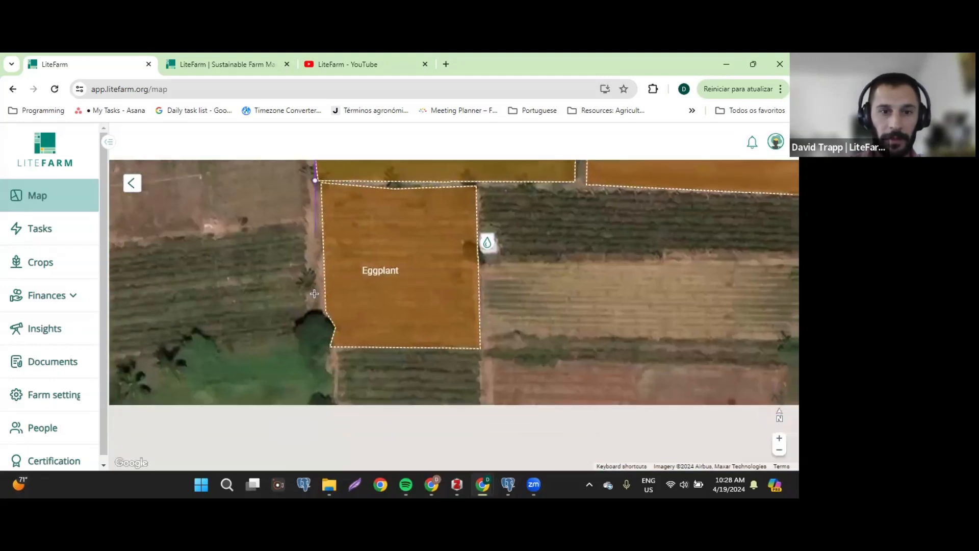
click(323, 309)
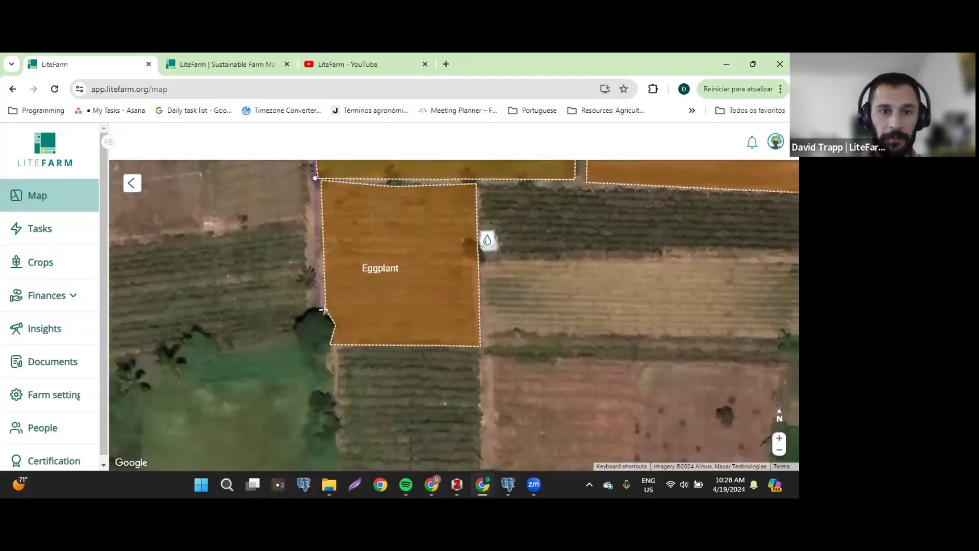
click(326, 346)
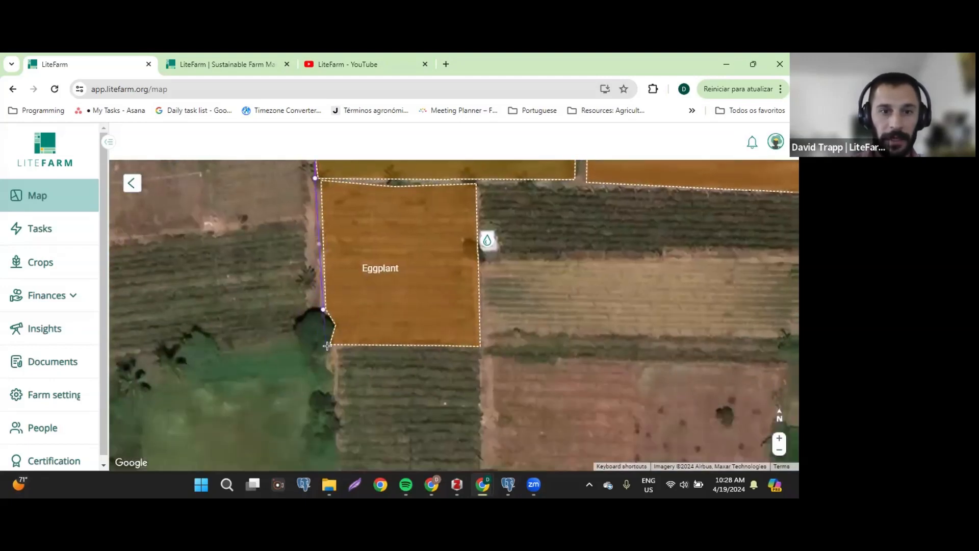
click(481, 348)
click(479, 182)
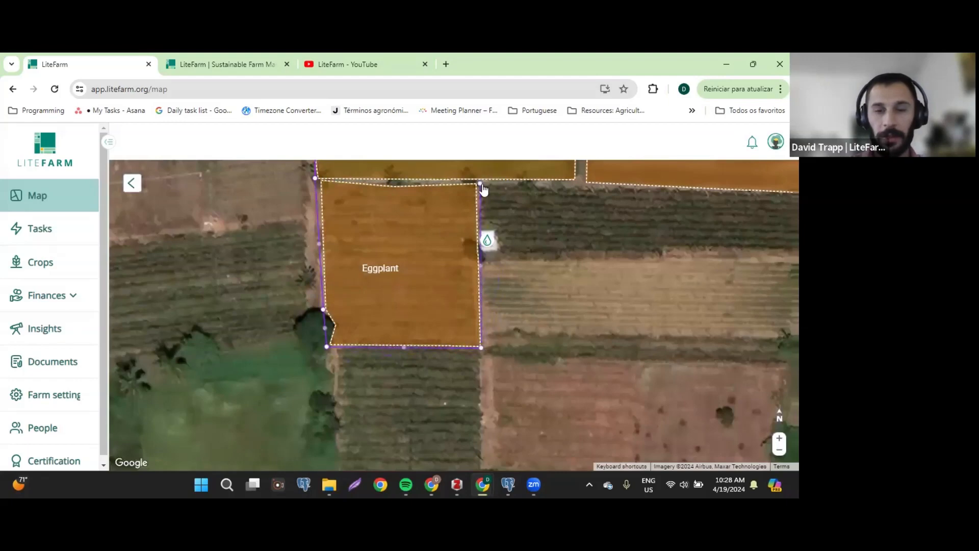
Step: Continue the boundary around Field 2 and the Tomato house, close it at Field 1's northwest corner at about 0.6 ha, and confirm the outline
drag(529, 198, 509, 334)
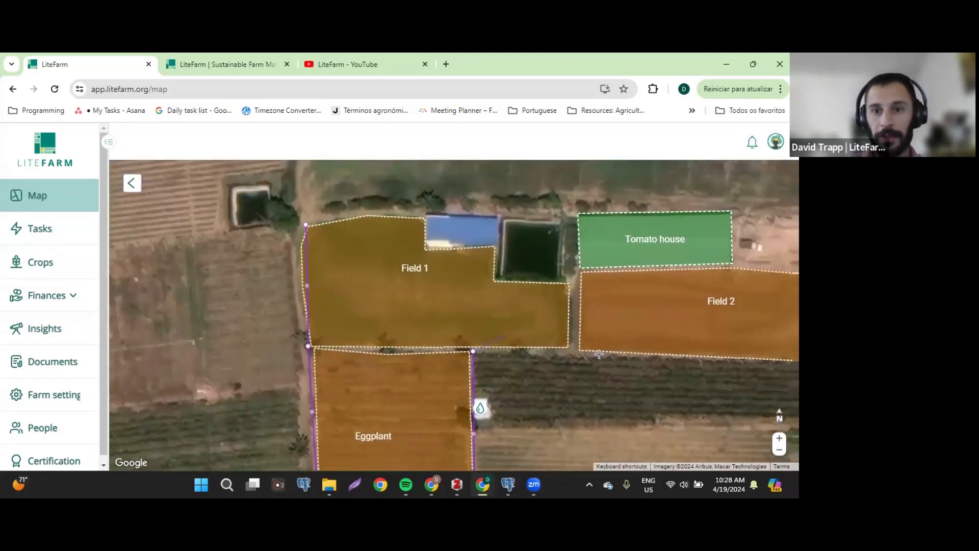
scroll(509, 334, down, 1)
click(665, 351)
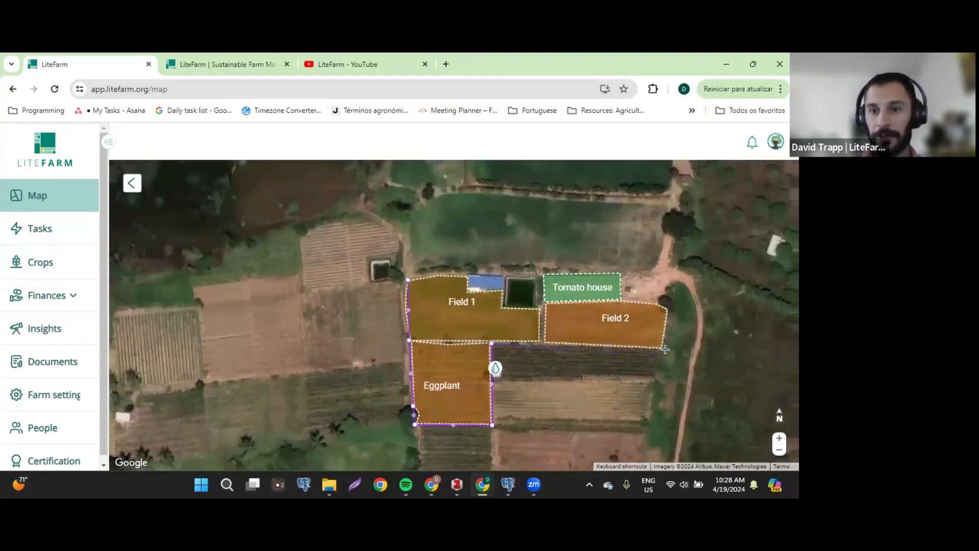
click(669, 306)
click(625, 296)
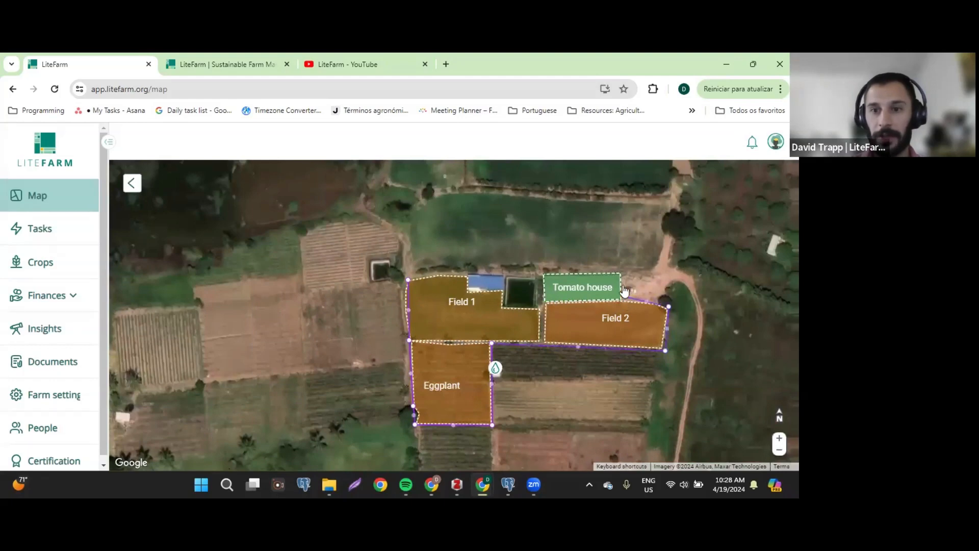
click(621, 271)
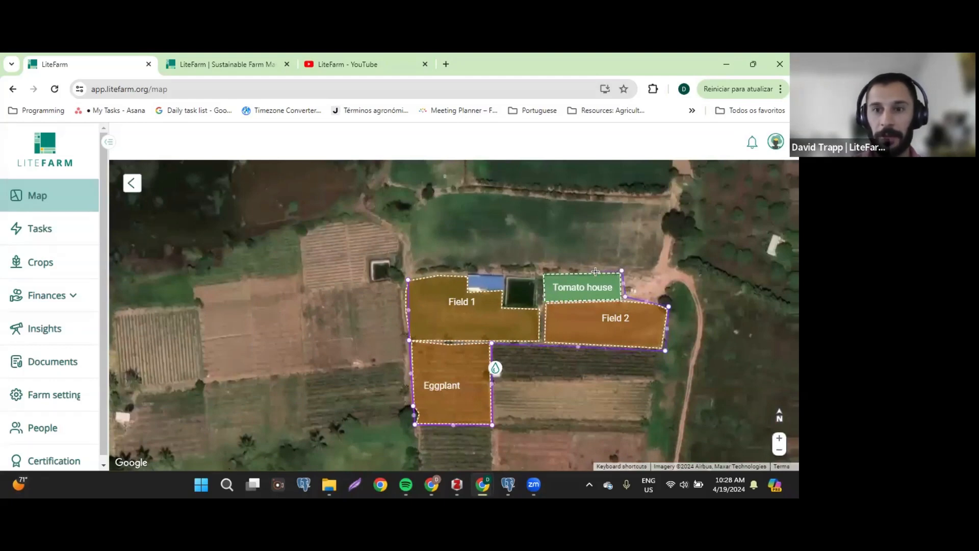
click(542, 274)
click(411, 280)
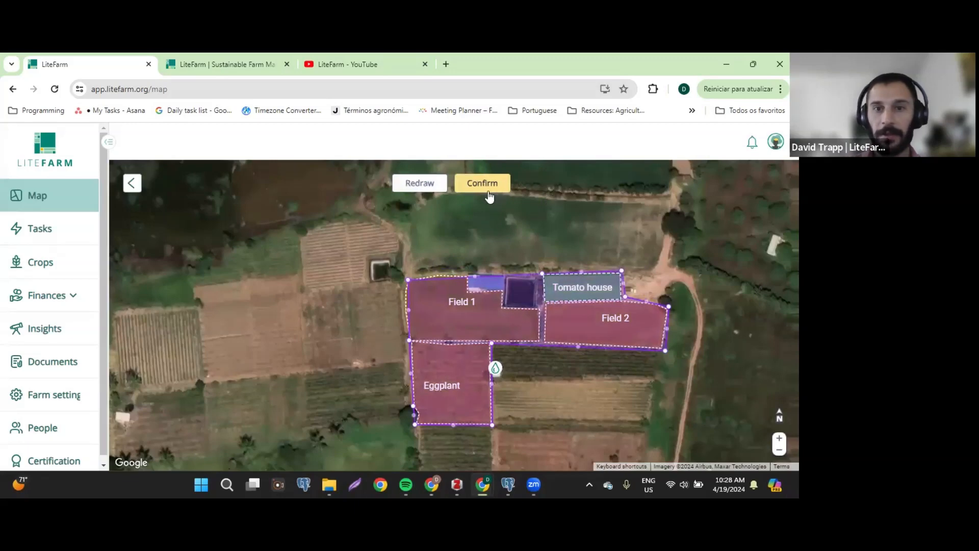
click(487, 190)
Step: Name the boundary Farm site boundary and save it to the farm map
click(306, 232)
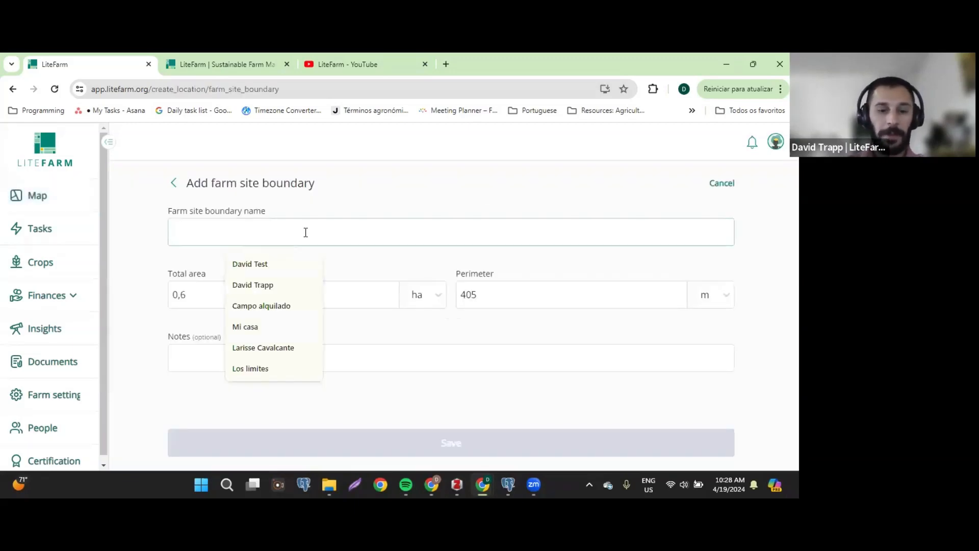
text(Farm site boundary)
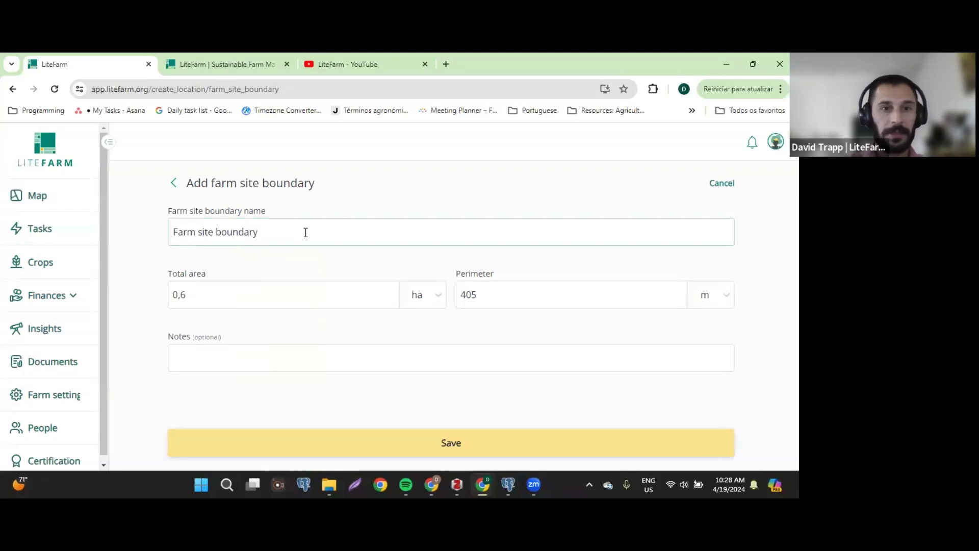
key(Return)
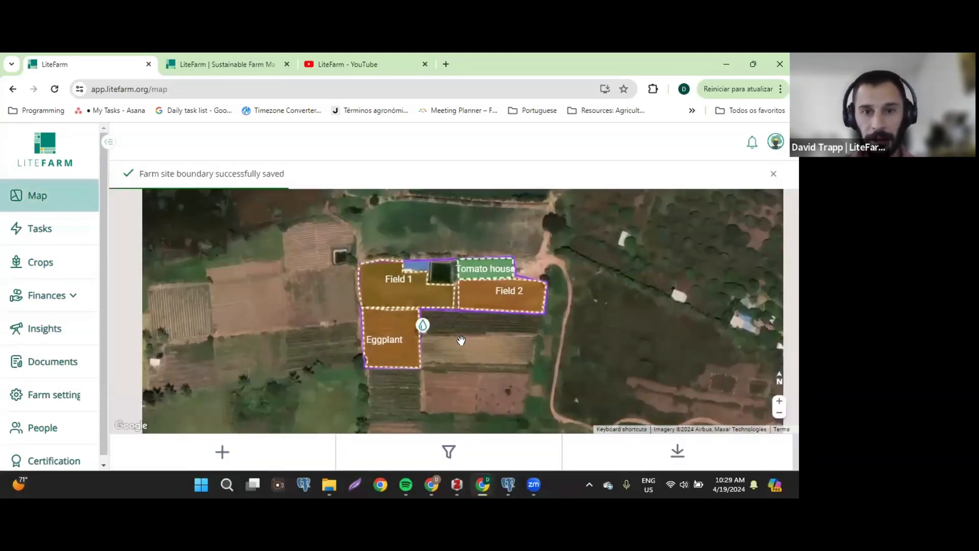
Step: Outline a four-corner field of about 0.25 ha on the brown plot just west of the highway, northeast of the farm, and confirm the outline
scroll(461, 341, down, 3)
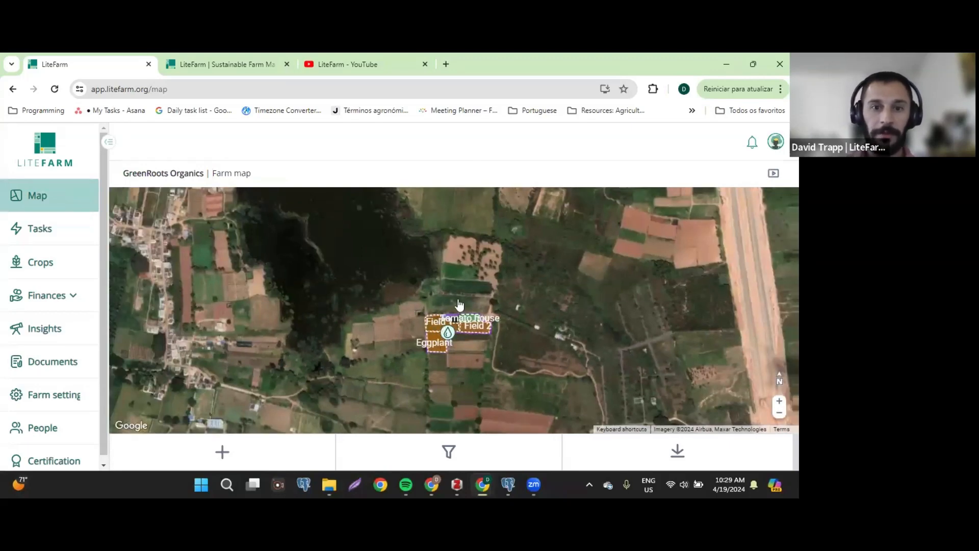
drag(459, 305, 375, 428)
drag(465, 304, 365, 380)
drag(386, 335, 331, 416)
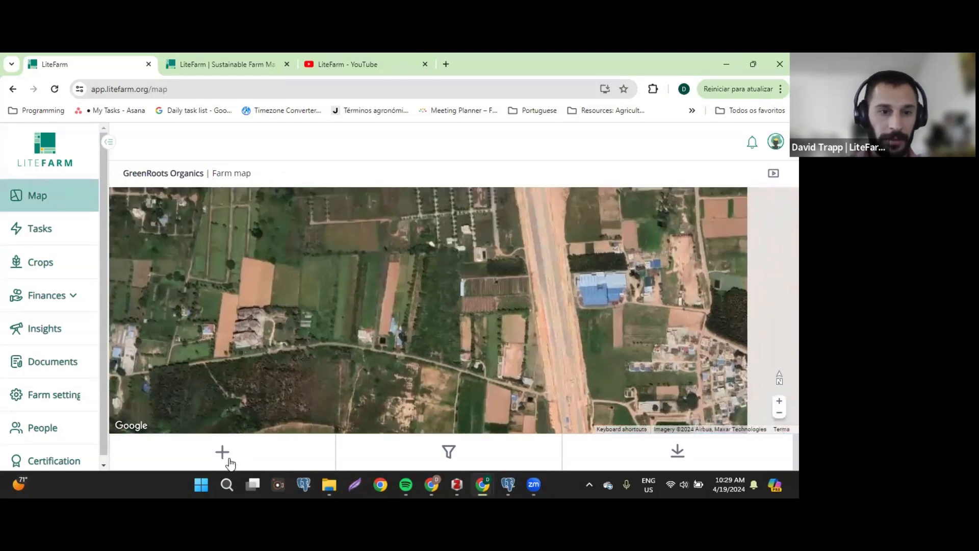
click(229, 461)
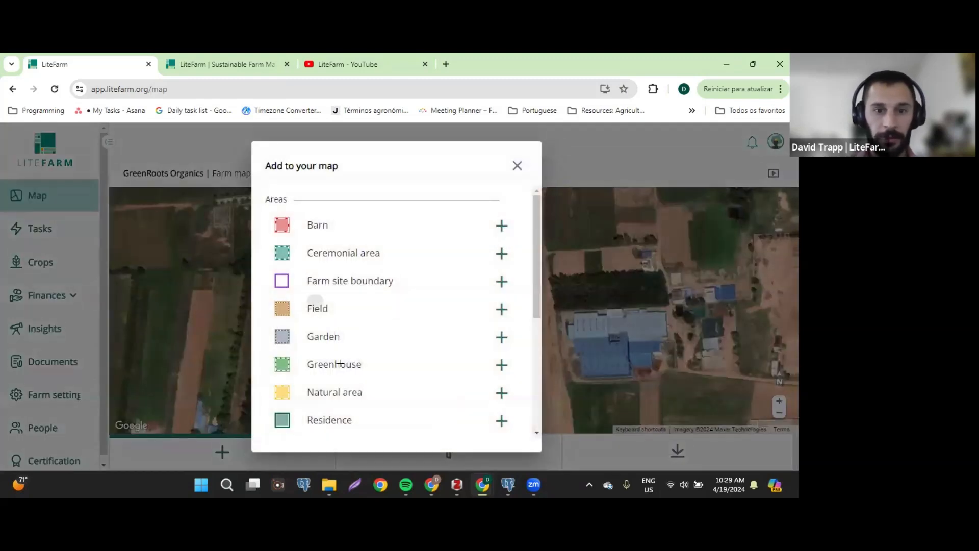
click(336, 363)
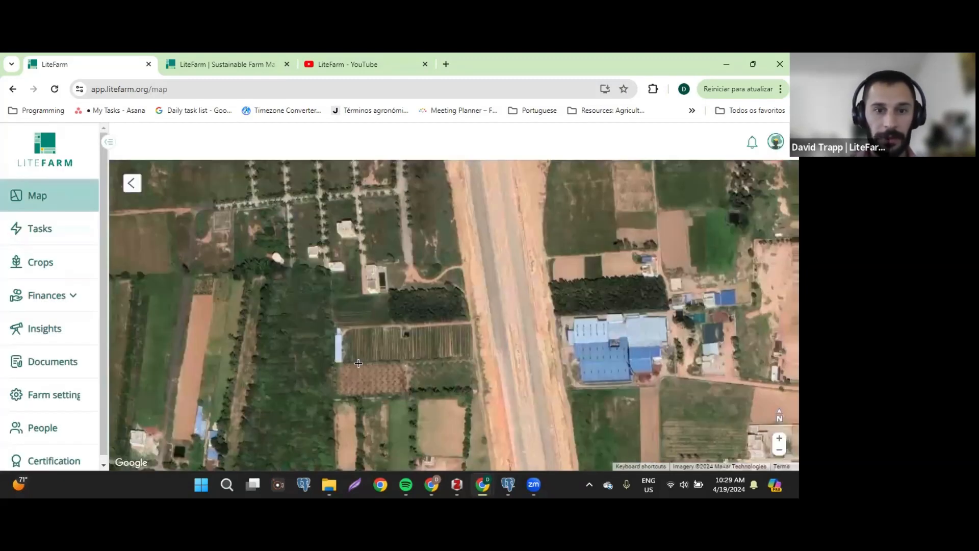
click(403, 360)
click(405, 395)
click(335, 399)
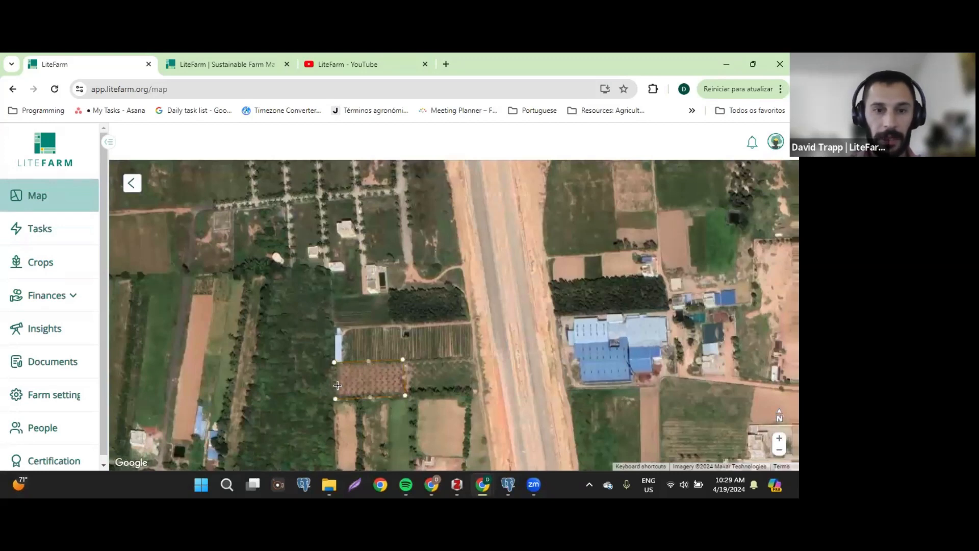
click(335, 362)
click(472, 186)
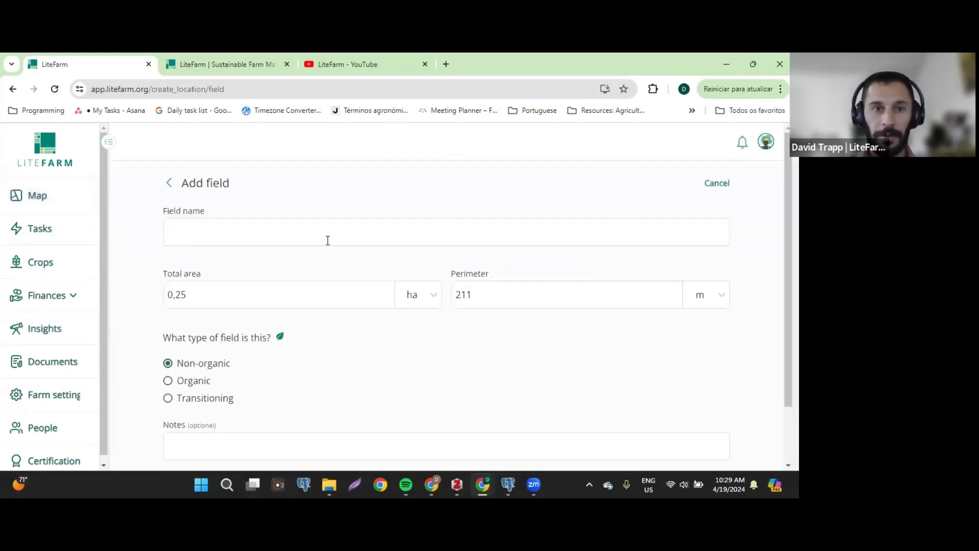
Step: Name the field Rented field, add the note "Renting this field for production for this year", and save it to the farm map
click(290, 233)
text(Rented field)
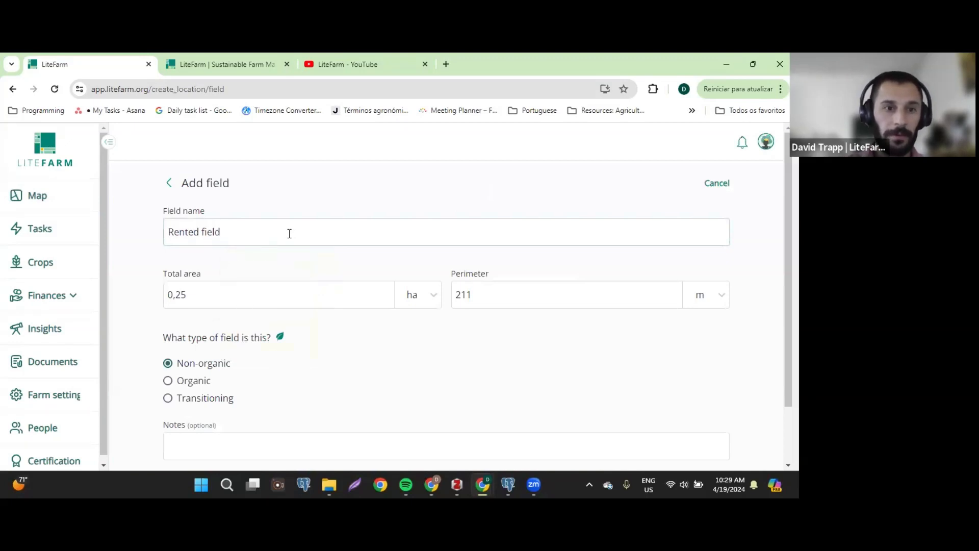
scroll(285, 265, down, 2)
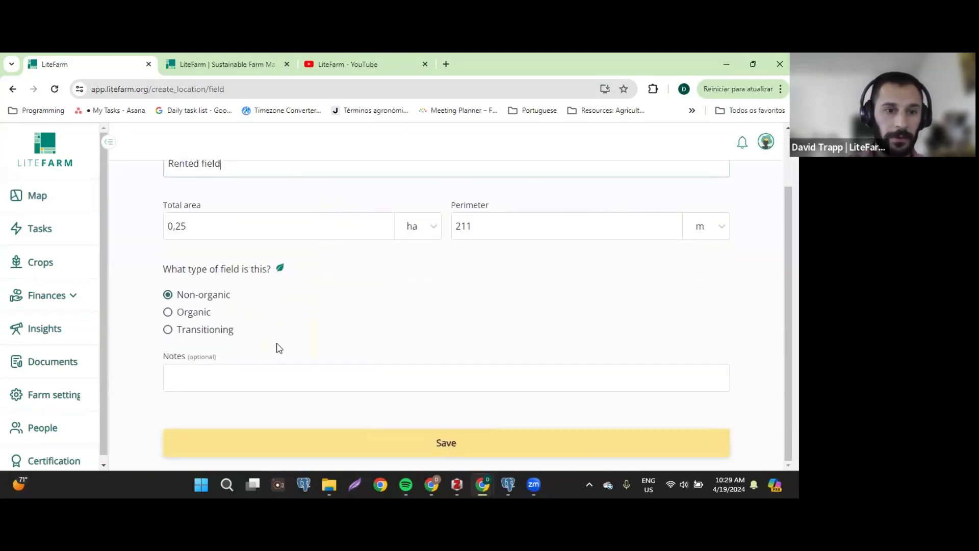
click(264, 371)
text(Rentin)
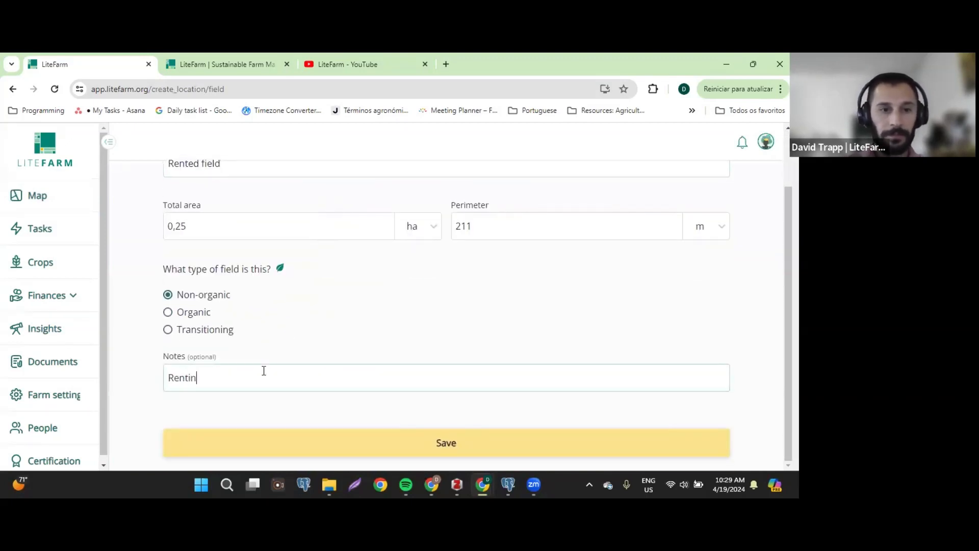
text(g this field for p)
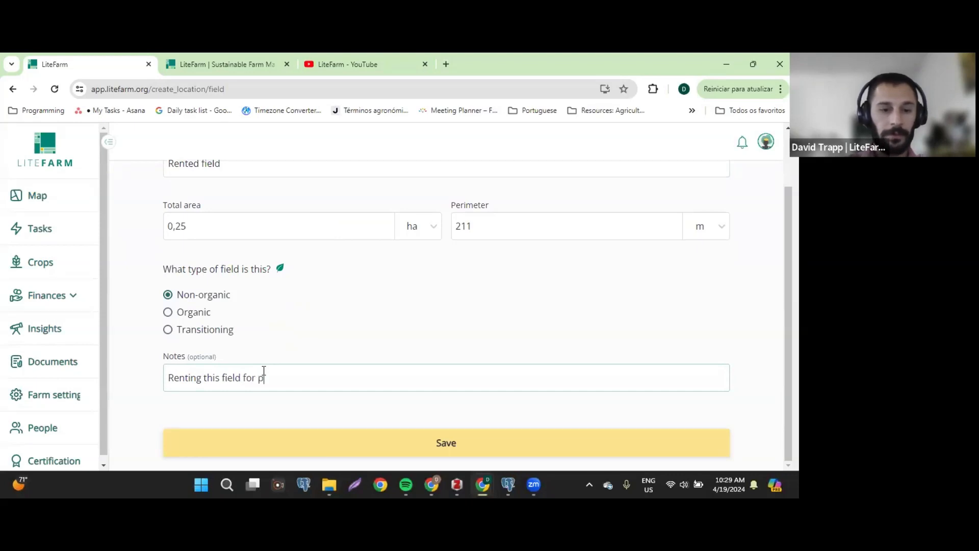
text(roduction)
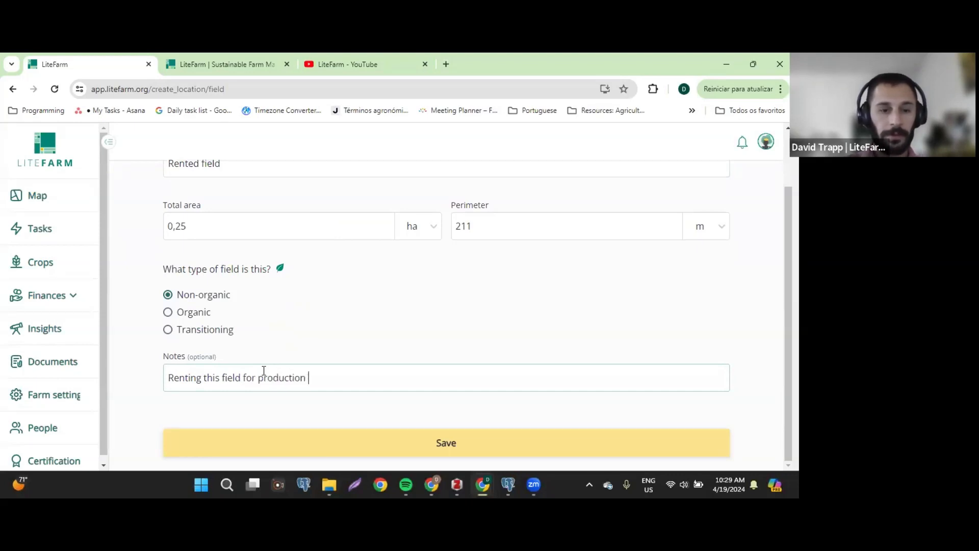
text( for this year)
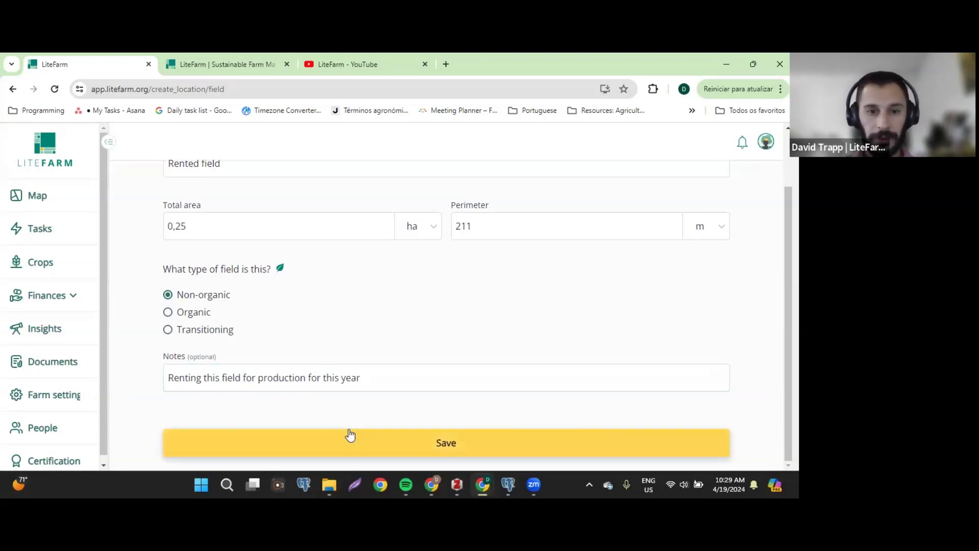
click(350, 435)
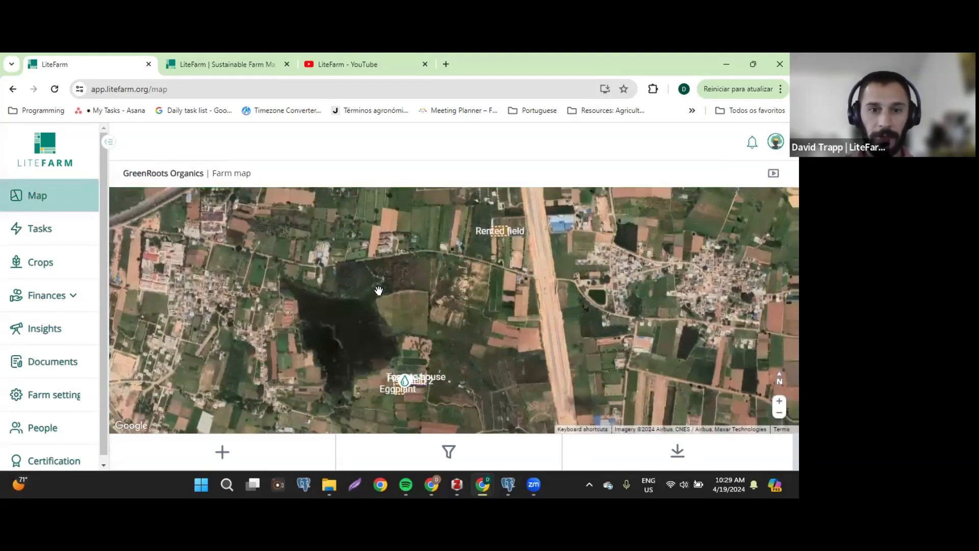
Step: Hide the location labels on the farm map using the map filter
drag(379, 290, 330, 268)
scroll(415, 350, up, 1)
drag(479, 320, 502, 325)
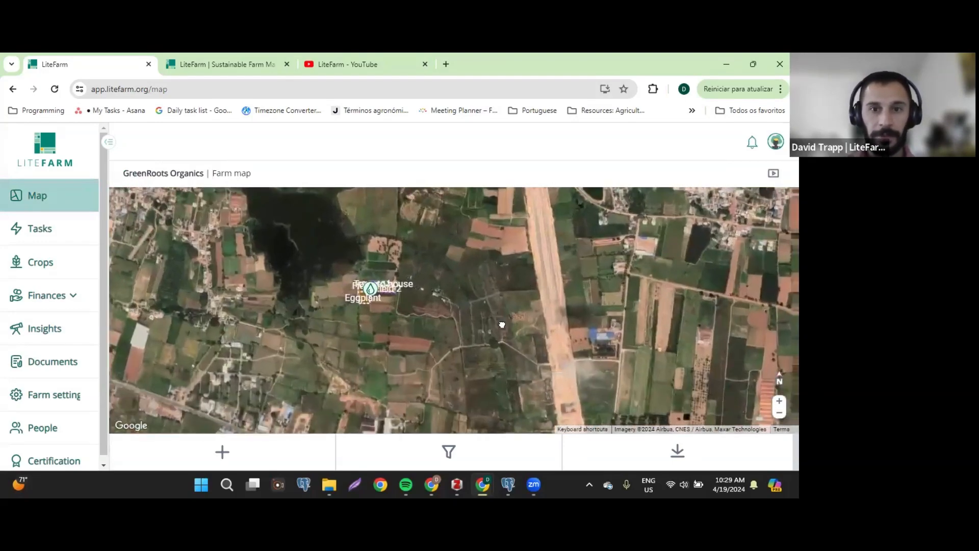
scroll(502, 325, up, 5)
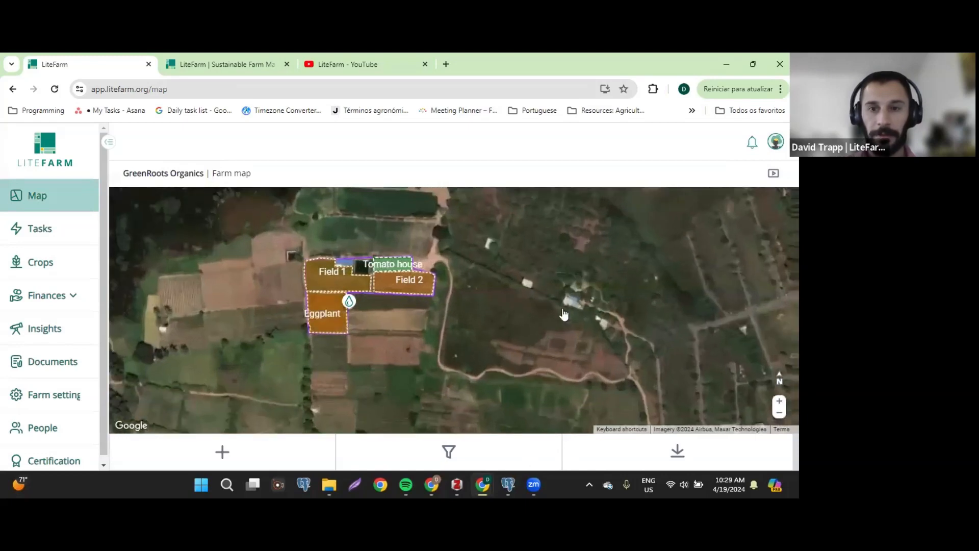
drag(565, 255, 416, 290)
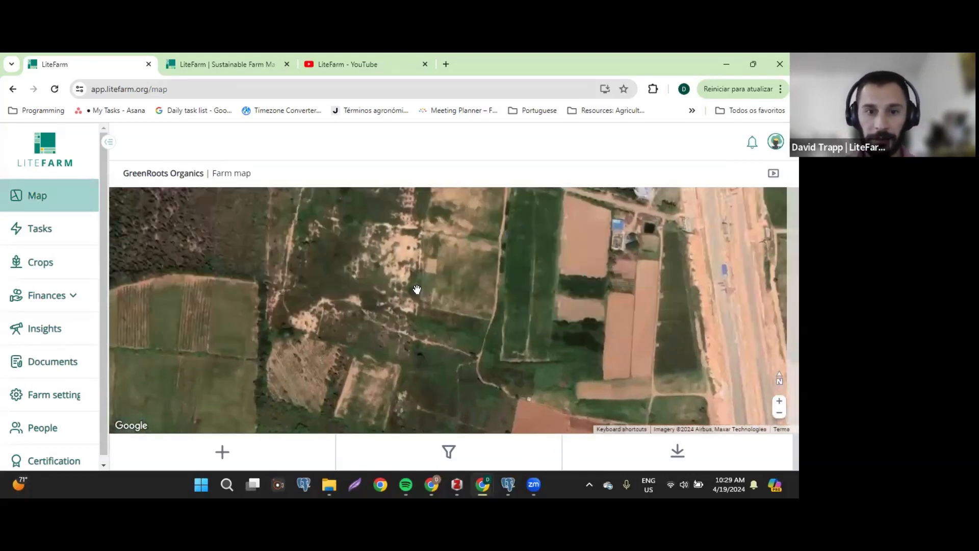
drag(447, 241, 408, 336)
scroll(450, 302, down, 1)
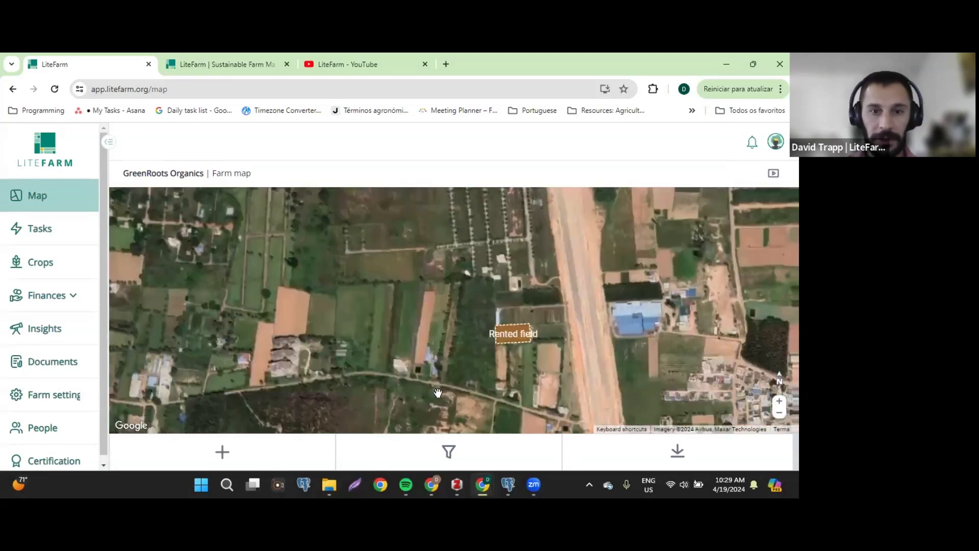
click(447, 454)
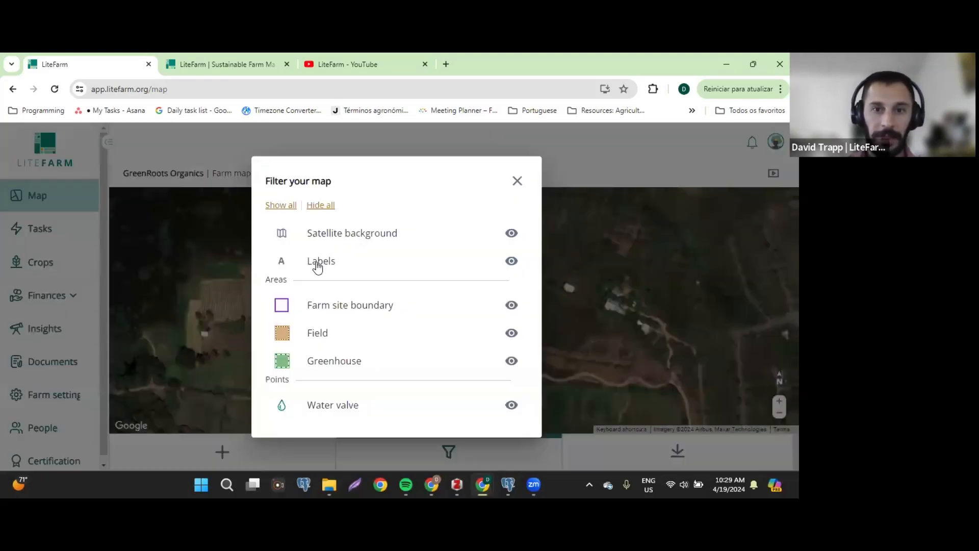
click(512, 261)
click(517, 181)
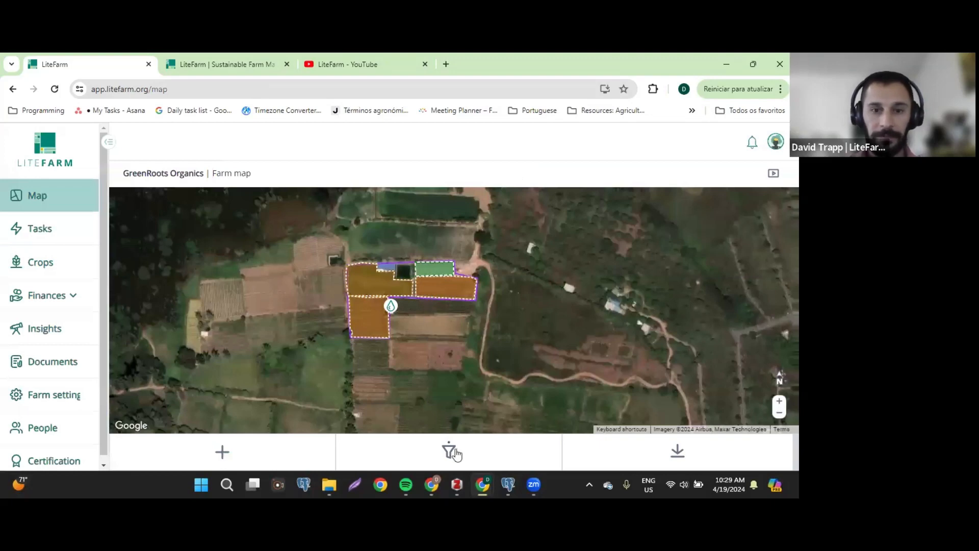
Step: Filter the farm map to show only the fields over the satellite background
click(450, 452)
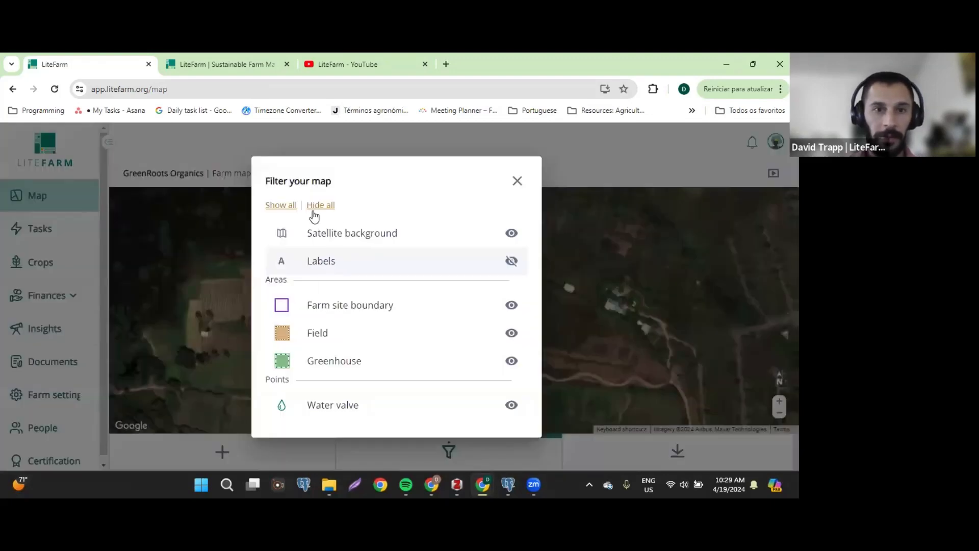
click(312, 207)
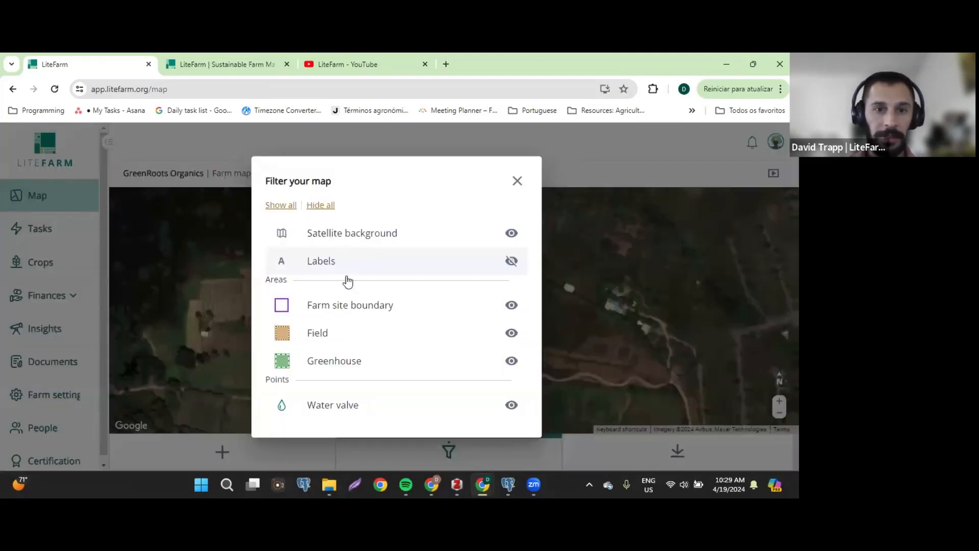
click(288, 207)
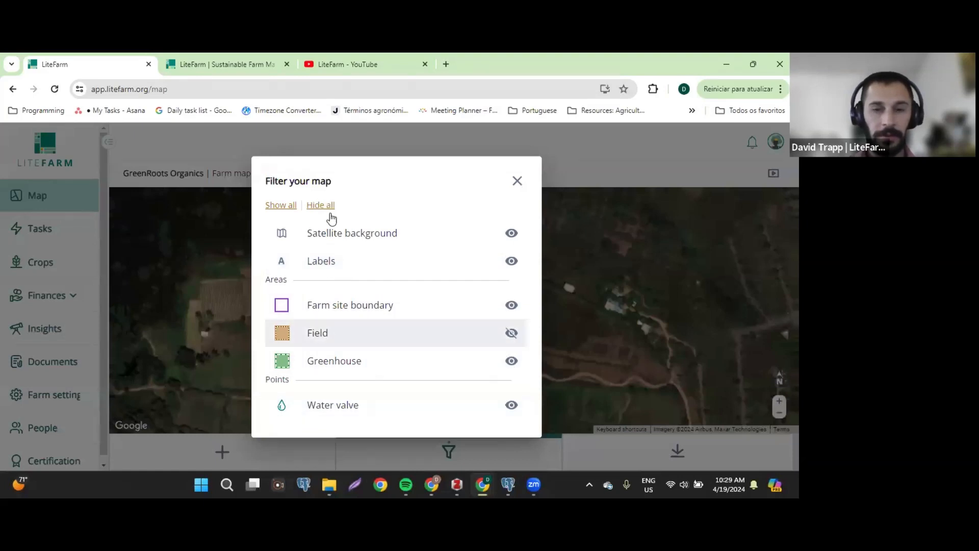
click(326, 207)
click(335, 333)
click(425, 443)
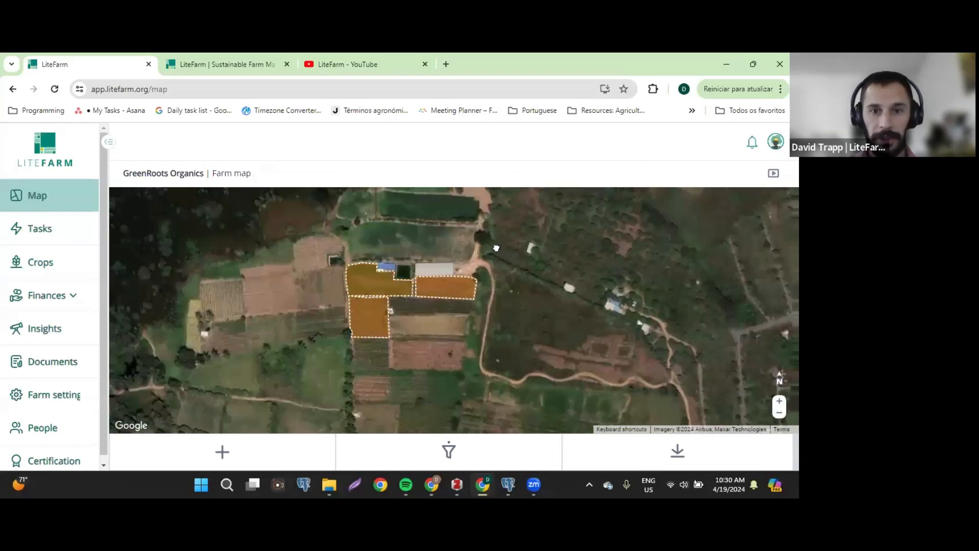
Step: Restore all filtered items on the farm map, including labels, farm site boundary, greenhouse and water valve
scroll(497, 249, down, 1)
mouse_move(496, 248)
mouse_down()
mouse_move(418, 337)
mouse_move(414, 368)
mouse_up()
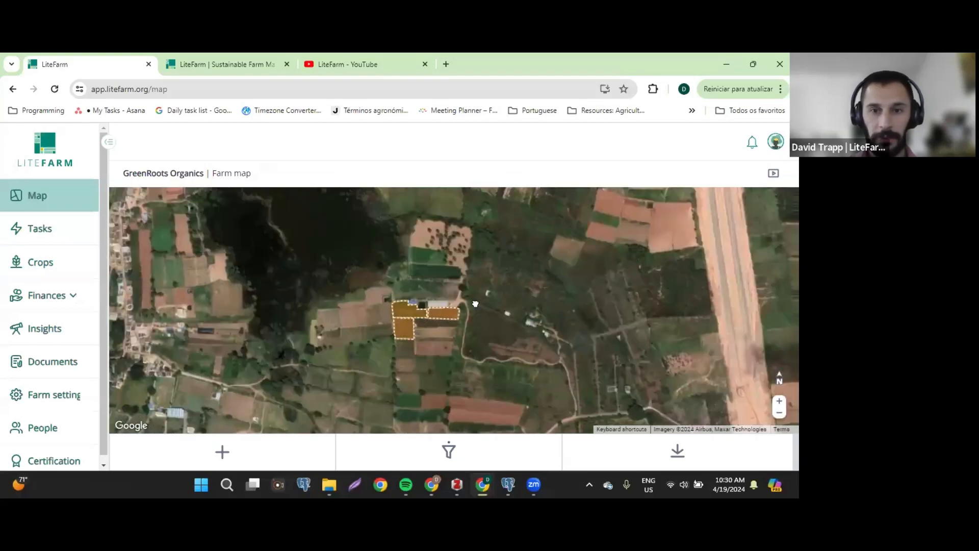
drag(475, 303, 430, 385)
drag(467, 261, 435, 404)
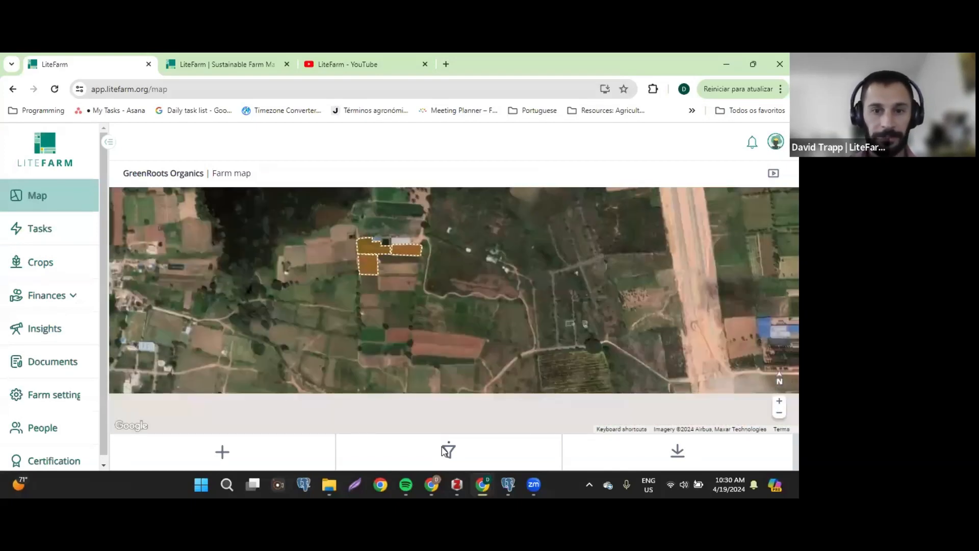
click(447, 452)
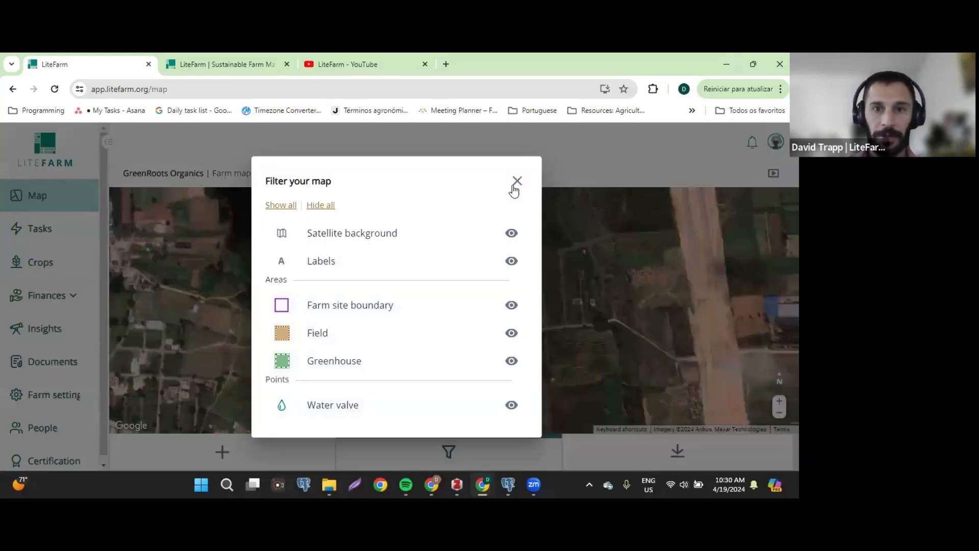
click(515, 182)
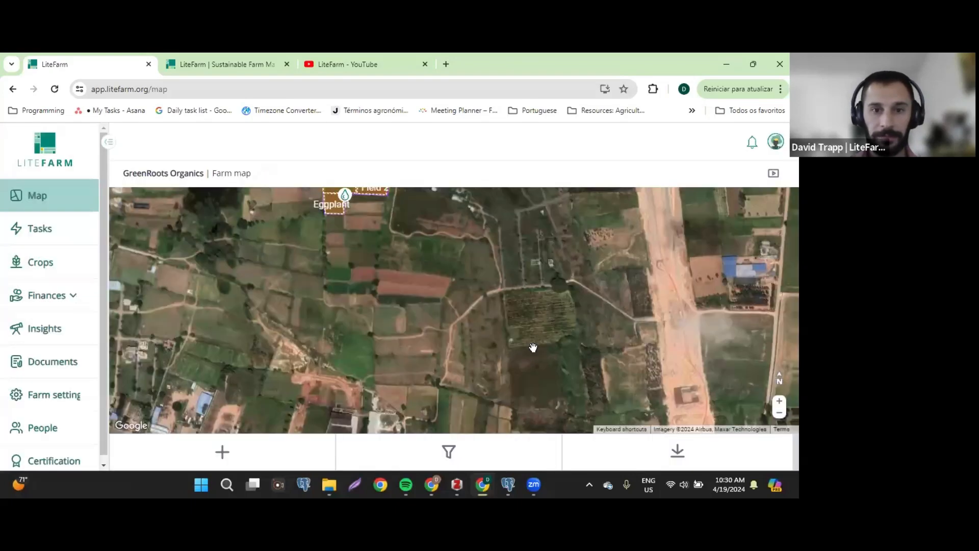
drag(490, 210, 533, 348)
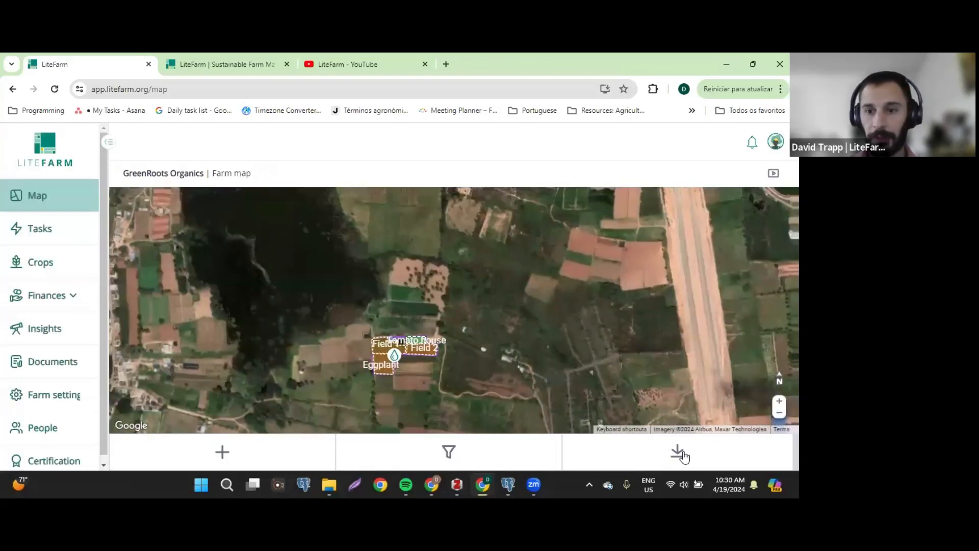
Step: Review the Download and Email to me options for exporting the farm map, and dismiss the dialog without exporting
click(678, 453)
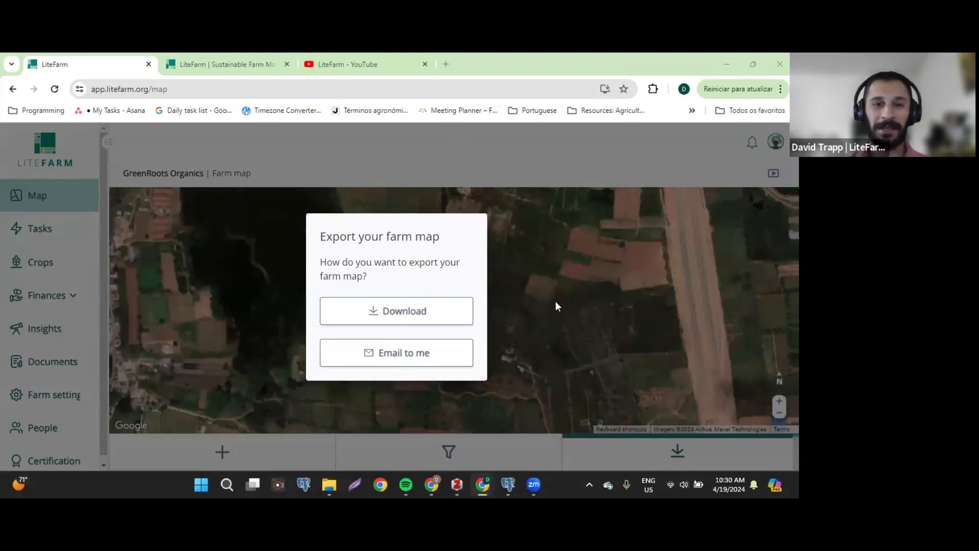
drag(317, 236, 421, 274)
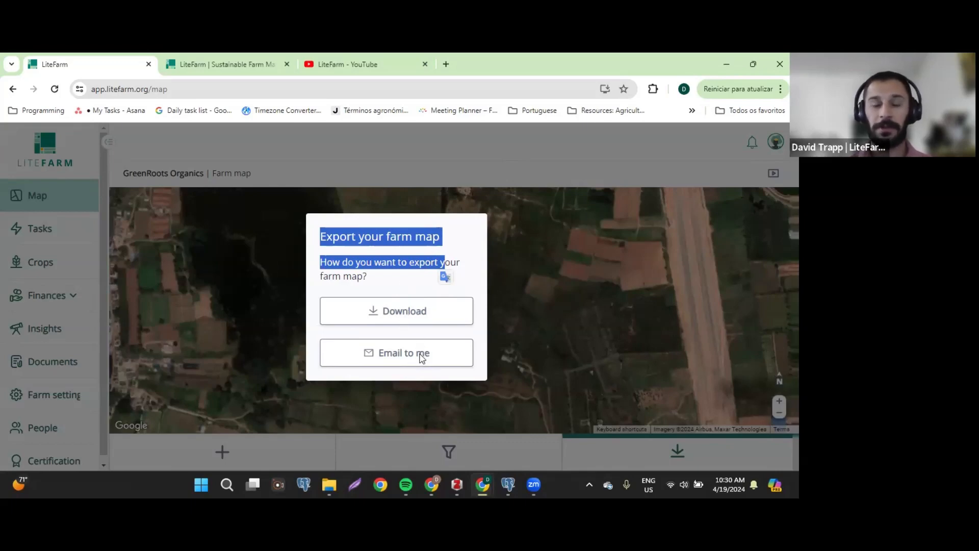
click(557, 274)
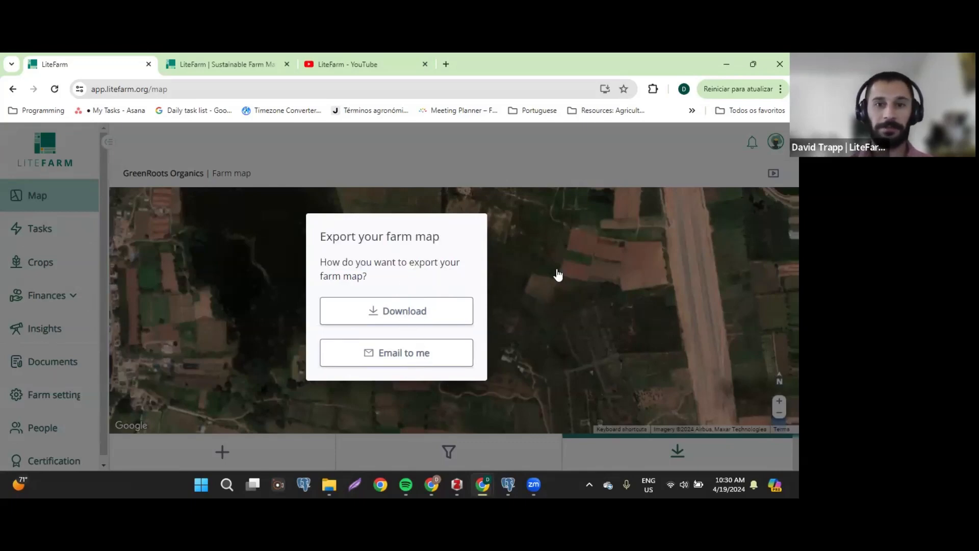
click(551, 271)
Step: Locate the Rented field west of the highway on the farm map and open its details
drag(474, 359, 491, 270)
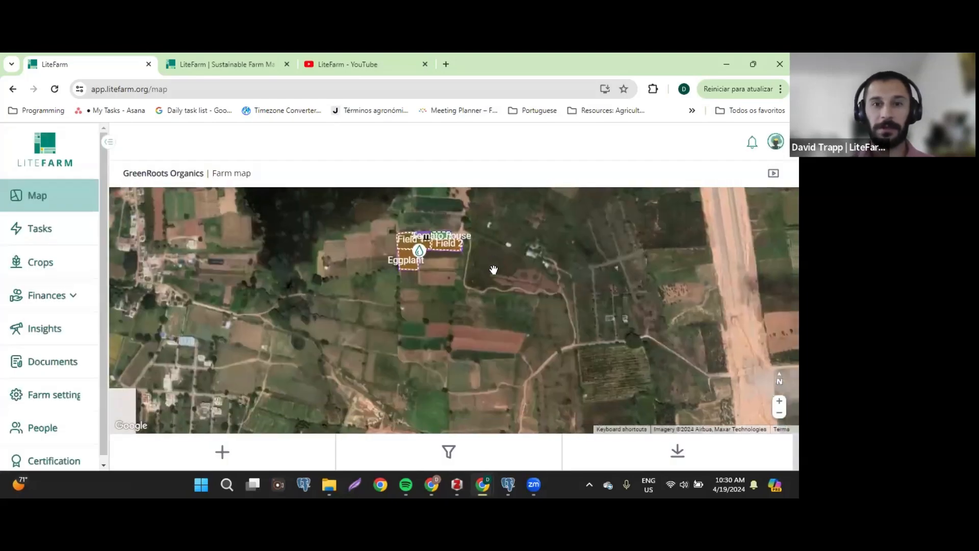
drag(302, 193, 293, 223)
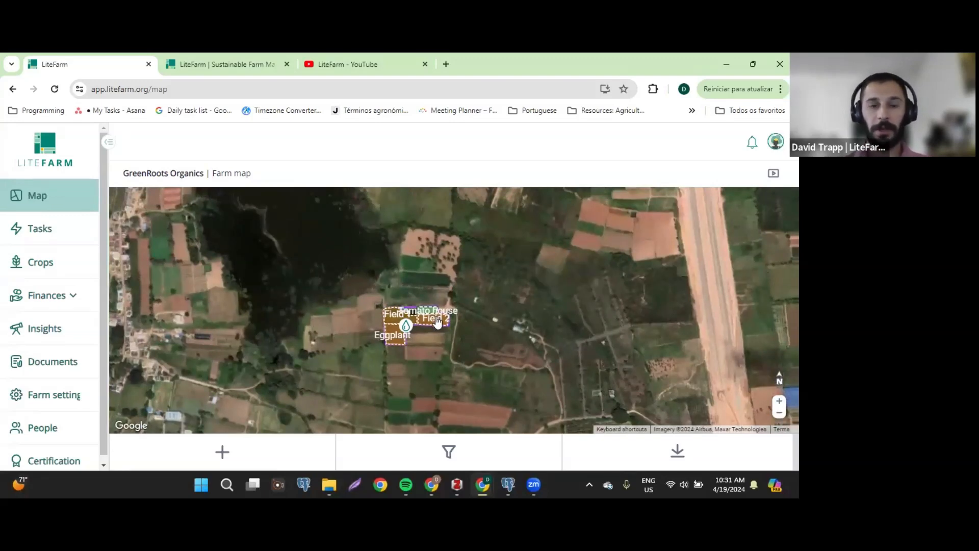
scroll(438, 323, up, 3)
scroll(436, 316, up, 2)
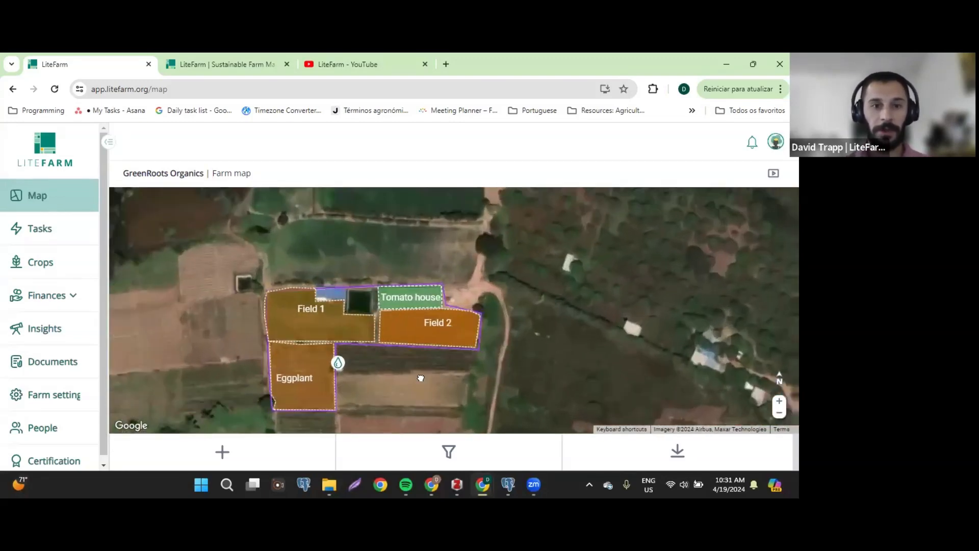
drag(397, 328, 422, 277)
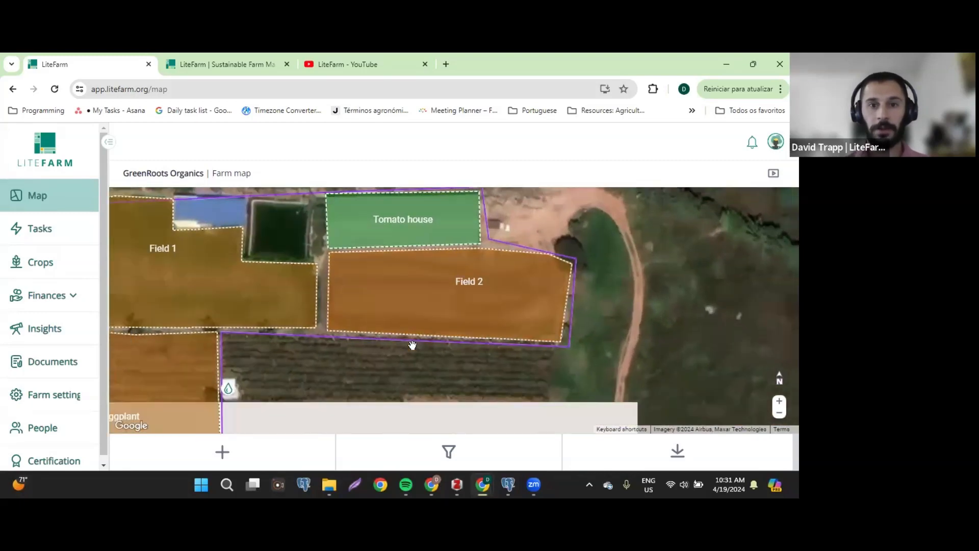
drag(411, 343, 463, 251)
scroll(459, 278, down, 3)
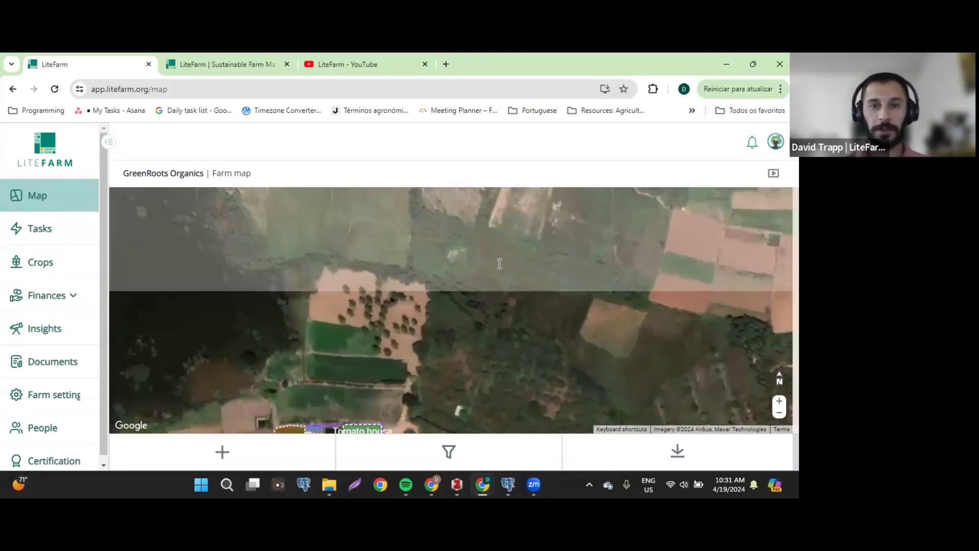
drag(453, 301, 357, 374)
click(455, 300)
click(639, 220)
Step: Retire the Rented field to remove it from the farm map, confirming the retirement
scroll(386, 293, down, 3)
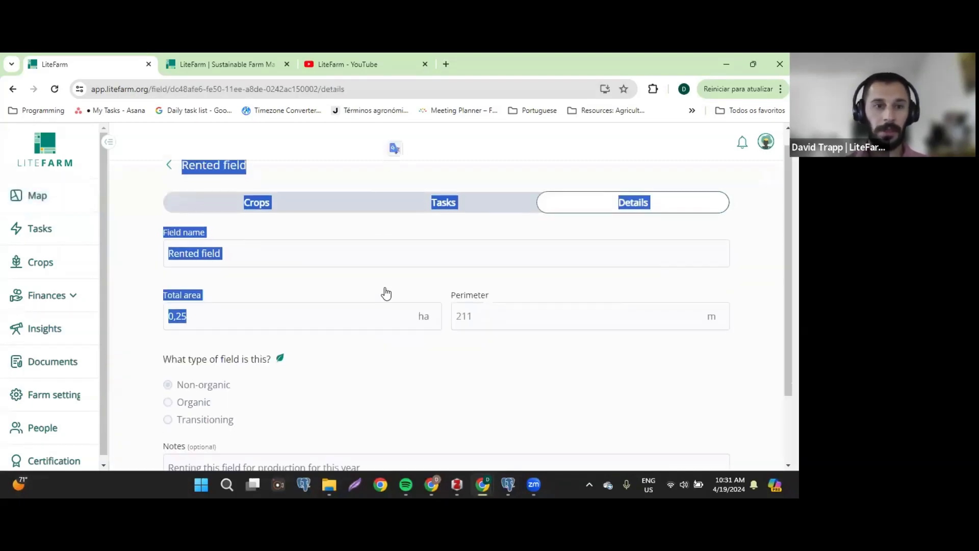
click(311, 449)
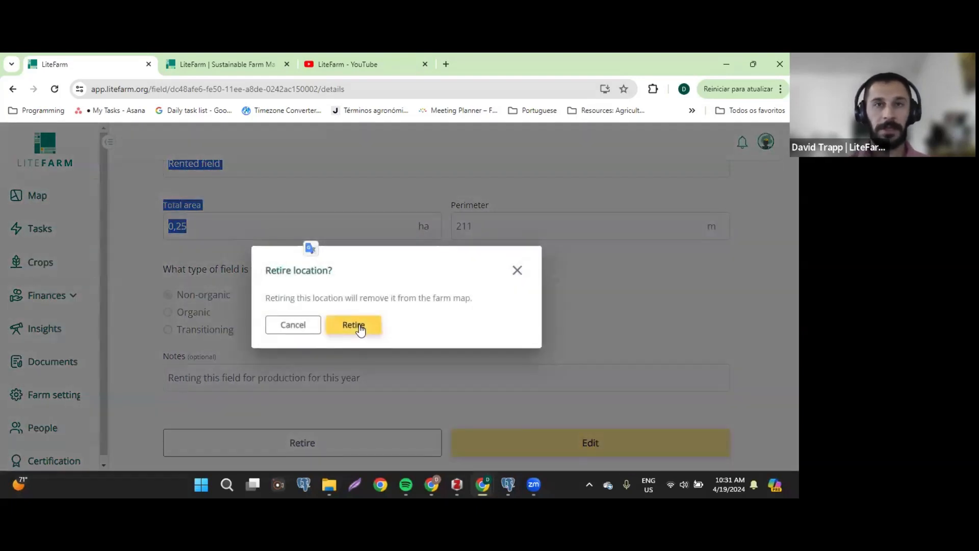
click(357, 327)
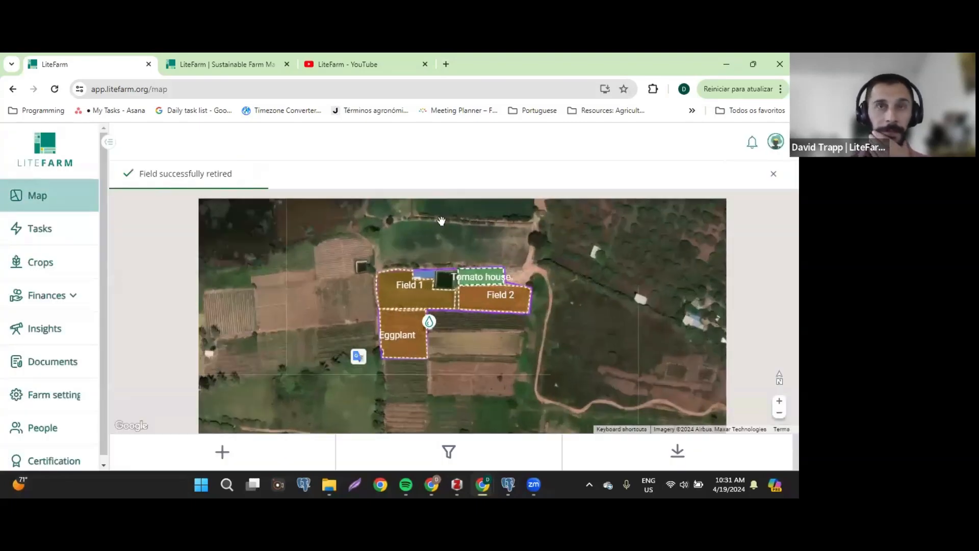
scroll(407, 240, down, 4)
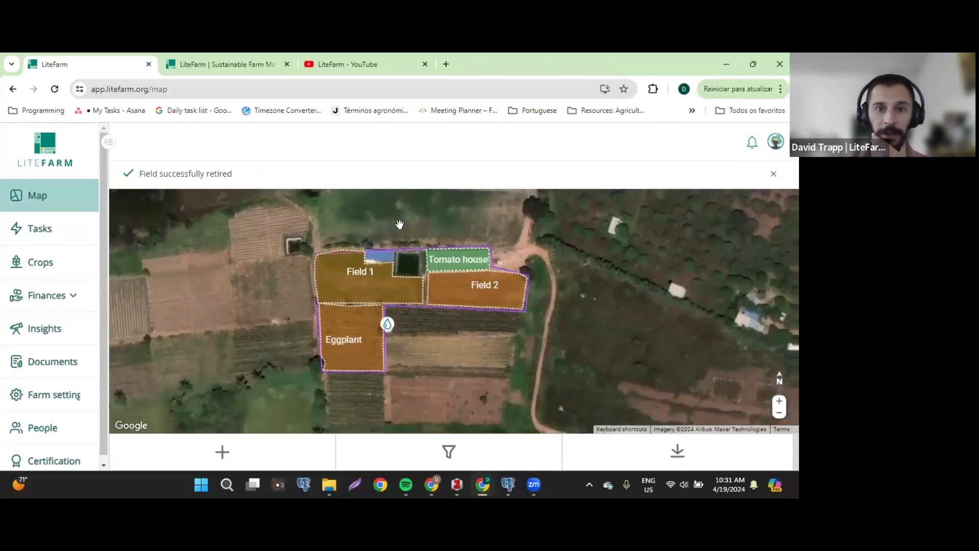
scroll(404, 267, down, 2)
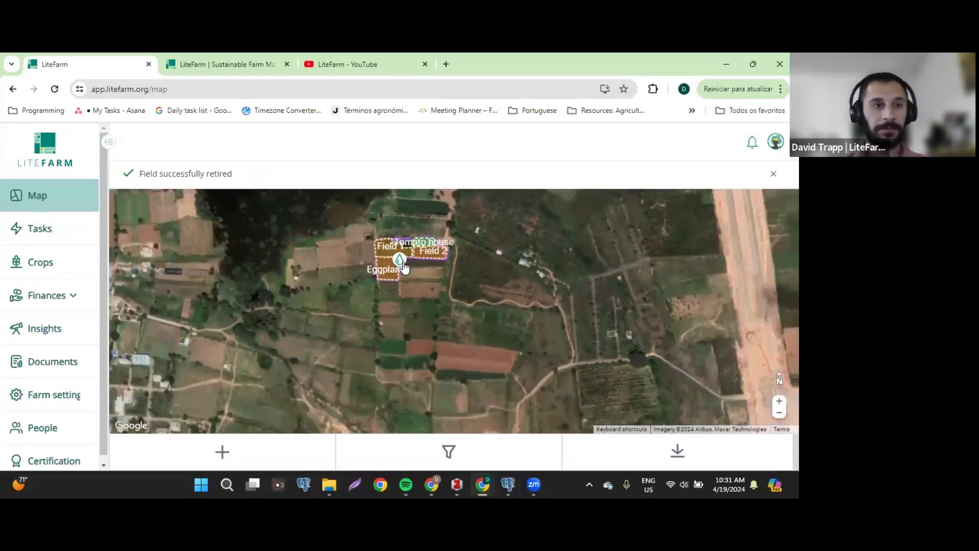
Step: Open the crop catalogue and browse the crops available to add to the farm
click(66, 261)
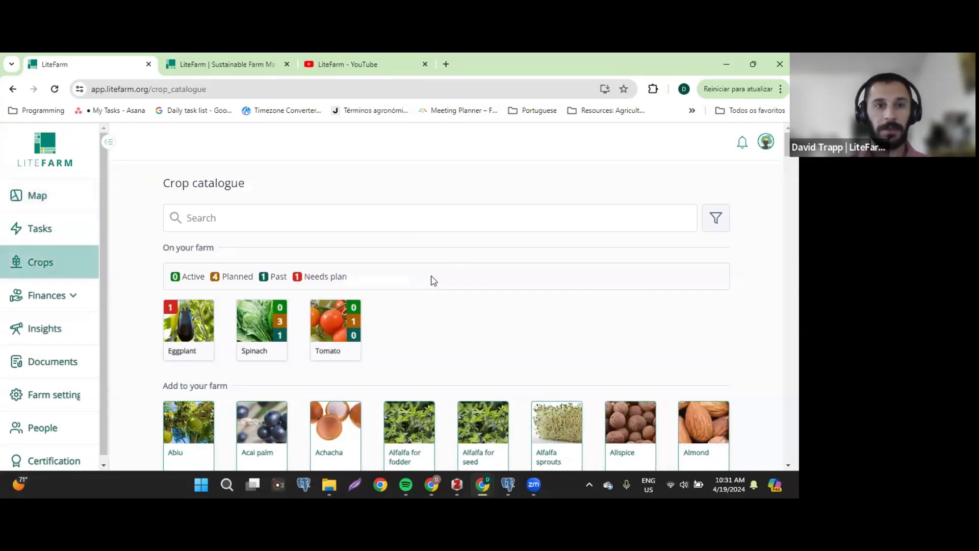
scroll(446, 243, down, 5)
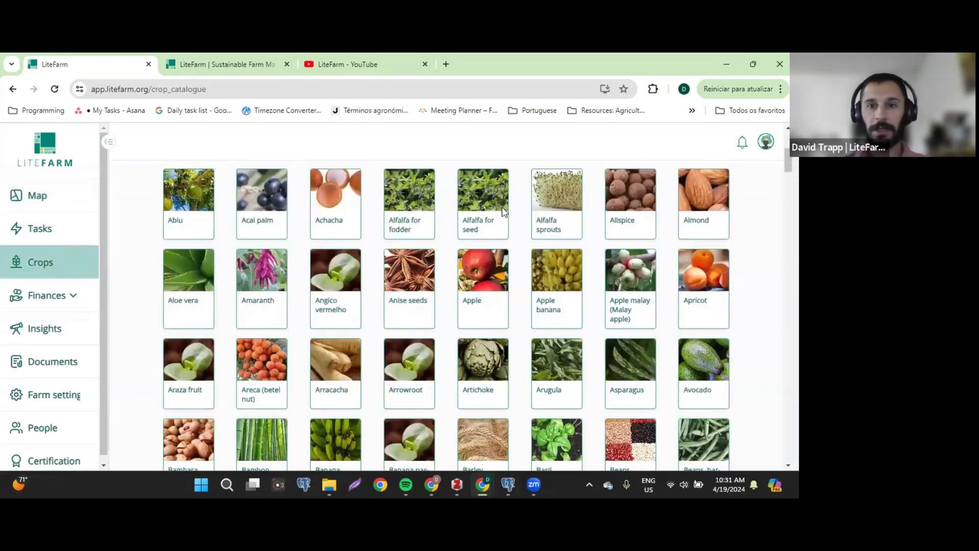
scroll(506, 210, down, 6)
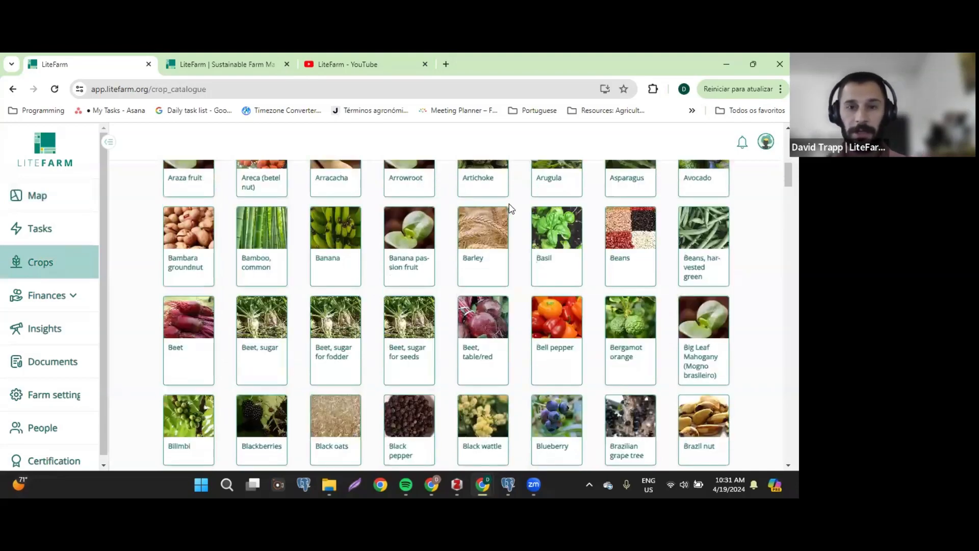
scroll(505, 204, down, 3)
scroll(371, 334, down, 5)
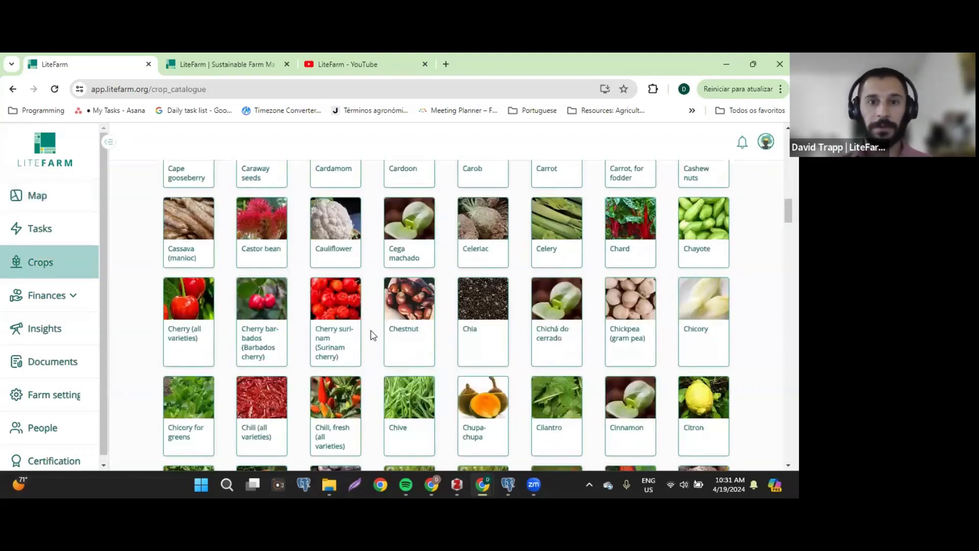
scroll(393, 357, down, 9)
scroll(342, 199, down, 3)
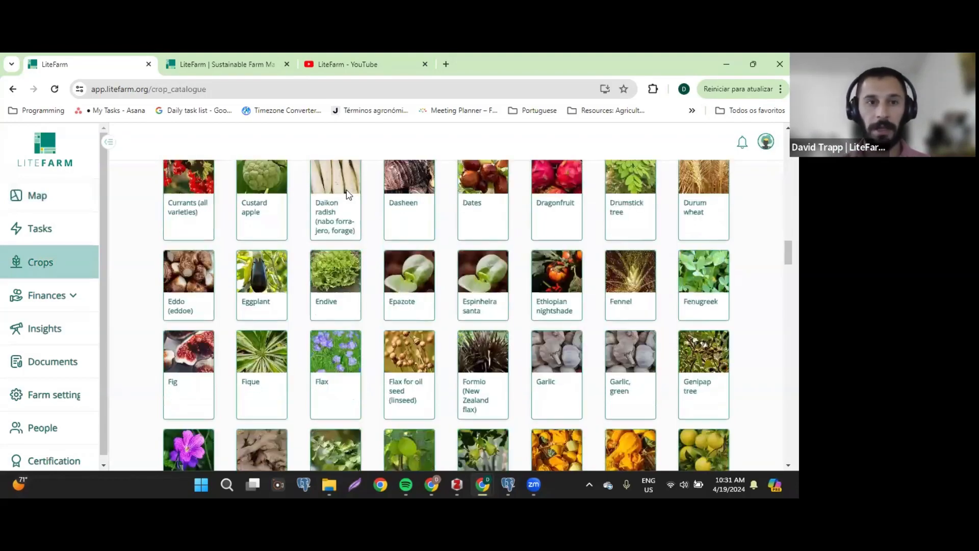
scroll(314, 221, down, 6)
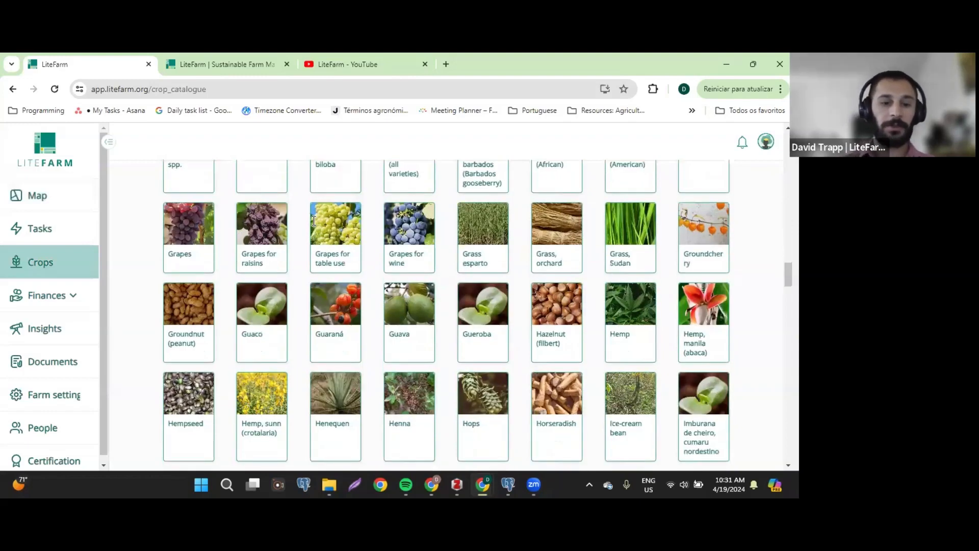
Step: Search the crop catalogue for "can't" and clear the search
scroll(313, 220, up, 20)
click(313, 220)
text(cn)
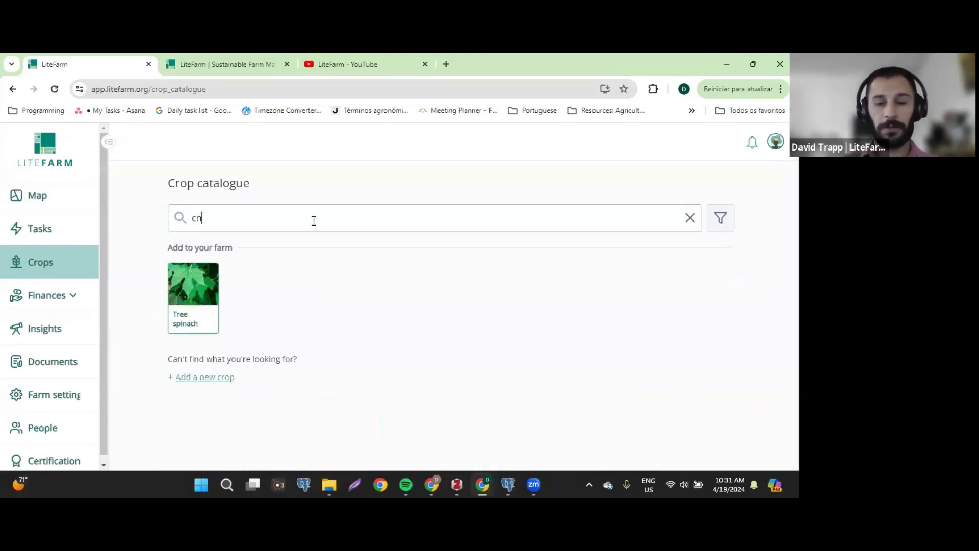
key(BackSpace)
text(an't)
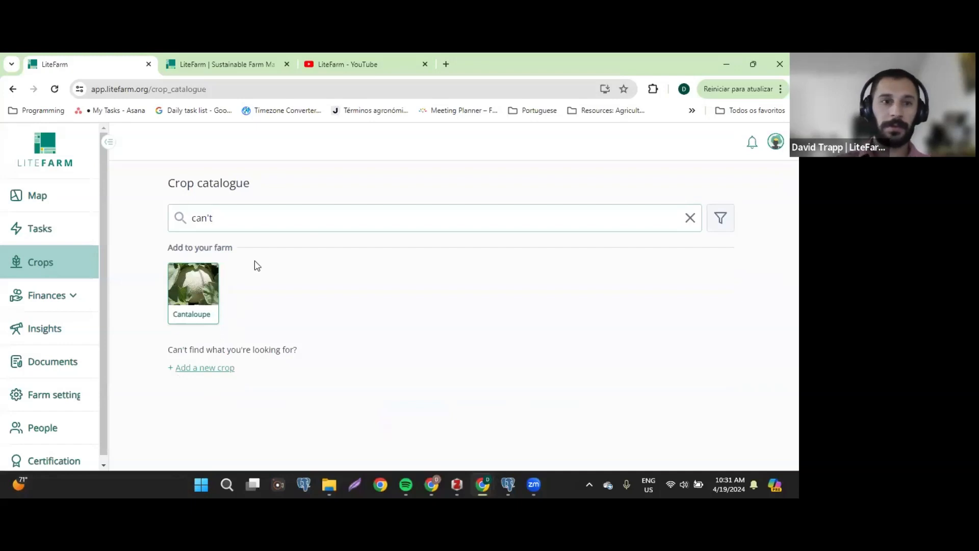
key(BackSpace)
key(BackSpace)
key(BackSpace)
key(BackSpace)
key(BackSpace)
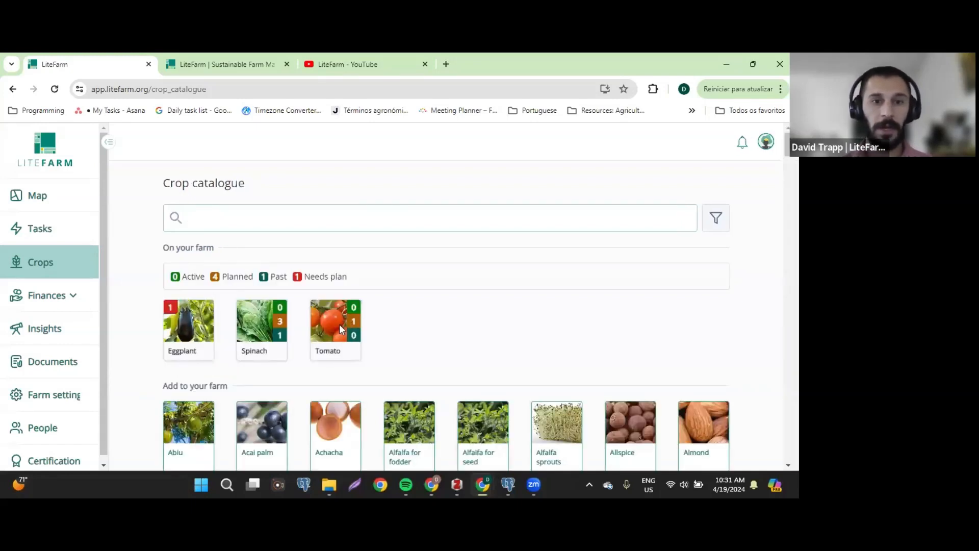
Step: Search the crop catalogue for "bee" and clear the search
scroll(271, 323, down, 2)
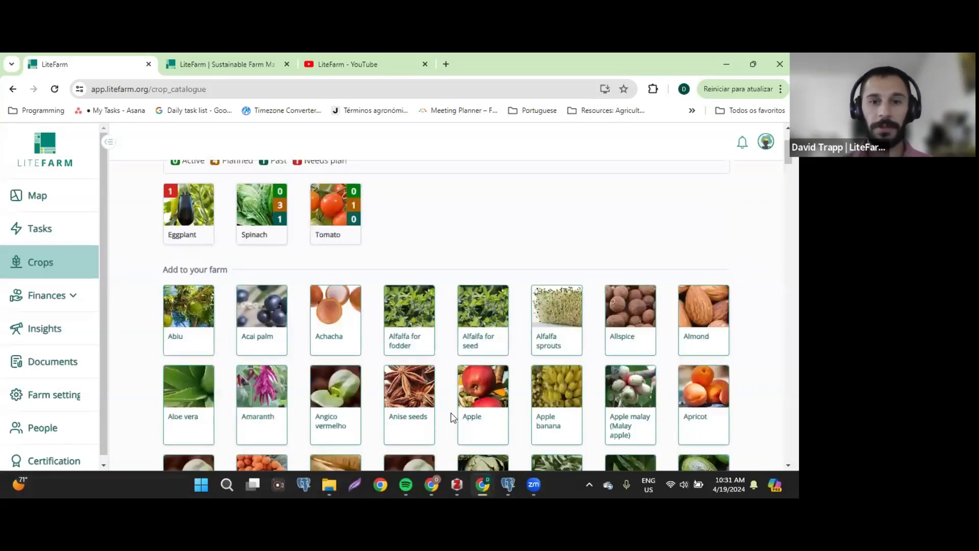
scroll(527, 406, up, 2)
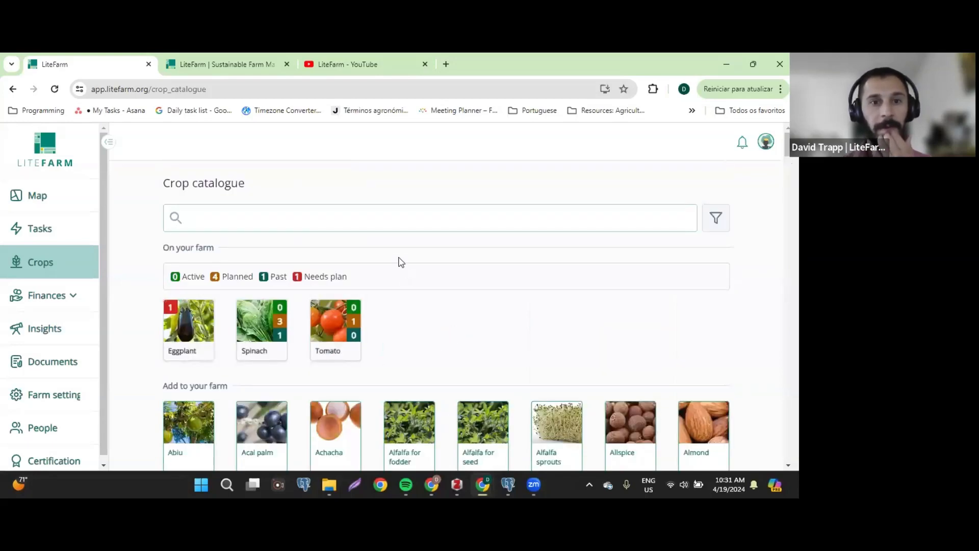
text(b)
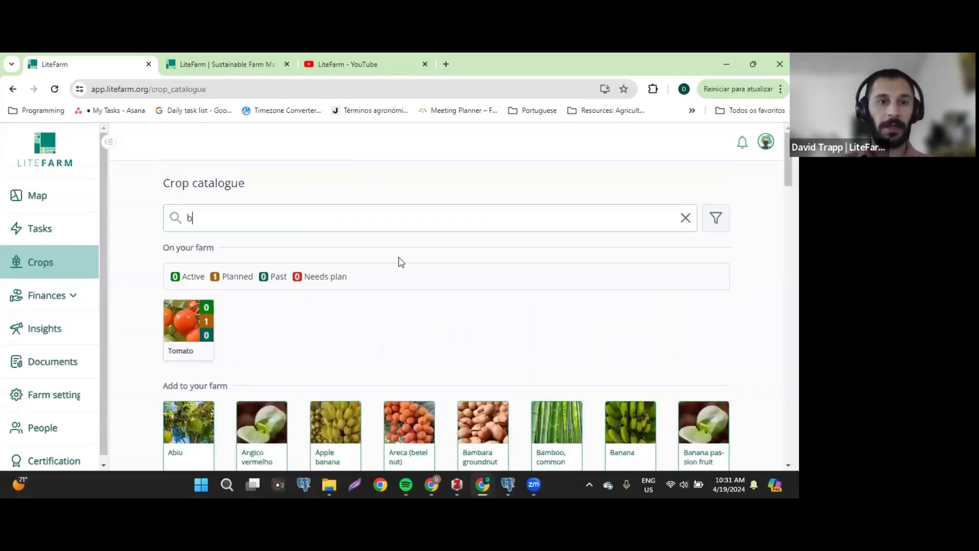
text(e)
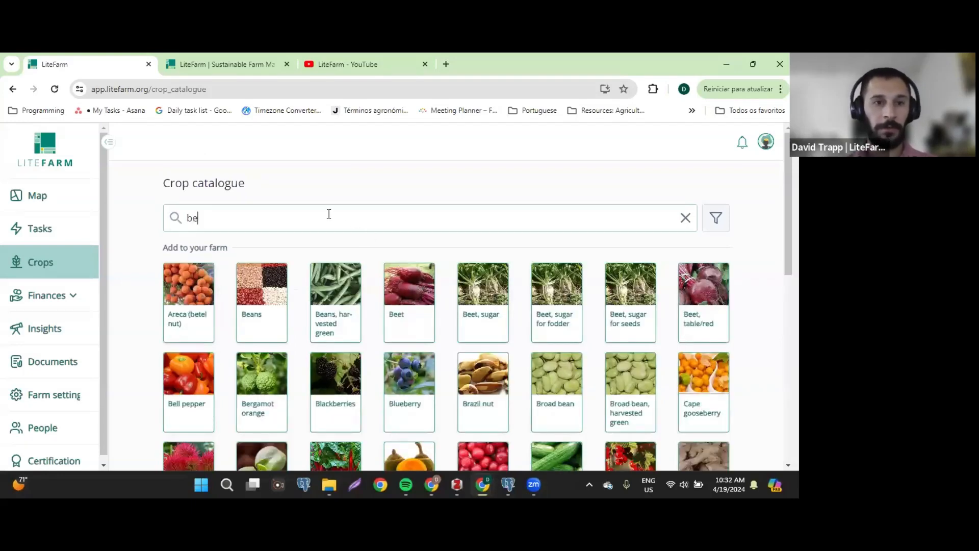
text(e)
key(BackSpace)
key(BackSpace)
key(BackSpace)
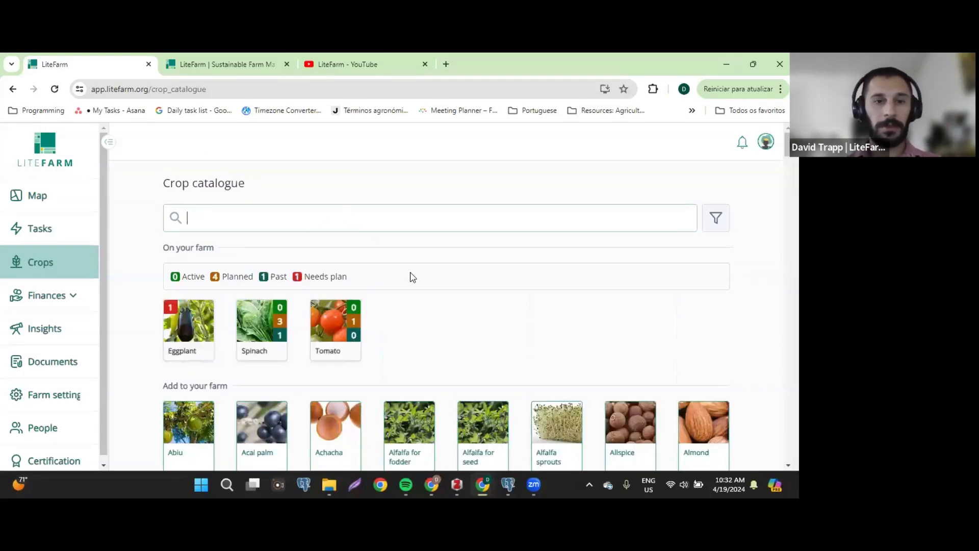
Step: Choose Beet from the catalogue to add it to the farm, and review its Common Name, Varietal and Cultivar fields
scroll(420, 278, down, 4)
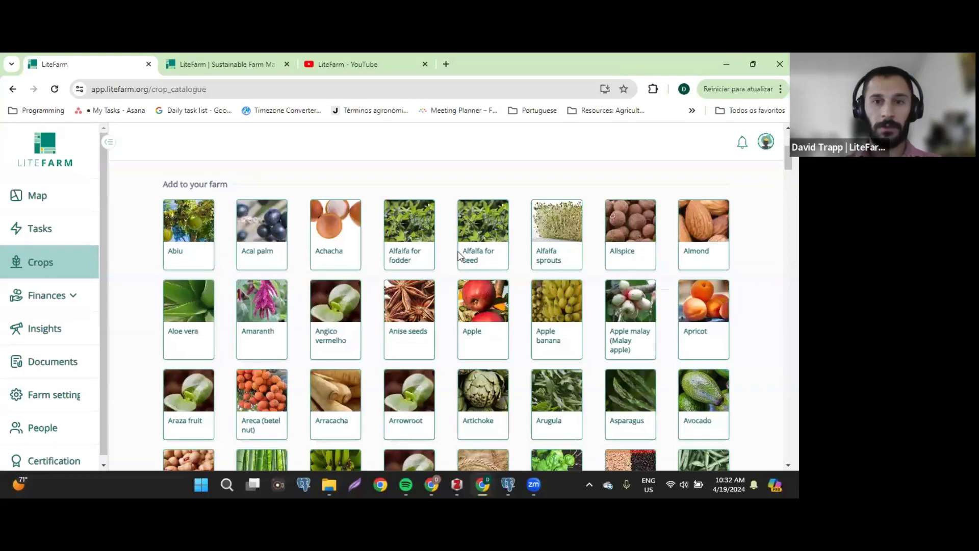
scroll(479, 242, down, 1)
scroll(207, 256, down, 5)
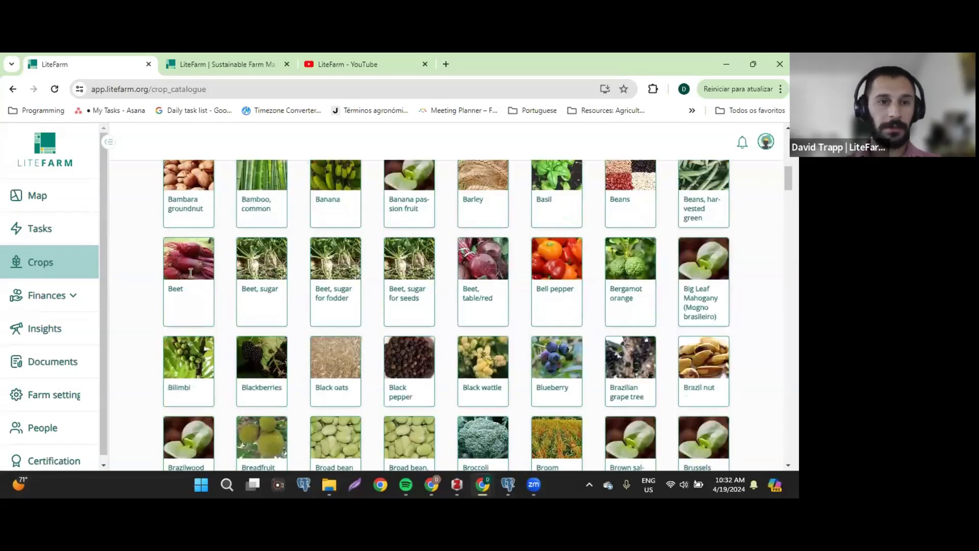
scroll(191, 273, down, 6)
scroll(229, 342, up, 5)
click(207, 247)
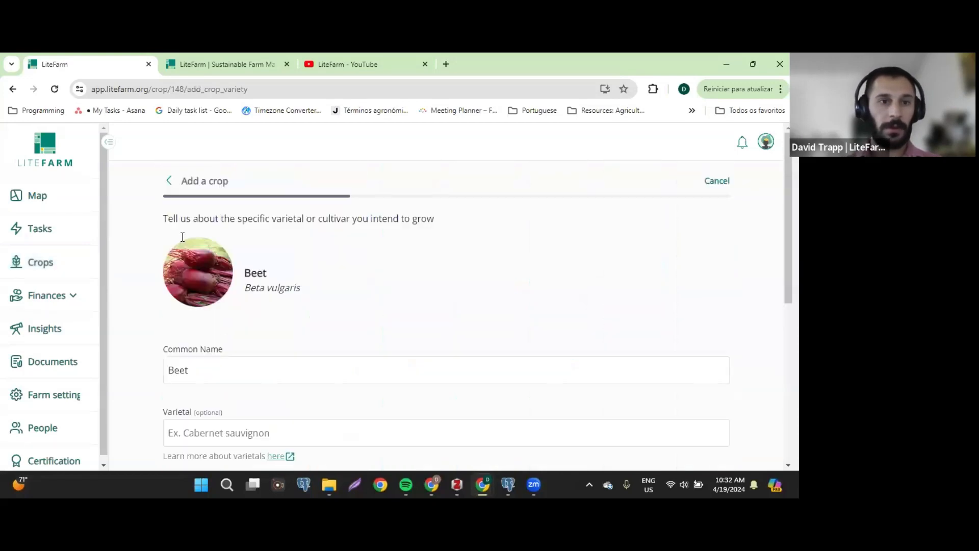
scroll(178, 240, down, 1)
drag(161, 291, 240, 293)
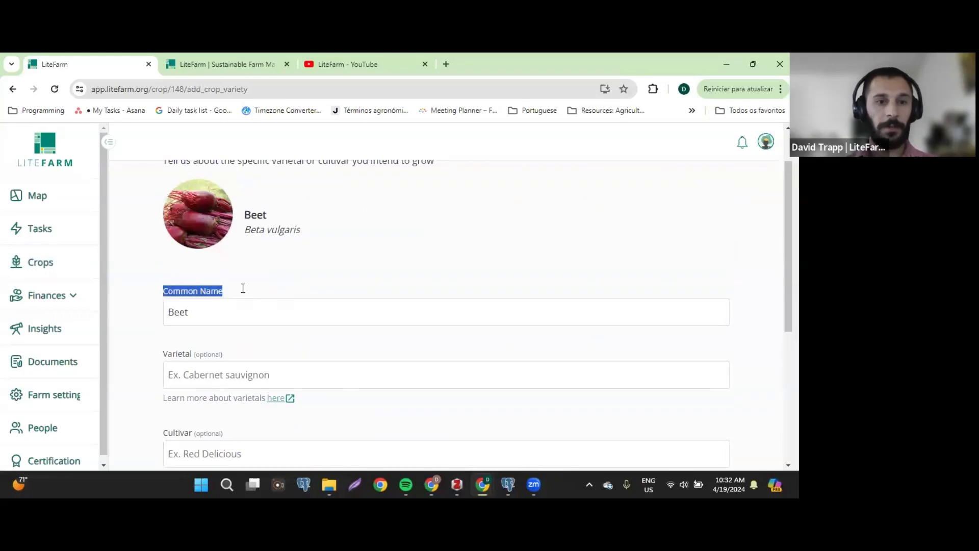
scroll(240, 288, down, 2)
drag(163, 237, 223, 239)
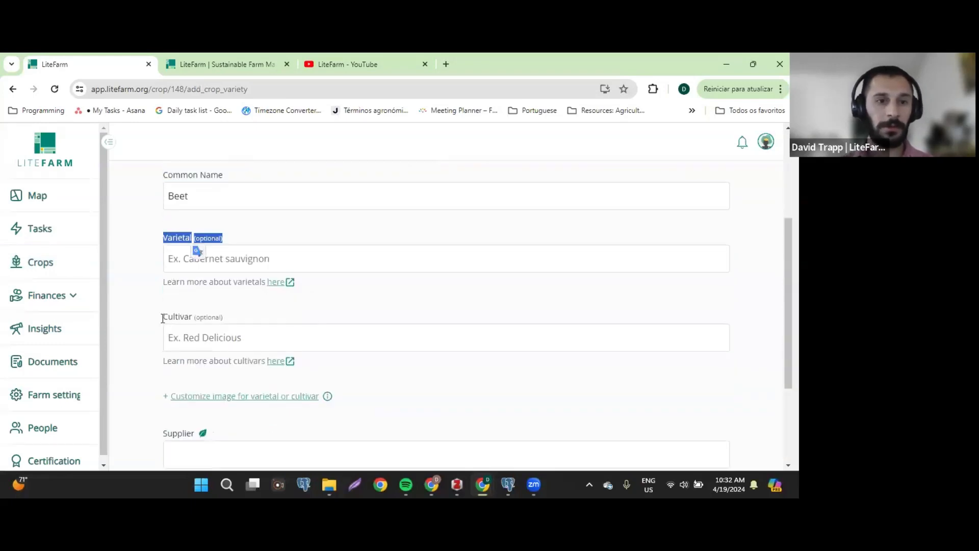
scroll(197, 217, down, 2)
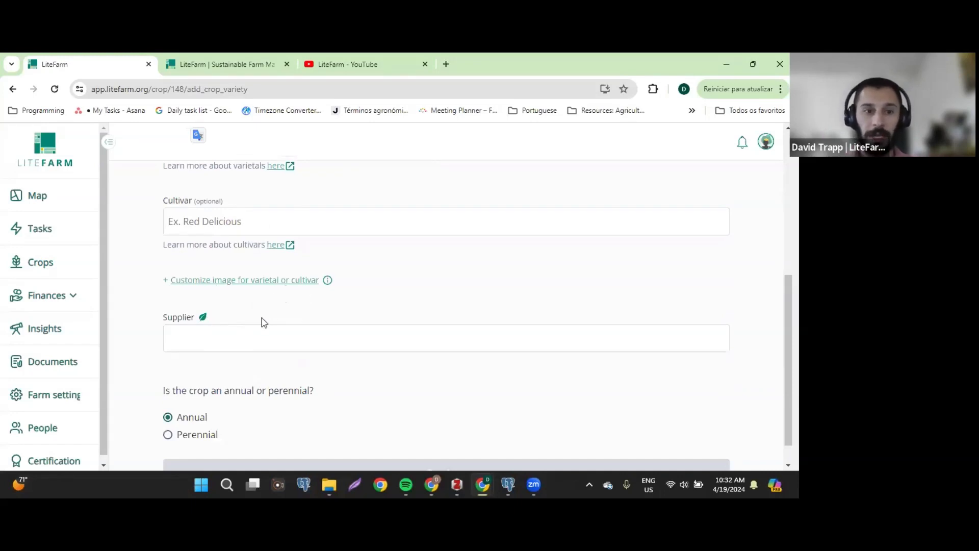
Step: Enter Agrovet as the supplier of the Beet crop and continue to the compliance questions
click(187, 348)
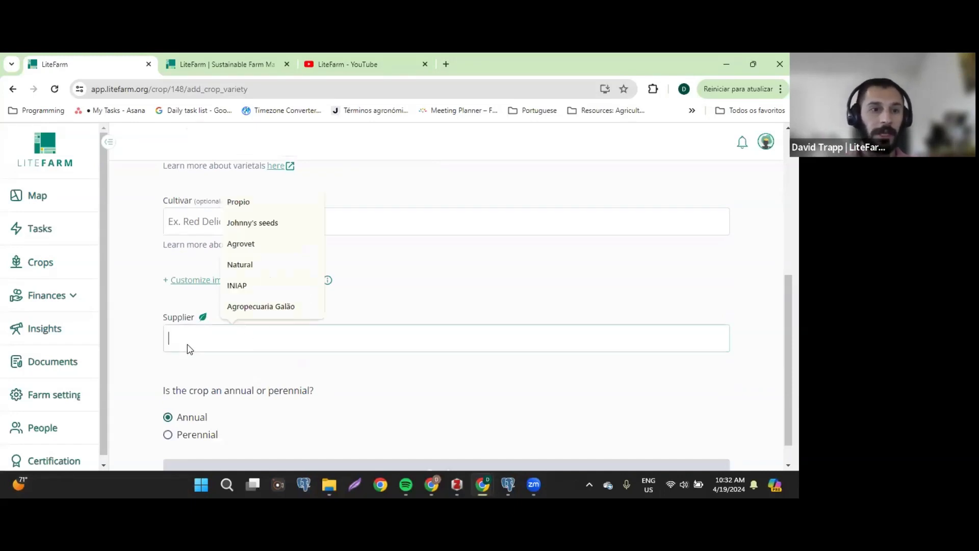
click(203, 318)
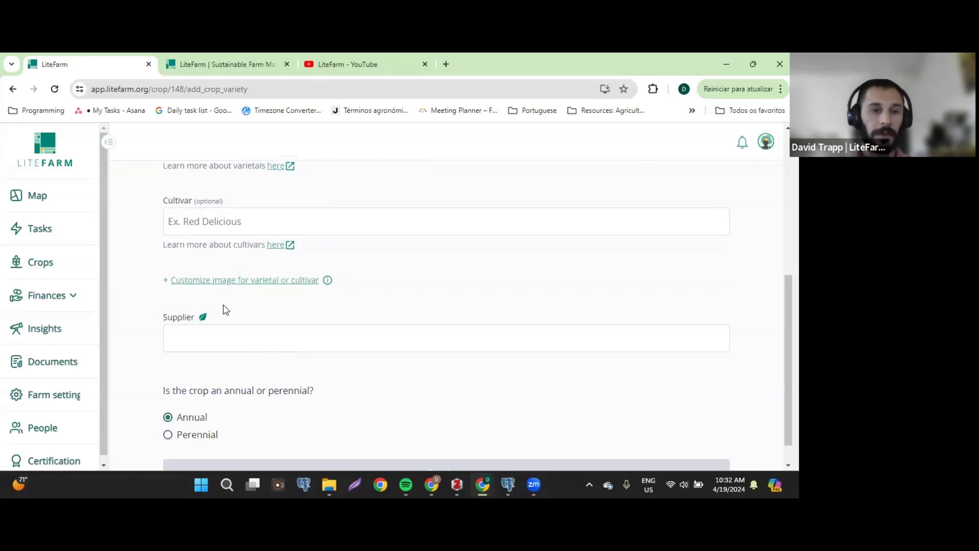
click(192, 341)
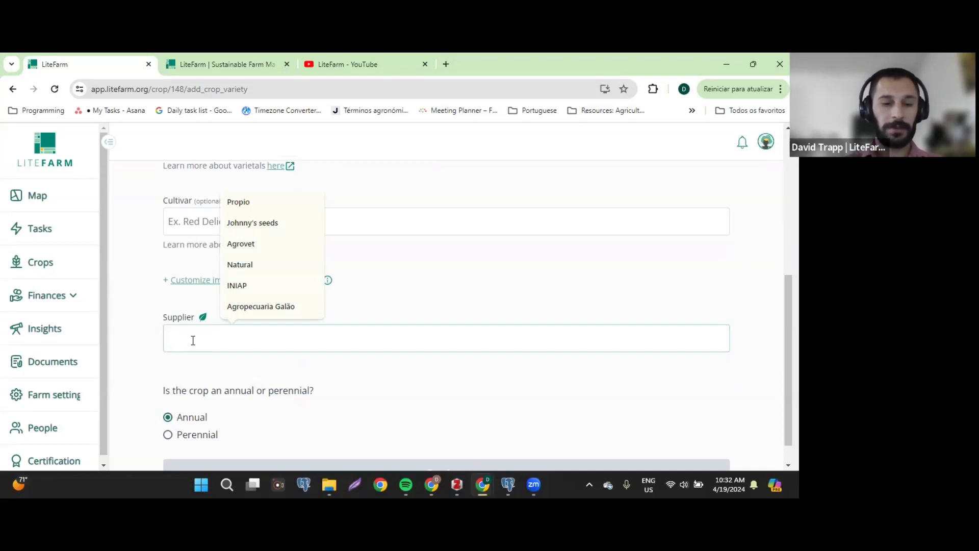
text(Market)
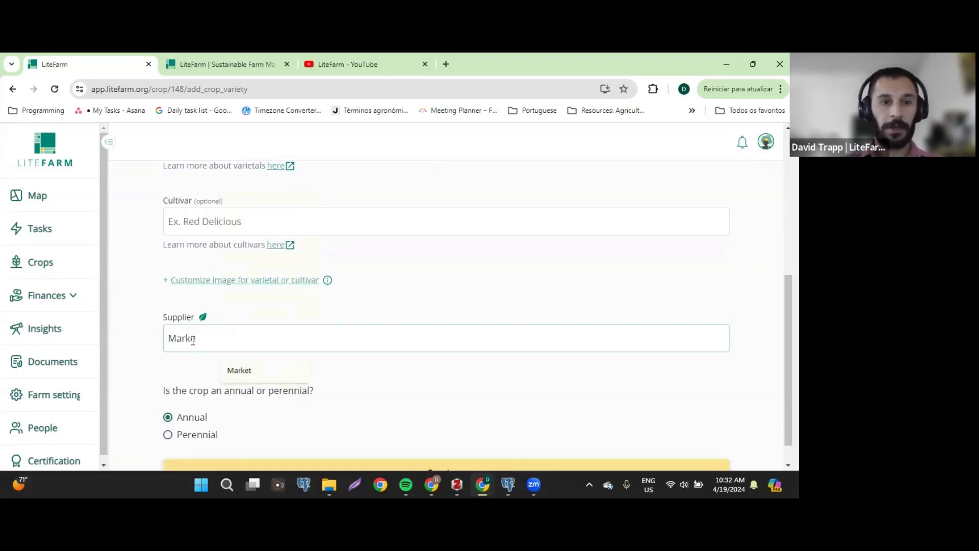
key(BackSpace)
key(BackSpace)
key(BackSpace)
text(A)
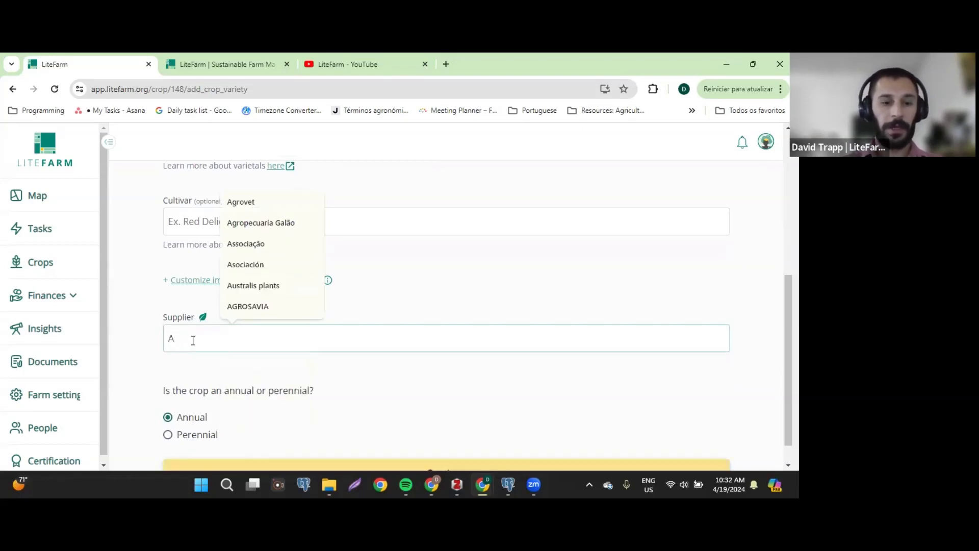
text(grovet)
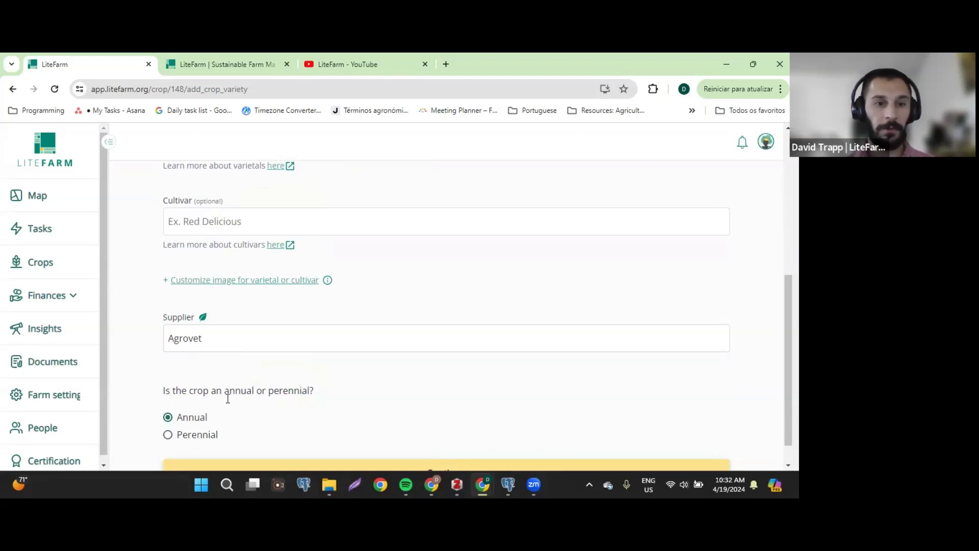
scroll(235, 398, down, 1)
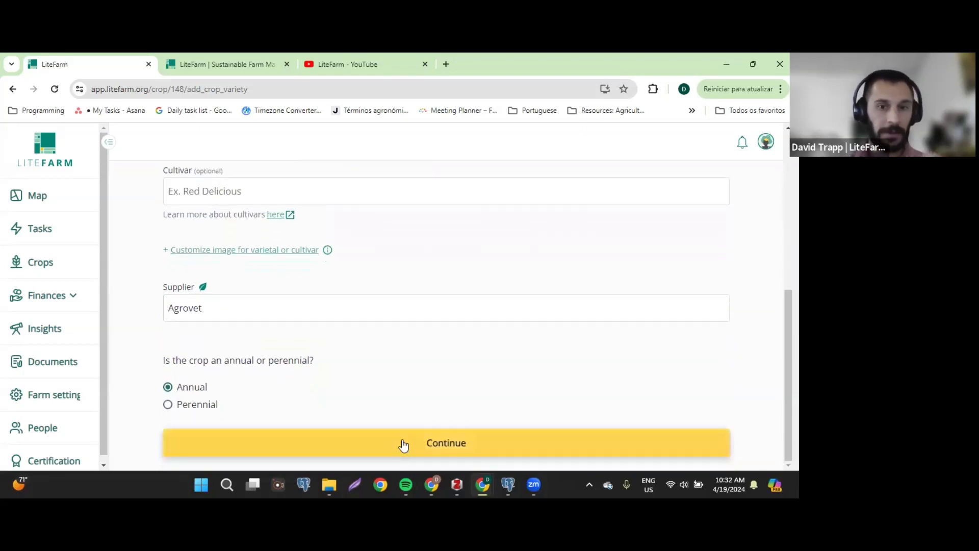
click(402, 445)
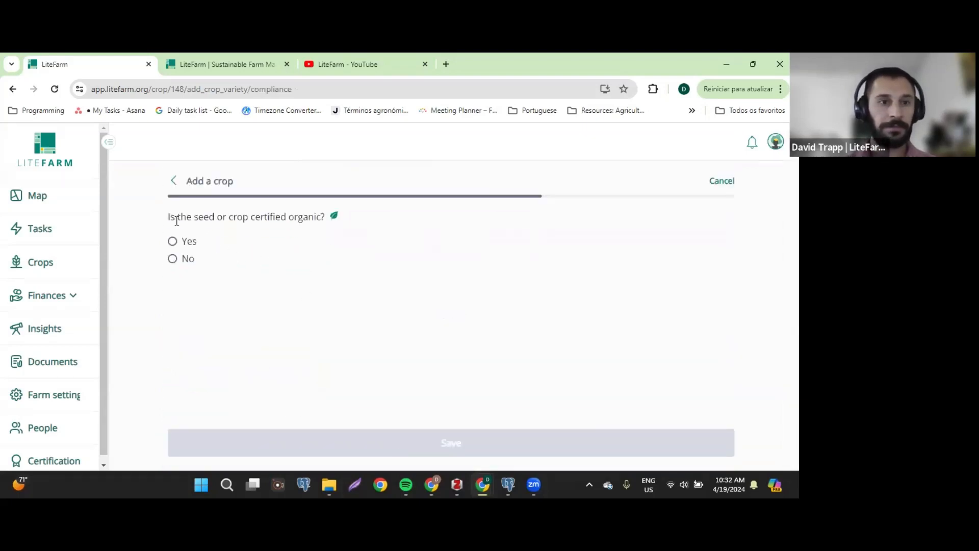
Step: Answer No to whether the seed or crop is certified organic, and review the additional compliance questions
drag(169, 218, 256, 213)
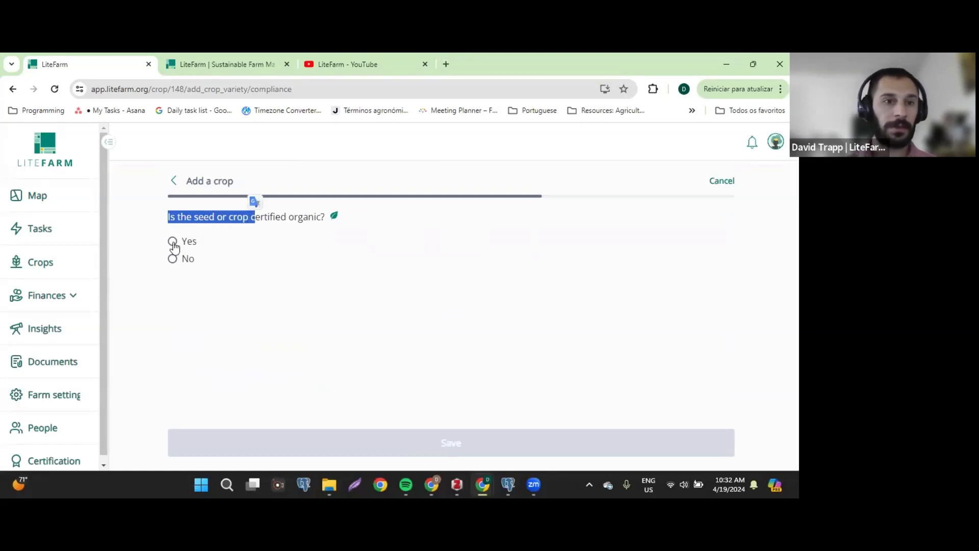
click(173, 259)
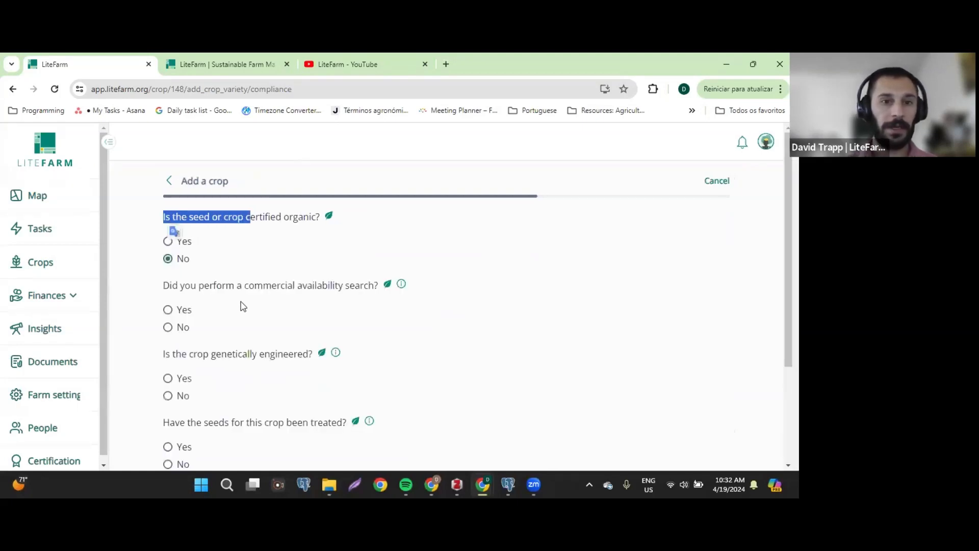
scroll(243, 296, down, 3)
scroll(245, 300, up, 1)
scroll(181, 188, up, 1)
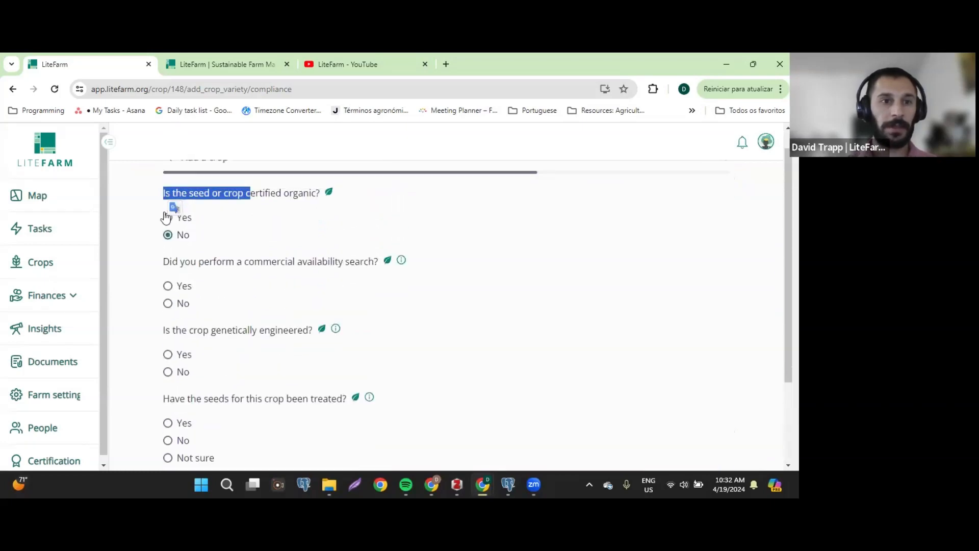
Step: Answer Yes to certified organic and No to treated seeds, save the Beet crop and return to the crop catalogue
click(166, 218)
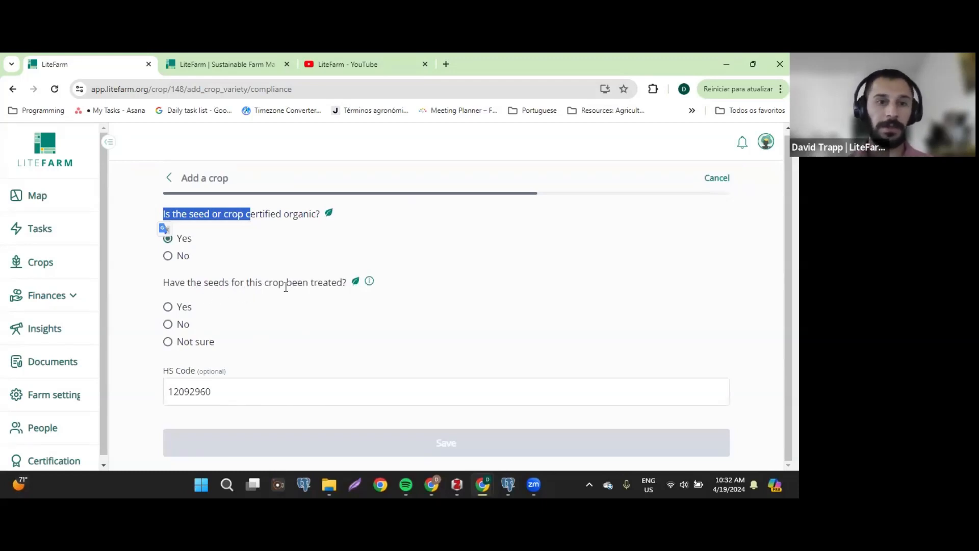
click(176, 327)
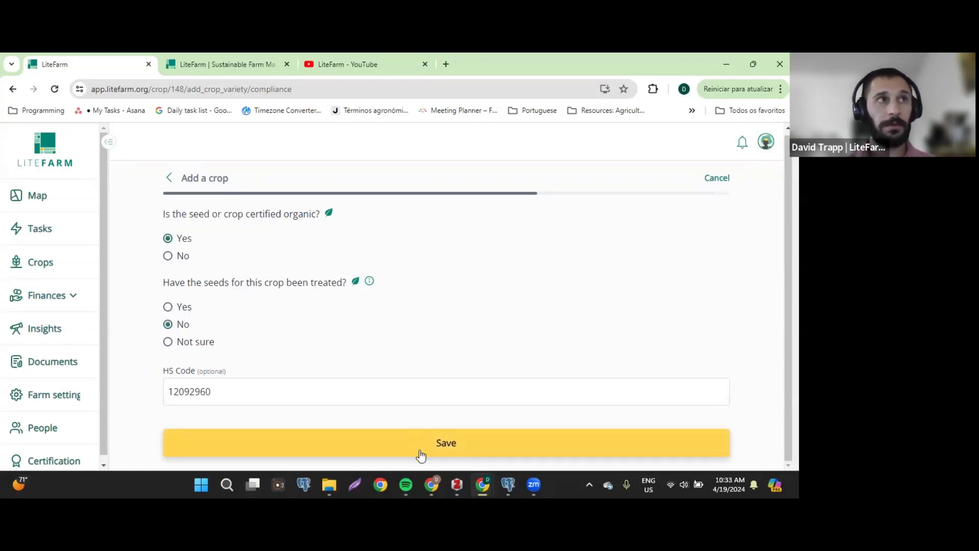
click(422, 455)
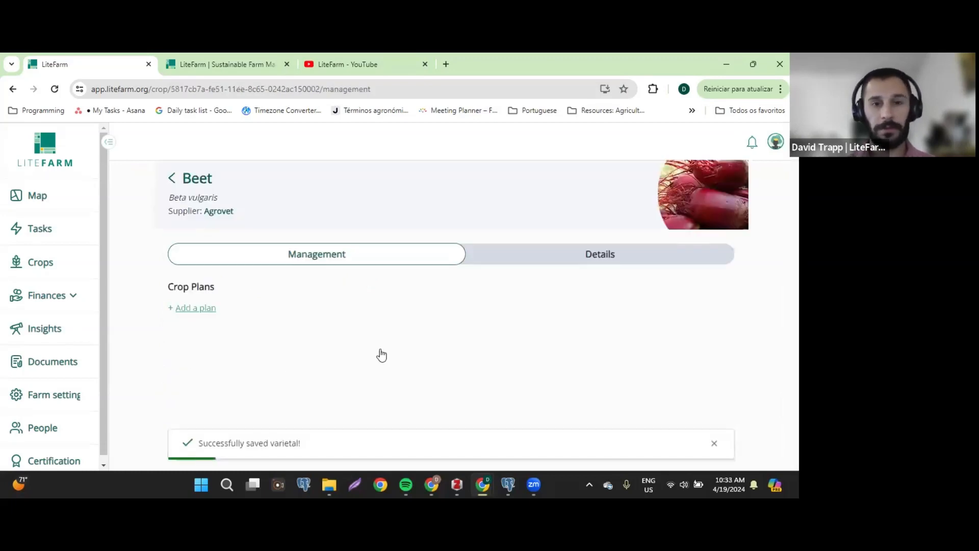
click(174, 179)
click(174, 181)
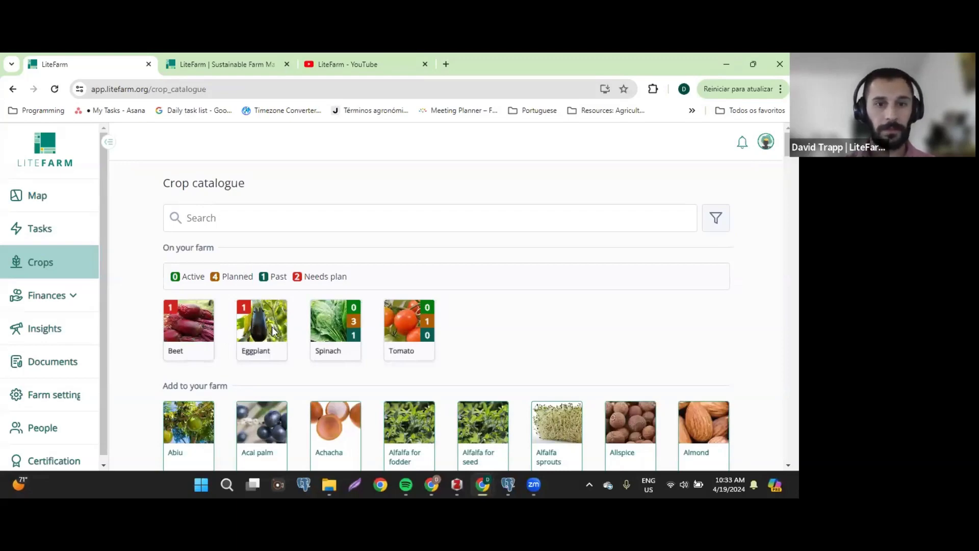
Step: Start adding a new variety to the Tomato crop and set its Common Name to Italian
click(409, 323)
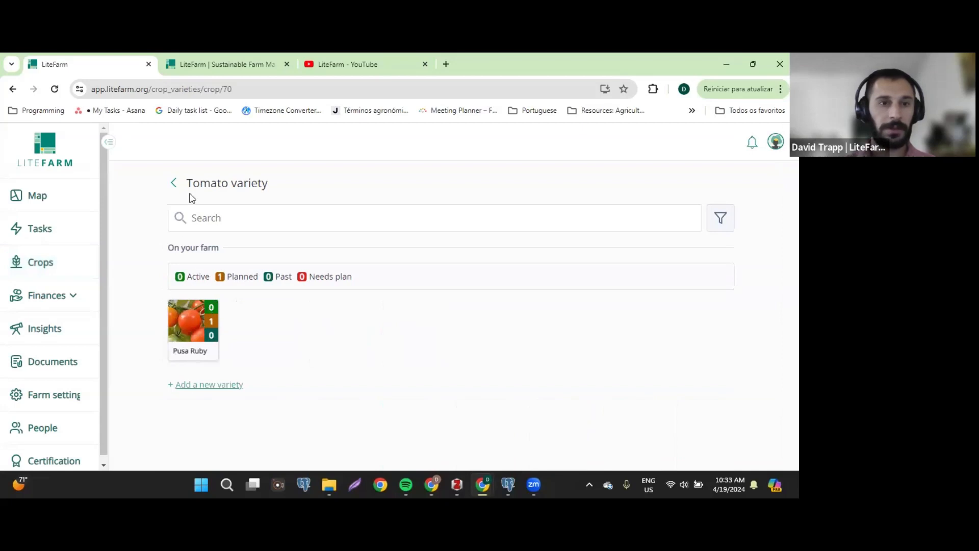
click(229, 391)
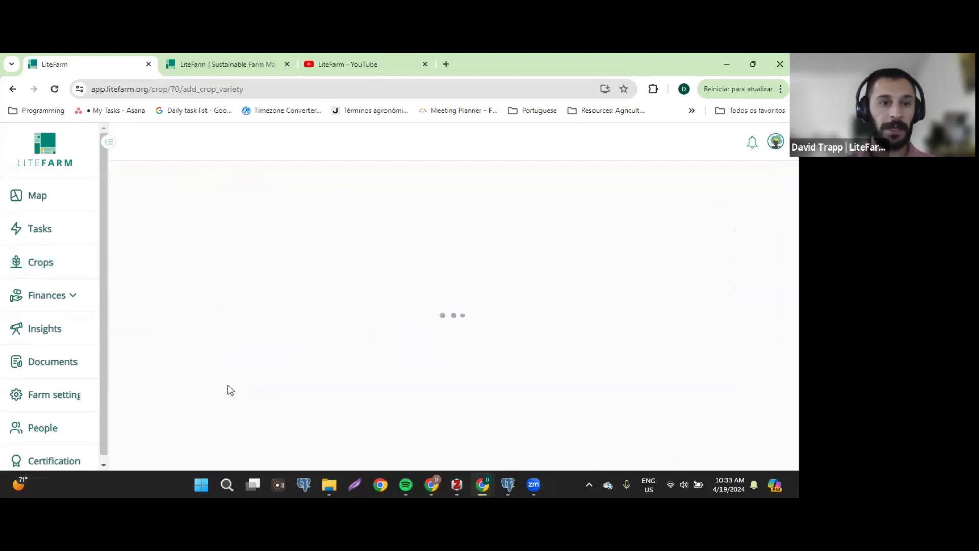
double_click(222, 376)
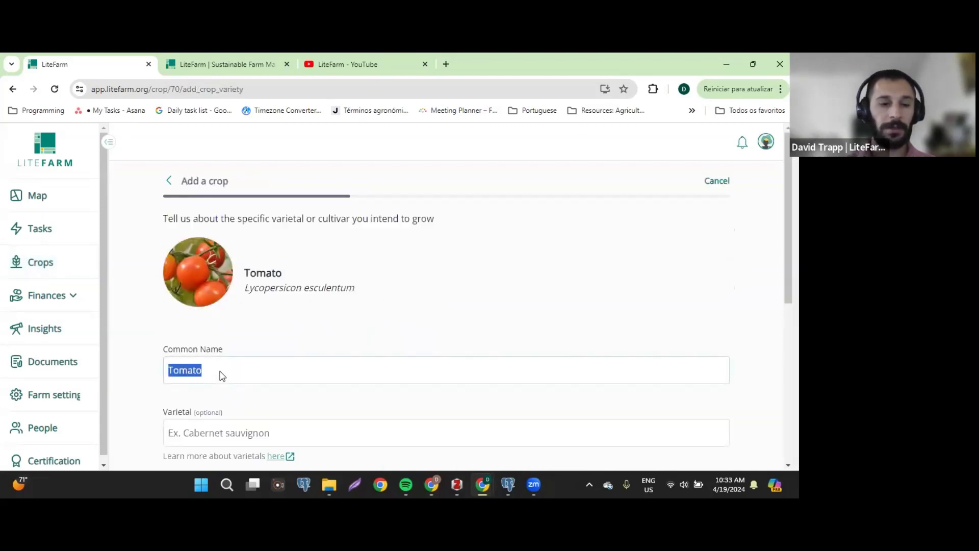
key(BackSpace)
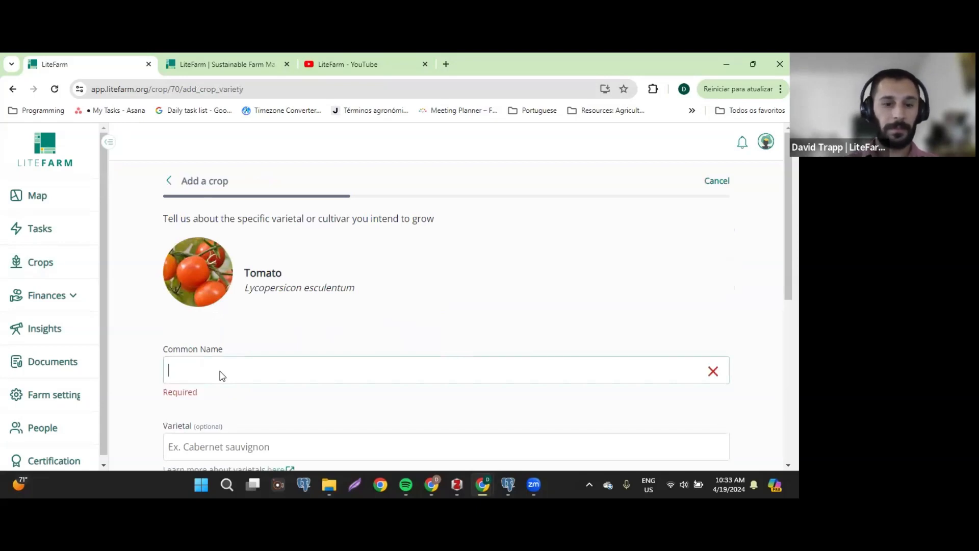
text(Italian)
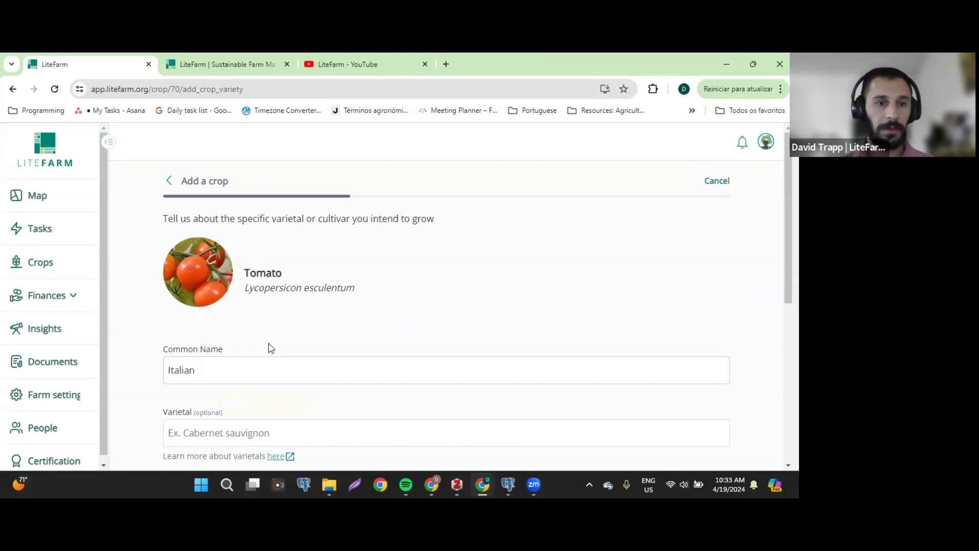
Step: Enter Co-op as the supplier of the new tomato variety, leaving it annual, and continue to the compliance questions
scroll(269, 345, down, 6)
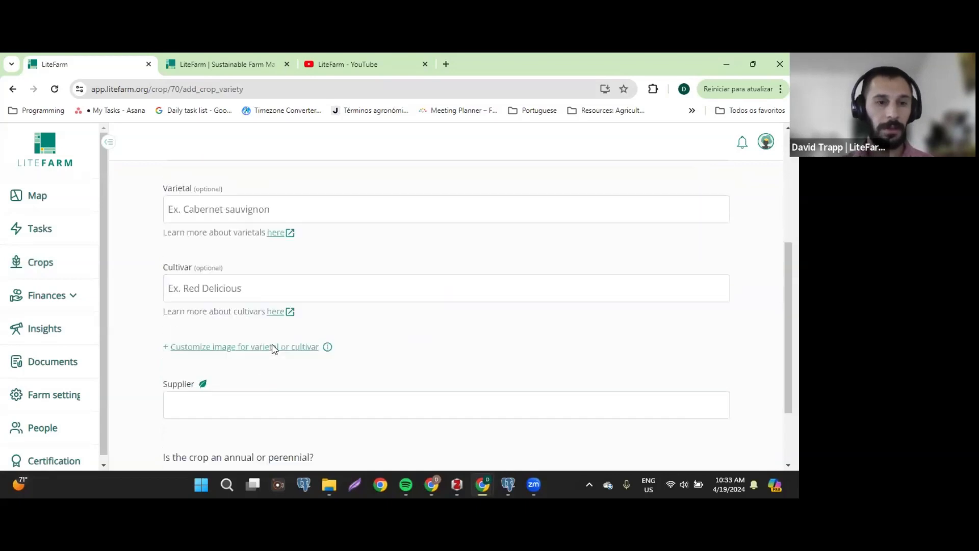
click(213, 314)
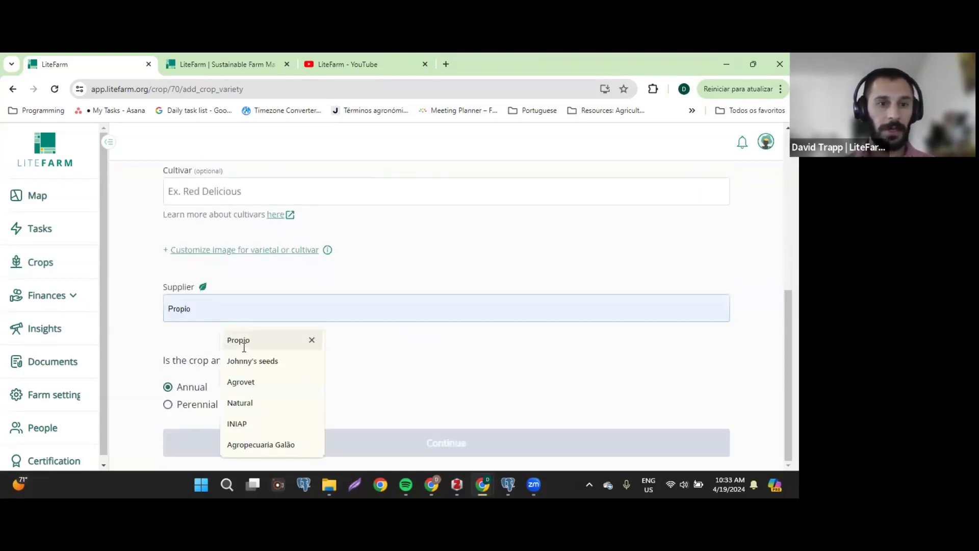
text(C)
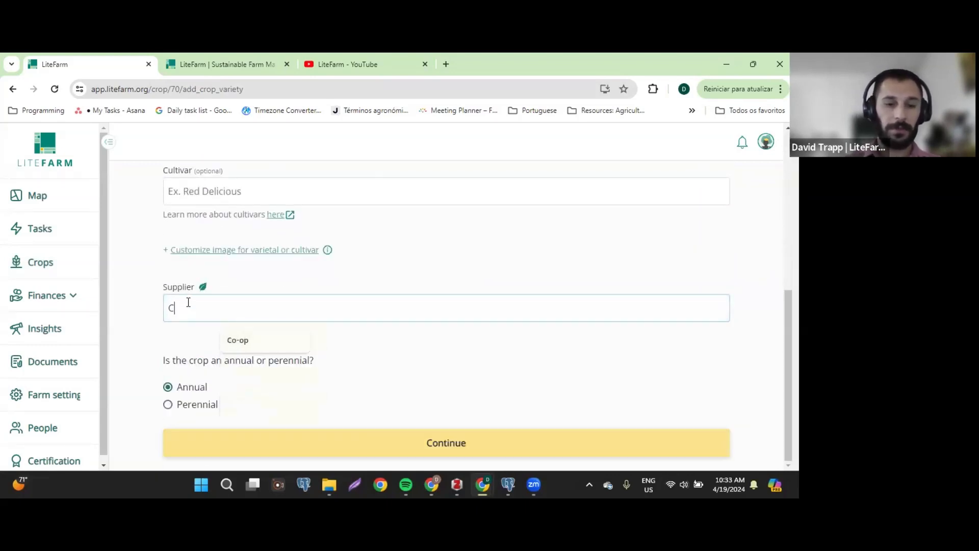
text(o-op)
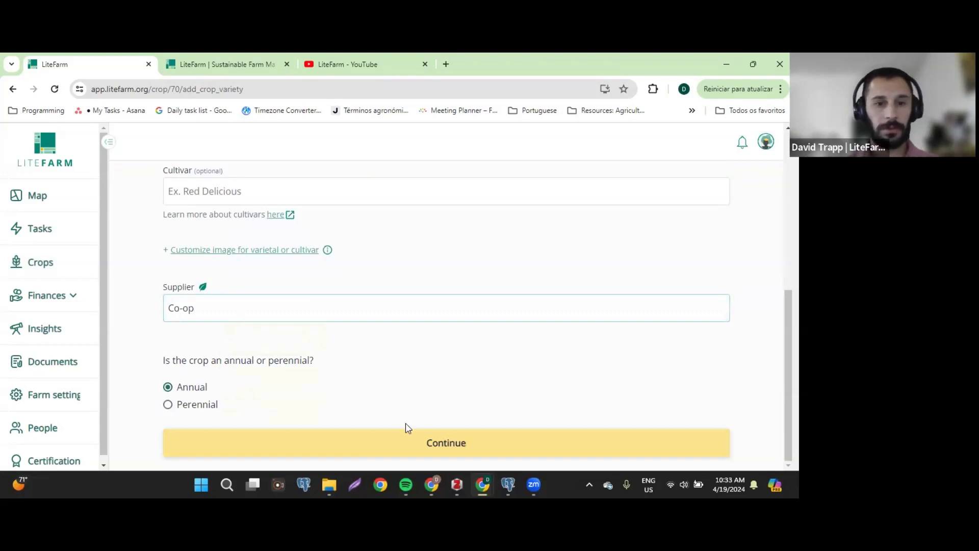
click(412, 444)
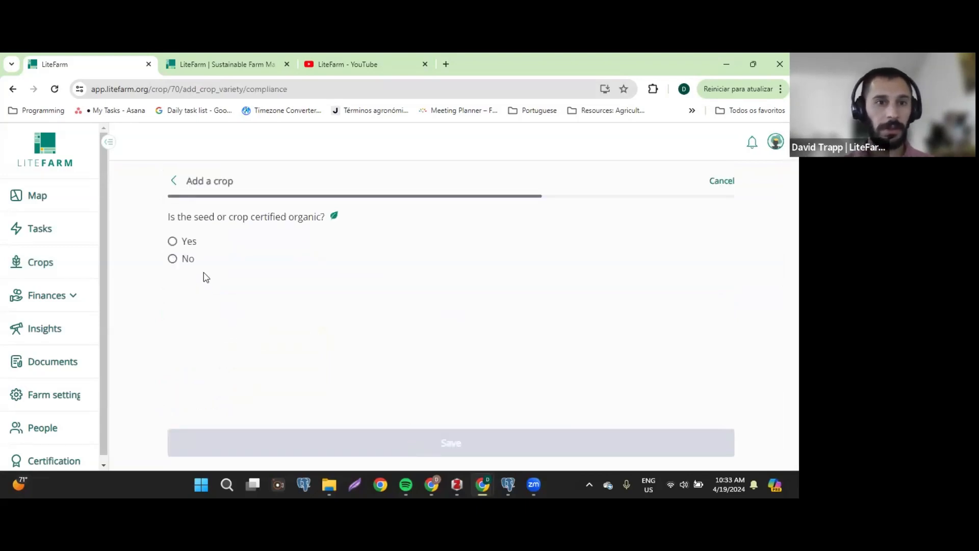
Step: Answer No to certified organic, commercial availability search, genetically engineered and treated seeds, and save the tomato variety
click(172, 259)
scroll(212, 262, down, 3)
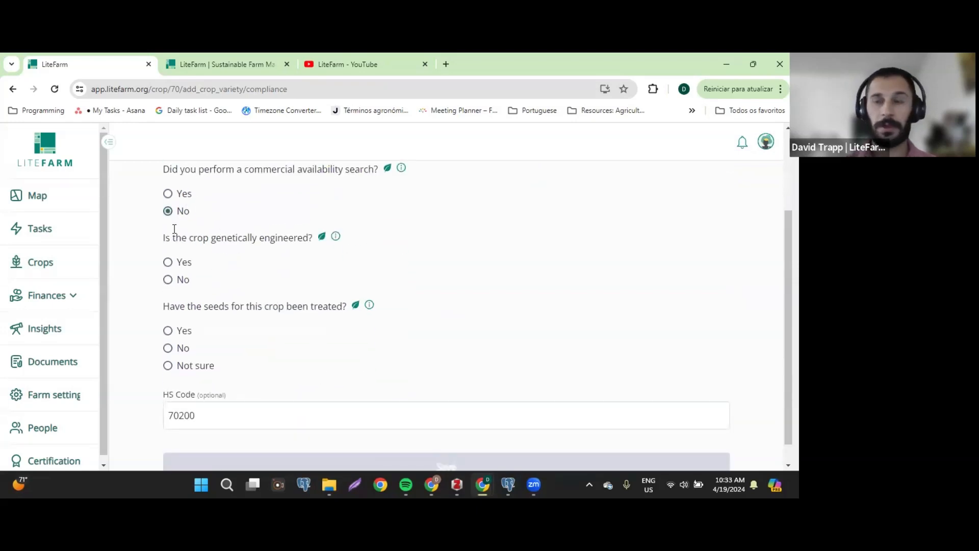
click(168, 281)
click(168, 348)
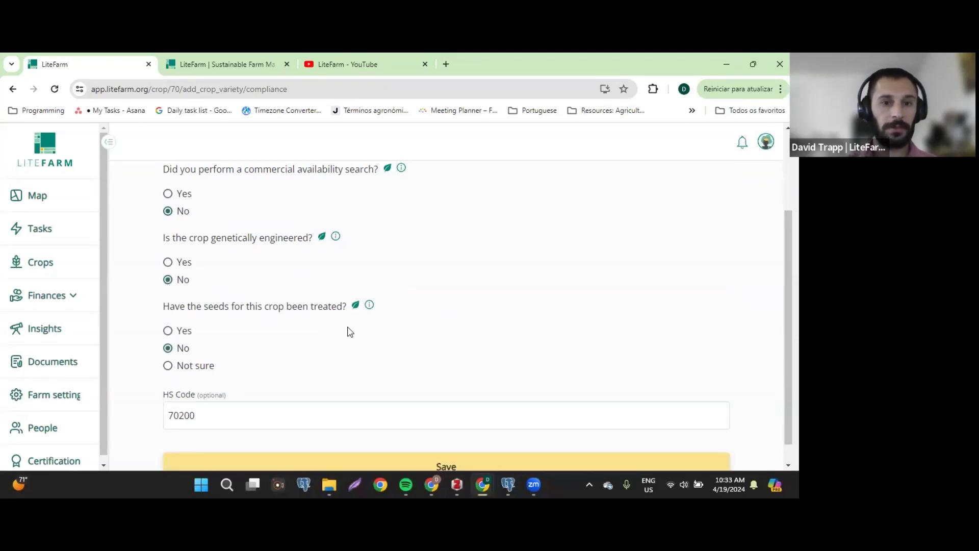
scroll(350, 332, down, 1)
click(452, 441)
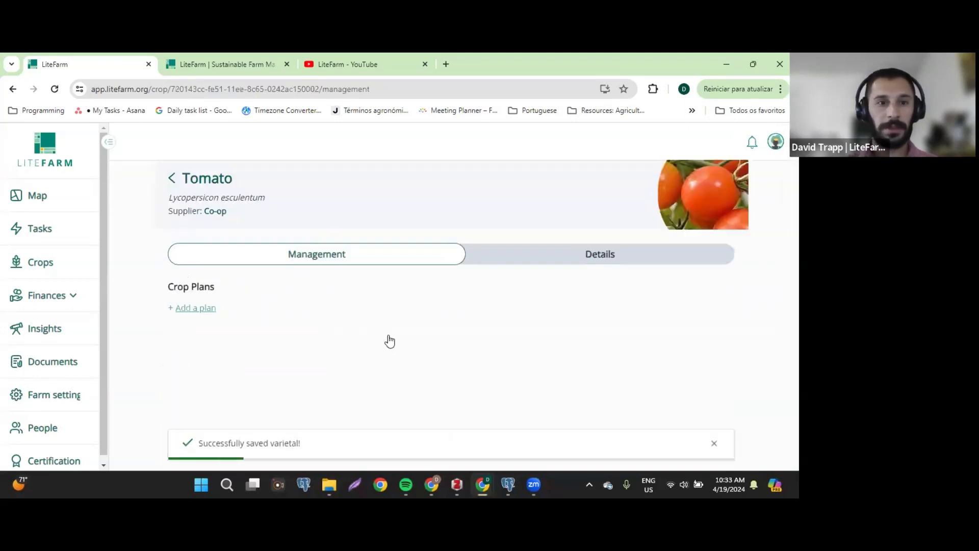
Step: Check the list of Tomato varieties on the farm and return to the crop catalogue
click(172, 180)
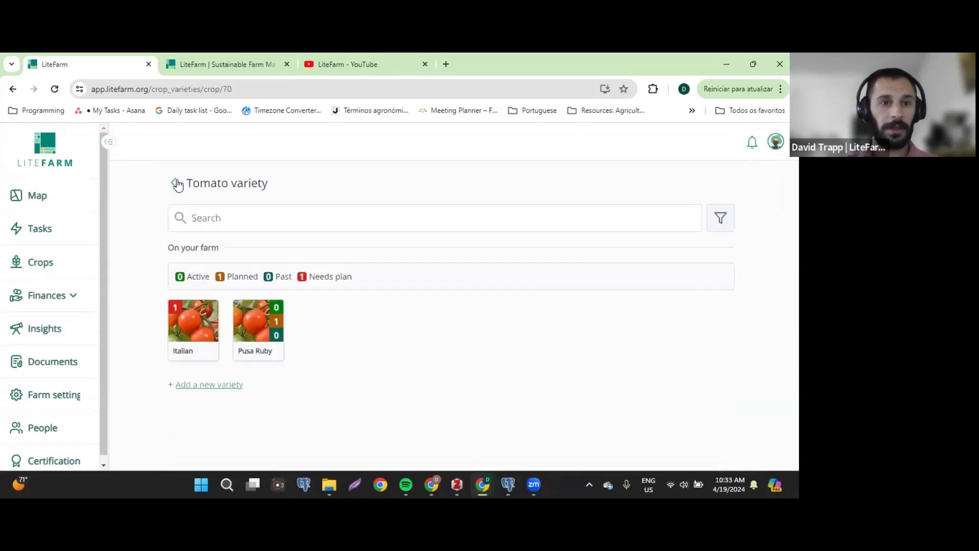
click(175, 182)
click(385, 320)
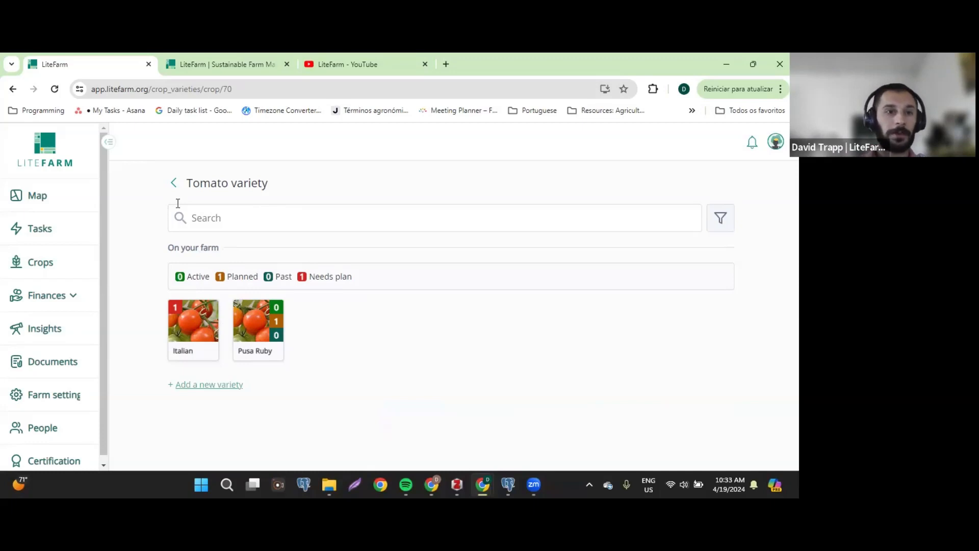
click(173, 182)
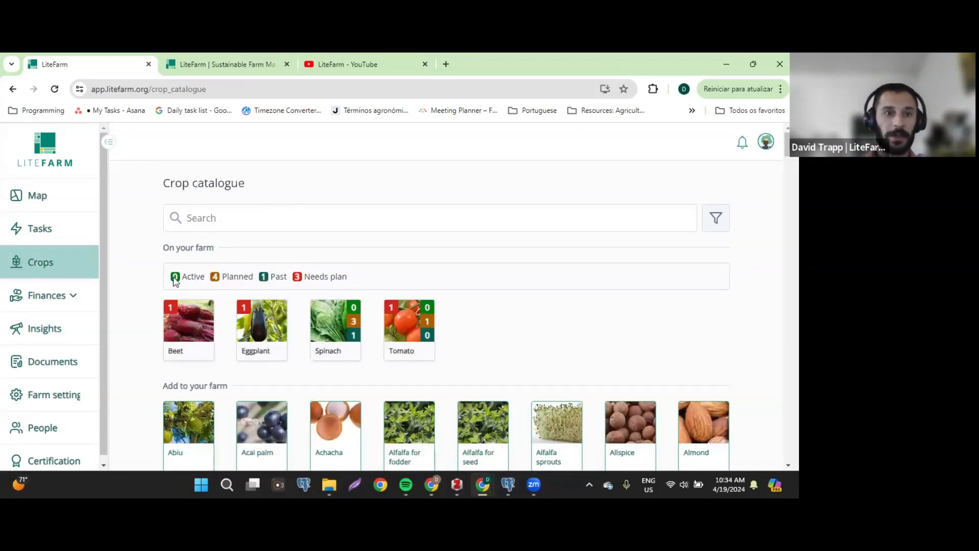
Step: Review the Active, Planned, Past and Needs plan statuses of the crops on the farm
drag(227, 277, 249, 278)
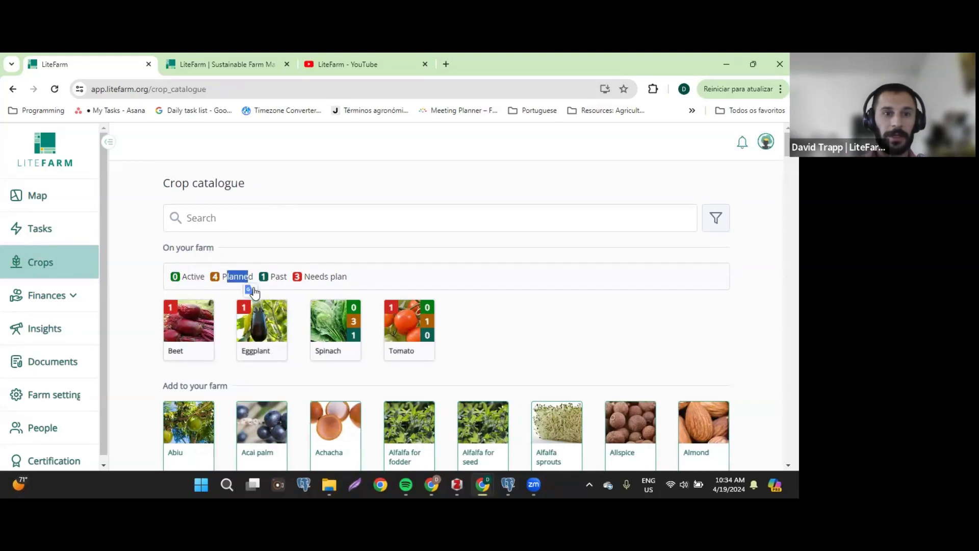
click(257, 293)
drag(310, 277, 337, 278)
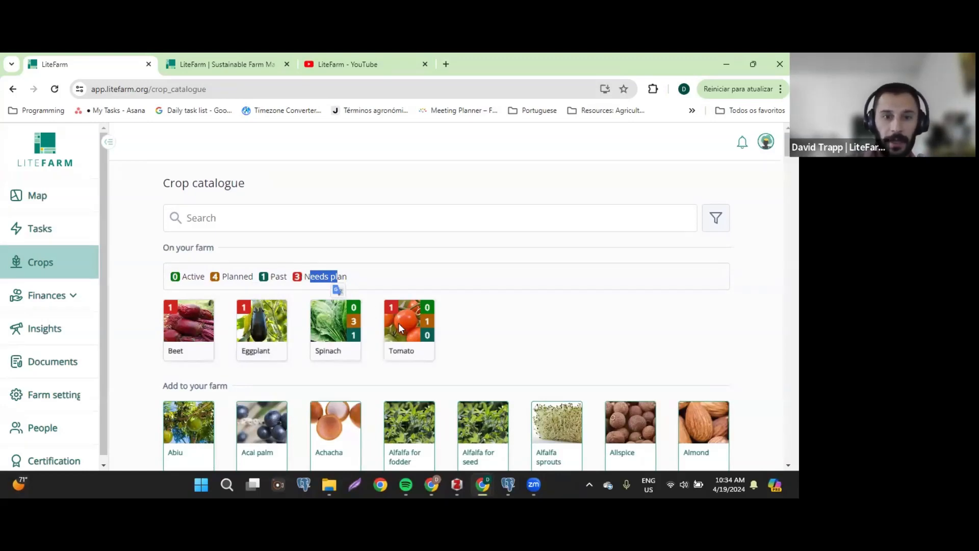
double_click(184, 276)
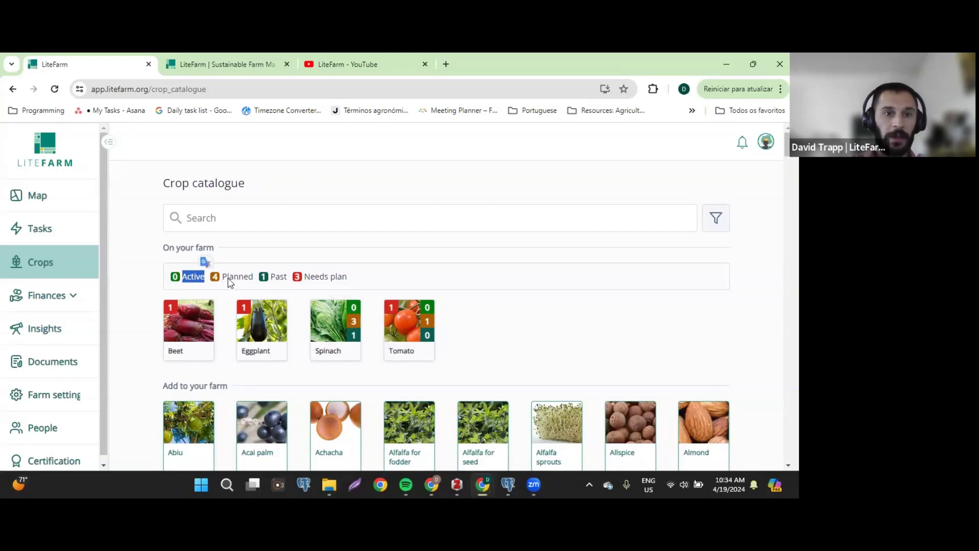
drag(228, 278, 348, 279)
double_click(277, 276)
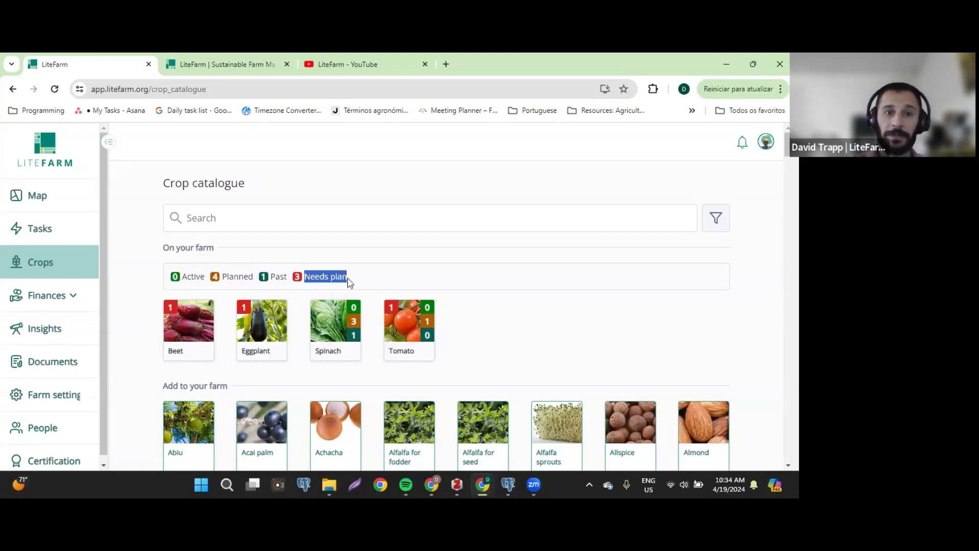
Step: View the crop plans of the Beet variety and return to the crop catalogue
click(196, 337)
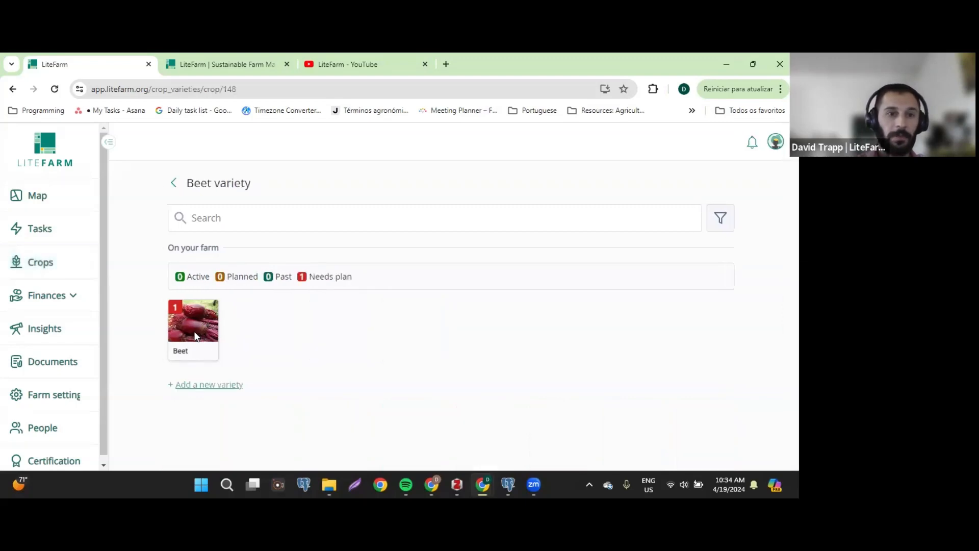
click(196, 335)
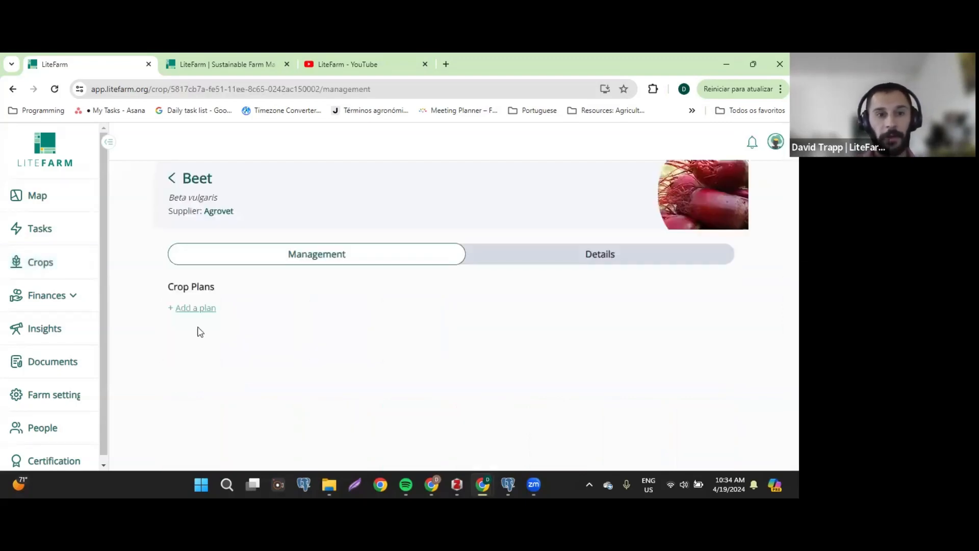
click(172, 178)
click(172, 182)
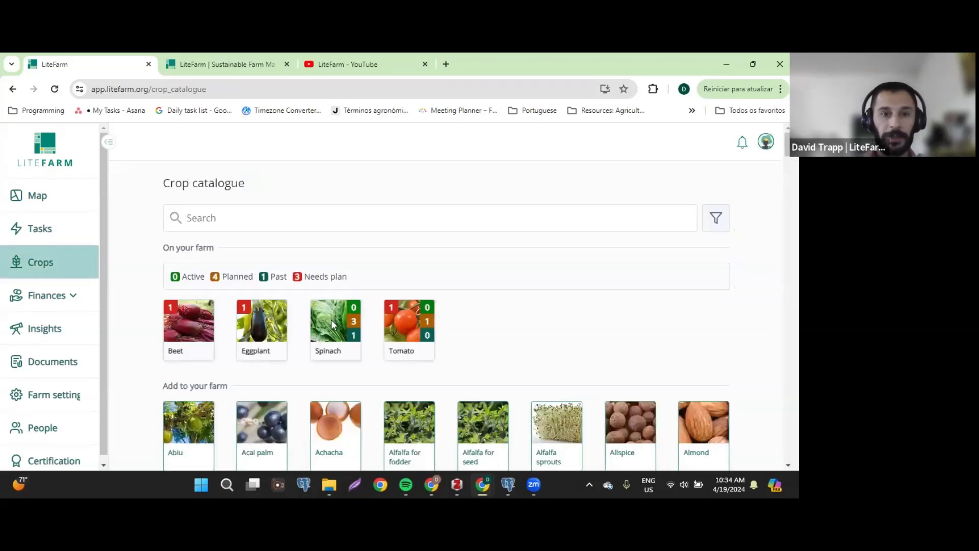
Step: Open the Pusa Palak variety of Spinach and examine its crop plans
click(336, 325)
click(191, 325)
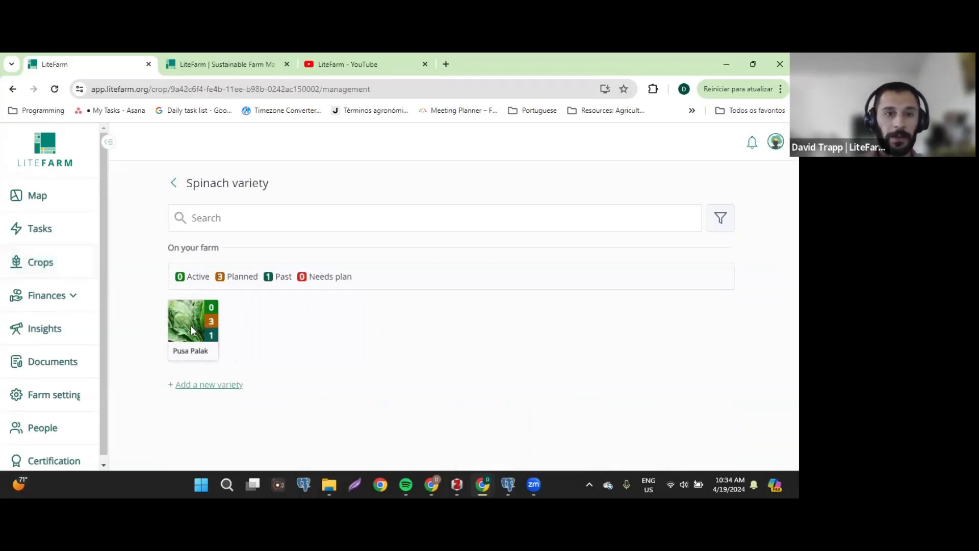
scroll(421, 358, down, 1)
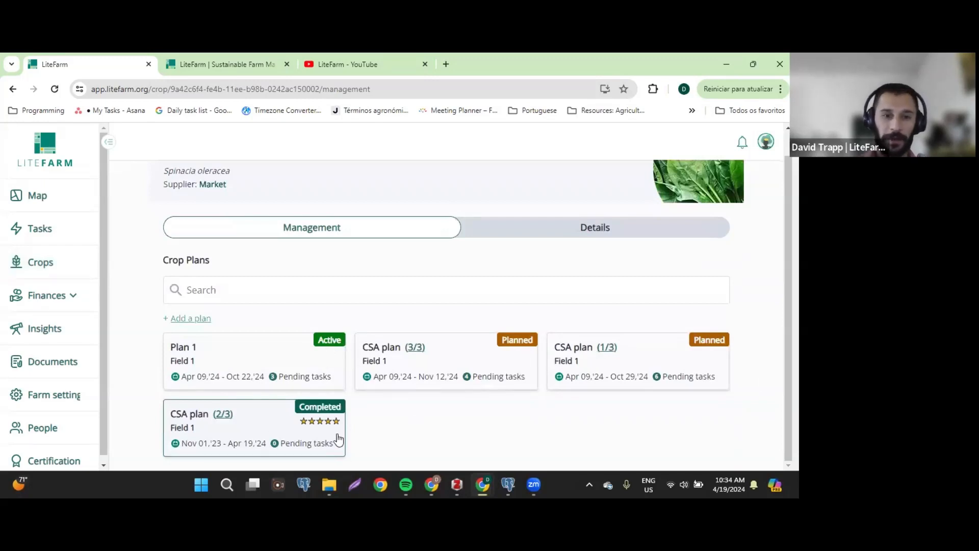
Step: Open the spinach crop's Plan 1 and examine its tasks, their dates, assignees and statuses
click(285, 360)
scroll(287, 357, down, 5)
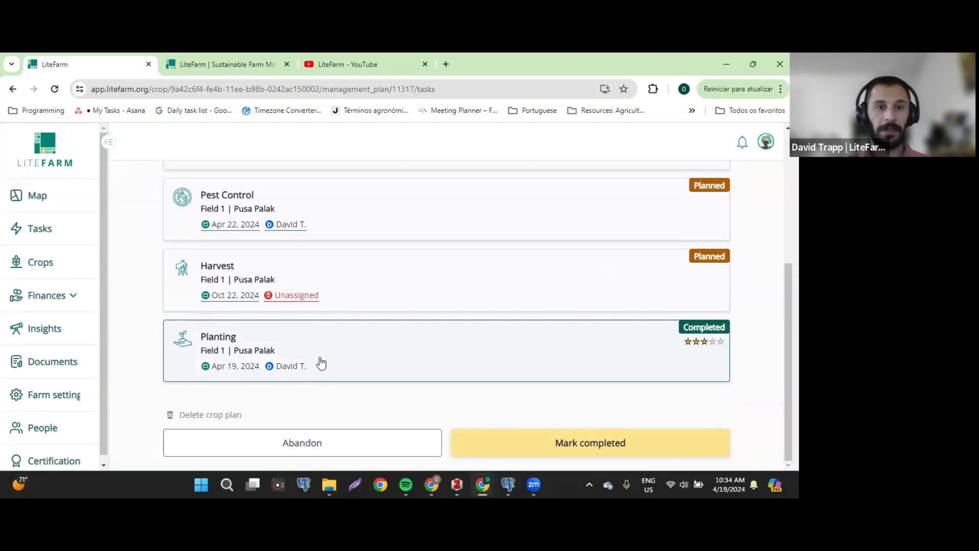
scroll(319, 363, up, 3)
scroll(317, 269, up, 1)
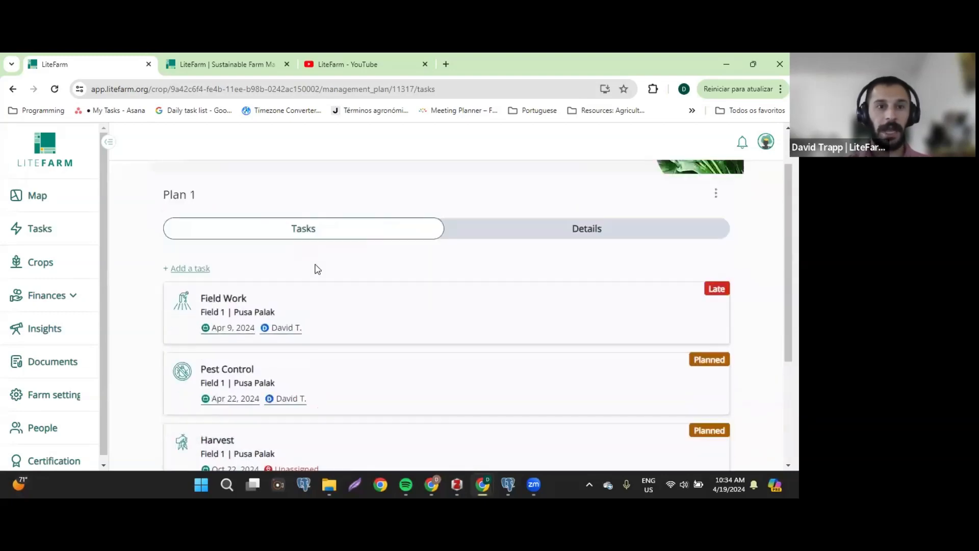
scroll(333, 317, down, 4)
scroll(354, 267, up, 2)
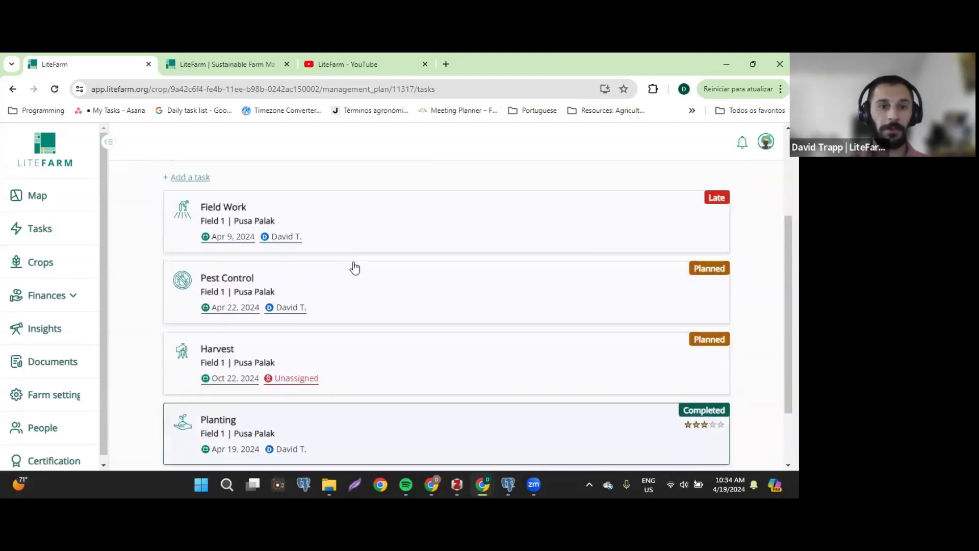
scroll(327, 352, down, 2)
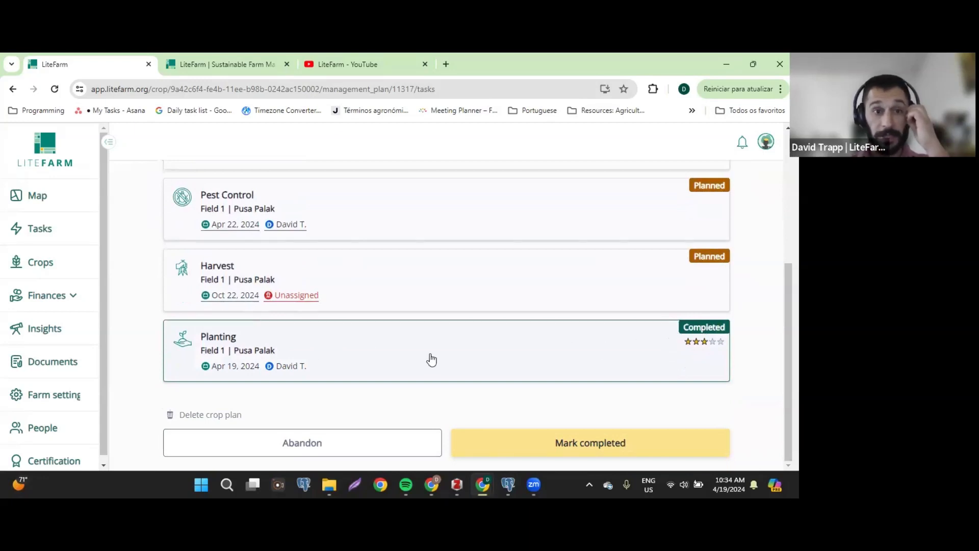
scroll(398, 316, up, 2)
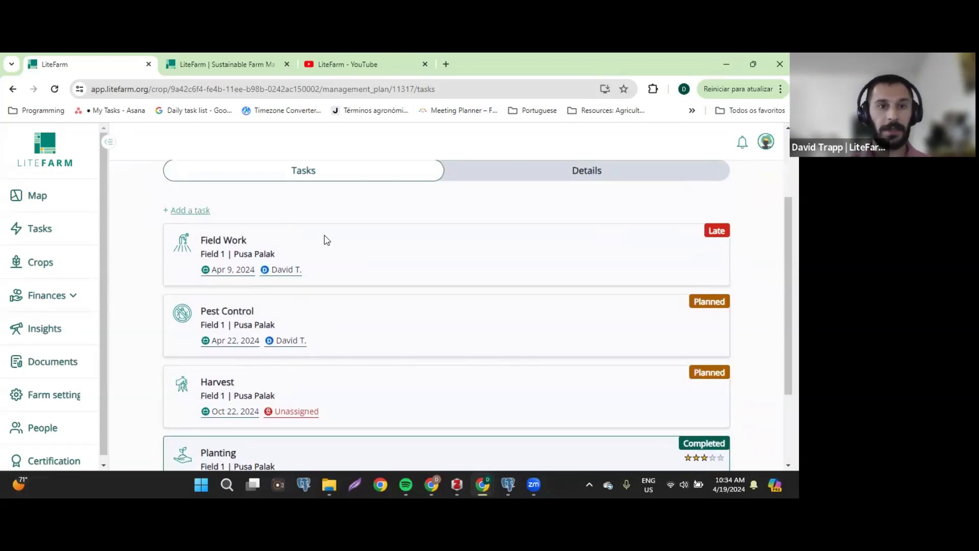
scroll(364, 341, up, 2)
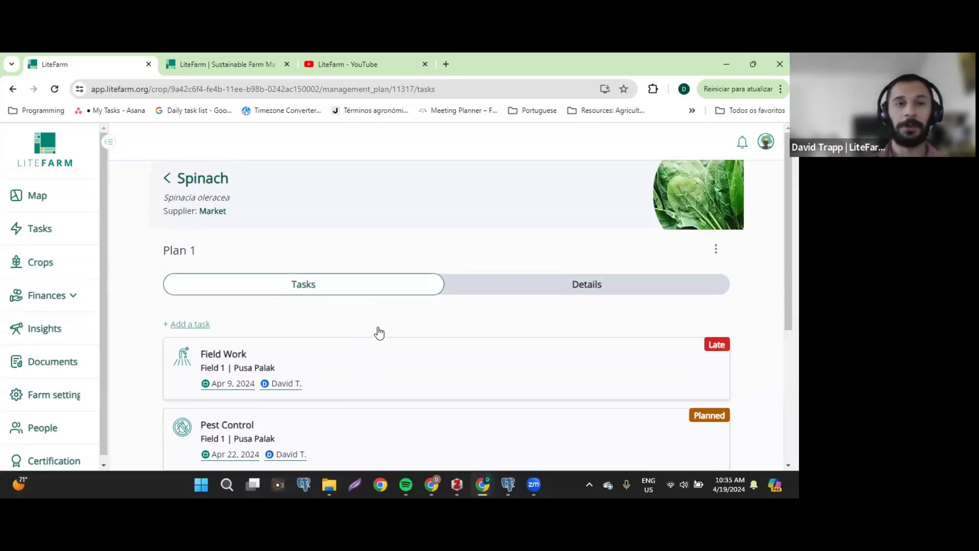
Step: Leave the spinach crop's Plan 1 and return to the crop catalogue
click(168, 178)
scroll(264, 274, up, 1)
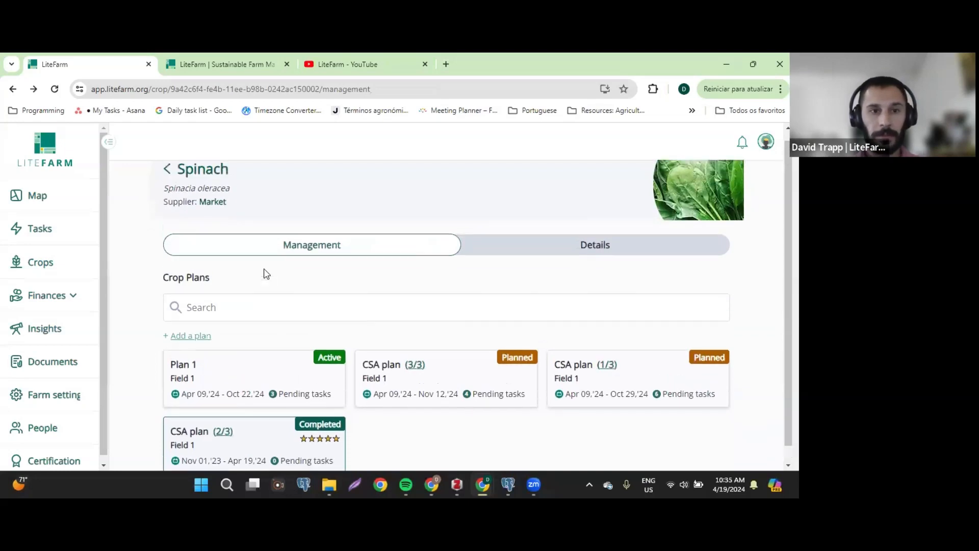
click(169, 169)
click(175, 187)
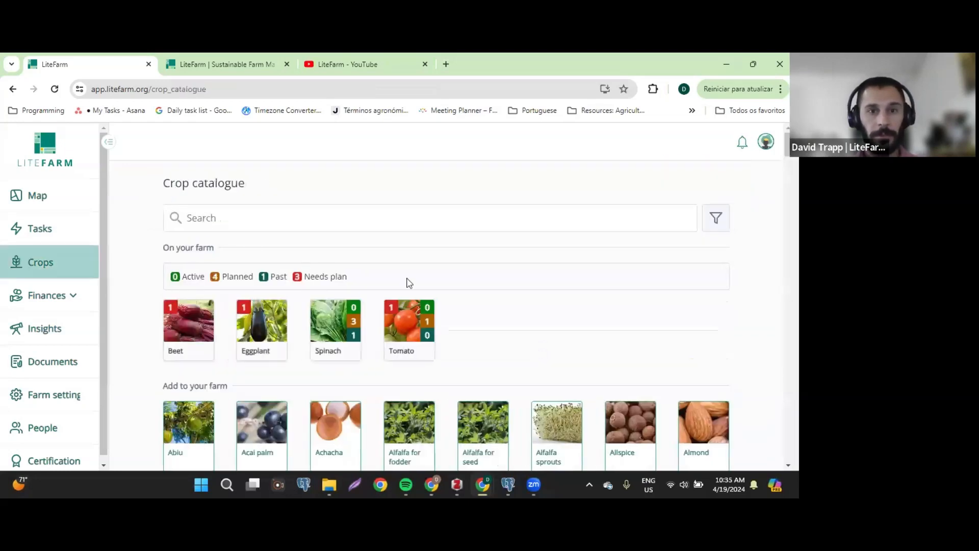
Step: Filter the crop catalogue by the Complete status and remove that filter after viewing the matching crops
click(723, 214)
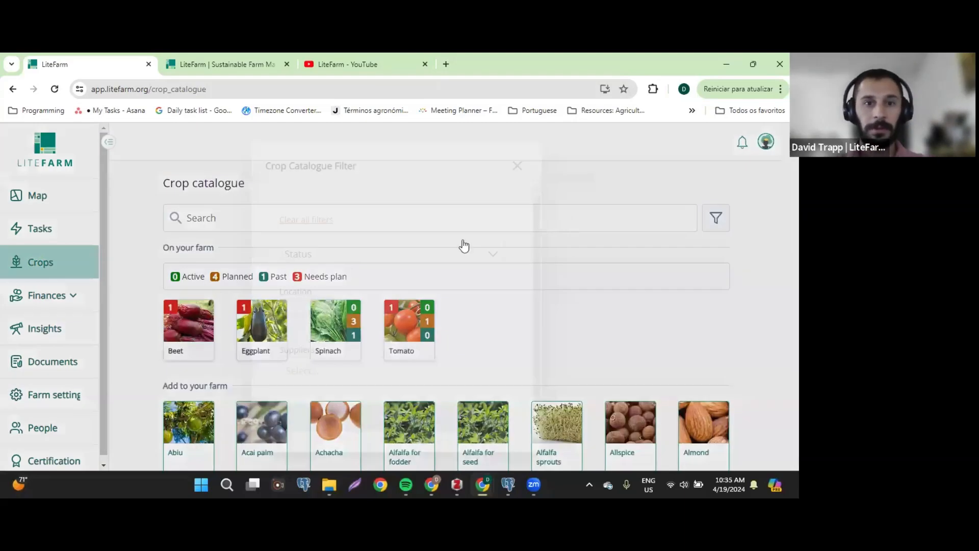
scroll(407, 259, down, 1)
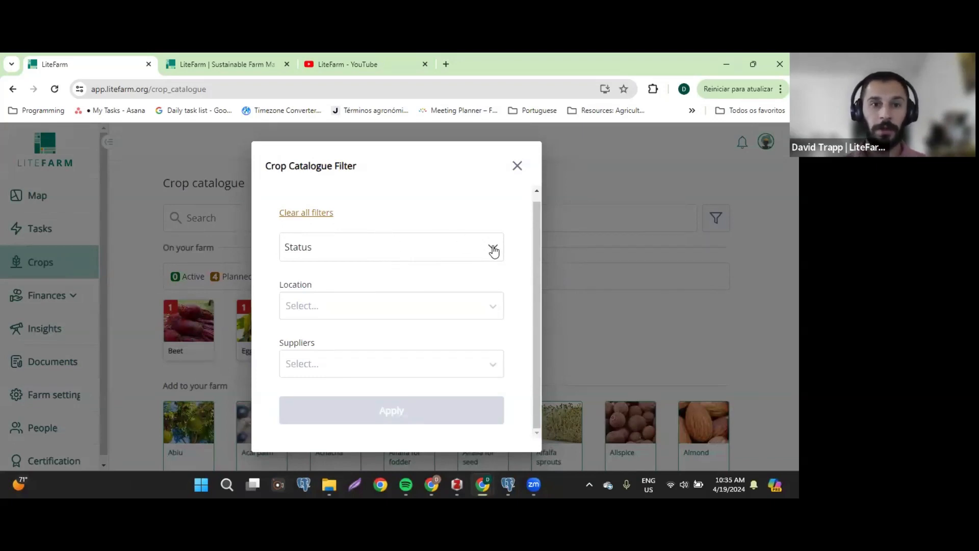
click(492, 249)
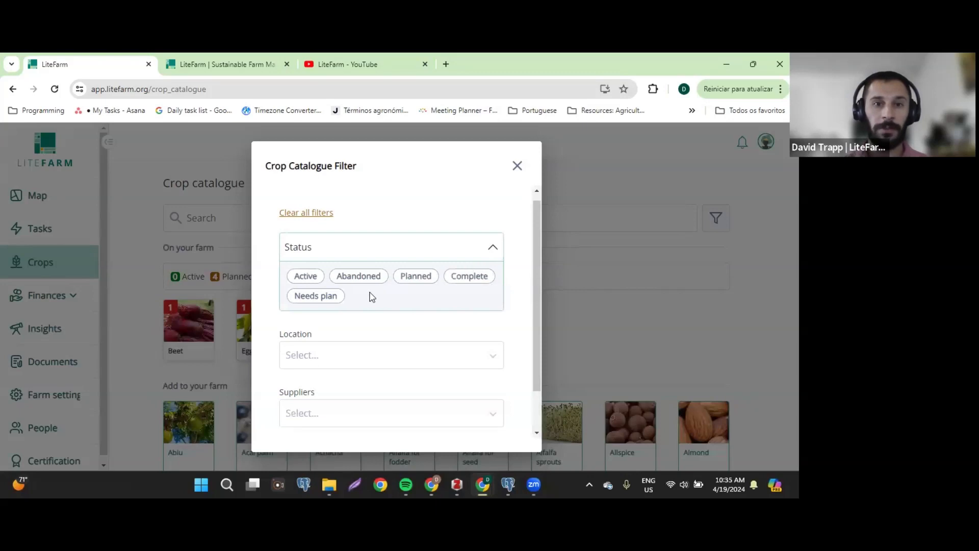
click(469, 277)
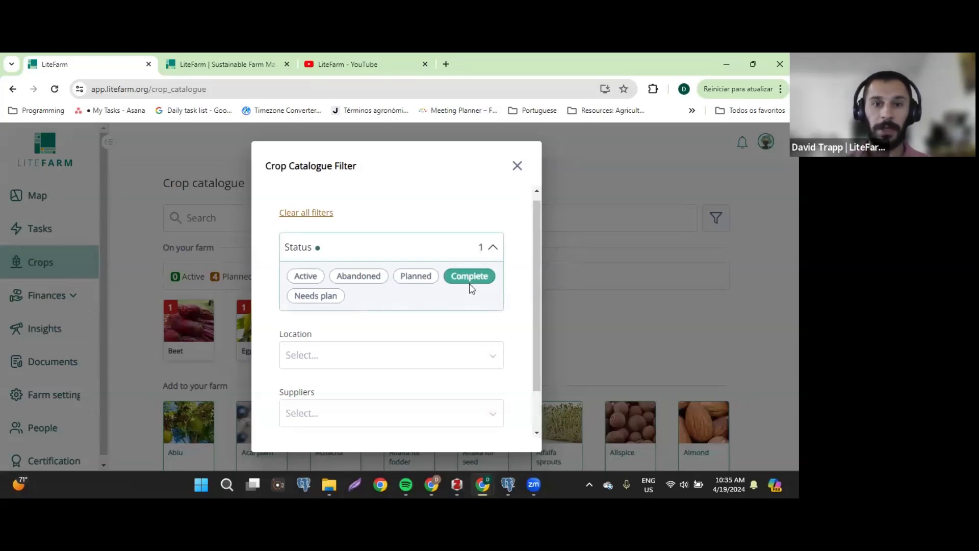
scroll(475, 357, down, 1)
click(405, 414)
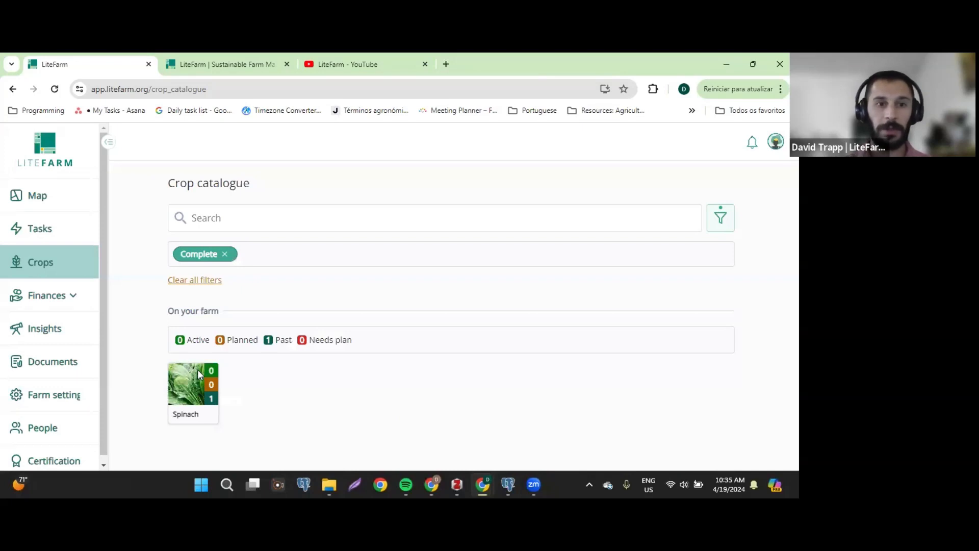
click(225, 255)
Step: Filter the crop catalogue by the supplier Co-op and remove that filter after viewing the matching crops
click(716, 219)
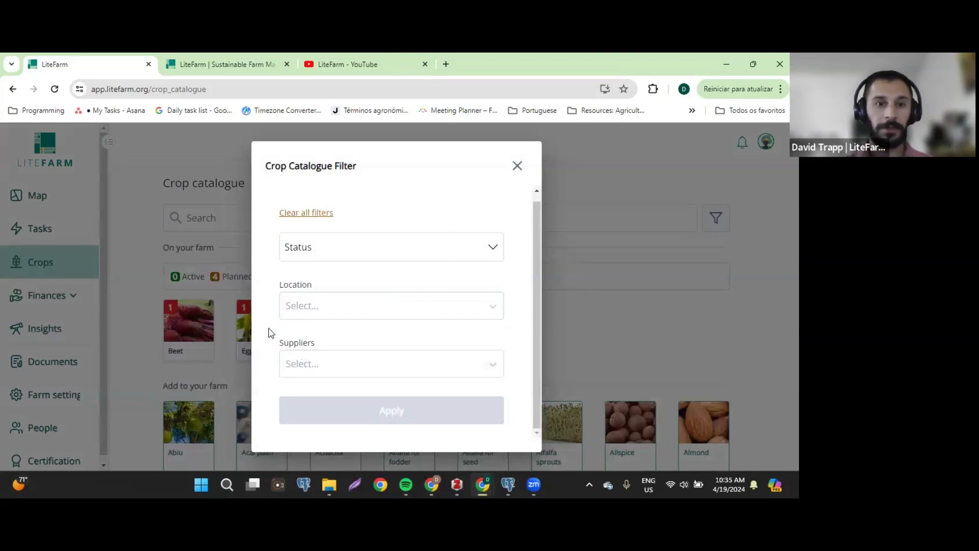
drag(271, 332, 310, 354)
click(310, 355)
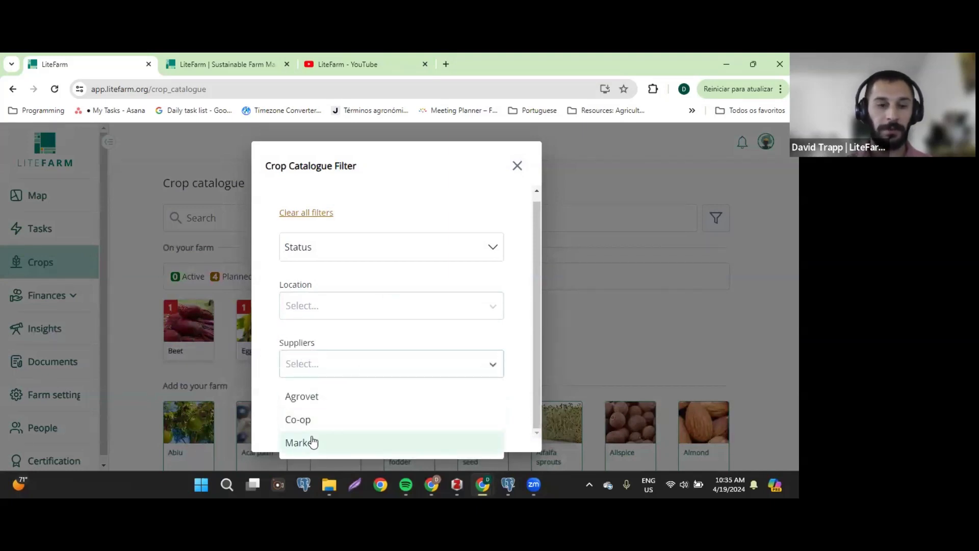
click(306, 419)
click(333, 408)
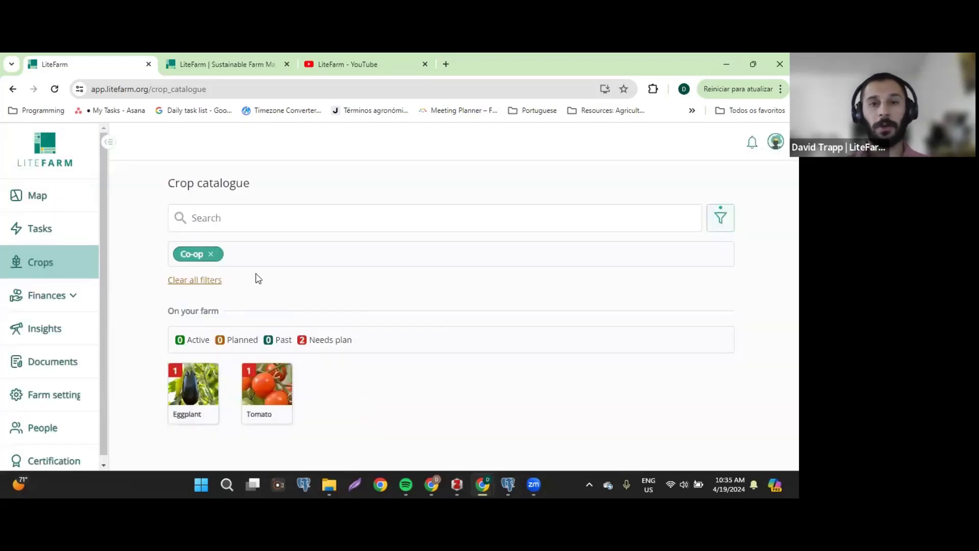
click(211, 254)
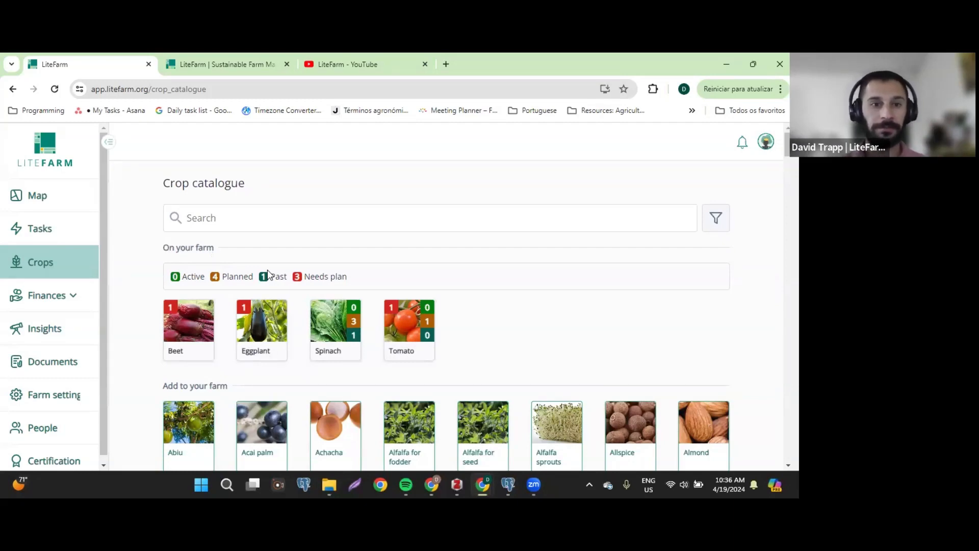
Step: Open the Green Long variety of Eggplant and start adding a crop plan to it
scroll(314, 281, down, 1)
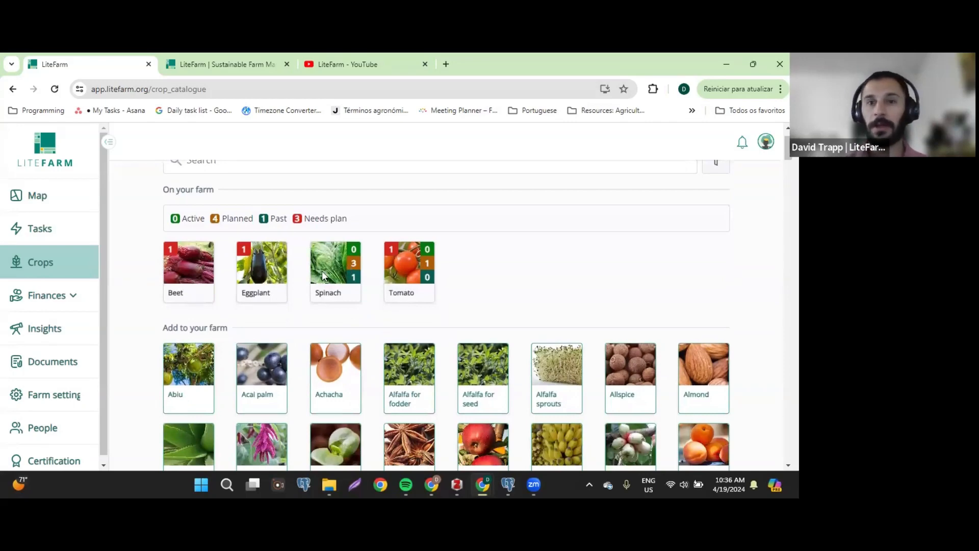
click(255, 276)
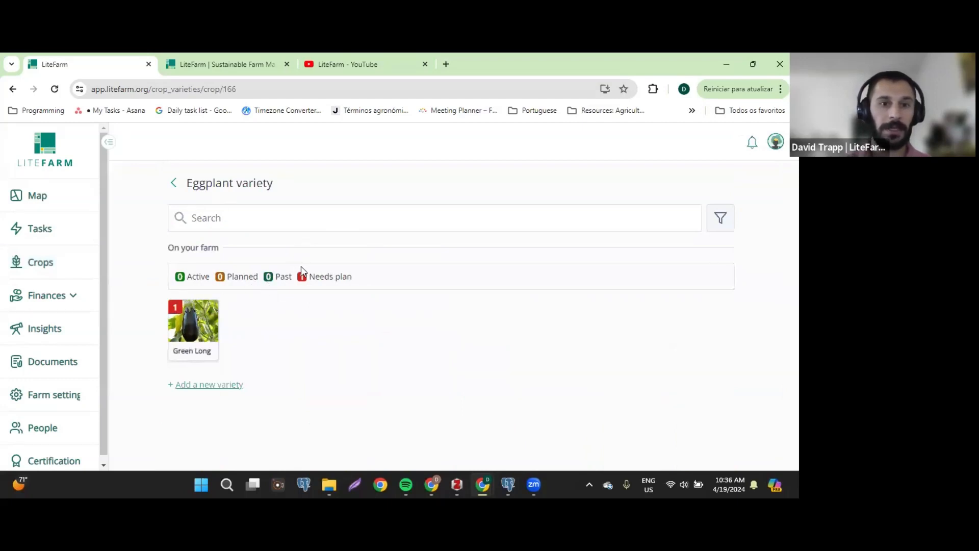
drag(296, 276, 364, 270)
click(201, 336)
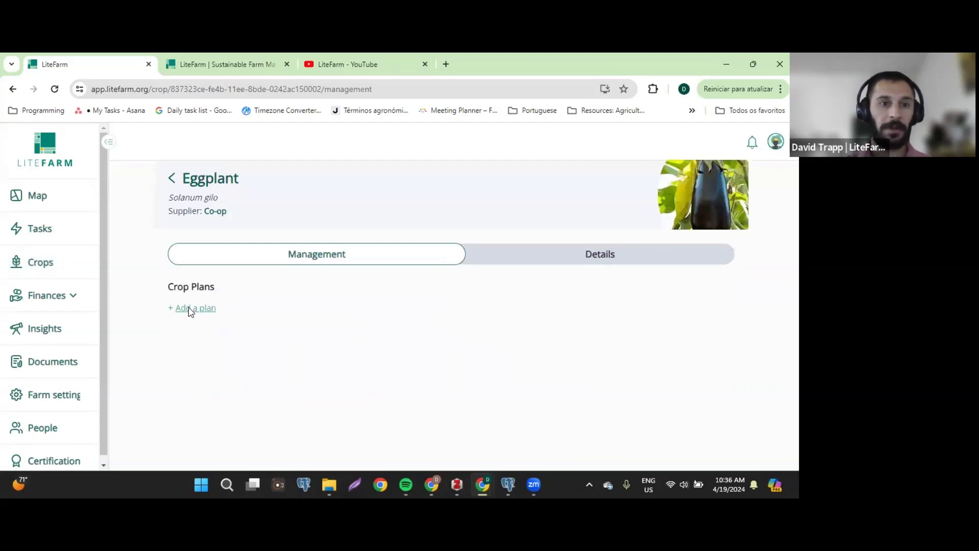
click(191, 309)
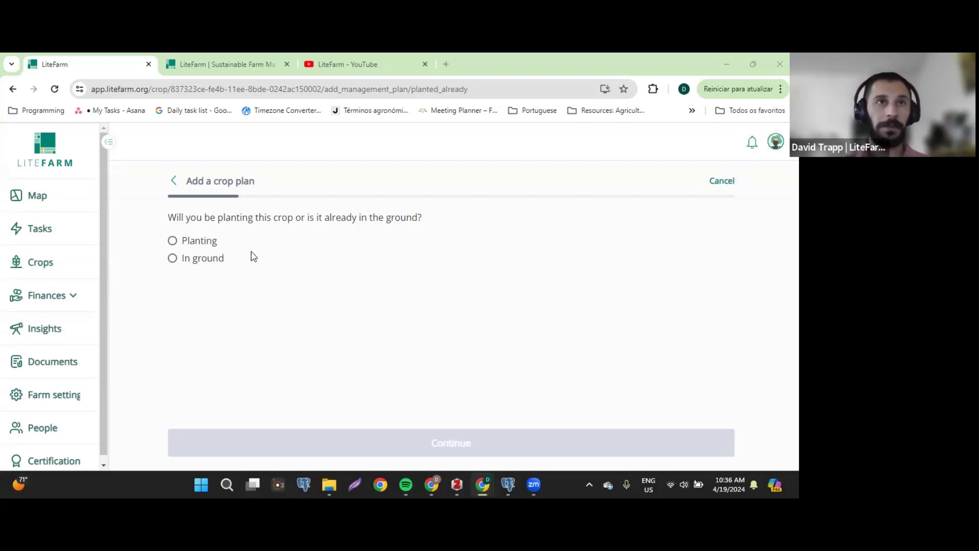
Step: Try the Seedling or planting stock and In ground options, examining the crop age and wild crop questions they bring up
click(173, 242)
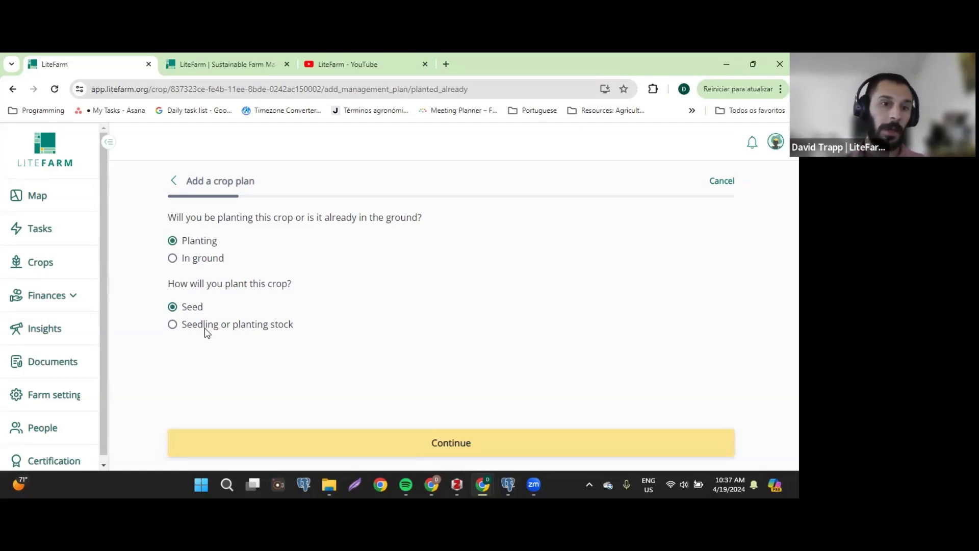
click(173, 325)
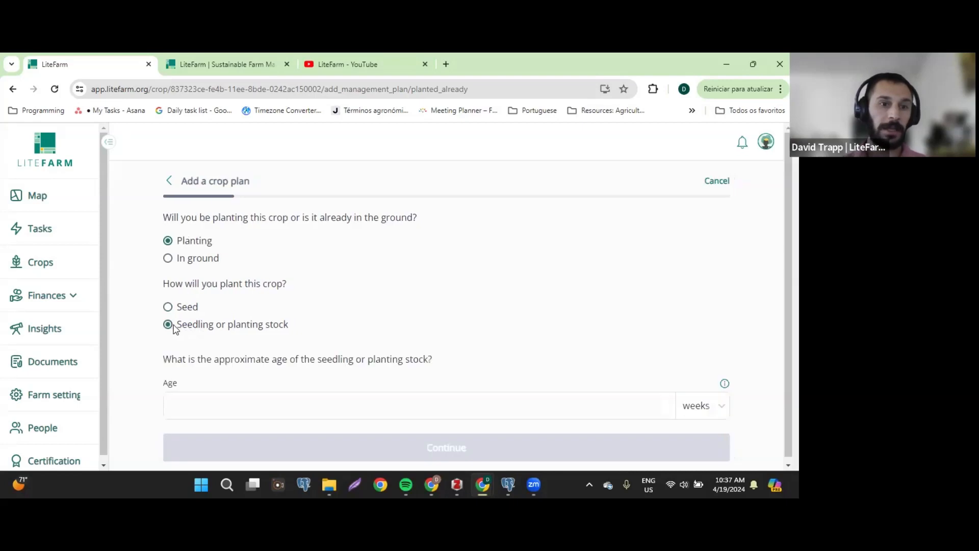
drag(173, 359, 432, 361)
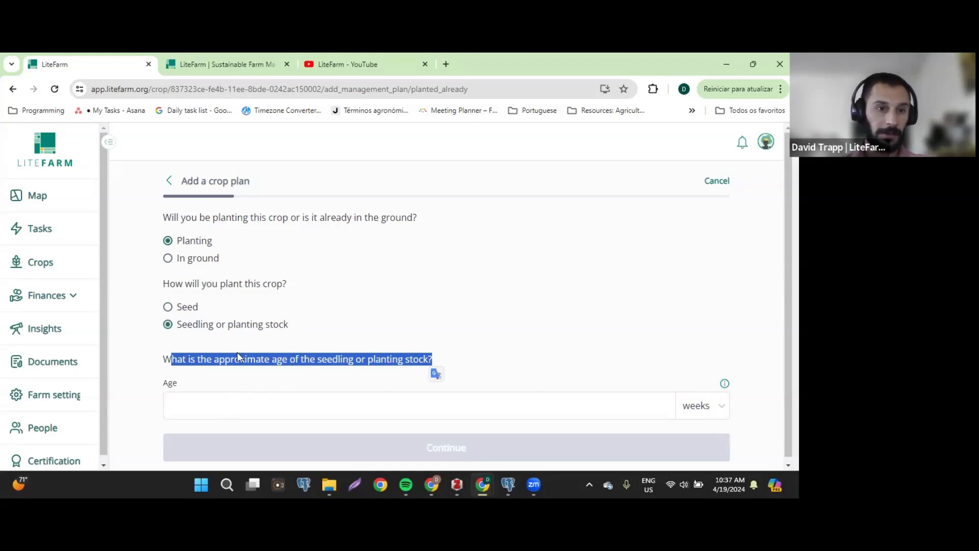
click(170, 260)
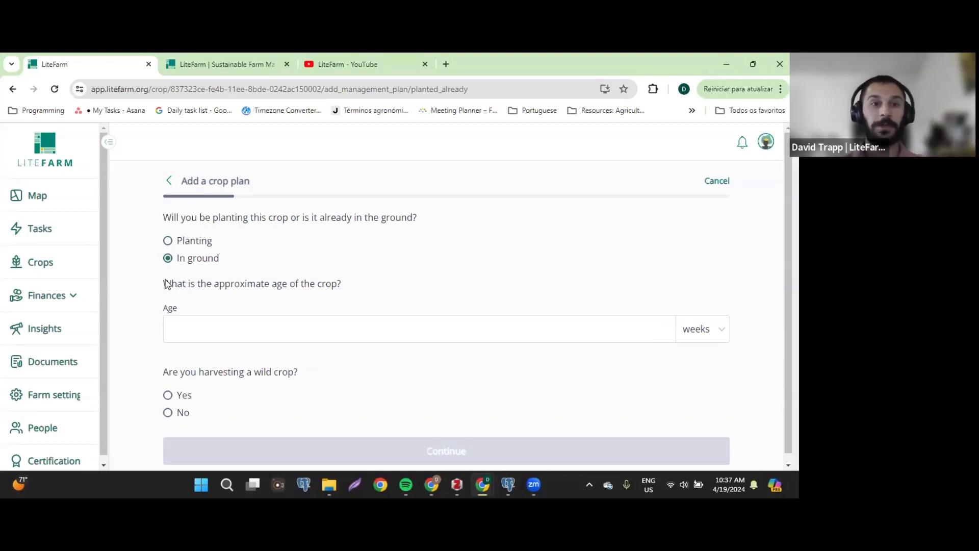
drag(164, 283, 341, 294)
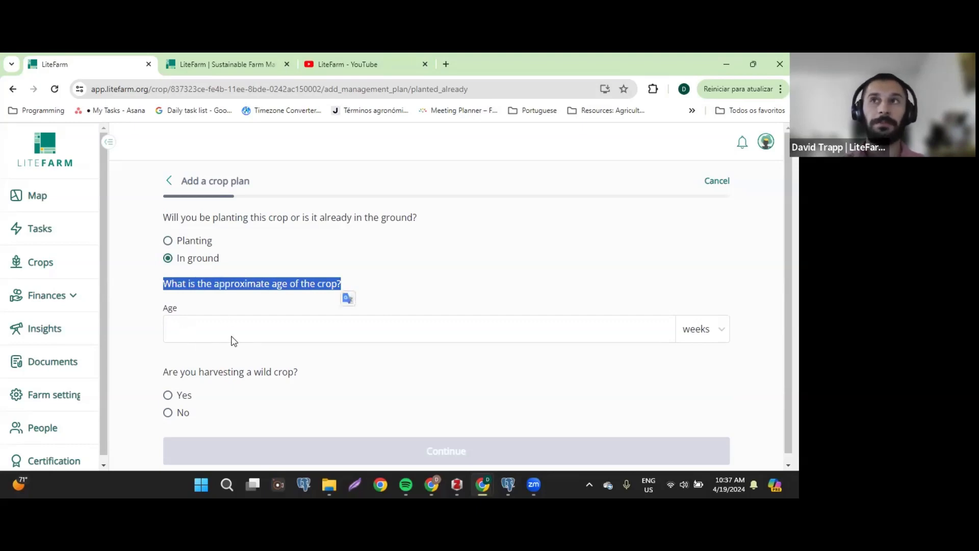
drag(164, 373, 297, 380)
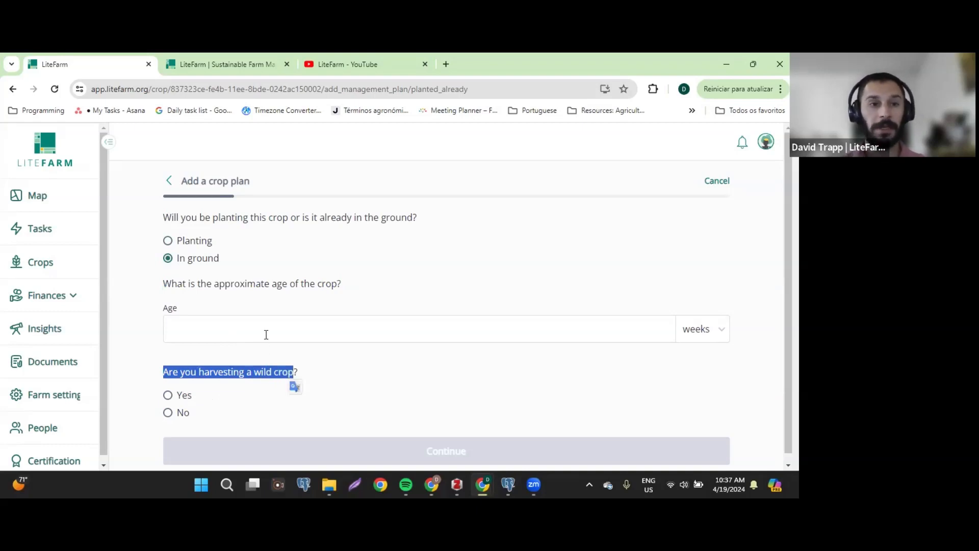
Step: Set the crop plan to Planting from Seed, answer Yes to transplanting, and continue to the planting dates
click(168, 241)
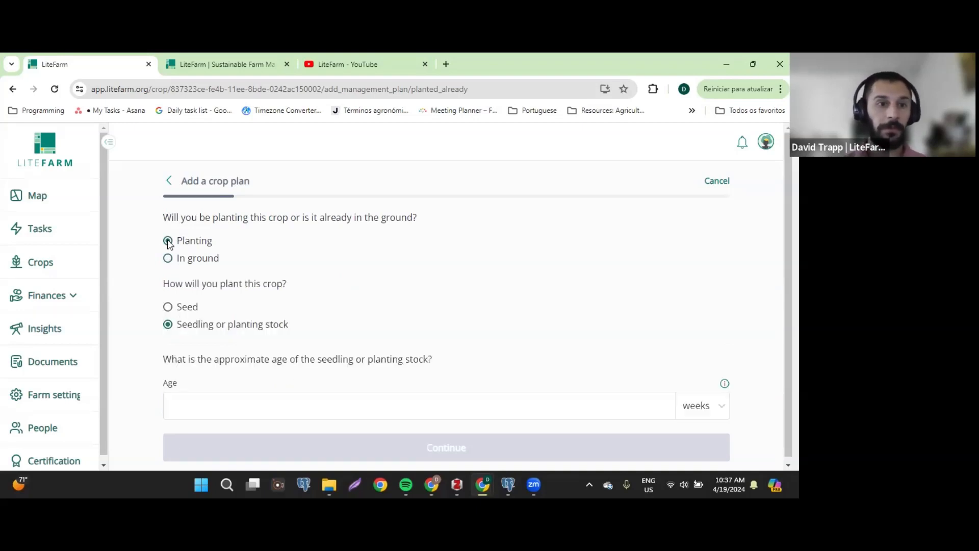
click(188, 307)
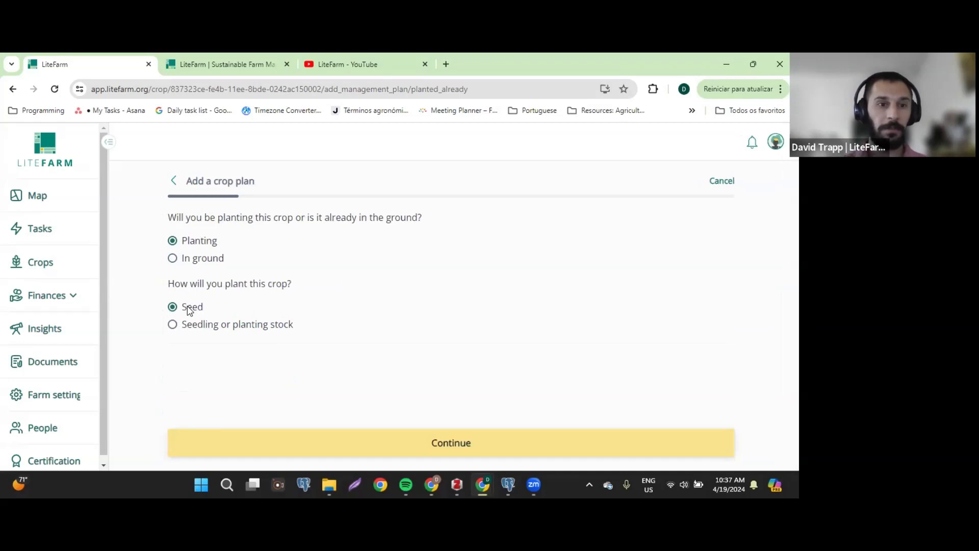
click(474, 452)
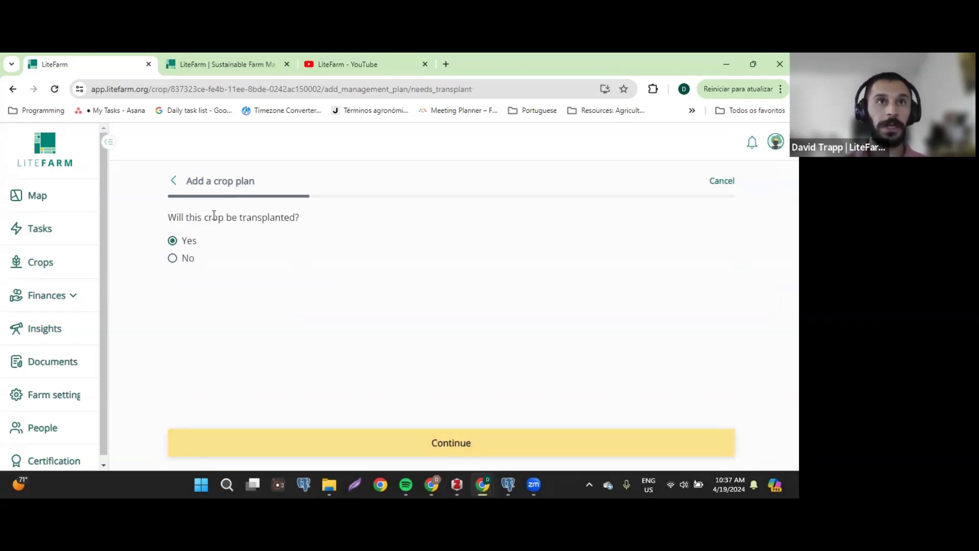
click(468, 442)
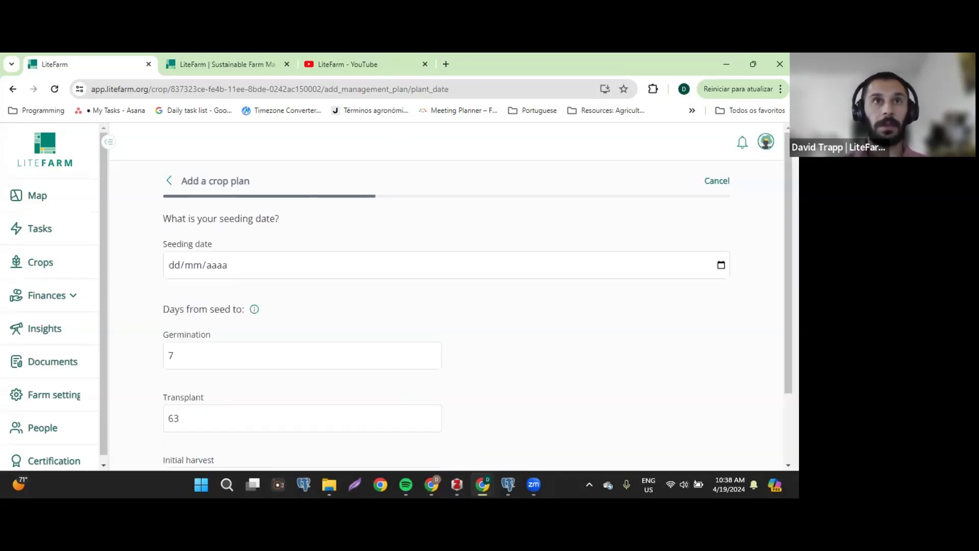
Step: Set the plan's seeding date to 05/06/2024 (5 June 2024)
drag(247, 237, 209, 251)
click(721, 266)
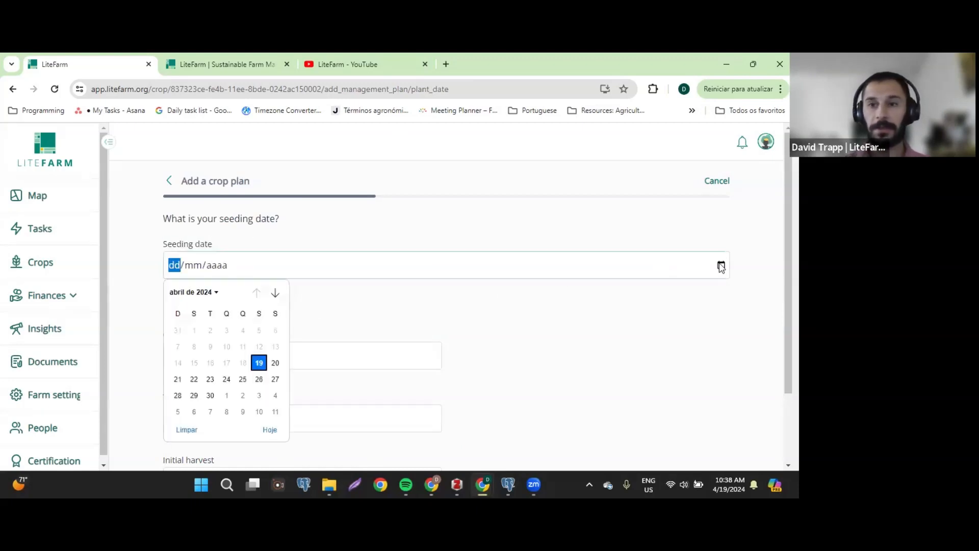
click(276, 293)
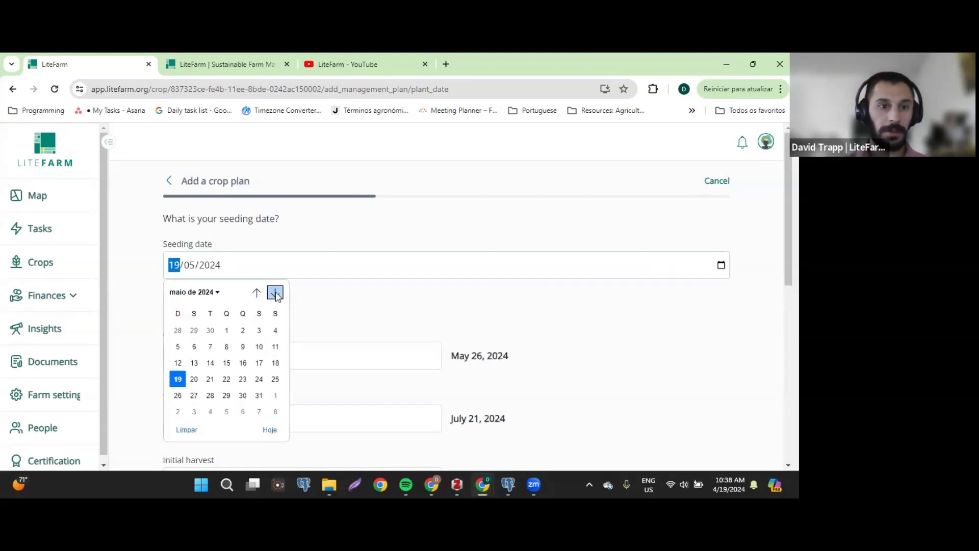
click(275, 293)
click(257, 294)
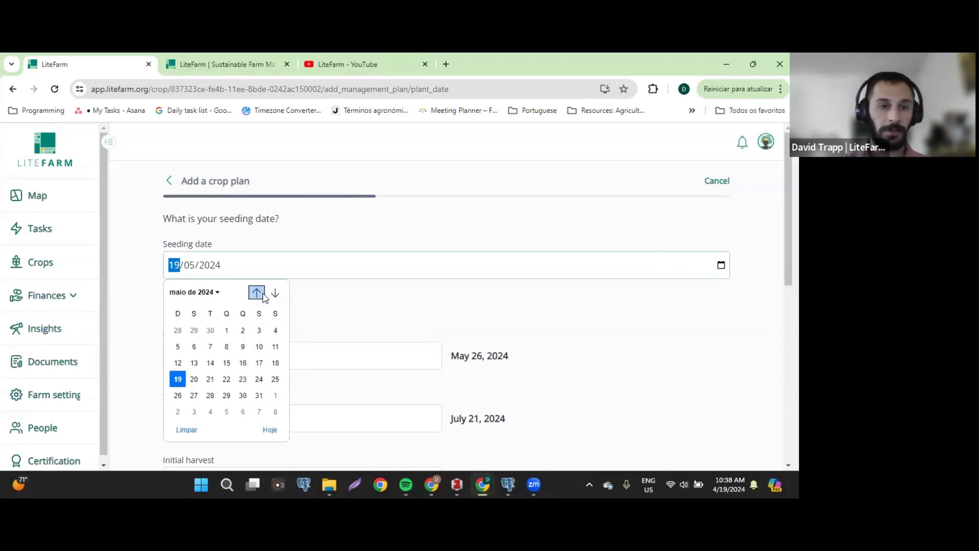
click(276, 294)
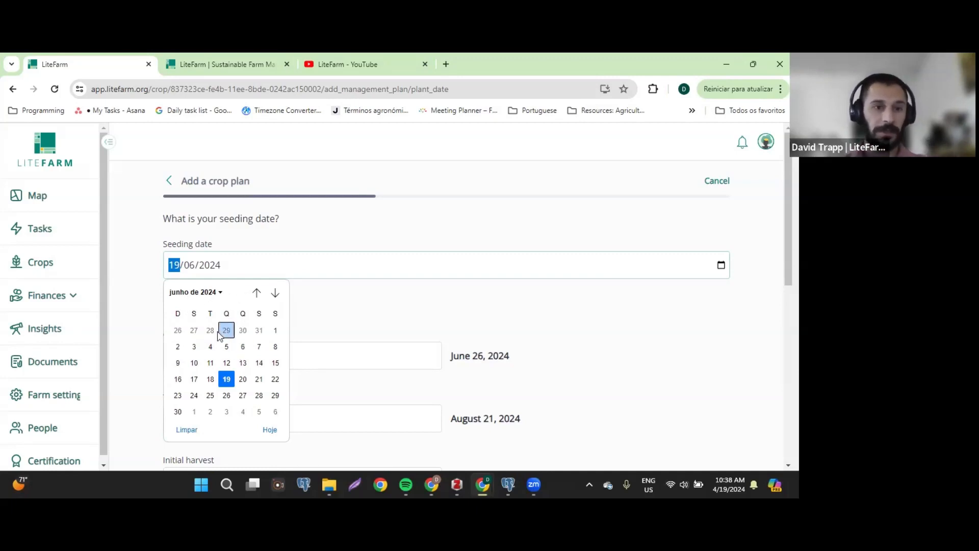
click(227, 346)
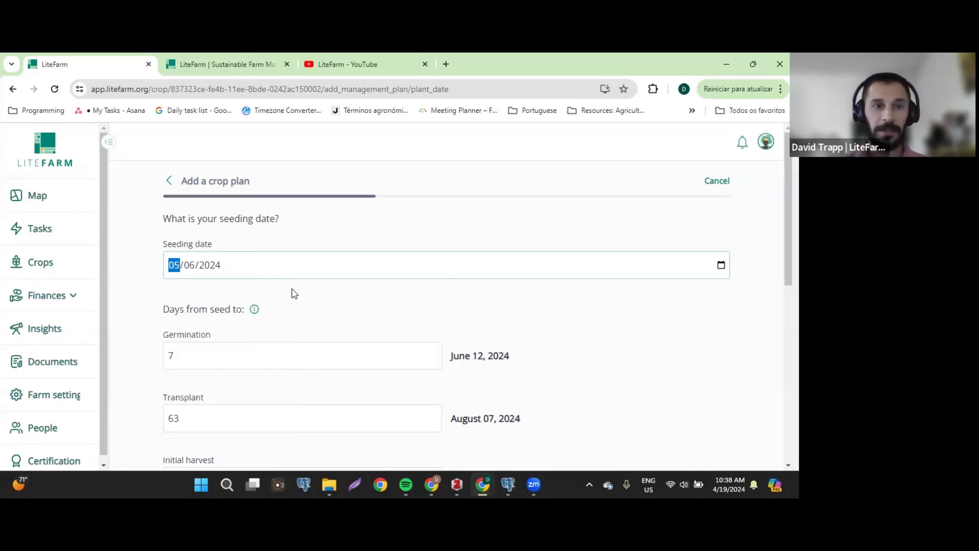
Step: Set the number of days from seed to transplant to 68
scroll(255, 270, down, 1)
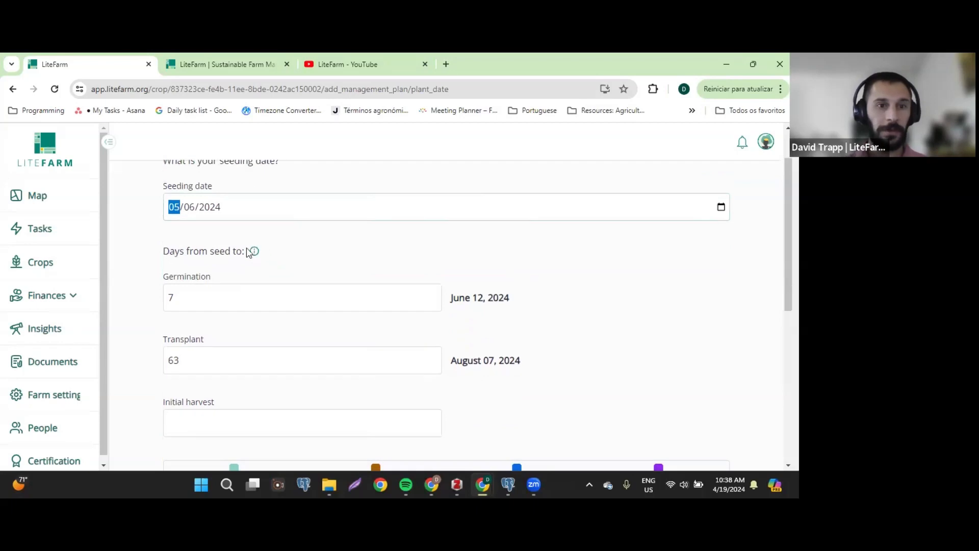
drag(164, 251, 204, 260)
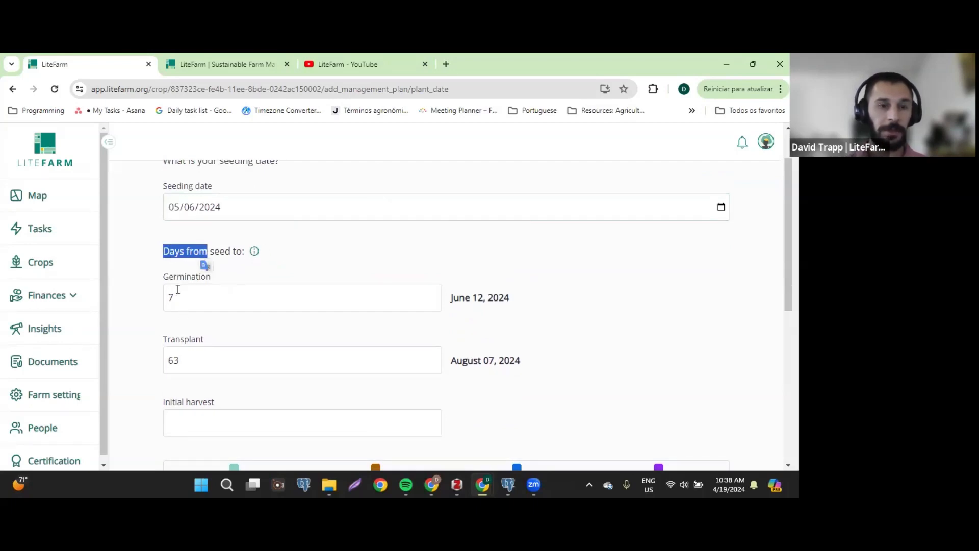
scroll(238, 310, down, 1)
scroll(238, 311, down, 1)
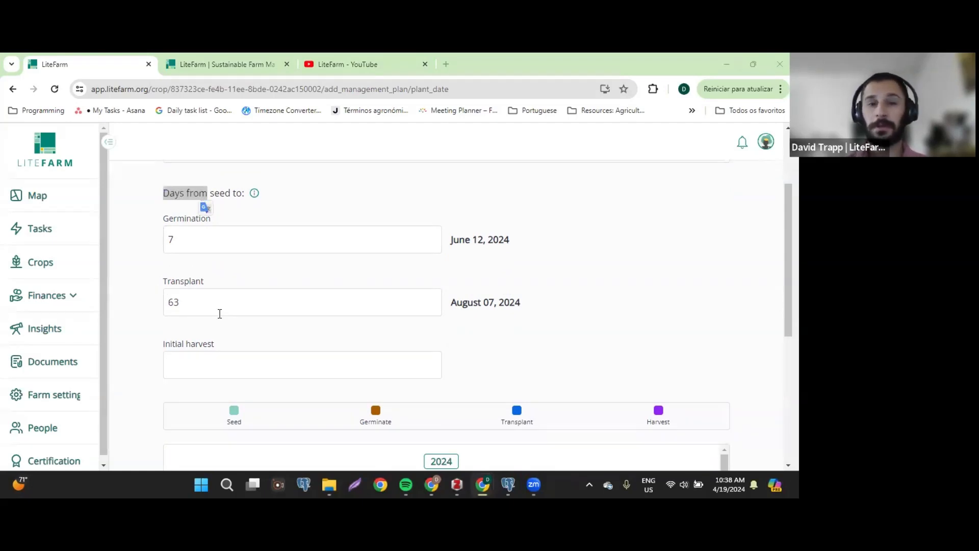
click(203, 303)
key(BackSpace)
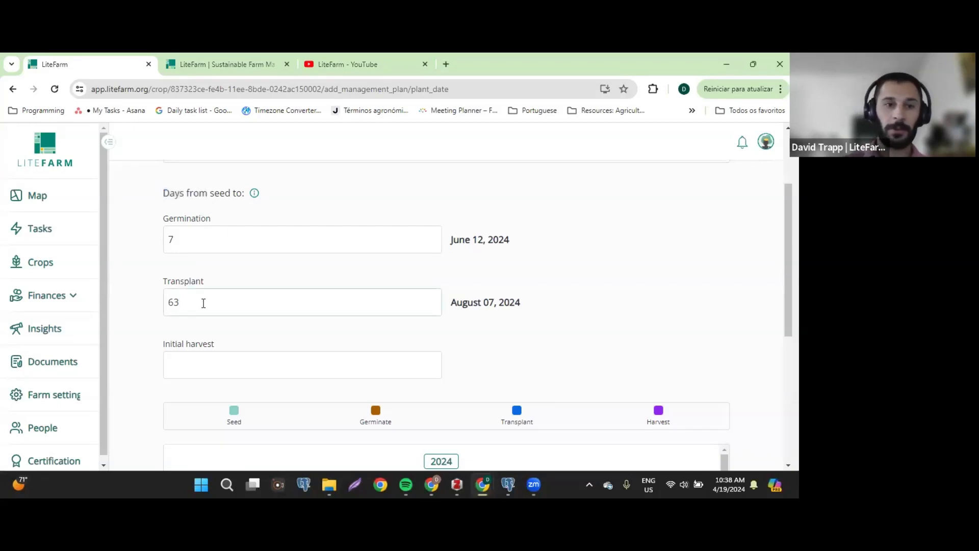
text(8)
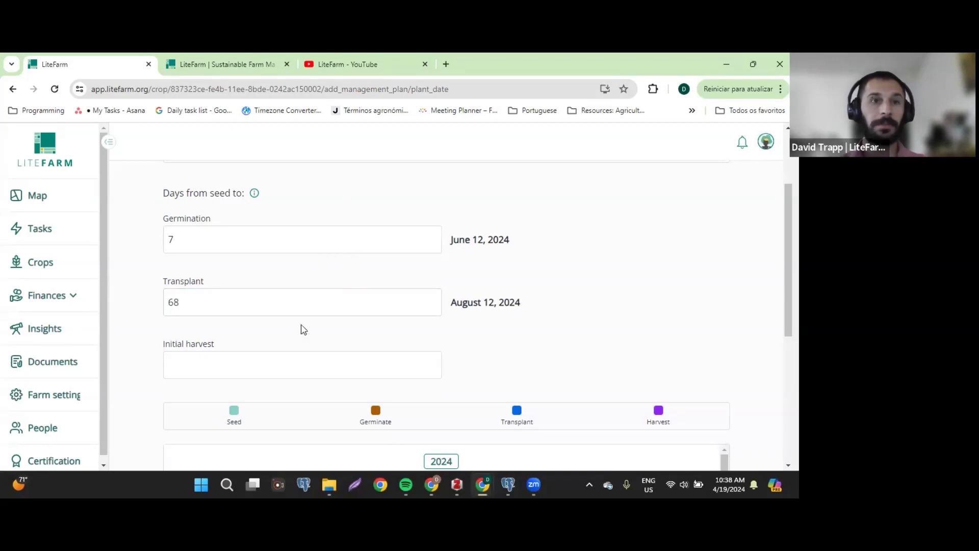
Step: Set the number of days from seed to initial harvest to 115
click(228, 376)
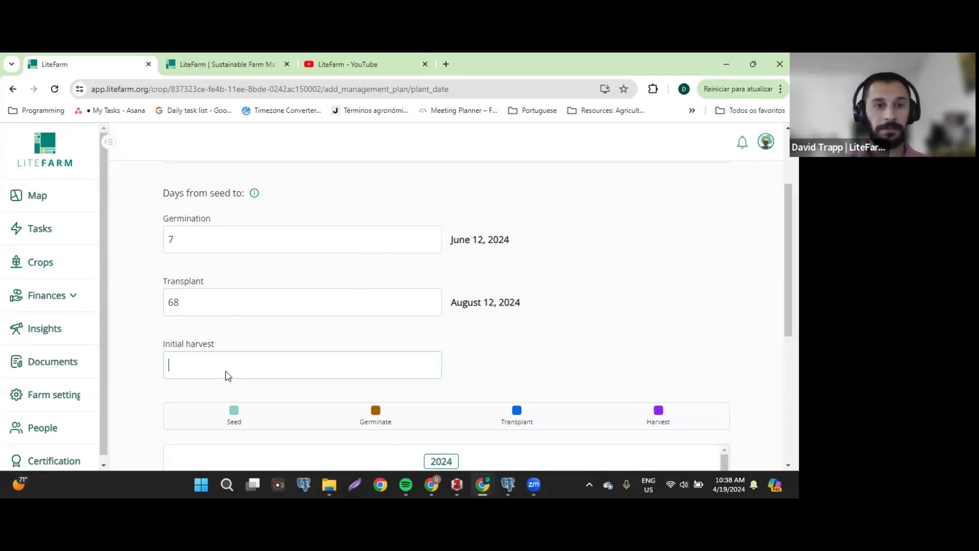
text(124)
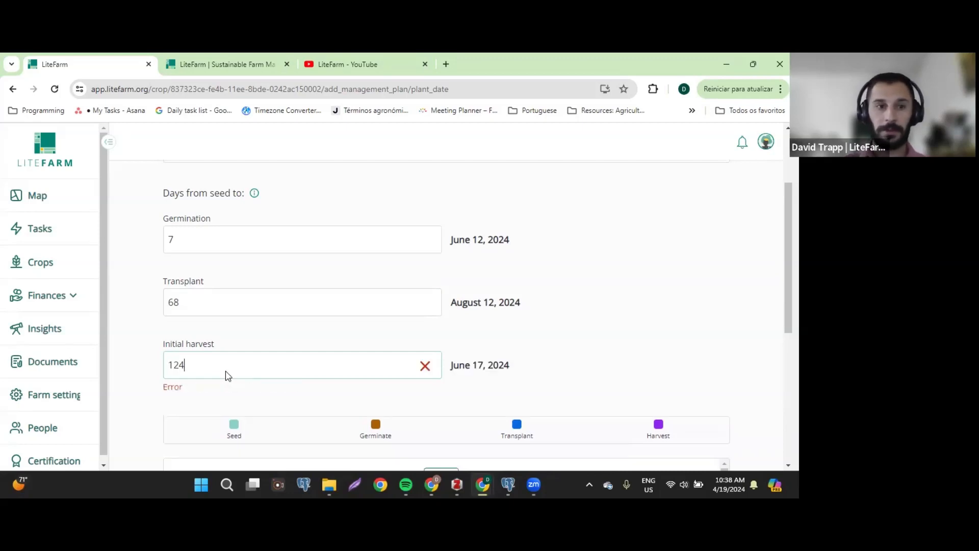
key(BackSpace)
key(BackSpace)
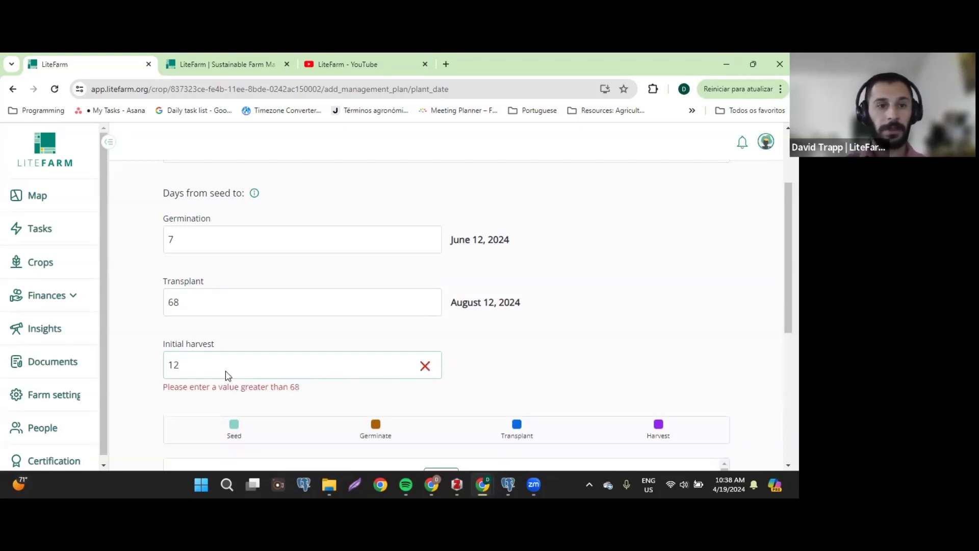
text(15)
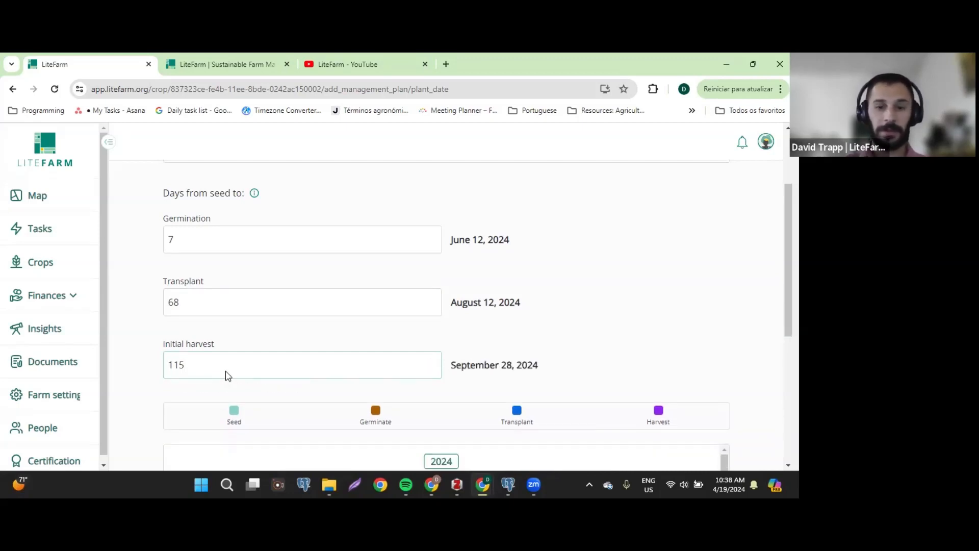
click(528, 323)
Step: Examine the 2024 calendar below the planting dates for the marked seeding, germination, transplant and harvest days
scroll(527, 323, down, 6)
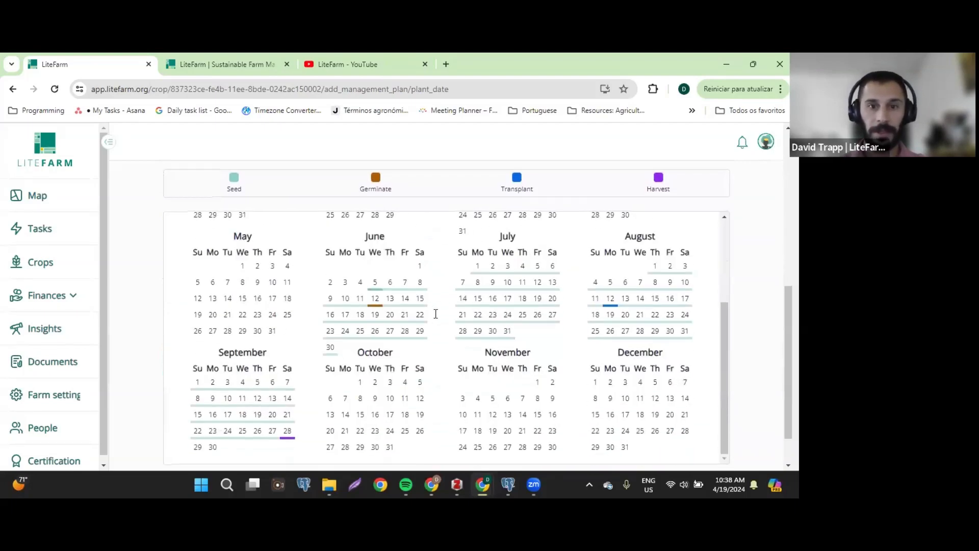
scroll(329, 224, up, 3)
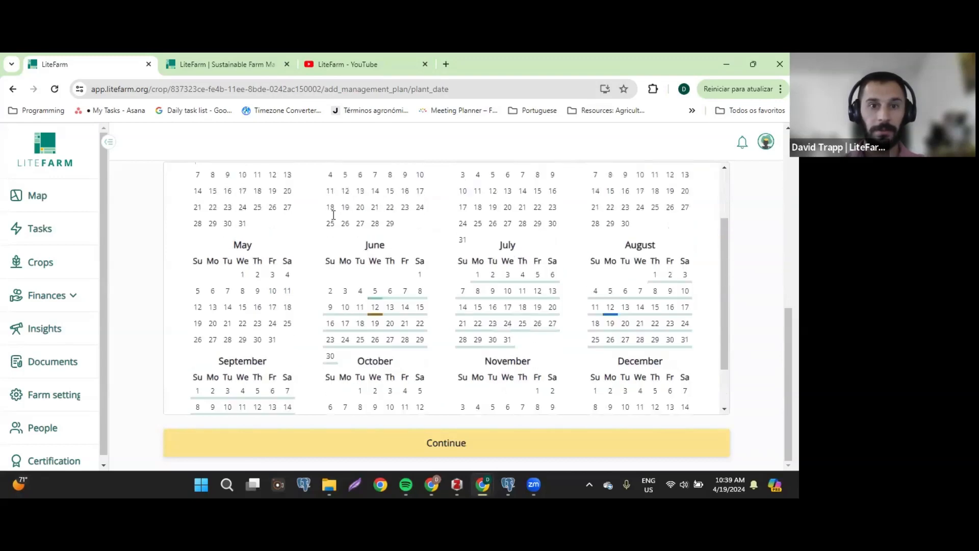
scroll(316, 227, up, 3)
scroll(258, 319, down, 2)
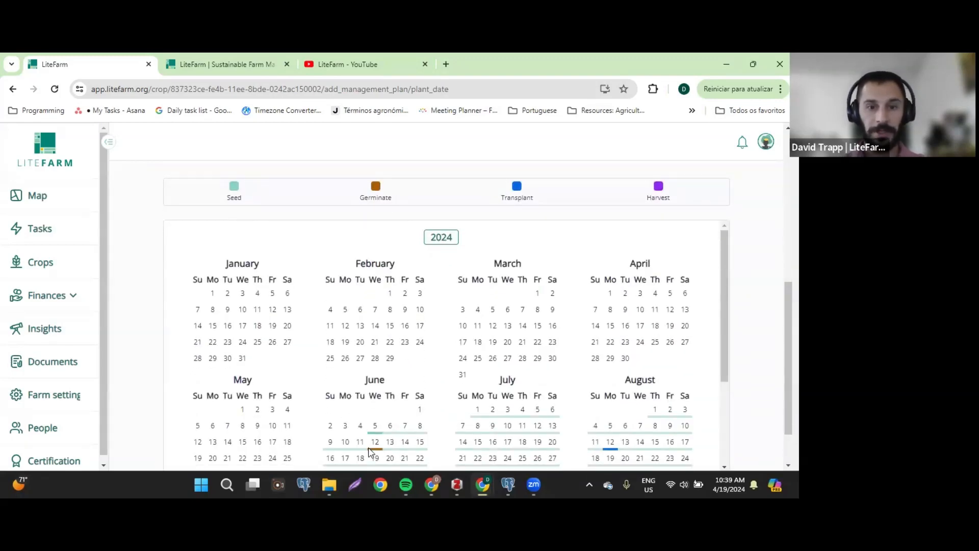
scroll(526, 201, down, 1)
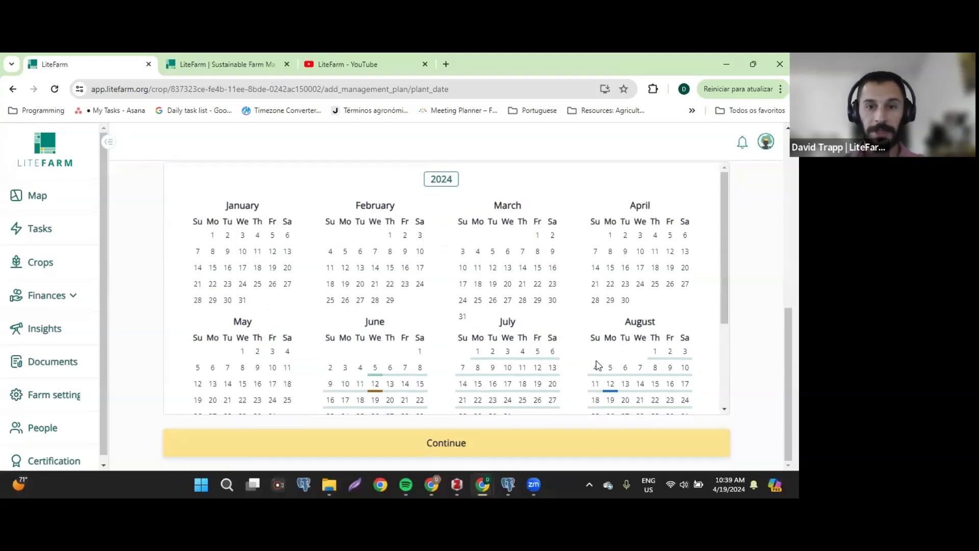
scroll(597, 302, up, 2)
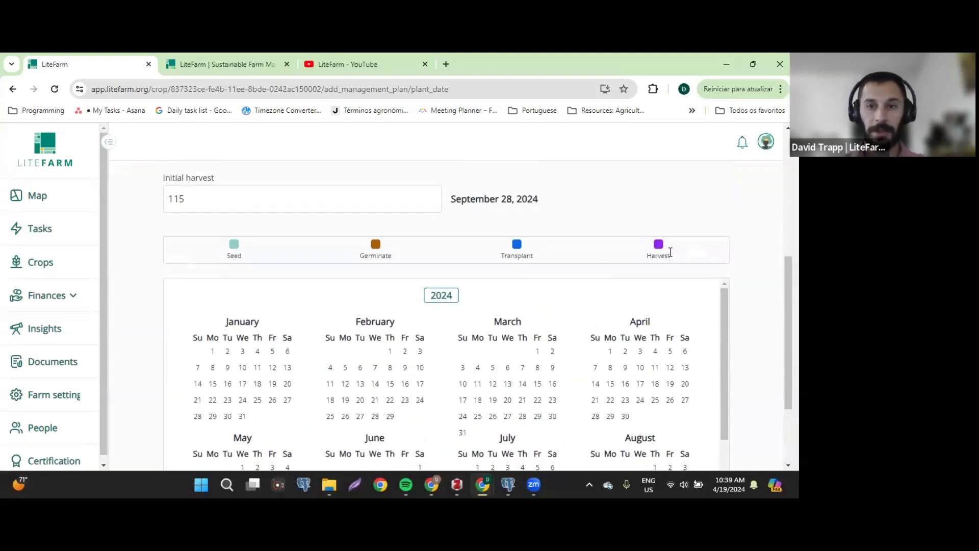
scroll(496, 381, down, 3)
scroll(495, 381, down, 2)
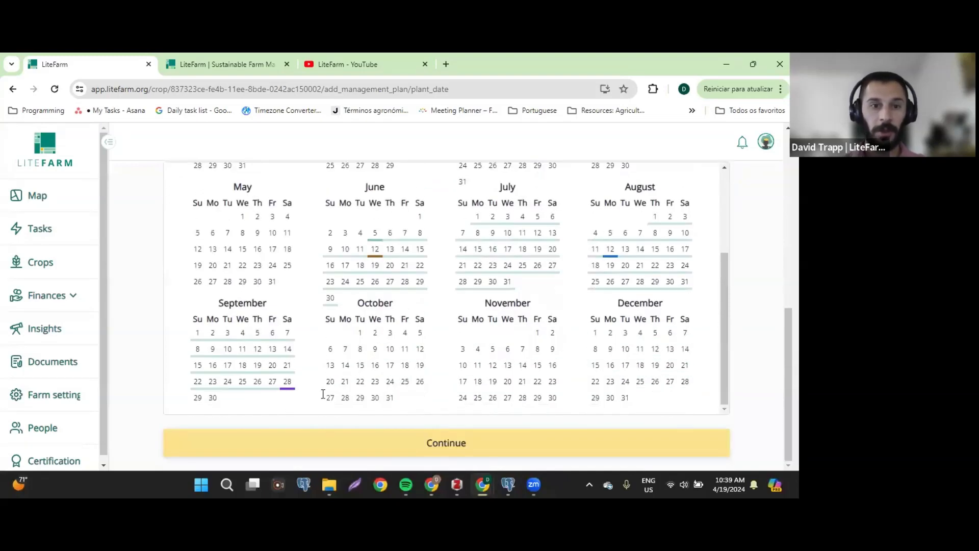
Step: Accept the planting dates, choose Tomato house as the starting location on the map, and continue to the planting method
click(457, 443)
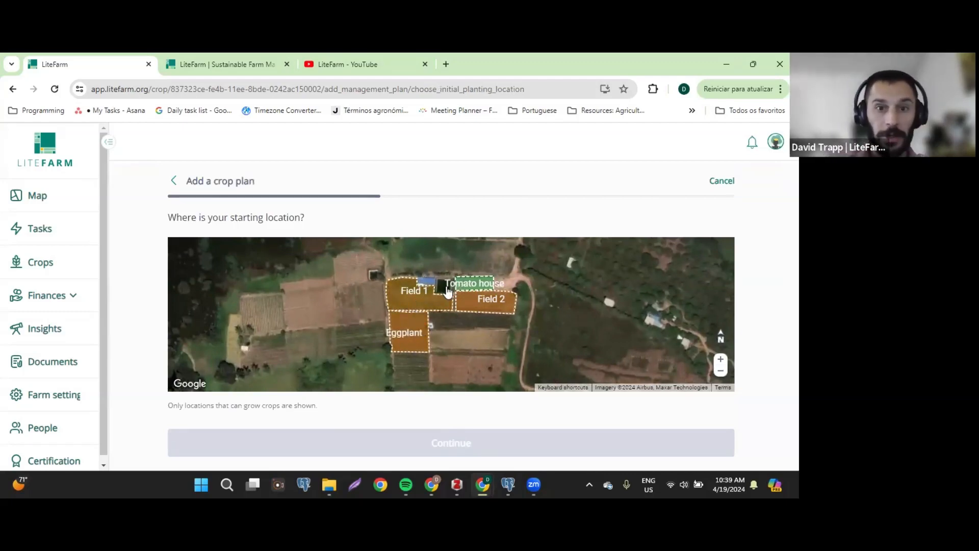
scroll(449, 285, up, 2)
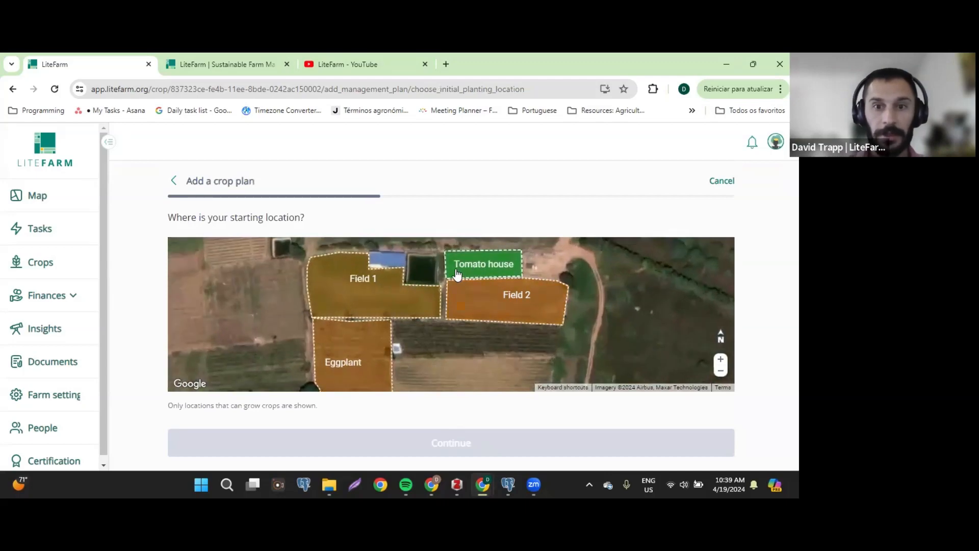
click(457, 273)
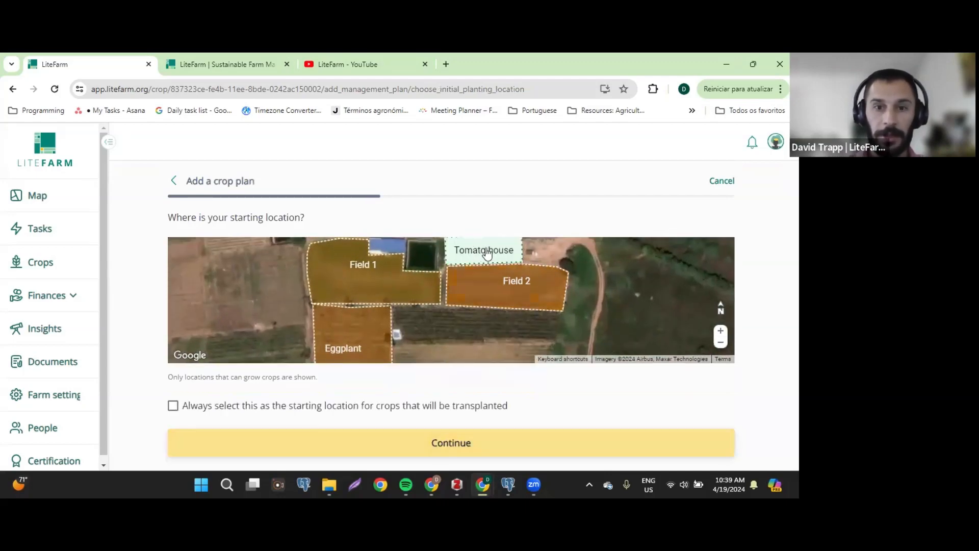
click(466, 444)
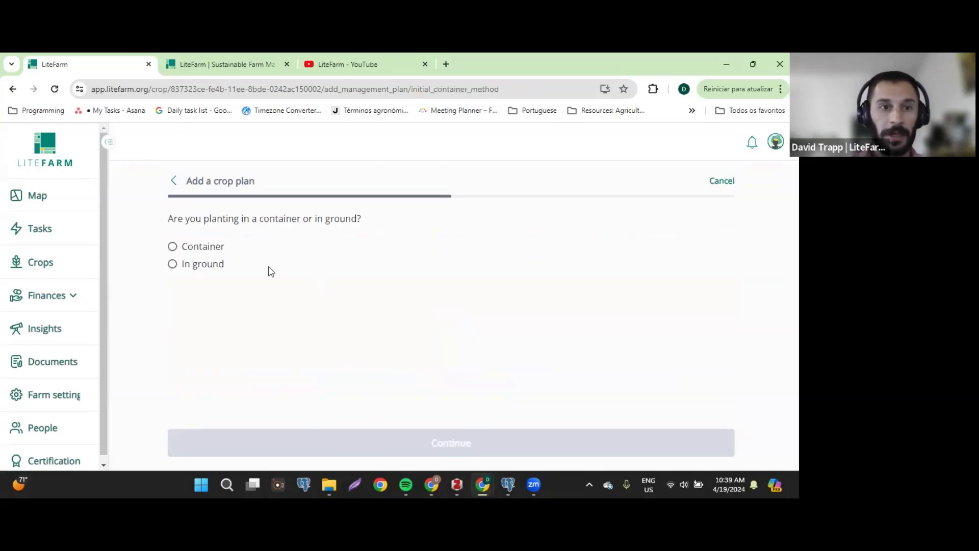
Step: Choose planting in a Container, with 2 containers and 68 plants per container
drag(169, 219, 343, 240)
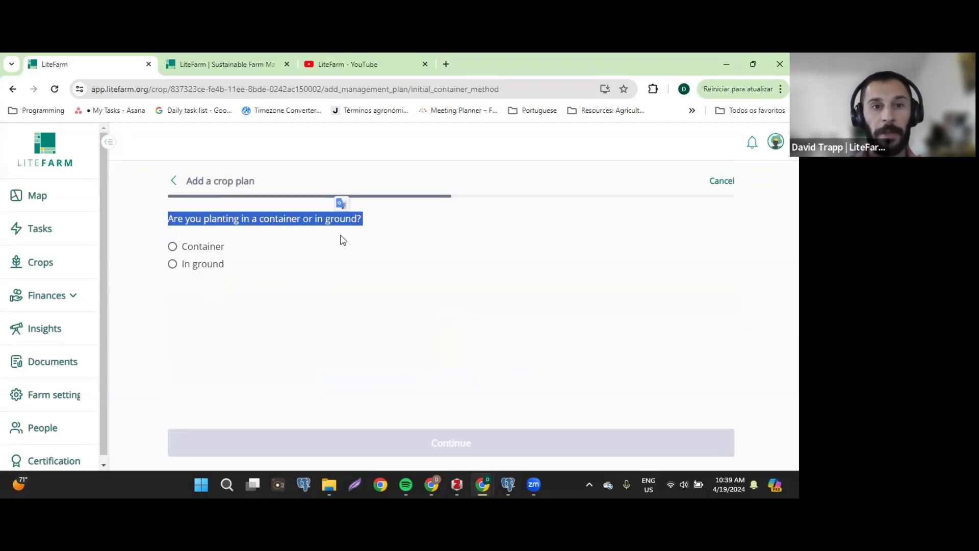
click(194, 249)
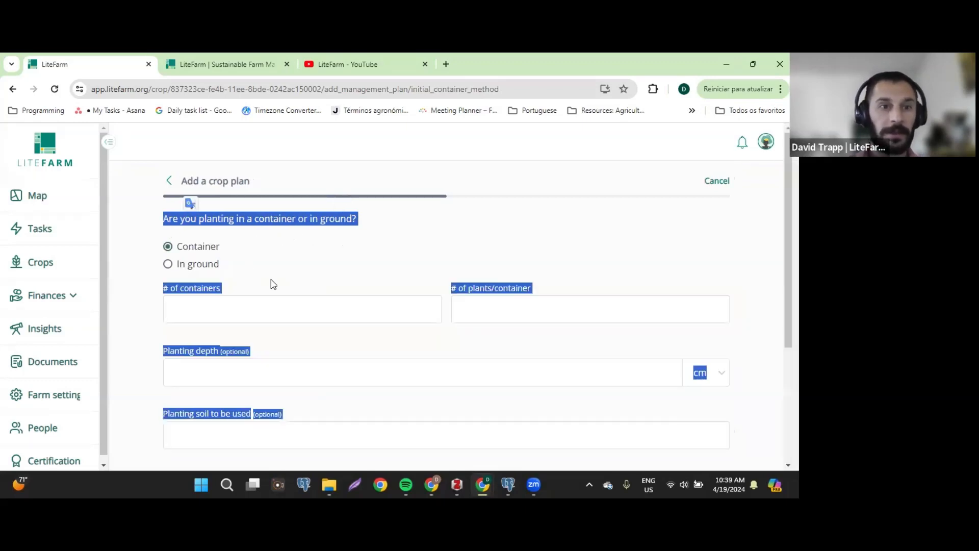
click(251, 310)
text(2)
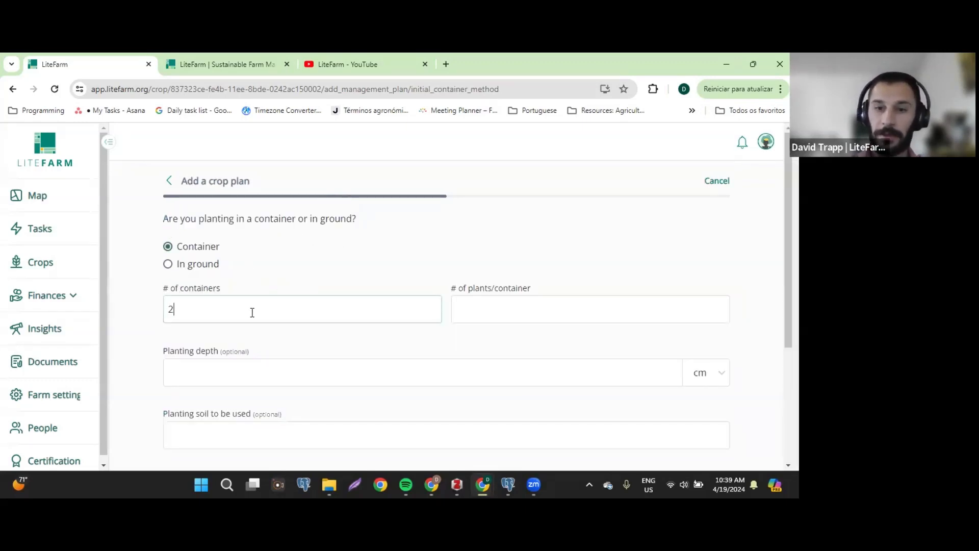
click(479, 311)
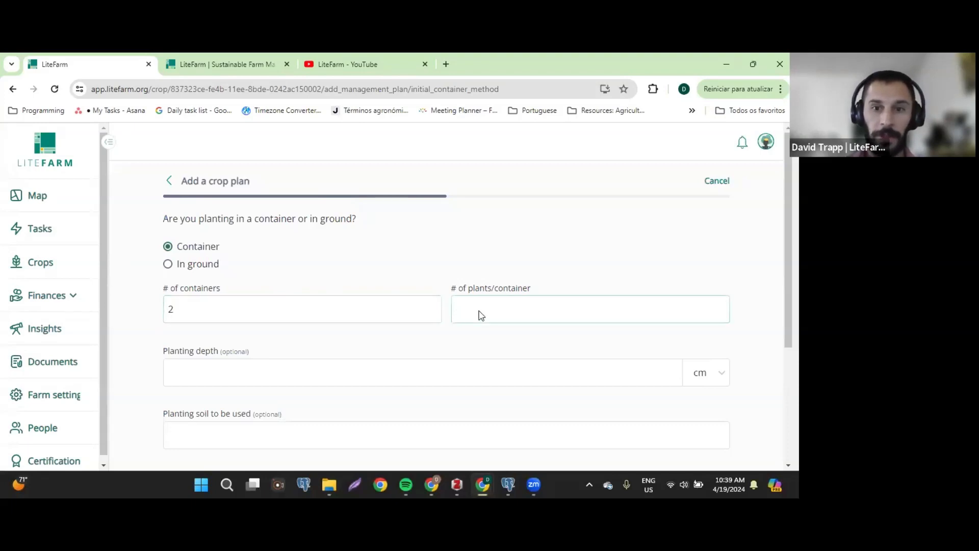
text(68)
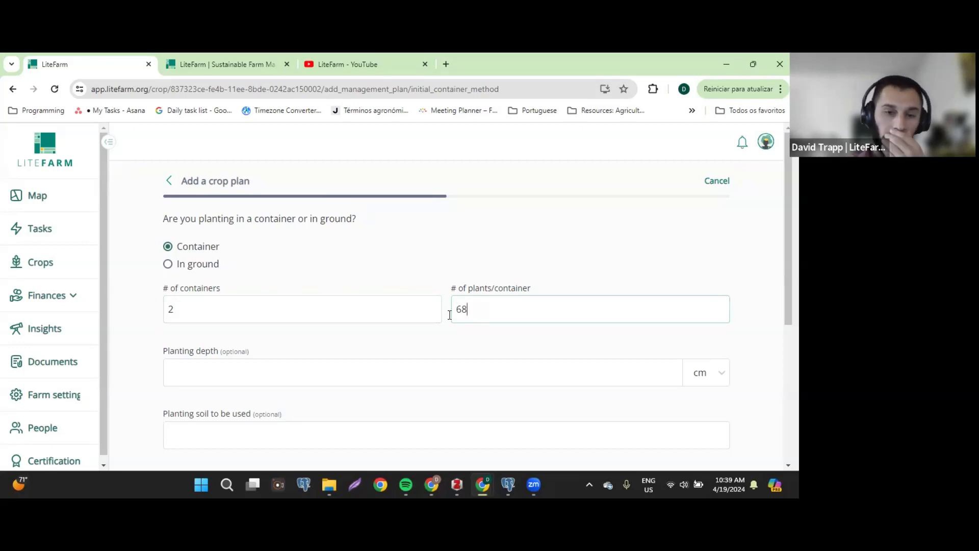
Step: Set the optional planting depth to 1 cm
scroll(408, 332, down, 2)
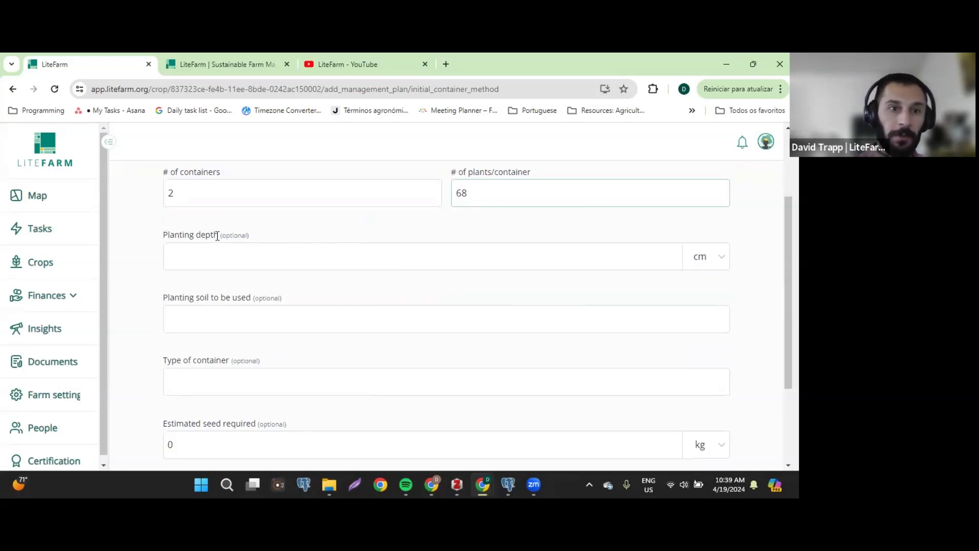
drag(220, 235, 261, 236)
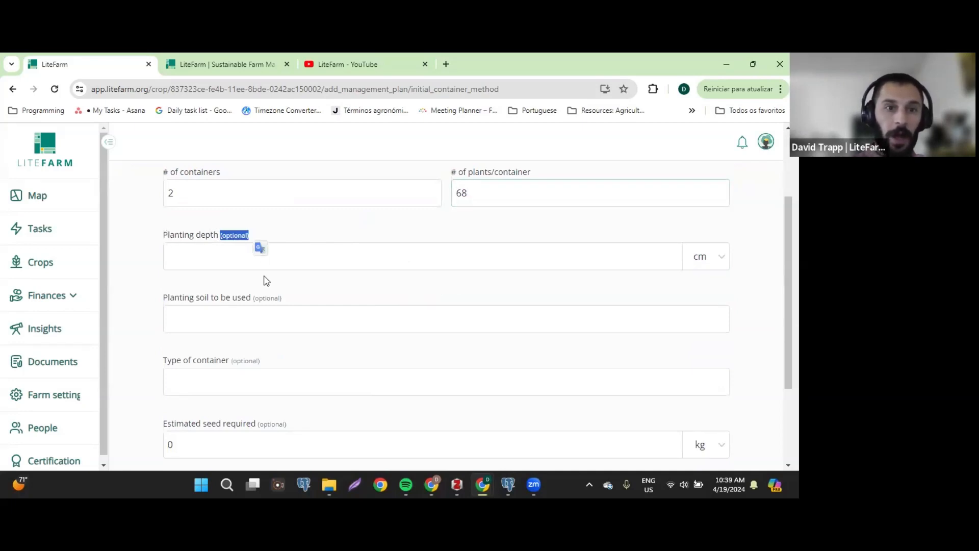
drag(254, 298, 282, 298)
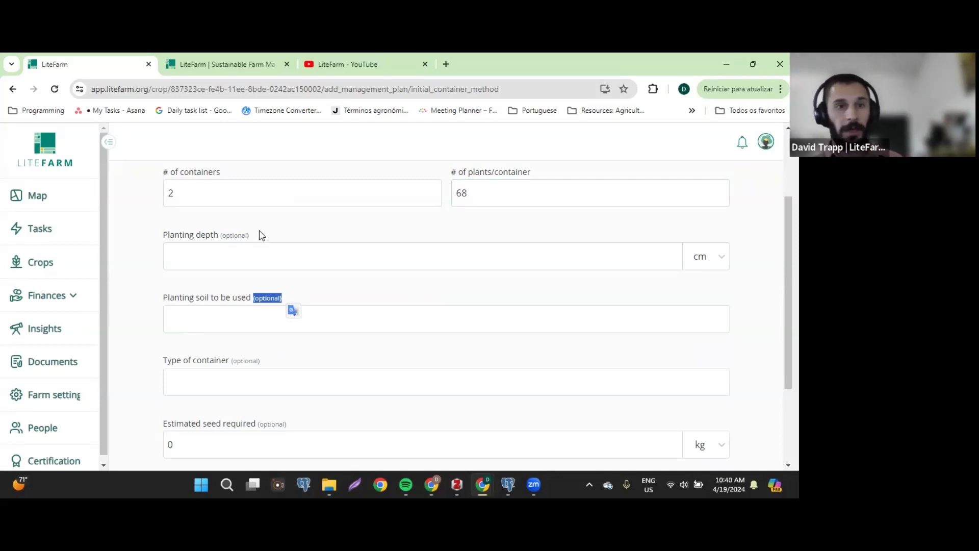
drag(262, 236, 220, 244)
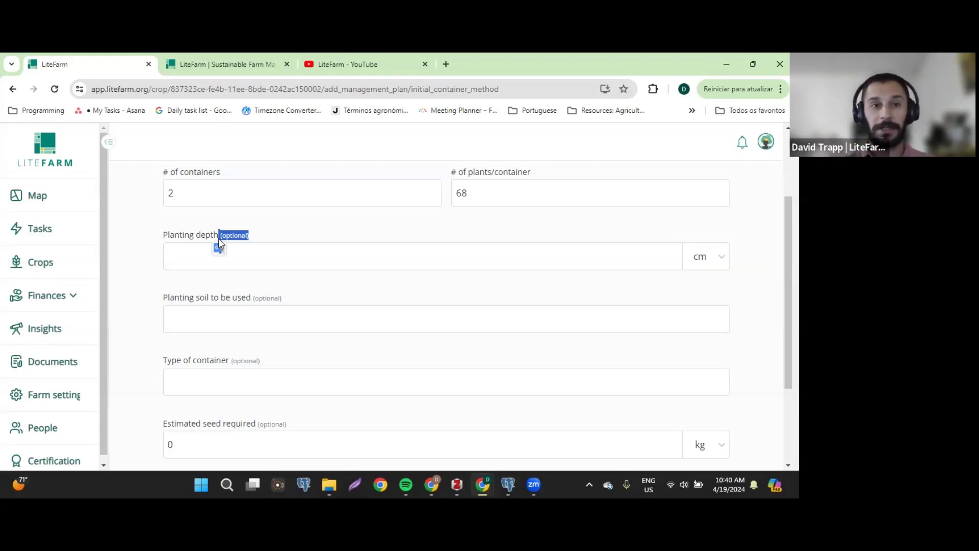
click(204, 263)
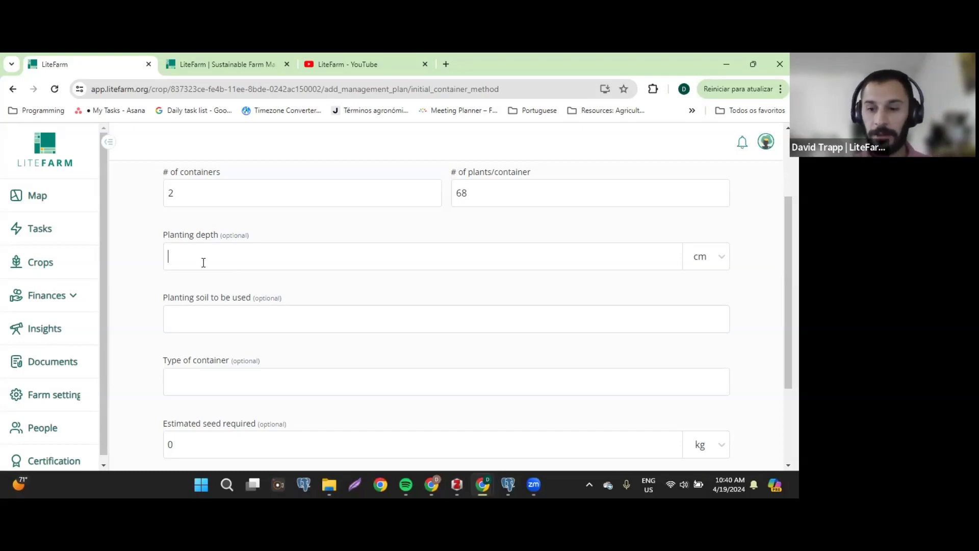
text(1)
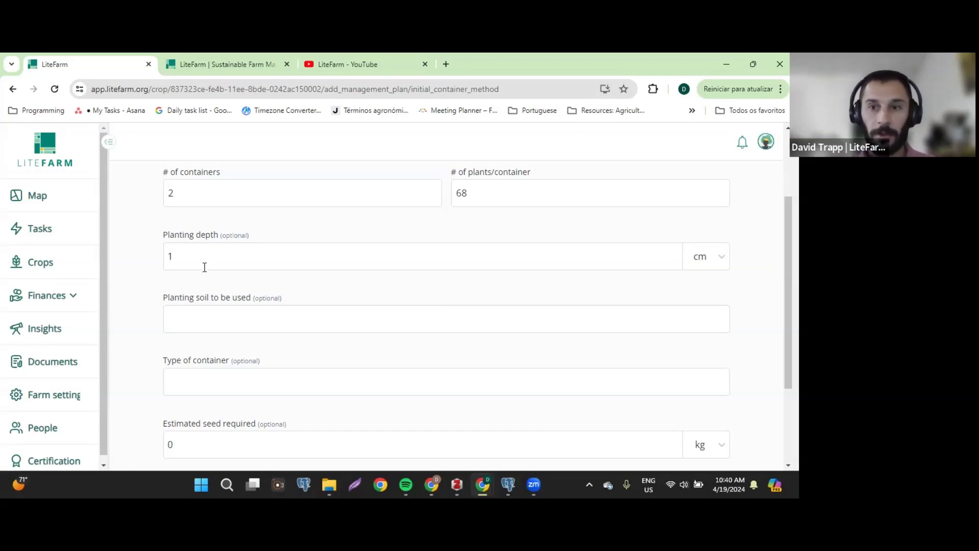
Step: Enter Evergreen as the planting soil to be used
scroll(235, 245, down, 1)
click(233, 254)
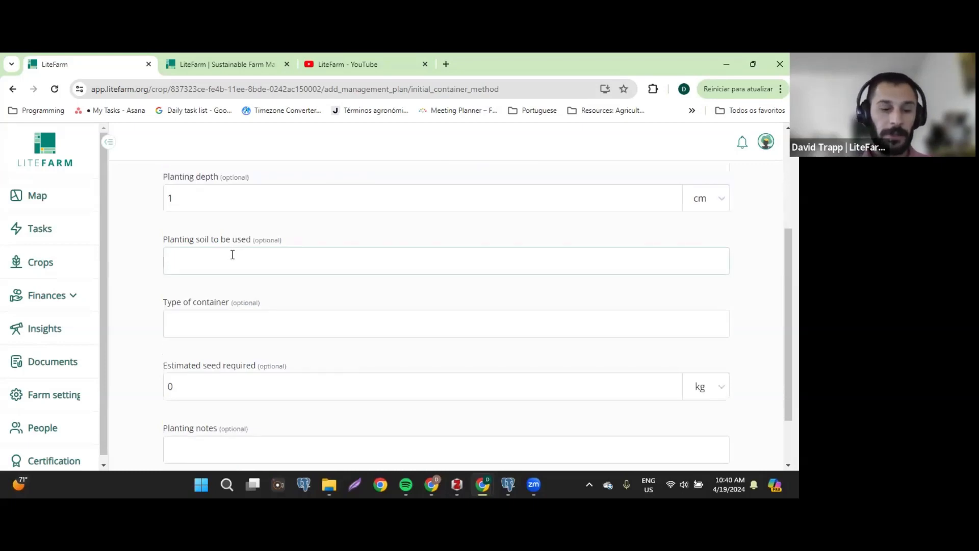
text(Ever)
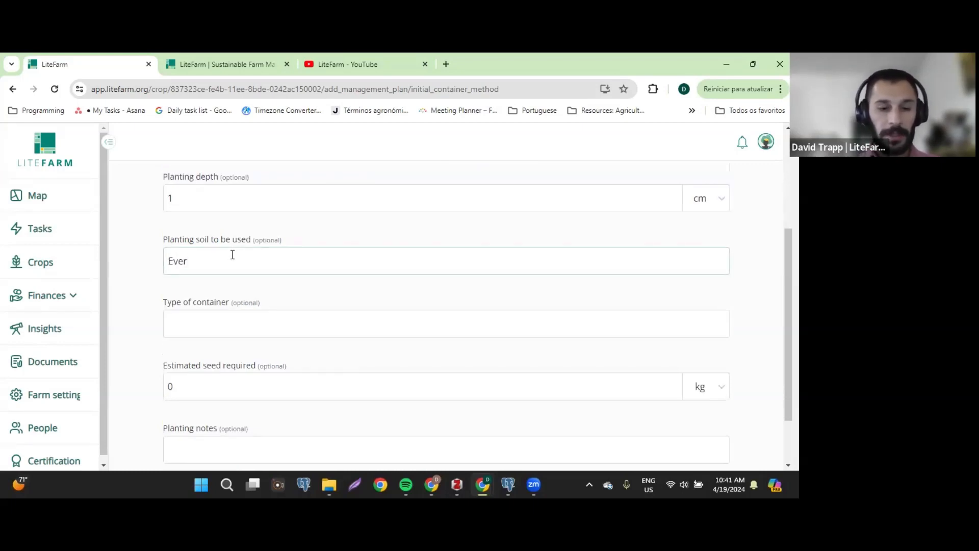
text(green)
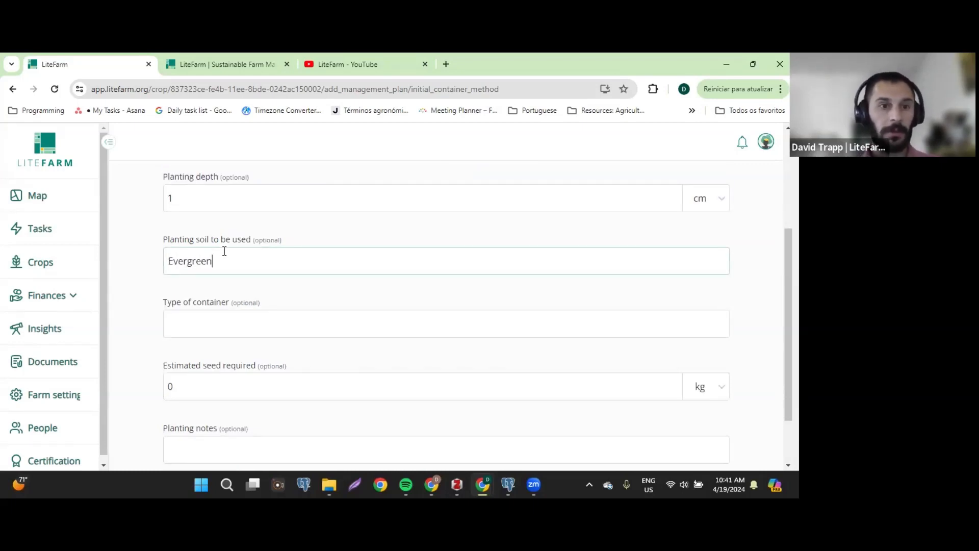
Step: Enter "the medium sized trays" as the type of container and continue to the transplant location question
scroll(290, 223, down, 1)
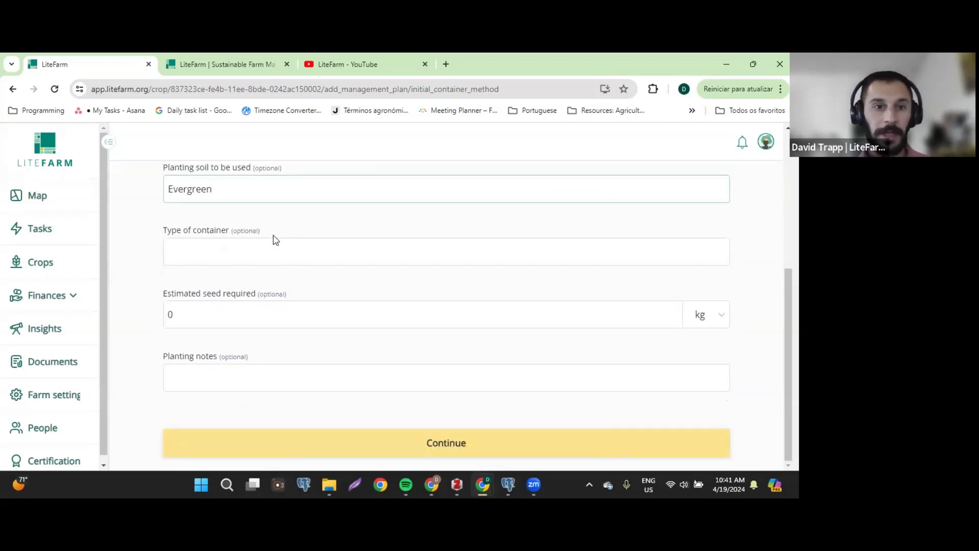
click(184, 253)
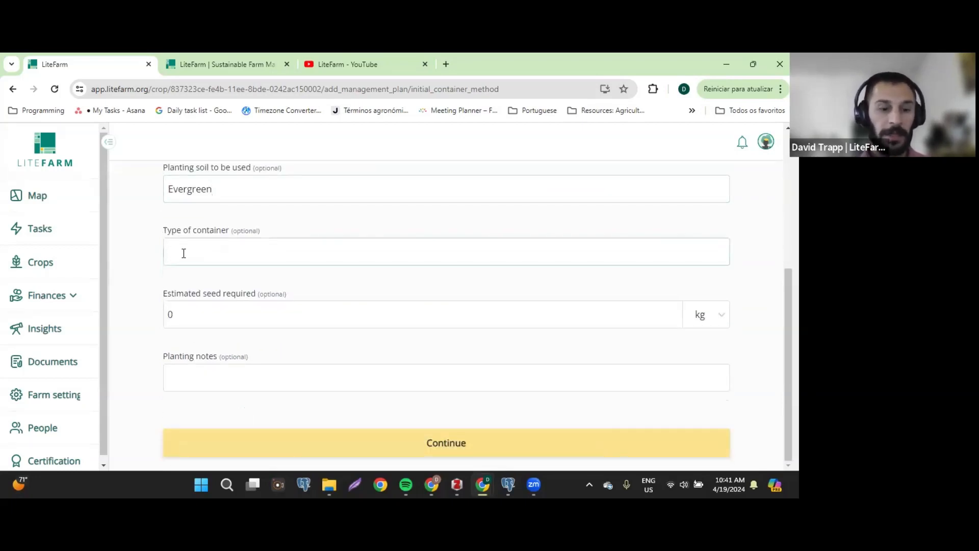
text(the medium)
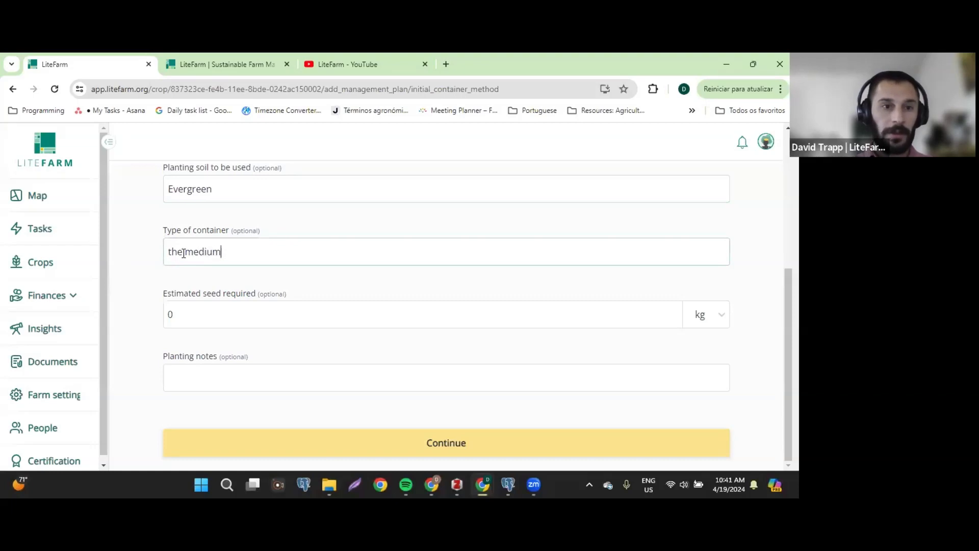
text( sized t)
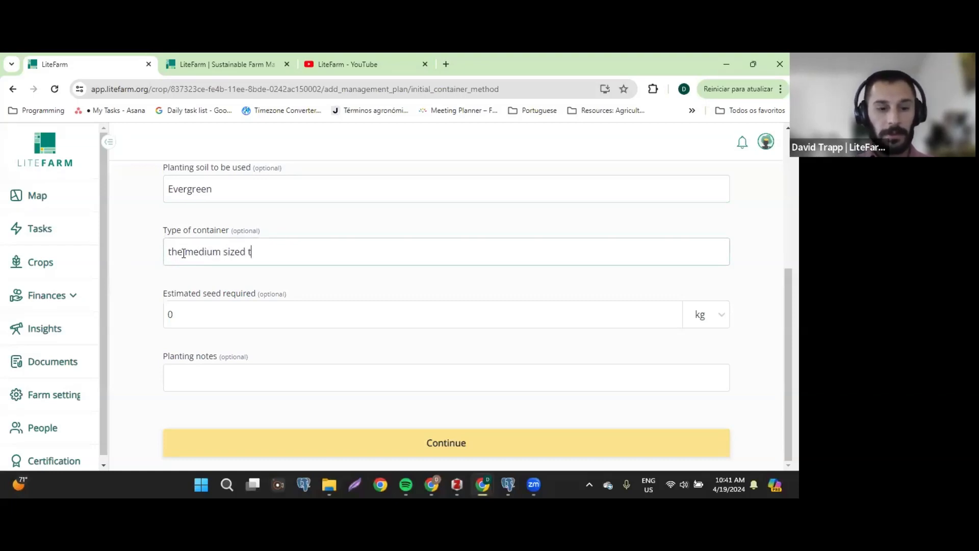
text(rays)
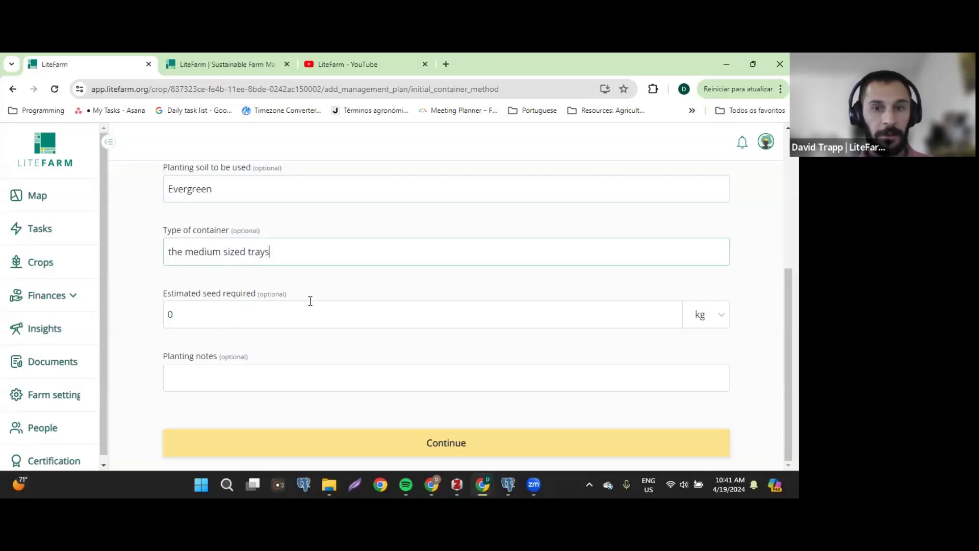
click(427, 445)
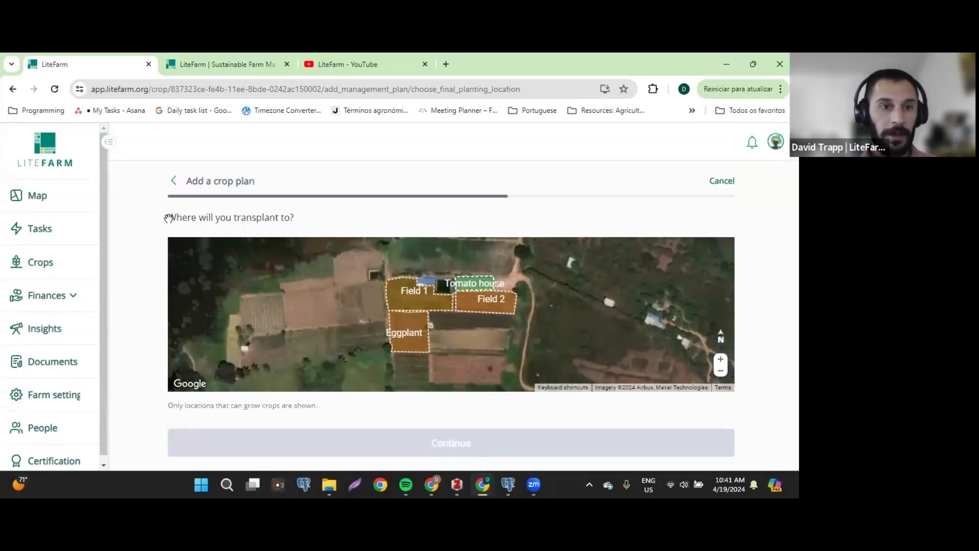
drag(169, 218, 315, 221)
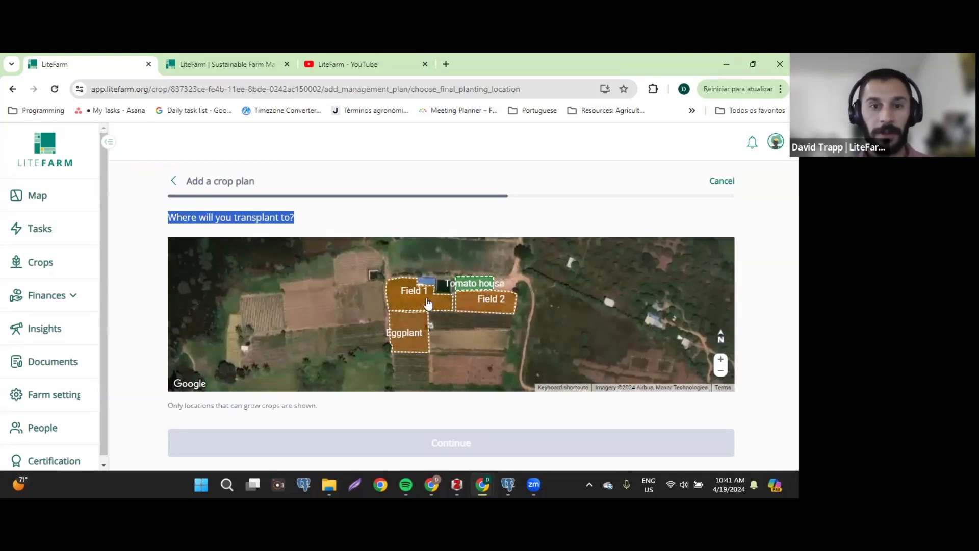
Step: Select Field 1 as the transplant location and continue with Rows as the planting method
click(428, 303)
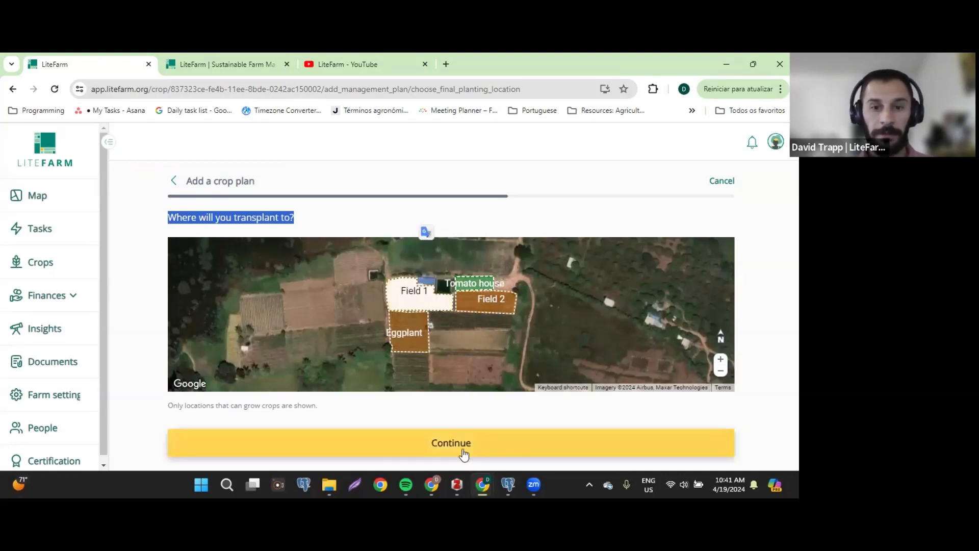
click(463, 453)
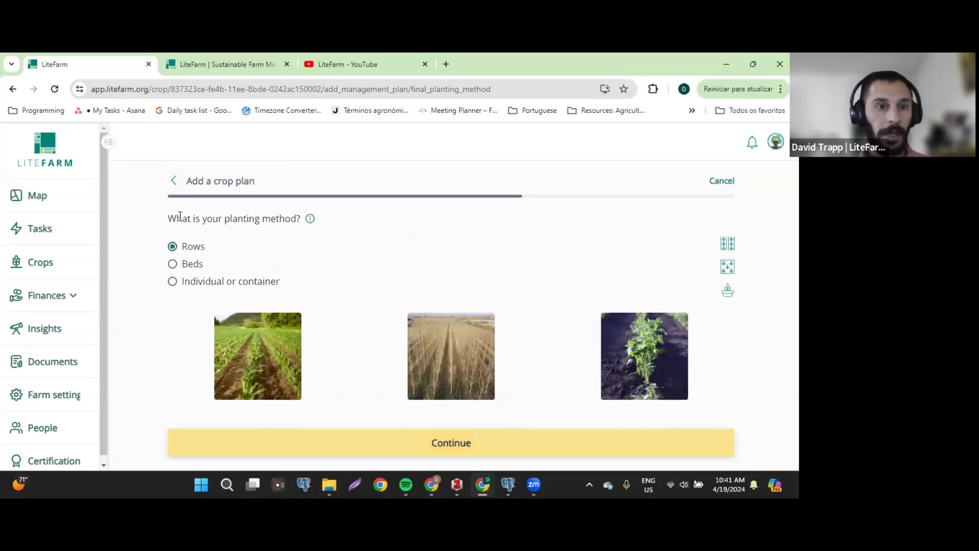
drag(180, 218, 255, 220)
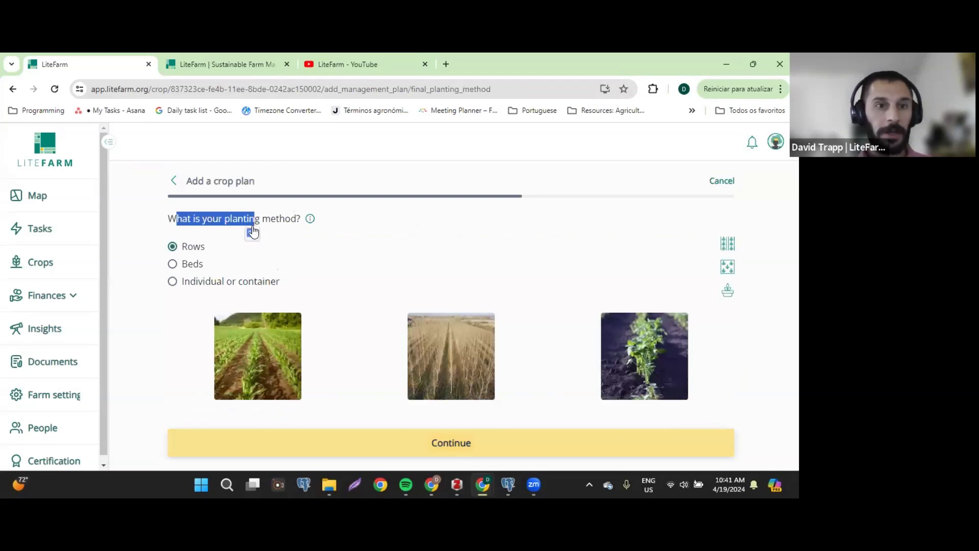
click(439, 119)
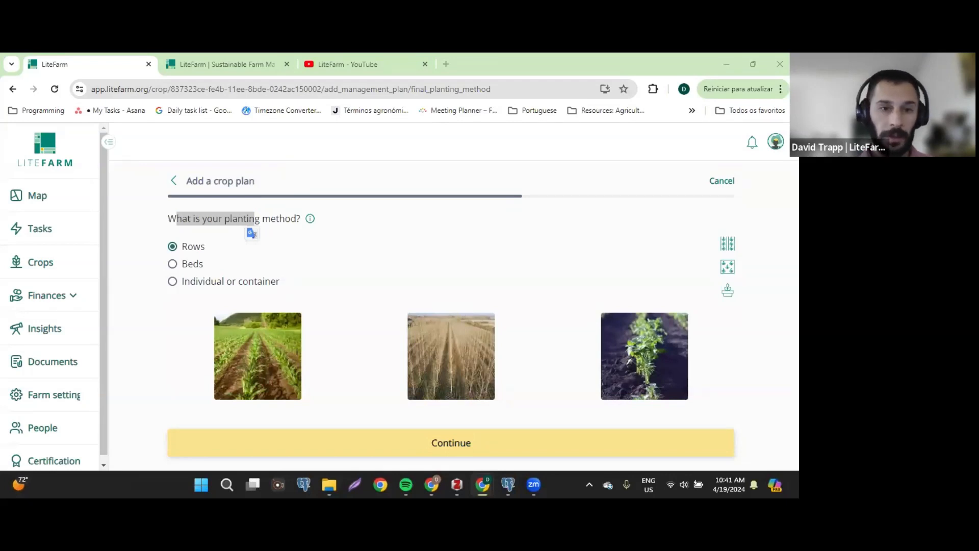
click(450, 444)
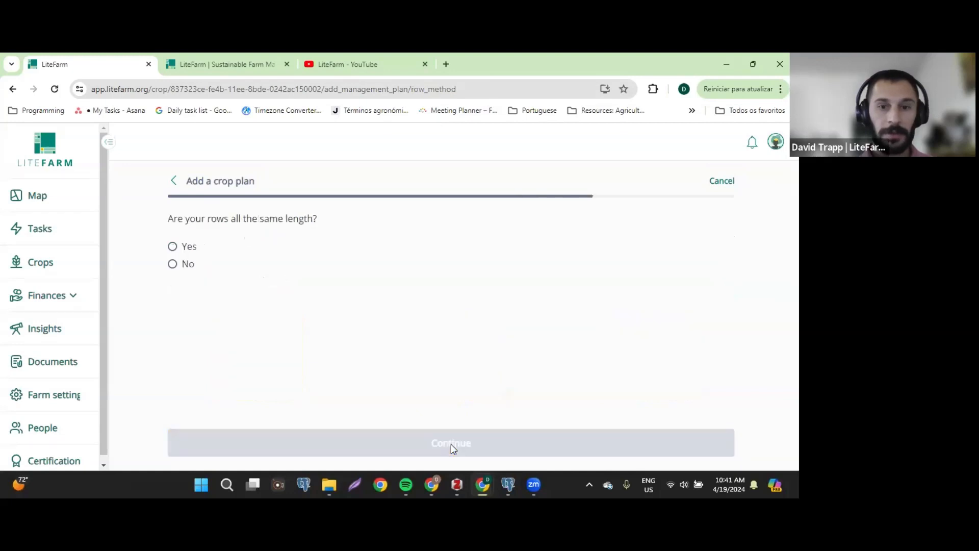
Step: Preview the fields for rows of equal length and the Beds planting details, returning to the Rows planting method
drag(169, 220, 321, 229)
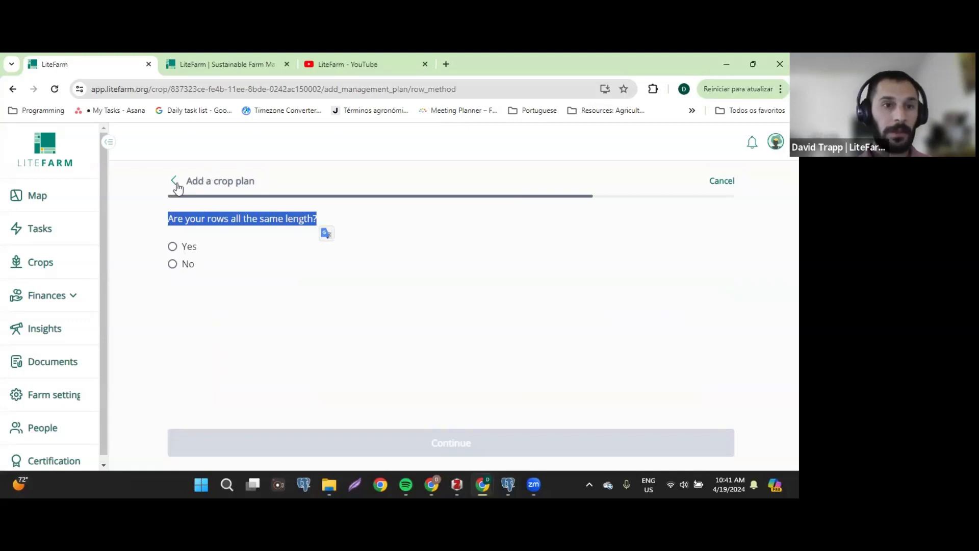
click(172, 246)
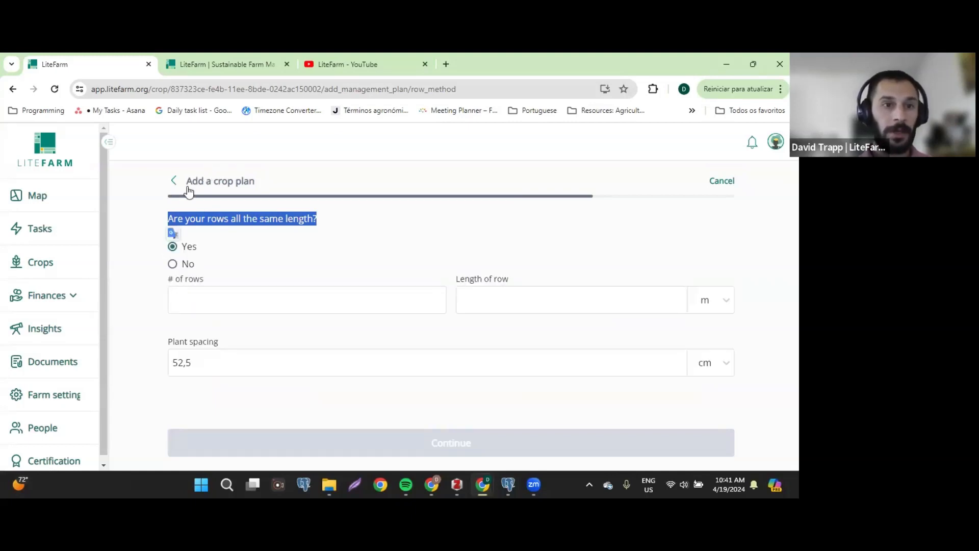
click(174, 182)
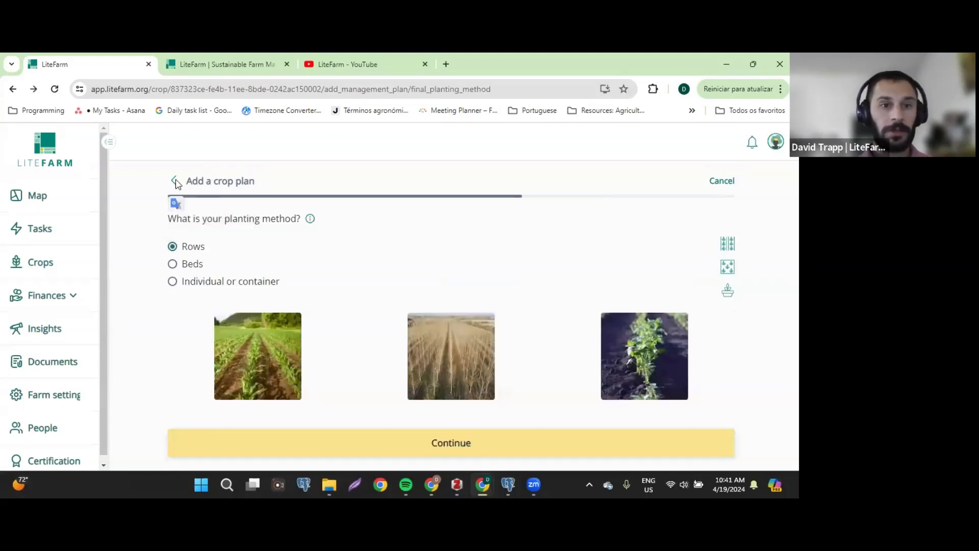
click(184, 269)
click(396, 430)
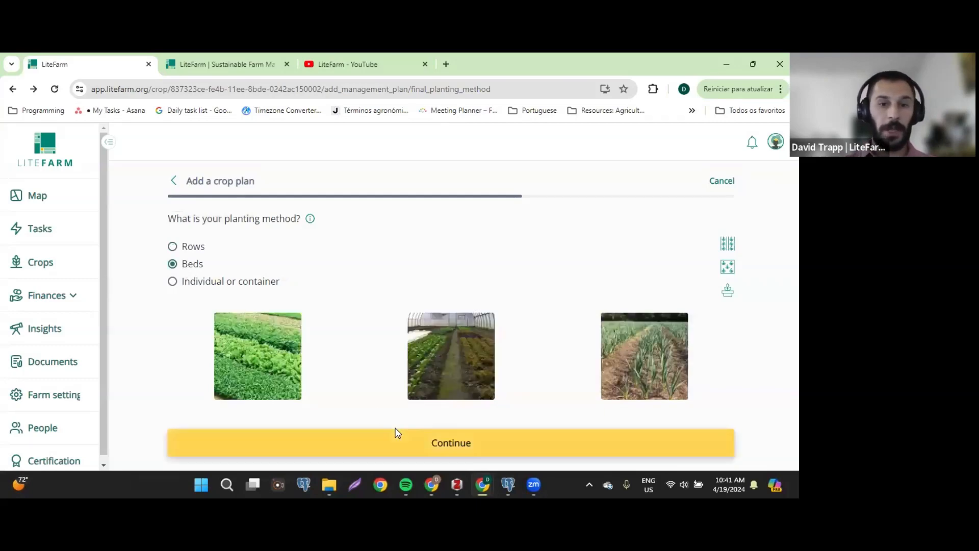
drag(173, 244, 209, 247)
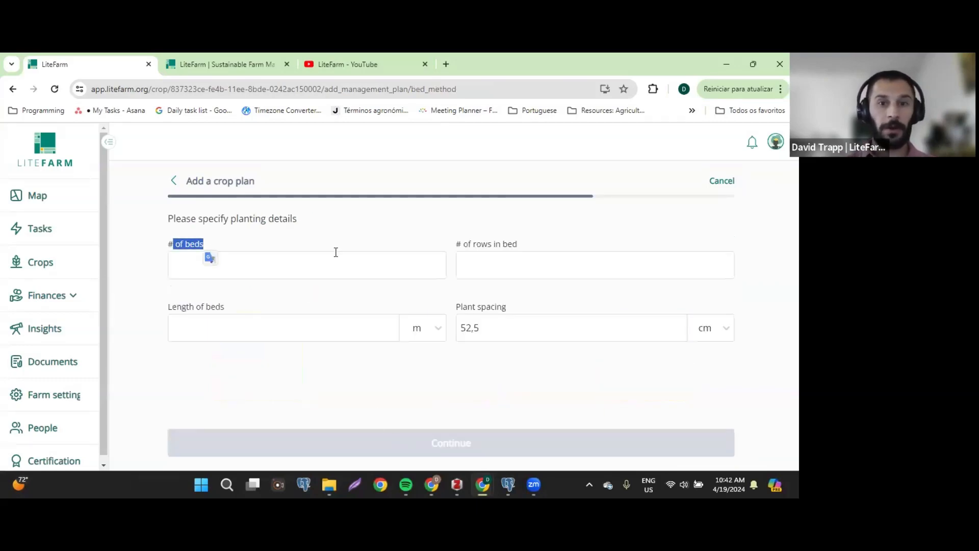
drag(464, 247, 518, 247)
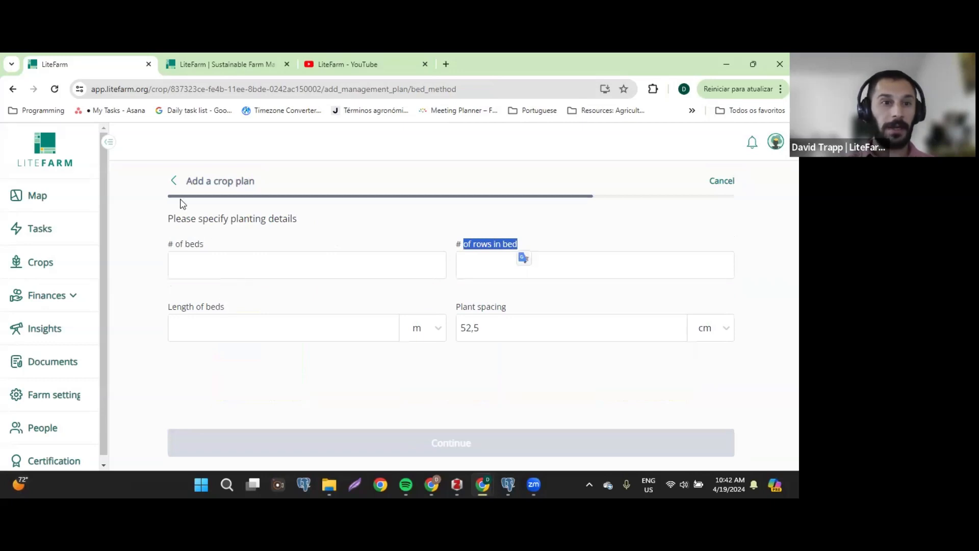
click(175, 183)
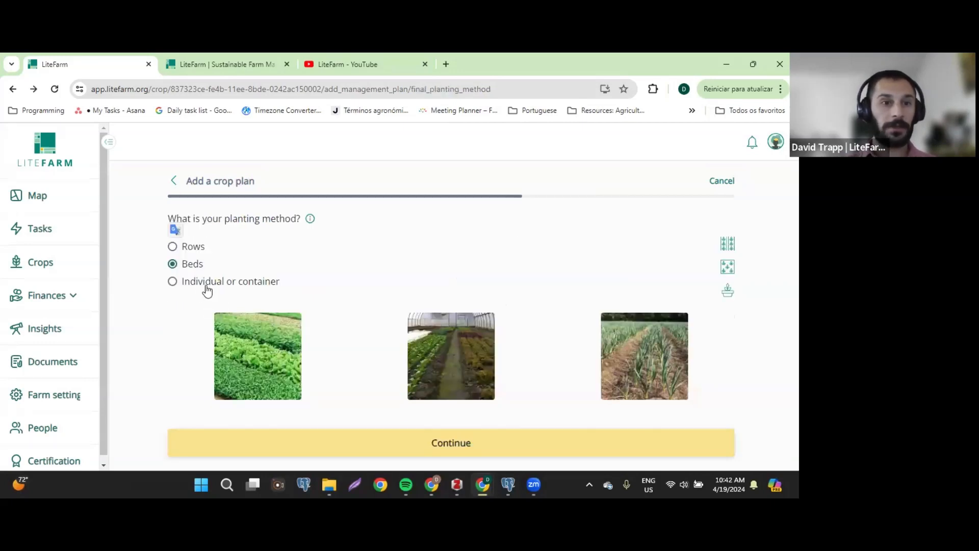
click(187, 248)
click(418, 441)
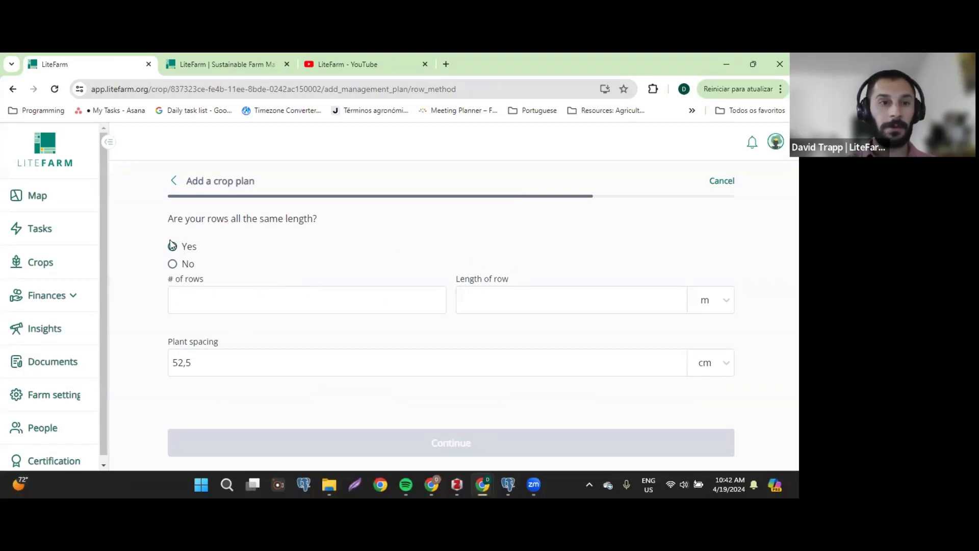
Step: Preview the total length field for rows of unequal length and switch back to rows of the same length
click(172, 264)
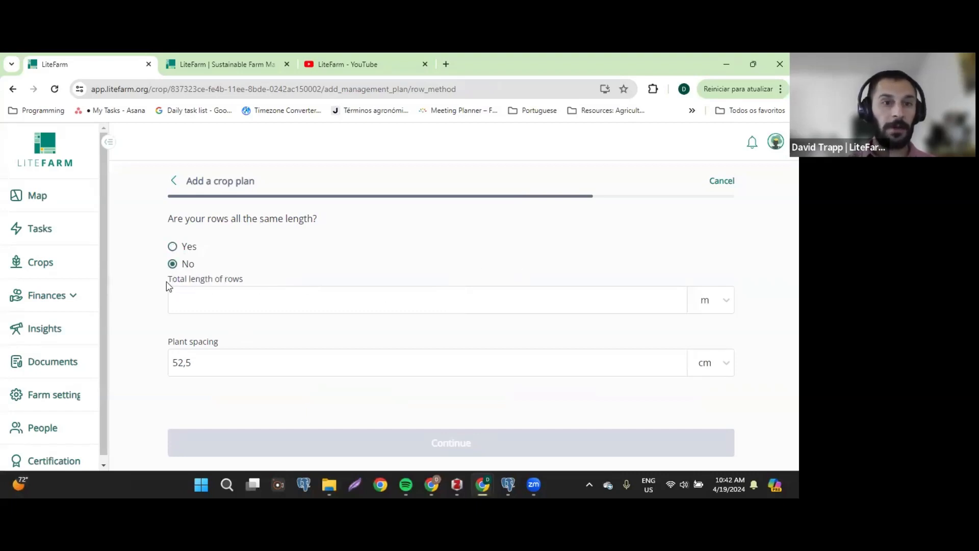
drag(167, 280, 243, 291)
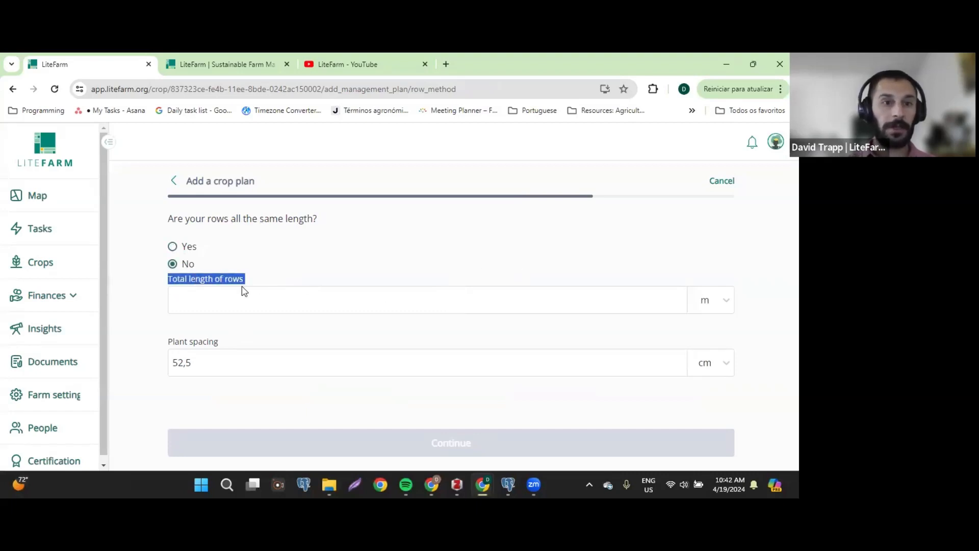
click(174, 248)
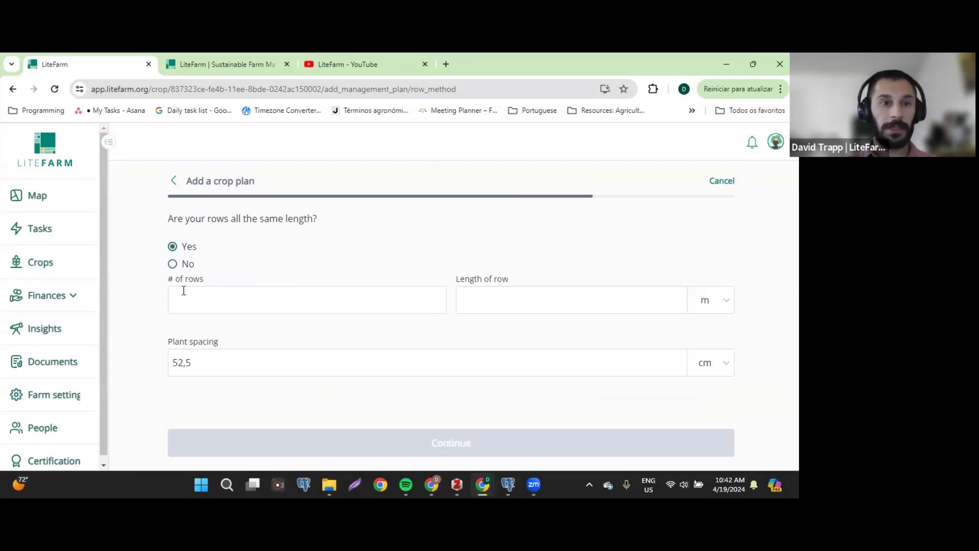
Step: Set the number of rows to 6 and the length of row to 25 m
click(184, 305)
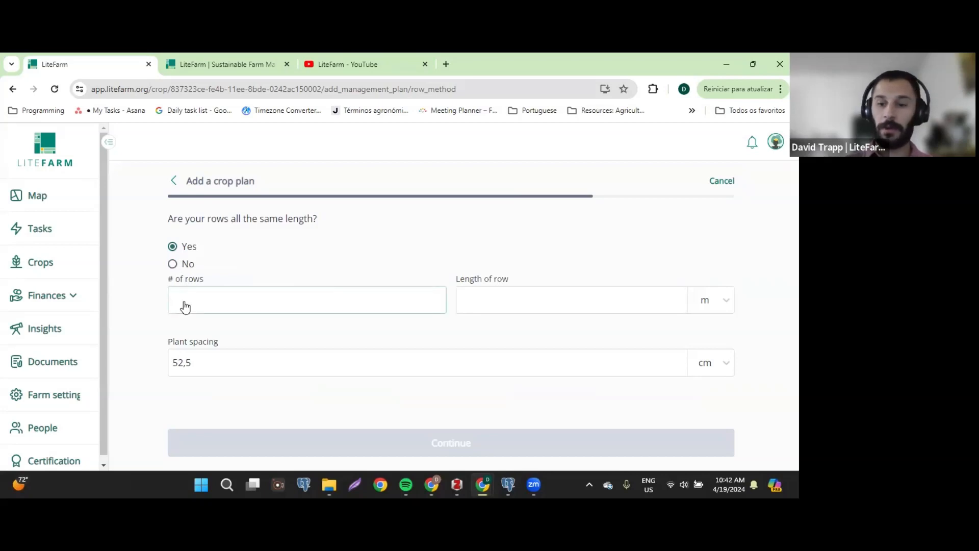
text(6)
click(482, 300)
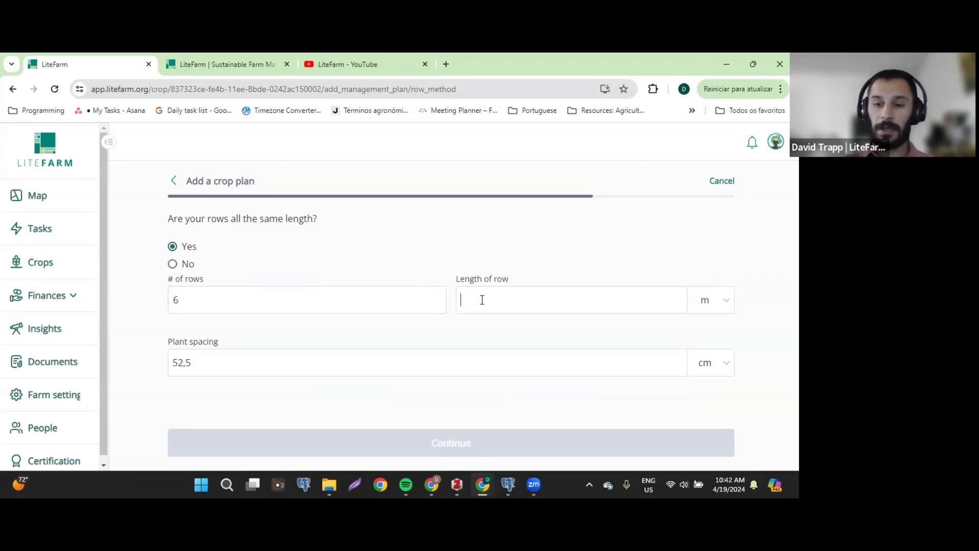
text(25)
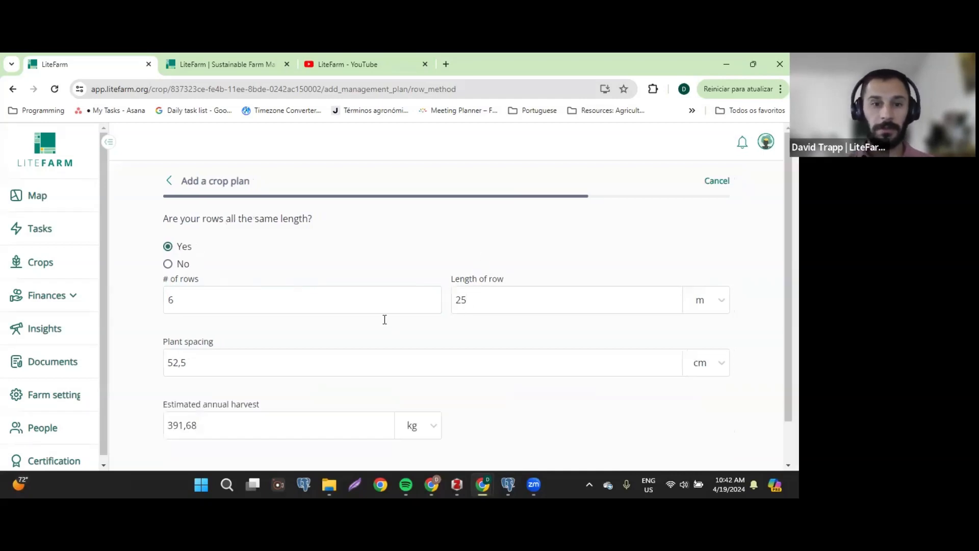
Step: Set the estimated annual harvest to 600 kg and continue to the additional seeding guidance
scroll(408, 329, down, 1)
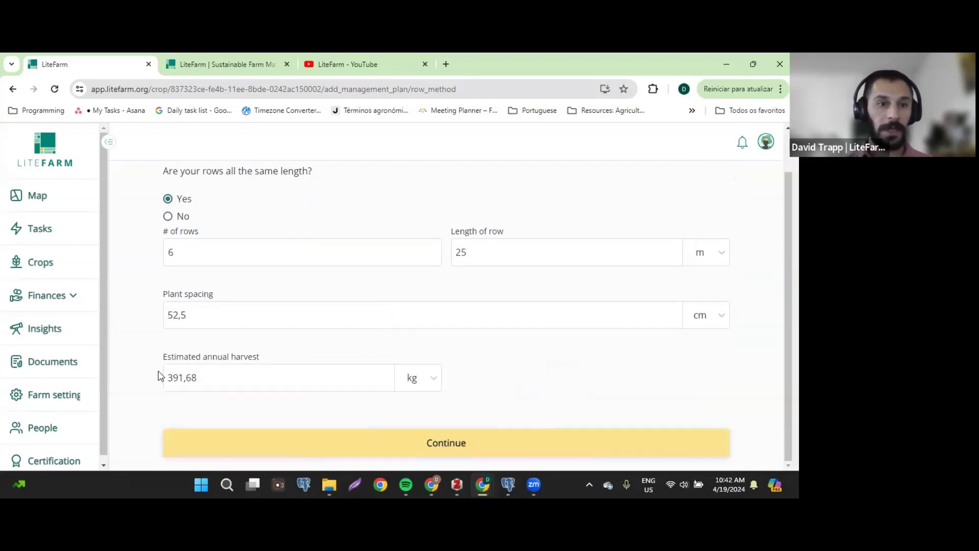
drag(158, 359, 223, 374)
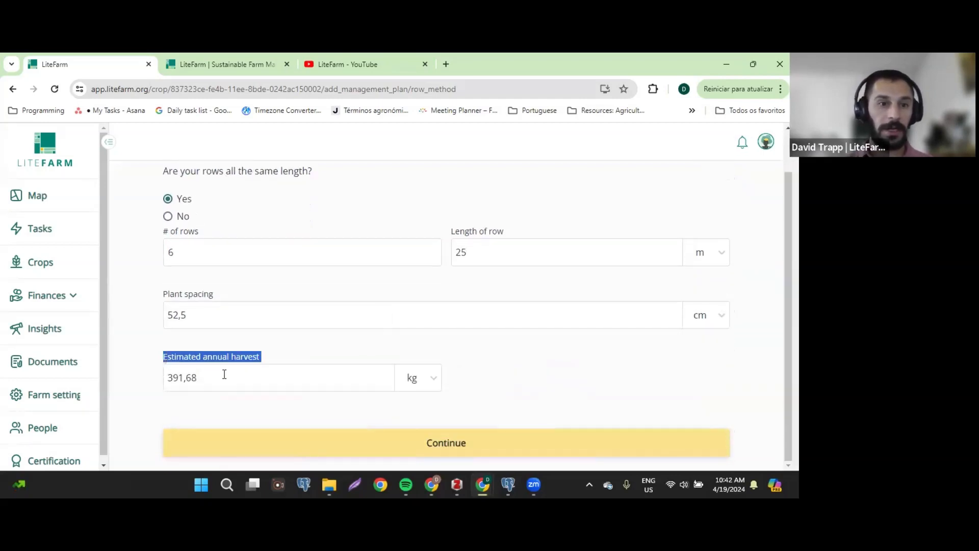
click(482, 368)
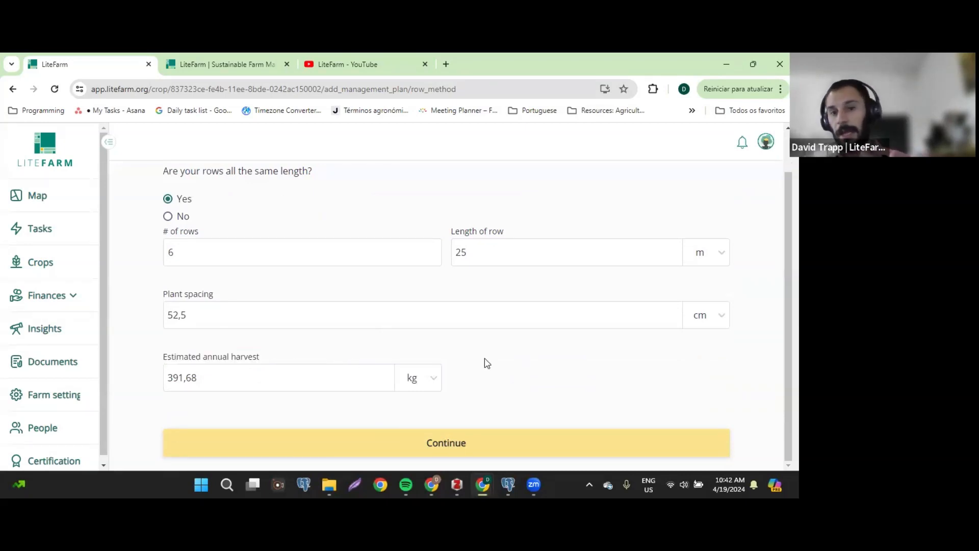
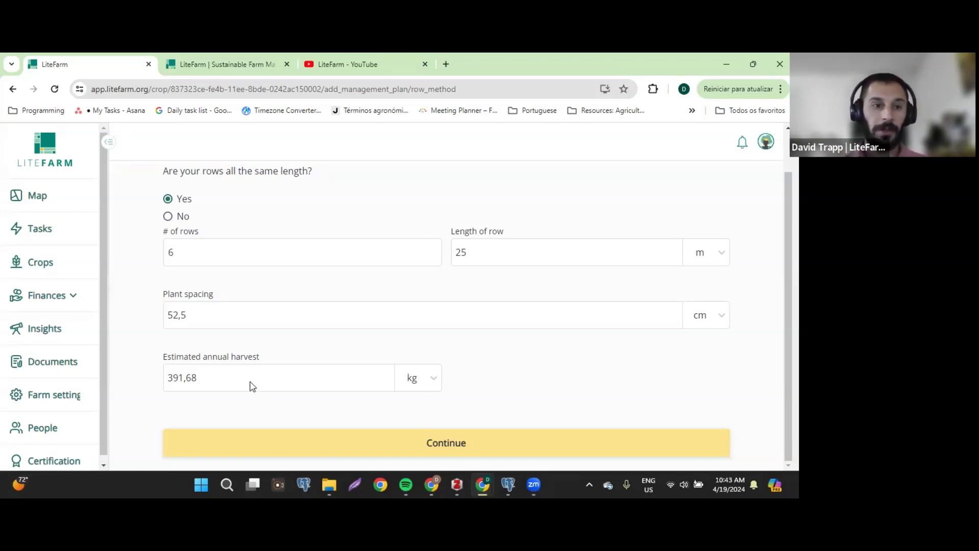
drag(252, 387, 160, 395)
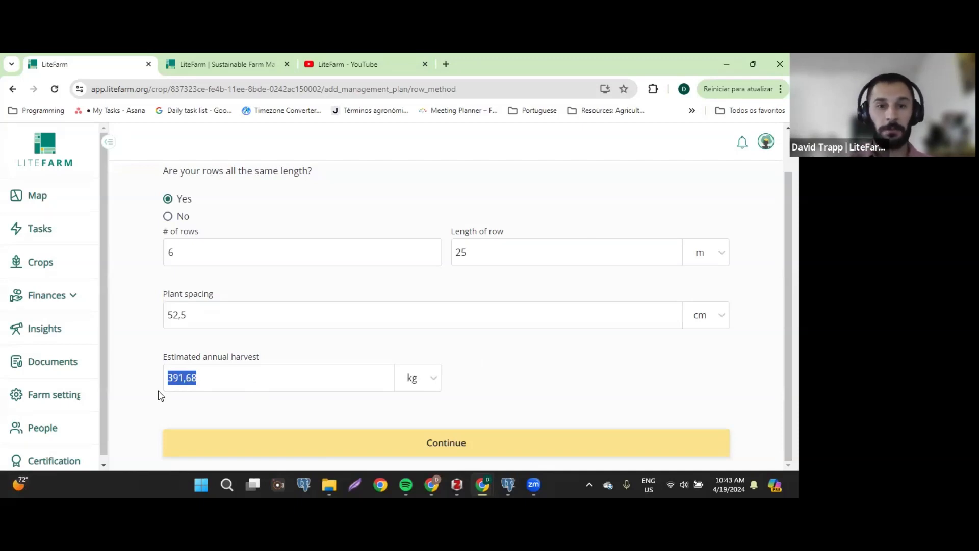
text(600)
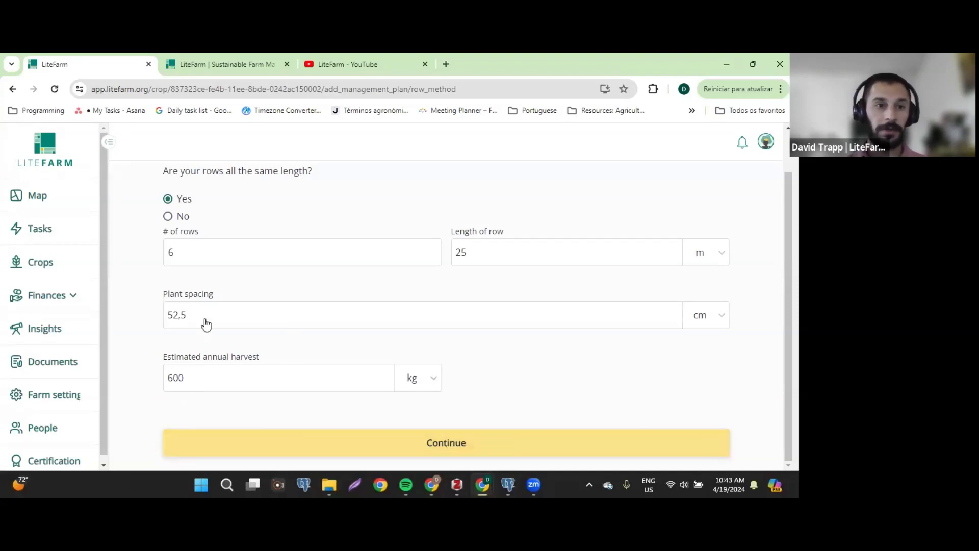
drag(204, 323, 166, 322)
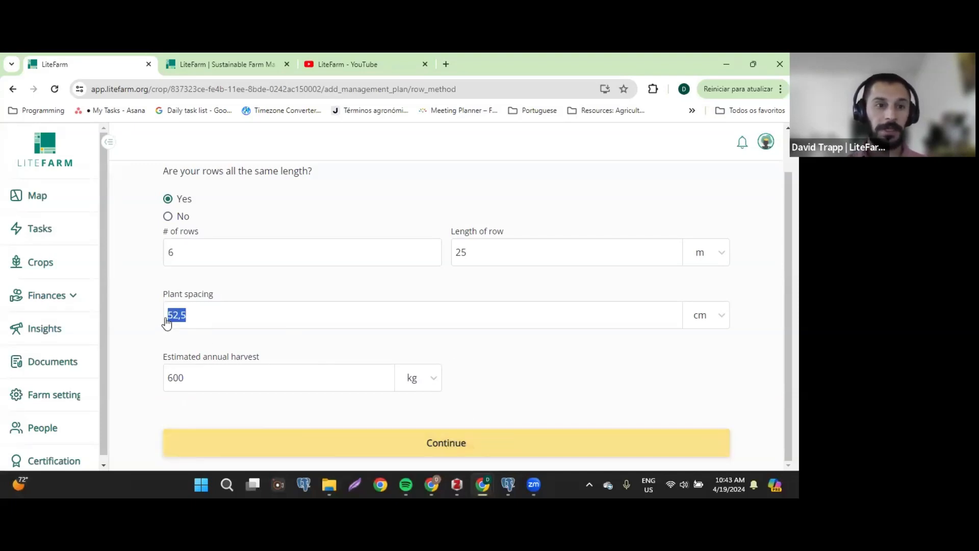
click(476, 420)
click(473, 445)
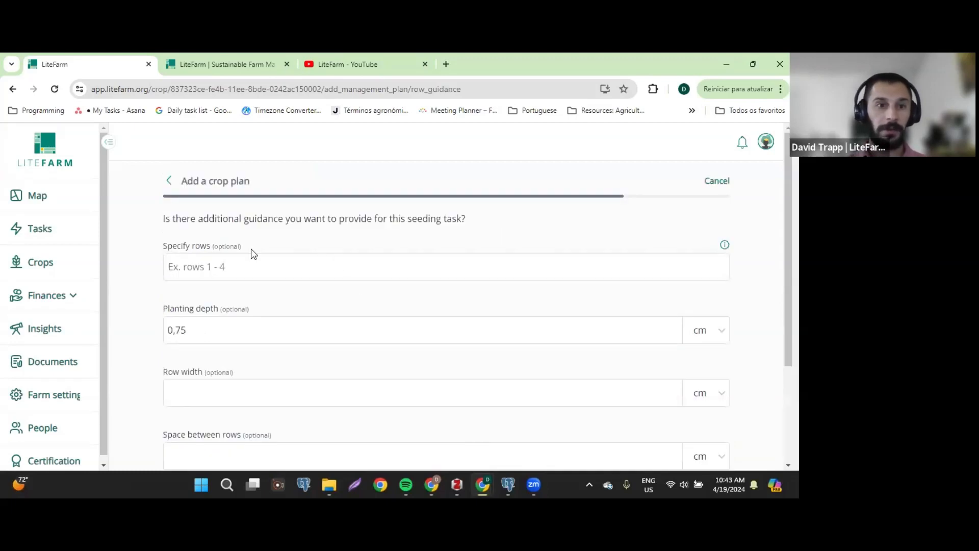
Step: Review the optional row guidance fields and continue to the crop plan naming page without changing them
scroll(282, 244, down, 1)
scroll(283, 243, down, 1)
scroll(282, 244, up, 2)
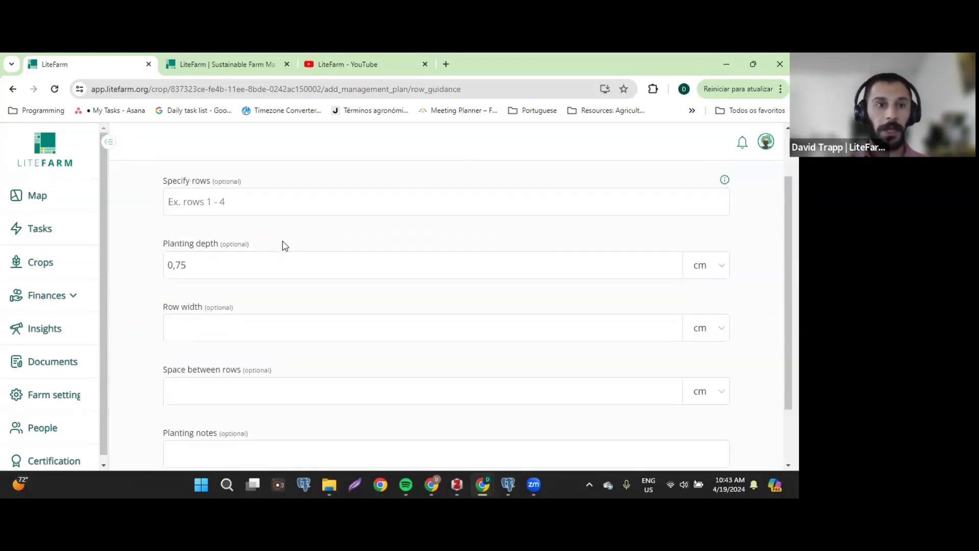
scroll(186, 202, up, 1)
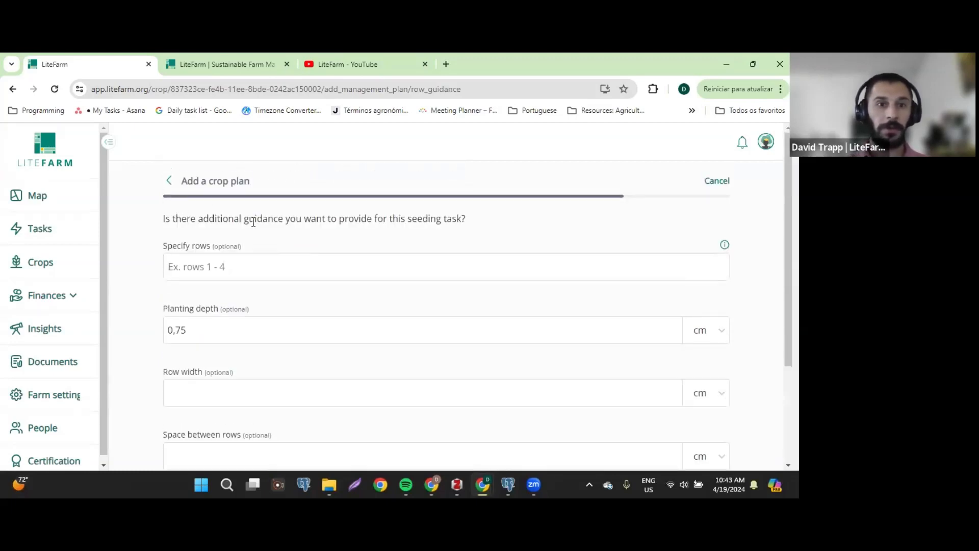
scroll(295, 228, down, 3)
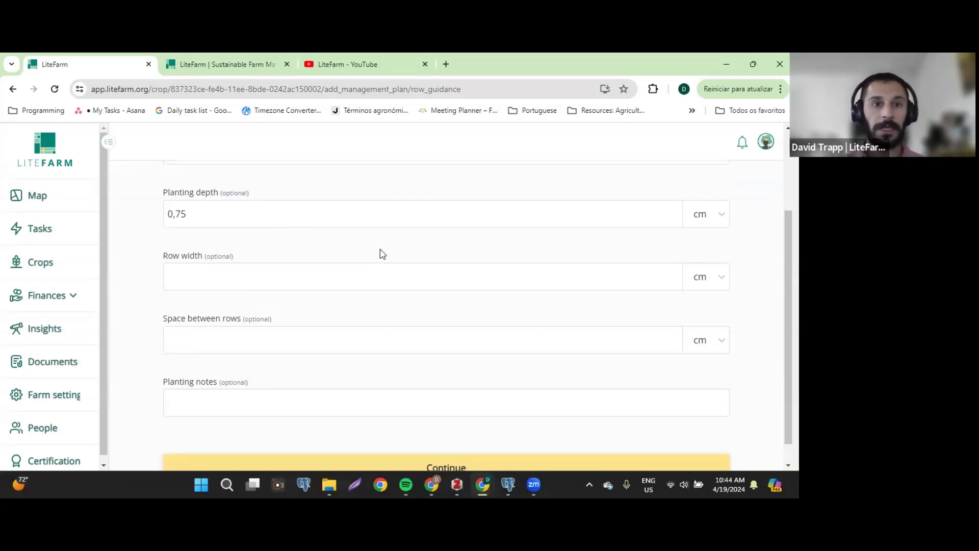
scroll(380, 253, up, 3)
scroll(380, 253, down, 4)
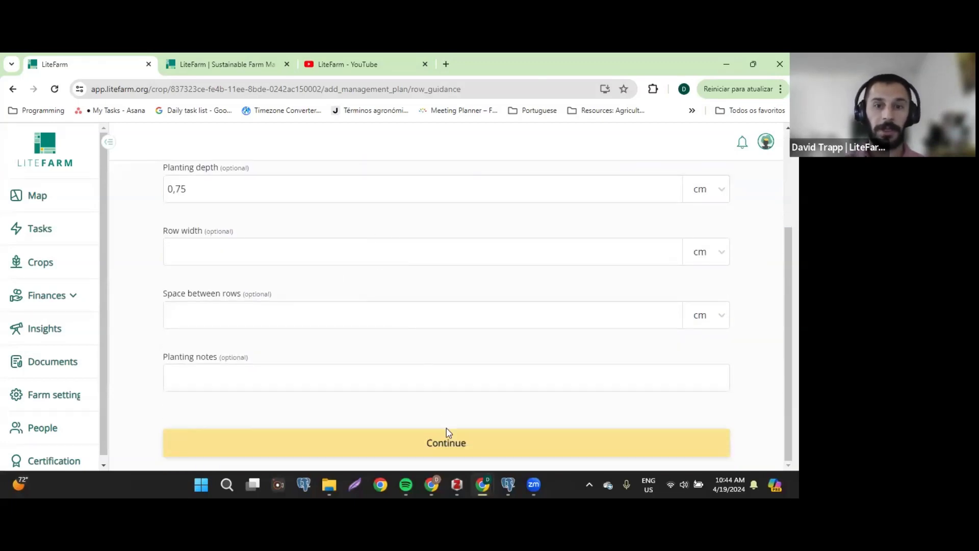
click(462, 453)
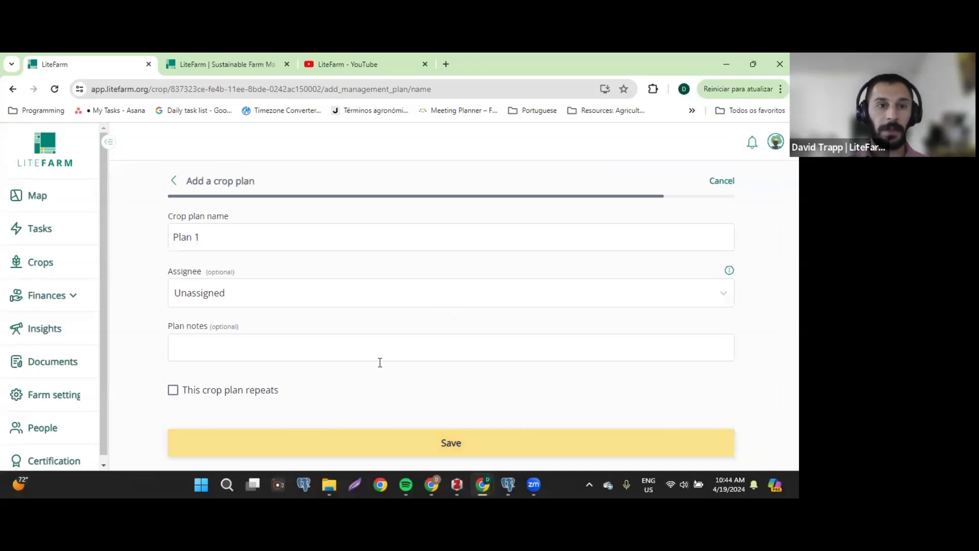
Step: Replace the default crop plan name with "Eggplant for market"
drag(171, 215, 218, 228)
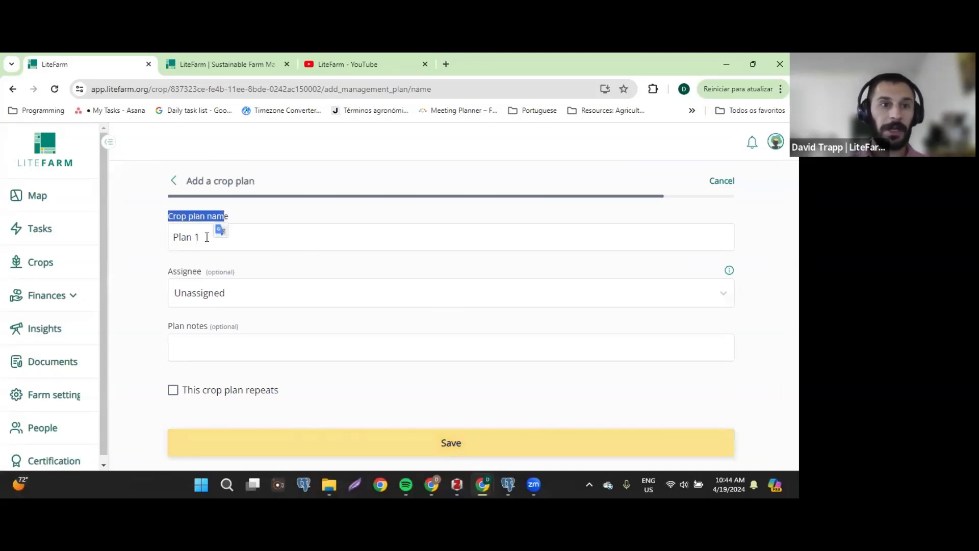
click(206, 237)
key(BackSpace)
key(BackSpace)
key(BackSpace)
key(BackSpace)
key(BackSpace)
key(BackSpace)
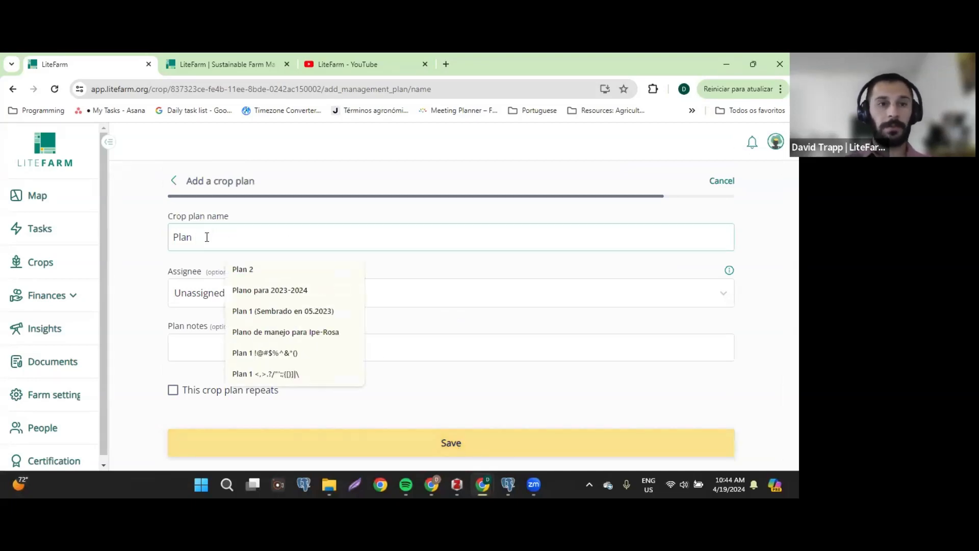
text(Eg)
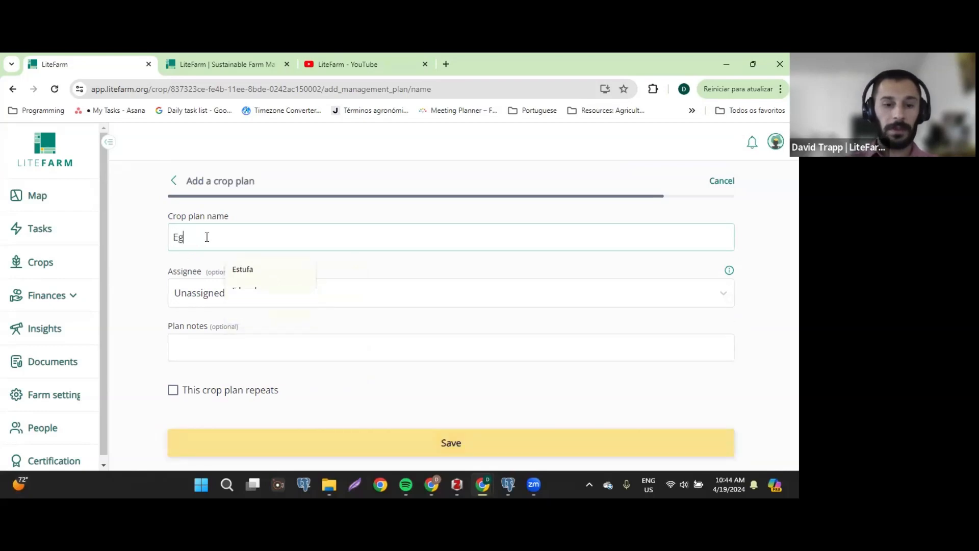
text(gplant for market)
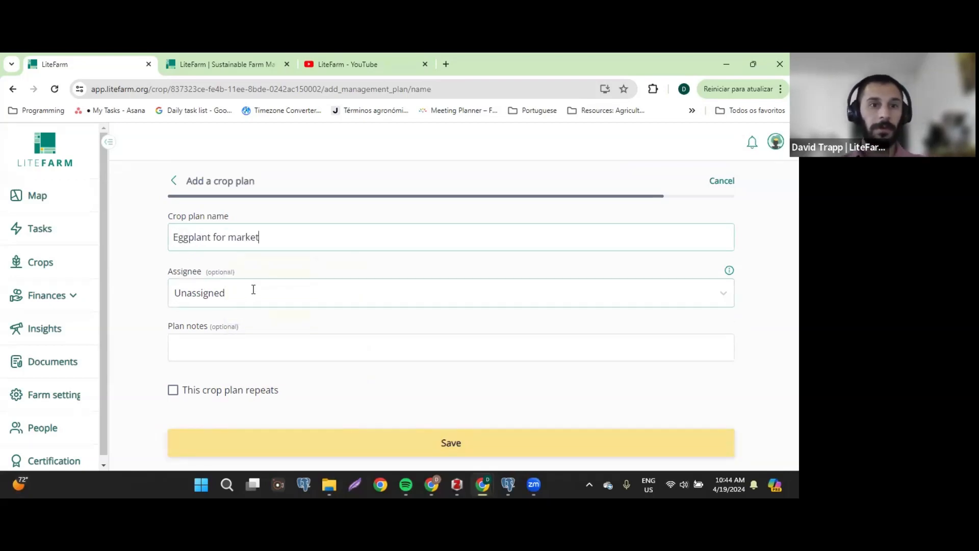
Step: Assign the crop plan to the first farm member listed after the Unassigned option
drag(172, 272, 233, 272)
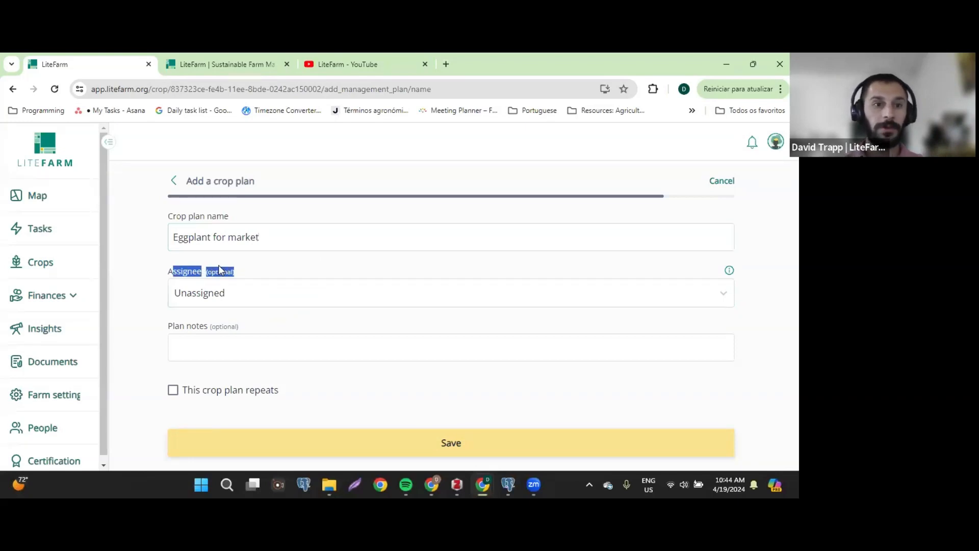
click(619, 294)
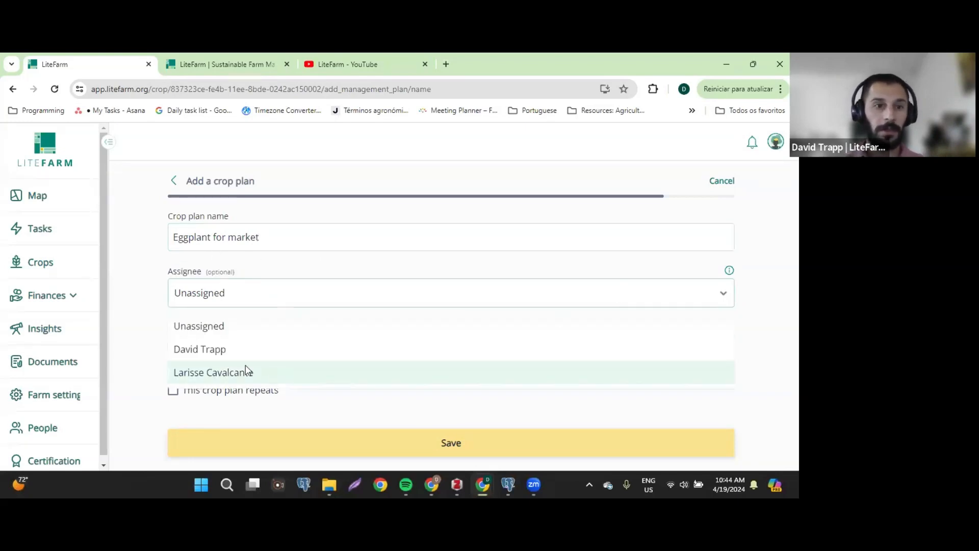
click(216, 356)
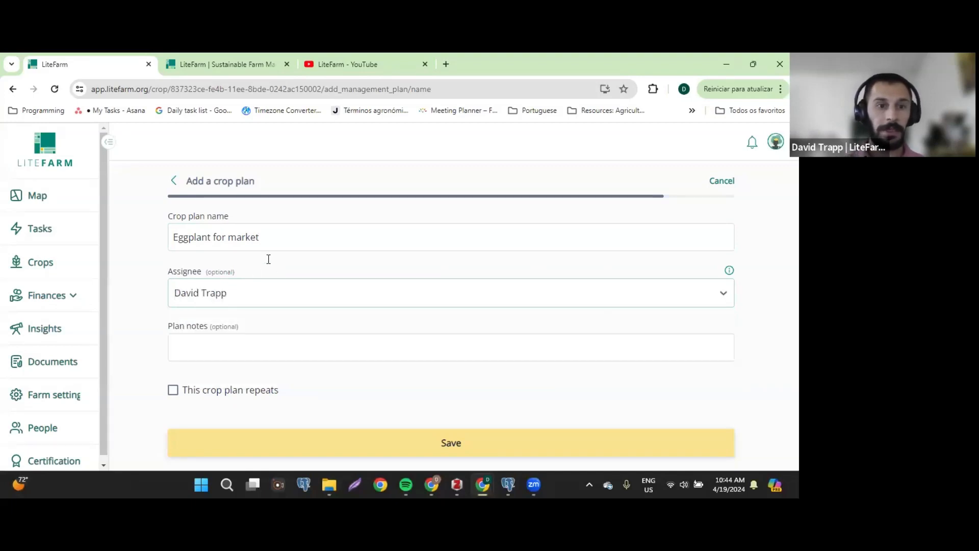
Step: Mark the crop plan as repeating and save it to proceed to the repetition schedule
click(243, 396)
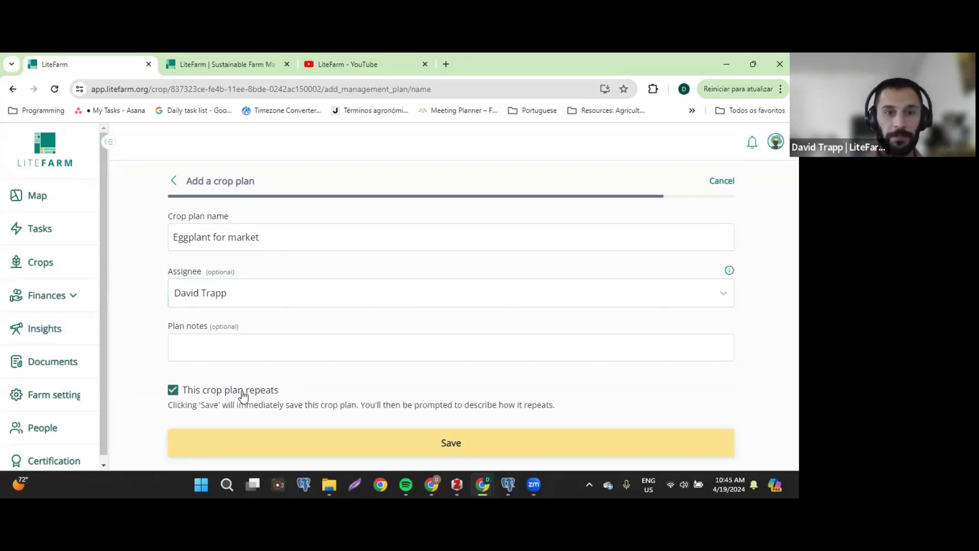
click(455, 446)
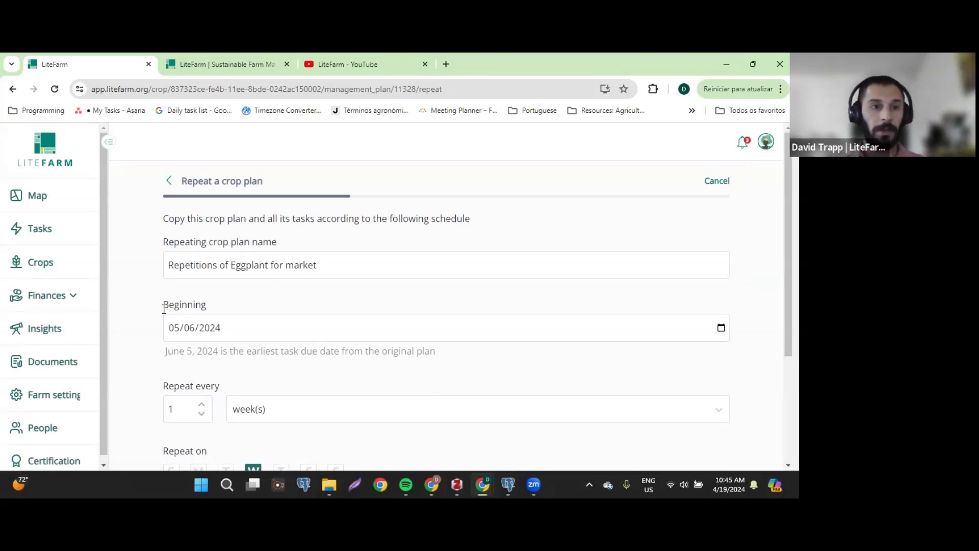
Step: Set the crop plan to repeat every 14 days and review the schedule's finish options
drag(163, 305, 206, 306)
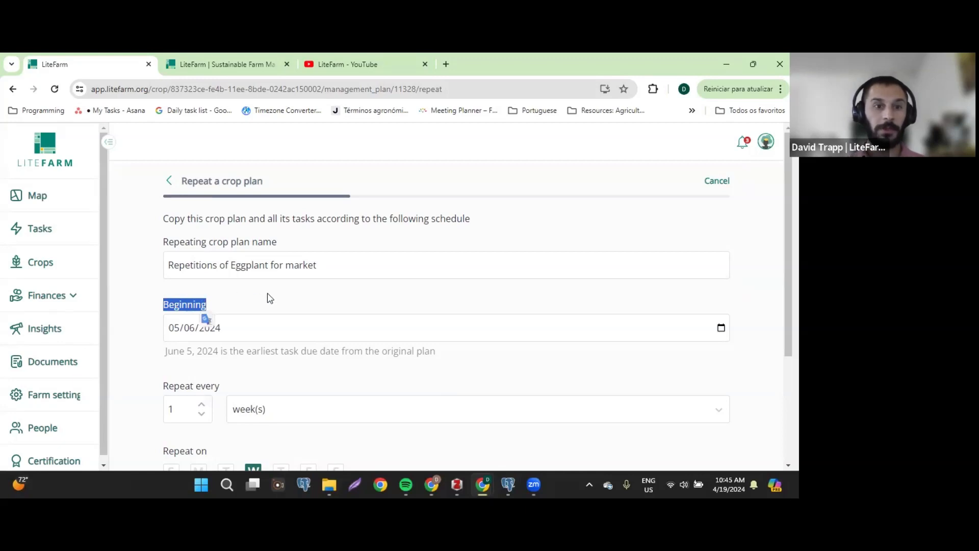
scroll(280, 306, down, 4)
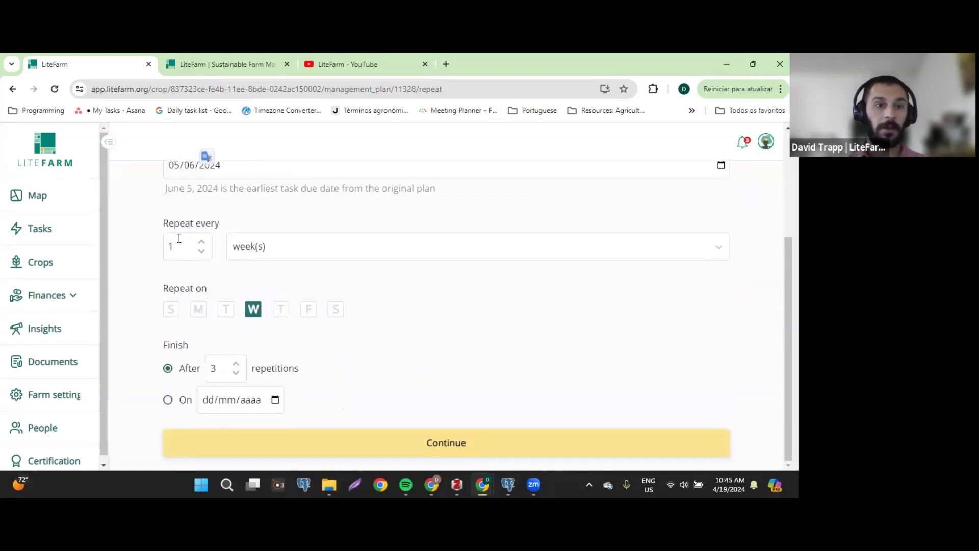
drag(162, 224, 223, 231)
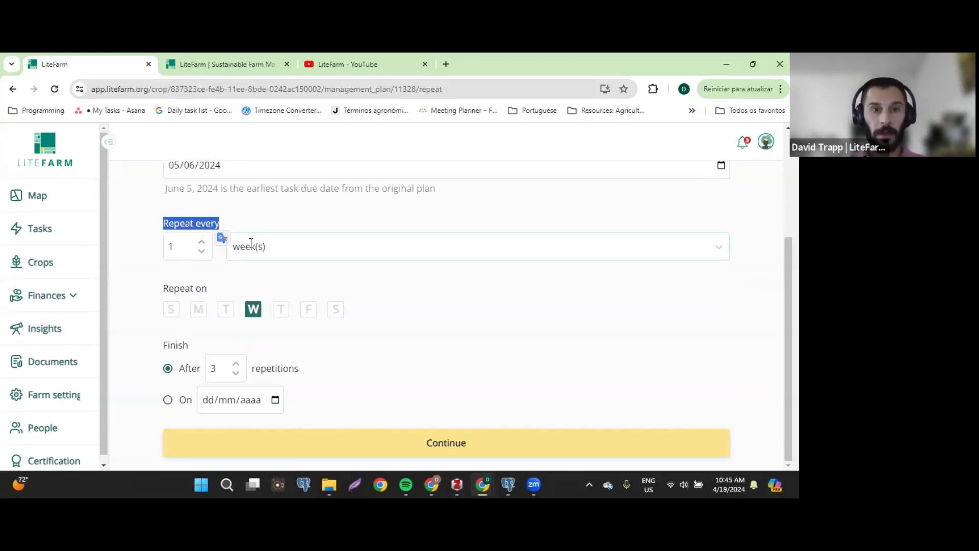
click(472, 258)
click(332, 331)
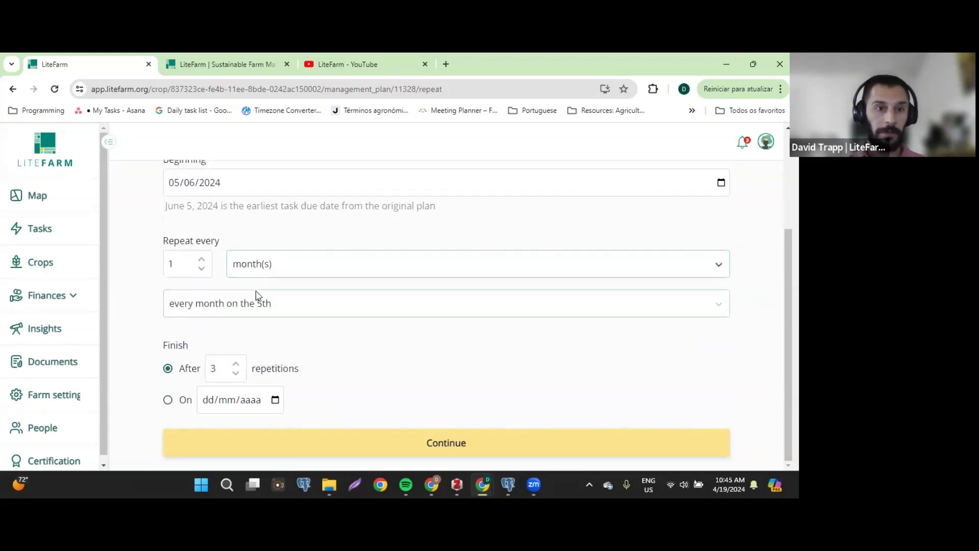
click(261, 271)
click(246, 294)
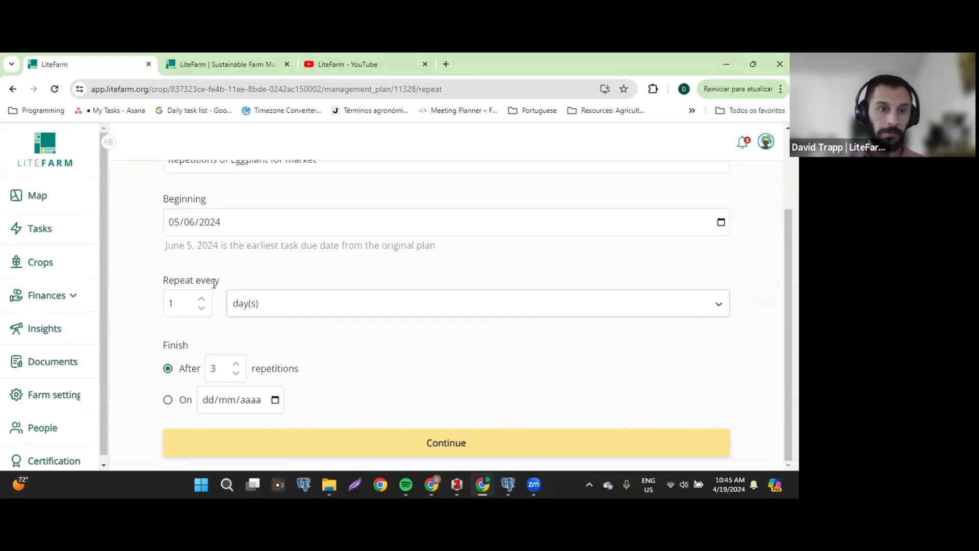
click(189, 291)
key(BackSpace)
text(14)
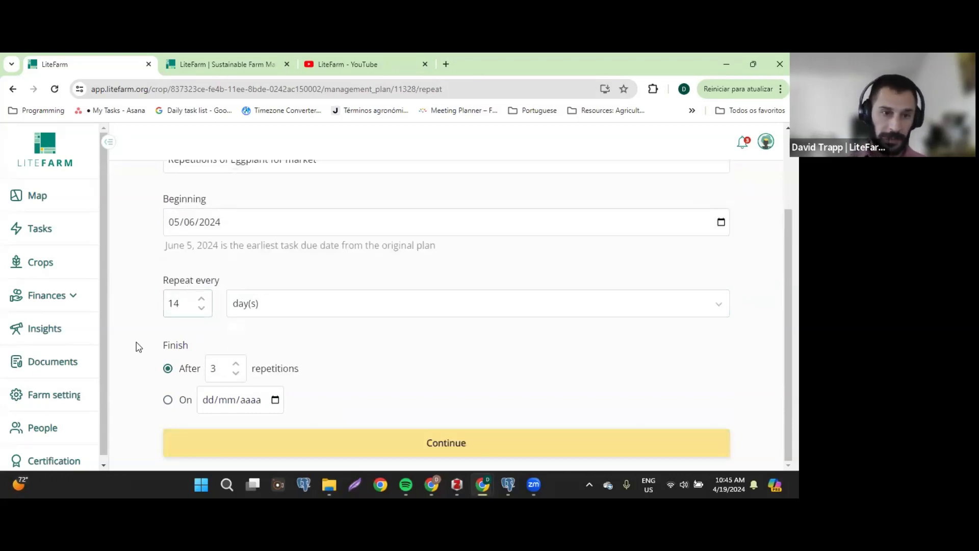
click(290, 227)
drag(166, 345, 232, 352)
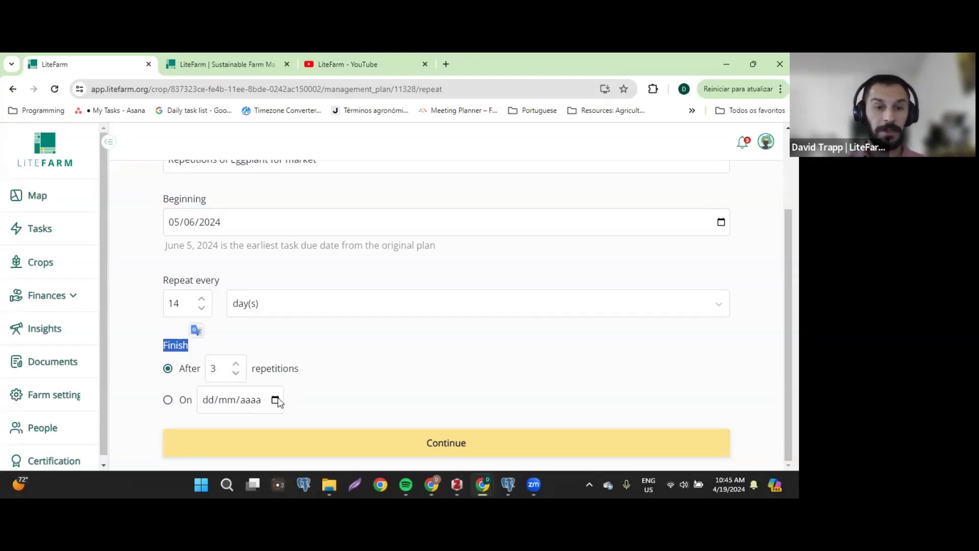
scroll(327, 375, up, 2)
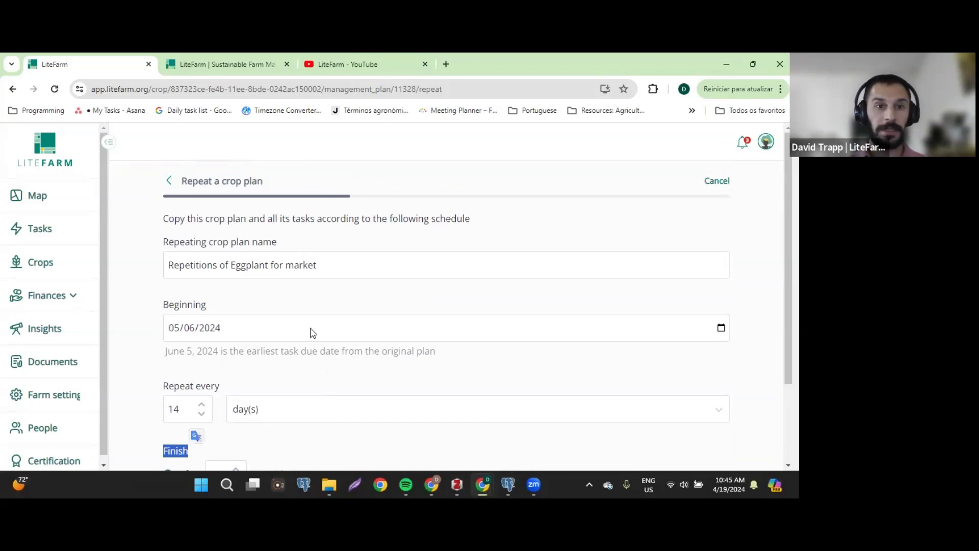
Step: Discard the crop plan repetition and review the tasks of the Eggplant for market plan
click(718, 186)
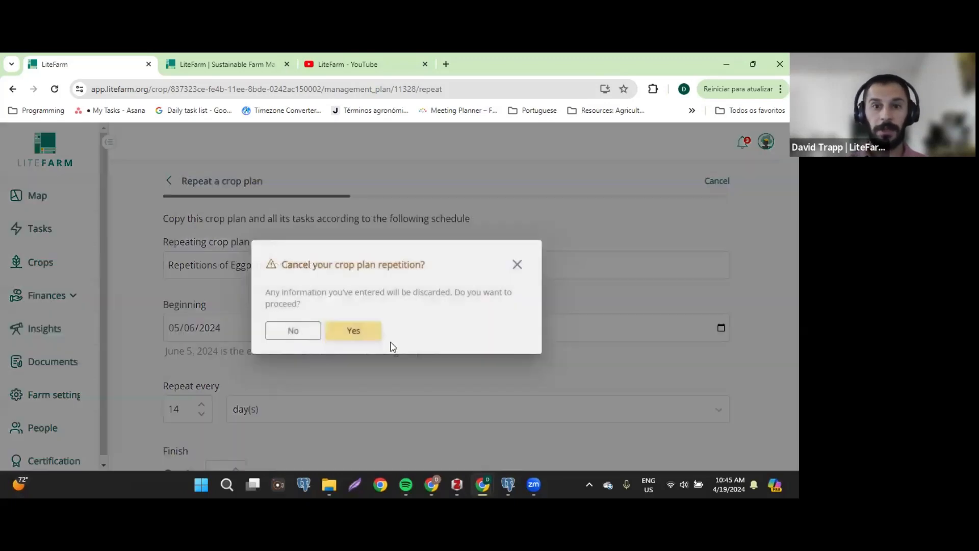
click(340, 332)
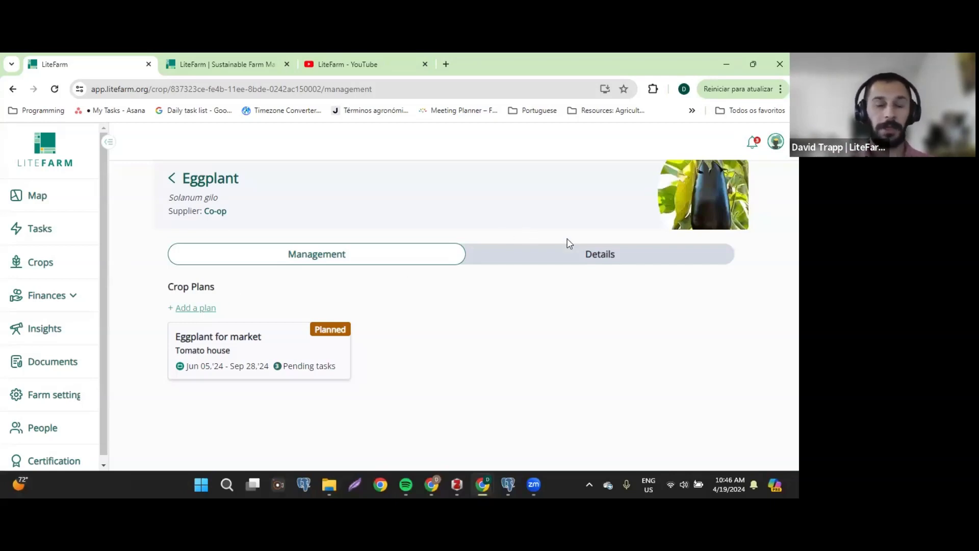
click(282, 351)
scroll(317, 313, down, 3)
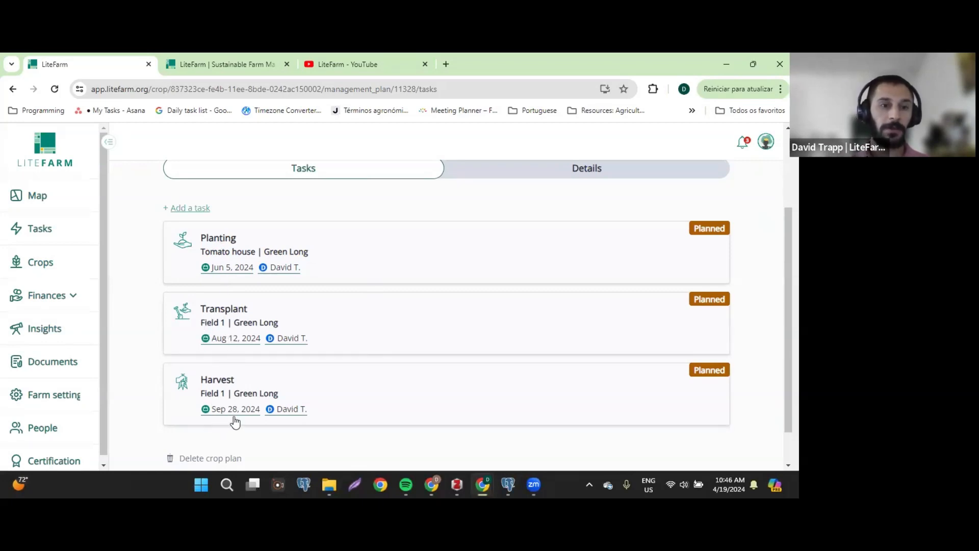
scroll(227, 286, up, 3)
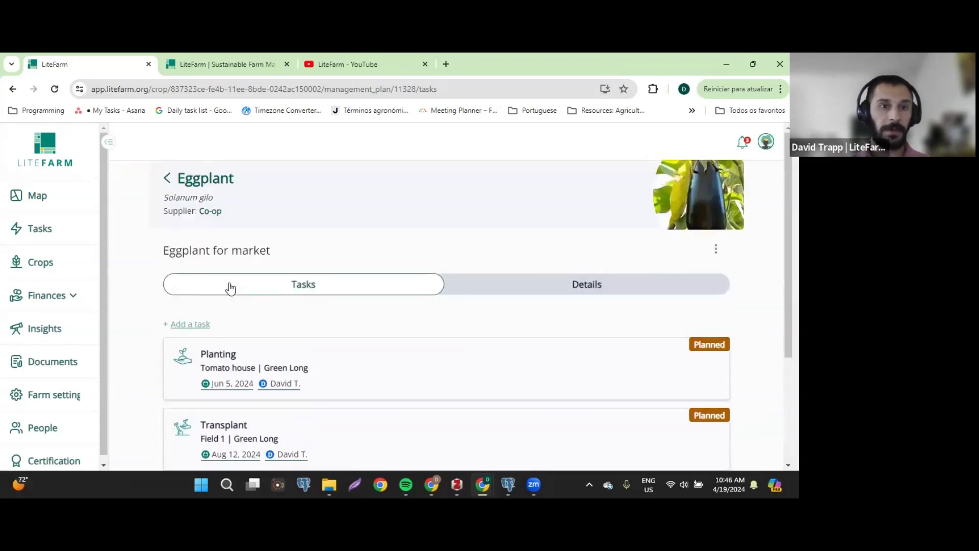
scroll(228, 278, down, 3)
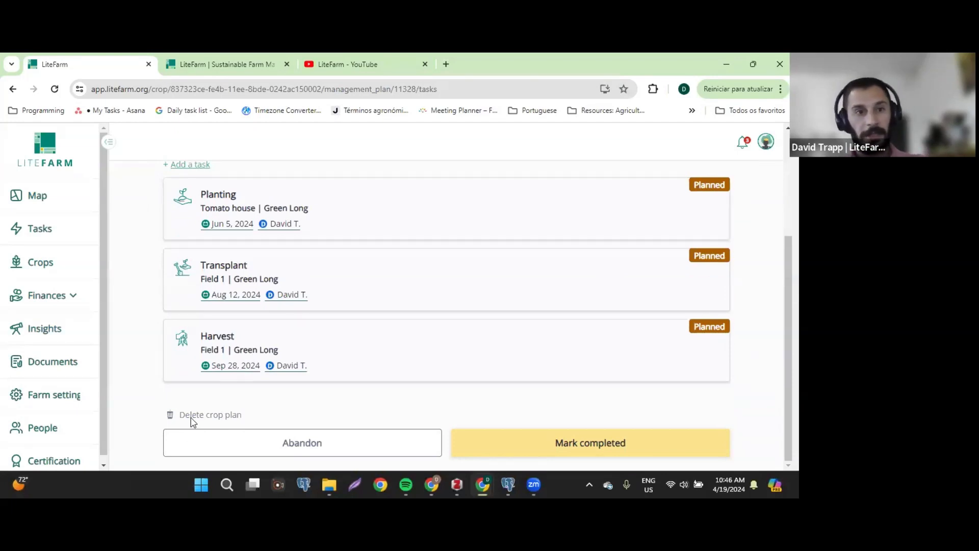
scroll(362, 241, up, 3)
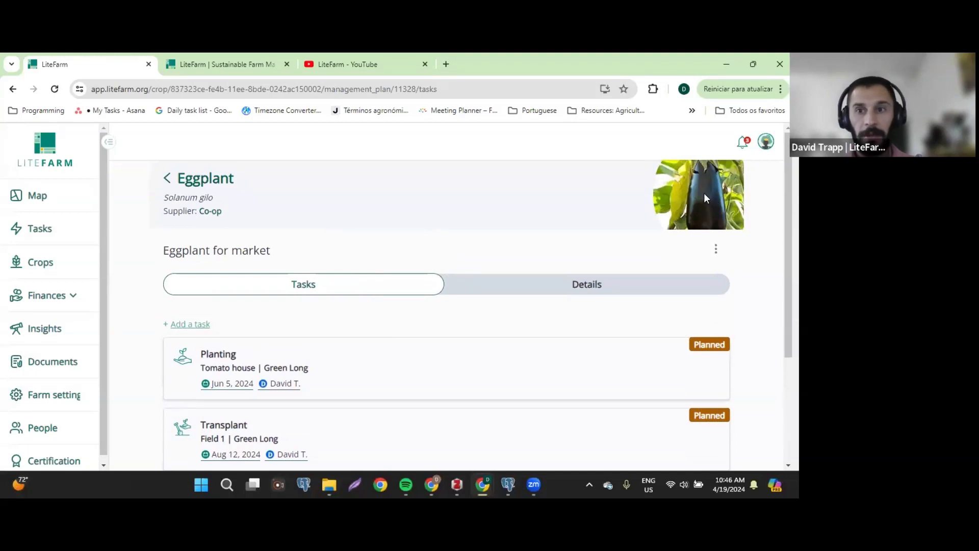
scroll(626, 217, down, 3)
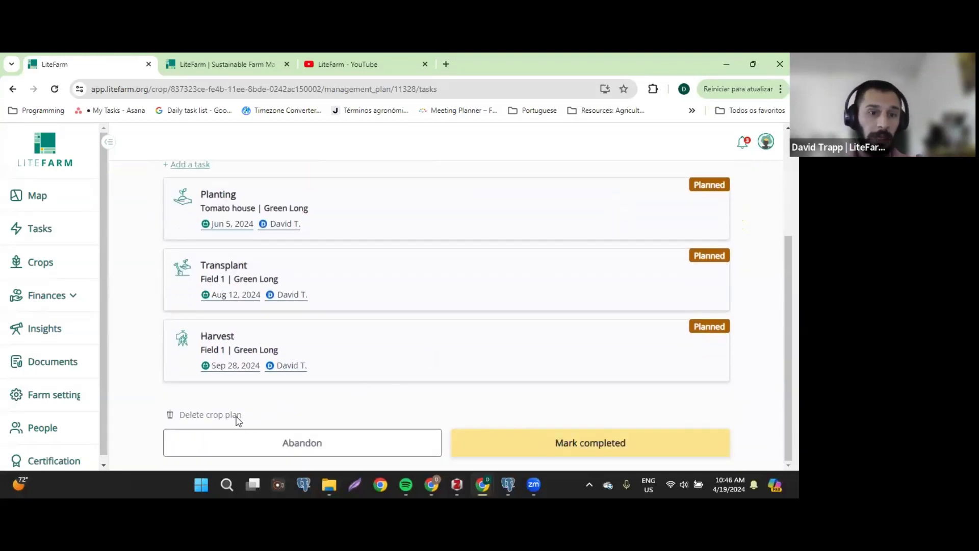
Step: Start abandoning the Eggplant for market plan, choosing Something else as the reason for abandoning
click(301, 442)
scroll(187, 289, down, 1)
scroll(194, 270, down, 1)
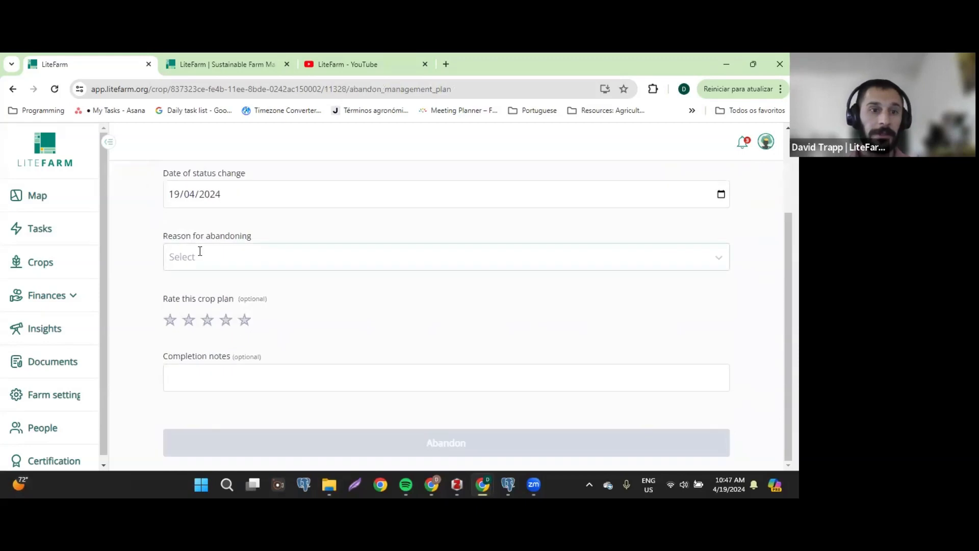
click(201, 253)
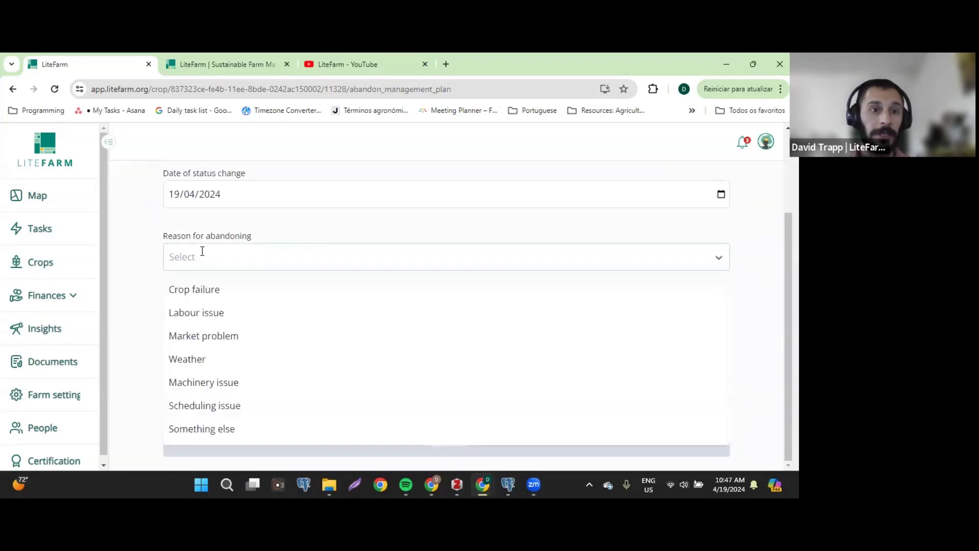
click(201, 427)
Step: Enter "Couldn't get organic seeds" as what happened, and leave the form without abandoning the plan
click(222, 290)
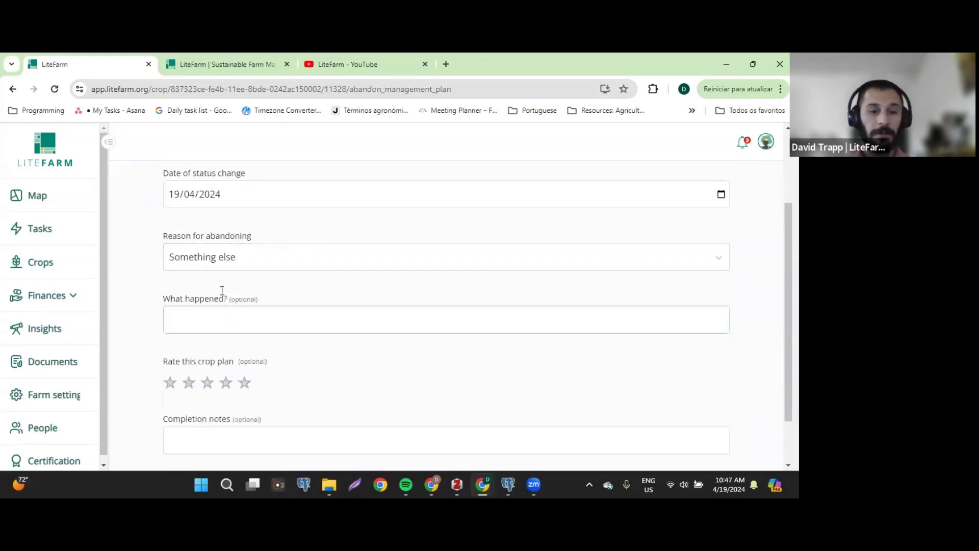
text(Couldn't s)
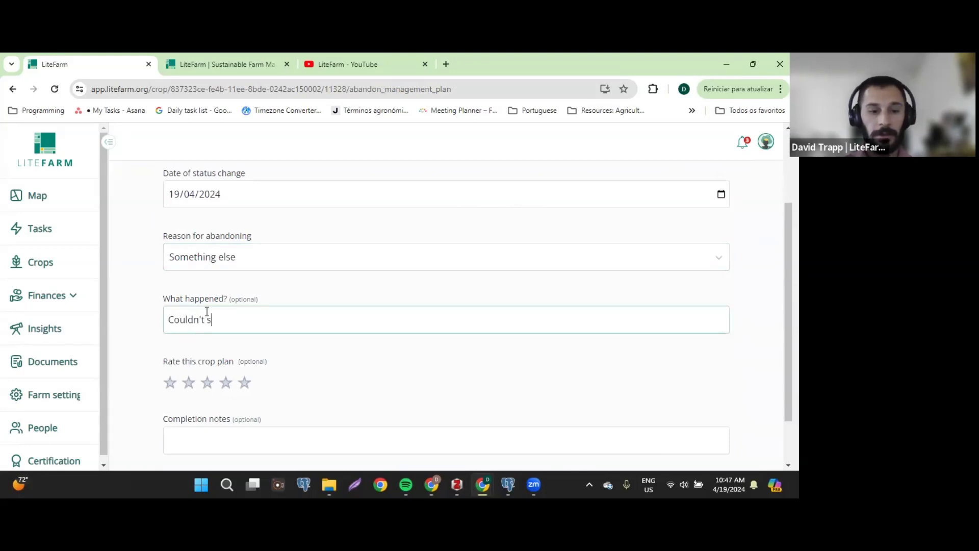
key(BackSpace)
text(get organic )
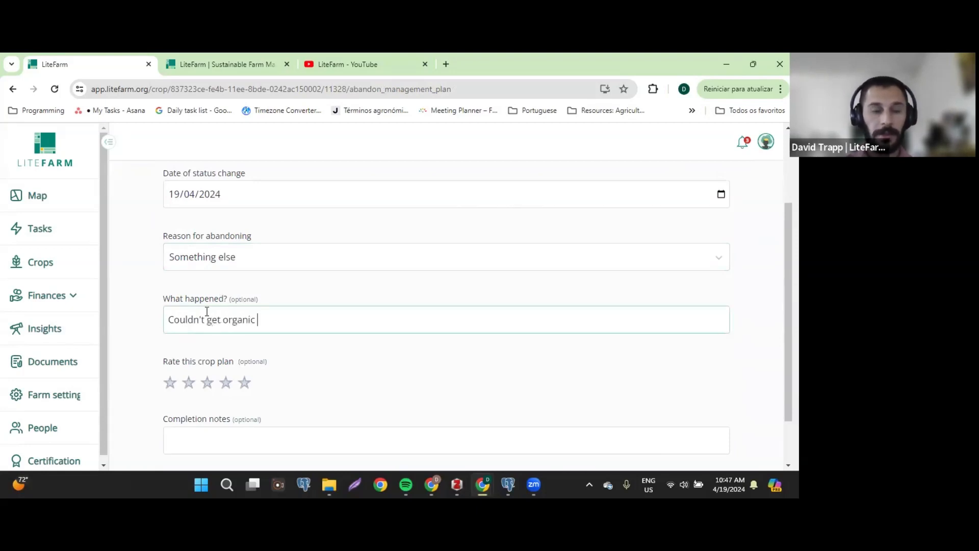
text(seeds)
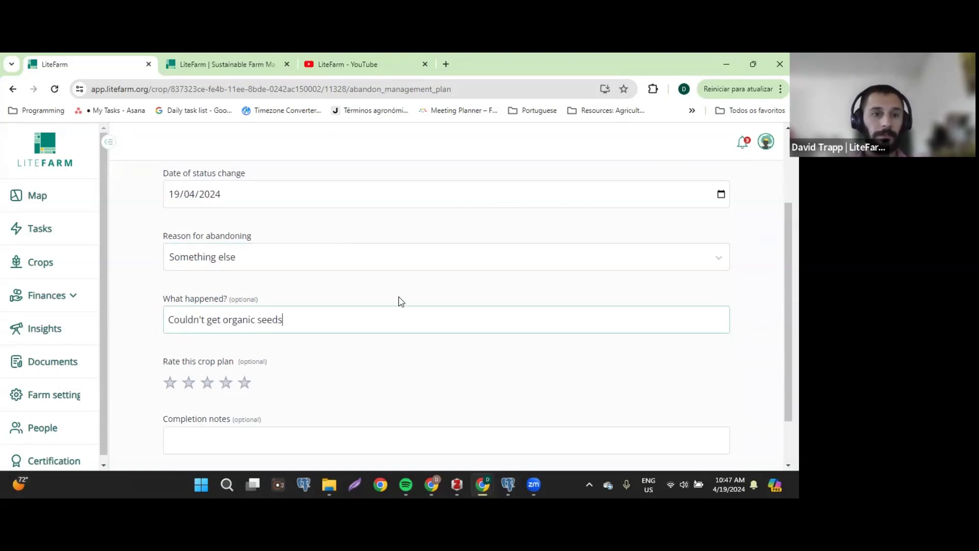
scroll(401, 301, down, 1)
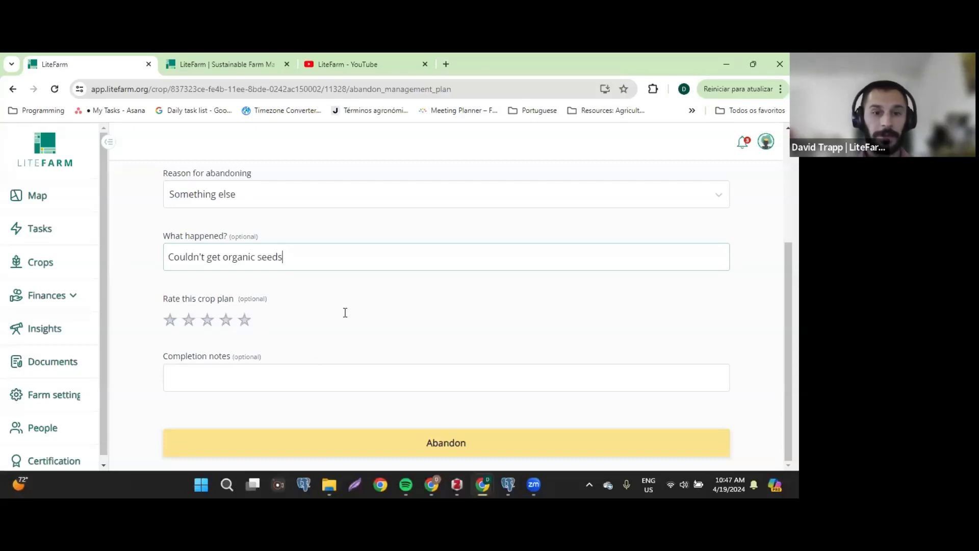
scroll(459, 434, up, 3)
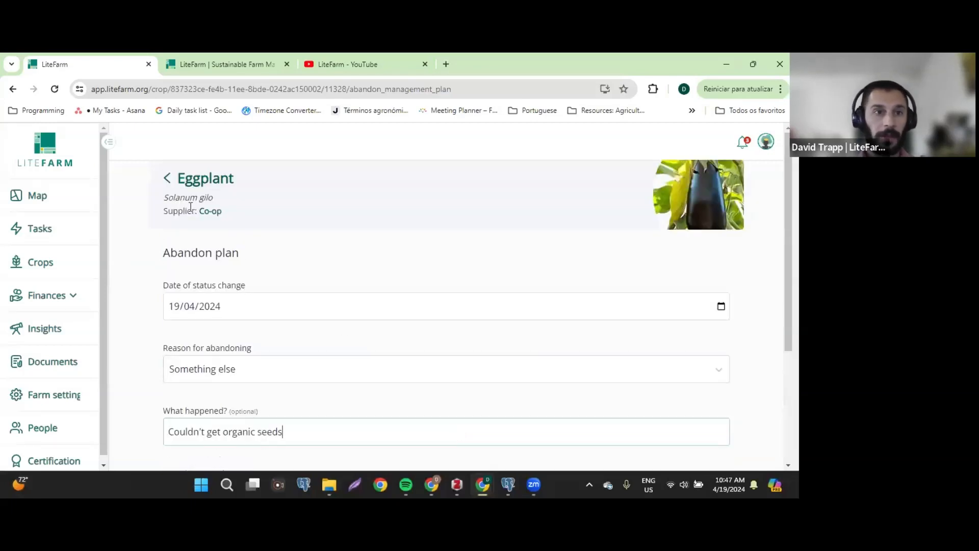
click(169, 179)
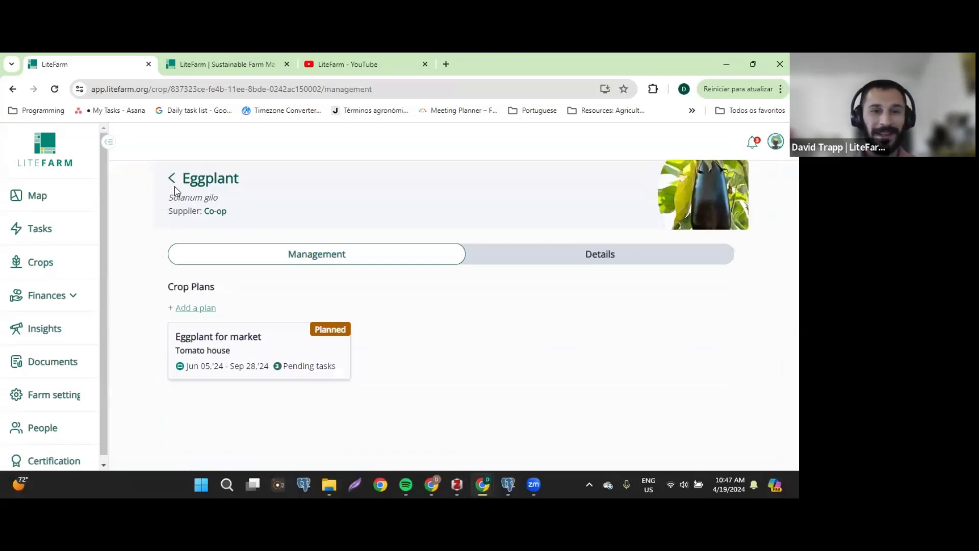
Step: Reschedule the Planting task of the Eggplant for market plan to June 11, 2024
click(260, 357)
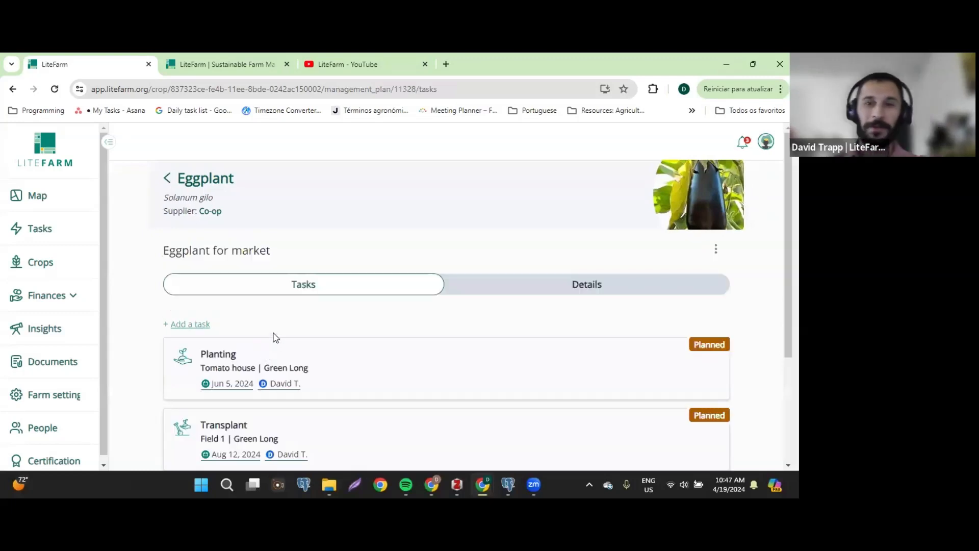
scroll(380, 311, down, 3)
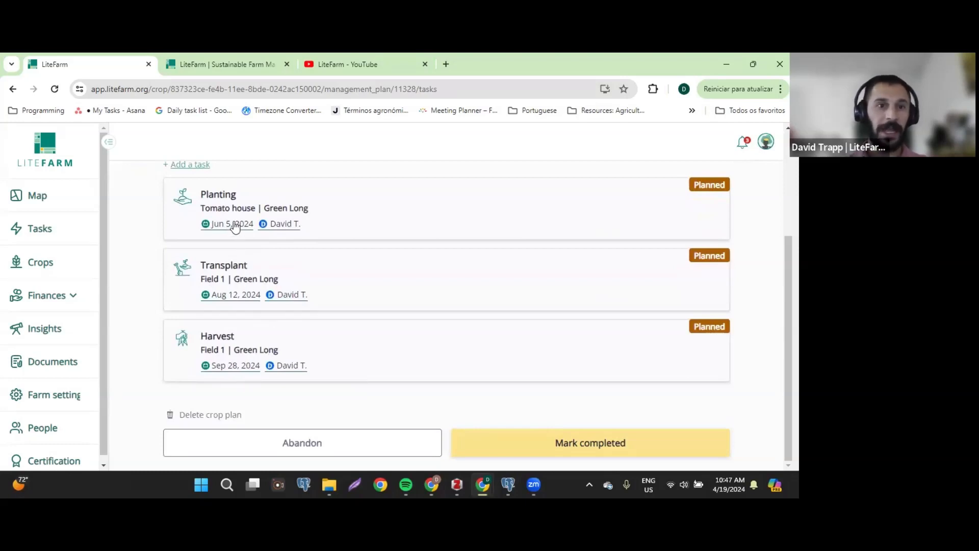
click(235, 227)
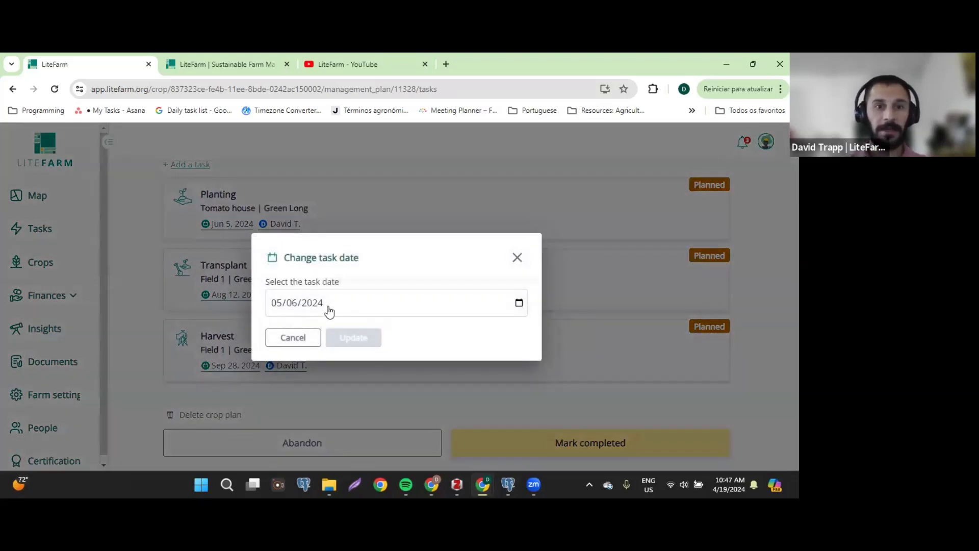
click(519, 304)
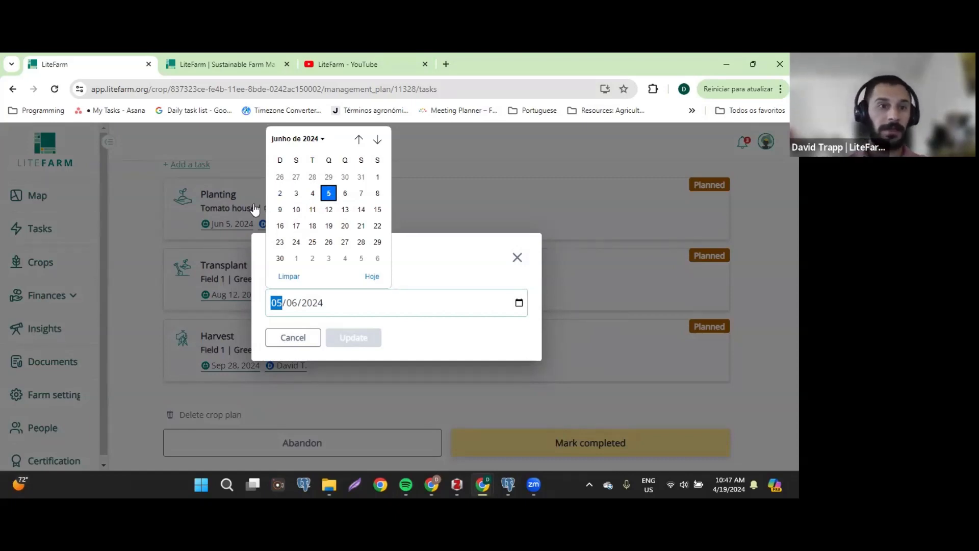
click(313, 209)
click(351, 339)
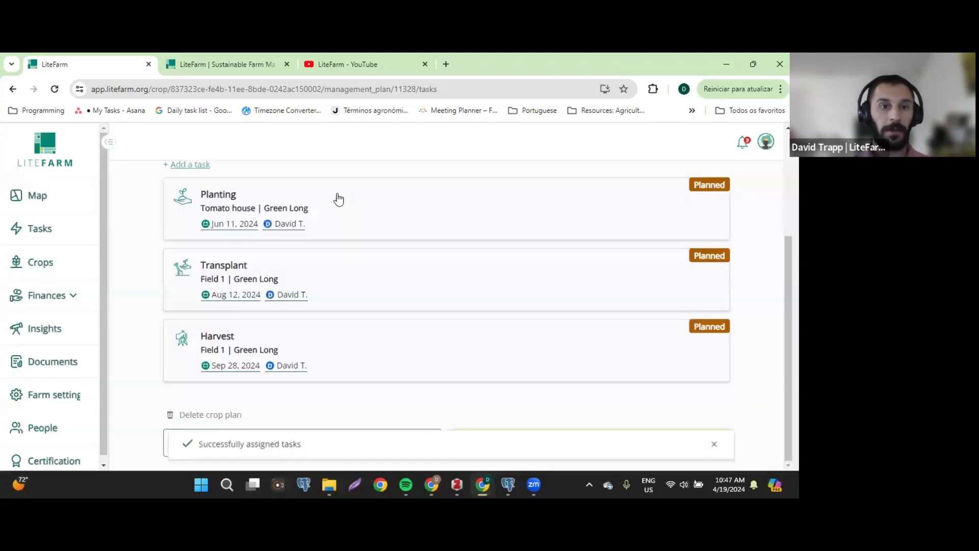
scroll(309, 219, up, 1)
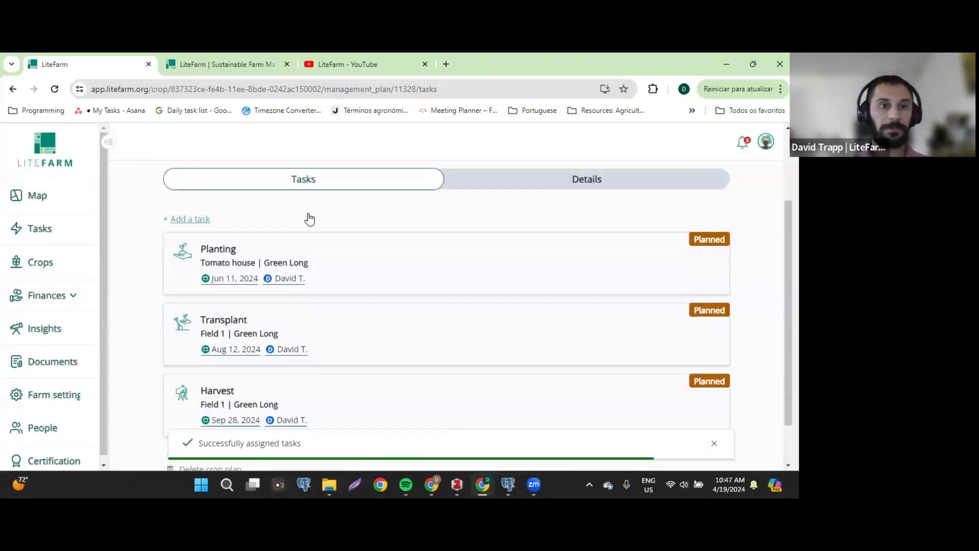
scroll(310, 218, up, 2)
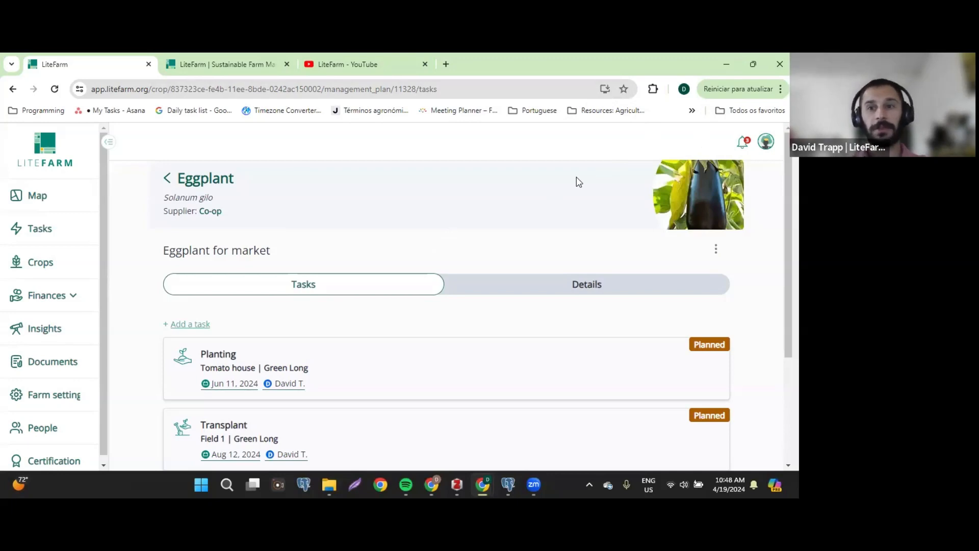
Step: Check the farm notifications for recently assigned tasks
click(743, 143)
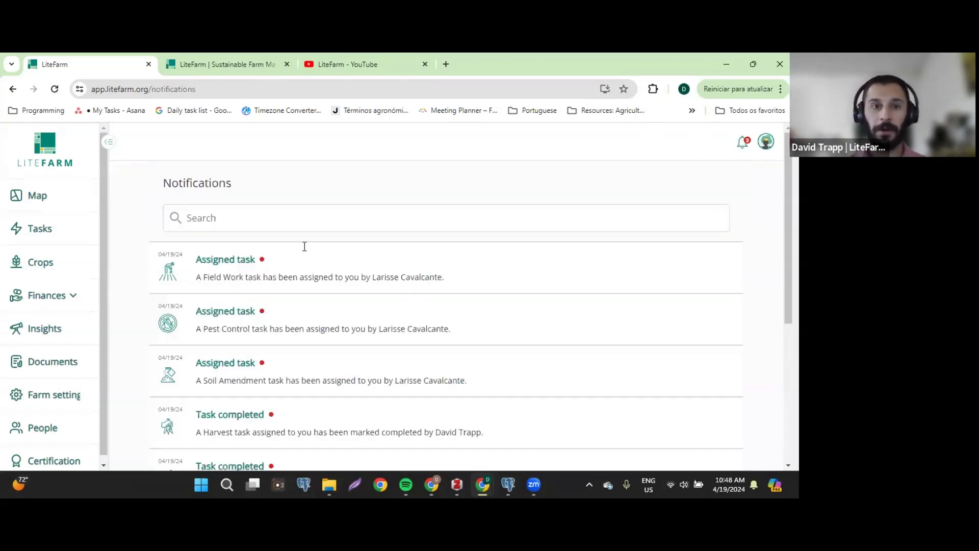
scroll(372, 324, down, 2)
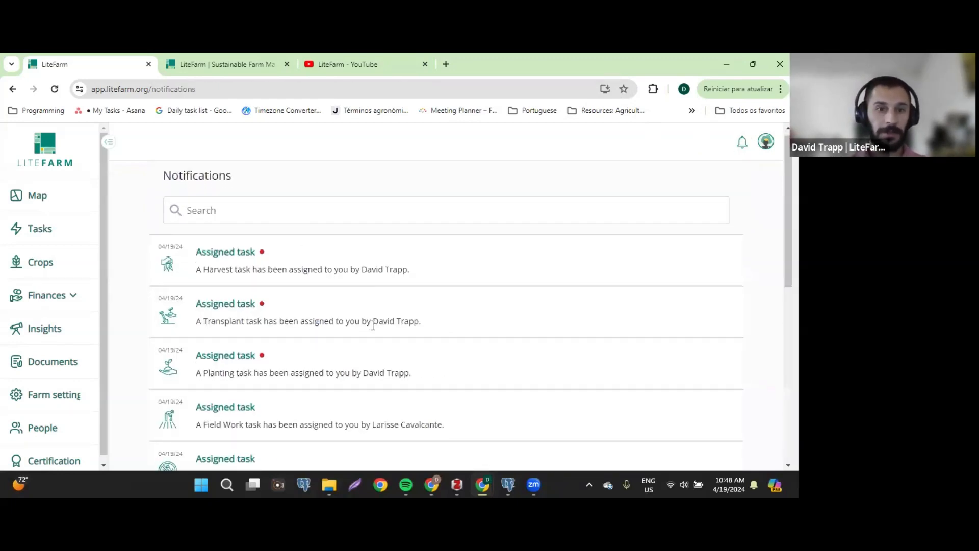
scroll(383, 236, up, 2)
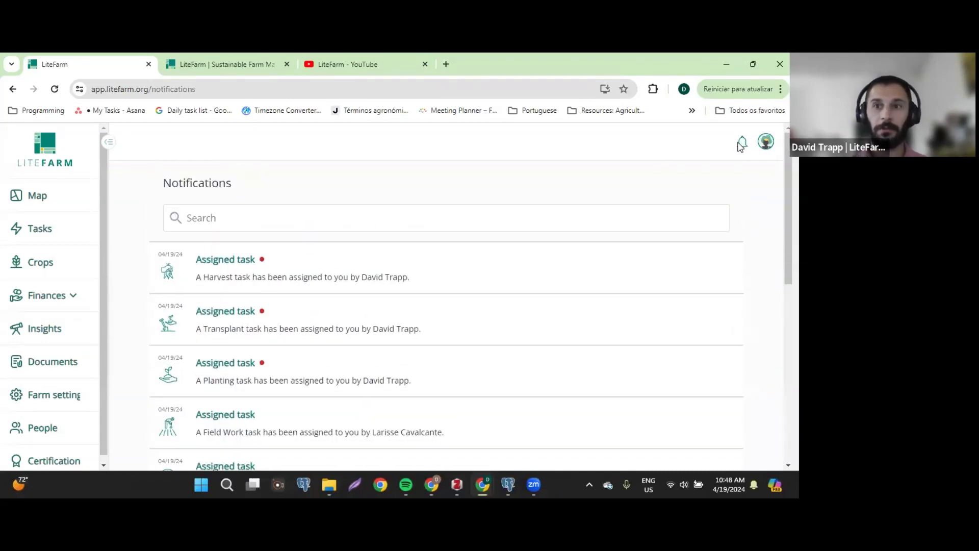
Step: Open the farm's task list, remove the assignee filter and look through the tasks of all people
click(49, 263)
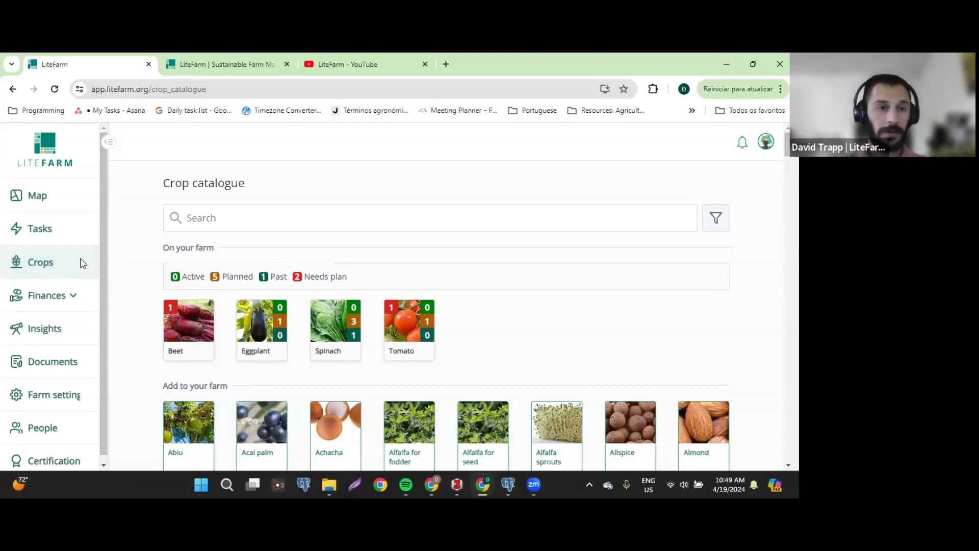
click(68, 233)
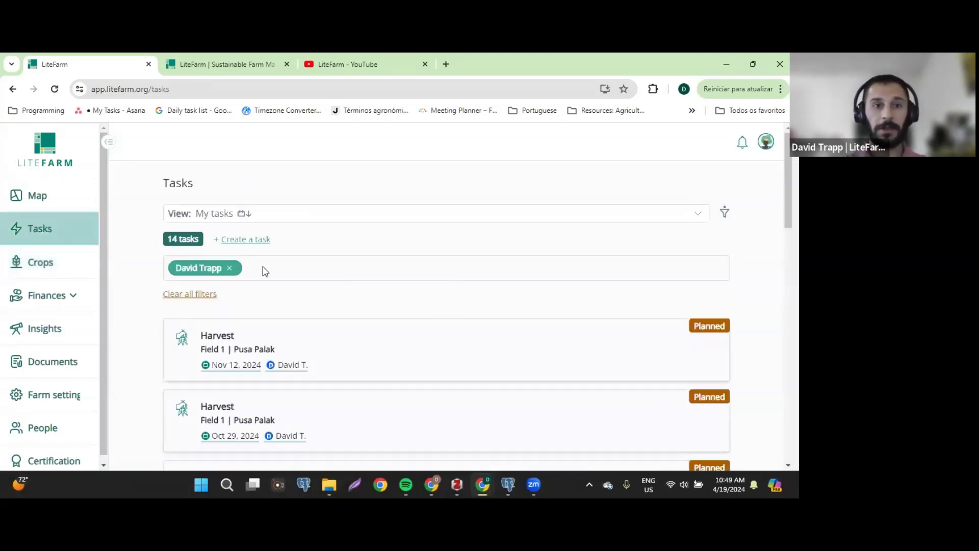
click(234, 269)
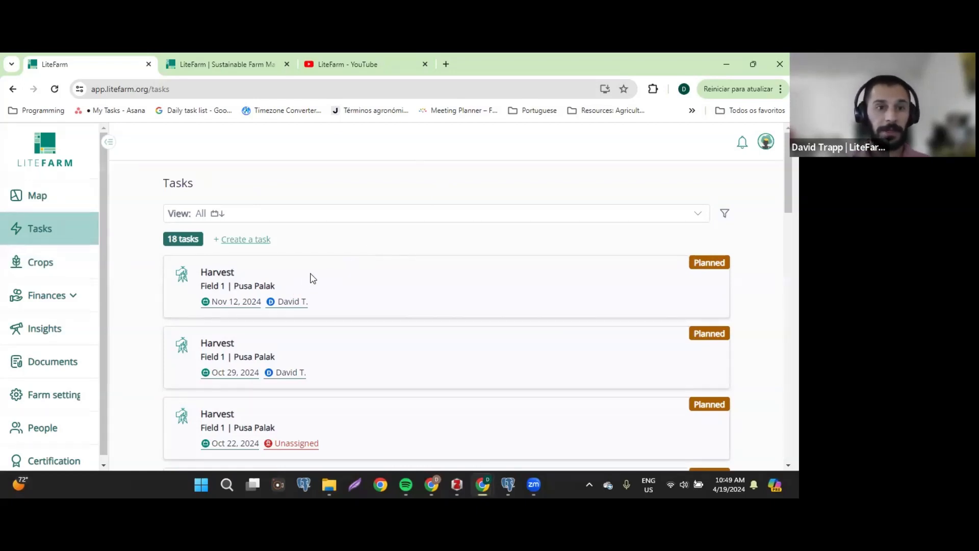
scroll(401, 299, down, 5)
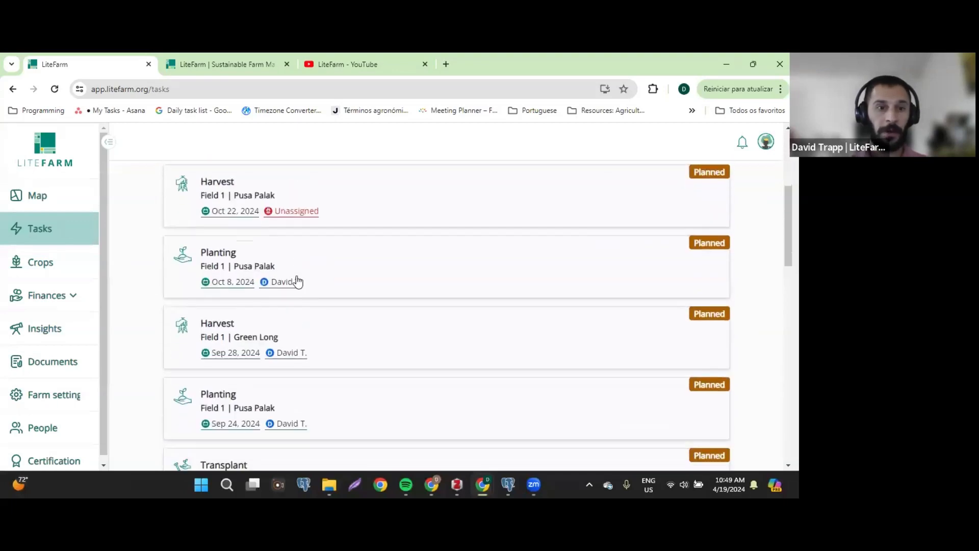
scroll(317, 247, down, 4)
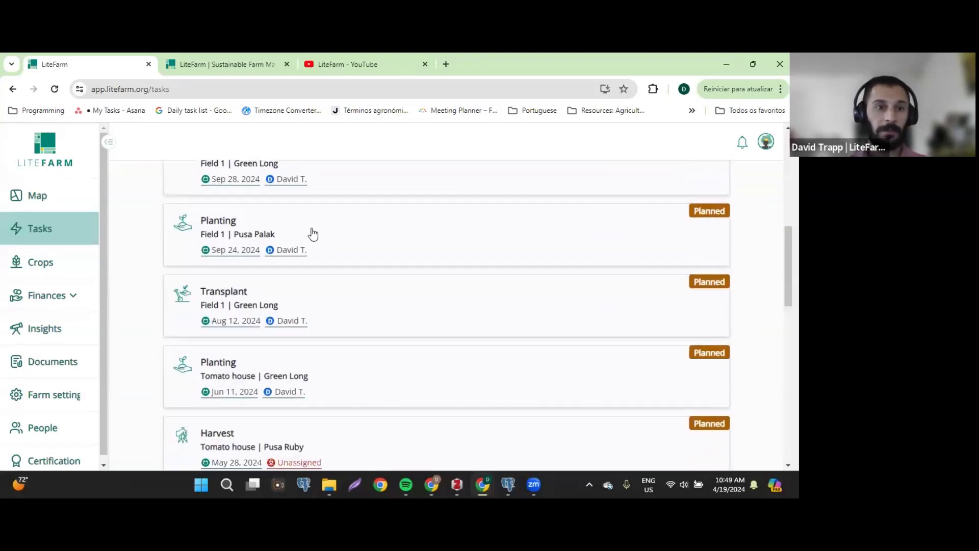
scroll(282, 337, down, 5)
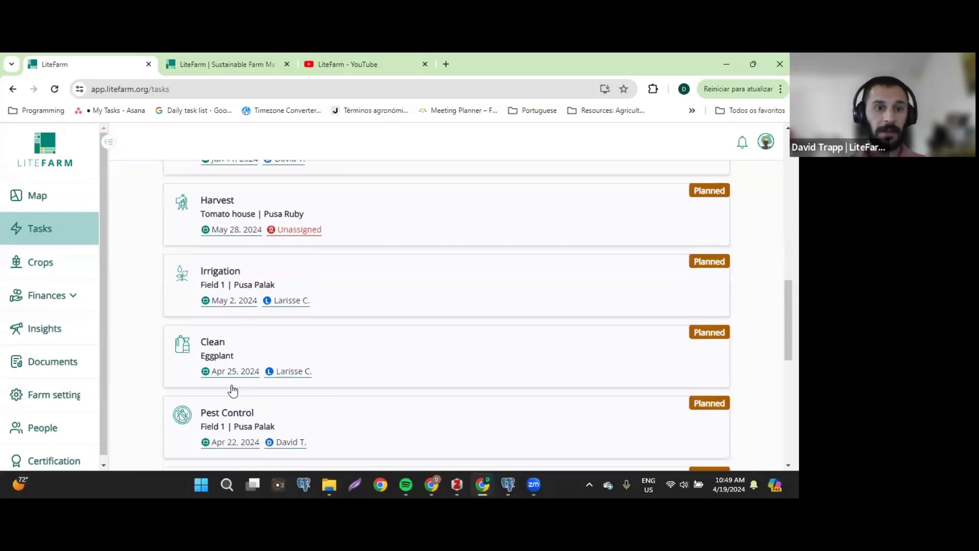
scroll(246, 388, down, 3)
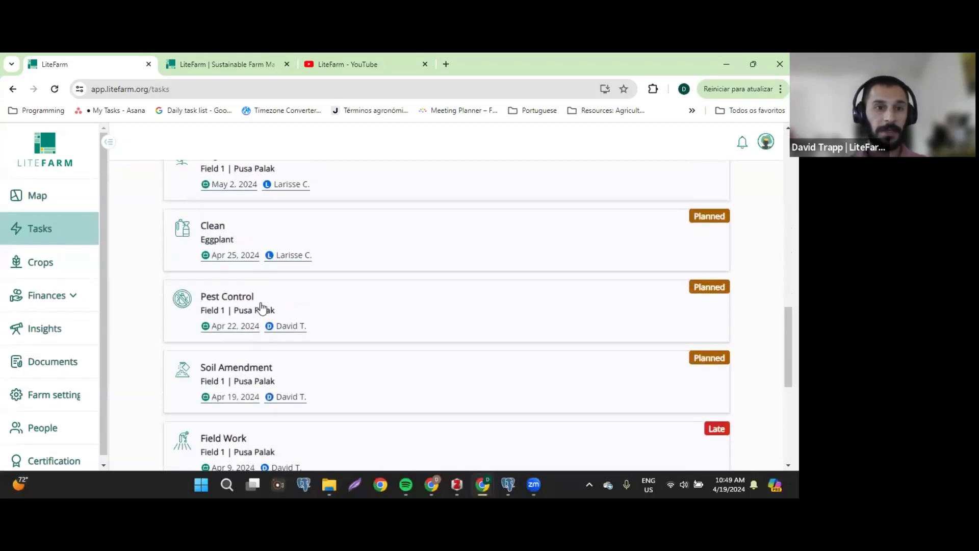
scroll(261, 307, down, 4)
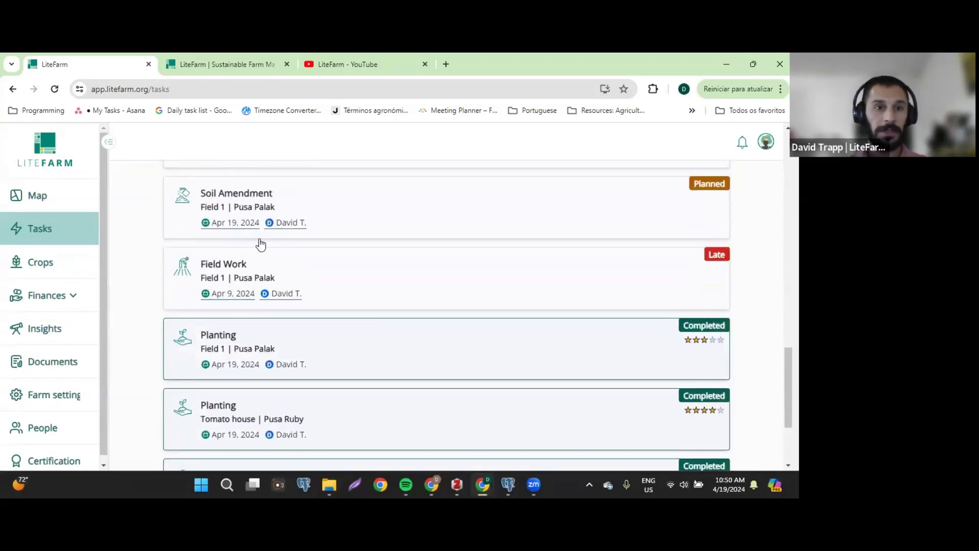
scroll(323, 280, up, 13)
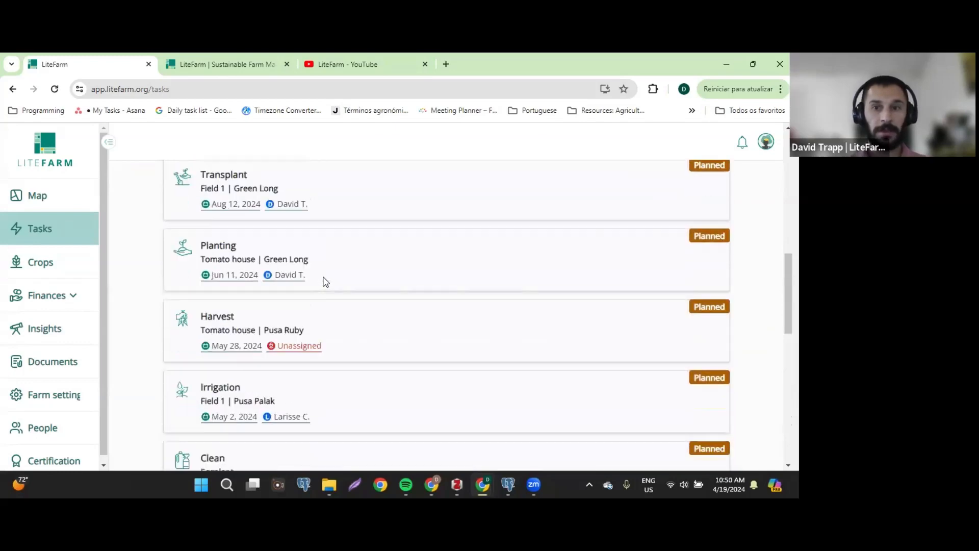
Step: Sort the farm's task list by date, oldest first, keeping the tasks of all people in view
scroll(325, 282, up, 6)
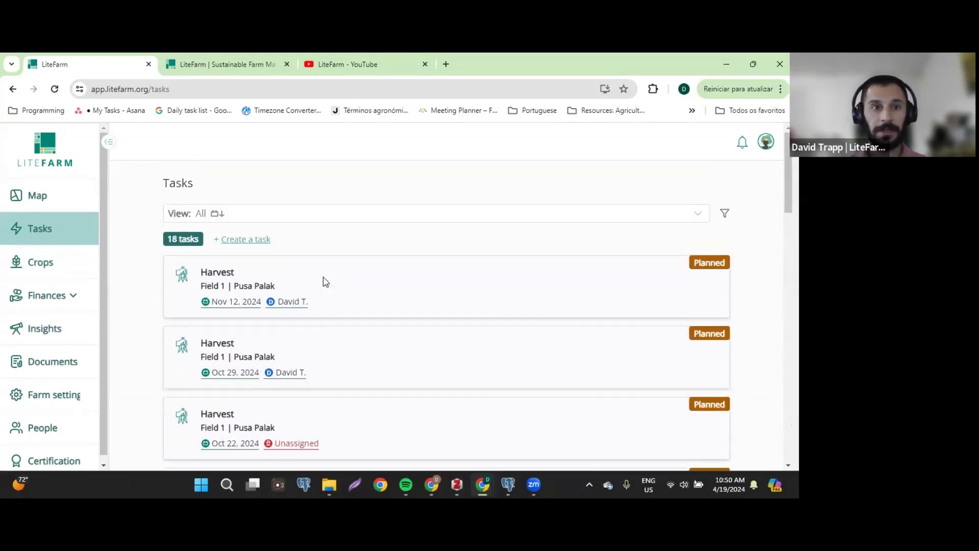
click(217, 214)
click(210, 349)
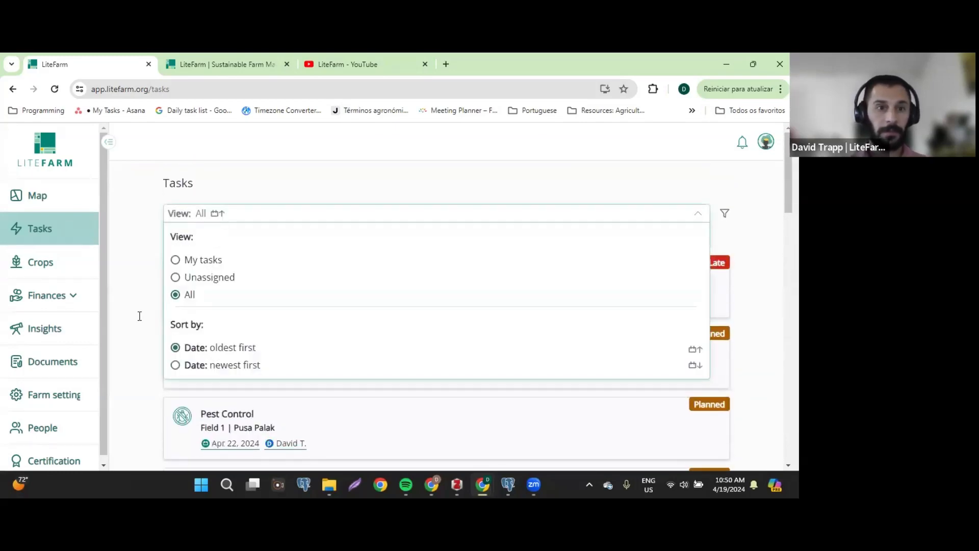
click(138, 314)
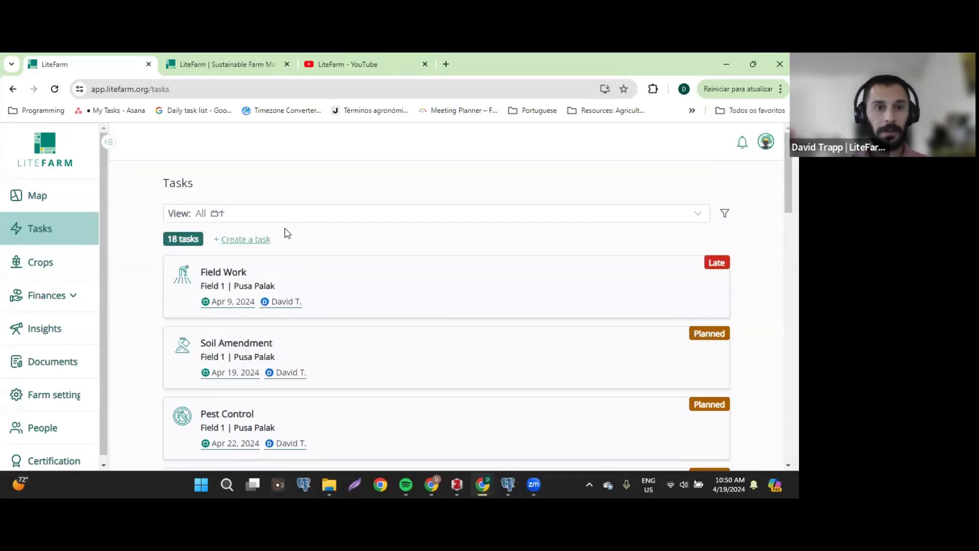
Step: Look through the available task filter options and leave the filter without applying any
click(725, 216)
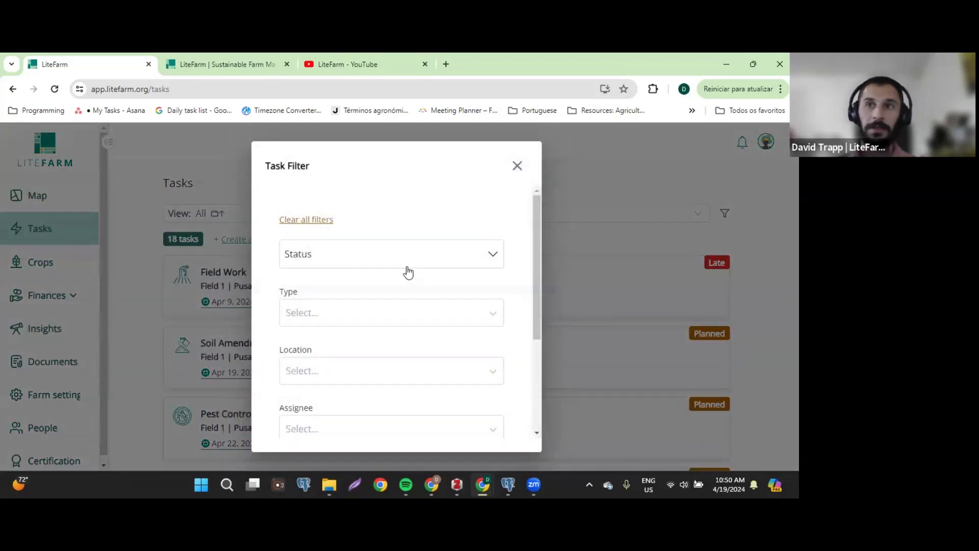
scroll(413, 272, down, 2)
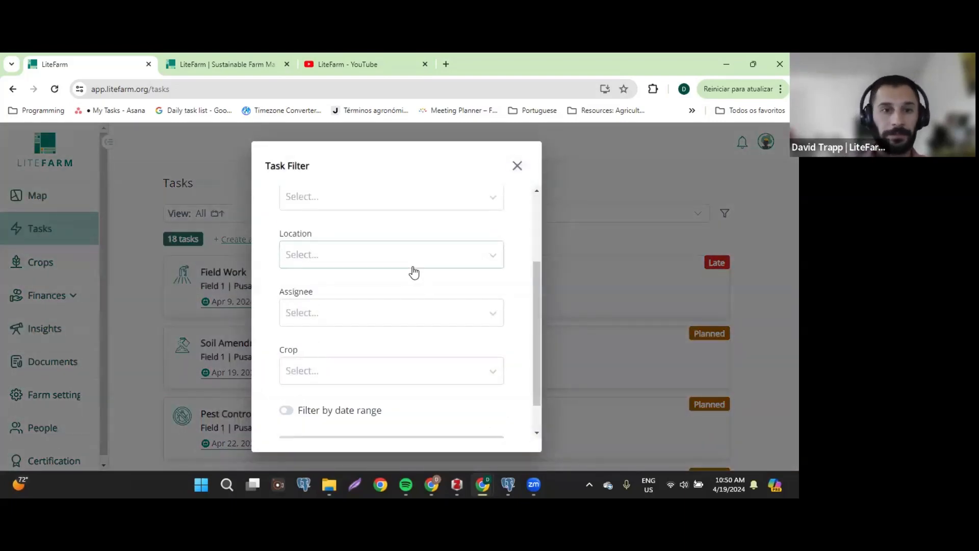
scroll(352, 357, down, 1)
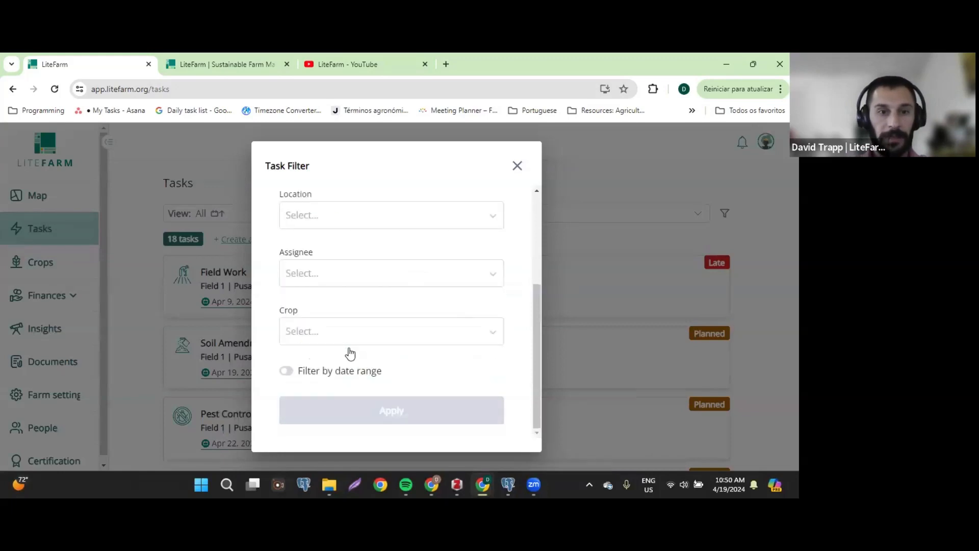
scroll(348, 345, up, 2)
scroll(349, 339, up, 2)
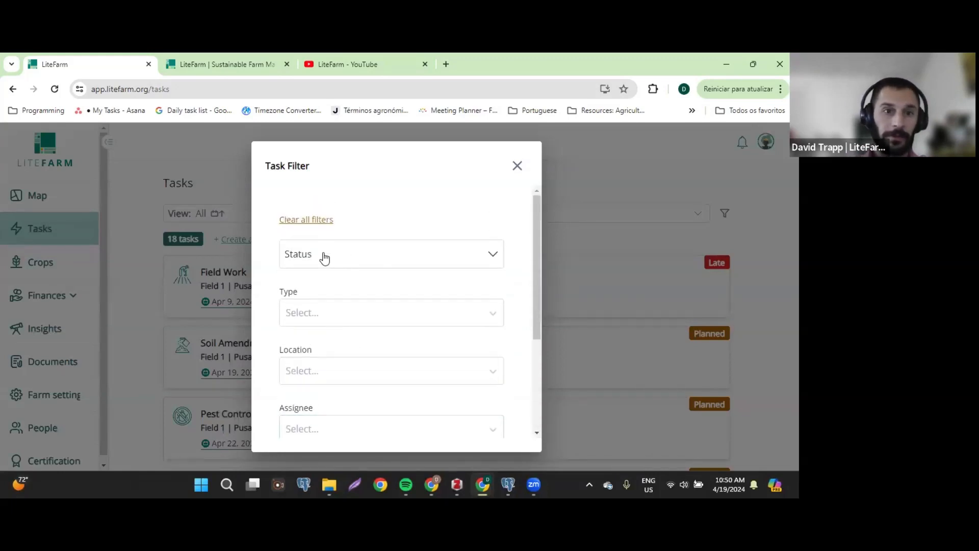
click(517, 166)
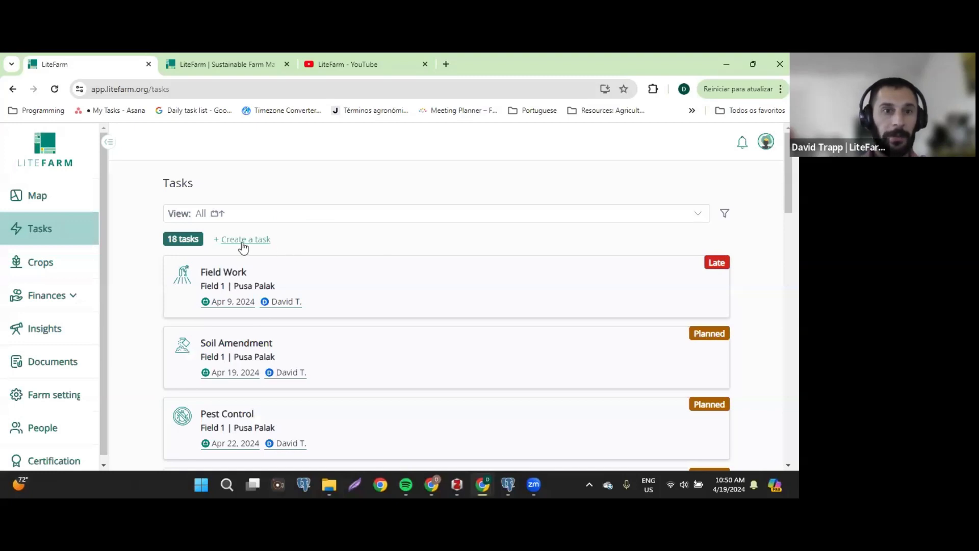
Step: Start adding a task, create a custom task type named Delivery, and return to the task type selection
click(242, 246)
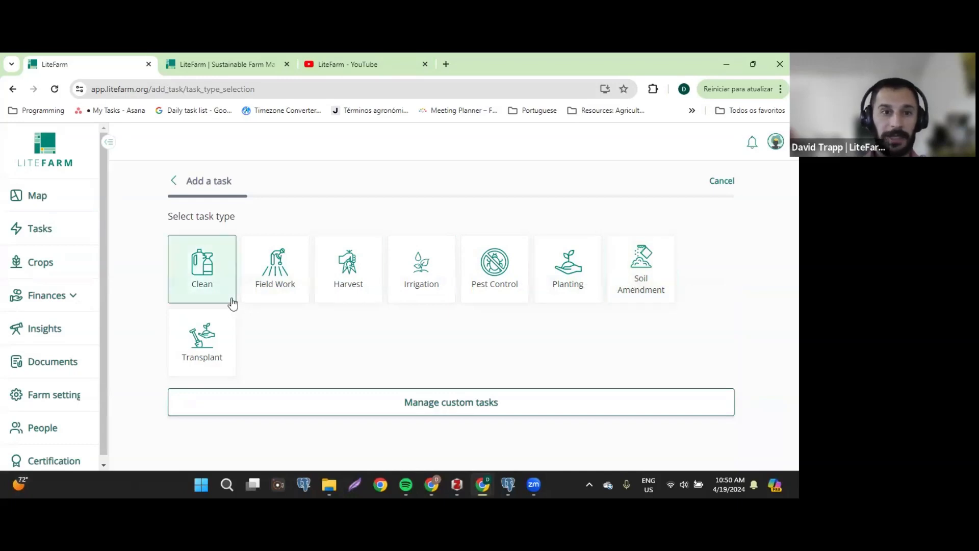
click(442, 406)
click(216, 216)
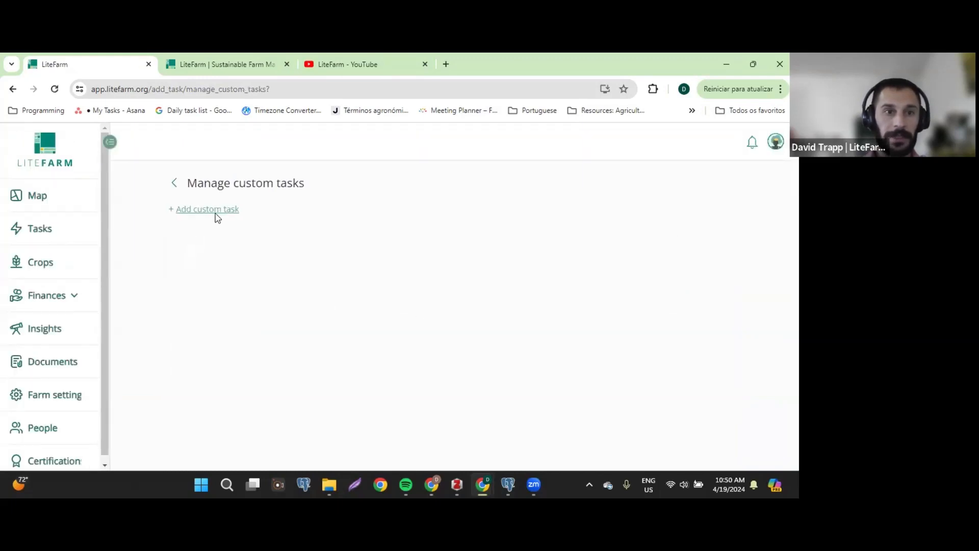
click(214, 216)
click(229, 232)
text(Delivery)
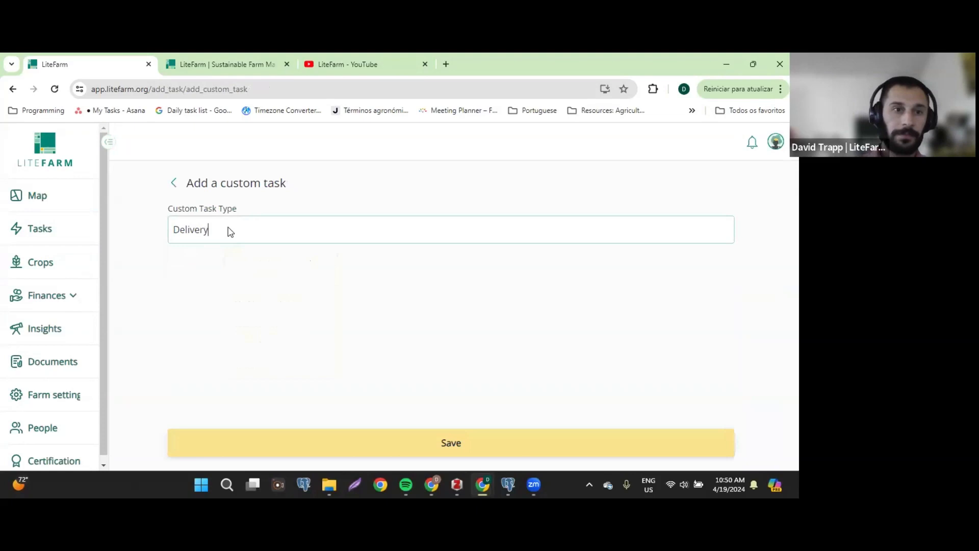
click(409, 439)
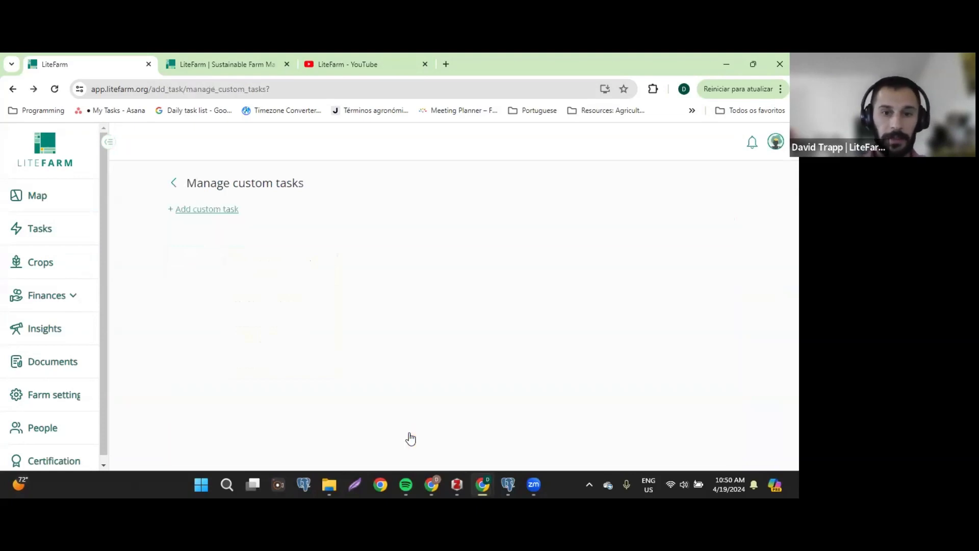
click(175, 183)
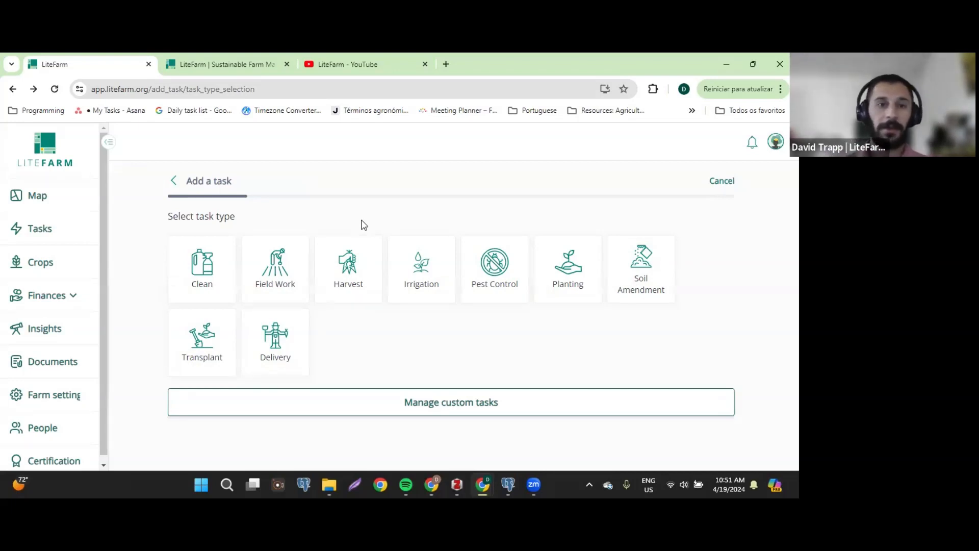
Step: Choose Irrigation as the task type and set the task date to April 24, 2024
click(421, 274)
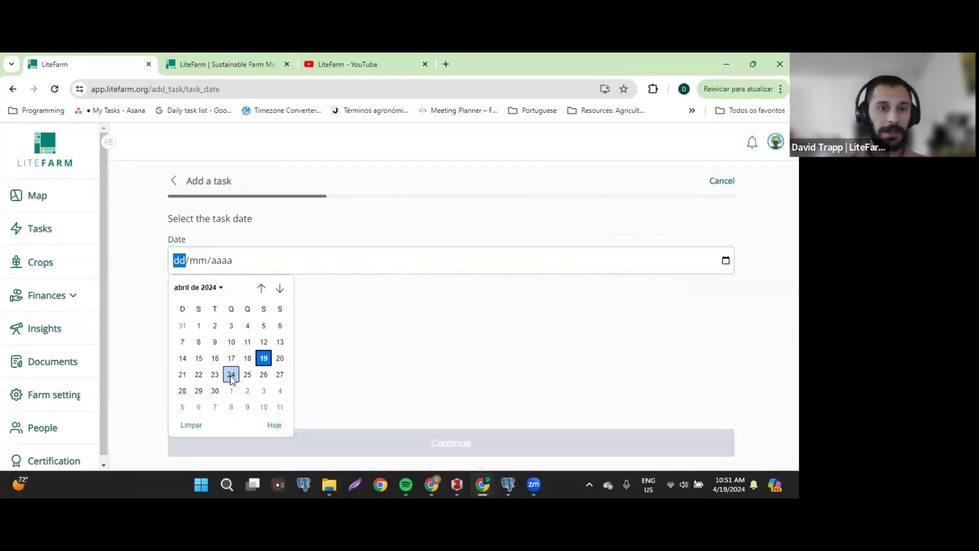
click(231, 375)
click(451, 442)
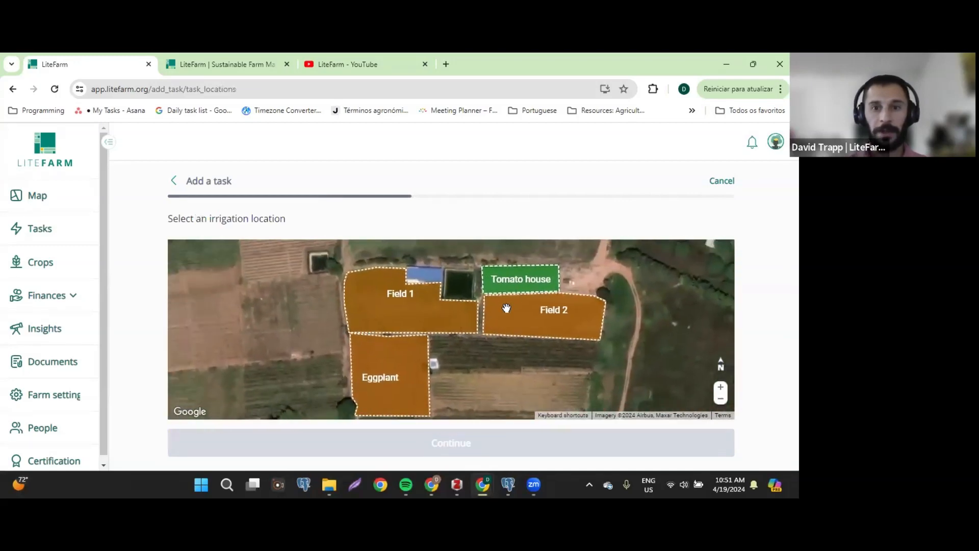
Step: Try Field 2 as the irrigation location, check it for affected crop plans, and return to the location choice
click(507, 308)
click(463, 451)
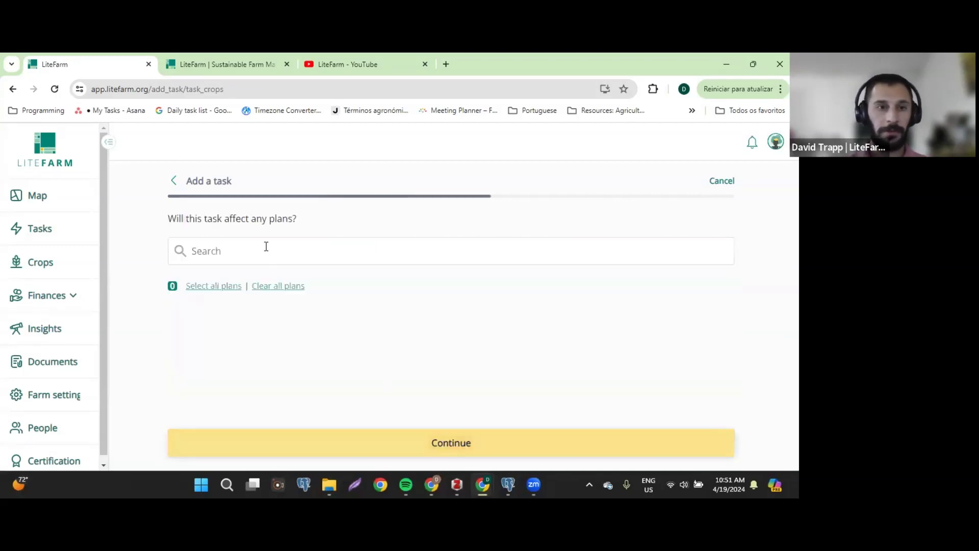
drag(195, 218, 298, 227)
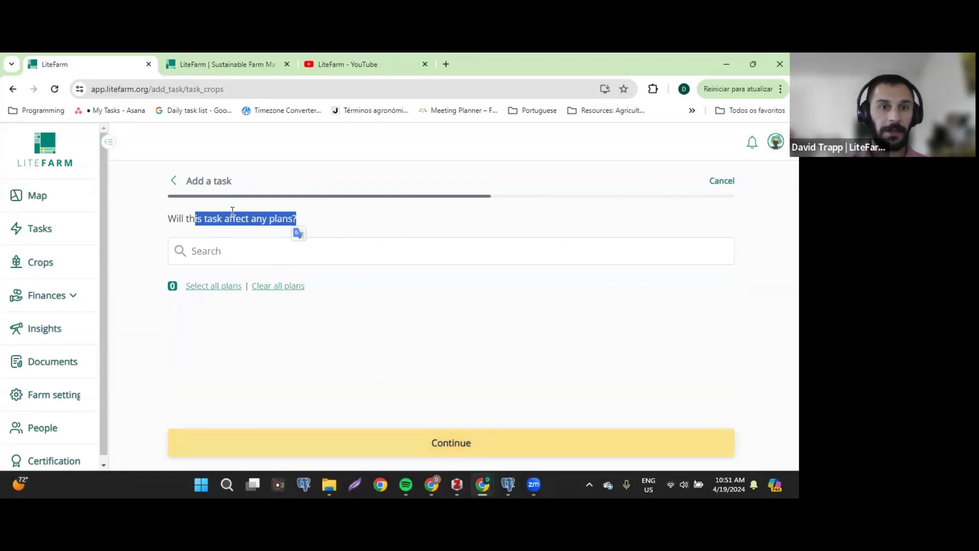
click(174, 181)
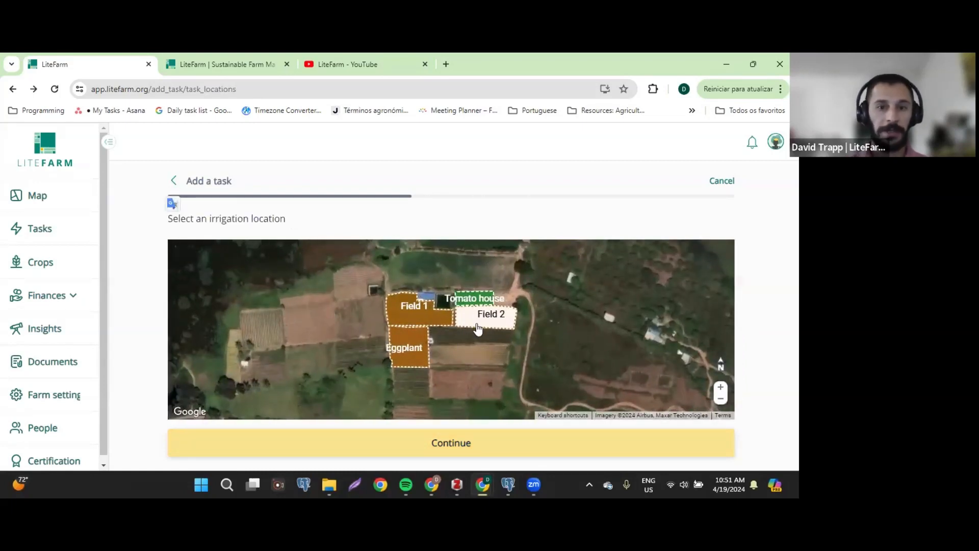
click(462, 434)
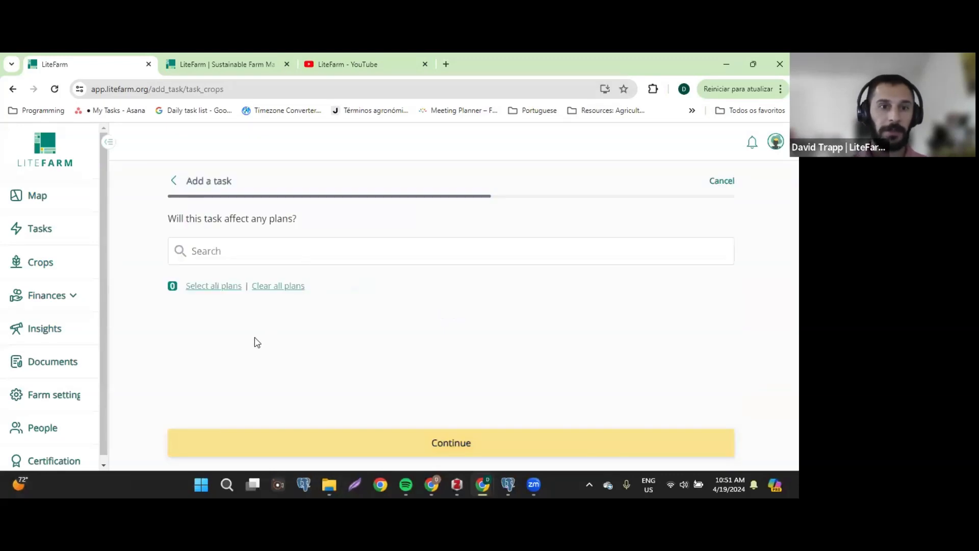
click(175, 181)
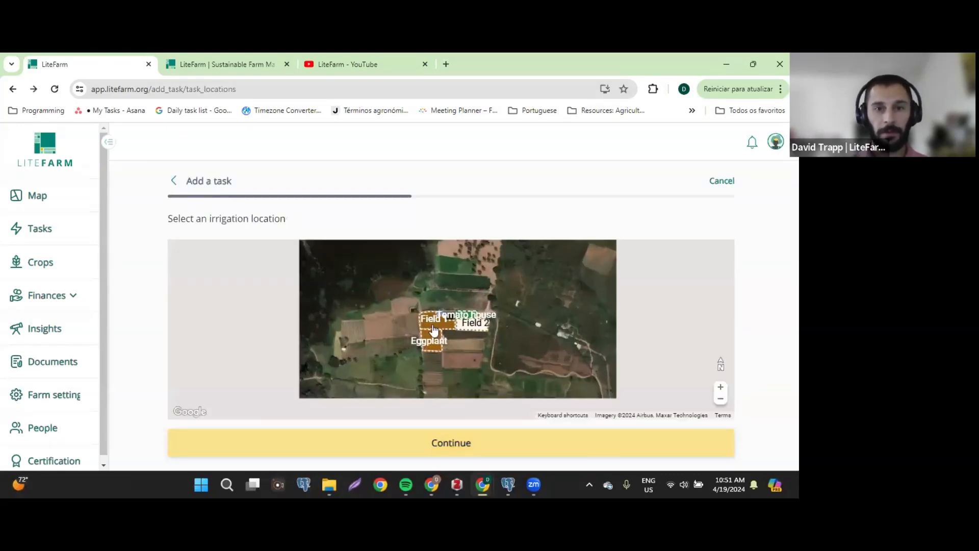
Step: Use Field 1 as the irrigation location and select its active Pusa Palak spinach plan as affected by the task
click(454, 451)
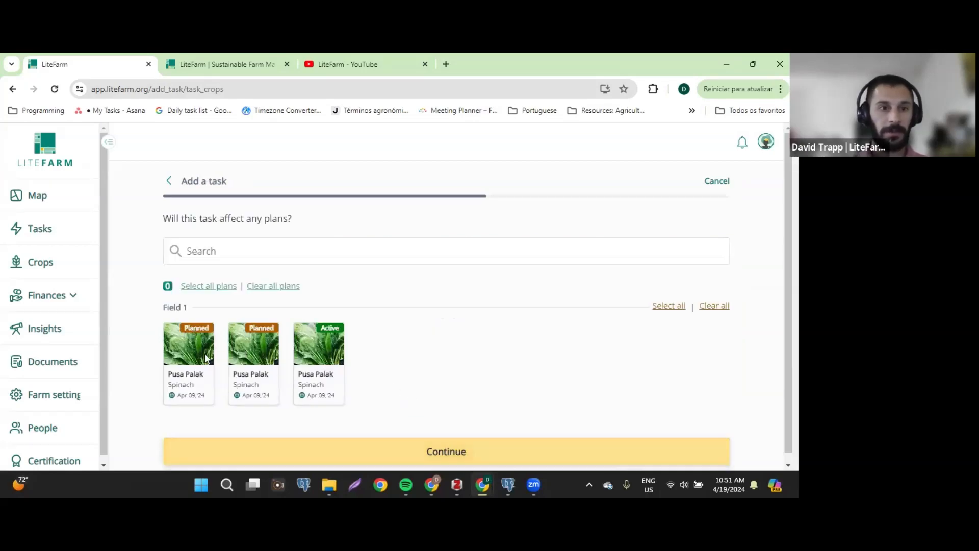
click(301, 378)
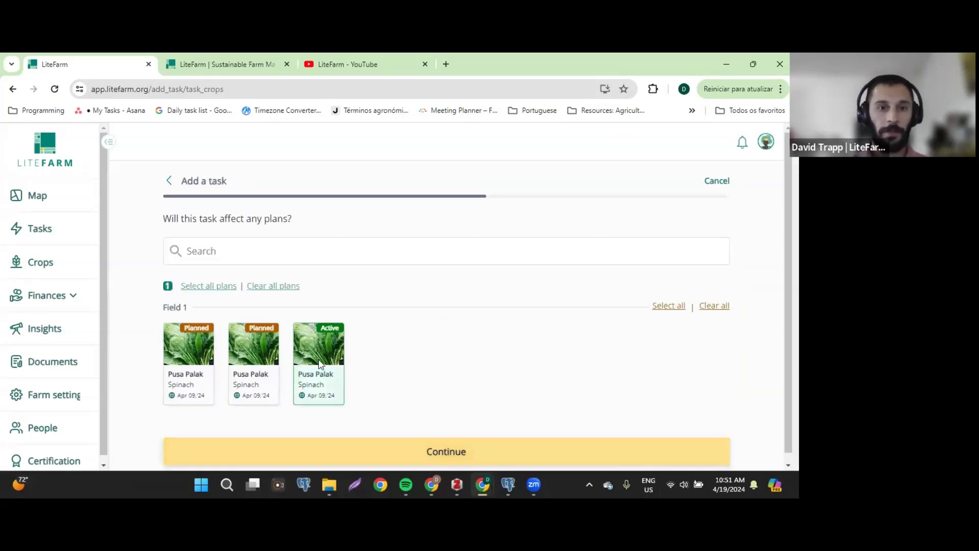
click(426, 459)
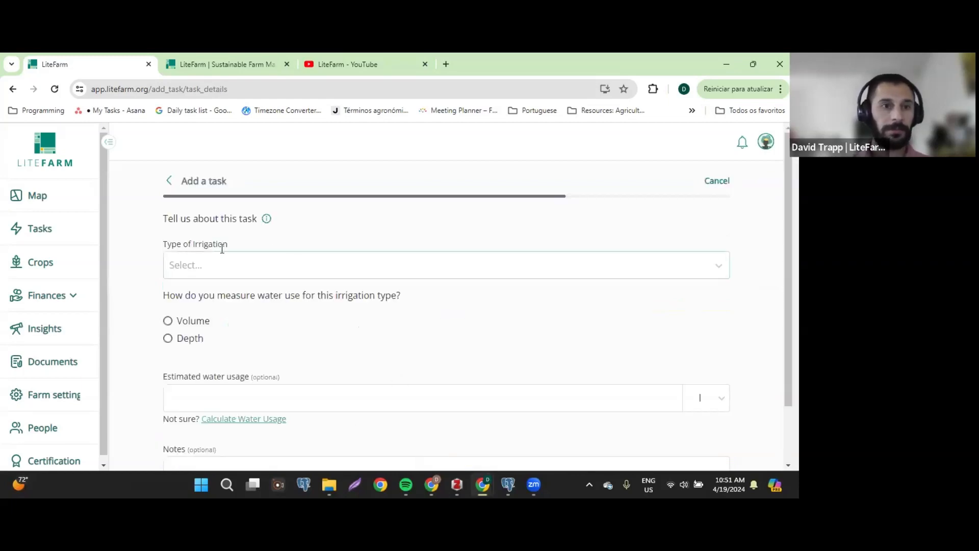
Step: Set the type of irrigation to Drip in the task details
click(202, 269)
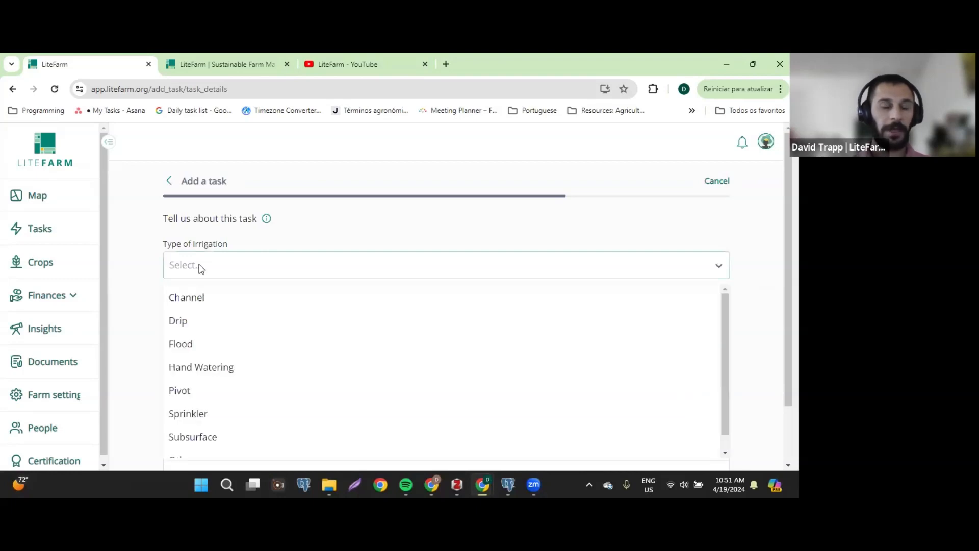
click(202, 328)
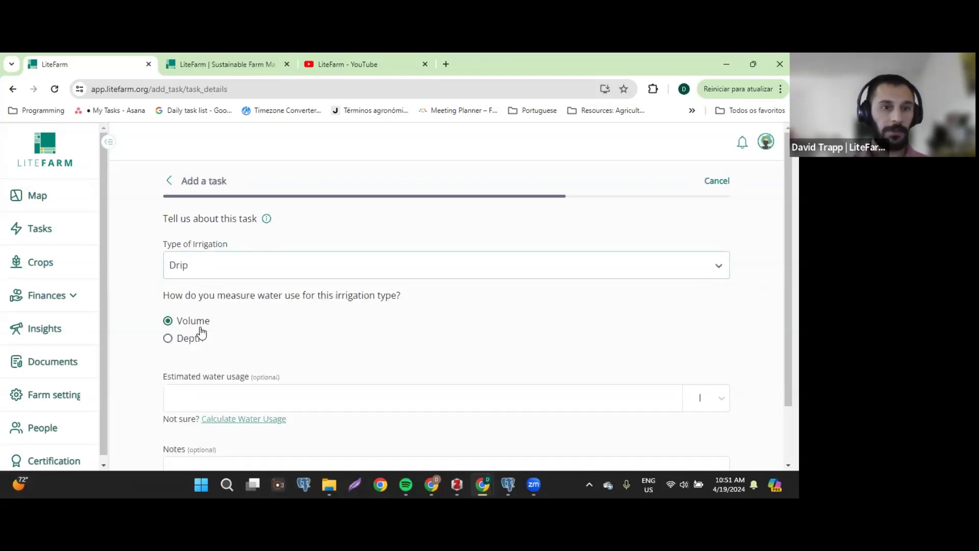
scroll(269, 308, down, 2)
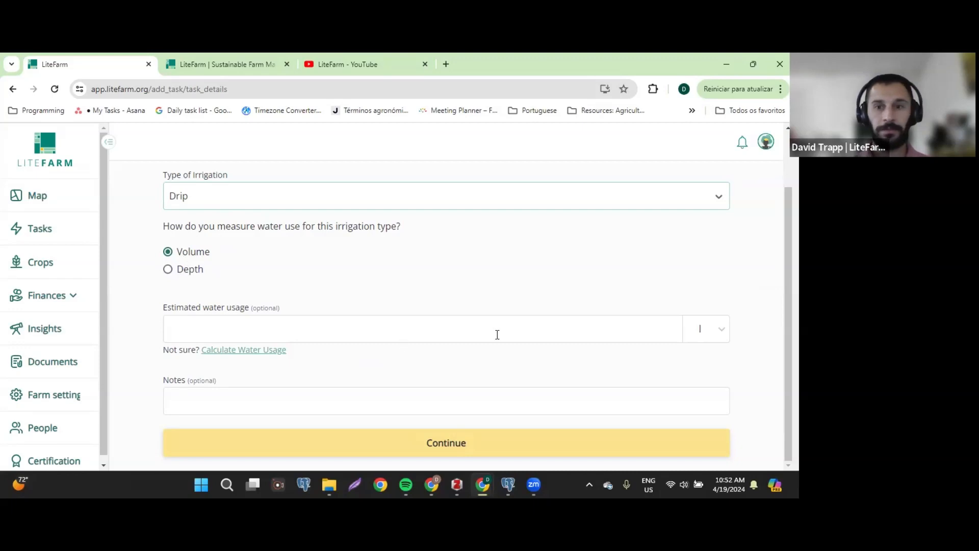
Step: Enter 25 l as the estimated water usage and clear the value again
drag(161, 310, 259, 310)
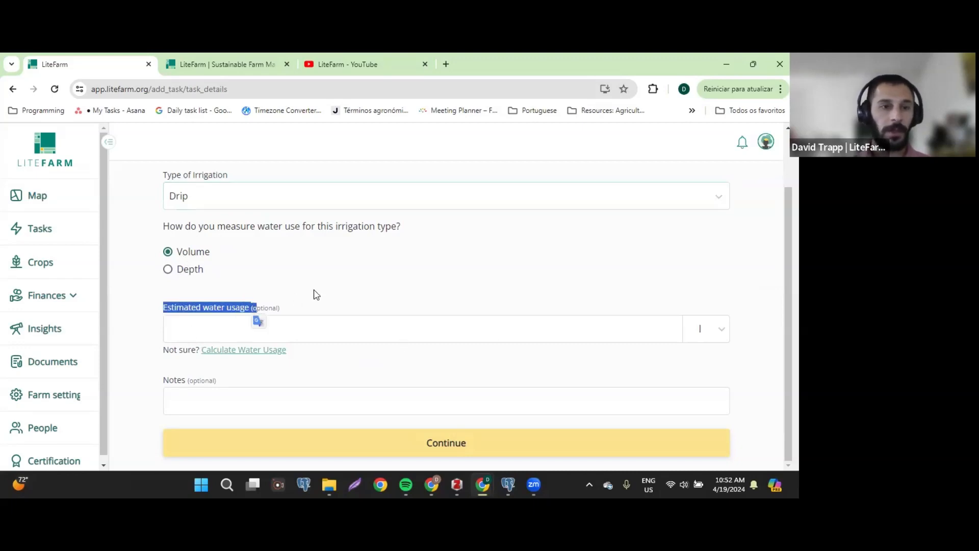
click(450, 334)
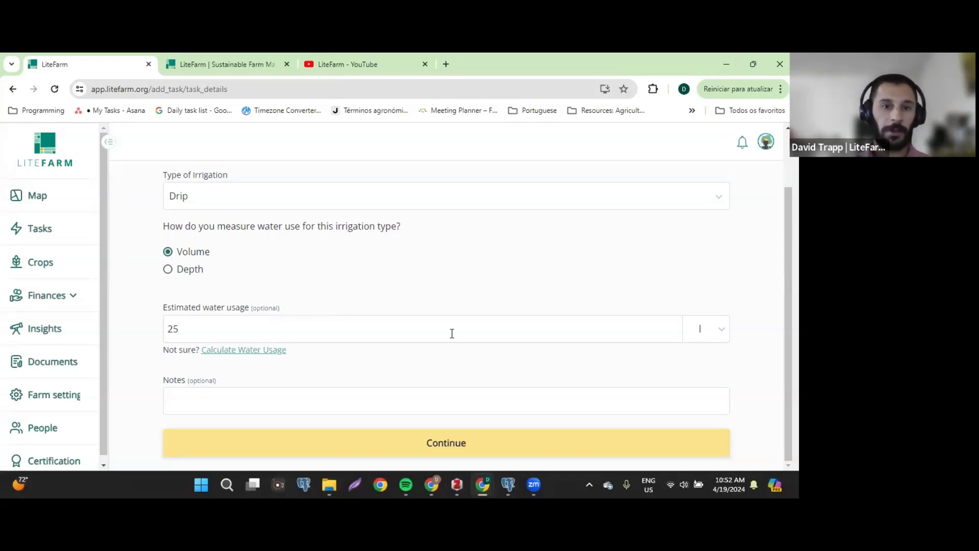
key(BackSpace)
key(BackSpace)
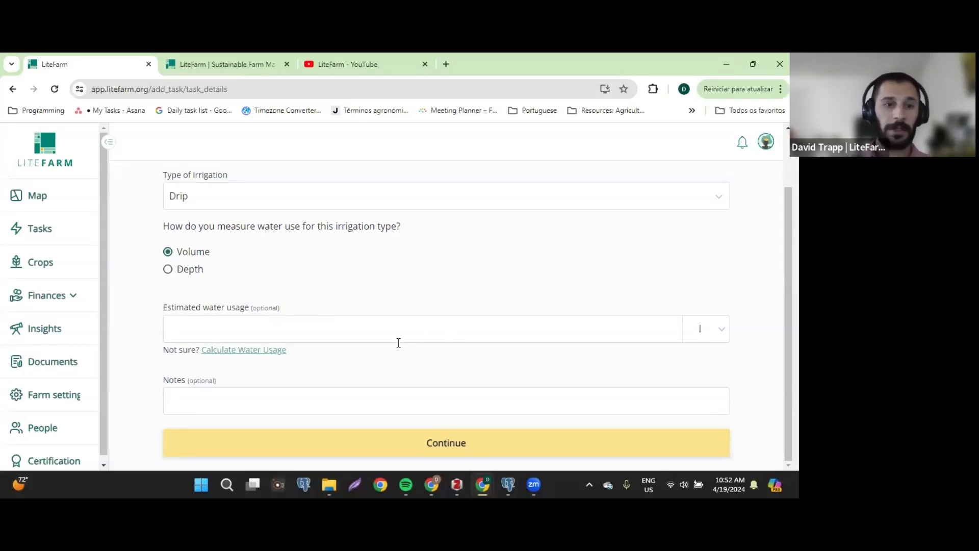
Step: Fill in the estimated water usage with the water use calculator, using a 5 l/m flow rate and 45 m duration, and continue to task assignment
click(210, 351)
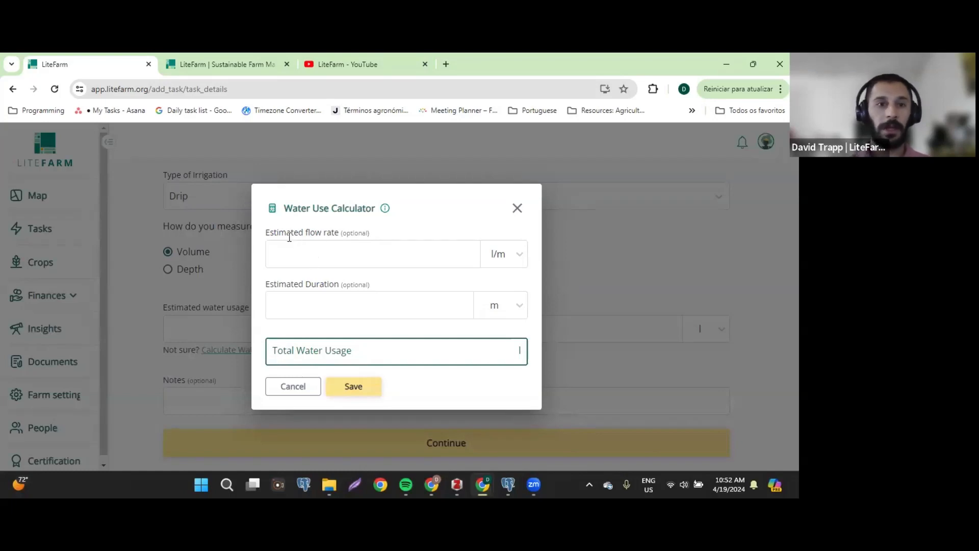
drag(265, 233, 338, 232)
click(329, 255)
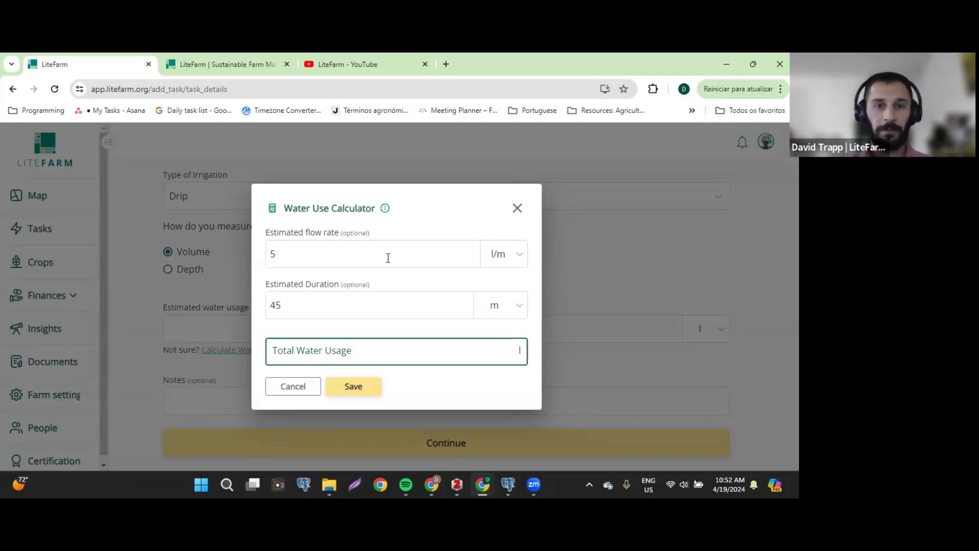
drag(499, 352, 525, 353)
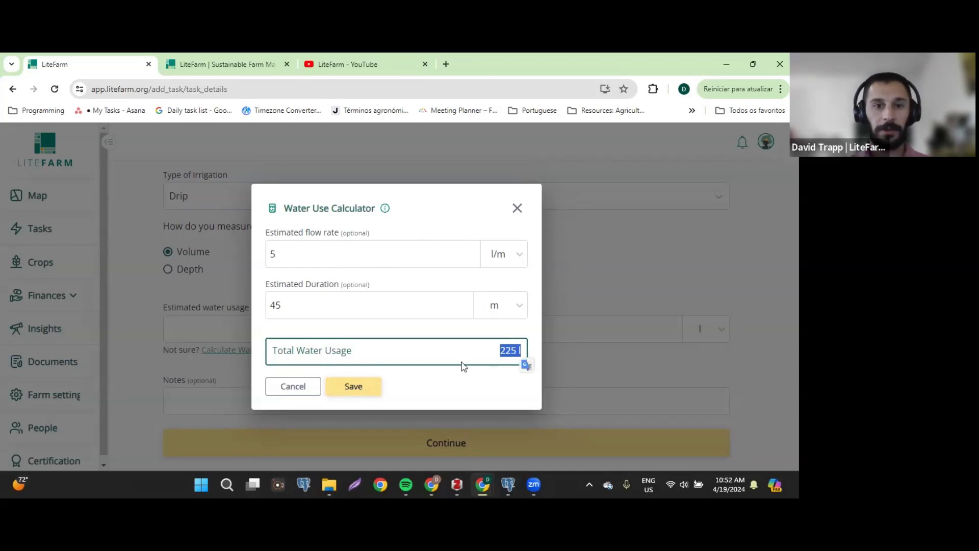
click(350, 386)
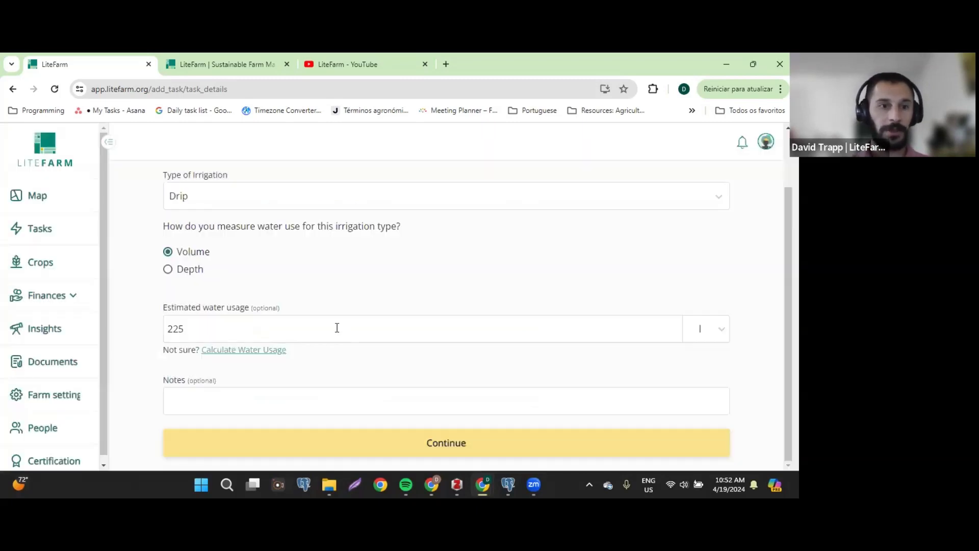
click(457, 444)
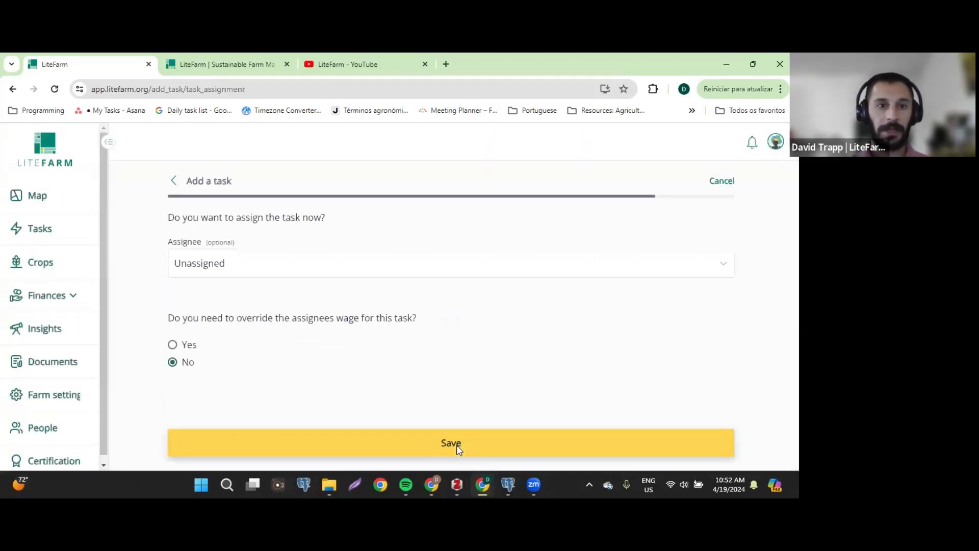
Step: Leave the irrigation task unassigned without a wage override and save it
drag(169, 238, 207, 246)
click(276, 256)
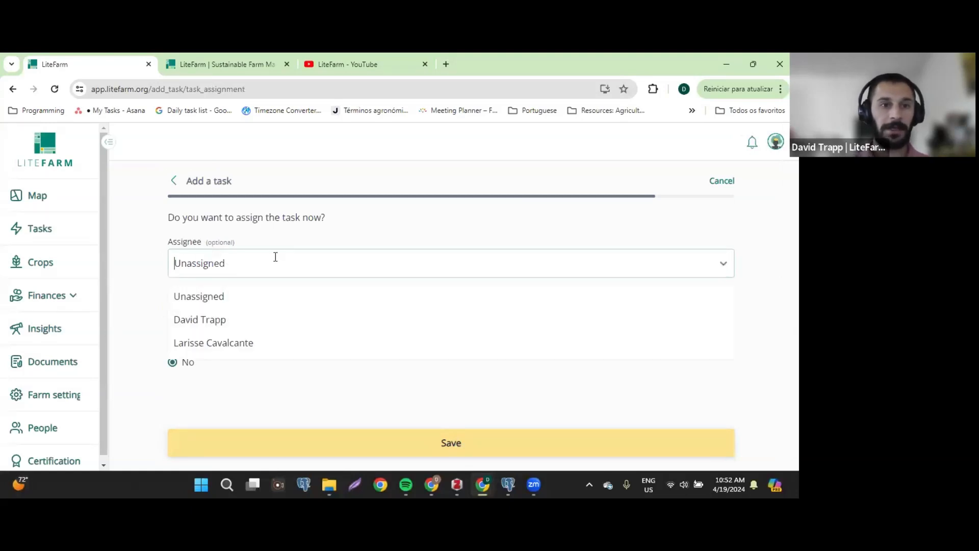
click(220, 297)
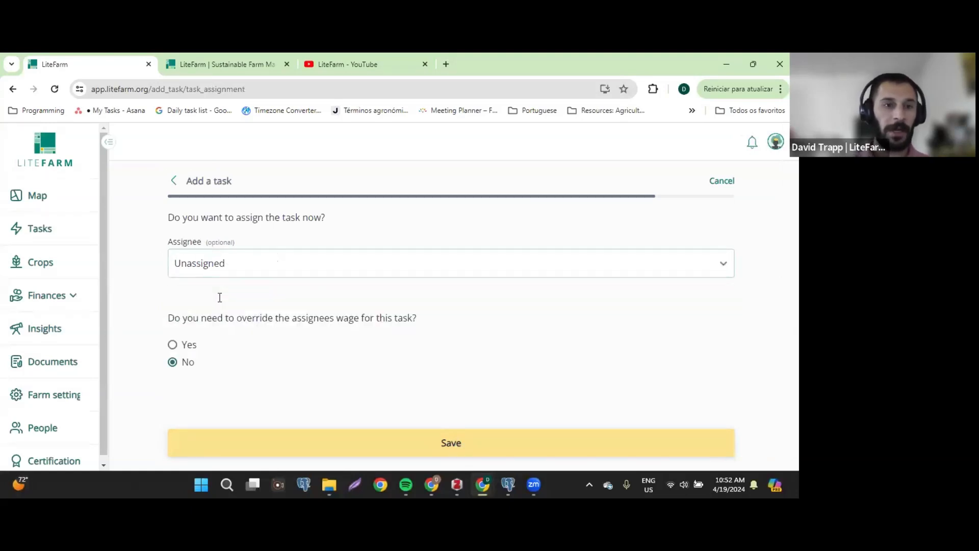
click(446, 443)
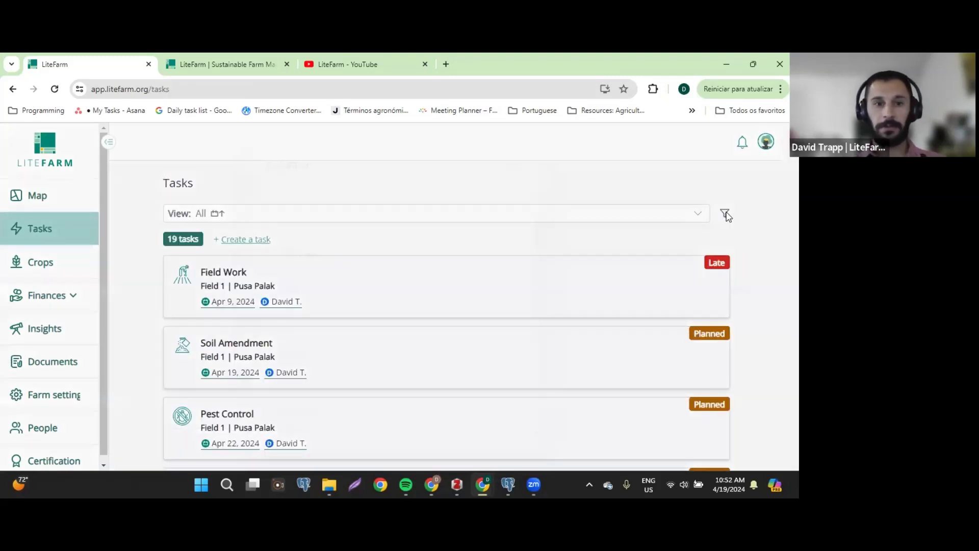
Step: Filter the task list to show only tasks of the Irrigation type
click(724, 213)
click(423, 308)
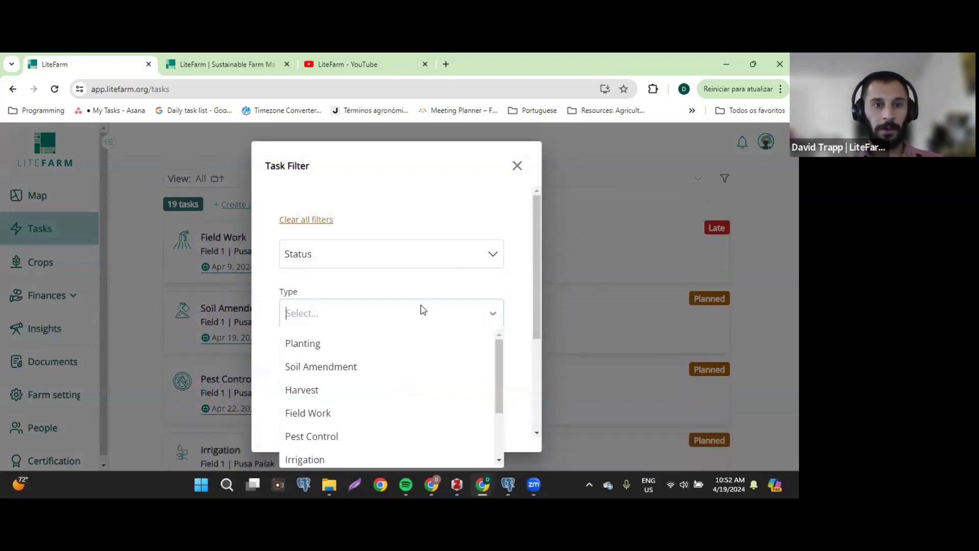
scroll(352, 408, down, 2)
click(328, 386)
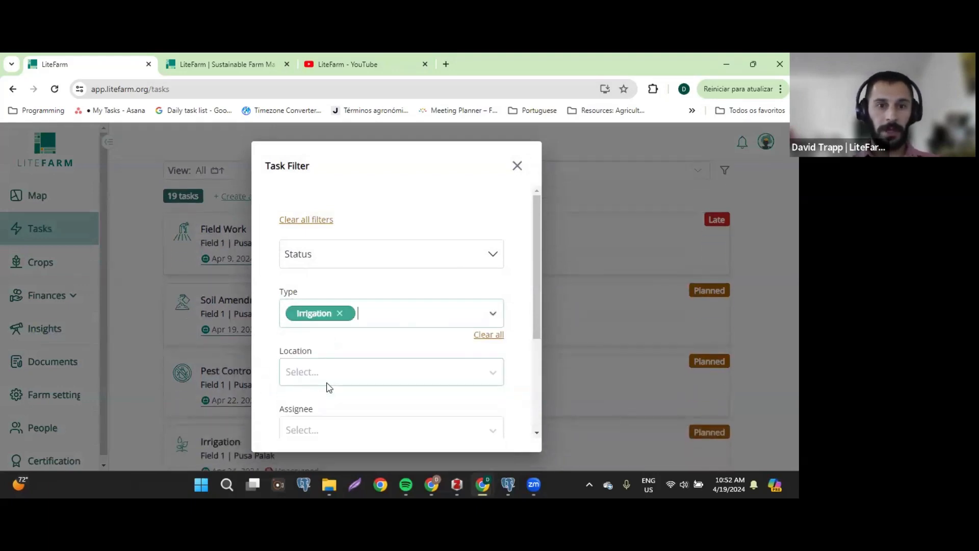
scroll(357, 367, down, 2)
scroll(388, 388, down, 3)
click(398, 408)
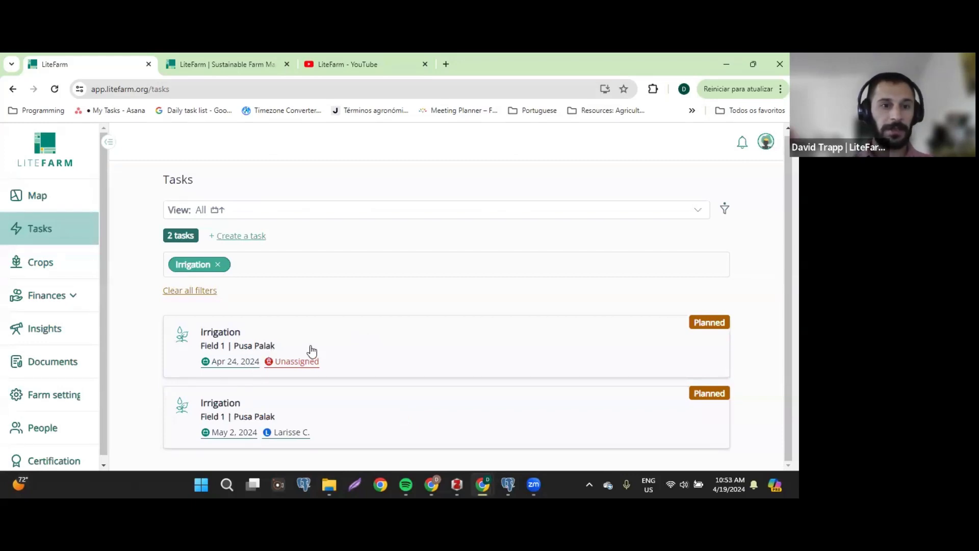
Step: Open the spinach crop's Plan 1 from the crop catalogue and review its list of tasks
click(61, 270)
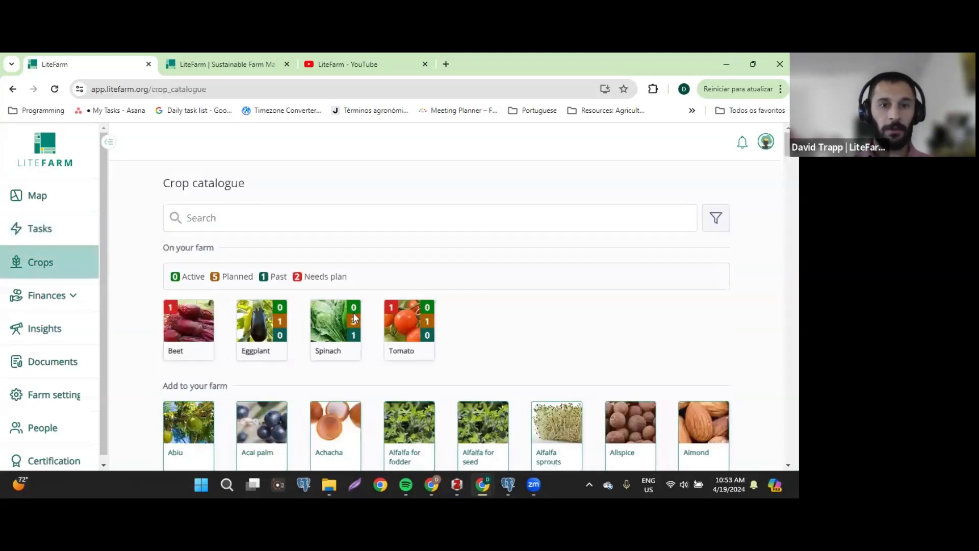
click(355, 319)
click(184, 337)
click(291, 373)
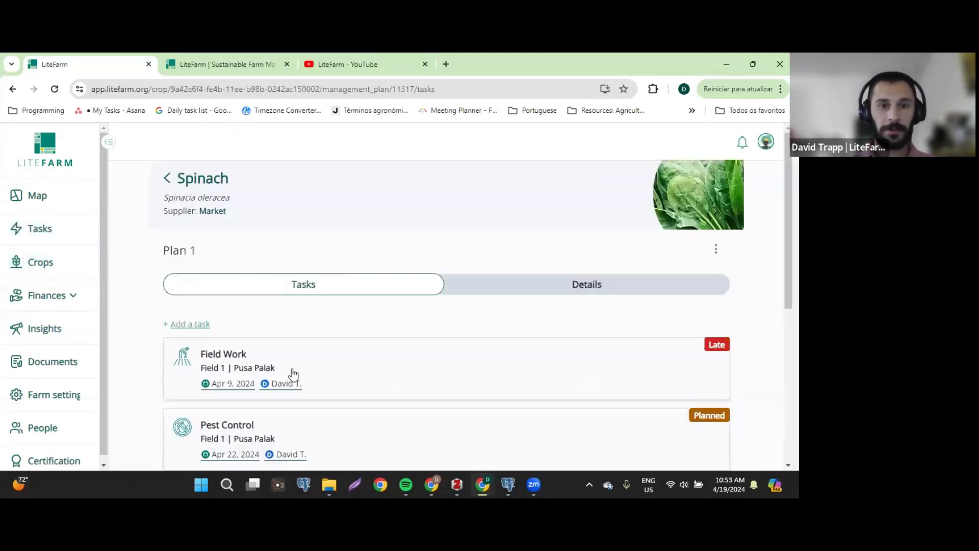
scroll(326, 352, down, 3)
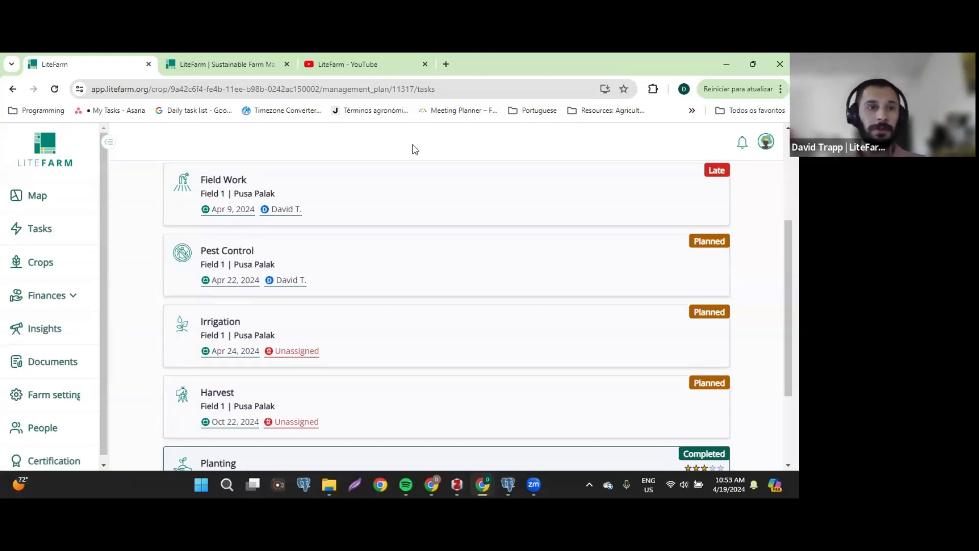
Step: Search the crop catalogue for "appl" and clear the search text again
click(40, 261)
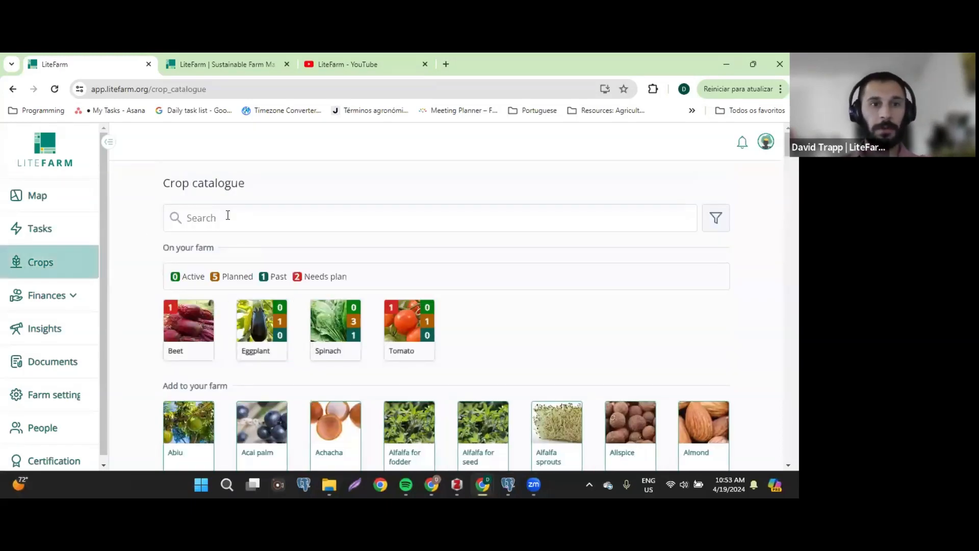
click(228, 214)
text(appl)
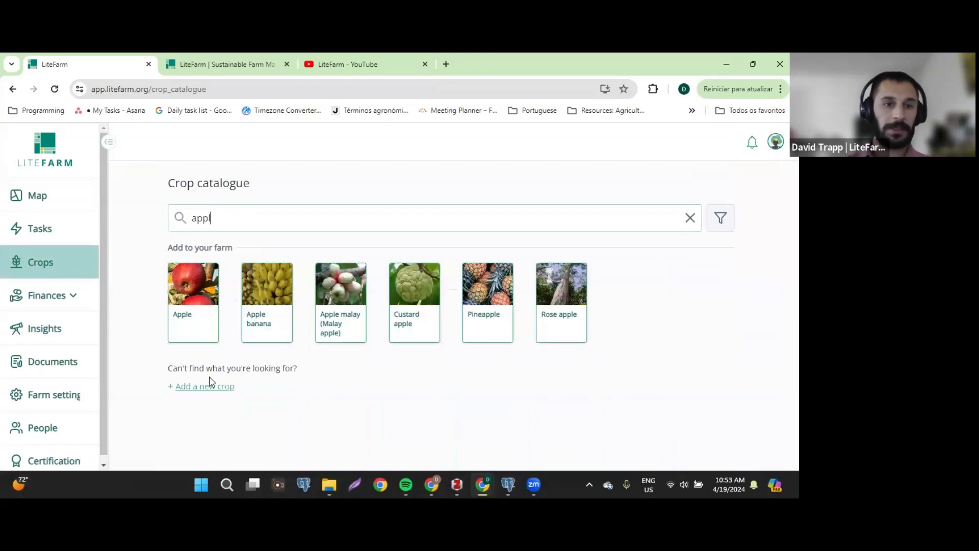
key(BackSpace)
key(BackSpace)
key(BackSpace)
key(BackSpace)
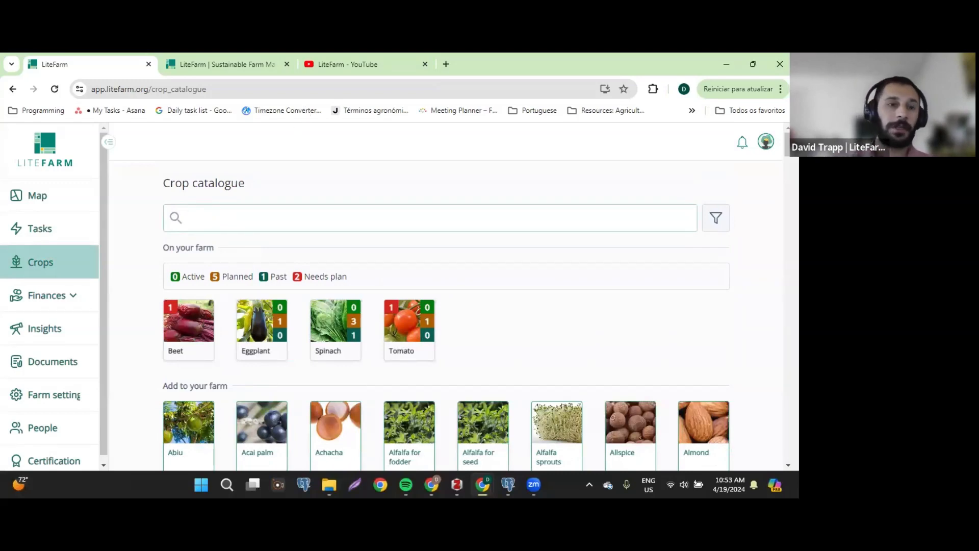
Step: Open the Eggplant field from the farm map and view its details
click(51, 196)
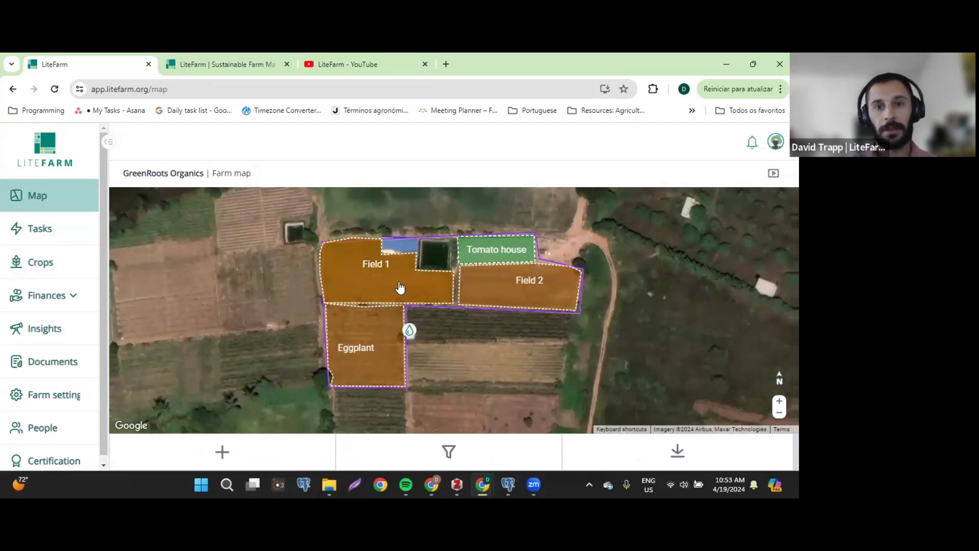
click(377, 350)
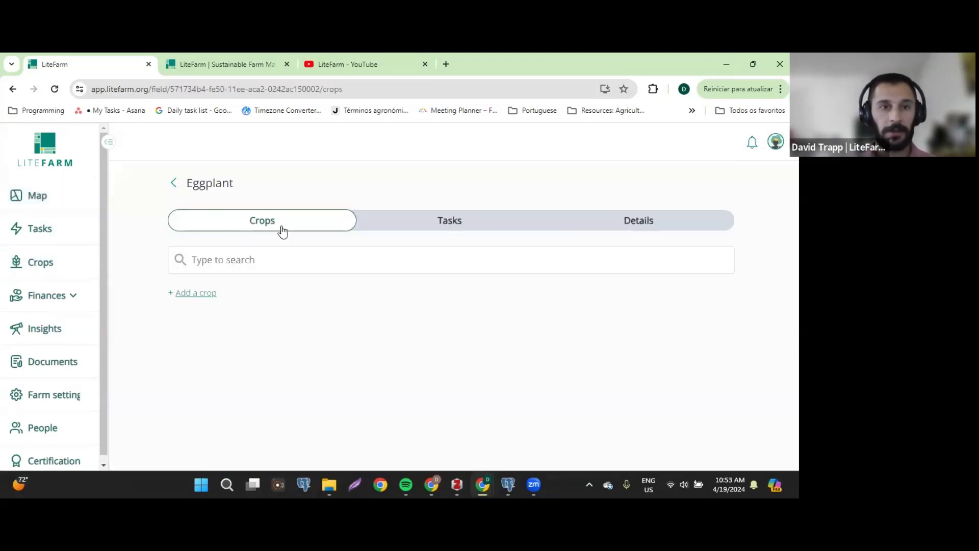
double_click(195, 187)
click(633, 222)
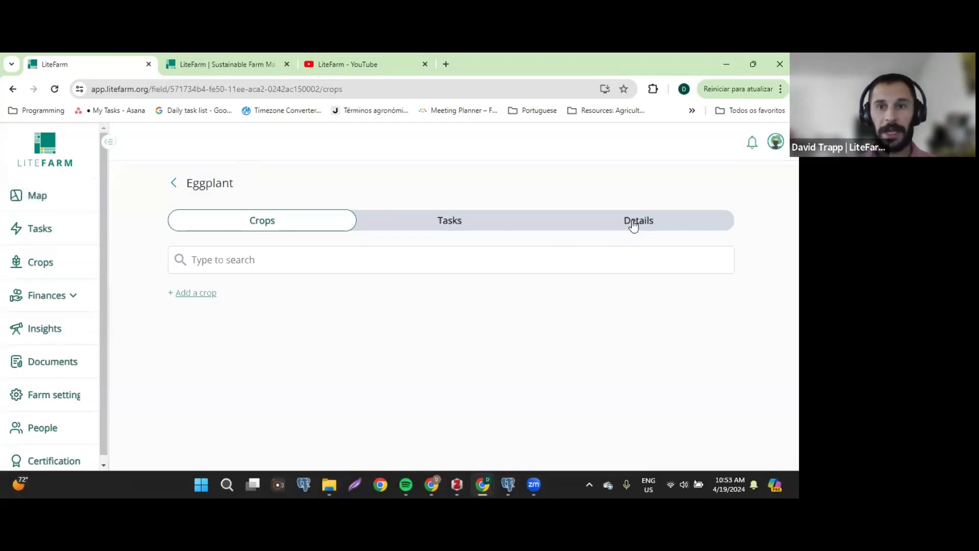
scroll(343, 274, down, 2)
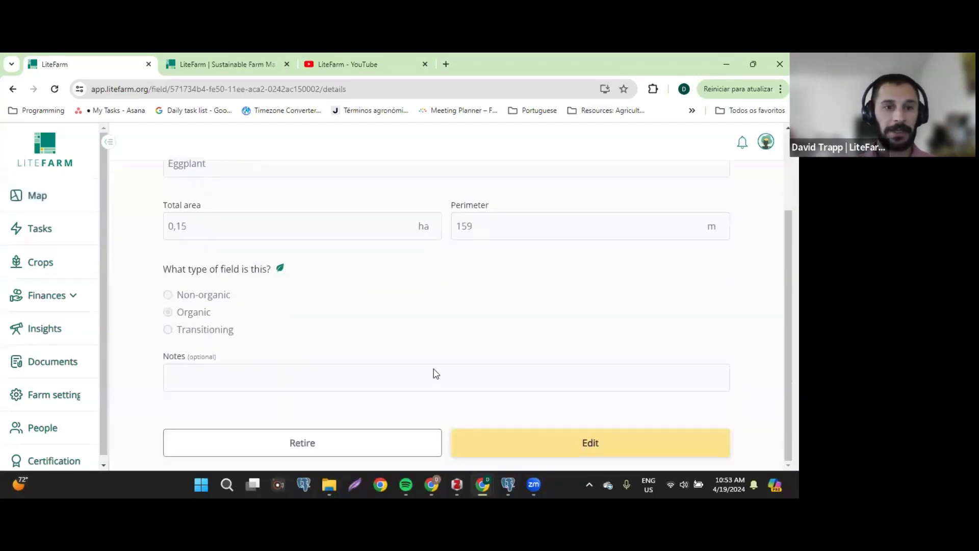
Step: Open the Eggplant field's details for editing and update the field with its existing values
click(531, 443)
scroll(314, 234, down, 2)
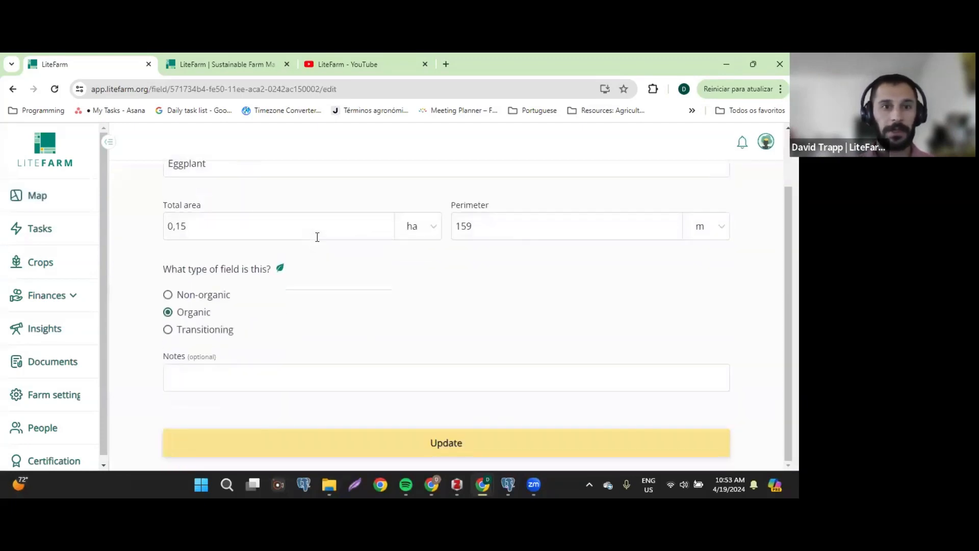
scroll(317, 237, up, 2)
scroll(331, 320, down, 2)
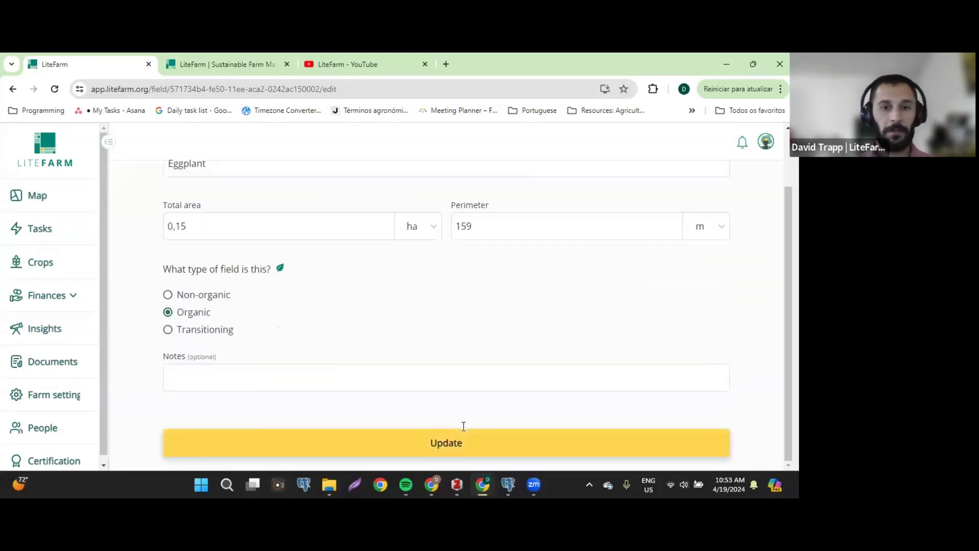
click(462, 442)
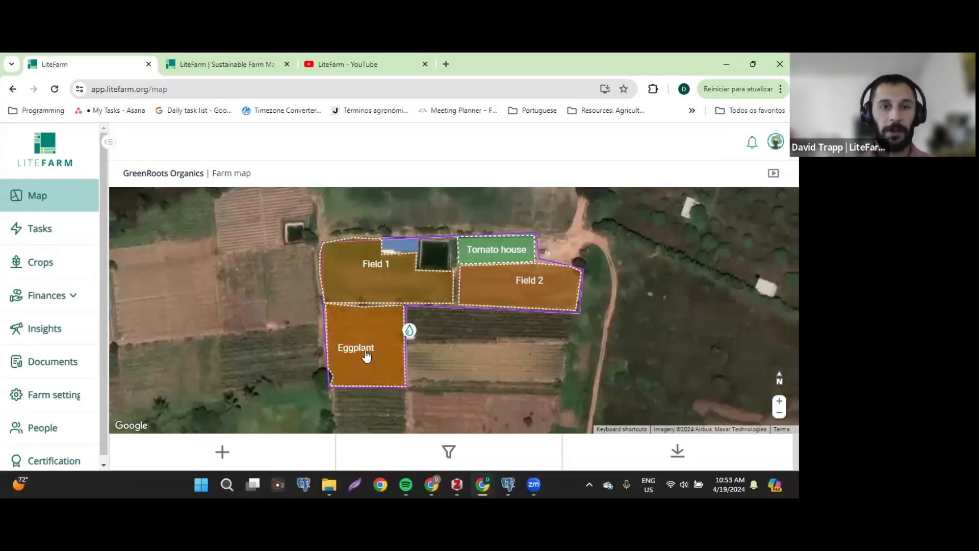
Step: Review the Eggplant field's details with the retire option once more and return to the farm map
click(367, 356)
click(625, 221)
scroll(310, 408, down, 3)
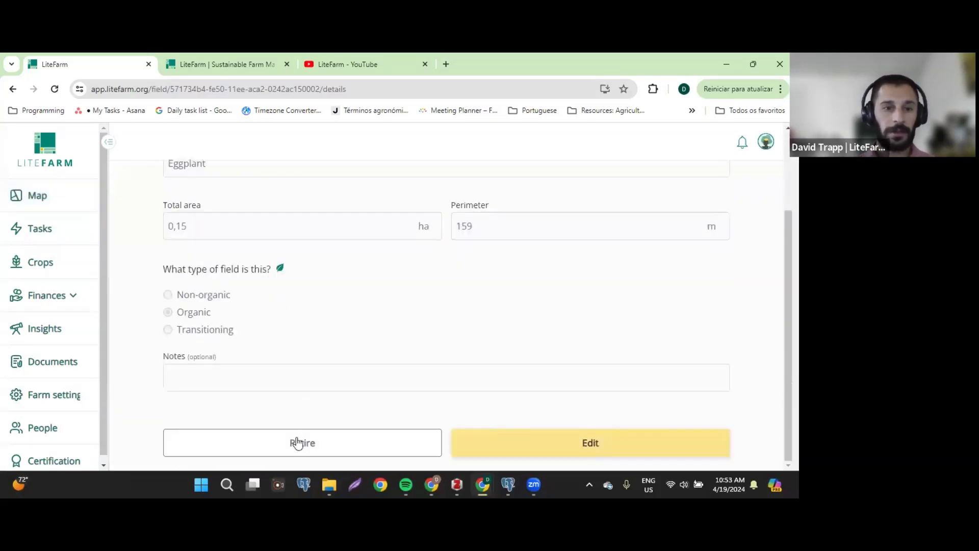
scroll(302, 429, up, 3)
click(170, 182)
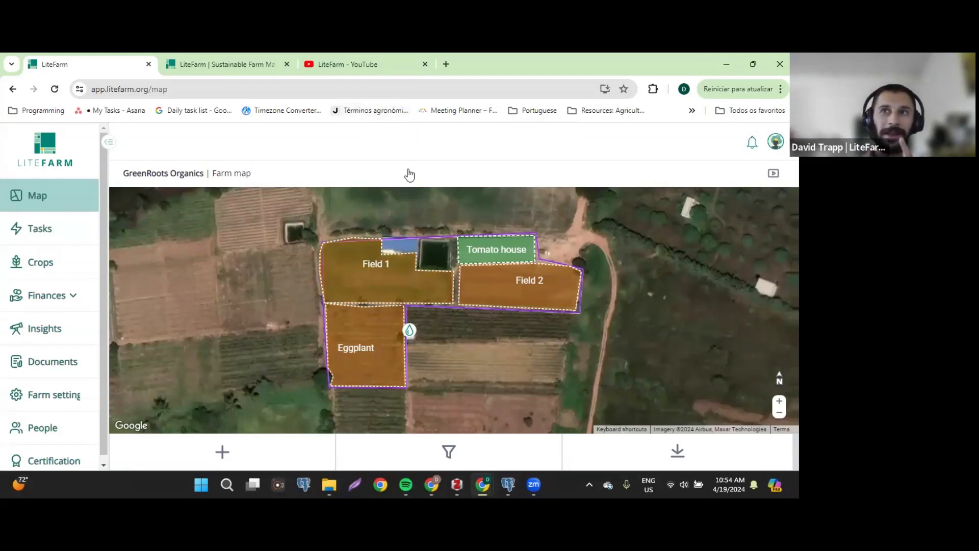
Step: Remove the Irrigation filter from the task list and start a new Pest Control task
click(70, 230)
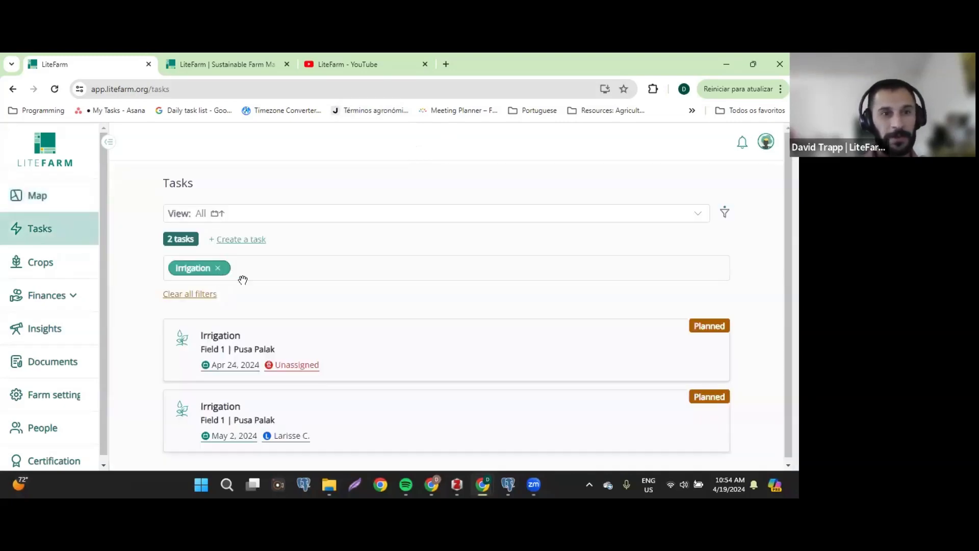
click(217, 268)
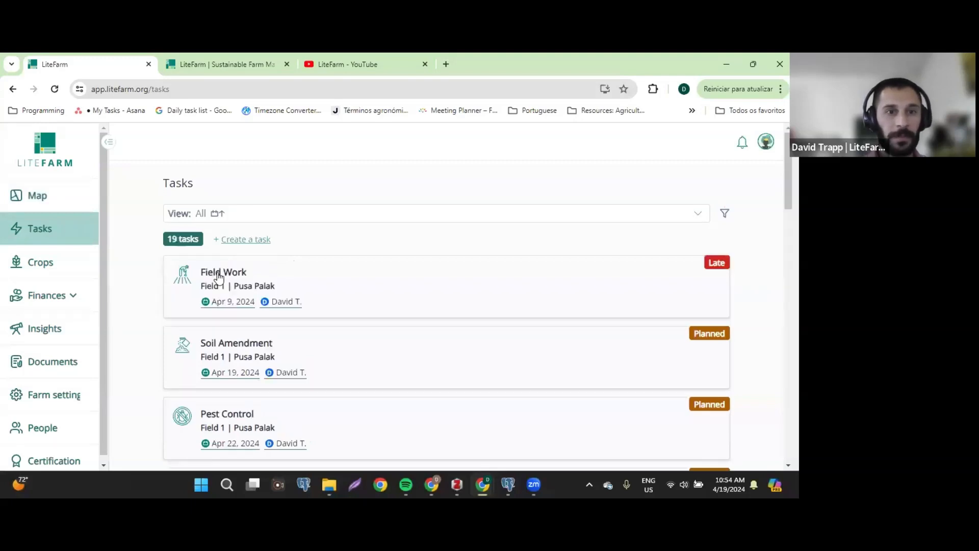
click(234, 244)
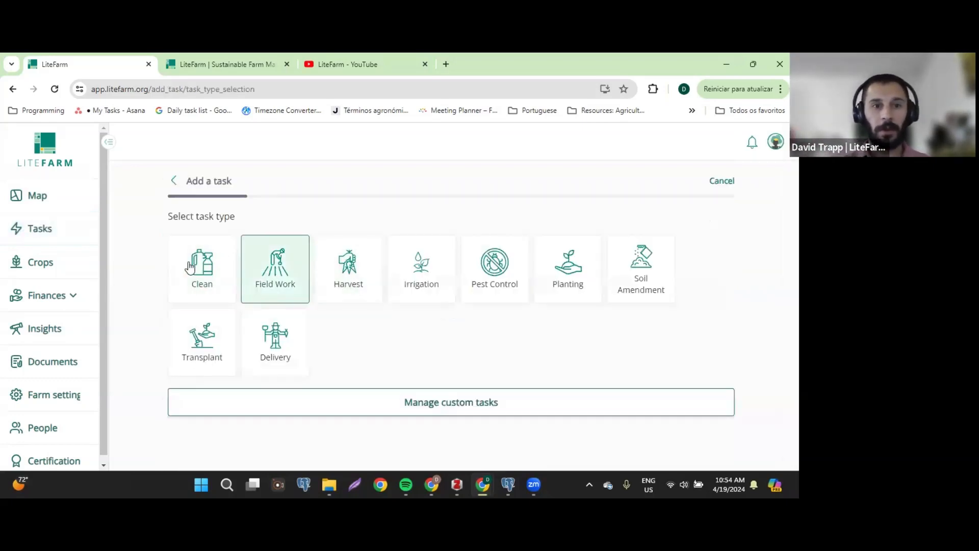
click(500, 278)
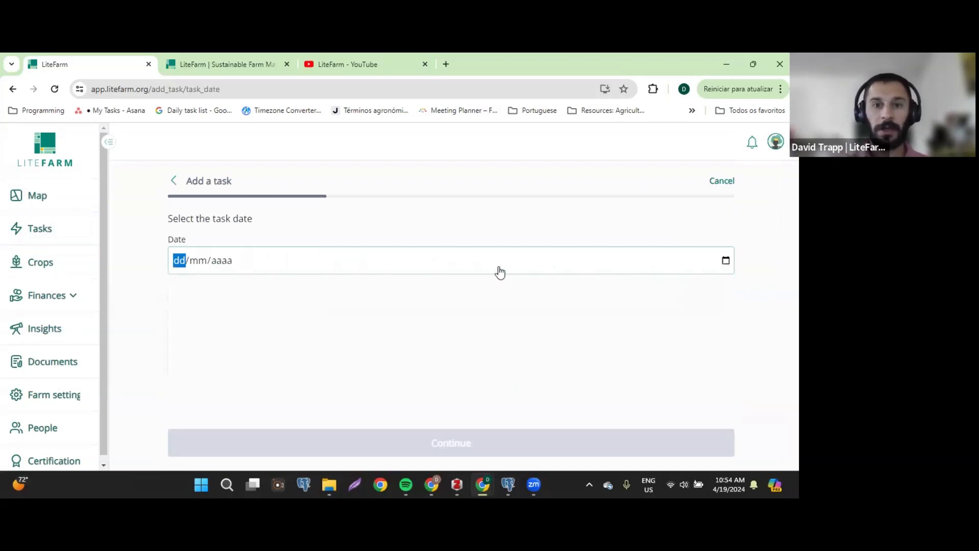
Step: Set the pest control task's date to April 24, 2024 and continue to the task locations
click(498, 271)
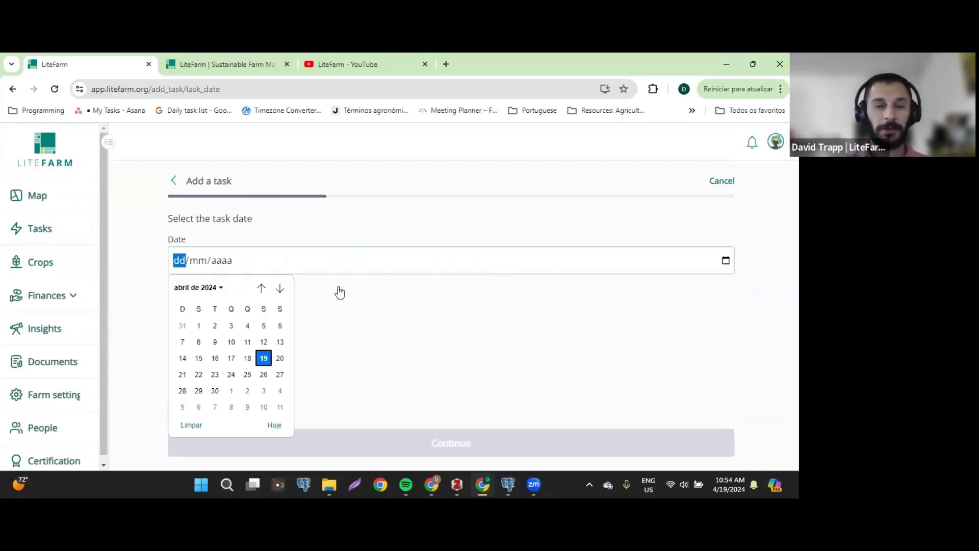
click(230, 375)
click(437, 440)
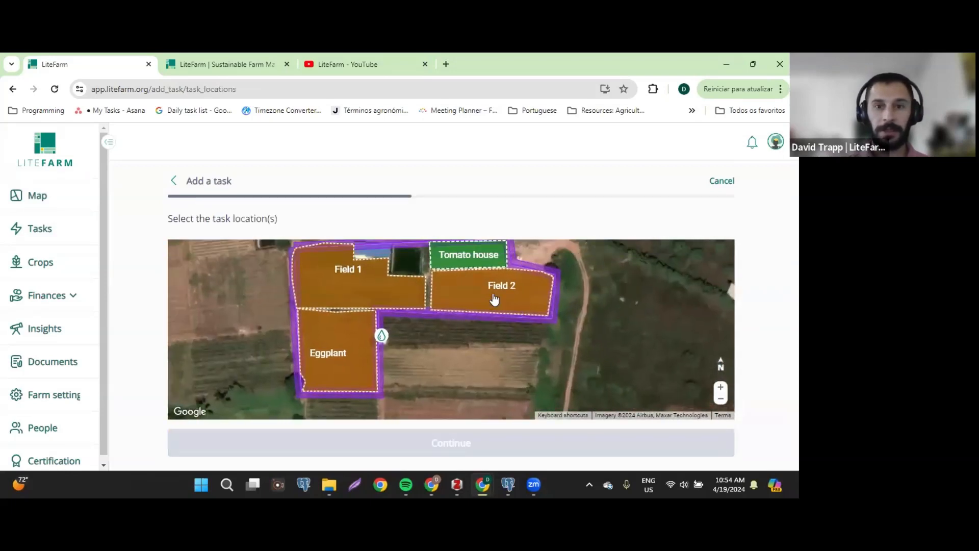
Step: Use Tomato house as the task location and select its active Pusa Ruby tomato plan as affected
click(468, 449)
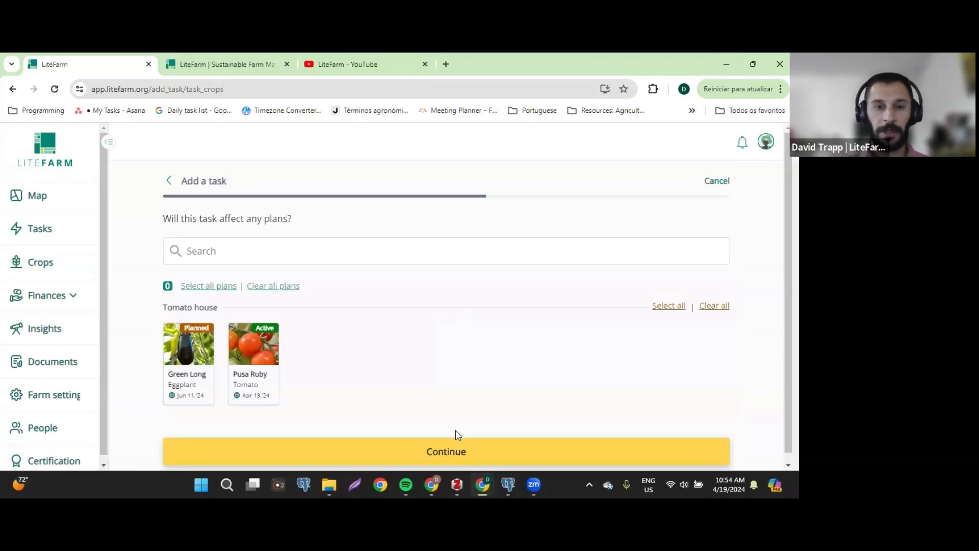
click(255, 360)
click(405, 444)
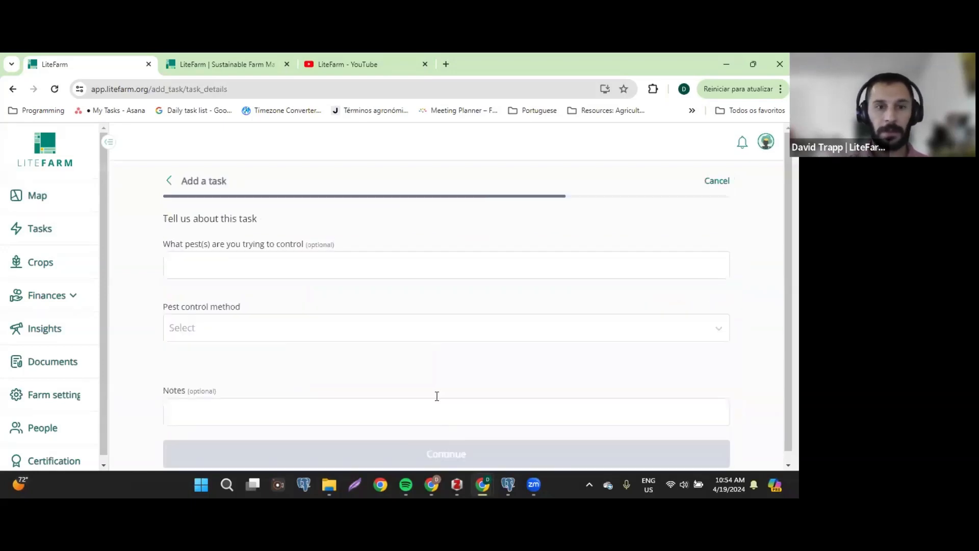
Step: Enter Aphids as the pest to control and choose Foliar spray as the pest control method
click(237, 261)
click(236, 293)
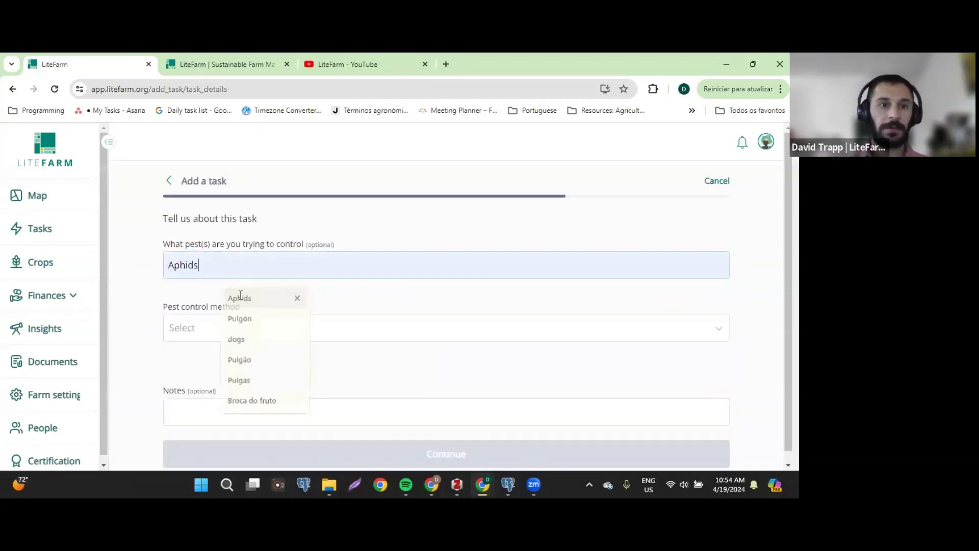
click(231, 320)
click(241, 291)
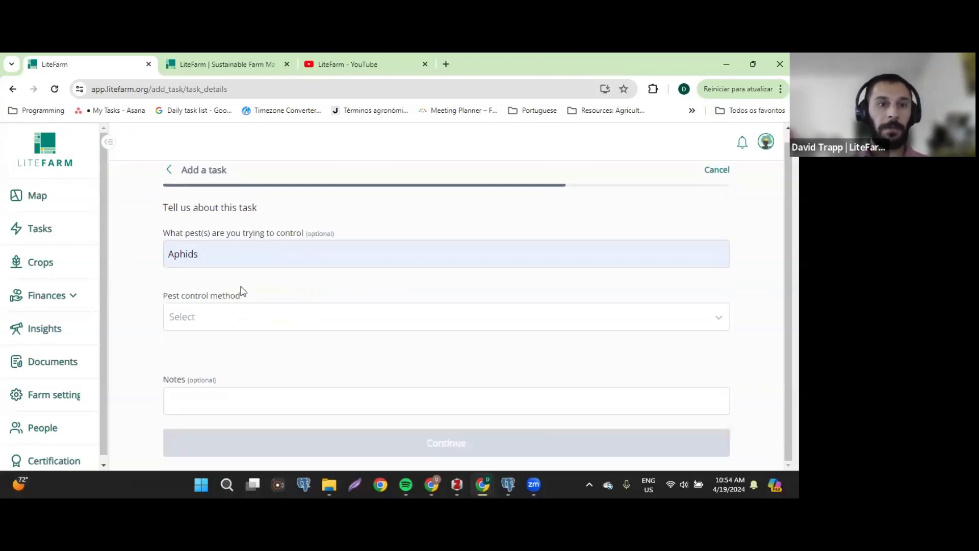
click(225, 298)
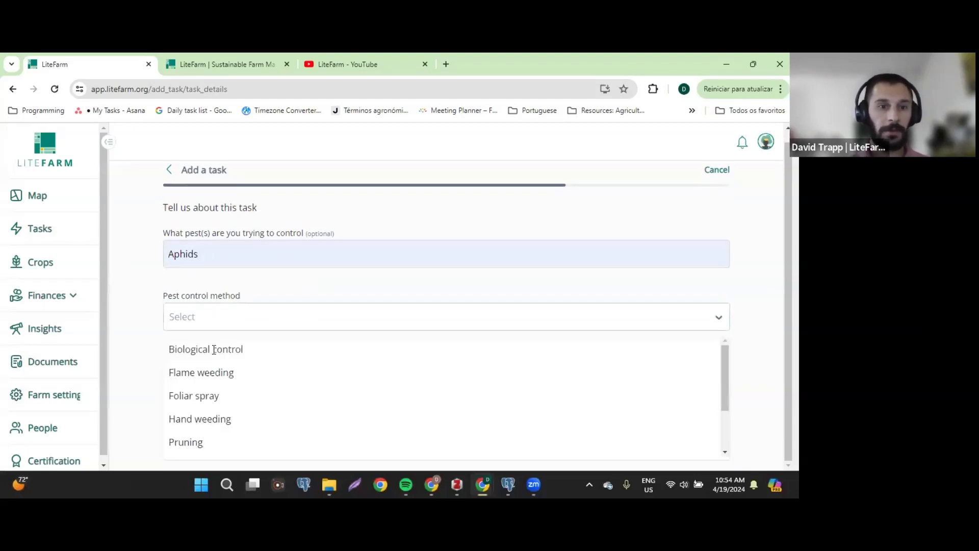
click(227, 396)
Step: Add Neem oil as the pest control product and enter Ag supply as its supplier
scroll(232, 365, down, 2)
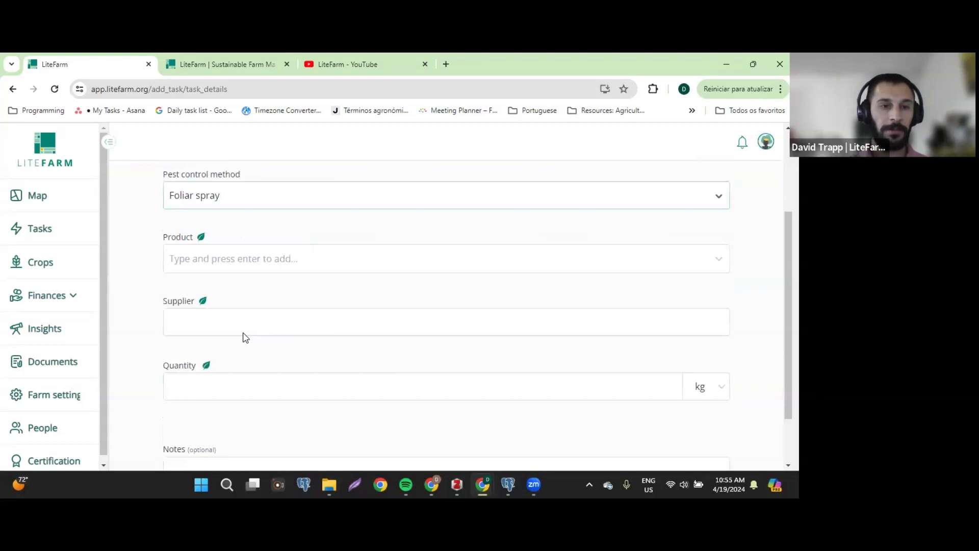
click(193, 255)
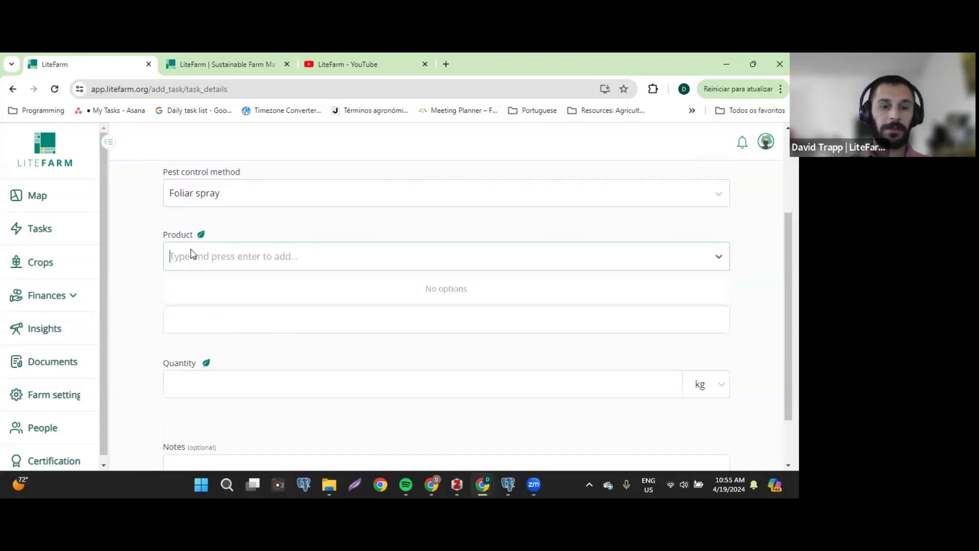
text(Neem oil)
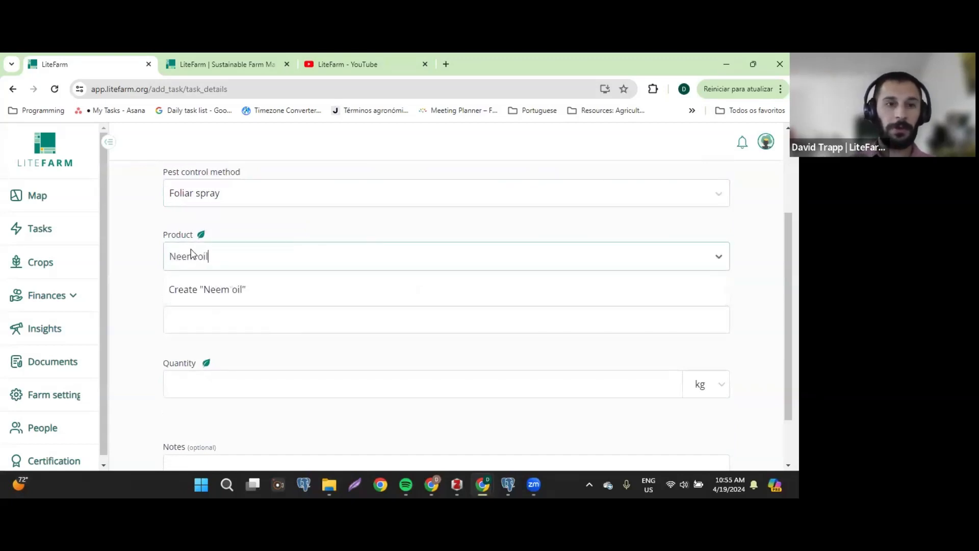
click(208, 289)
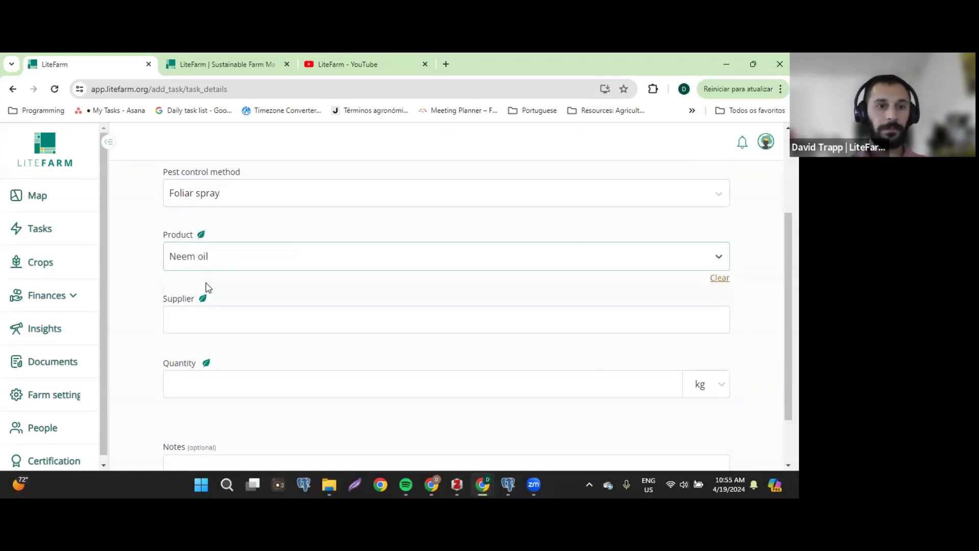
click(255, 319)
click(236, 366)
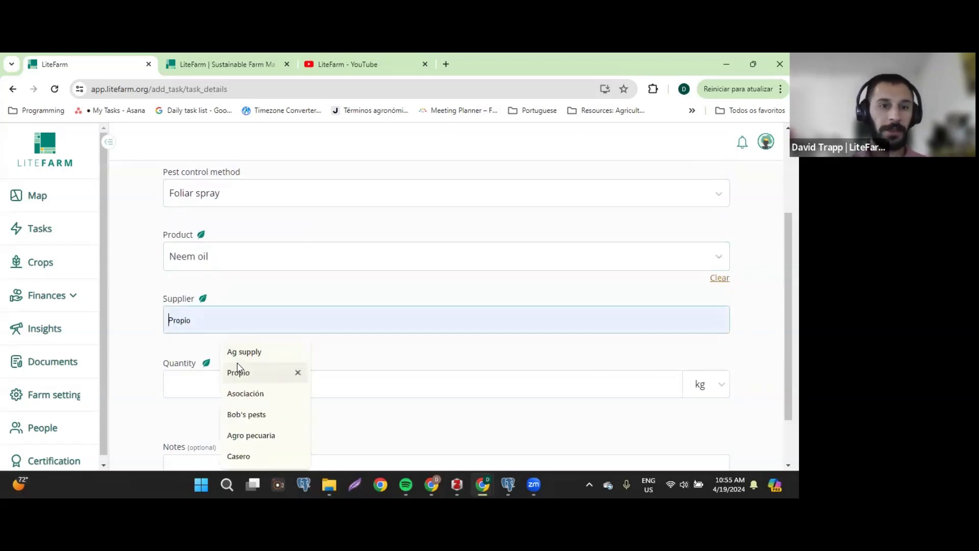
double_click(225, 326)
text(a)
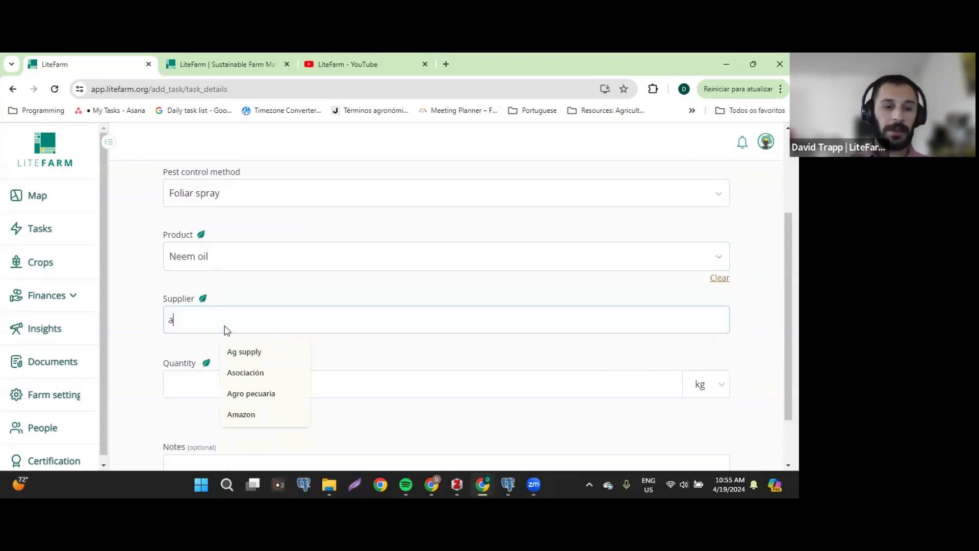
click(239, 352)
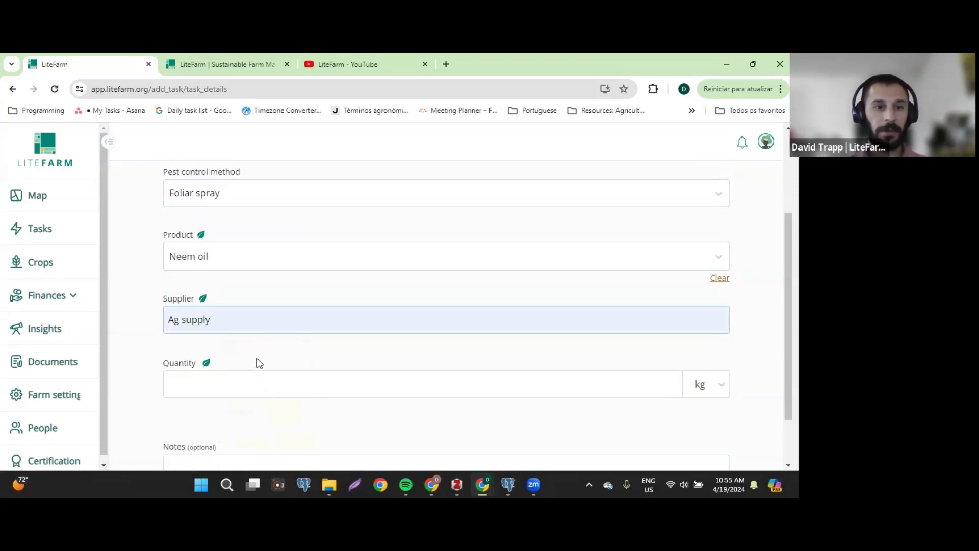
Step: Set the Neem oil quantity to 5 g and save the pest control task as unassigned
click(236, 384)
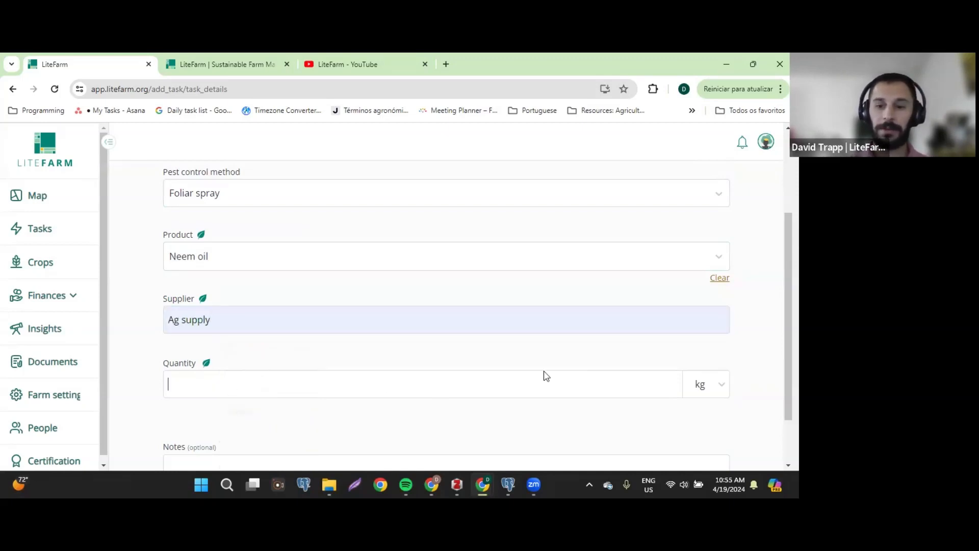
click(706, 384)
click(703, 401)
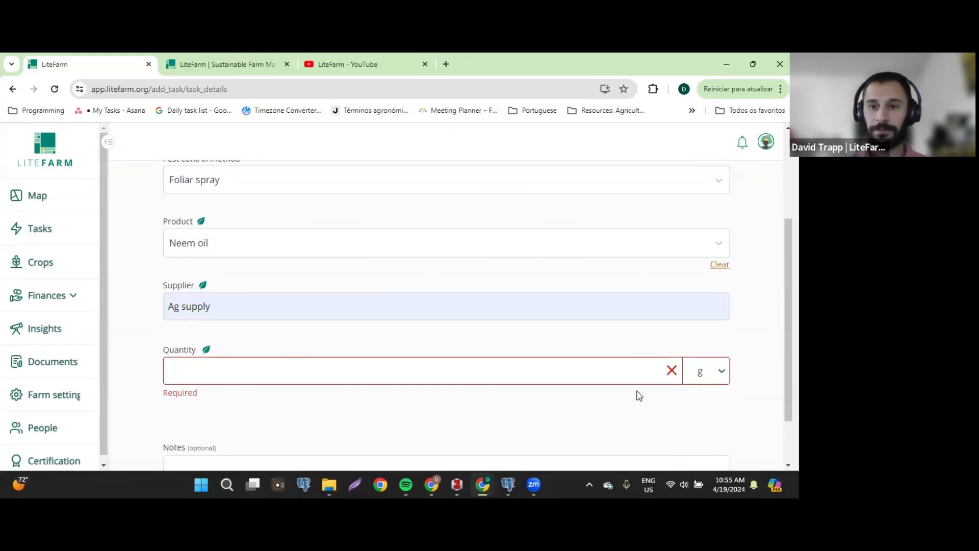
click(609, 378)
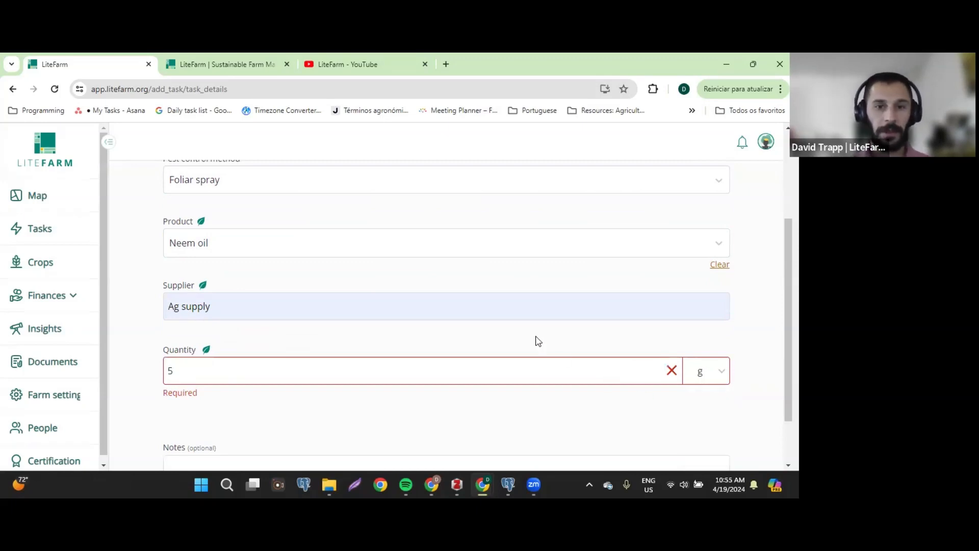
scroll(522, 346, down, 1)
scroll(521, 352, up, 3)
scroll(515, 362, down, 3)
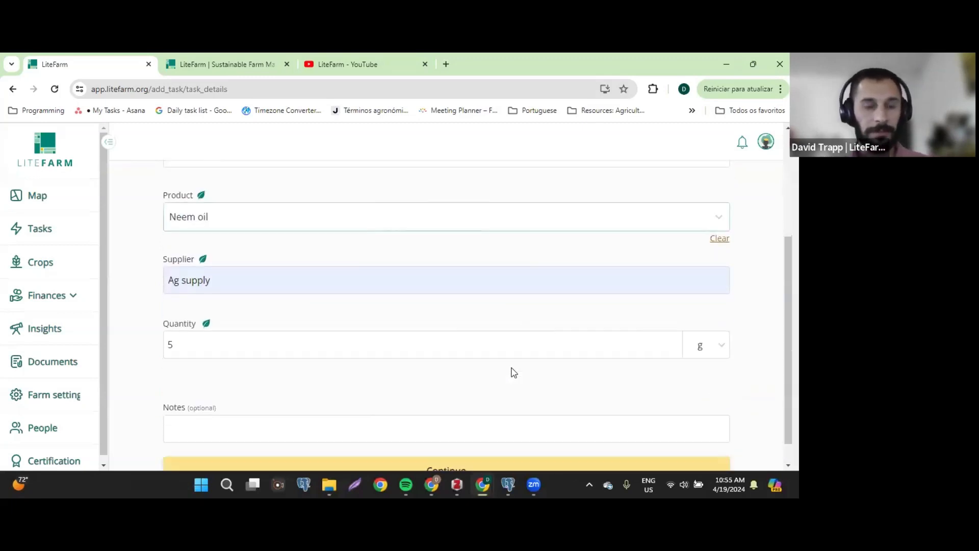
click(437, 447)
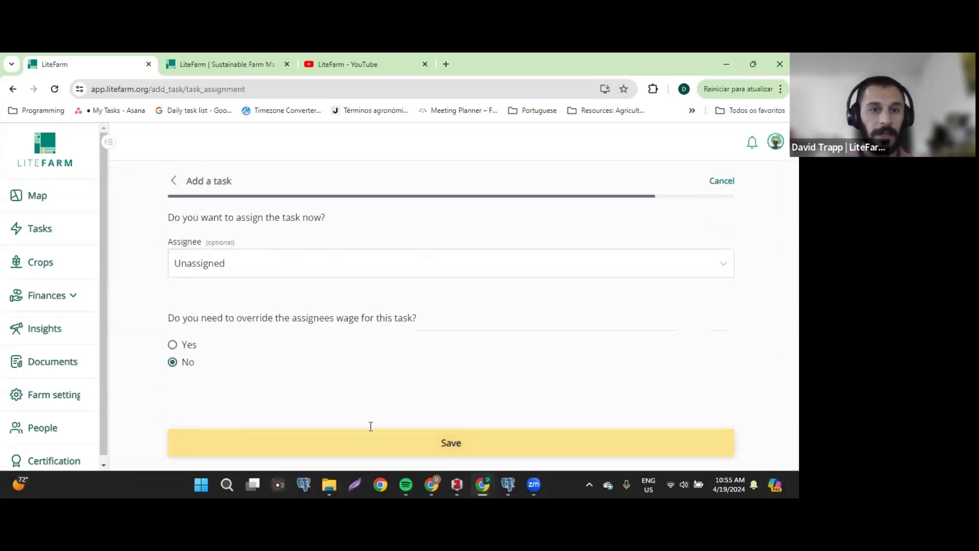
click(426, 442)
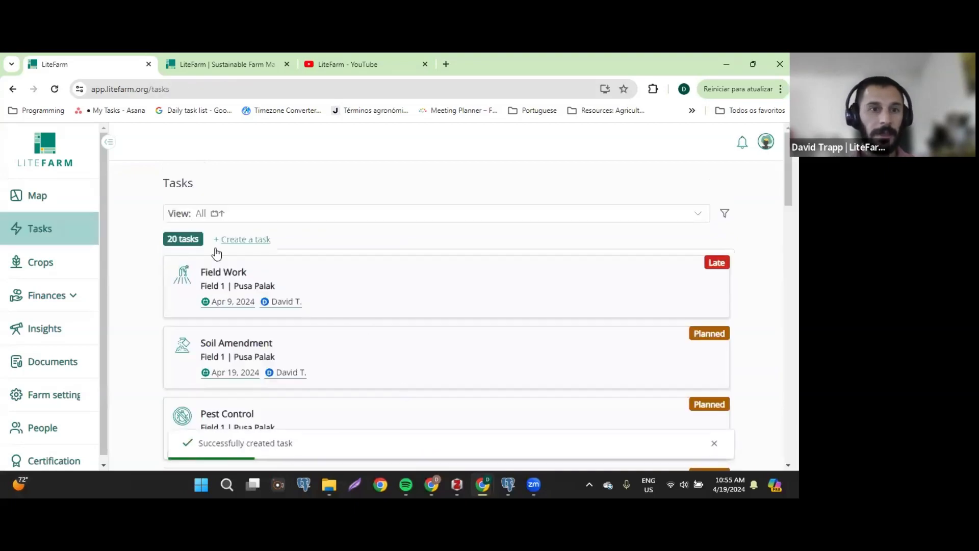
Step: Open the task list of the tomato crop's Plan 1 from the crop catalogue
click(38, 263)
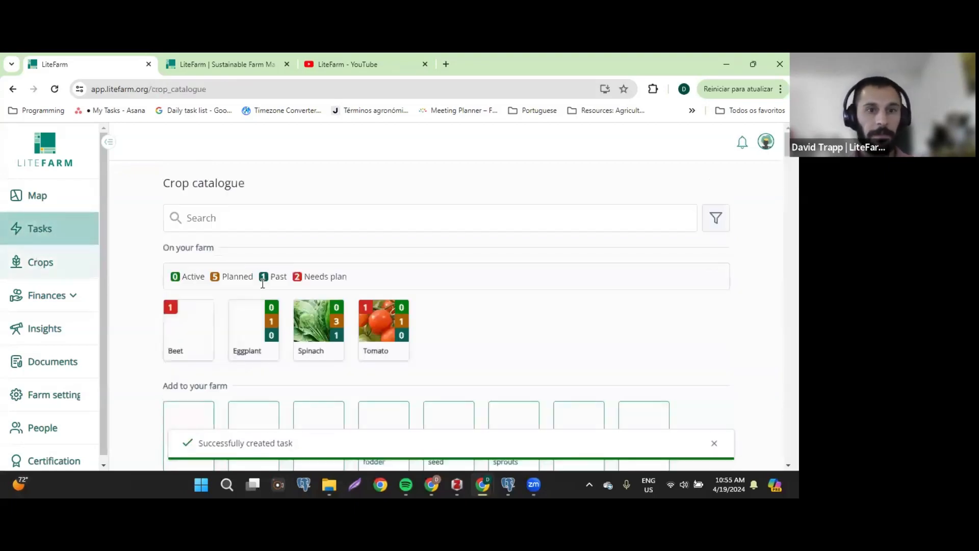
click(408, 318)
click(259, 328)
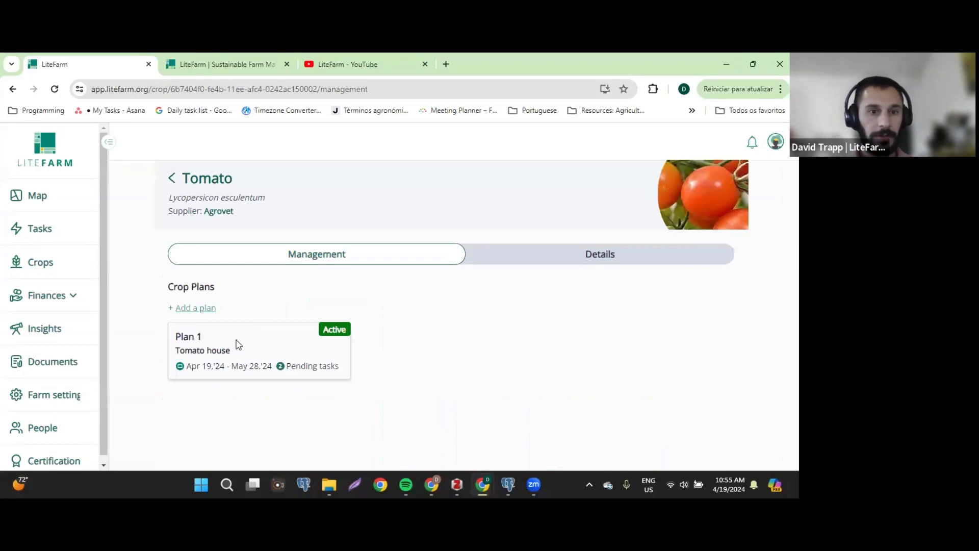
click(251, 340)
scroll(400, 340, down, 3)
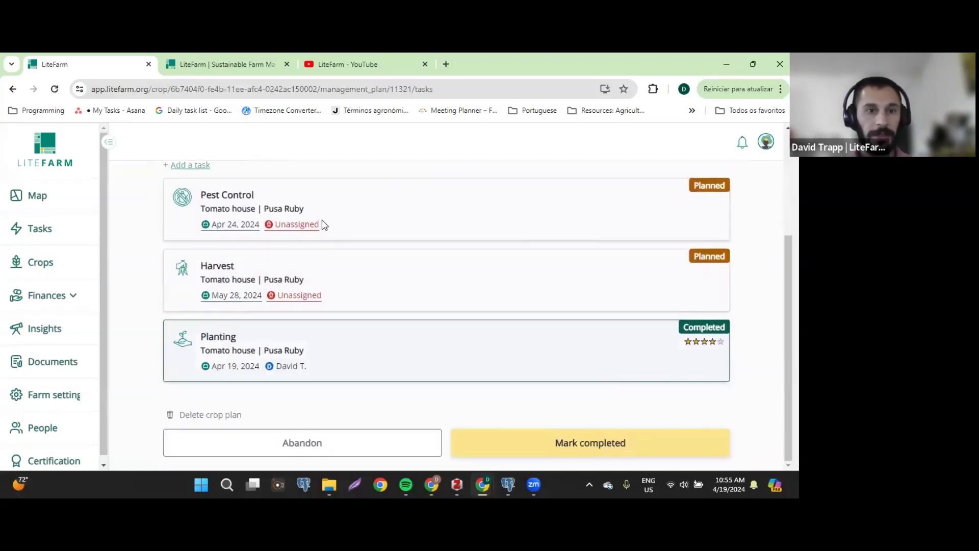
Step: Examine the Tomato house pest control task's location, plan and treatment details, and return to the plan's task list
click(369, 199)
scroll(380, 205, down, 1)
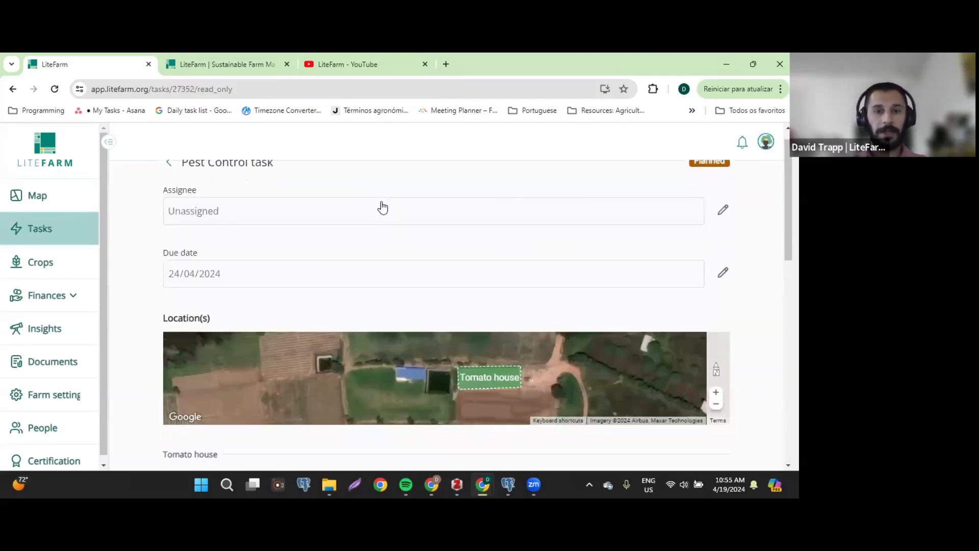
scroll(382, 208, down, 5)
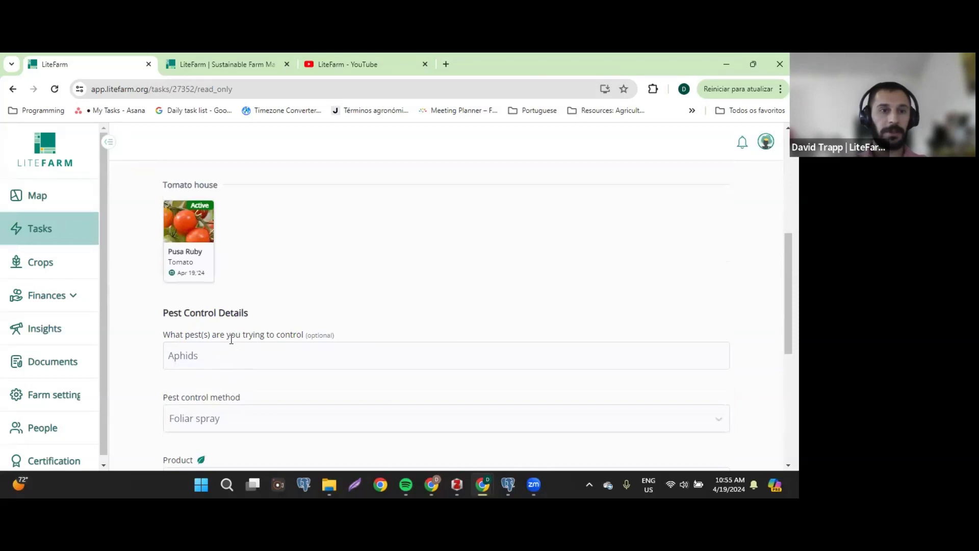
scroll(247, 349, down, 3)
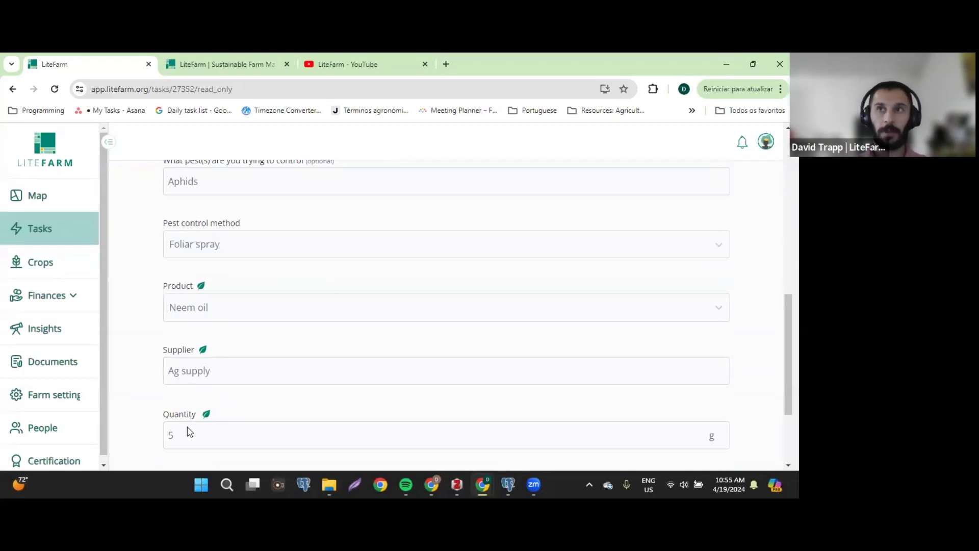
scroll(287, 343, up, 8)
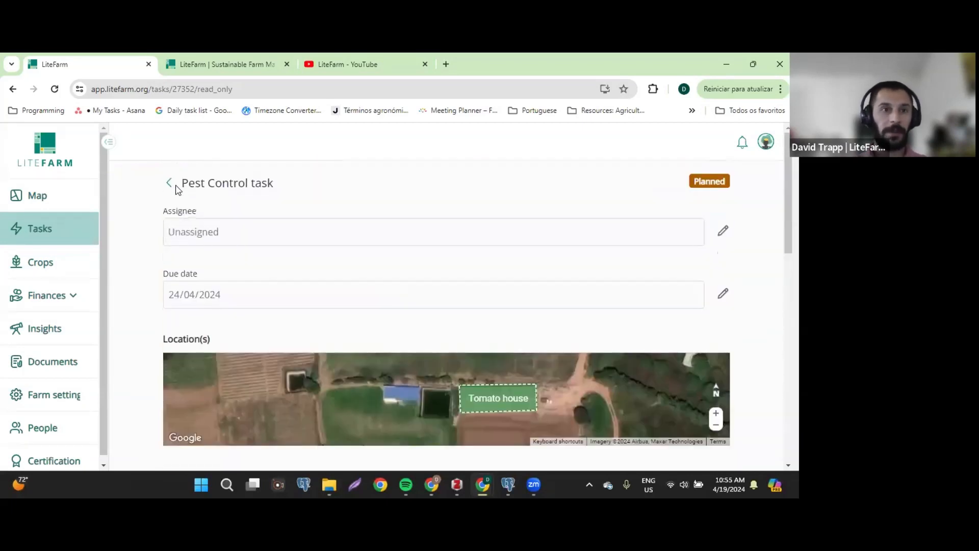
click(170, 183)
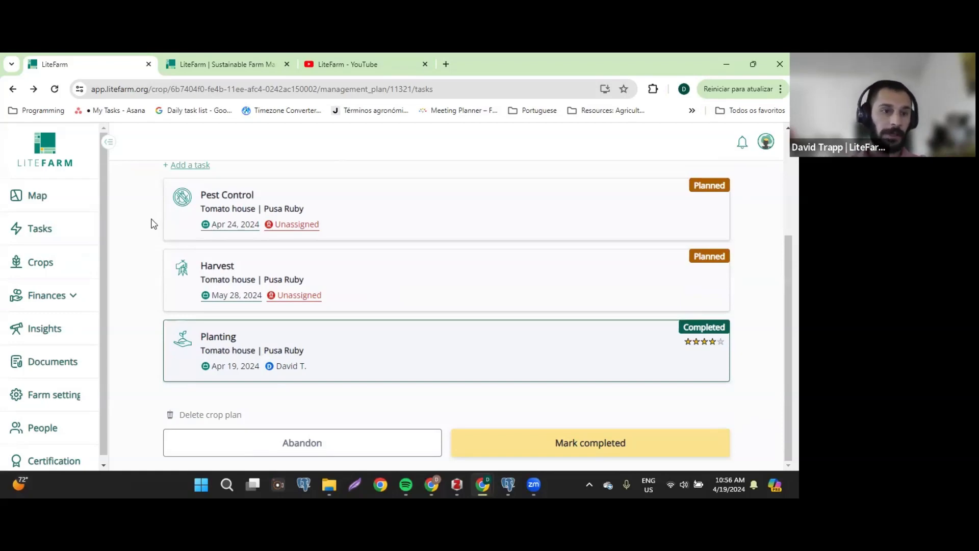
scroll(102, 256, down, 1)
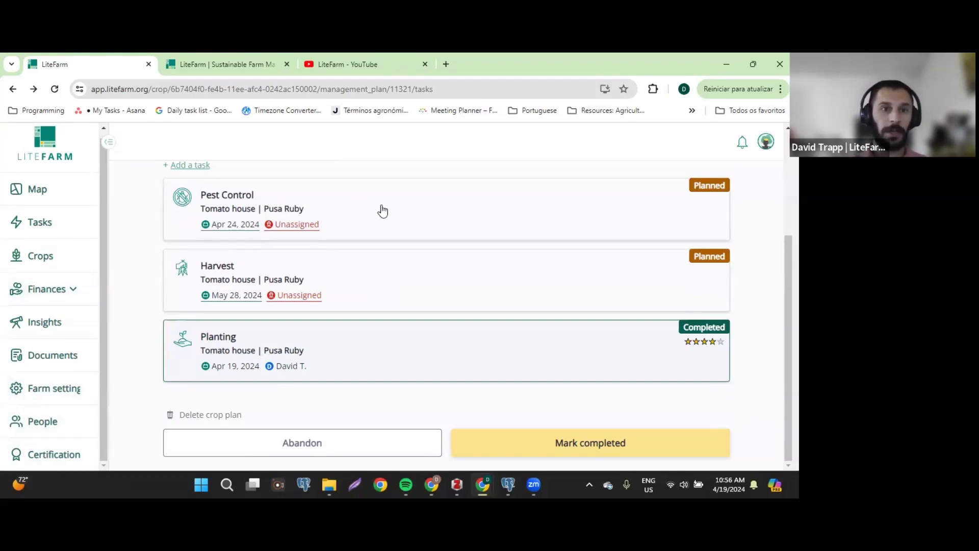
scroll(384, 212, up, 1)
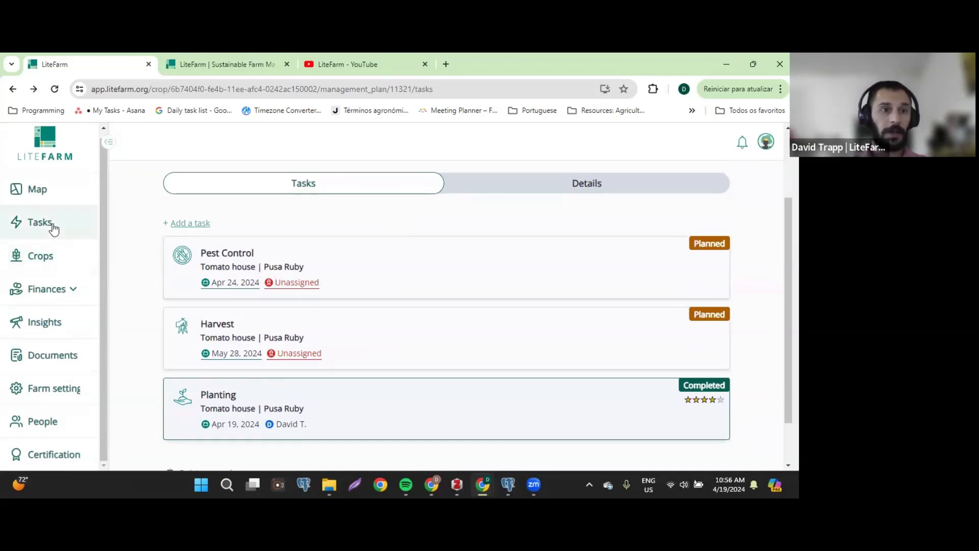
click(189, 223)
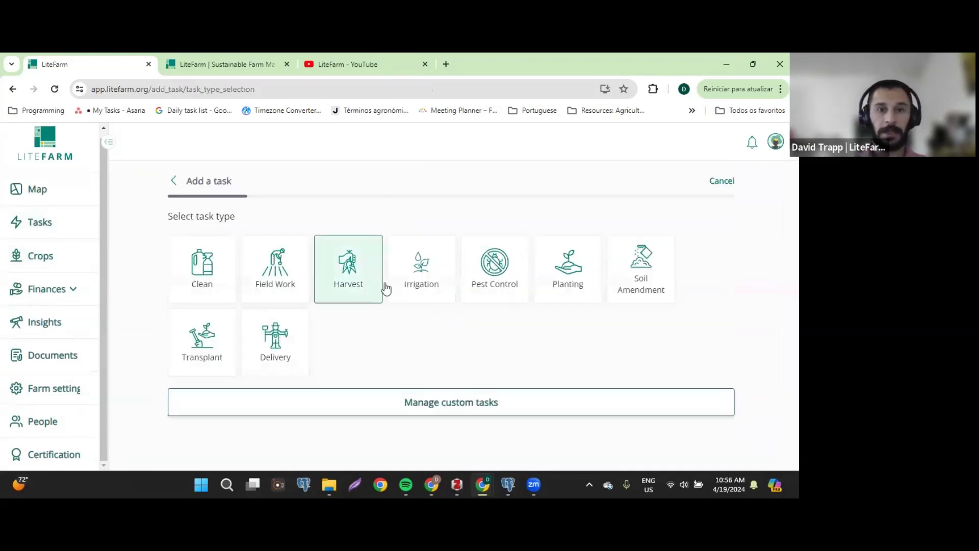
click(647, 266)
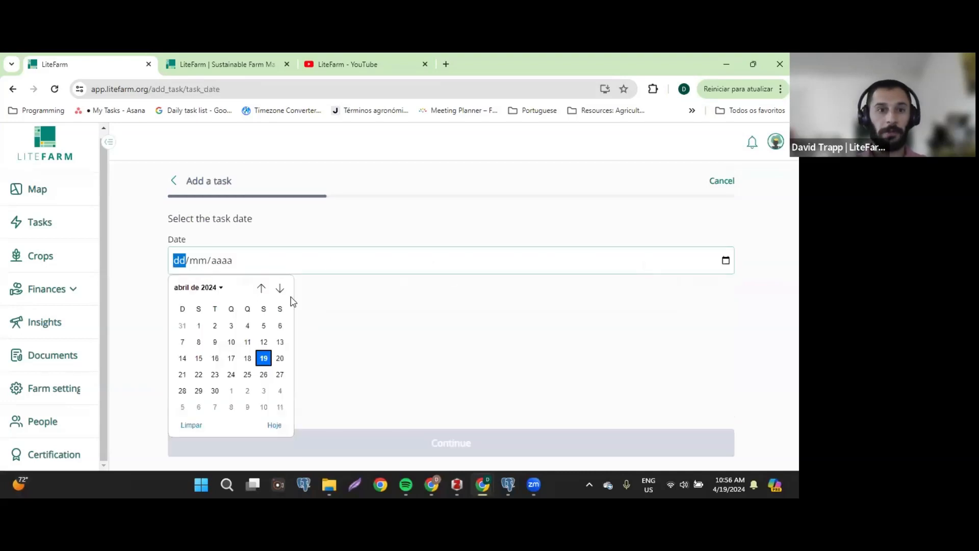
click(213, 375)
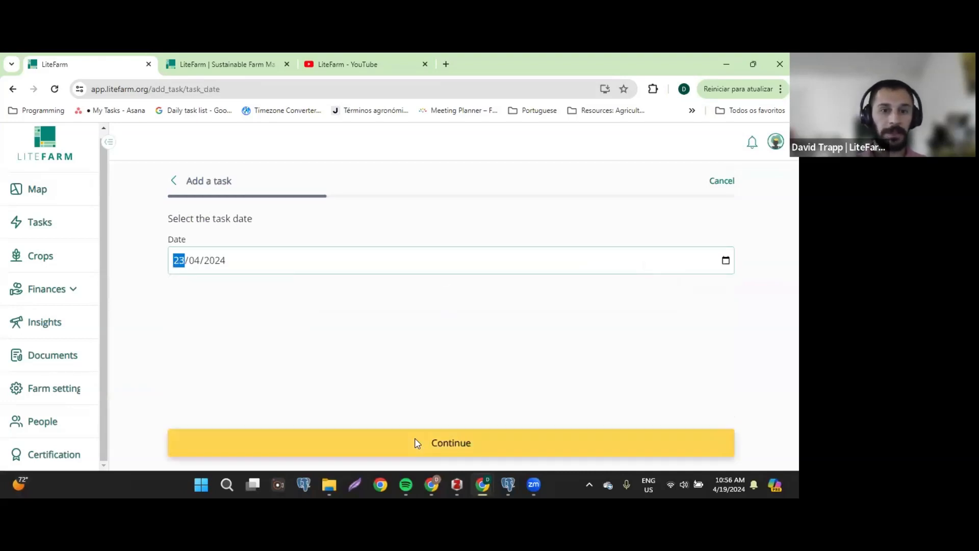
click(415, 442)
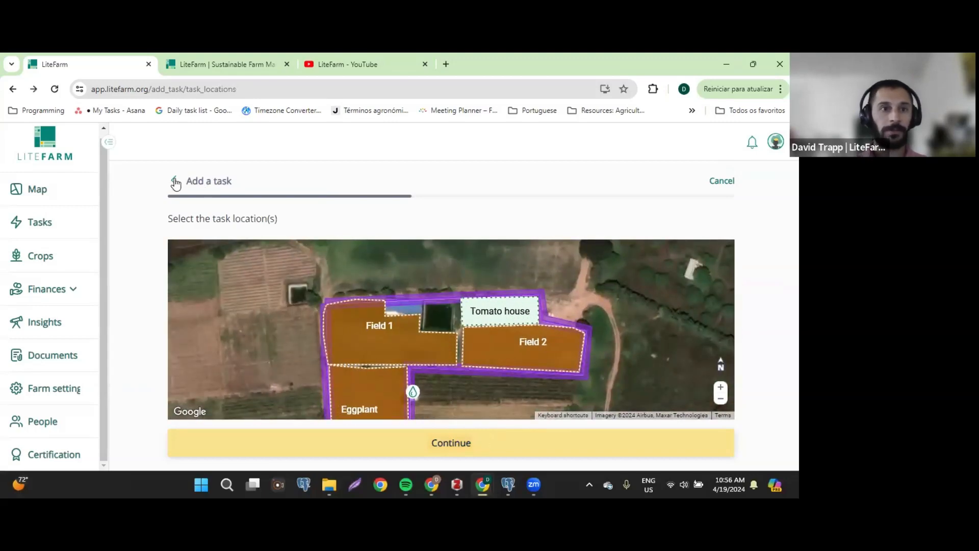
click(174, 181)
click(173, 181)
click(174, 181)
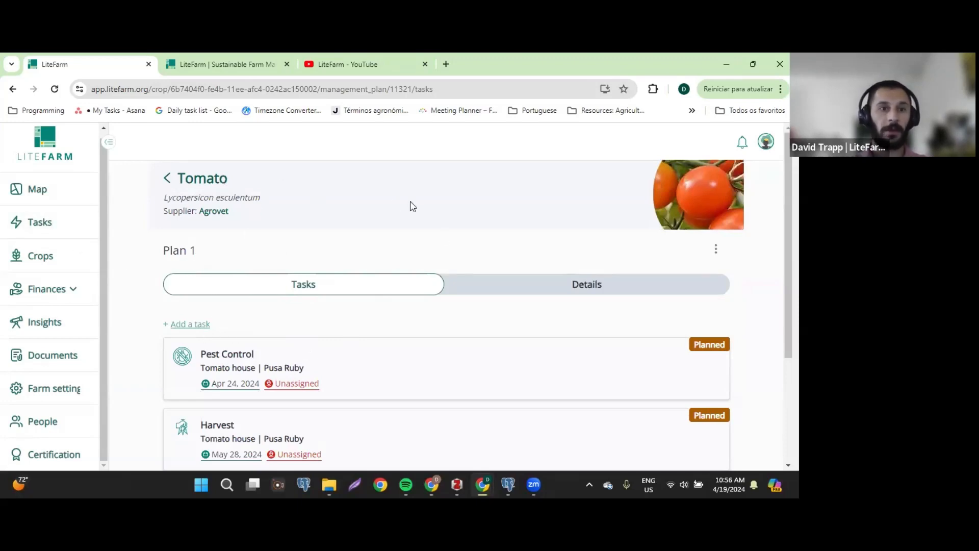
Step: Start a Soil Amendment task from the tomato plan, dated April 25, 2024, for Tomato house and its Pusa Ruby plan
click(206, 324)
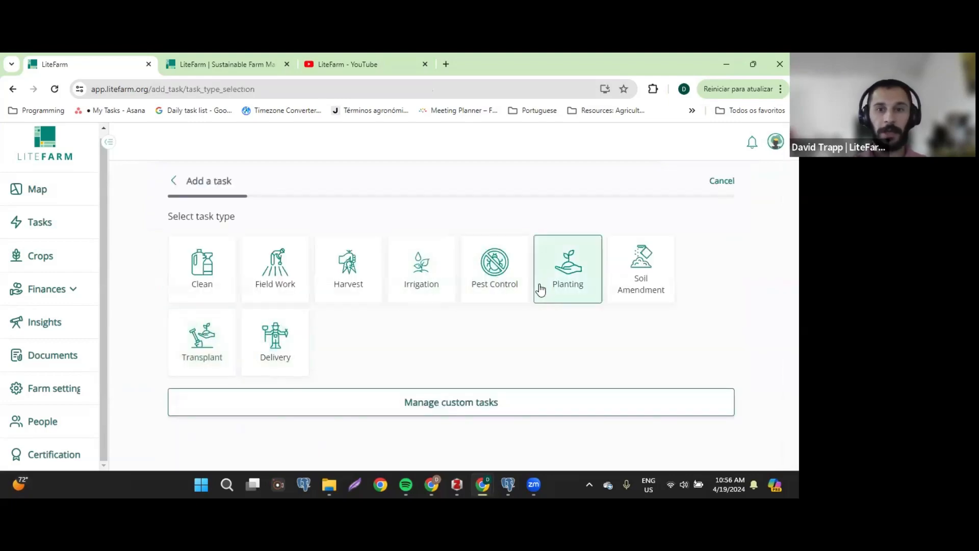
click(648, 291)
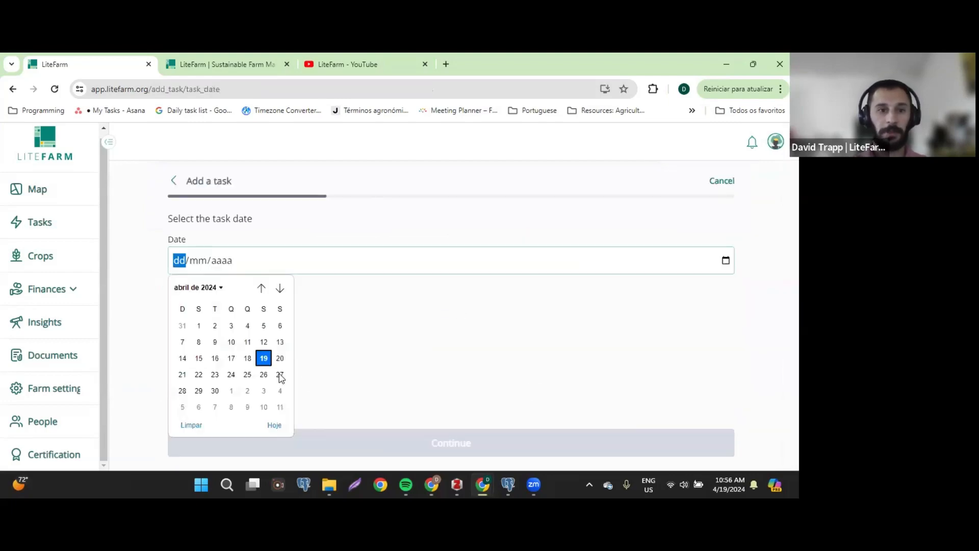
click(247, 375)
click(447, 439)
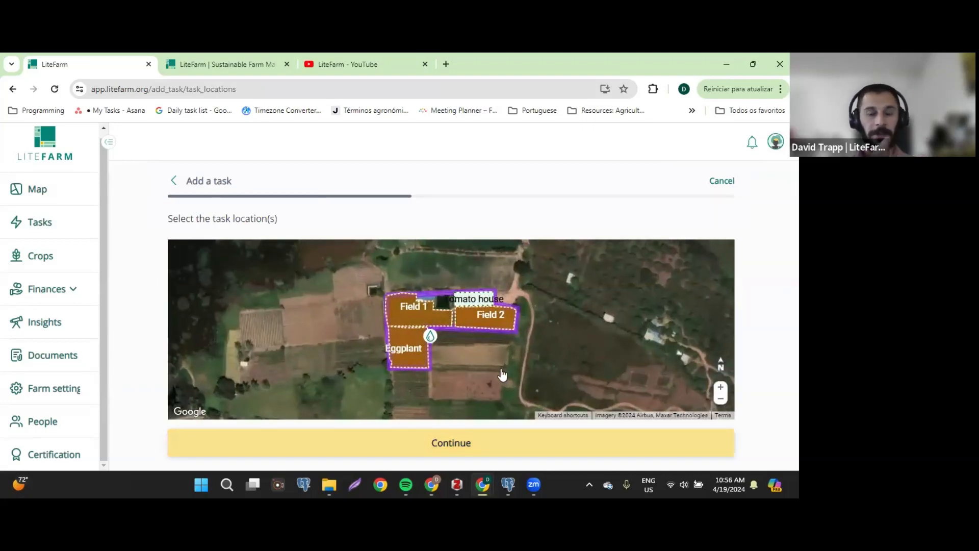
click(459, 449)
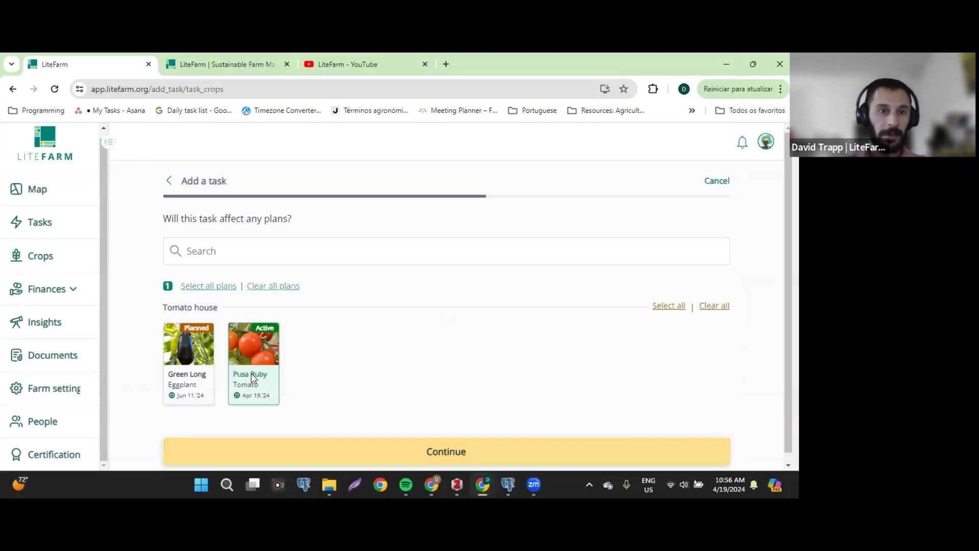
click(450, 450)
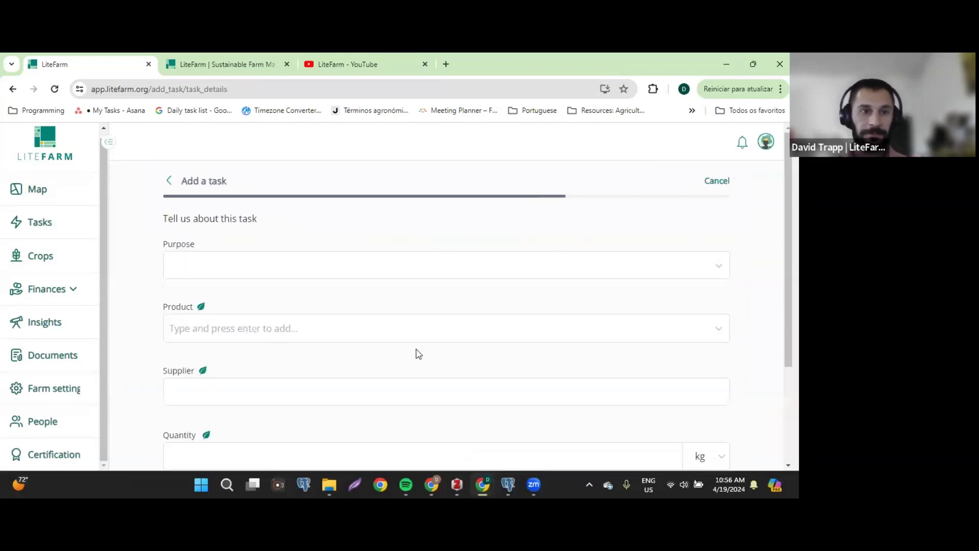
Step: Set the soil amendment's purpose to Nutrient availability and create Compost as its product
click(378, 276)
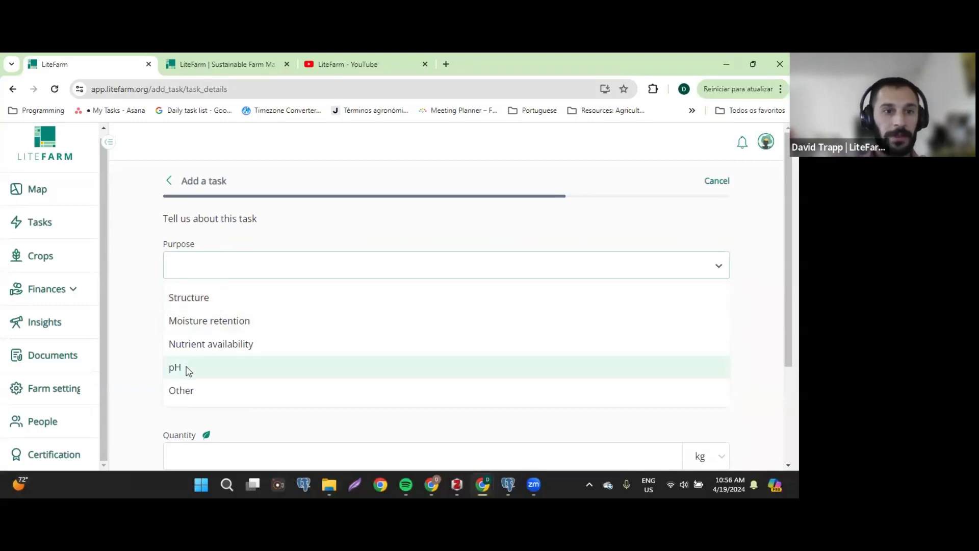
click(207, 339)
click(208, 339)
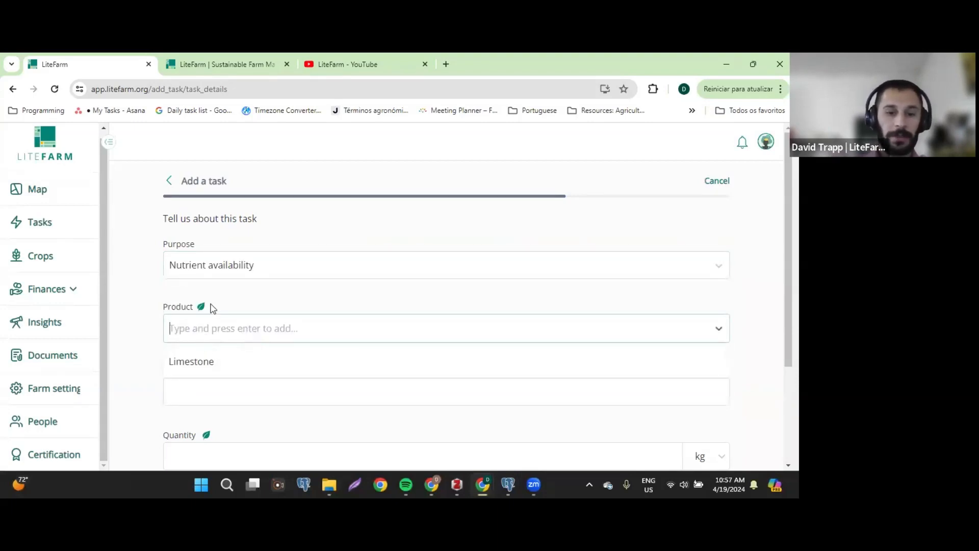
text(Compost)
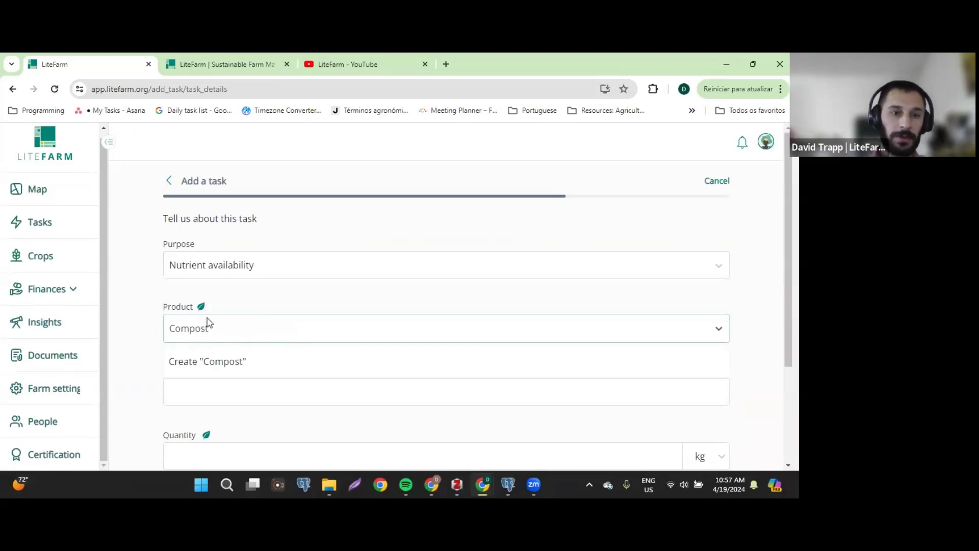
click(207, 359)
Step: Set the Compost supplier to On farm and quantity to 50 kg, and save the soil amendment task as unassigned
scroll(223, 356, down, 2)
click(209, 284)
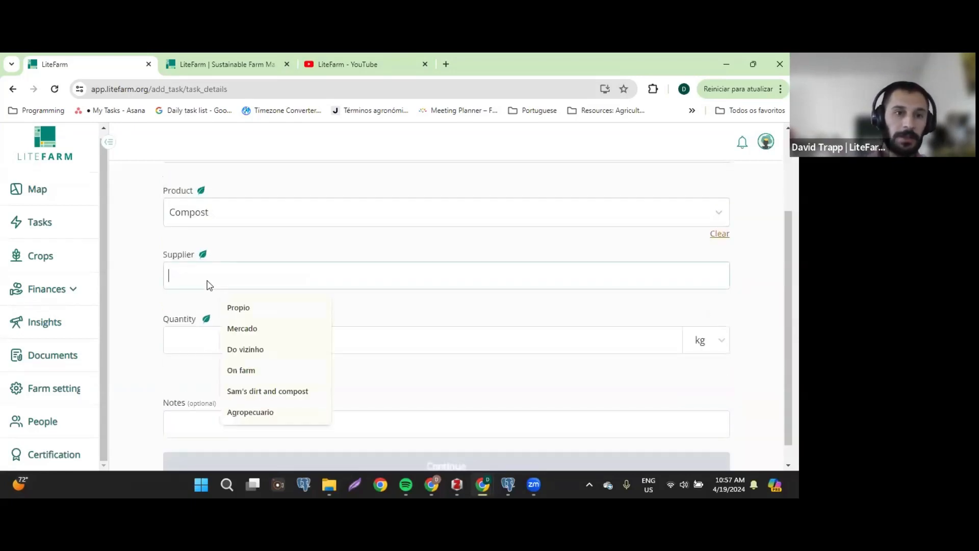
click(241, 370)
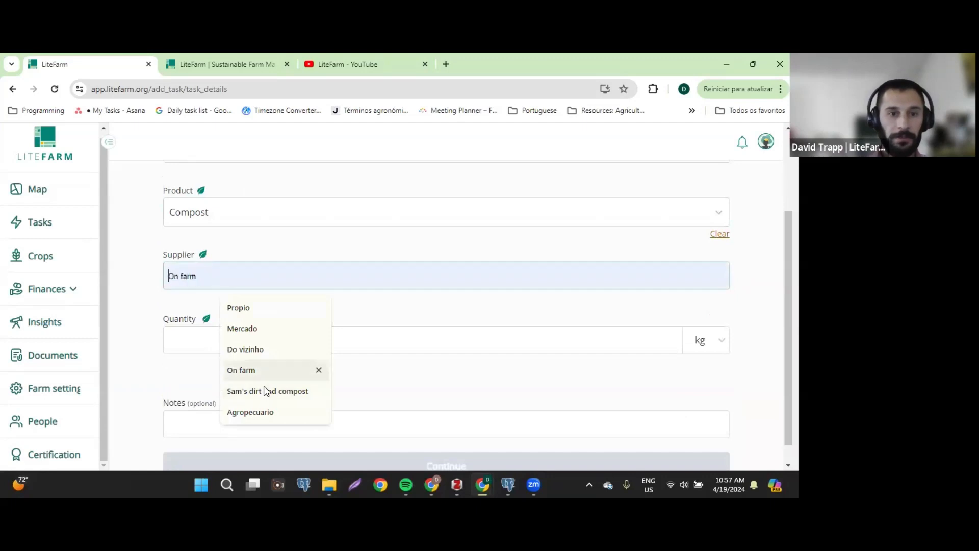
click(202, 314)
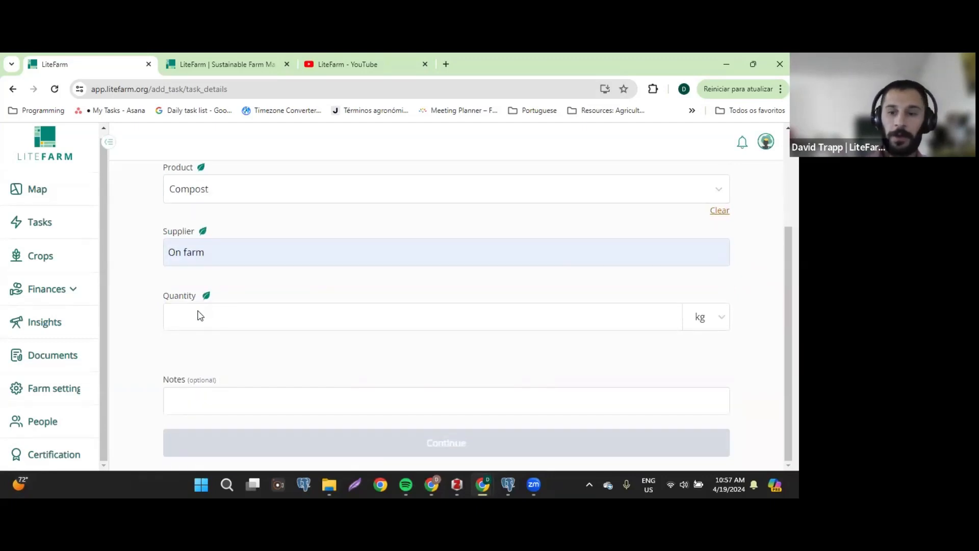
text(50)
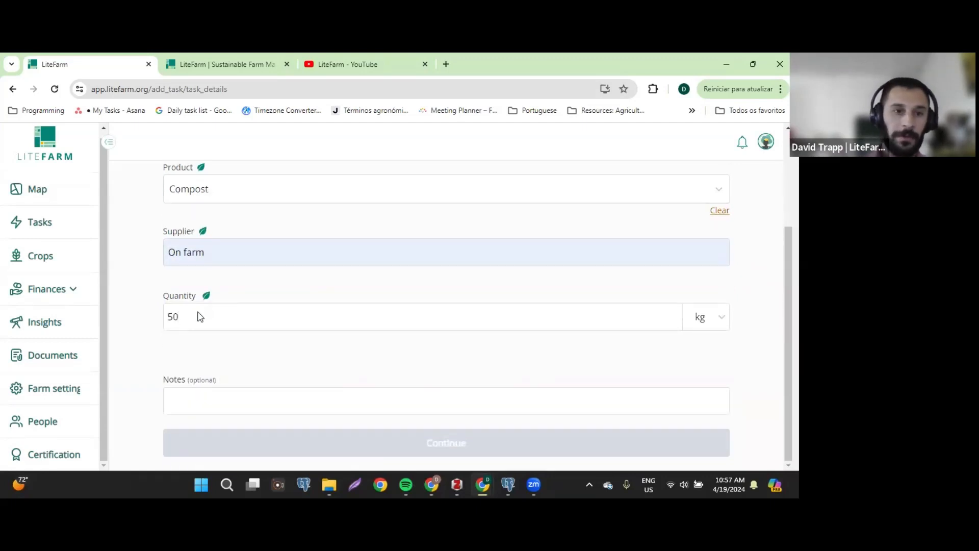
click(396, 444)
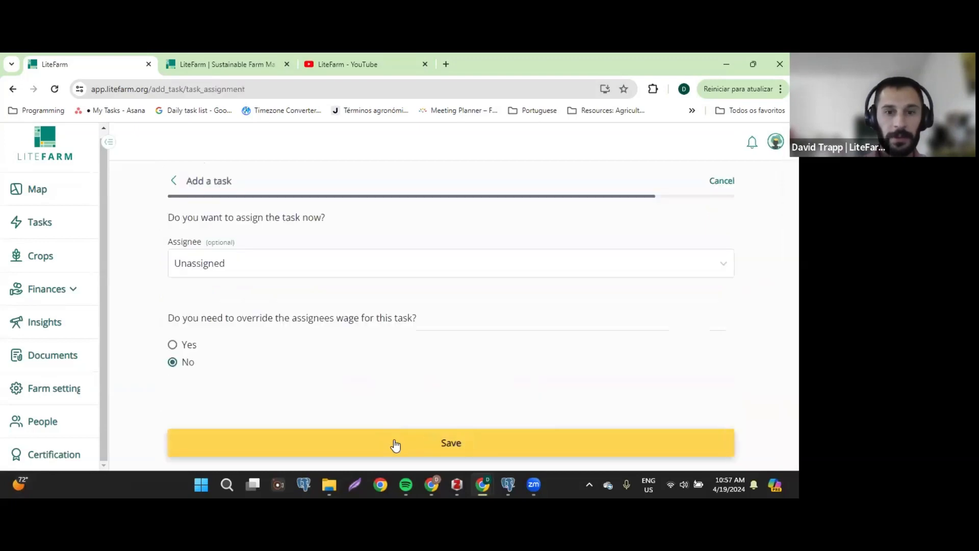
click(394, 442)
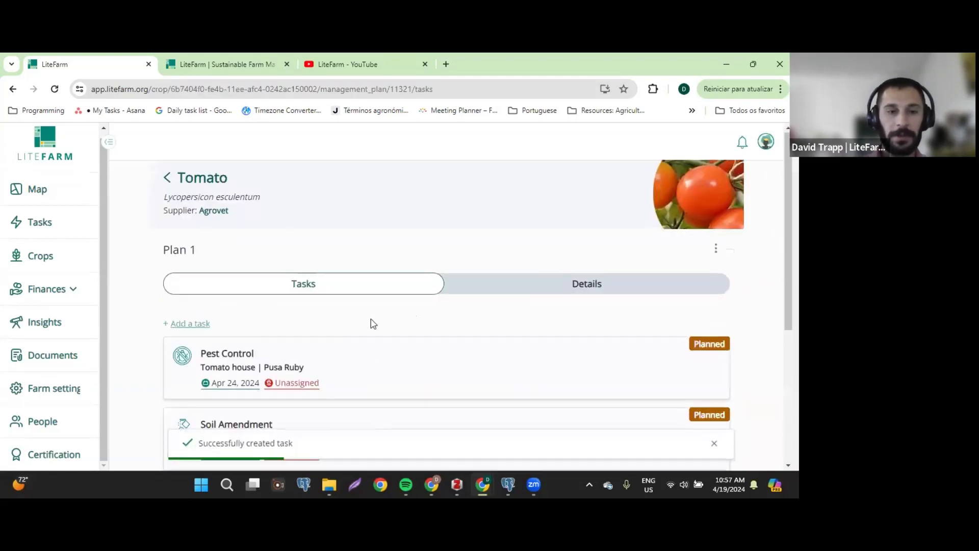
Step: Look through the tomato plan's tasks, view the April 24 Pest Control task, and return to the plan's task list
scroll(369, 325, down, 2)
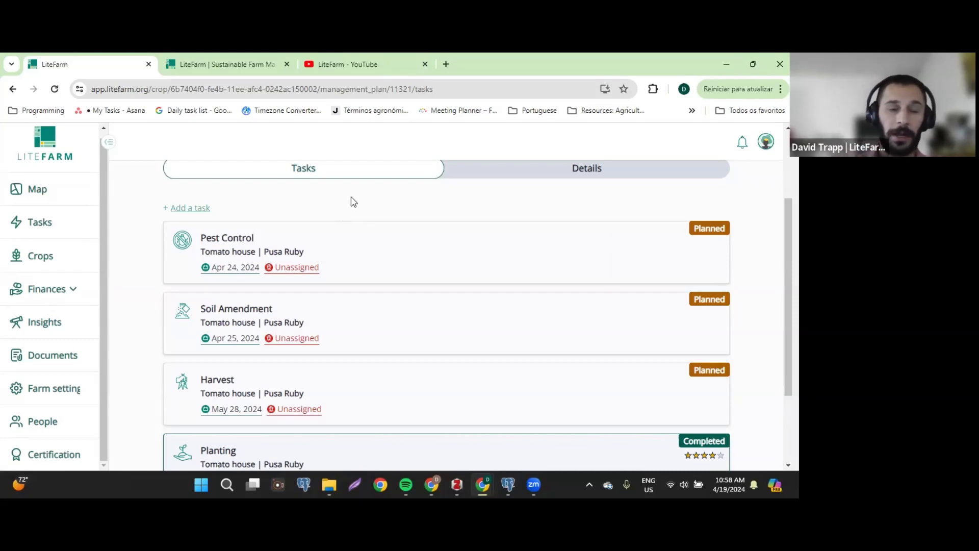
scroll(354, 202, down, 1)
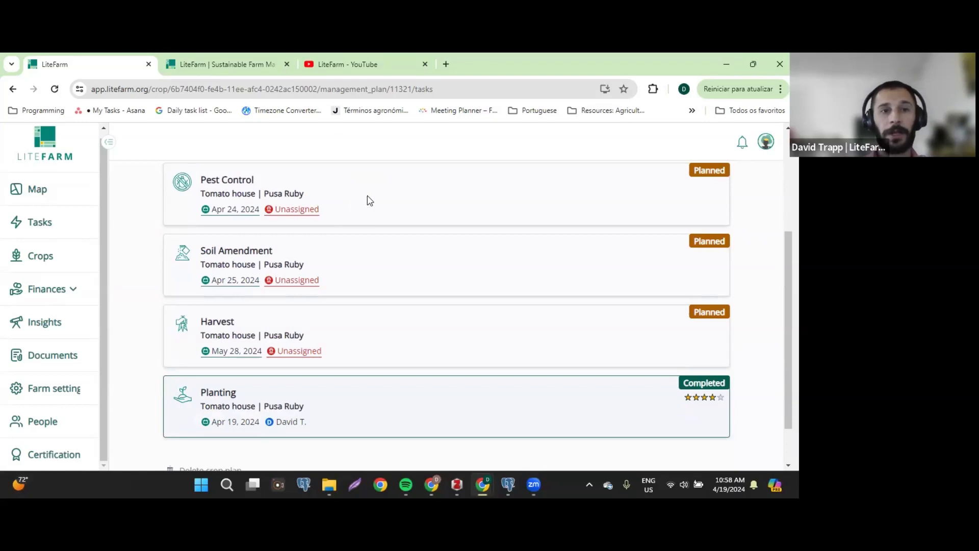
click(371, 200)
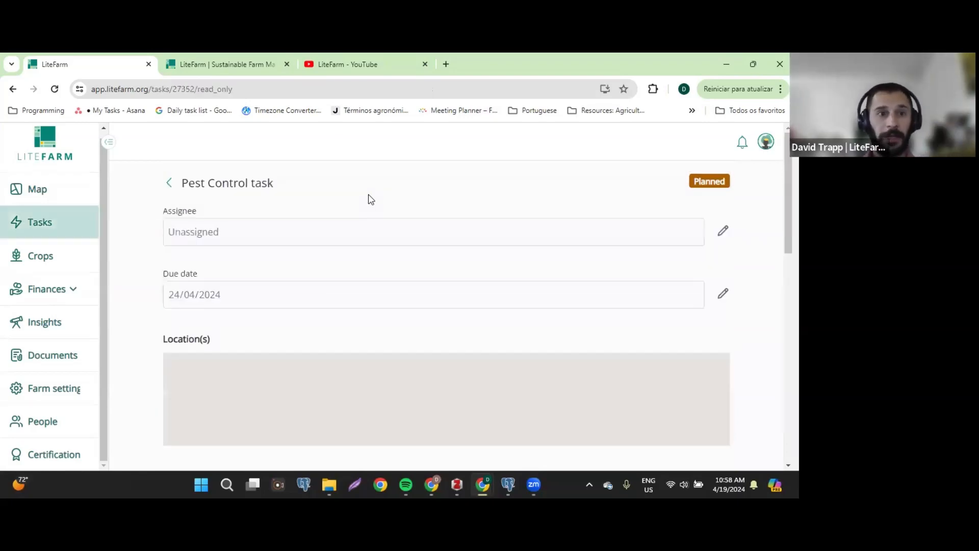
click(168, 183)
Step: Start a Pest Control task from the tomato plan, dated April 26, 2024, for Tomato house and its Pusa Ruby plan
scroll(256, 197, up, 3)
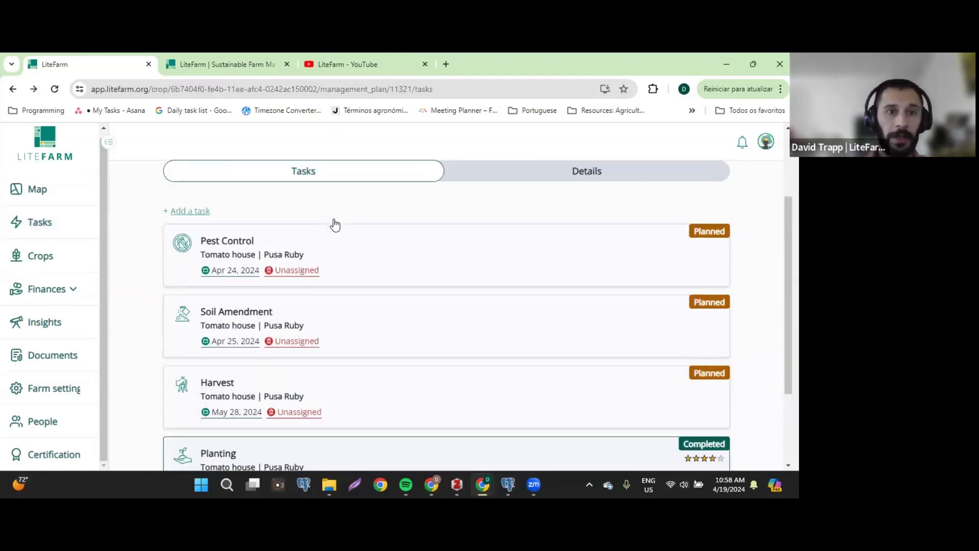
click(190, 325)
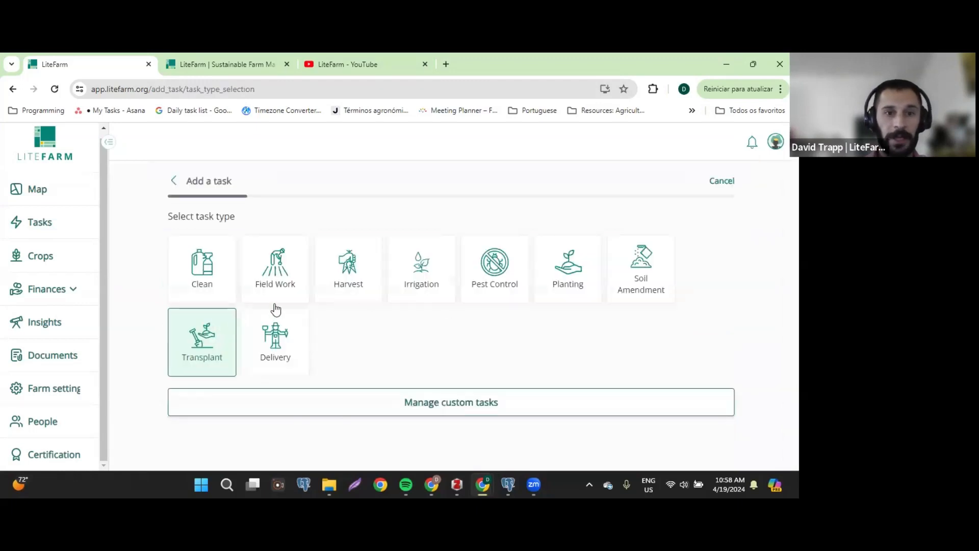
click(493, 285)
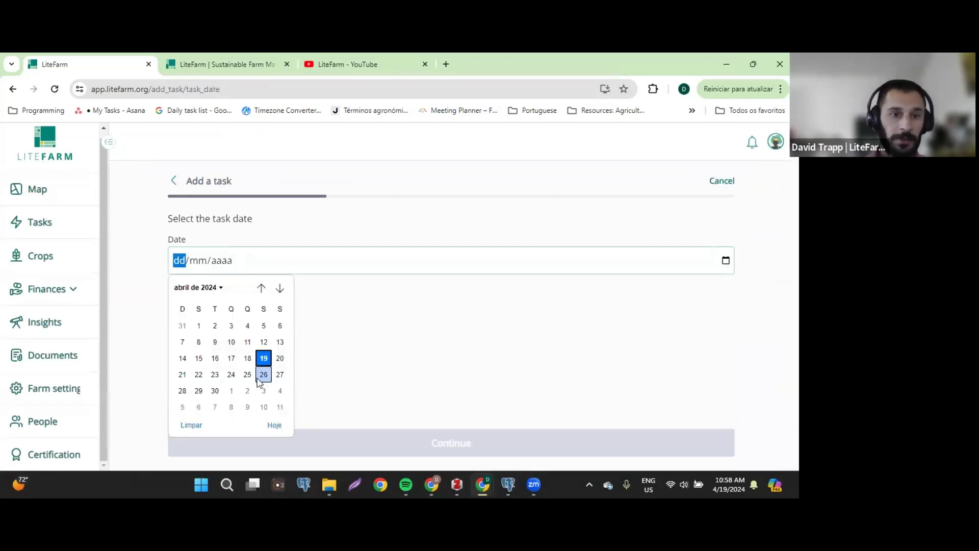
click(263, 373)
click(424, 448)
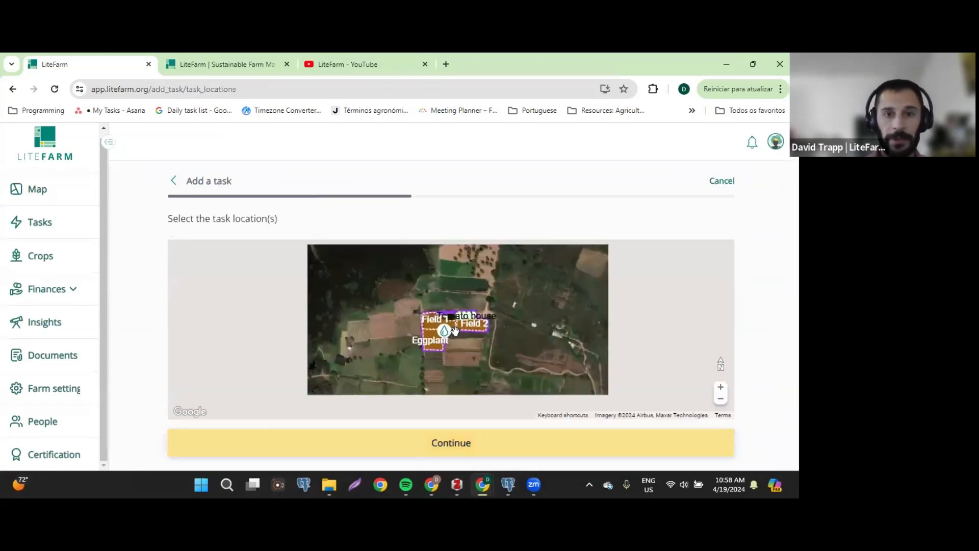
click(481, 448)
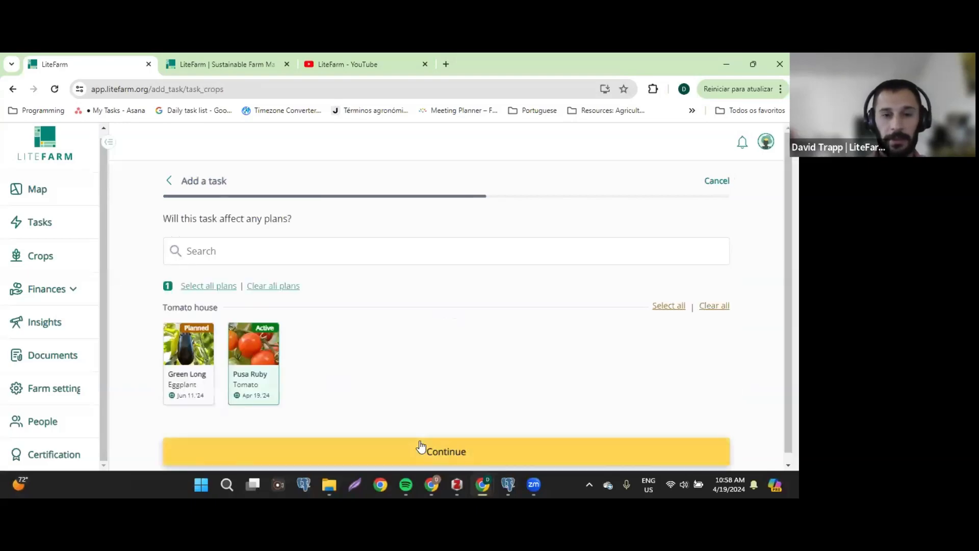
click(422, 448)
Step: Set the pest control method to Foliar spray and choose the existing Neem oil product
click(203, 317)
click(228, 396)
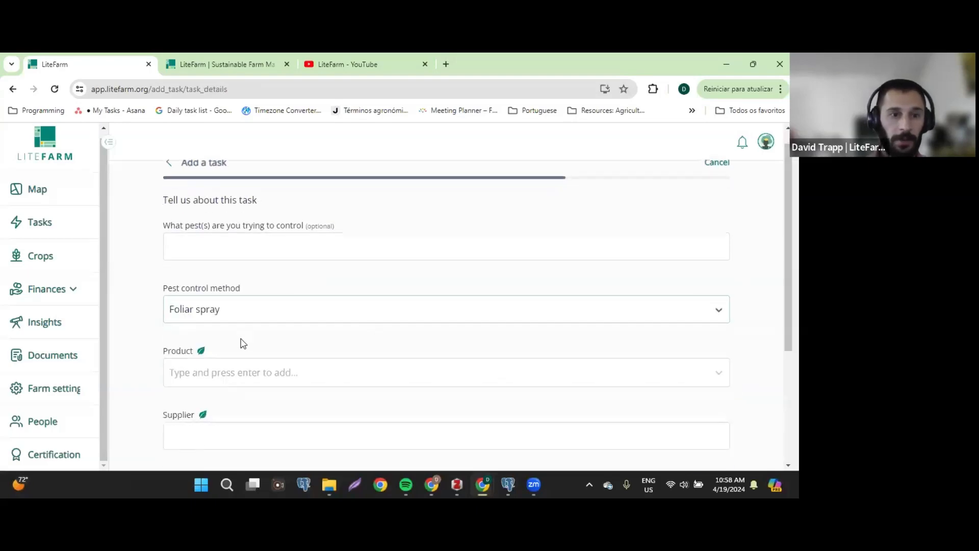
scroll(241, 343, down, 2)
click(218, 256)
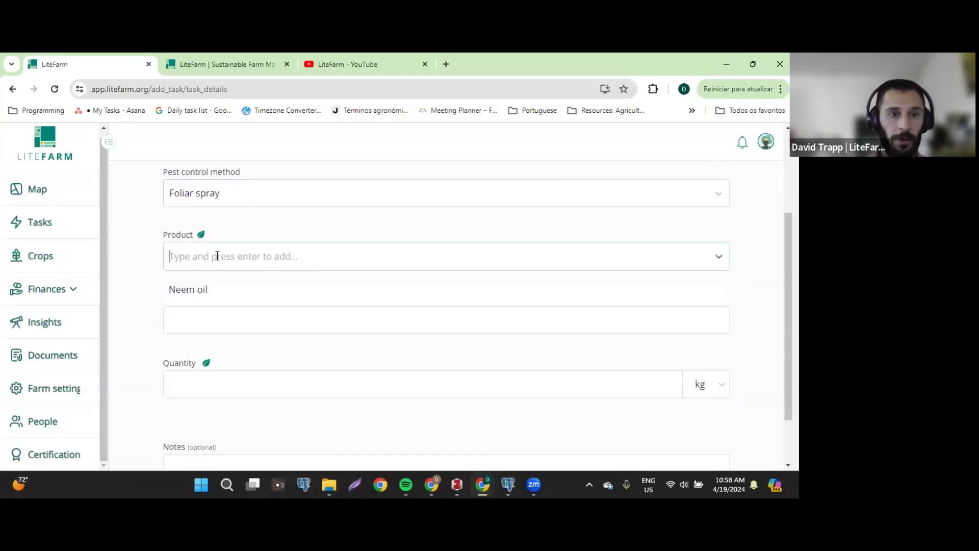
click(197, 288)
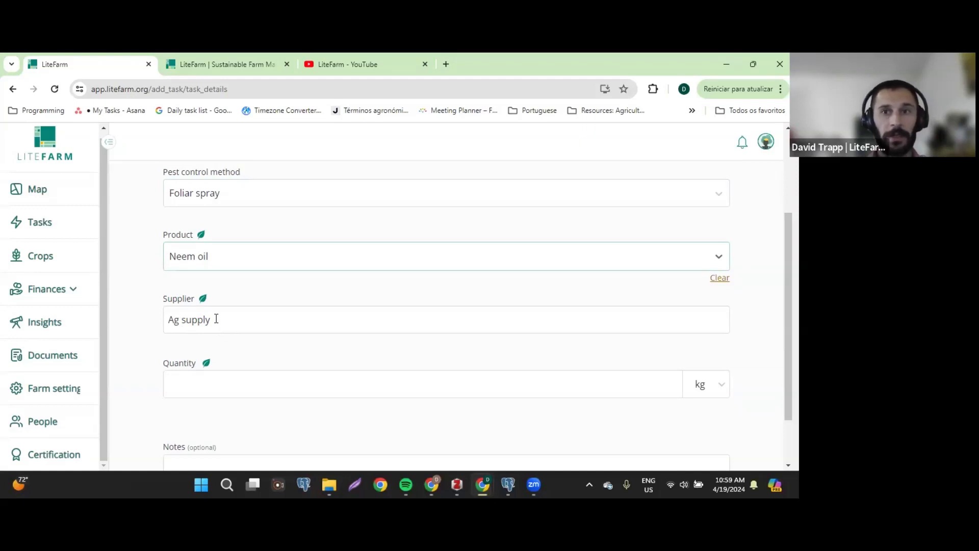
Step: Replace the Neem oil product with a newly created one named Pest-be-gone
click(224, 262)
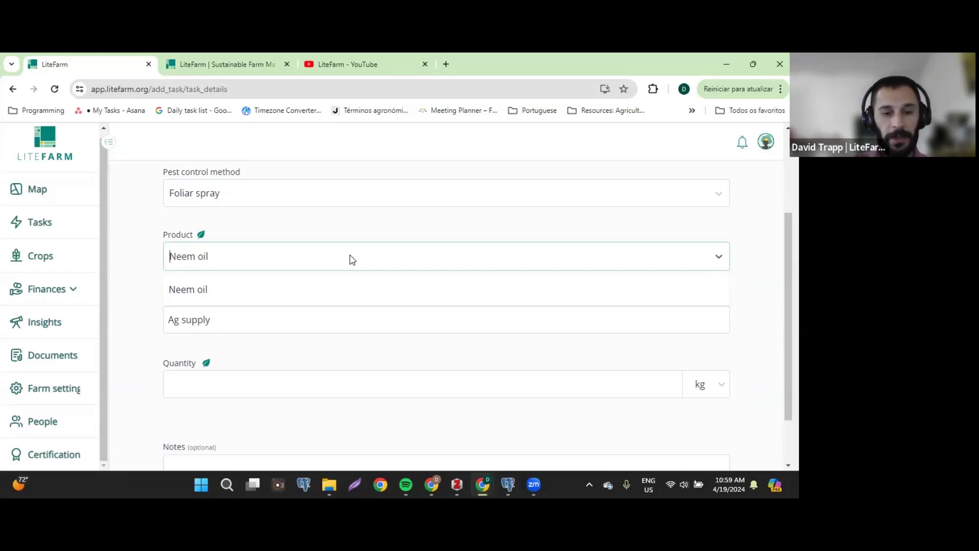
text(E)
key(BackSpace)
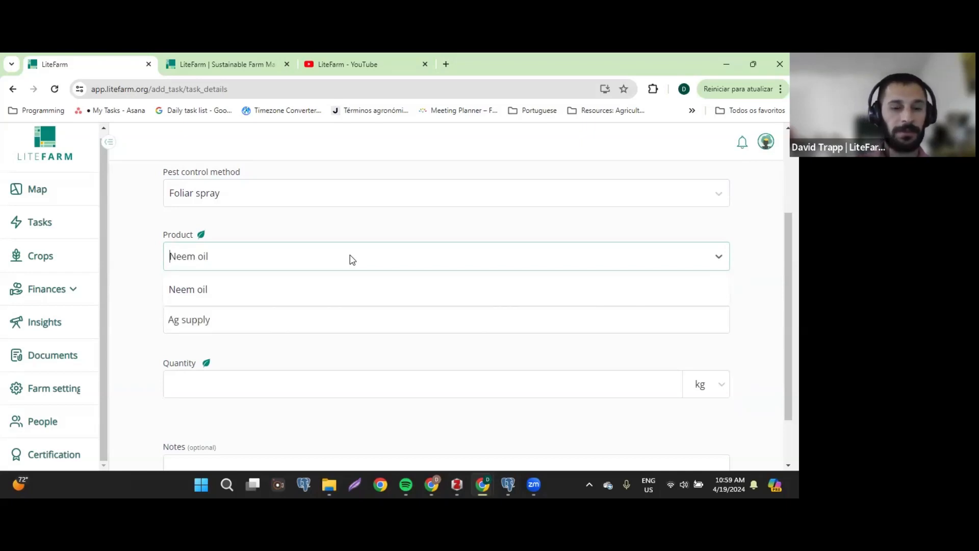
text(Pest )
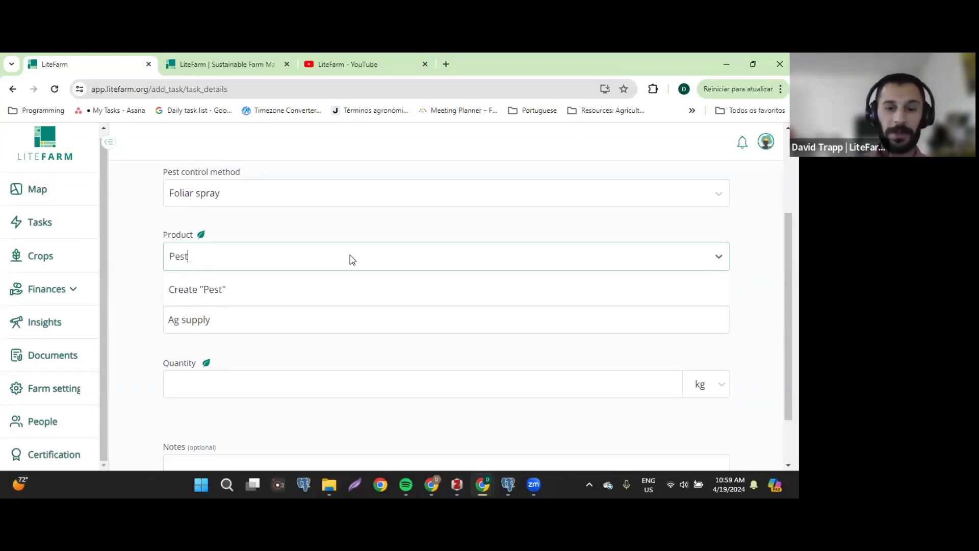
text(-be-gone)
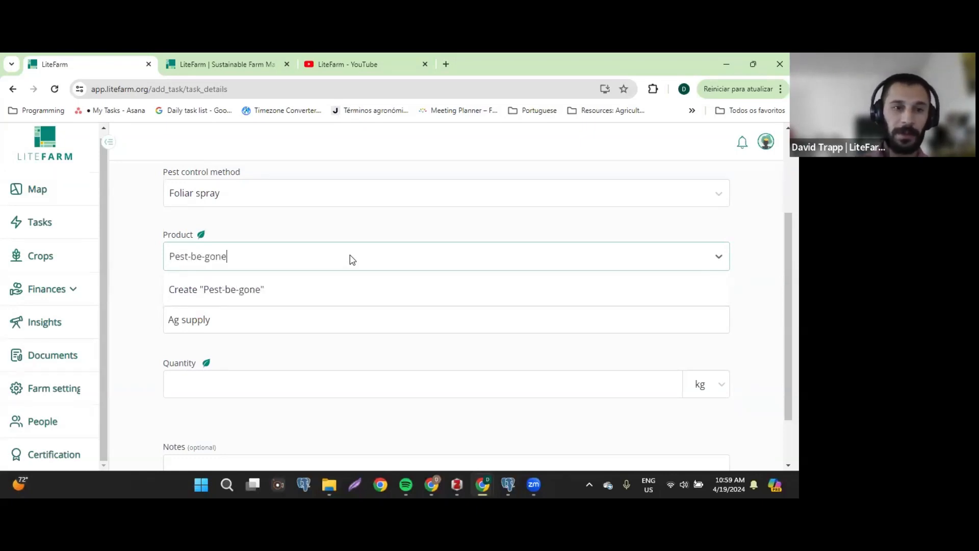
key(Return)
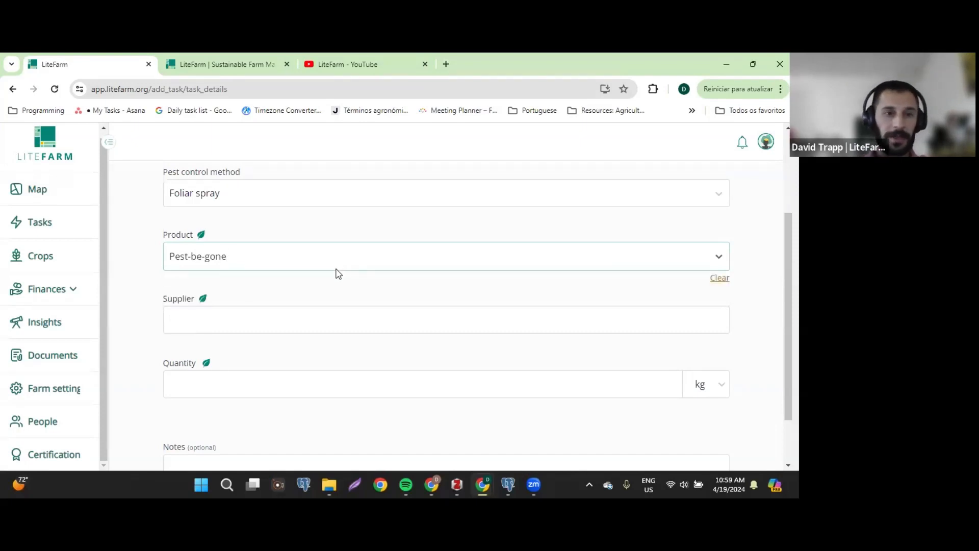
Step: Set the Pest-be-gone supplier to Bob's pests and quantity to 5 kg, and save the pest control task as unassigned
click(308, 317)
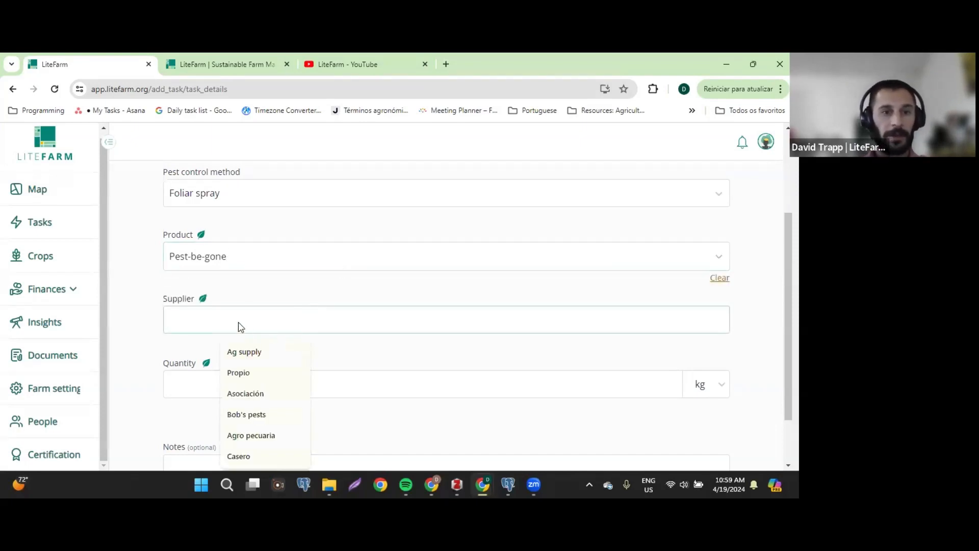
click(244, 414)
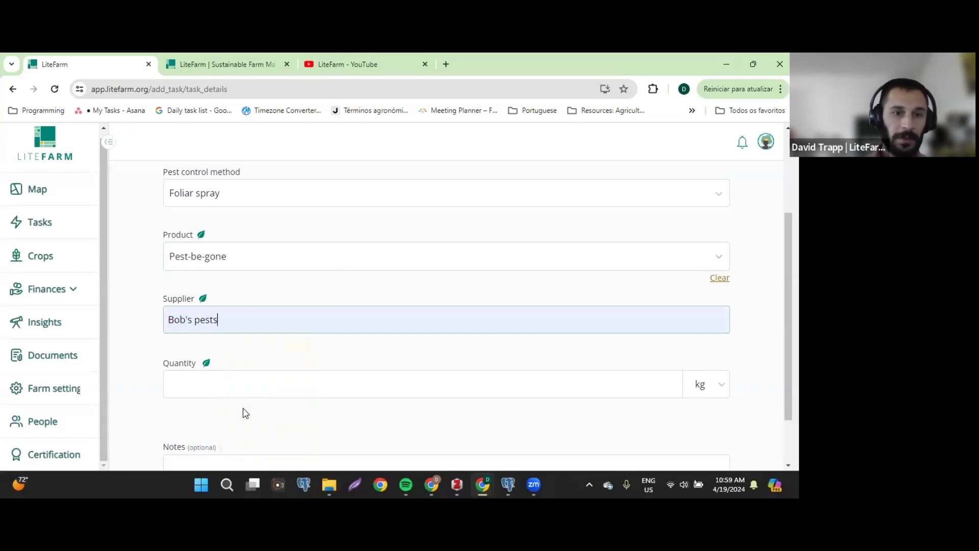
click(208, 376)
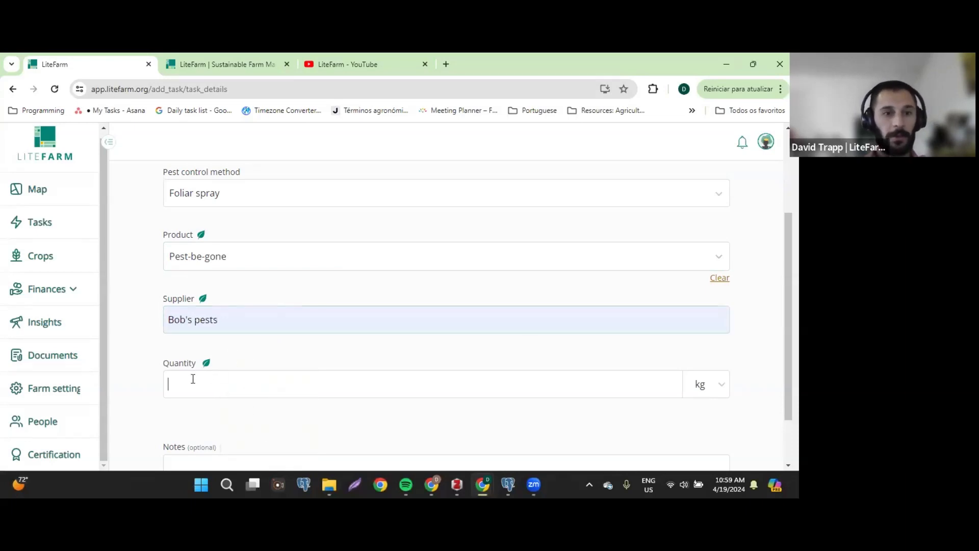
text(5)
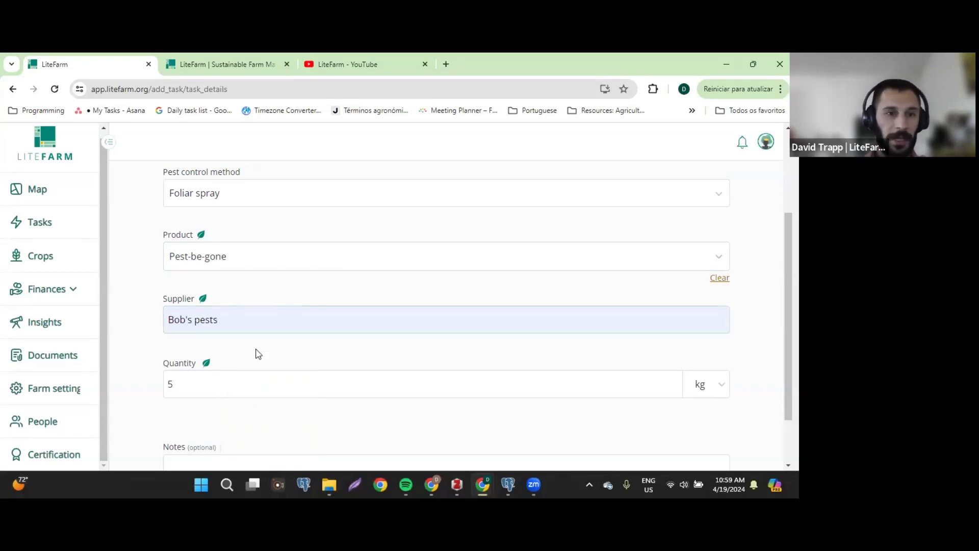
scroll(285, 378, down, 2)
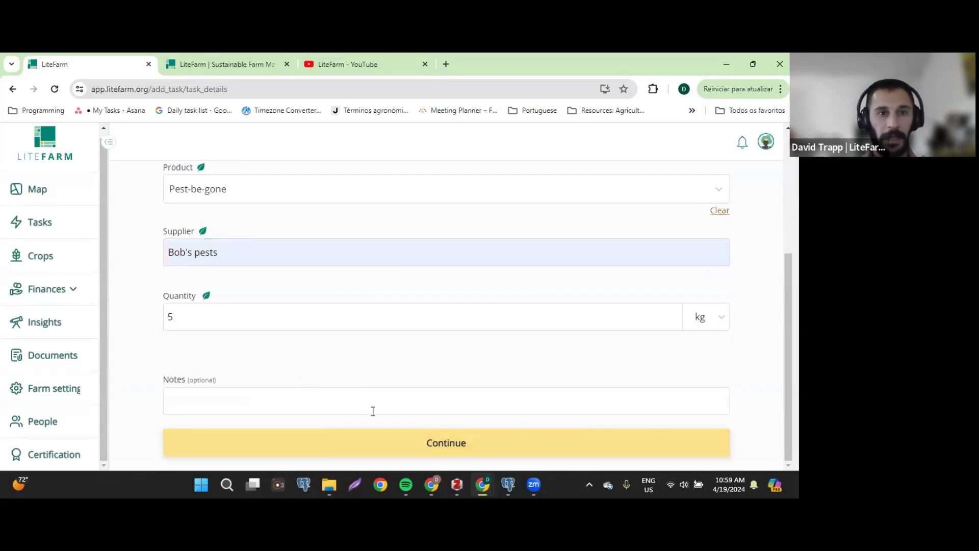
click(381, 441)
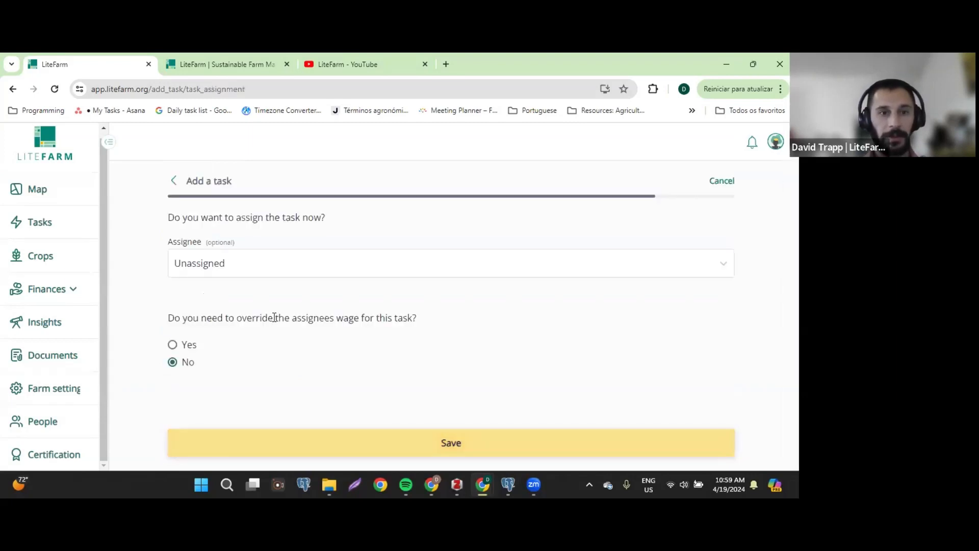
click(414, 451)
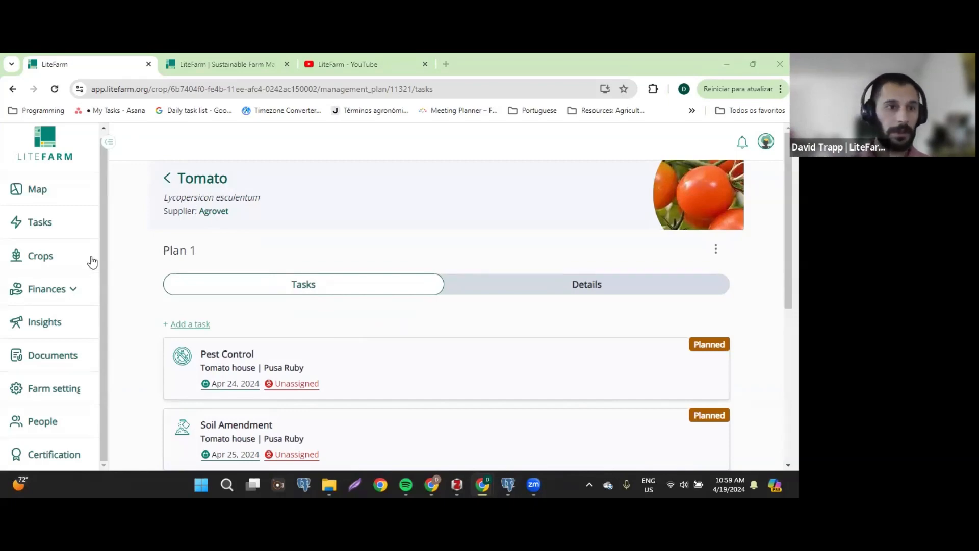
Step: Look over the planned tasks in the tomato plan's list and open the farm's full task list
scroll(353, 263, down, 3)
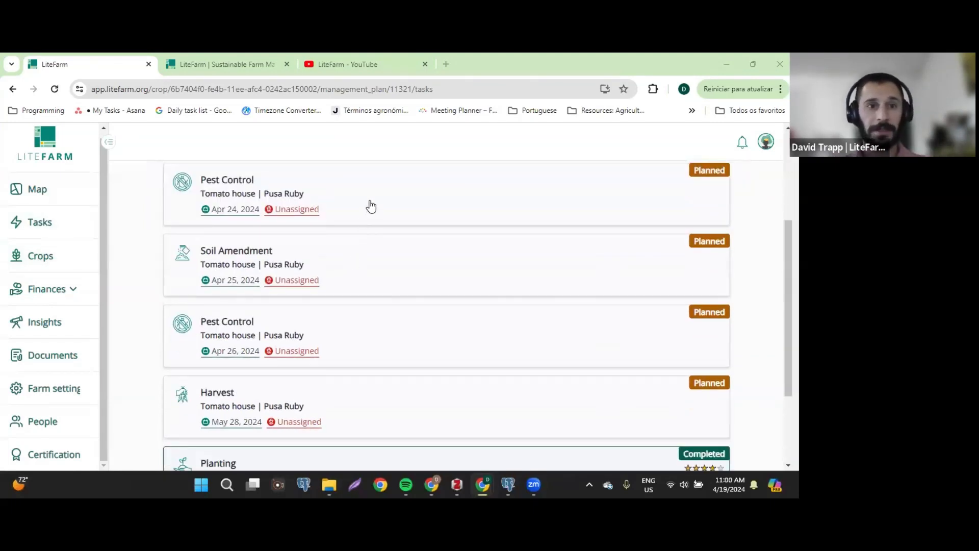
scroll(371, 207, up, 2)
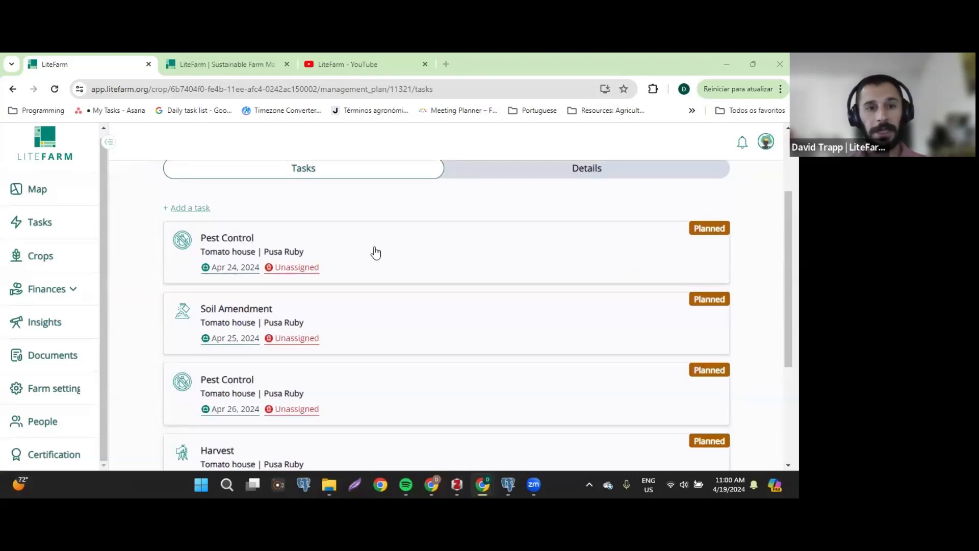
scroll(374, 252, up, 1)
scroll(376, 252, up, 1)
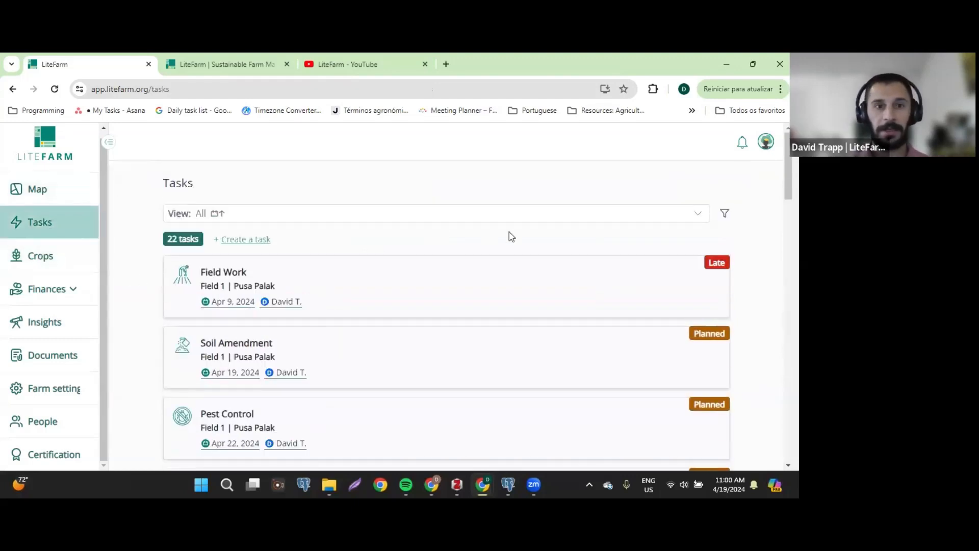
Step: Mark the late Field Work task for Field 1 as complete, reporting no changes to the task
double_click(162, 187)
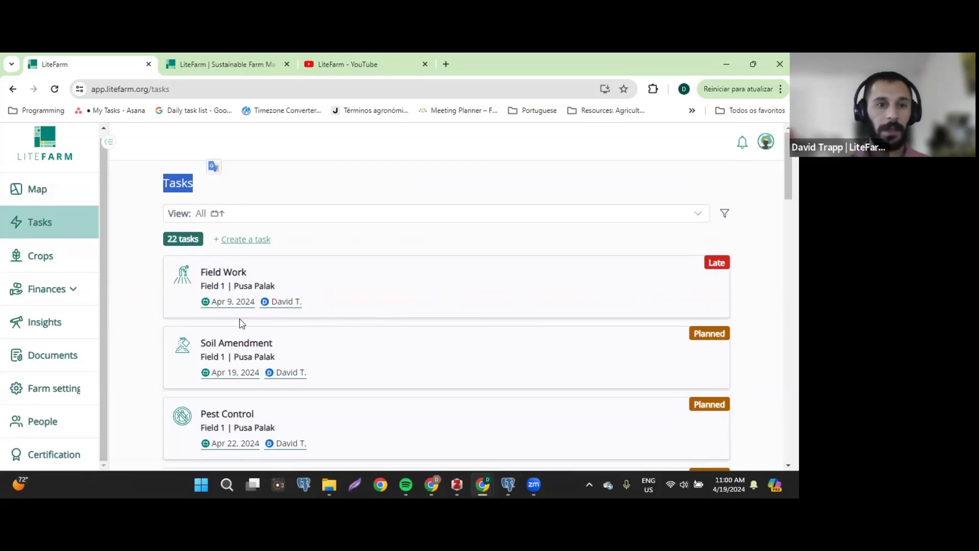
click(364, 278)
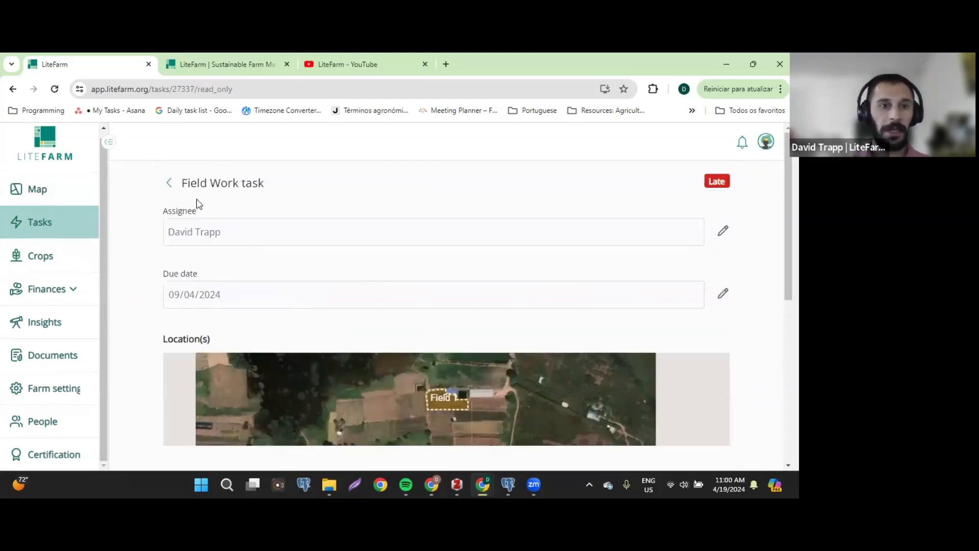
scroll(380, 269, down, 10)
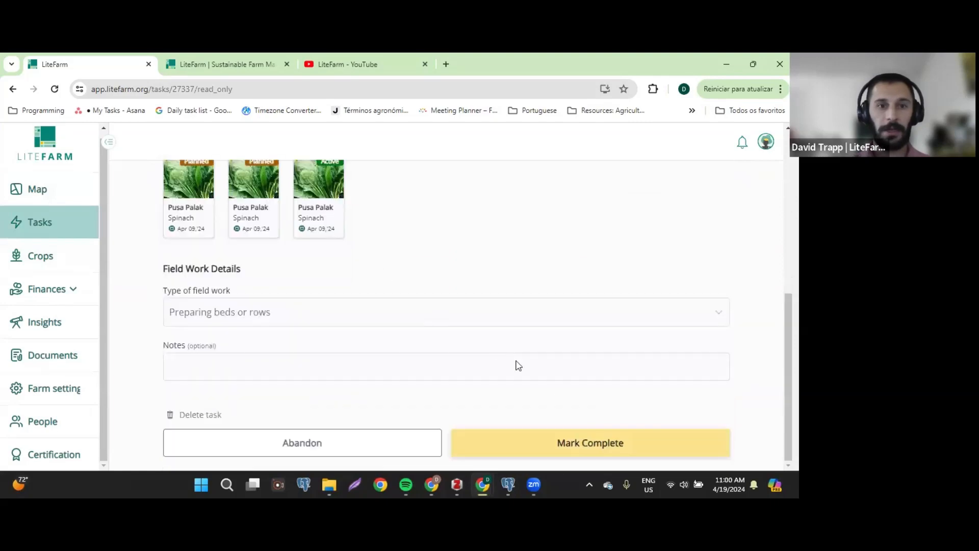
click(587, 442)
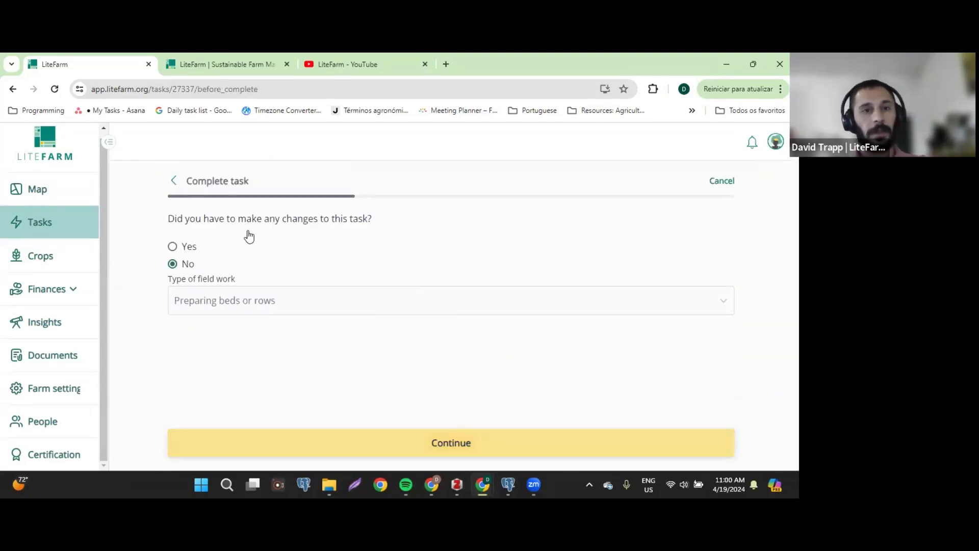
drag(204, 219, 283, 224)
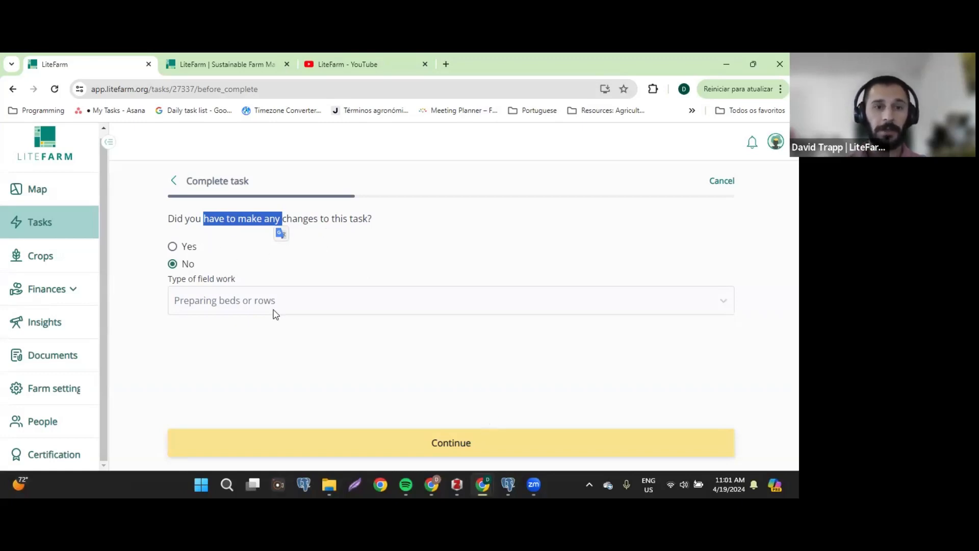
click(217, 270)
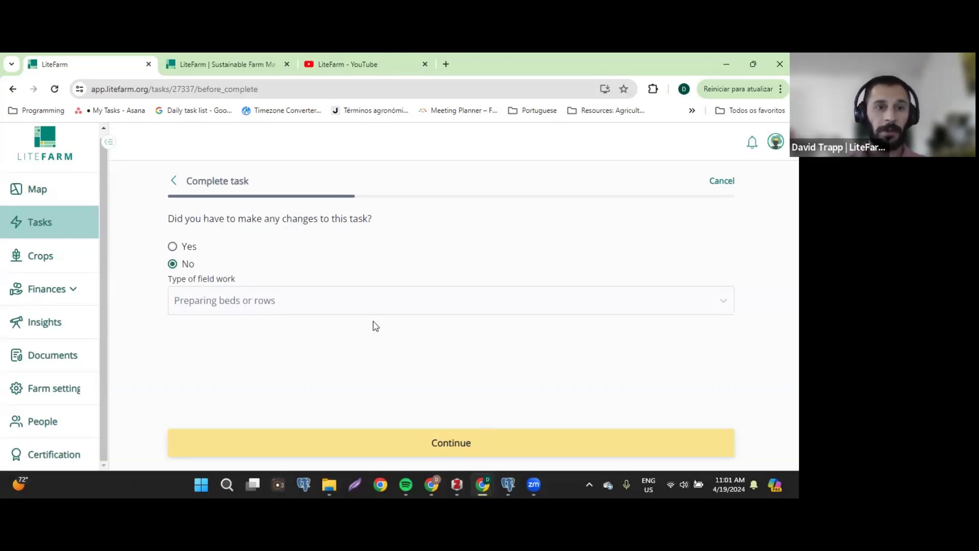
click(474, 438)
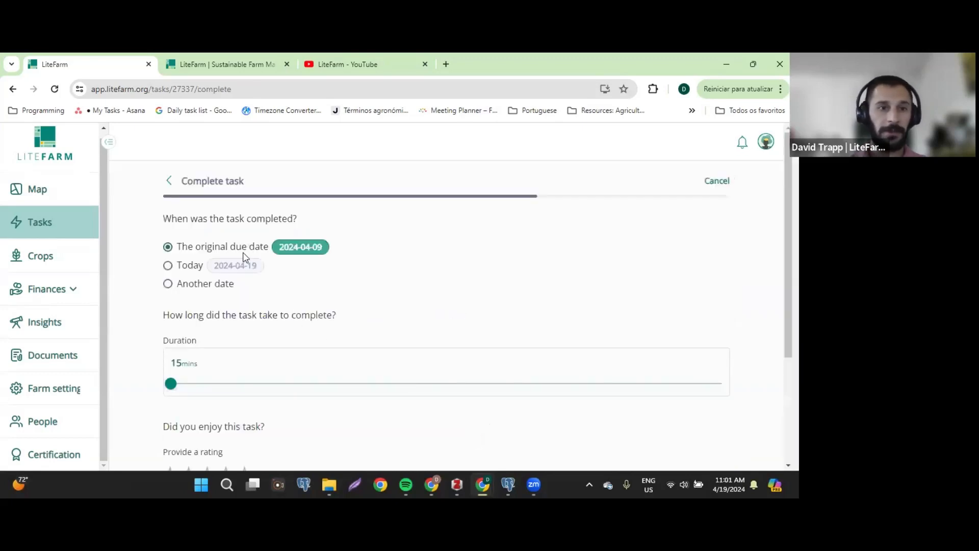
Step: Try today and another date, 19/03/2024, as the completion date, and return to the original due date
drag(188, 218, 292, 218)
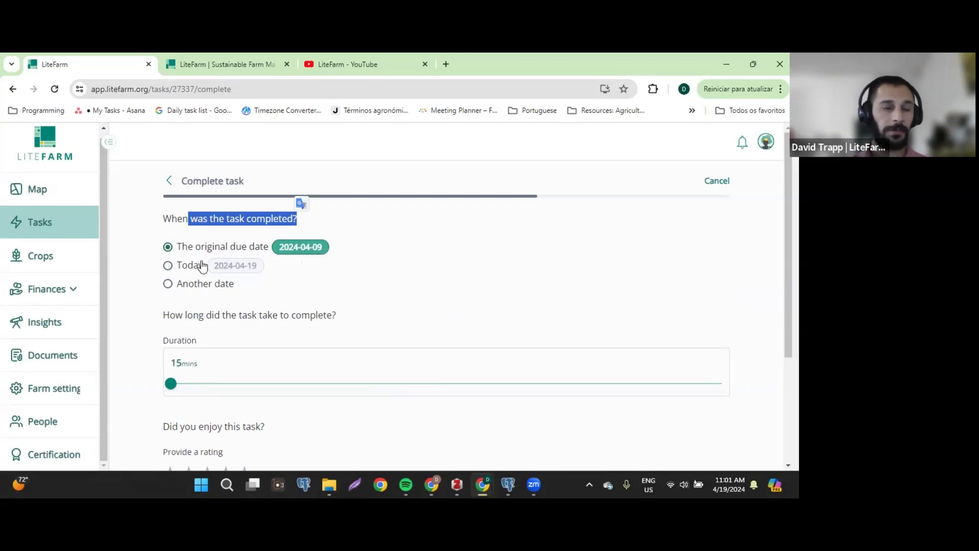
click(176, 270)
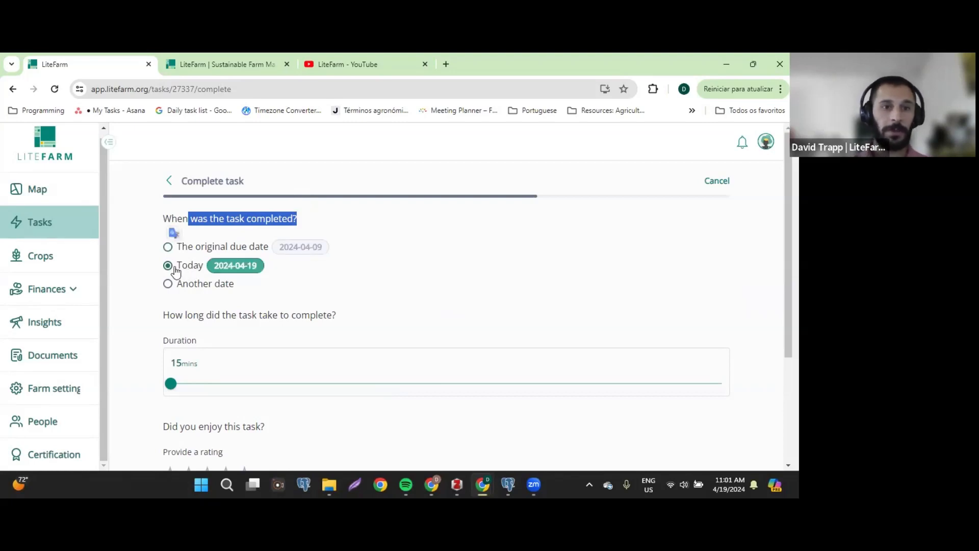
click(168, 284)
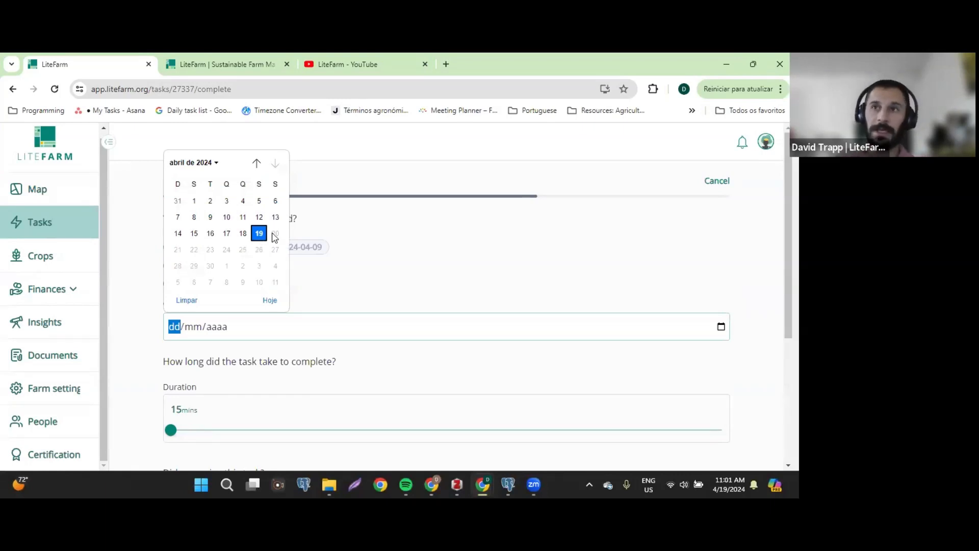
click(256, 164)
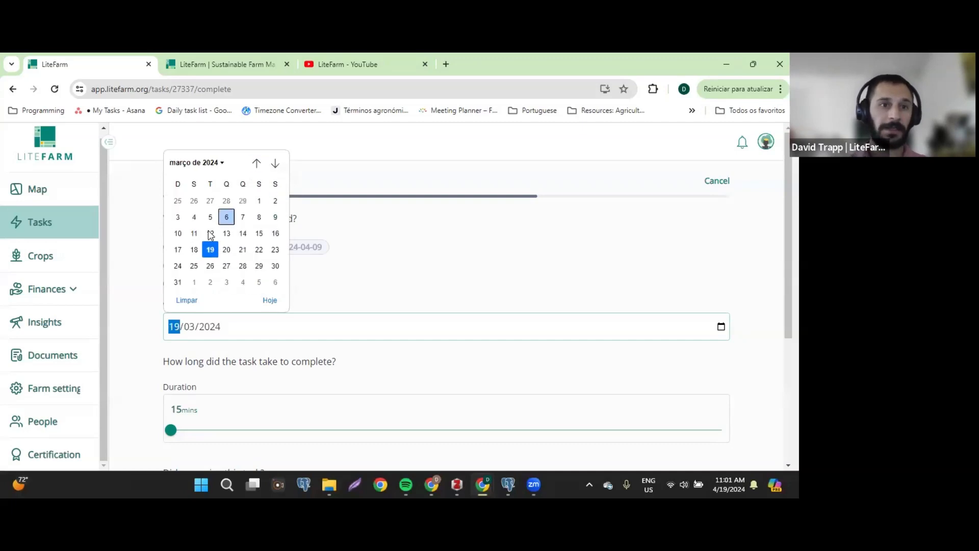
click(327, 220)
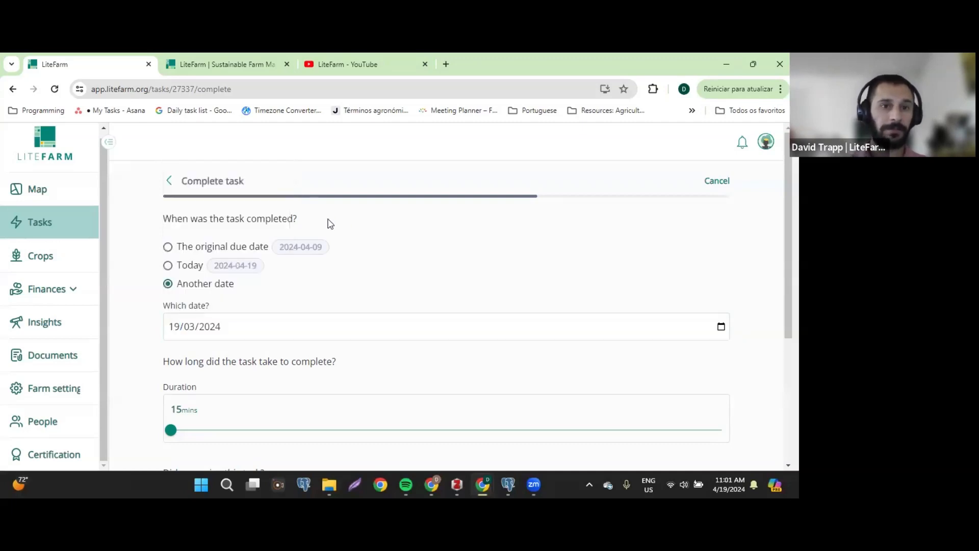
click(199, 250)
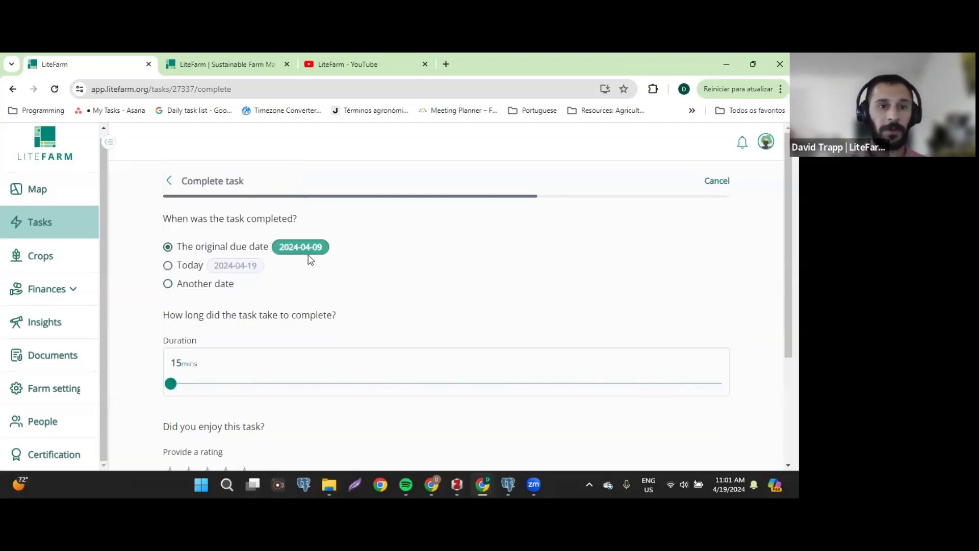
Step: Set the Field Work task's completion duration to 2 hours
scroll(296, 253, down, 3)
scroll(223, 198, up, 1)
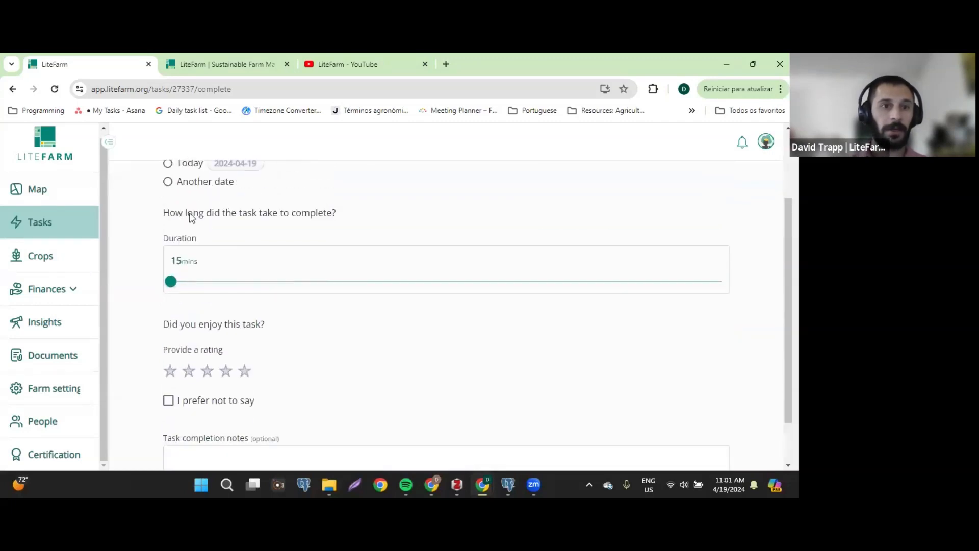
drag(176, 214, 337, 217)
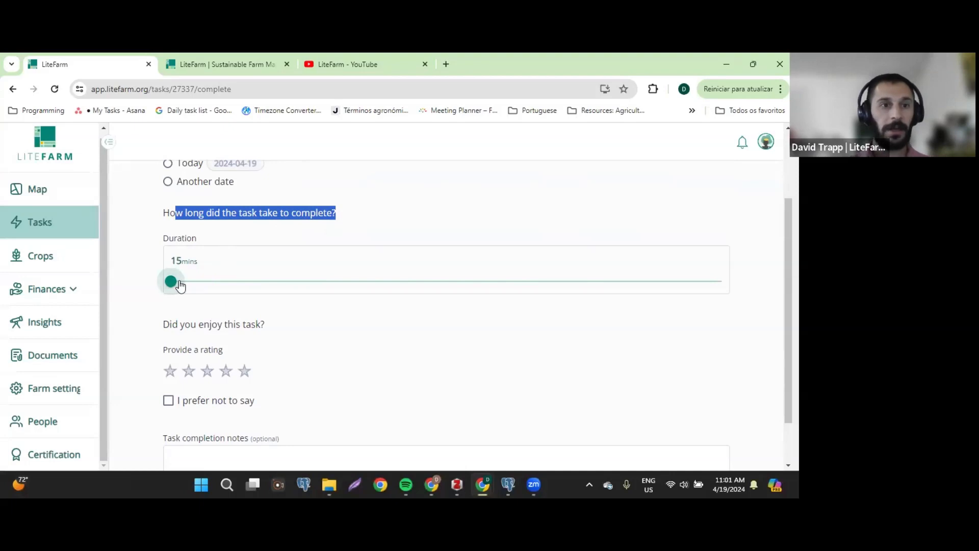
drag(180, 284, 252, 282)
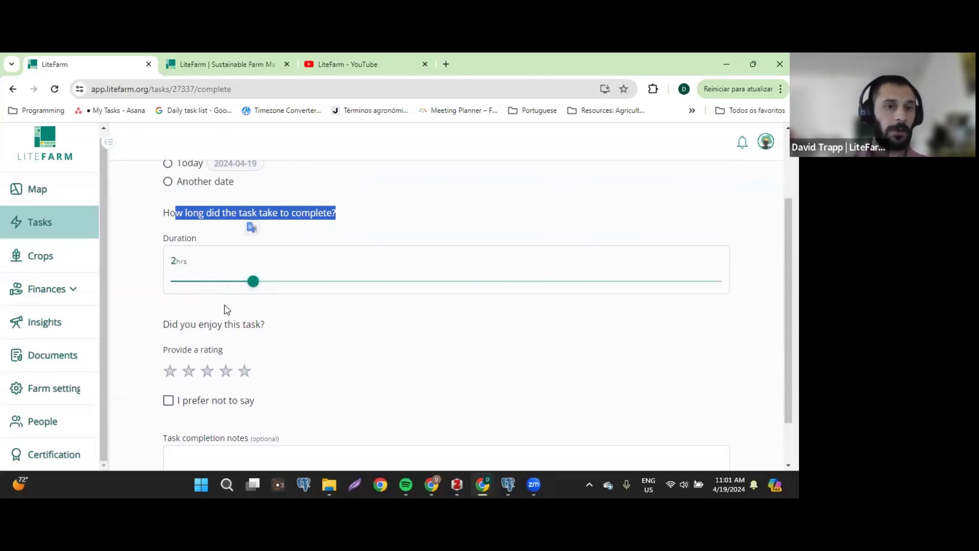
Step: Answer the enjoyment question with "I prefer not to say" and save the Field Work task's completion
scroll(245, 293, down, 2)
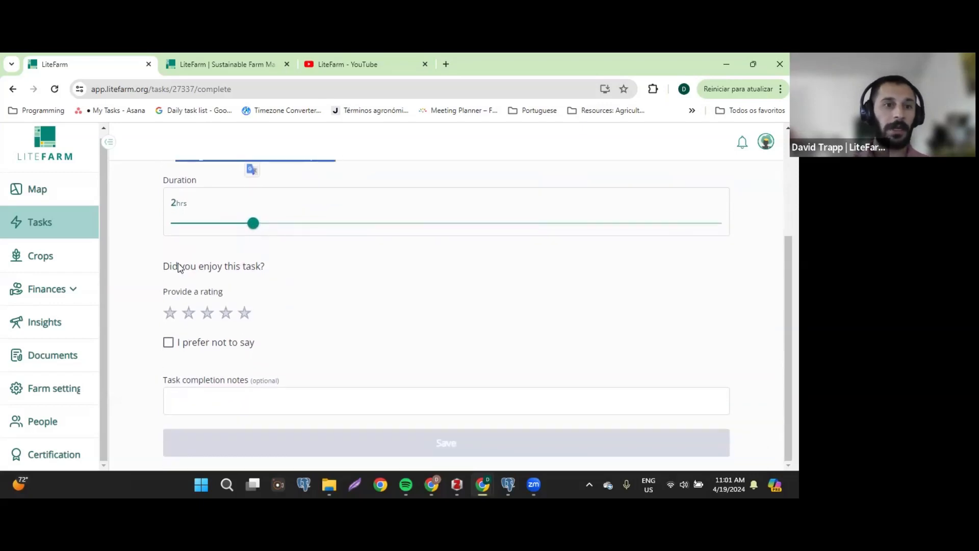
drag(167, 265, 280, 276)
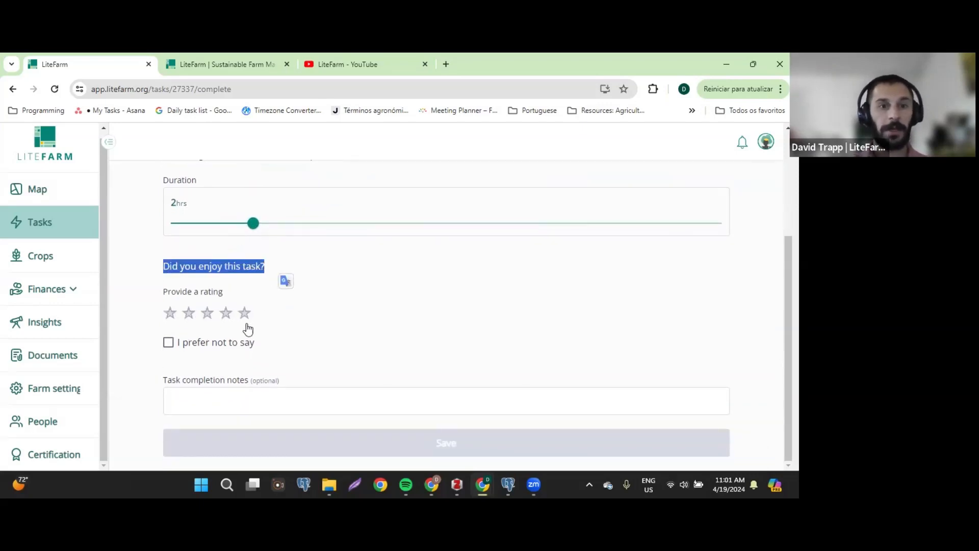
click(220, 351)
click(314, 344)
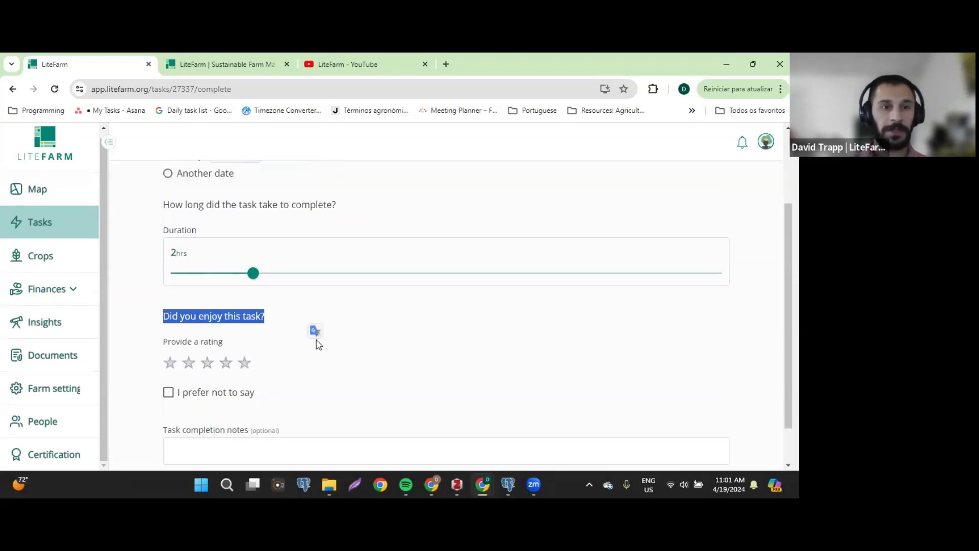
click(194, 391)
click(207, 305)
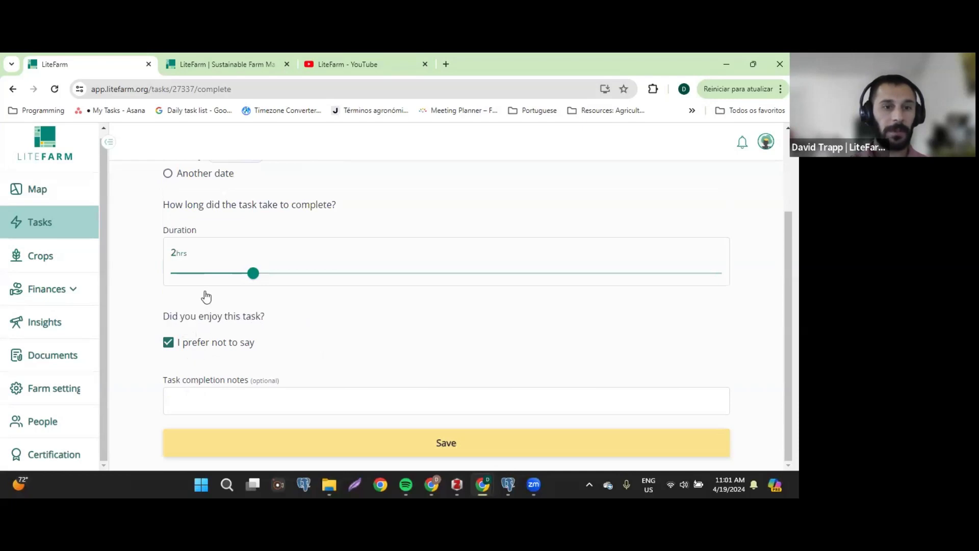
drag(162, 231, 212, 230)
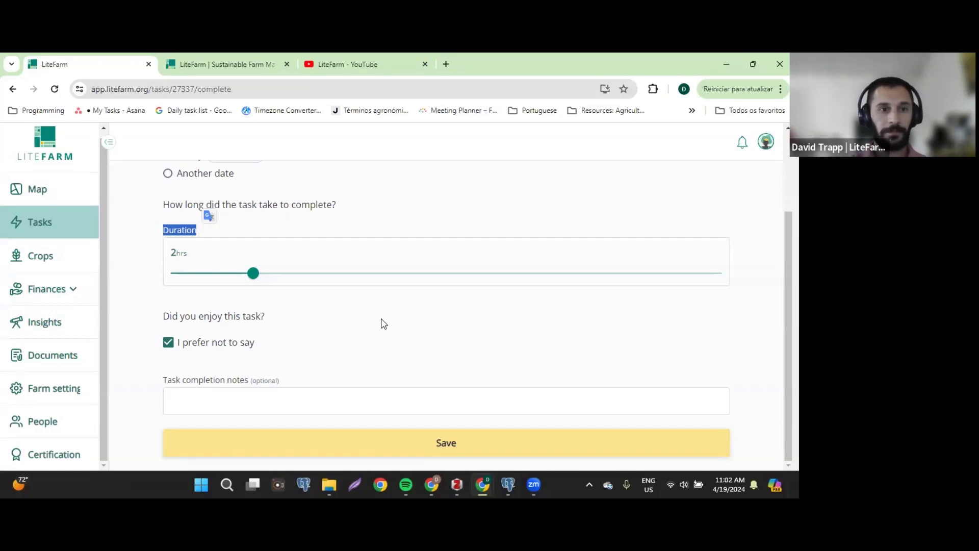
click(290, 292)
click(459, 445)
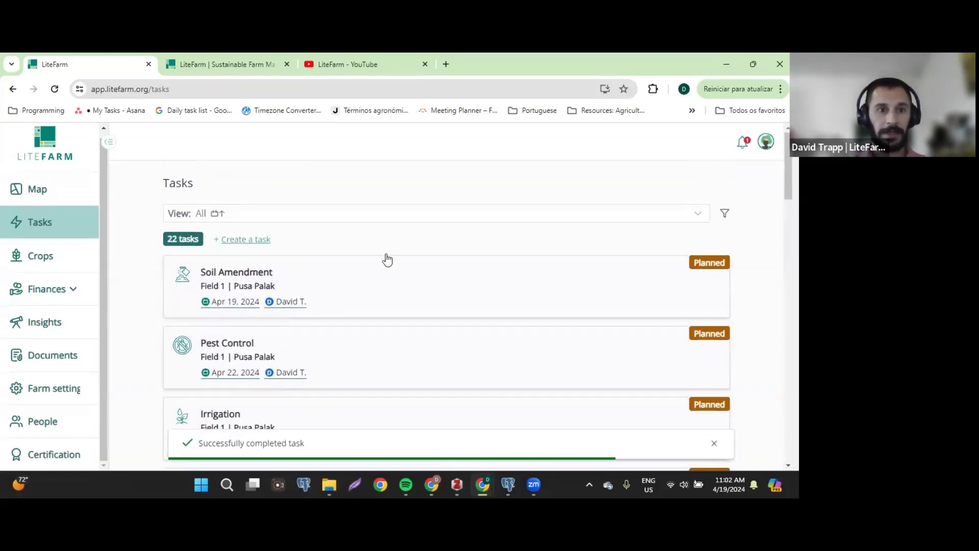
Step: Filter the task list to show only tasks with the Completed status
click(725, 213)
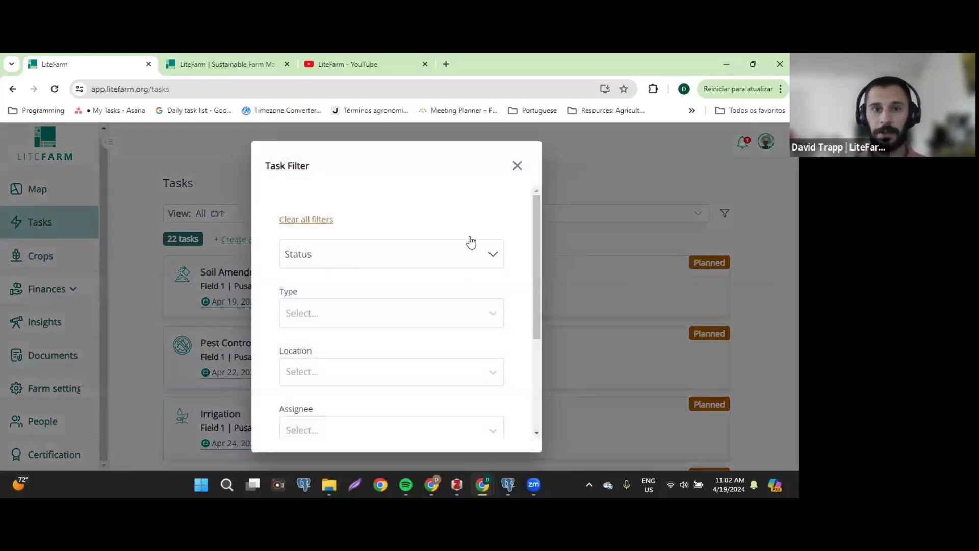
click(438, 260)
click(368, 285)
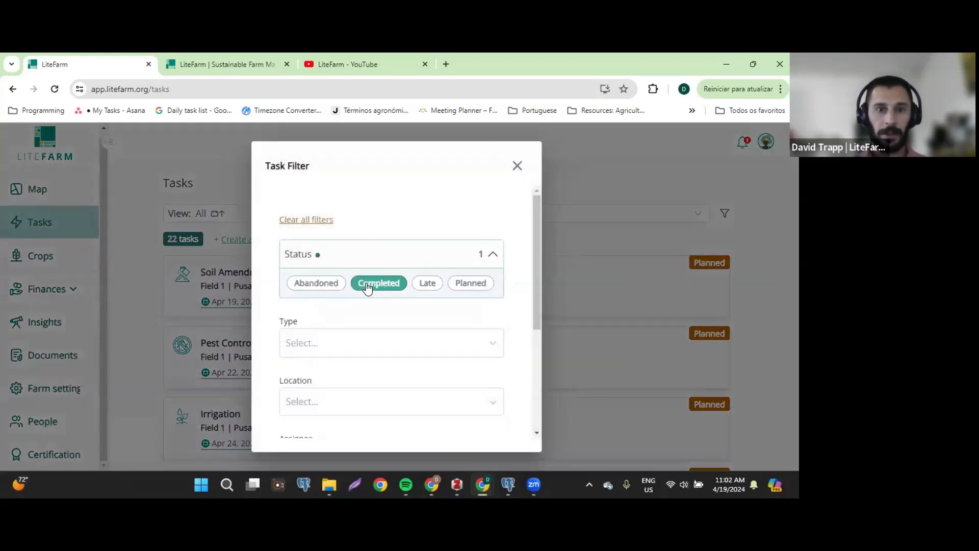
scroll(507, 317, down, 3)
click(398, 424)
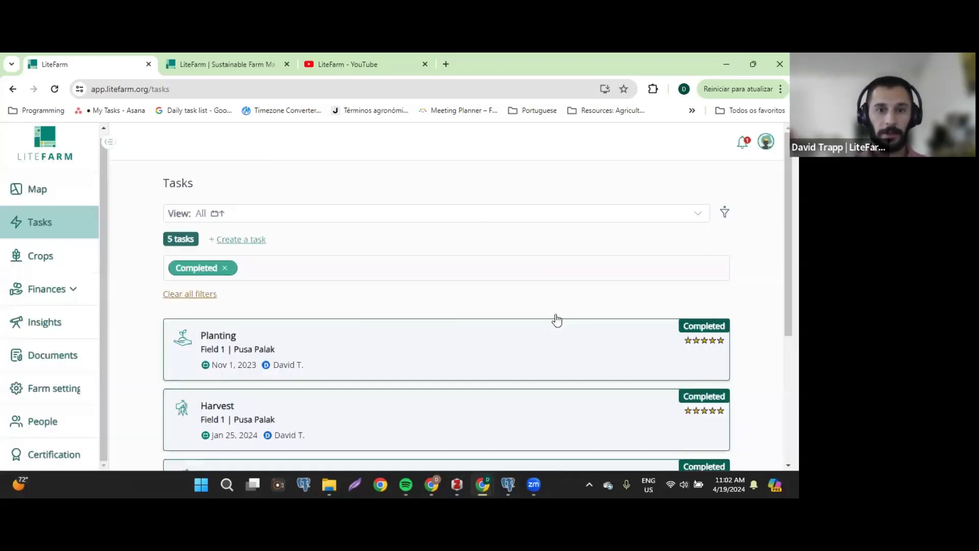
Step: Examine the completed Field Work task's duration, enjoyment answer and completion notes, and return to the task list
scroll(323, 344, down, 5)
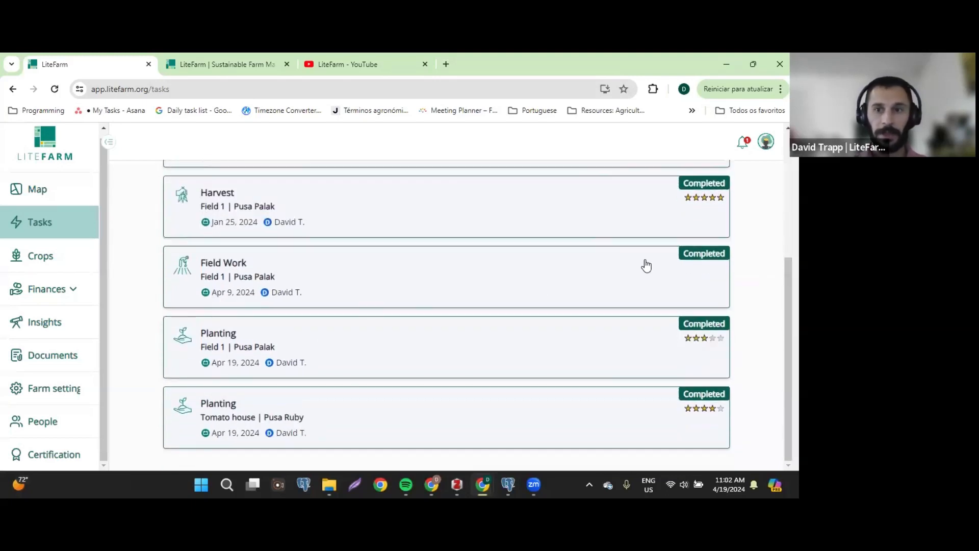
click(408, 278)
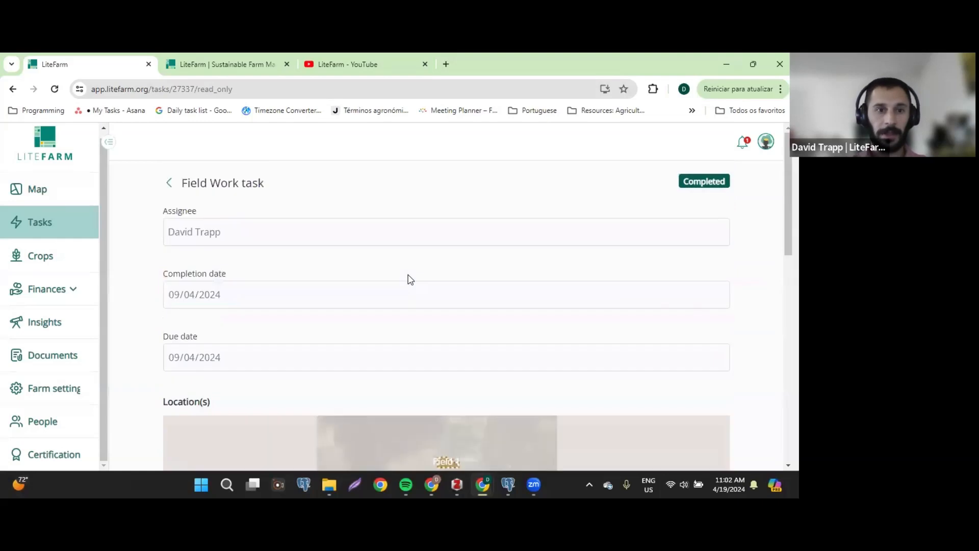
scroll(411, 286, down, 10)
scroll(405, 306, up, 2)
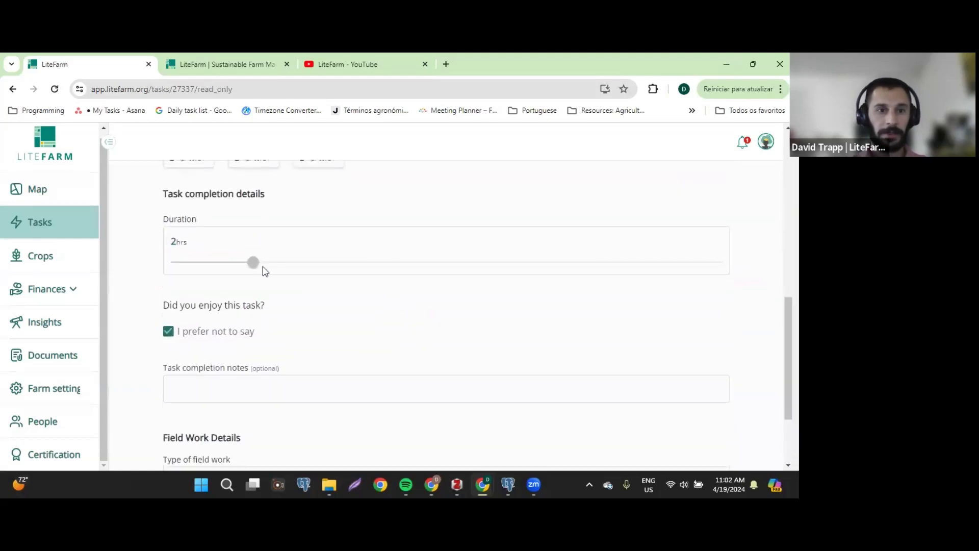
double_click(180, 218)
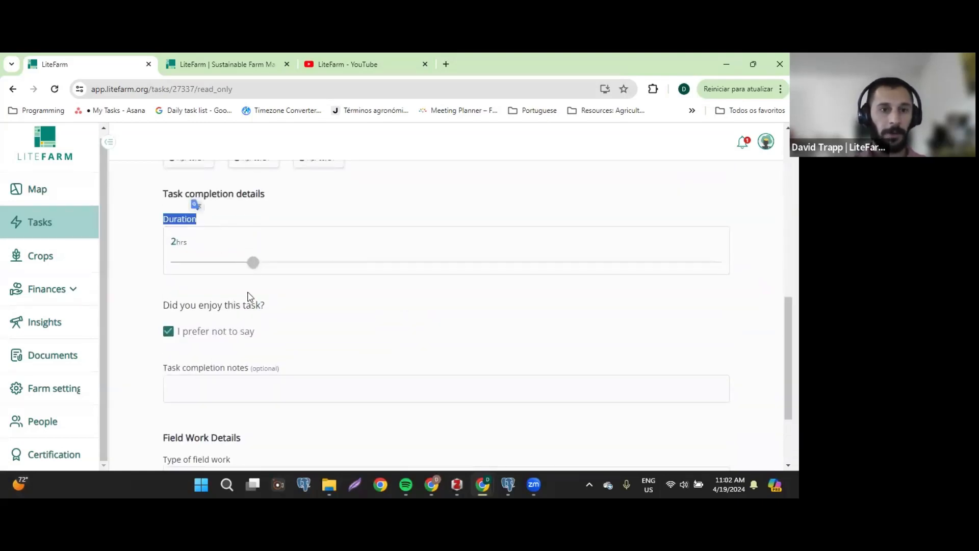
scroll(247, 296, down, 2)
drag(163, 189, 265, 190)
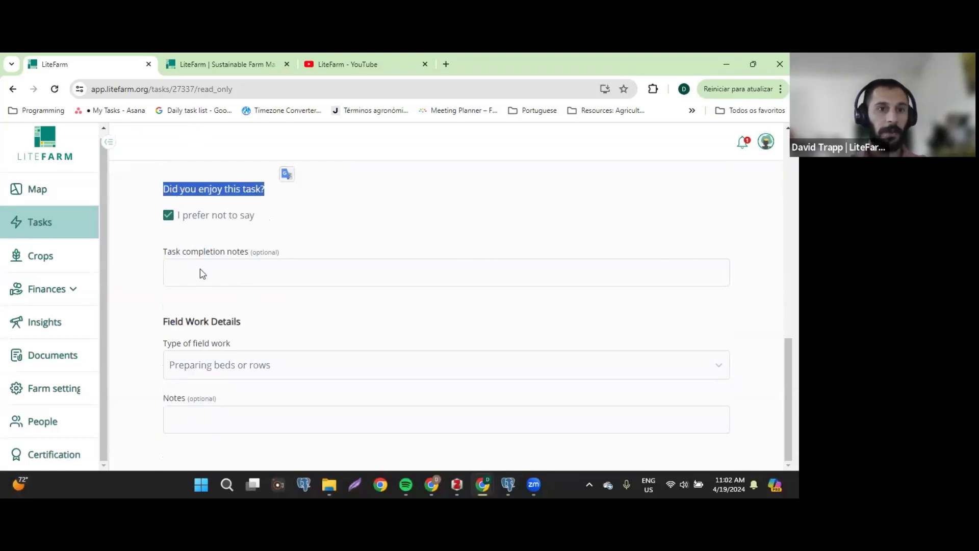
drag(164, 252, 233, 262)
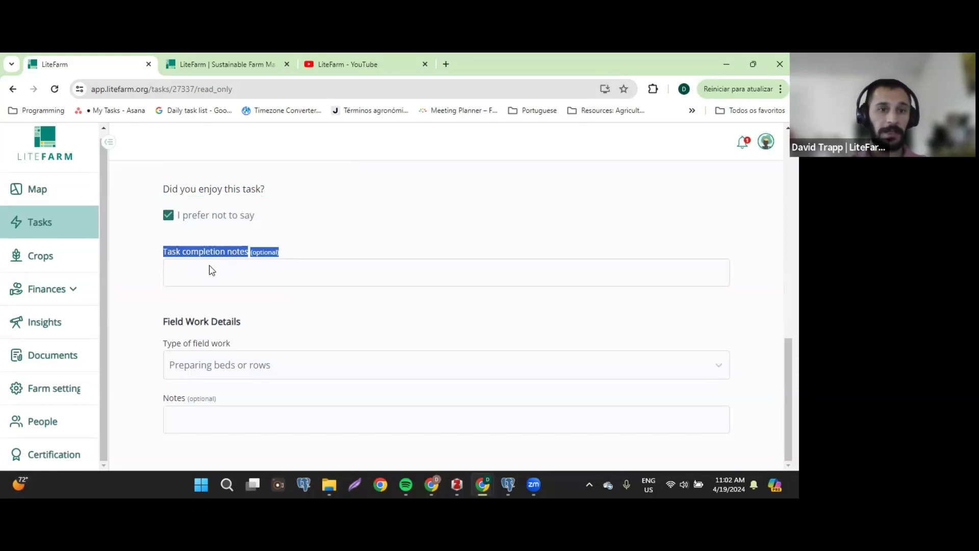
scroll(212, 274, up, 15)
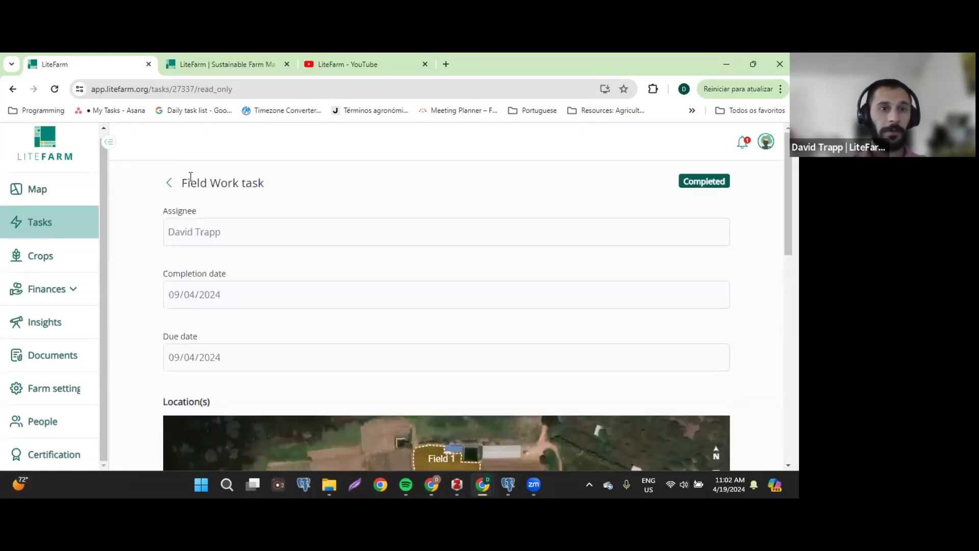
click(170, 184)
scroll(117, 306, up, 5)
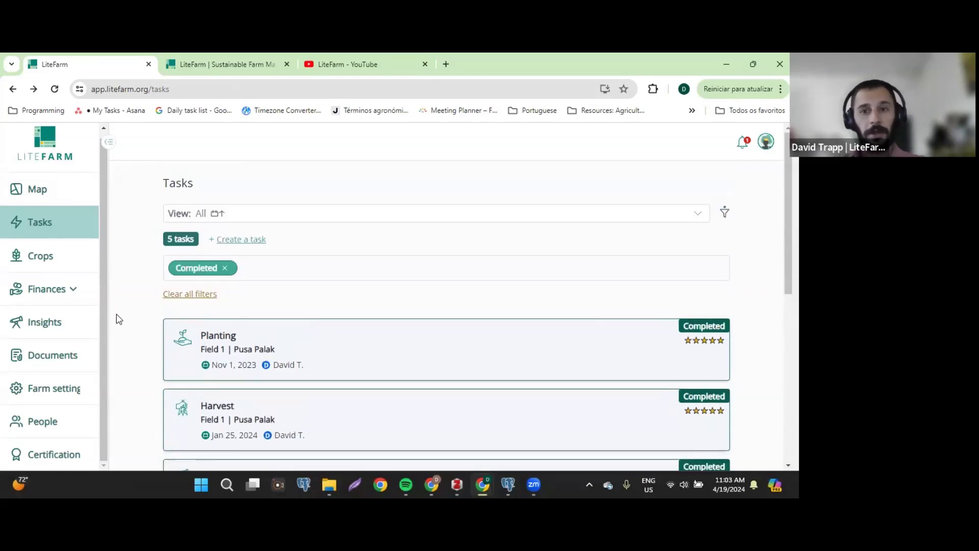
Step: Remove the Completed filter from the task list and open the Soil Amendment task due Apr 19, 2024
click(225, 268)
scroll(319, 245, down, 1)
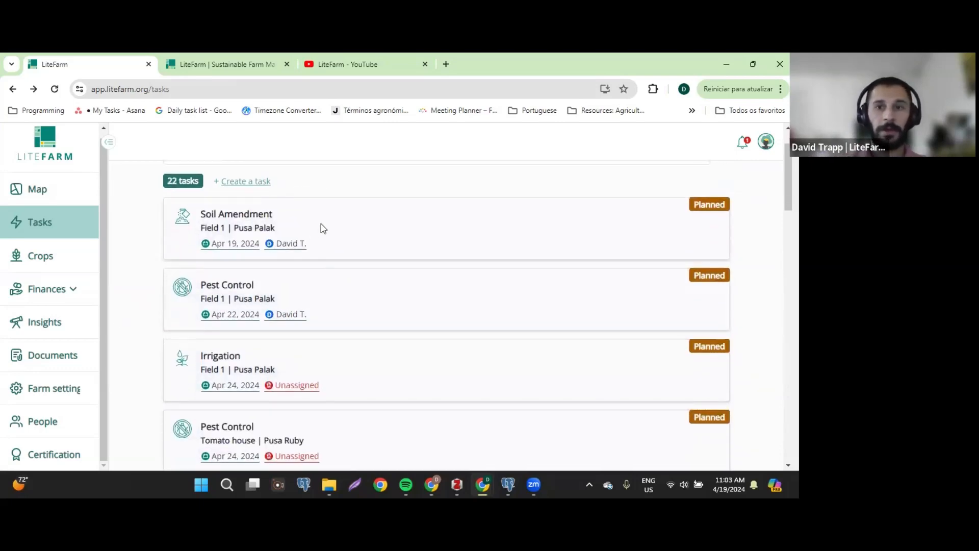
click(306, 227)
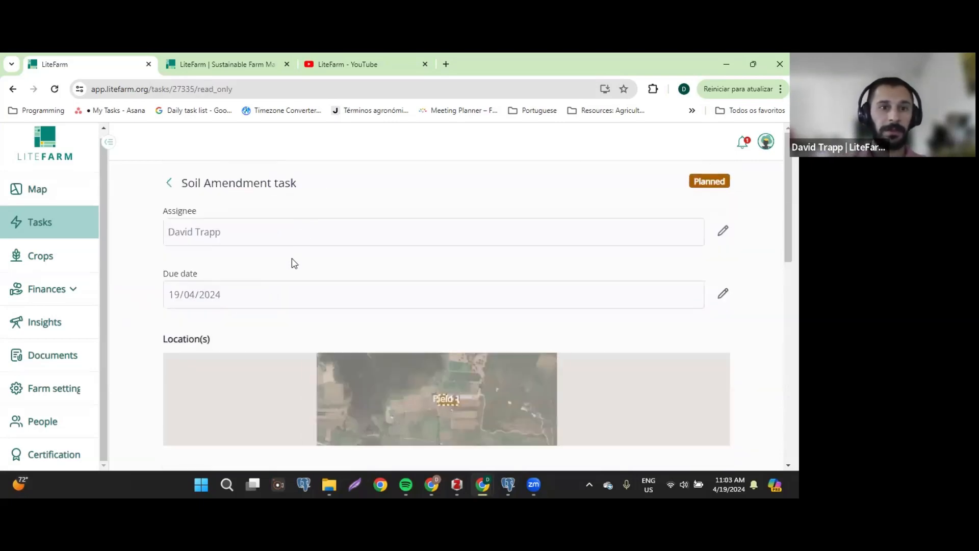
Step: Examine the Soil Amendment task's location, crop, purpose, product, supplier, quantity and notes
scroll(378, 237, down, 5)
scroll(383, 236, down, 3)
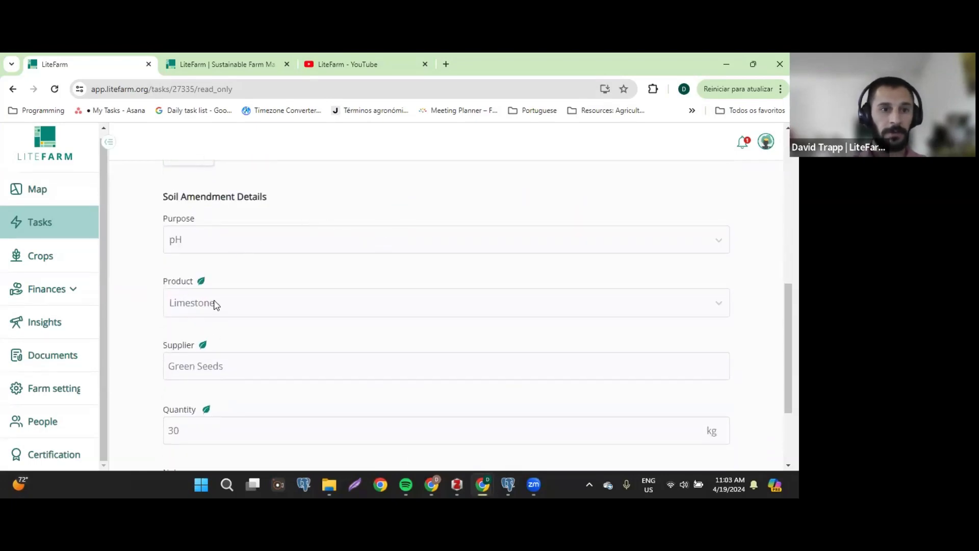
scroll(249, 284, down, 3)
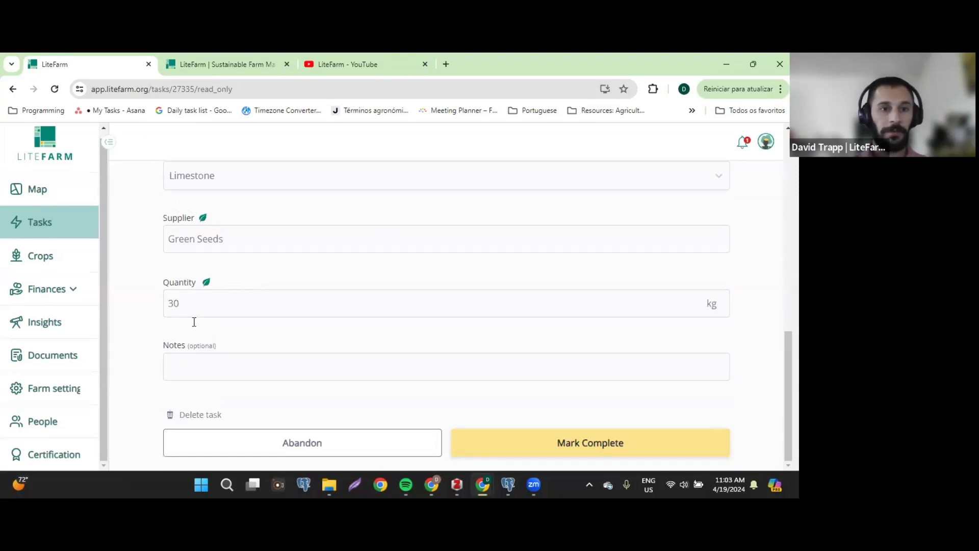
scroll(328, 376, up, 4)
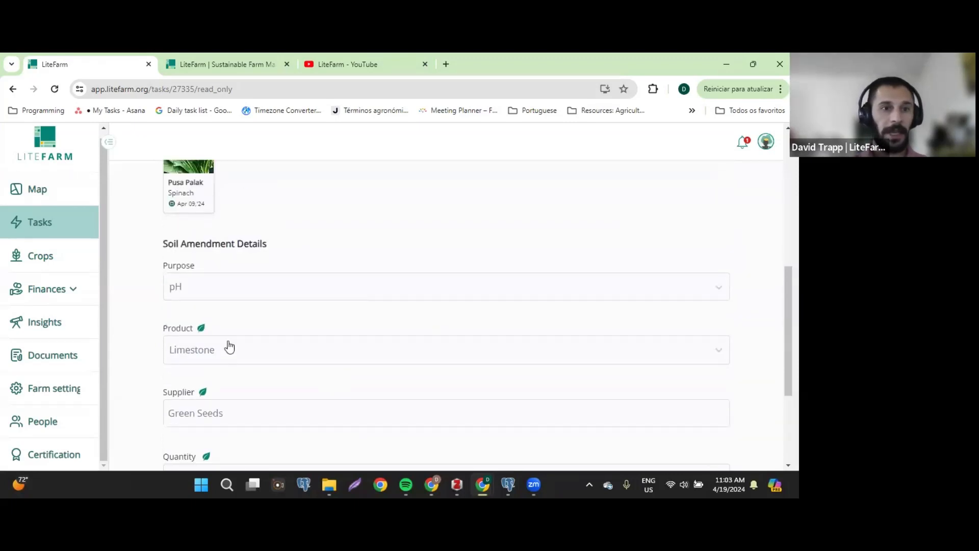
scroll(230, 347, up, 3)
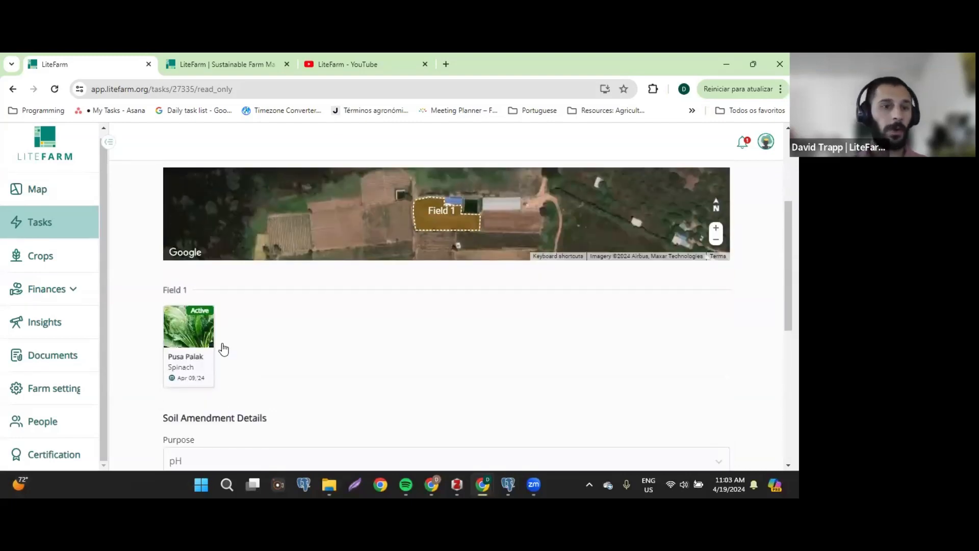
scroll(213, 329, down, 6)
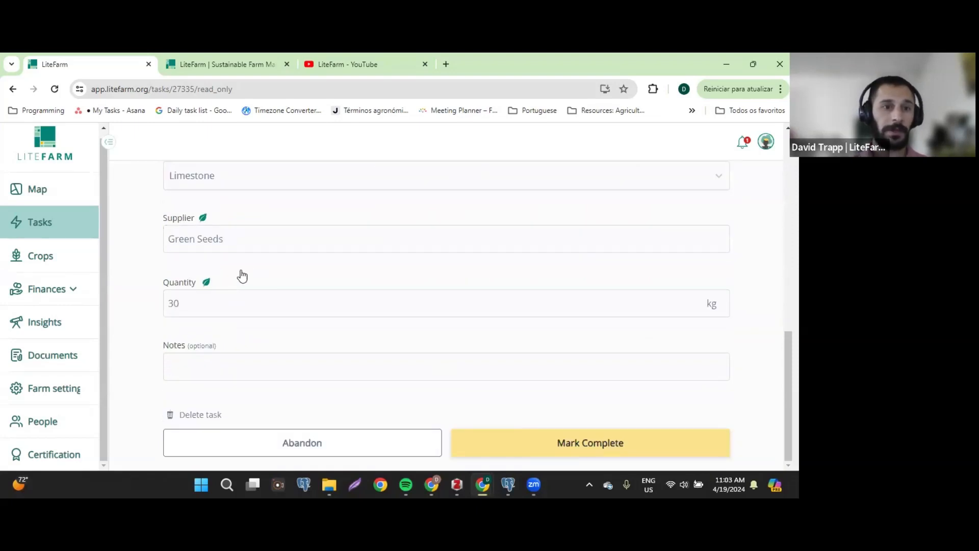
Step: Open the form for abandoning the Soil Amendment task, and return to the task details without abandoning it
click(297, 448)
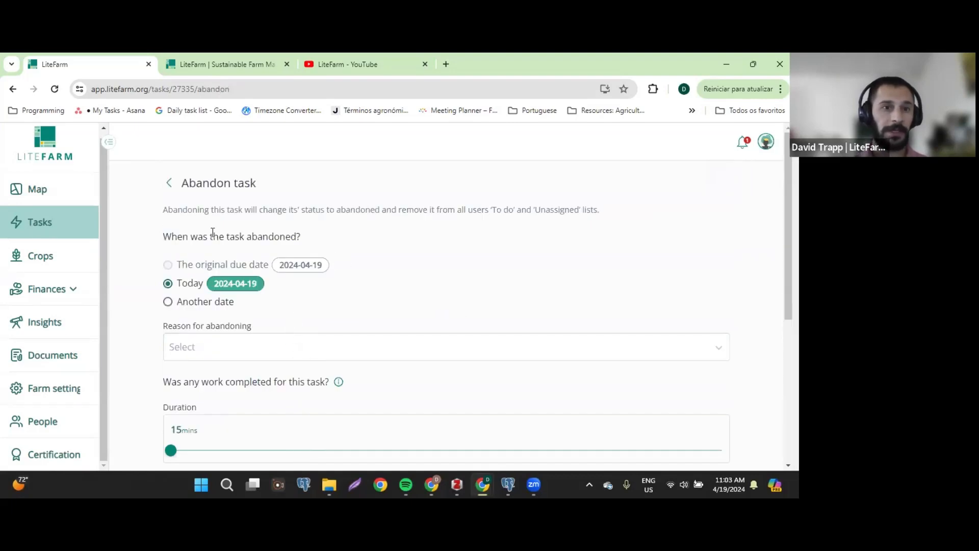
click(170, 184)
scroll(294, 264, up, 10)
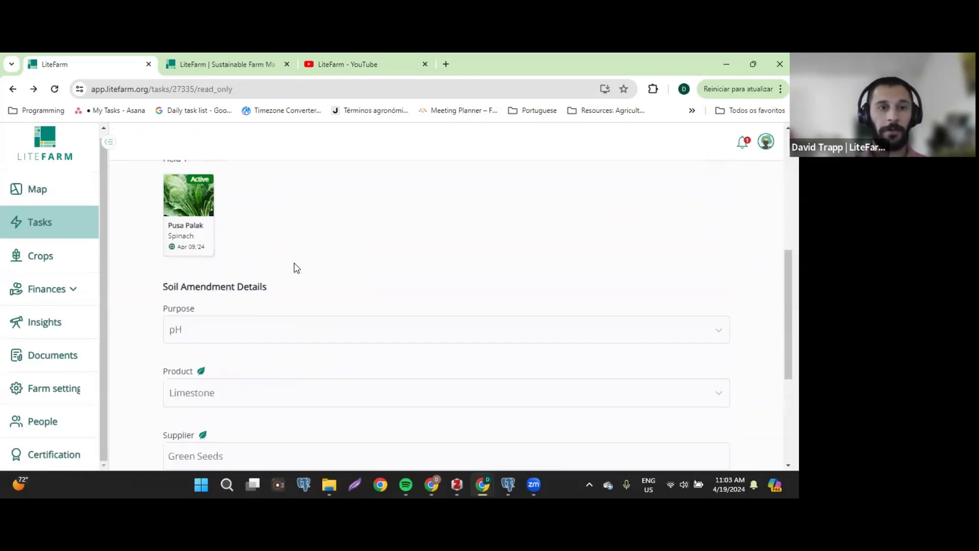
scroll(436, 352, down, 3)
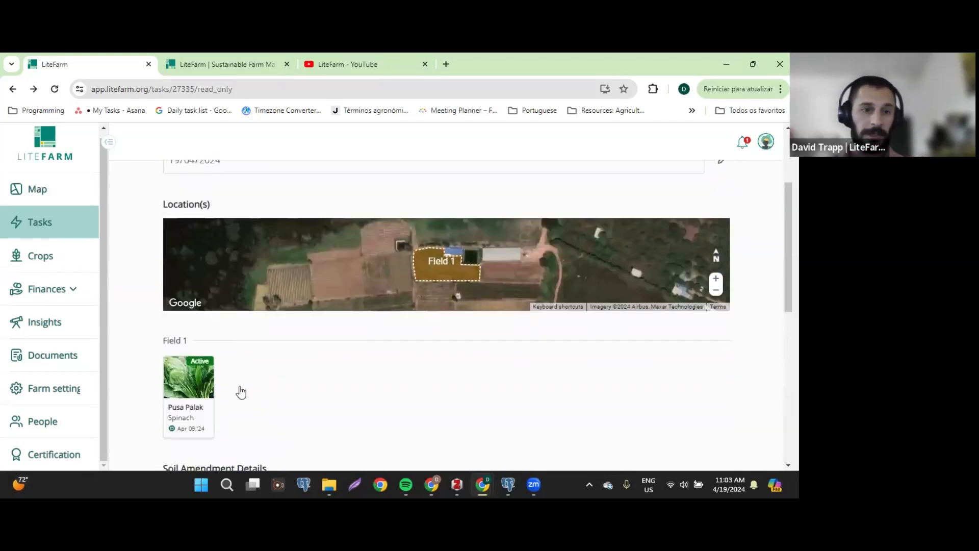
Step: Request deletion of the Soil Amendment task and cancel it at the confirmation
scroll(274, 341, down, 5)
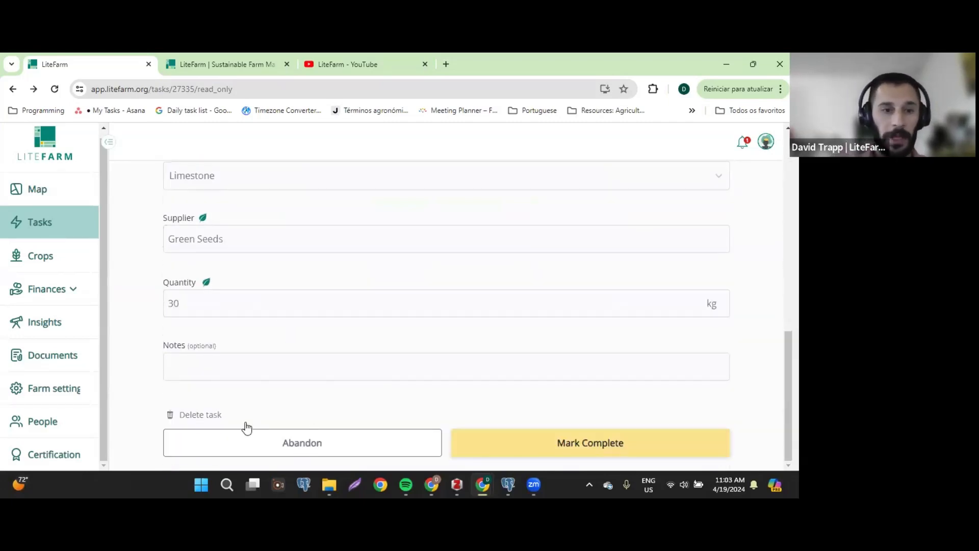
click(201, 416)
scroll(258, 388, down, 2)
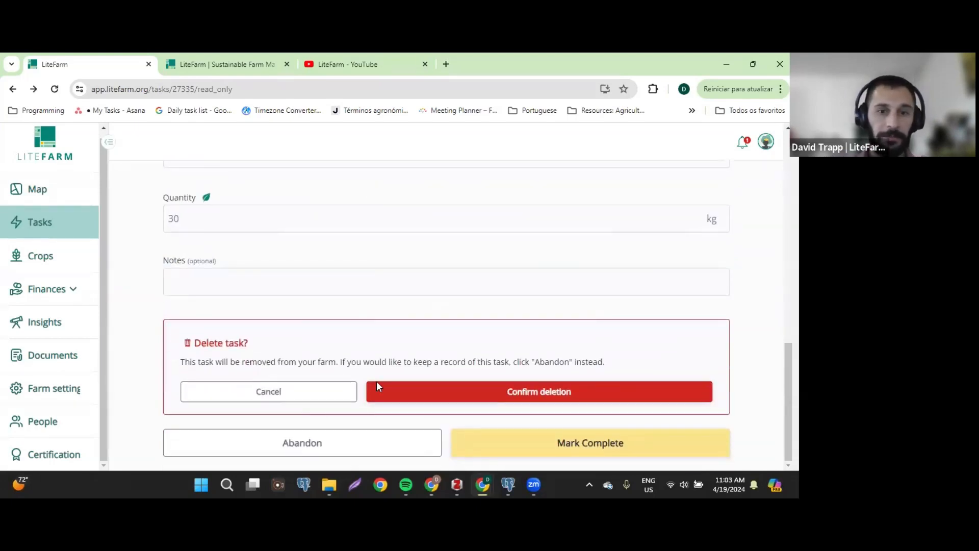
click(312, 391)
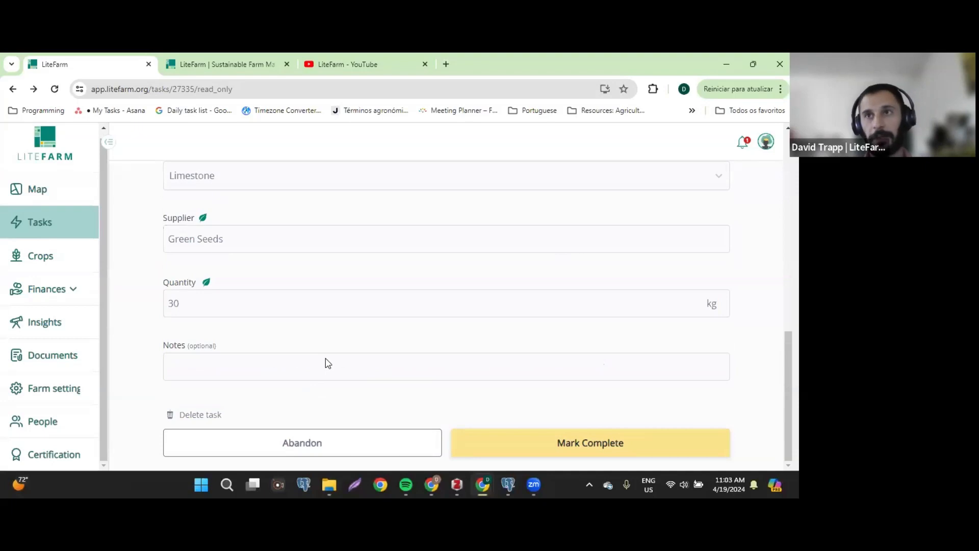
Step: Leave the Soil Amendment task and return to the full task list
scroll(331, 355, up, 1)
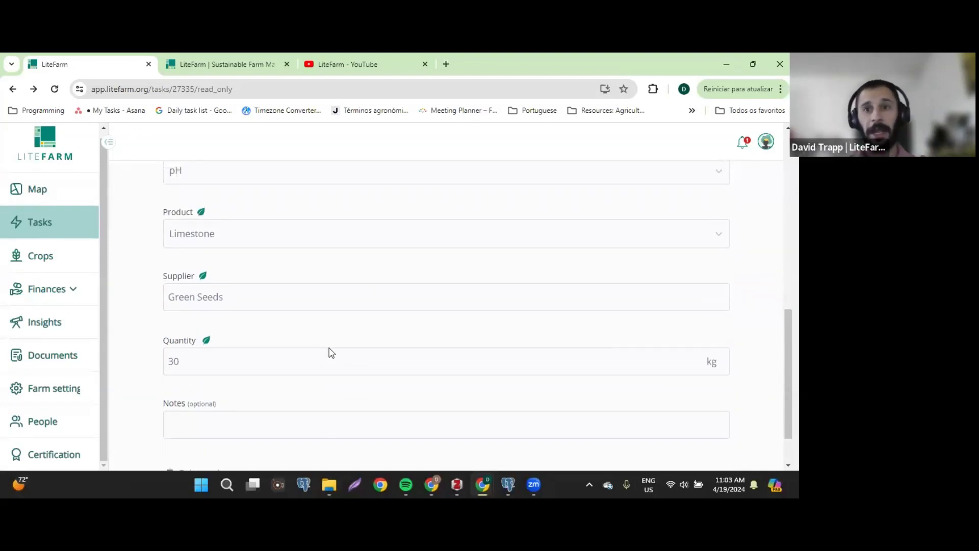
scroll(377, 357, down, 1)
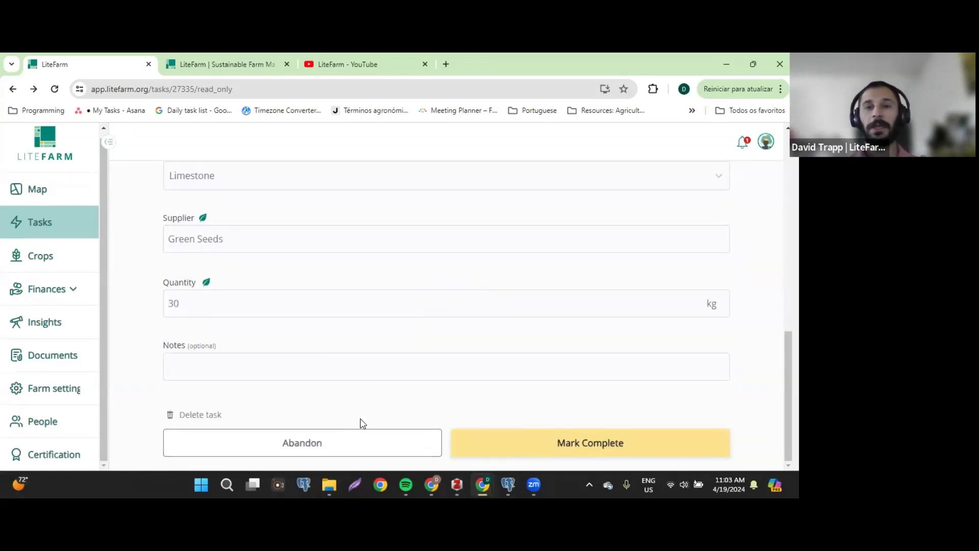
scroll(459, 337, up, 9)
scroll(459, 333, up, 1)
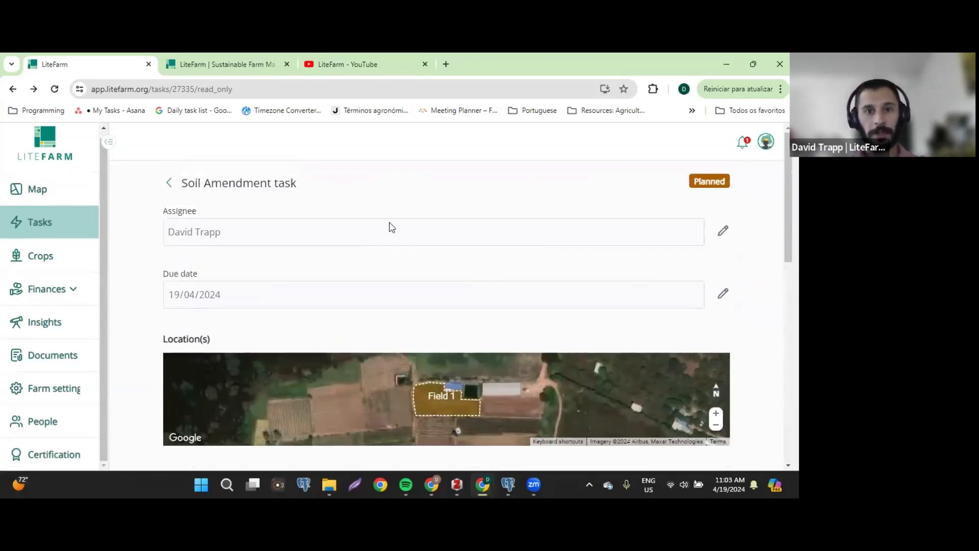
click(170, 184)
scroll(329, 273, up, 1)
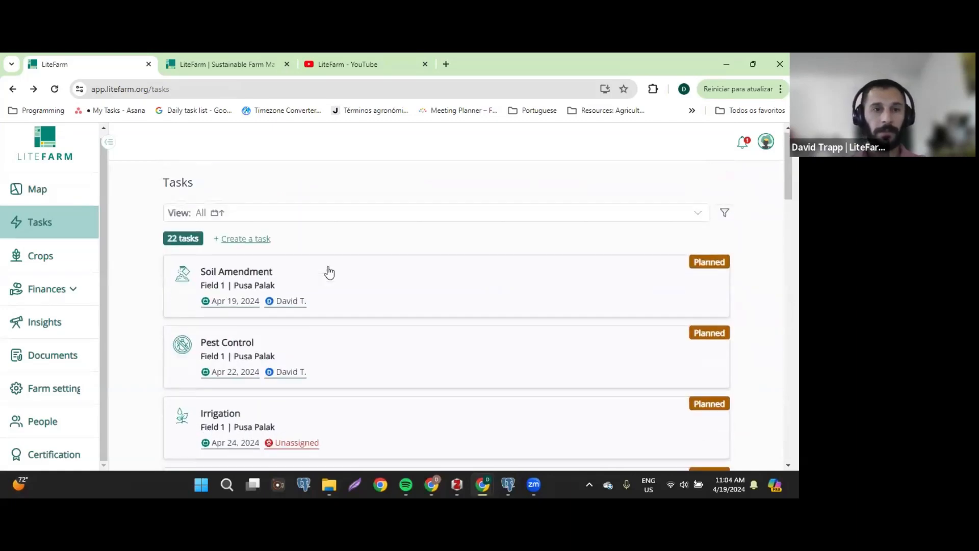
Step: View the planned tasks in the "Eggplant for market" crop plan of the Green Long eggplant variety
click(32, 263)
click(335, 321)
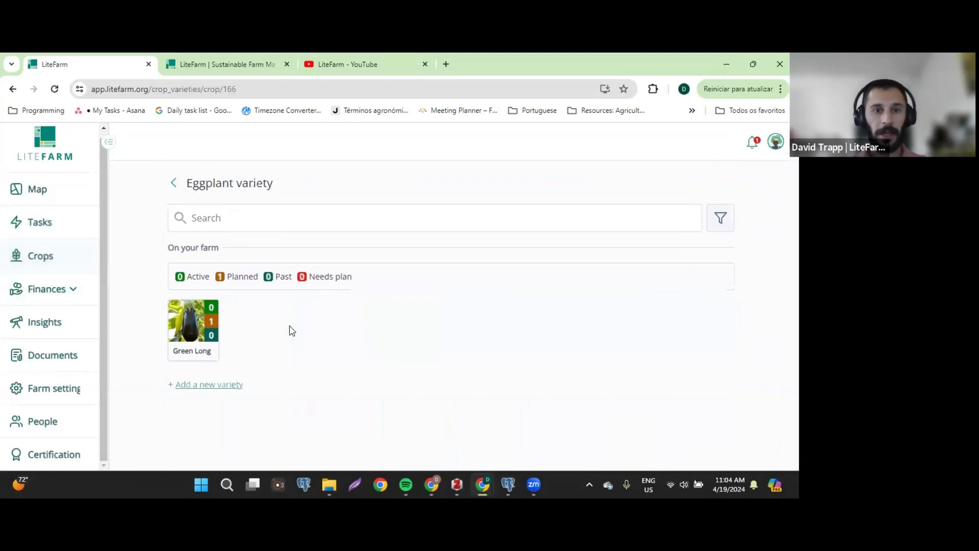
click(212, 326)
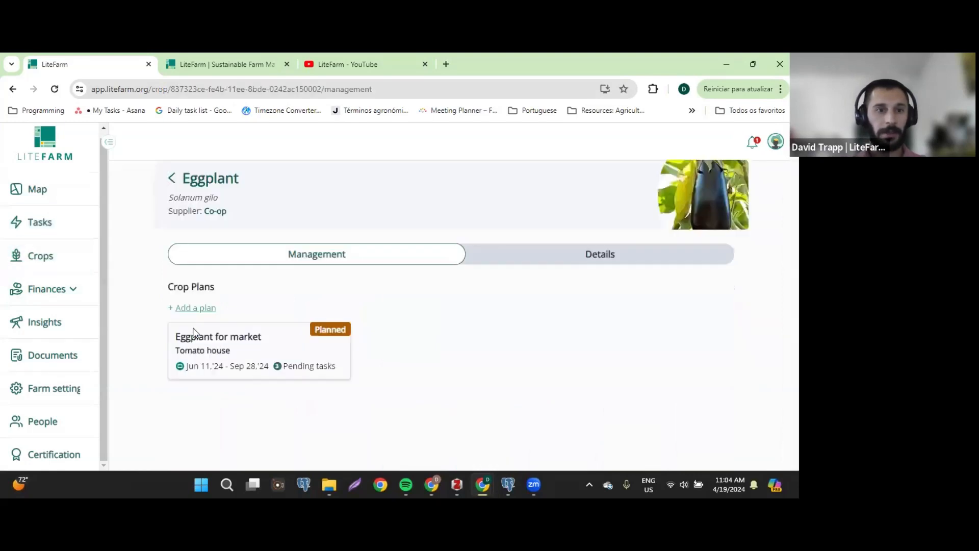
click(240, 334)
scroll(427, 300, down, 2)
scroll(288, 280, up, 2)
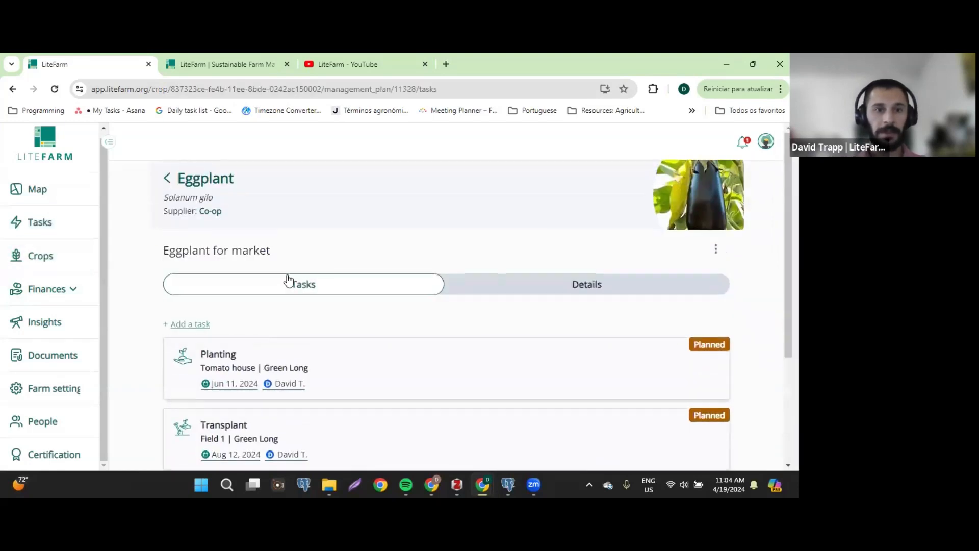
Step: Leave the eggplant plan and view the crop plans of the Pusa Palak spinach variety
click(168, 178)
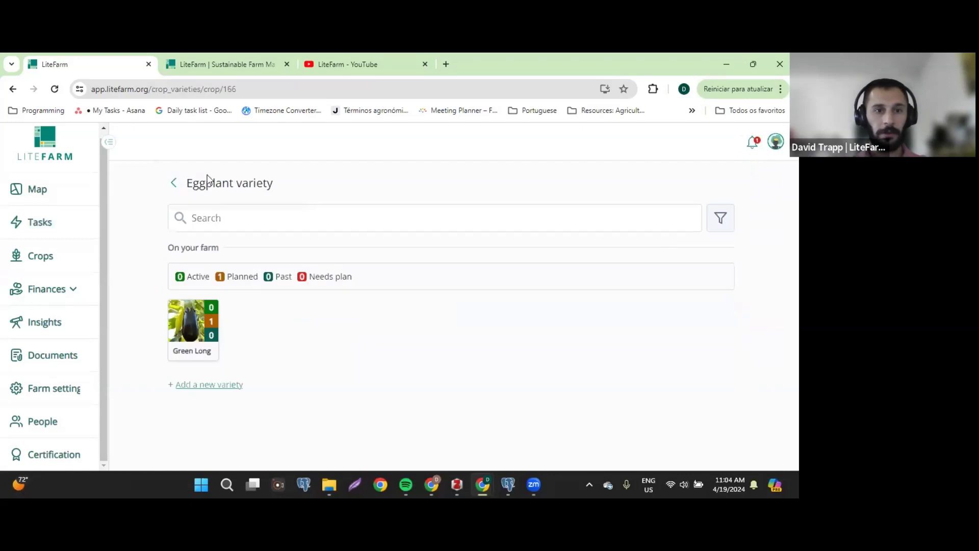
click(173, 184)
click(256, 302)
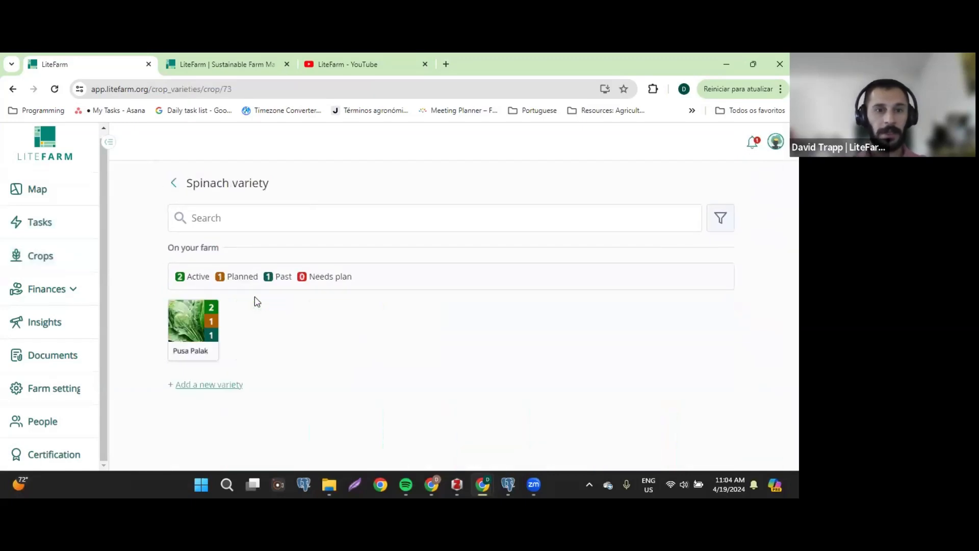
click(187, 329)
scroll(466, 318, down, 1)
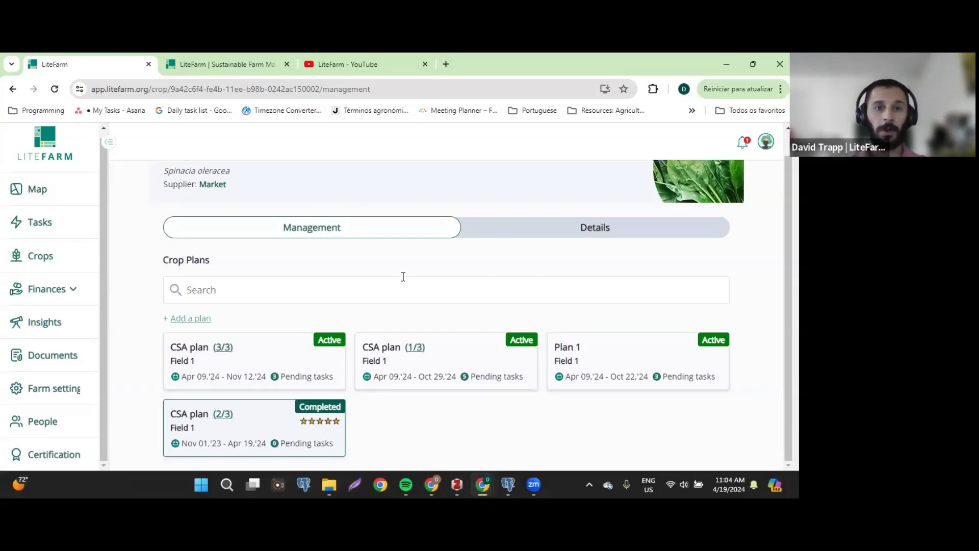
scroll(402, 277, up, 1)
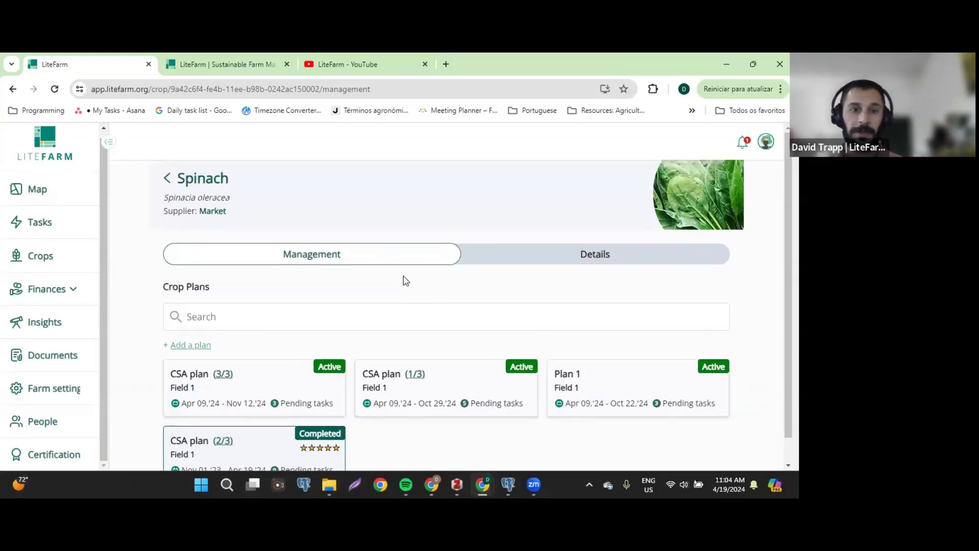
scroll(402, 280, down, 1)
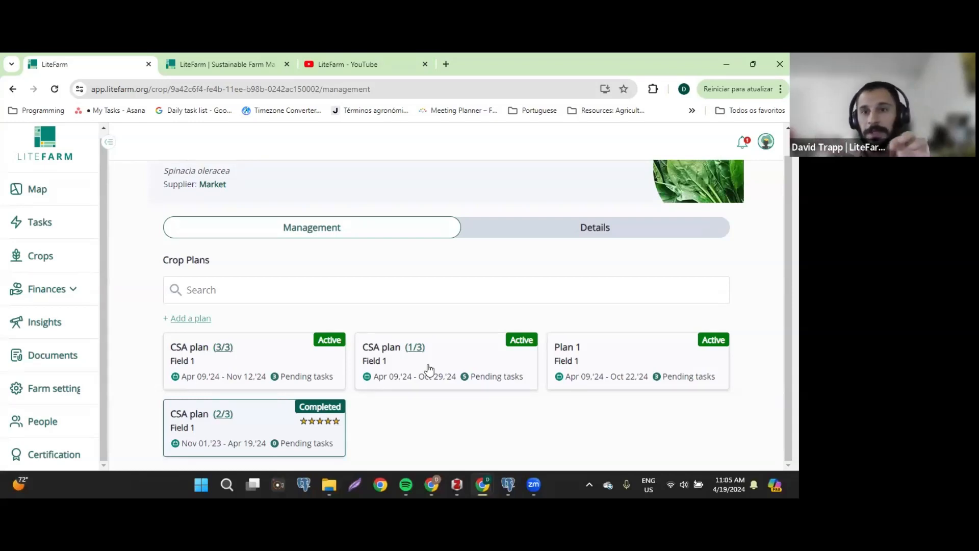
Step: Start a new user invitation for the farm and enter the invitee's name
click(38, 429)
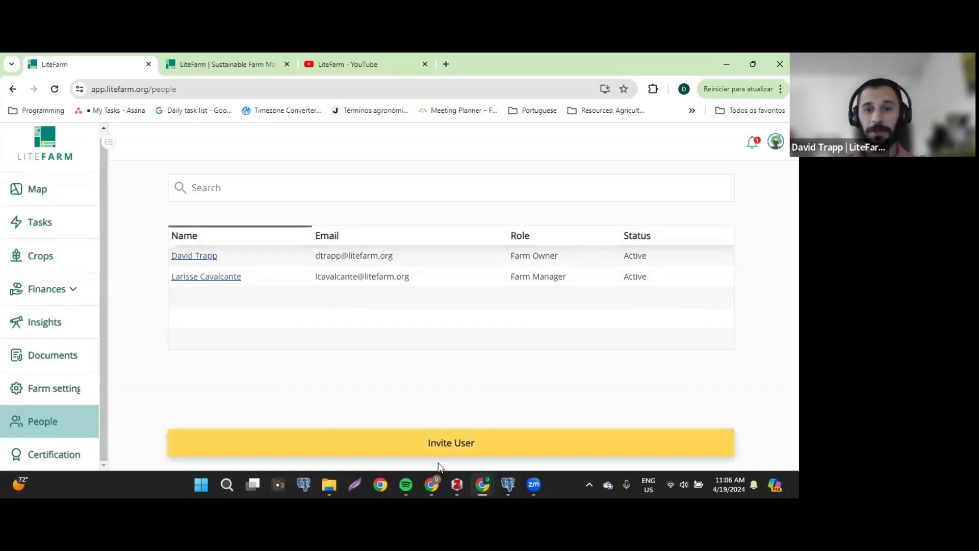
click(449, 447)
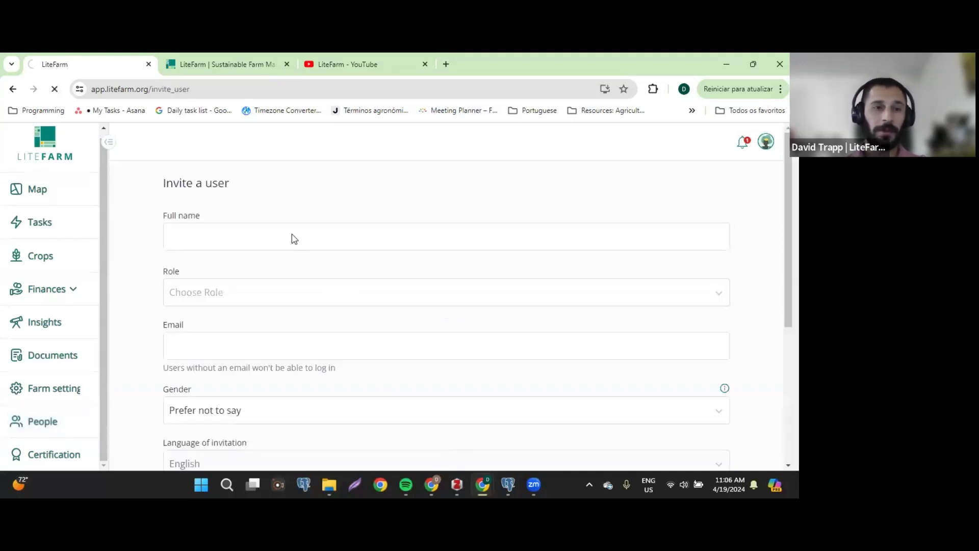
click(249, 245)
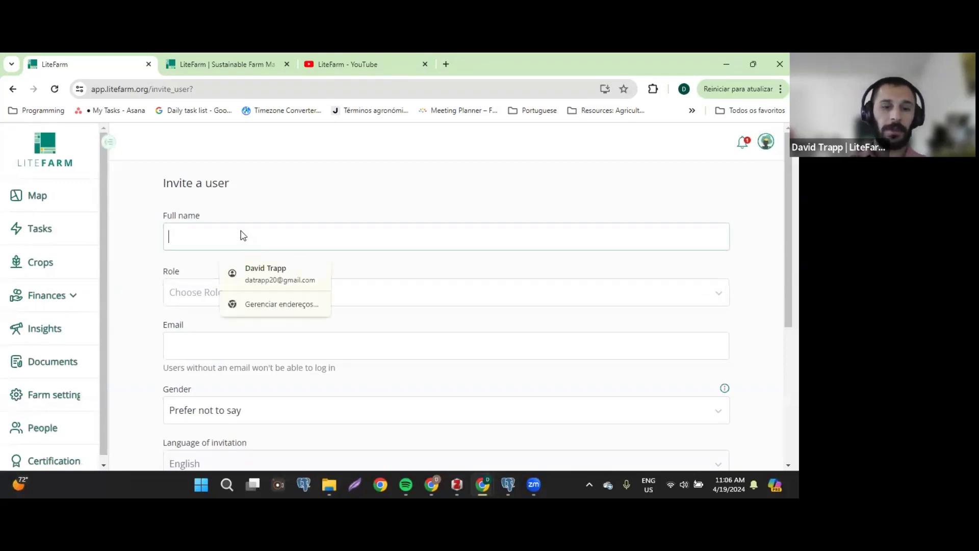
text(Shameek)
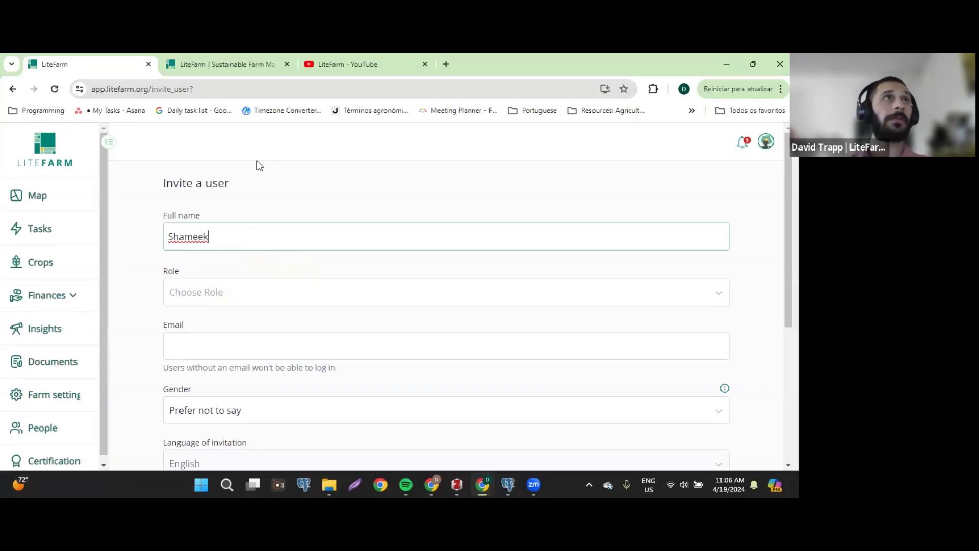
click(259, 166)
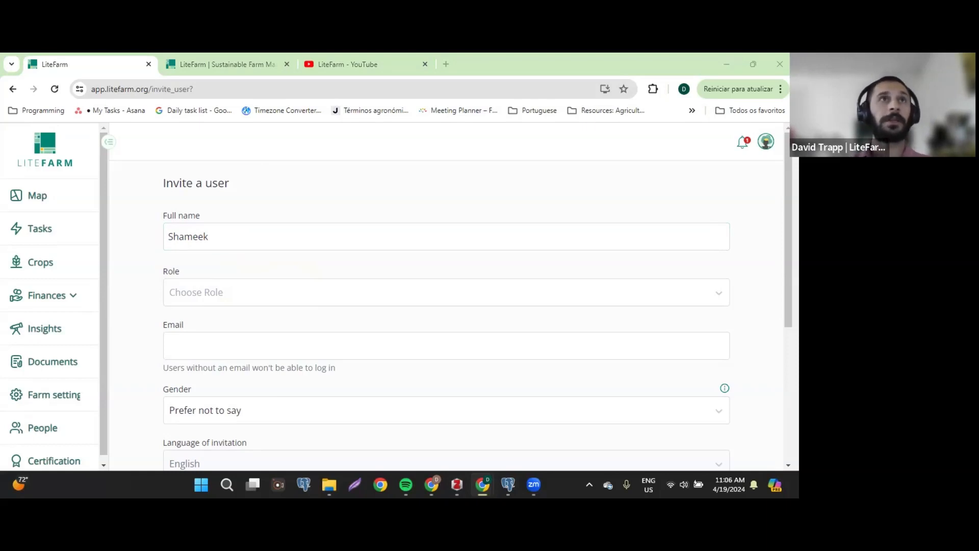
Step: Set the invited user's role to Extension Officer and fill in their email address
click(243, 298)
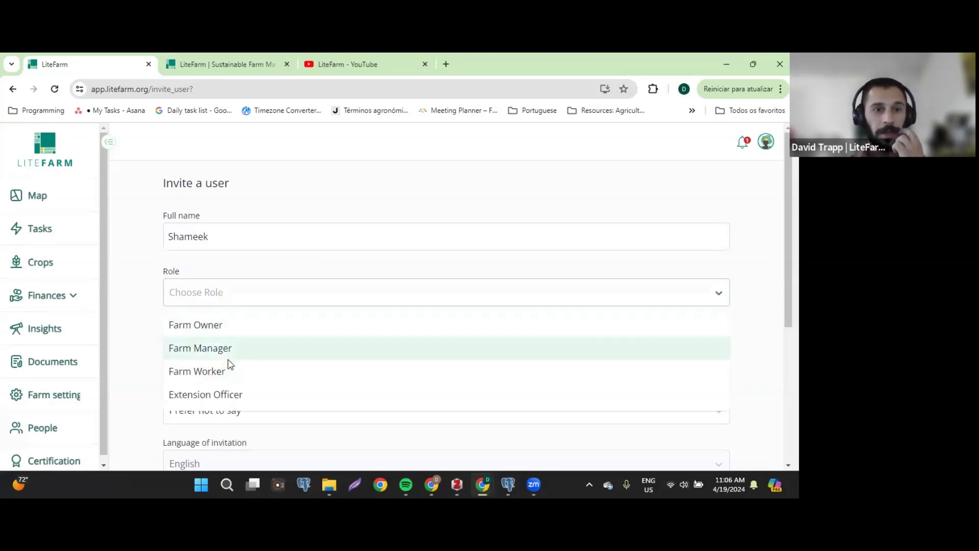
click(229, 394)
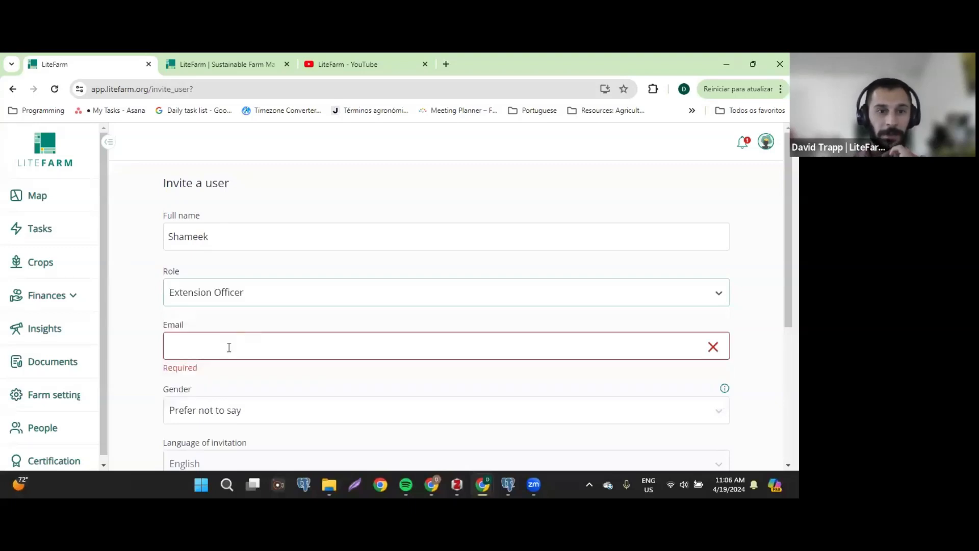
click(229, 347)
key(ctrl+v)
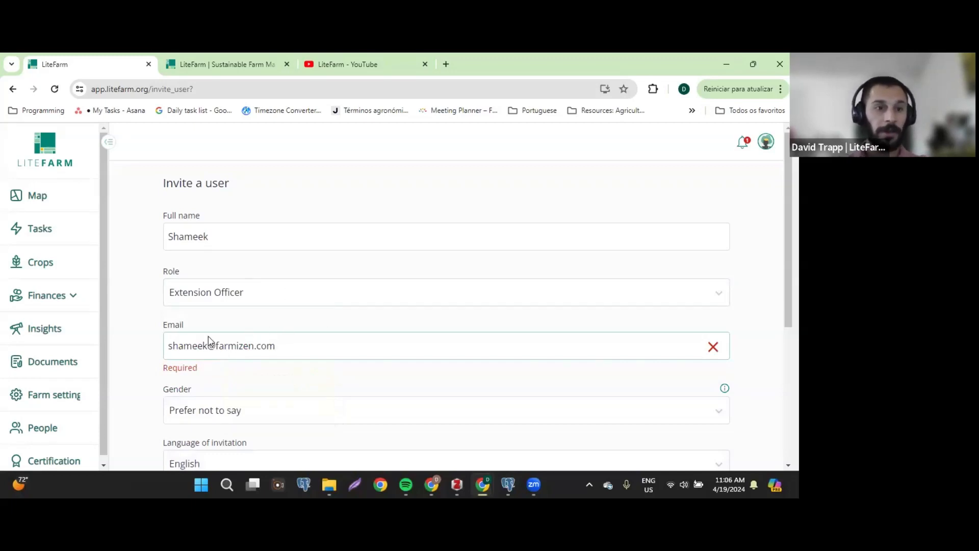
Step: Set the invited user's optional hourly wage to 5
scroll(229, 326, down, 2)
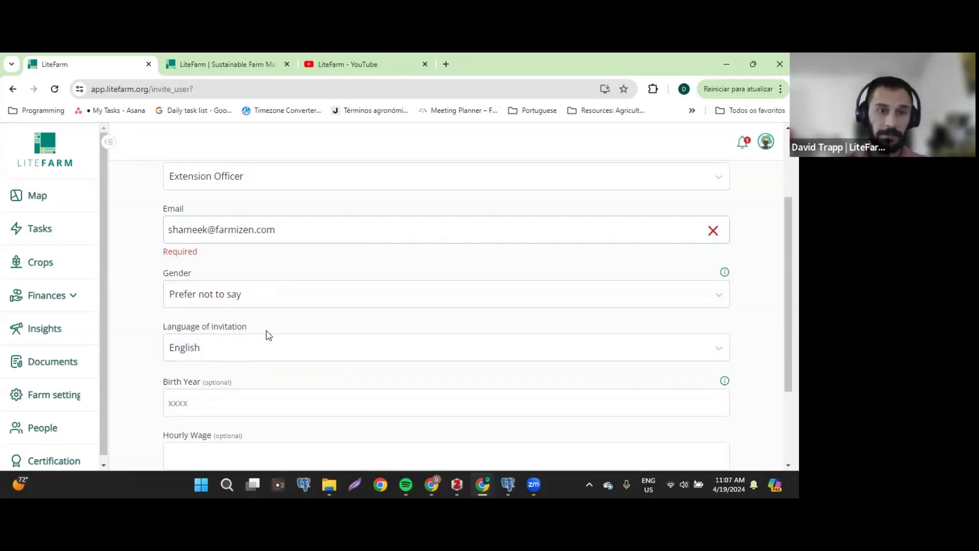
scroll(288, 301, down, 2)
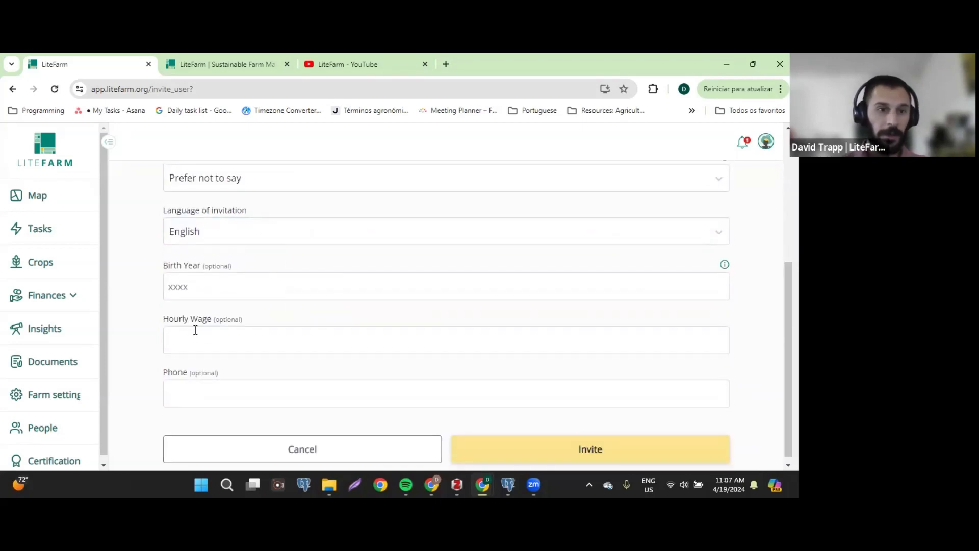
drag(165, 321, 209, 332)
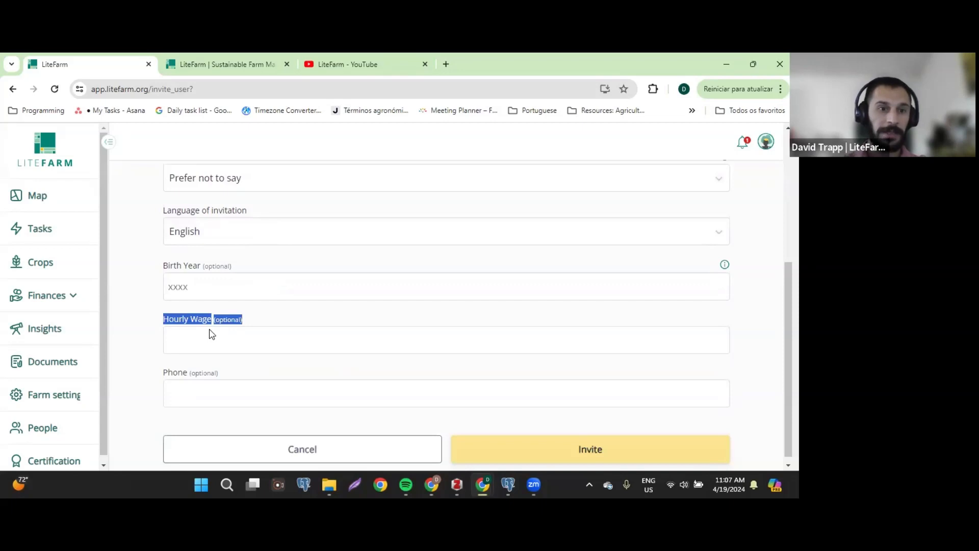
click(236, 343)
text(5)
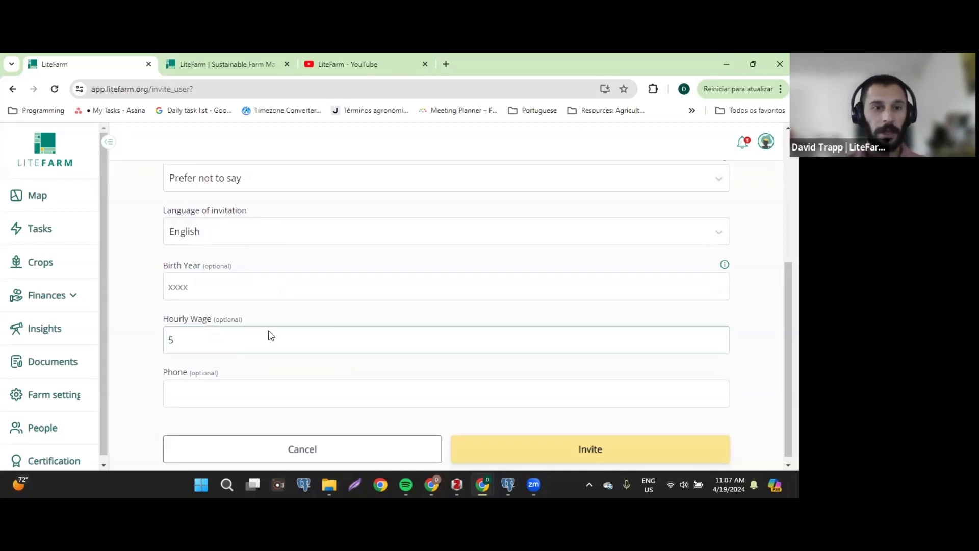
Step: Recheck the role choices for the invited user, settle on Extension Officer and send the invitation
scroll(277, 314, up, 1)
scroll(277, 312, down, 1)
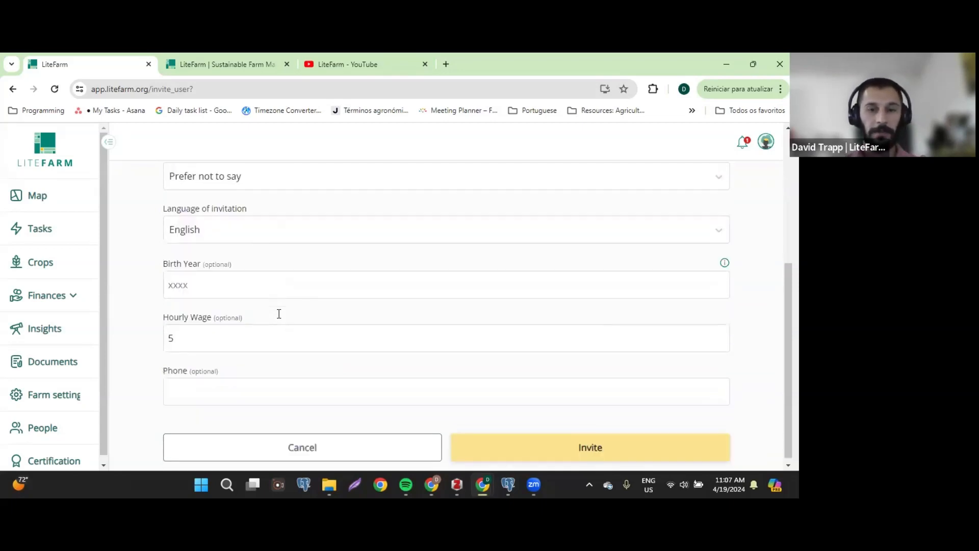
scroll(381, 352, up, 2)
scroll(361, 330, up, 2)
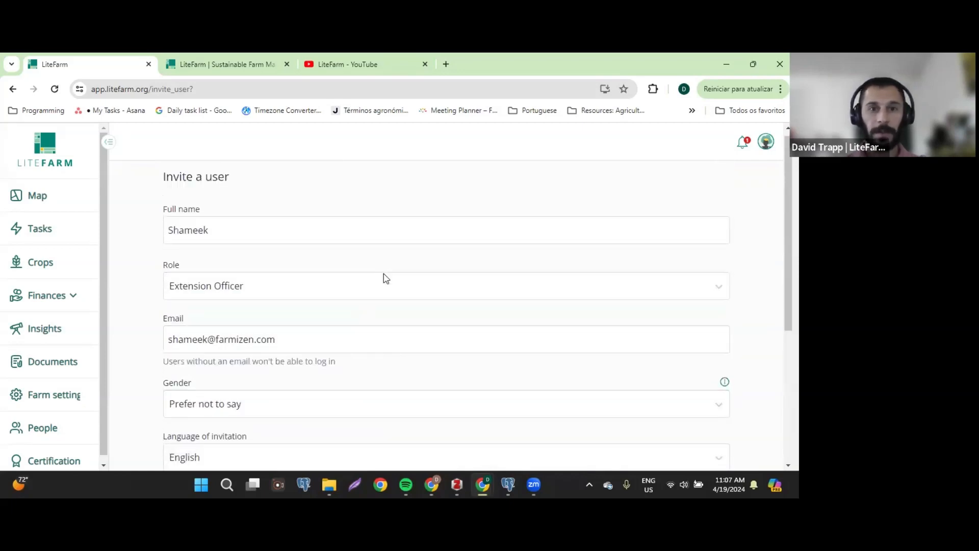
click(391, 289)
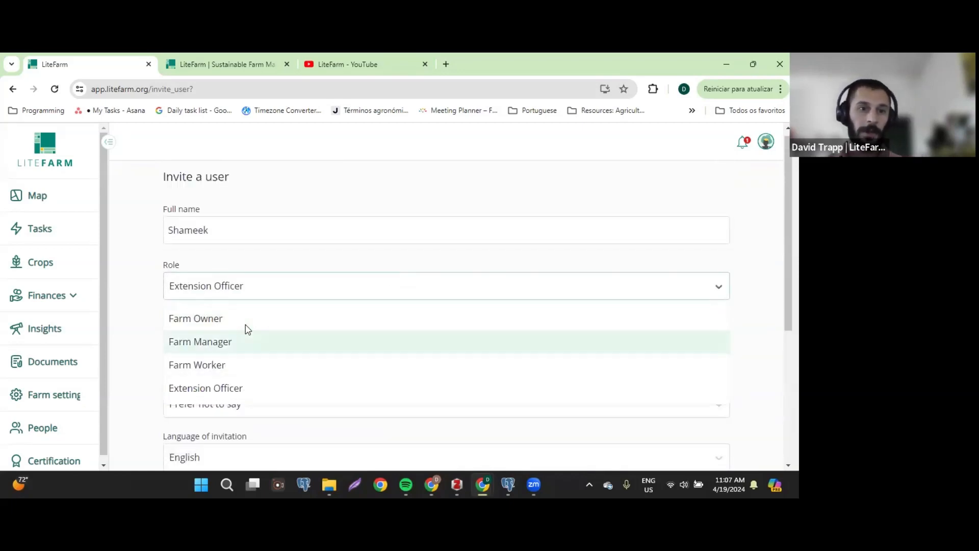
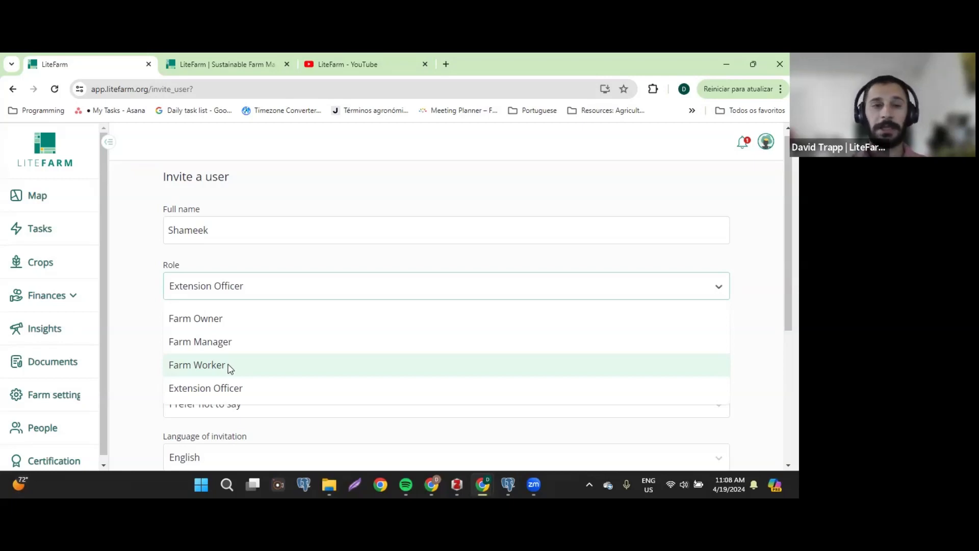
click(228, 320)
click(234, 294)
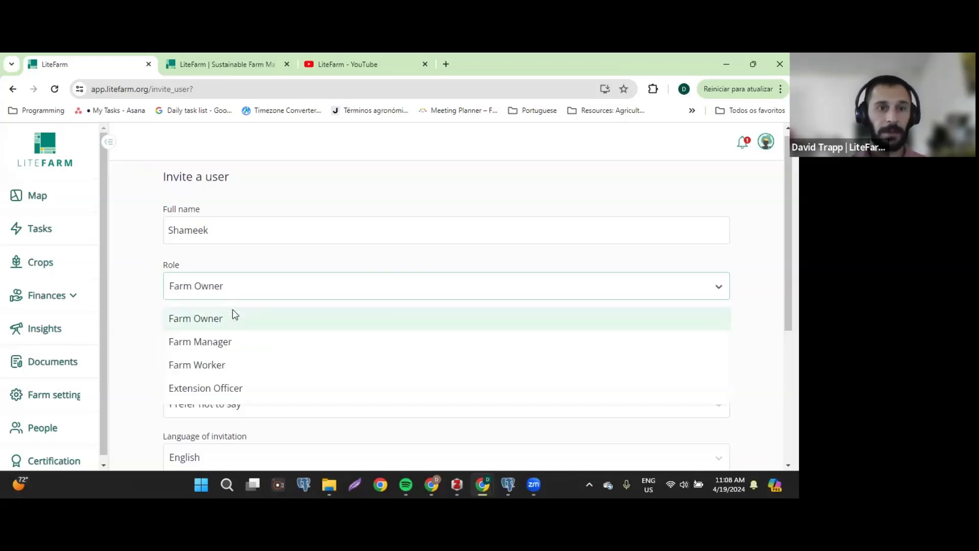
click(222, 384)
scroll(294, 339, down, 5)
click(525, 450)
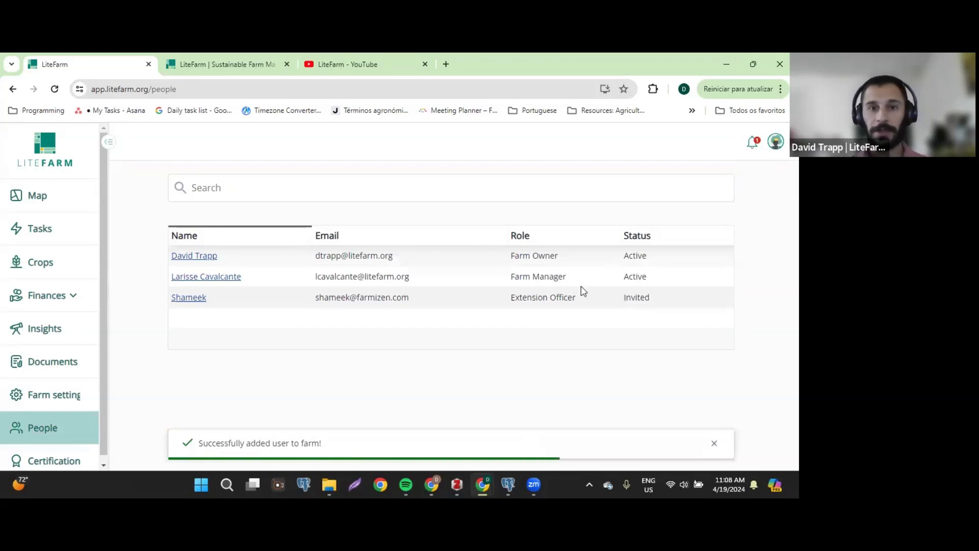
Step: Check the invited user's status in the people list, and view the hourly wage in the Farm Owner's user record
double_click(634, 299)
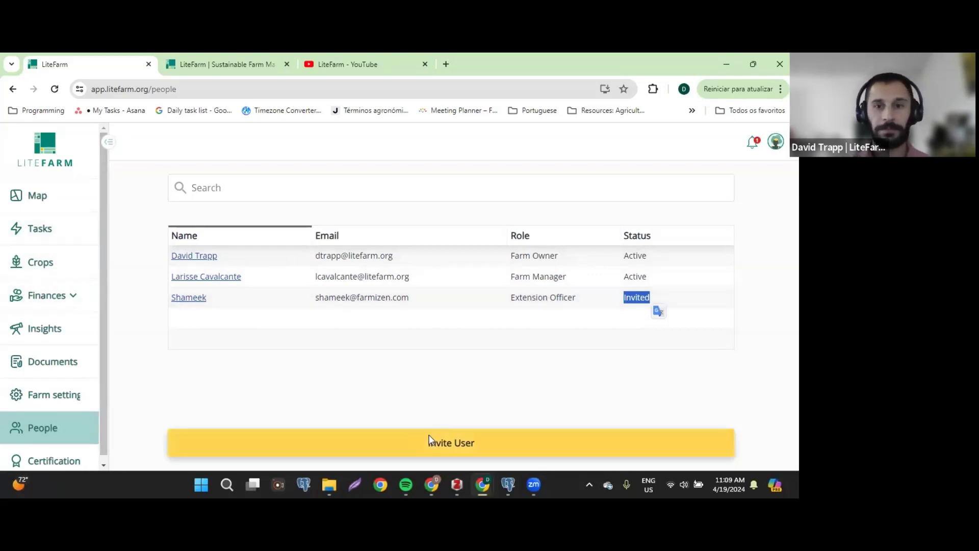
click(210, 257)
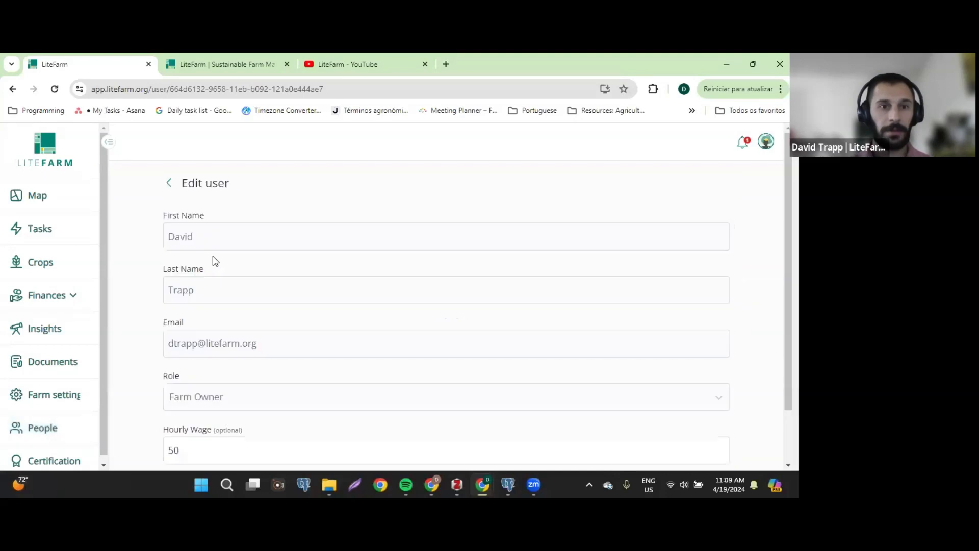
scroll(195, 372, down, 1)
drag(164, 367, 219, 368)
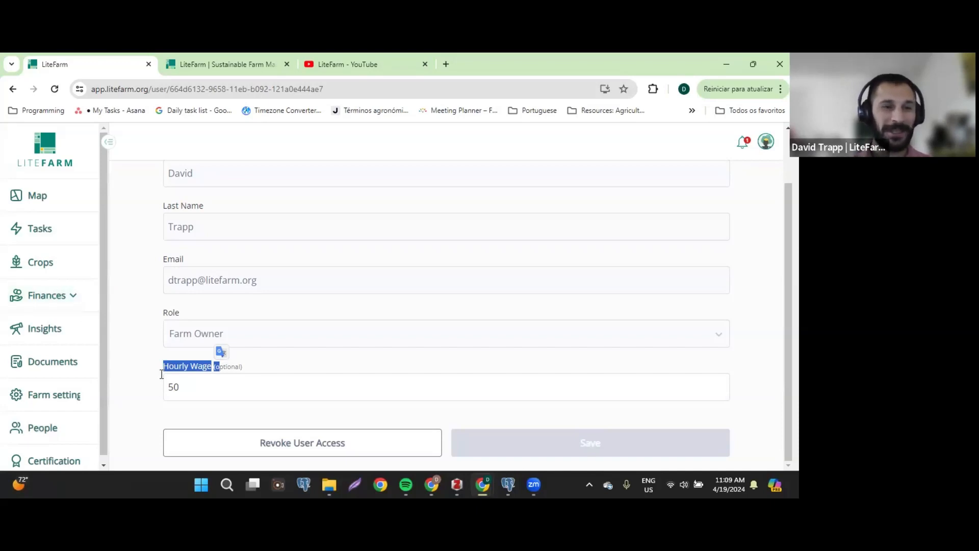
scroll(307, 389, up, 2)
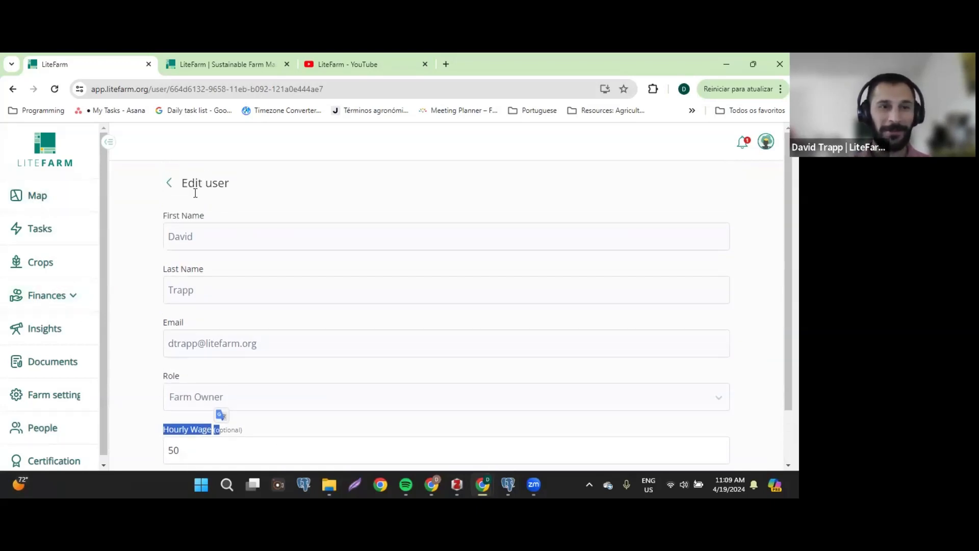
Step: Return to the people list, set the invited Extension Officer's hourly wage to 55 and save the record
click(168, 185)
click(203, 302)
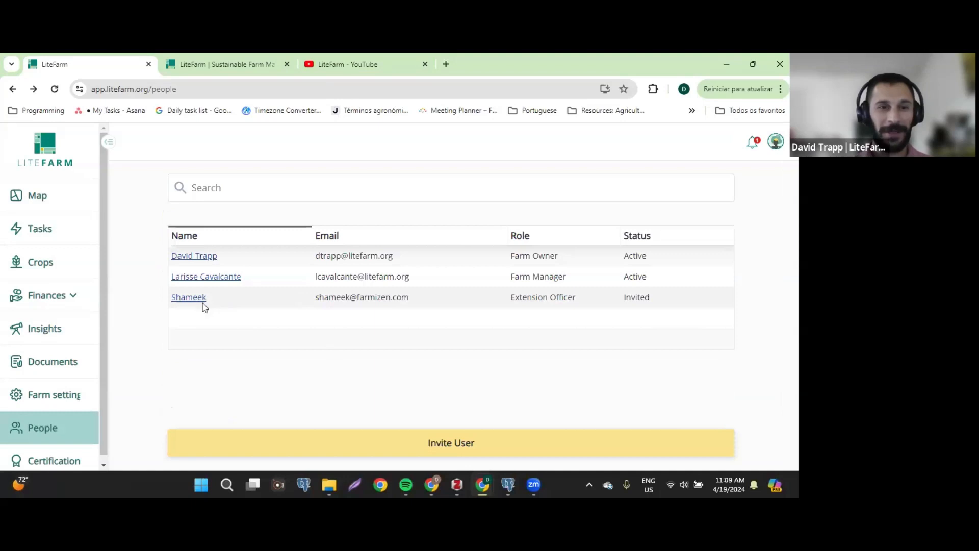
scroll(278, 402, down, 2)
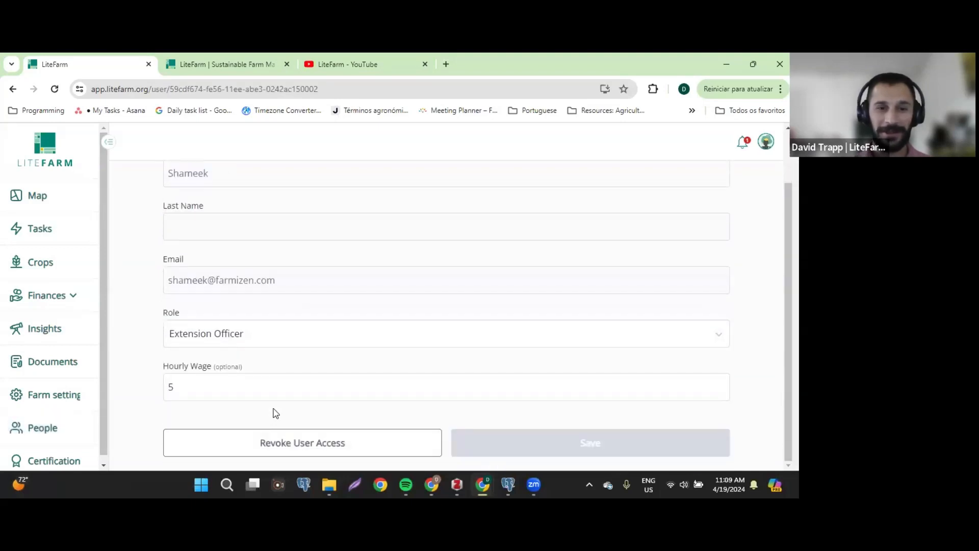
click(249, 389)
text(5)
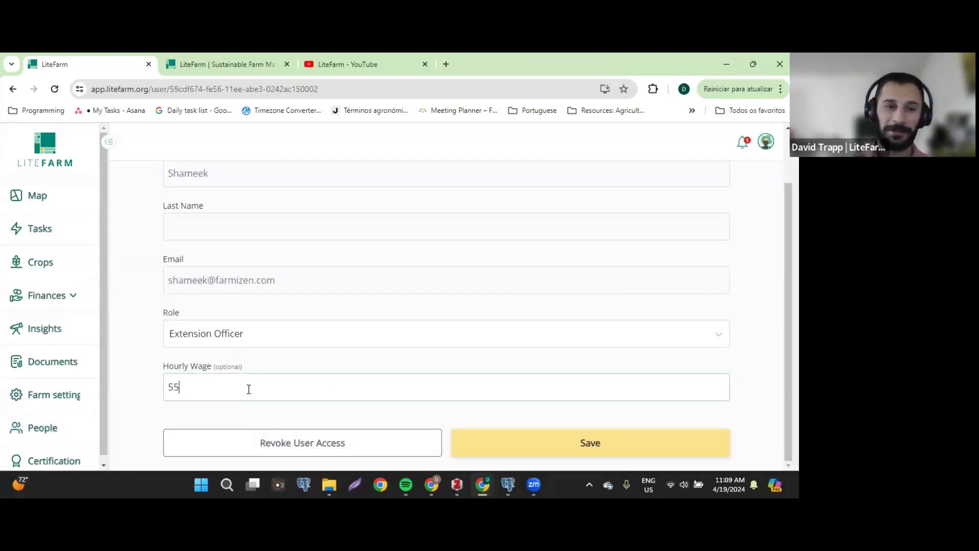
click(482, 439)
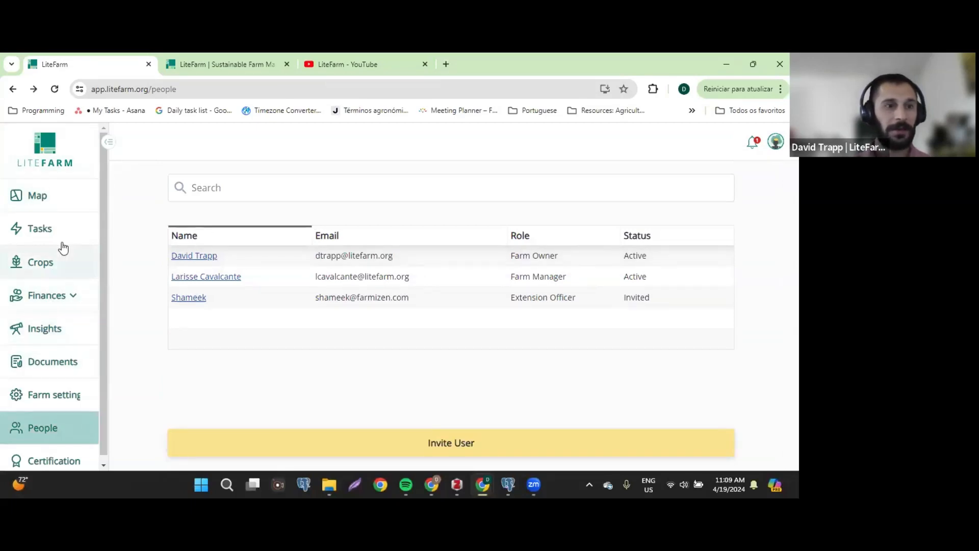
Step: Open the farm's financial transaction list and view the options for adding a transaction
click(63, 301)
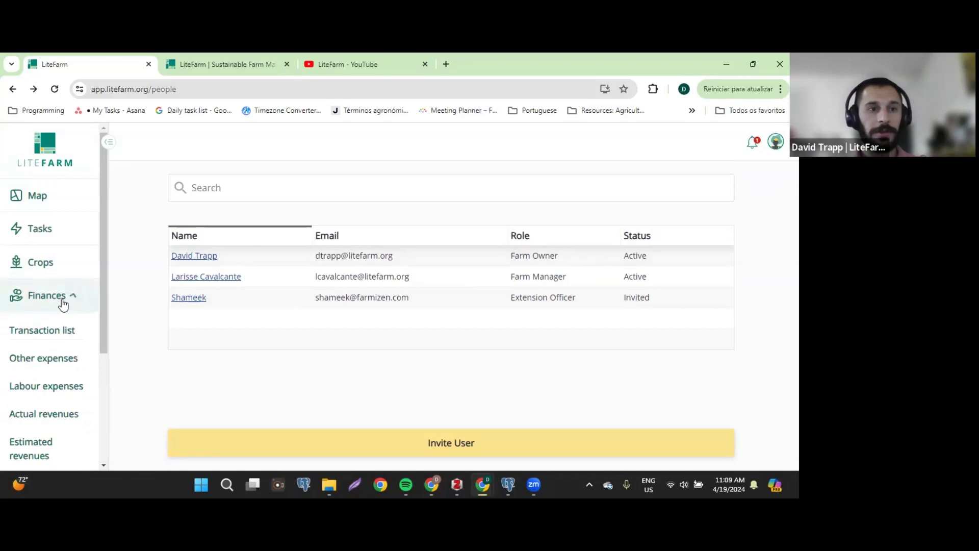
click(57, 336)
scroll(497, 276, down, 3)
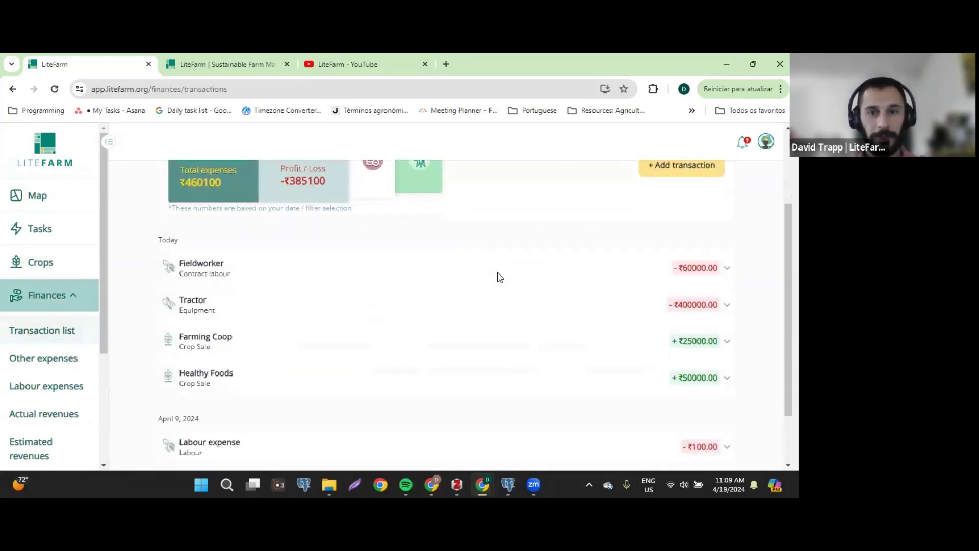
scroll(494, 282, up, 3)
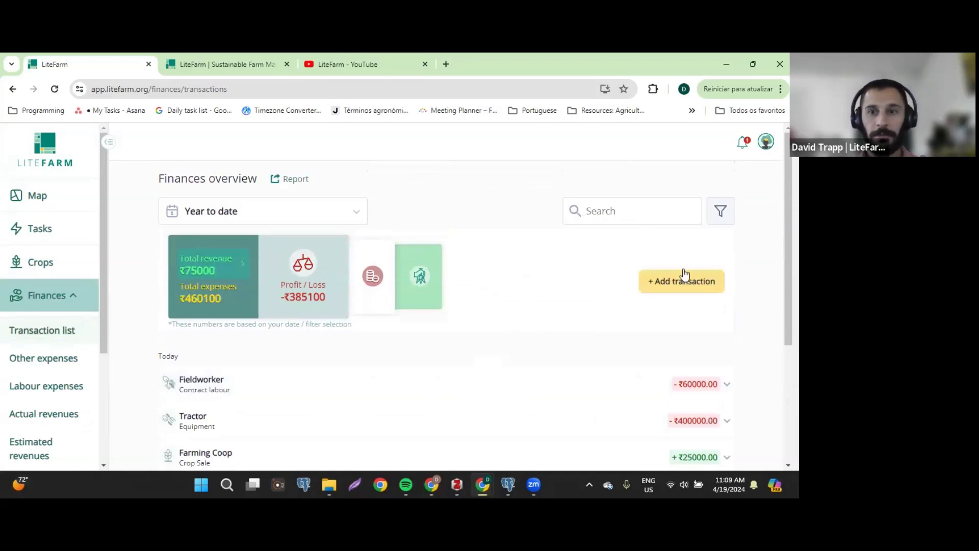
click(682, 281)
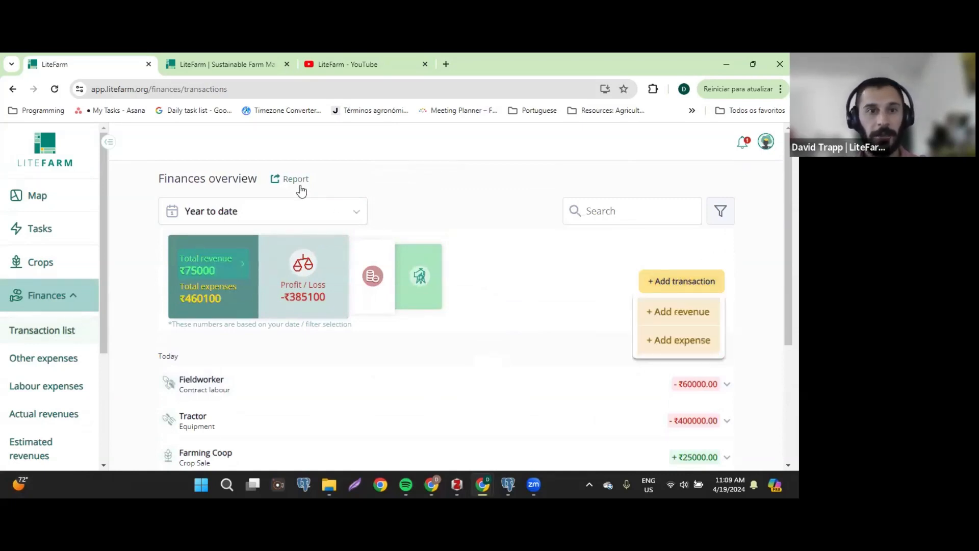
click(328, 182)
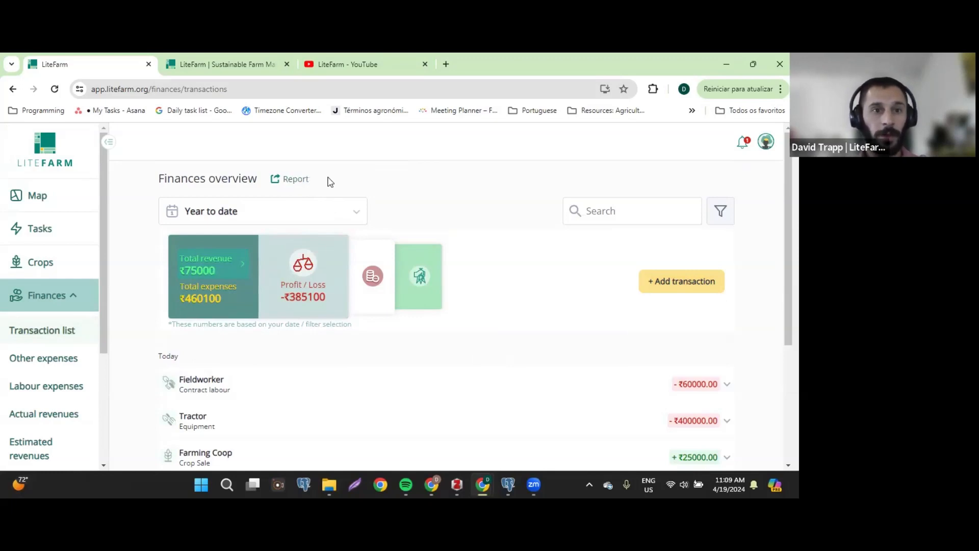
Step: Examine the item name, type and other details of the Fieldworker expense, and return to the finances overview
scroll(459, 247, down, 3)
scroll(462, 250, up, 1)
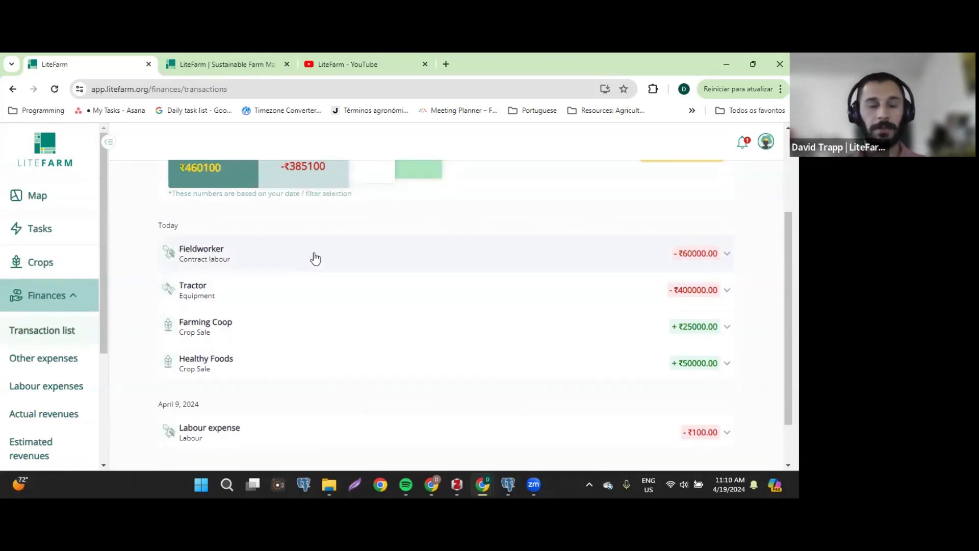
click(258, 265)
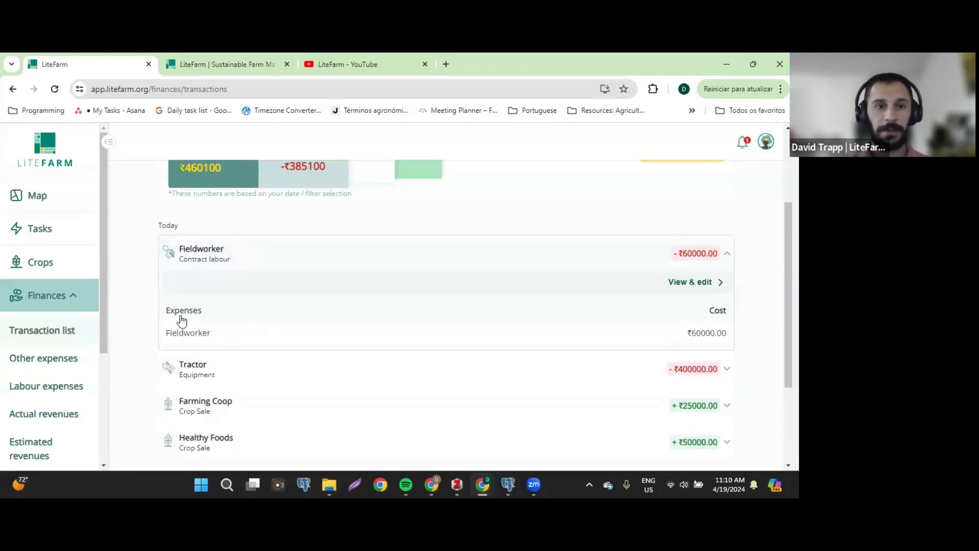
click(699, 282)
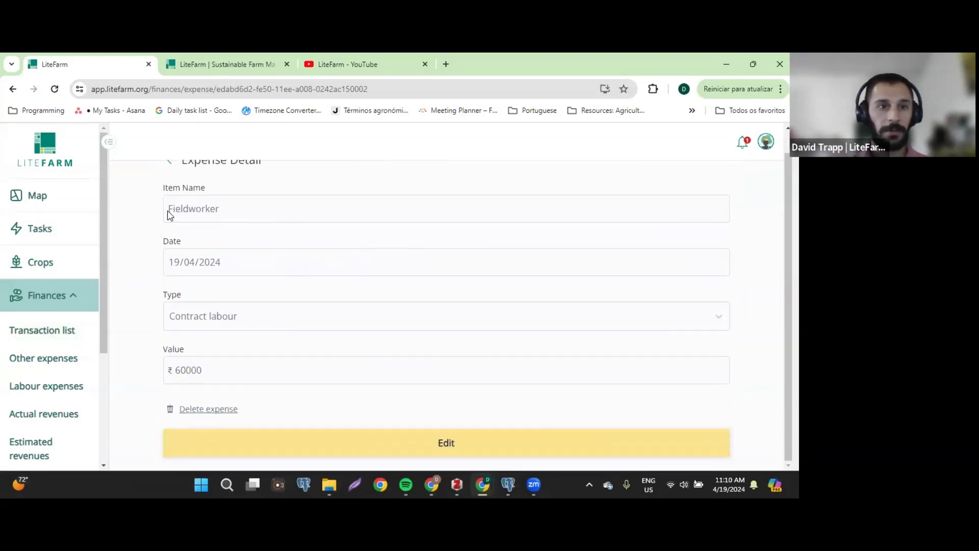
drag(166, 189, 232, 223)
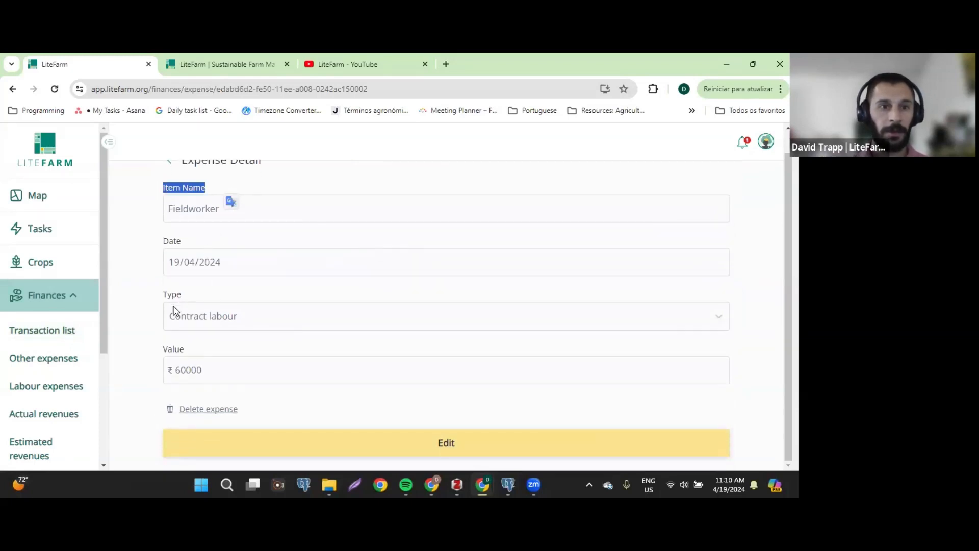
drag(161, 293, 212, 290)
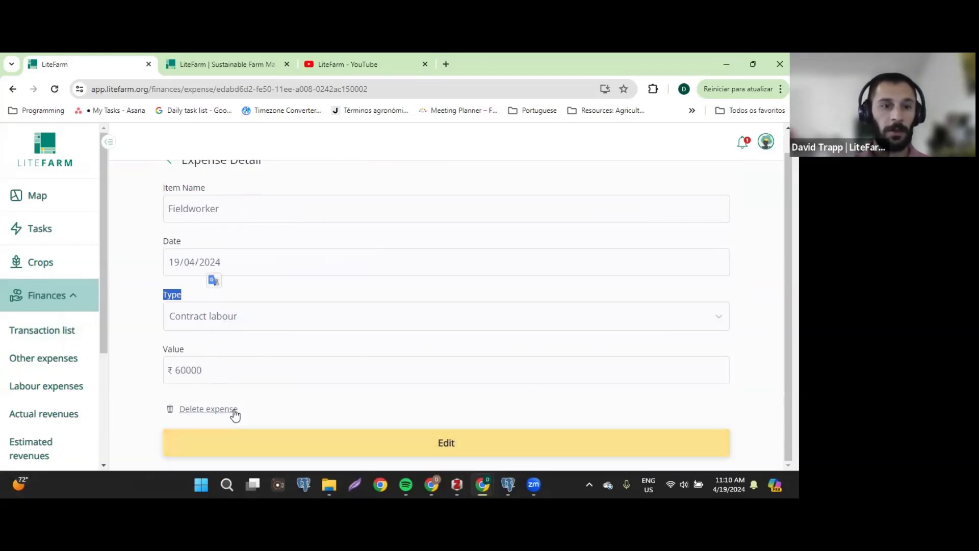
scroll(228, 386, up, 1)
click(171, 185)
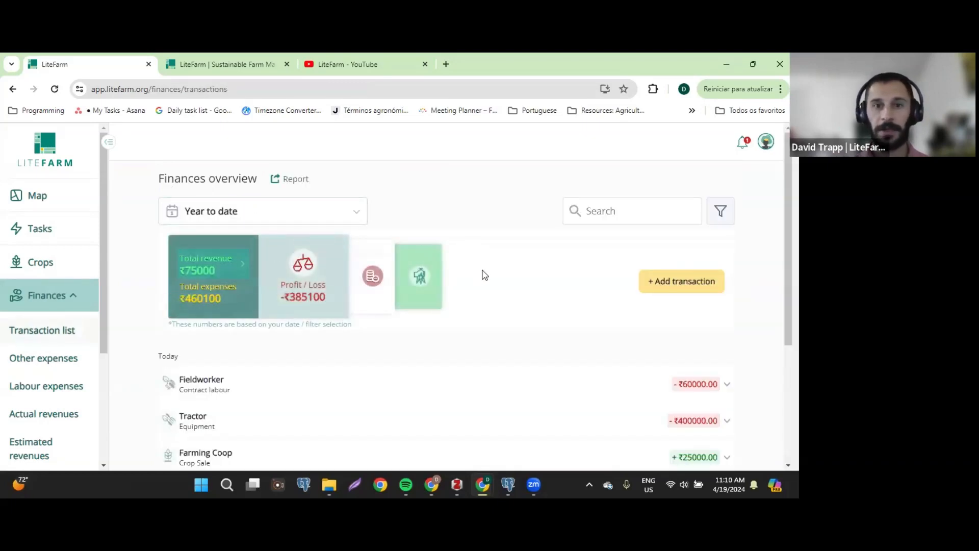
Step: View the total expenses and estimated harvest revenue summaries, and return to the profit and loss summary
click(350, 283)
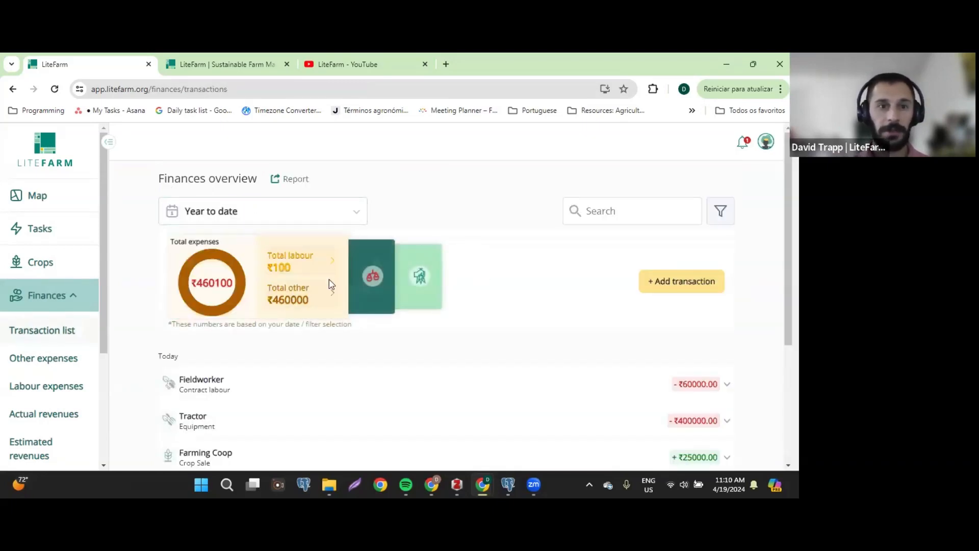
click(411, 276)
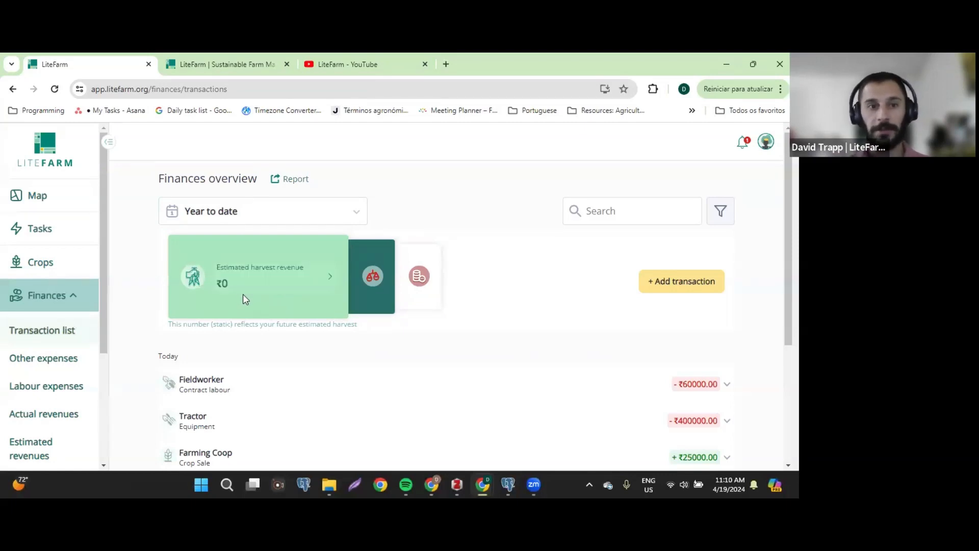
click(373, 277)
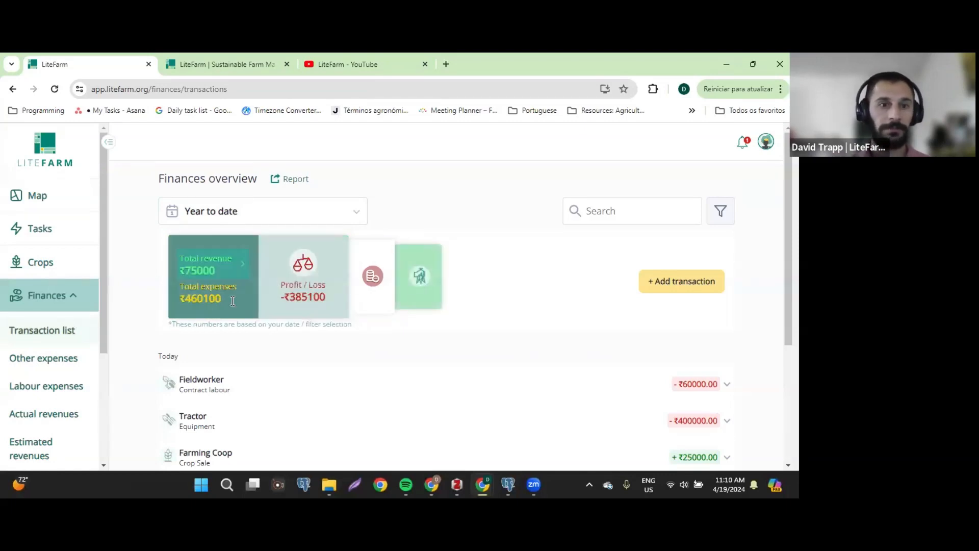
Step: Review the farm's actual revenues and its labour expenses by employee, and return to the finances overview
click(216, 265)
scroll(347, 235, down, 1)
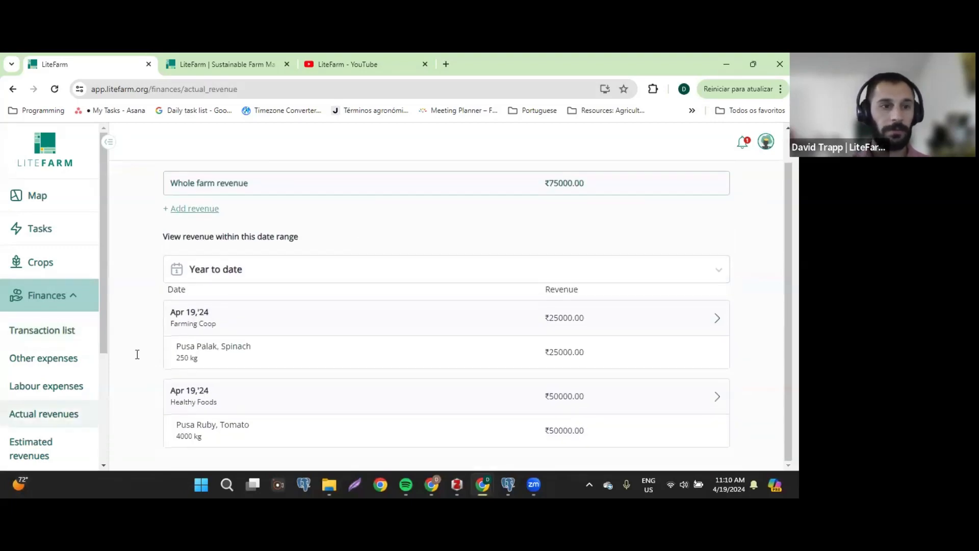
click(46, 386)
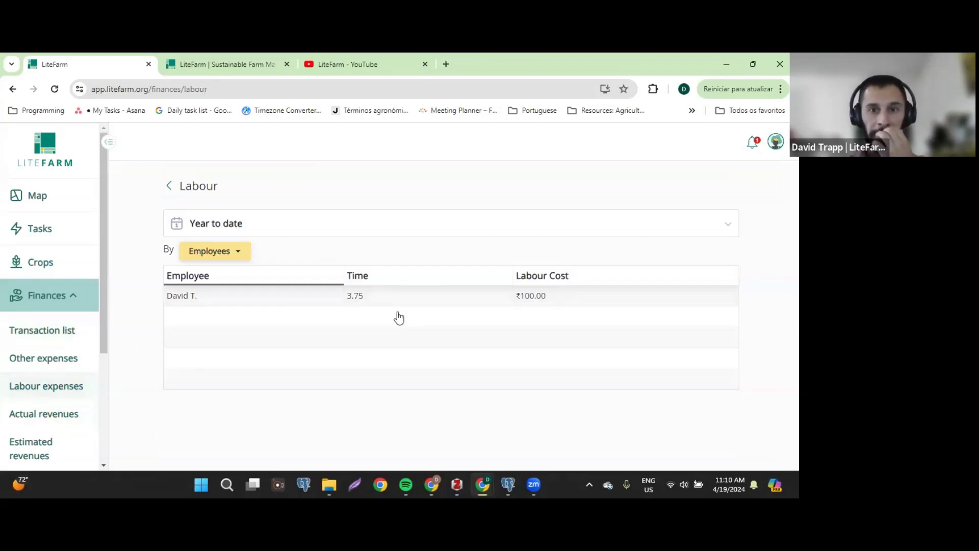
click(47, 298)
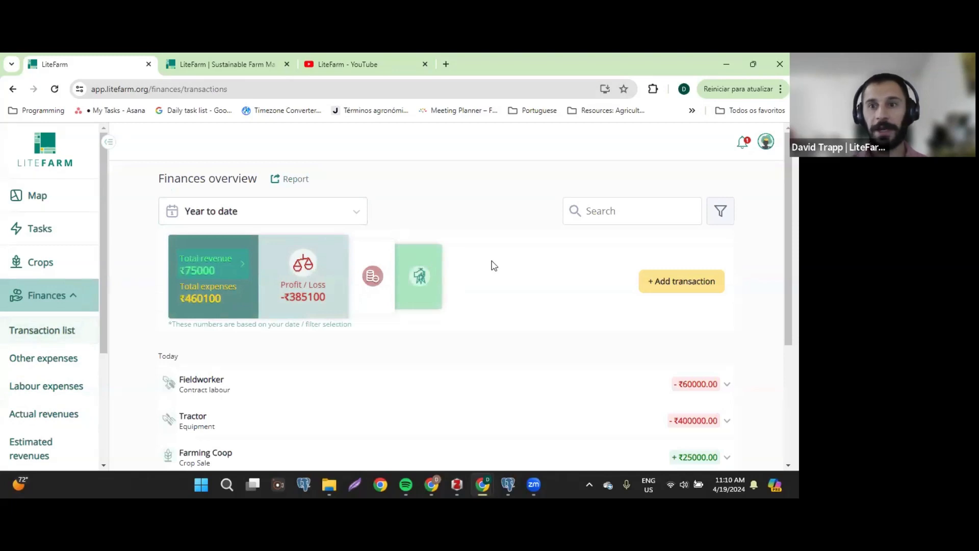
Step: Start a new custom revenue type from the add revenue flow and name it "Farm tours"
click(667, 283)
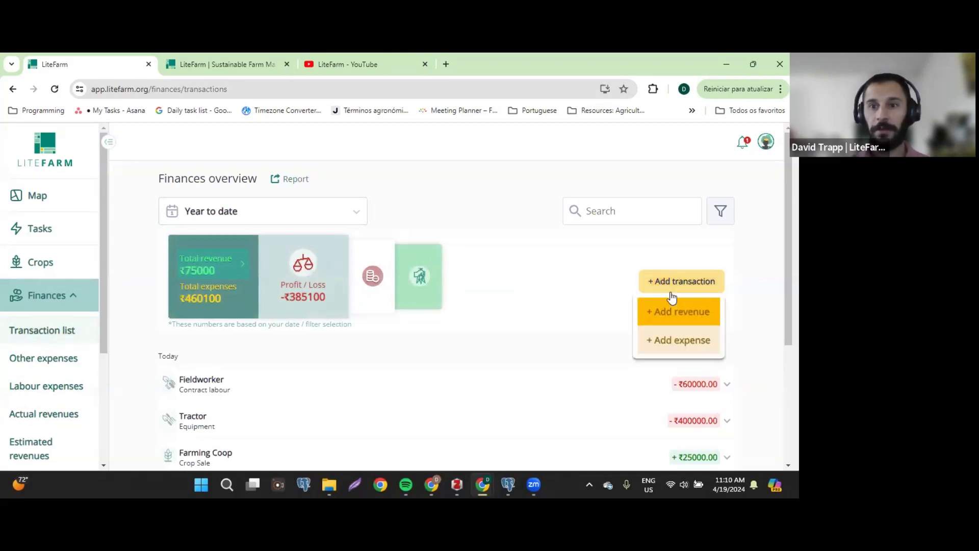
click(675, 312)
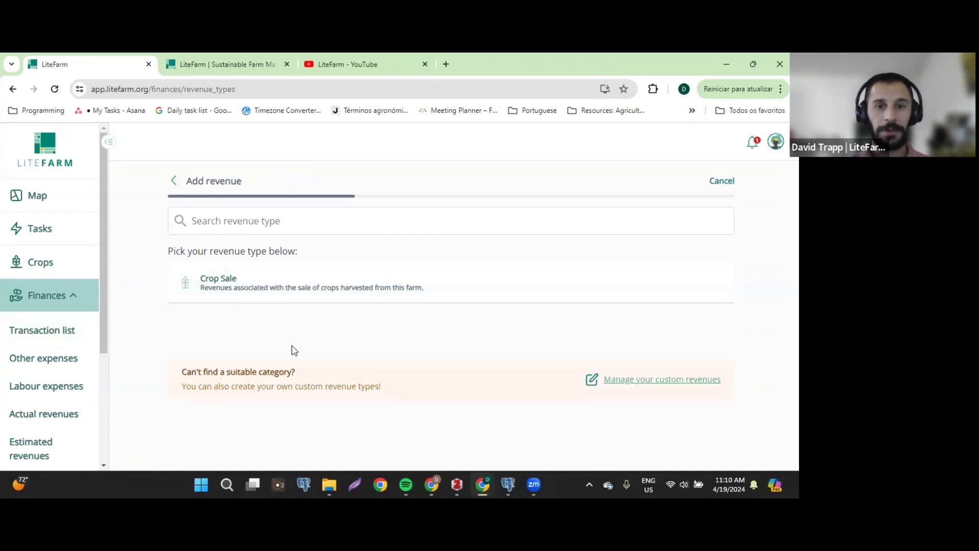
click(656, 382)
click(257, 215)
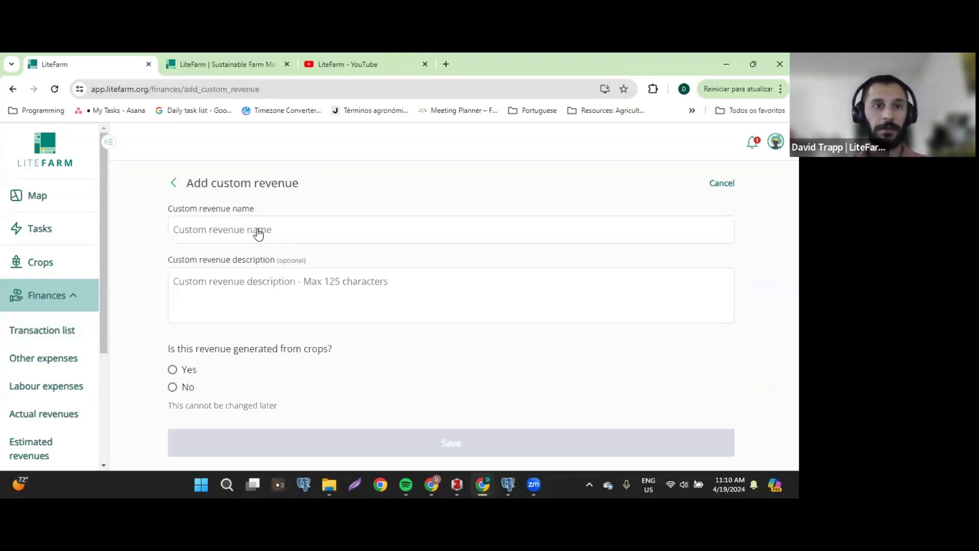
text(Farm )
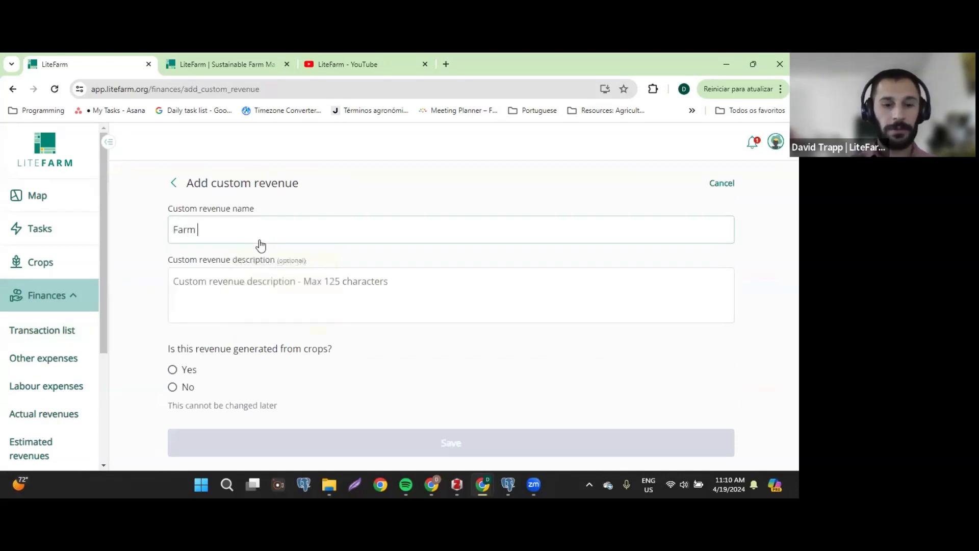
text(tours)
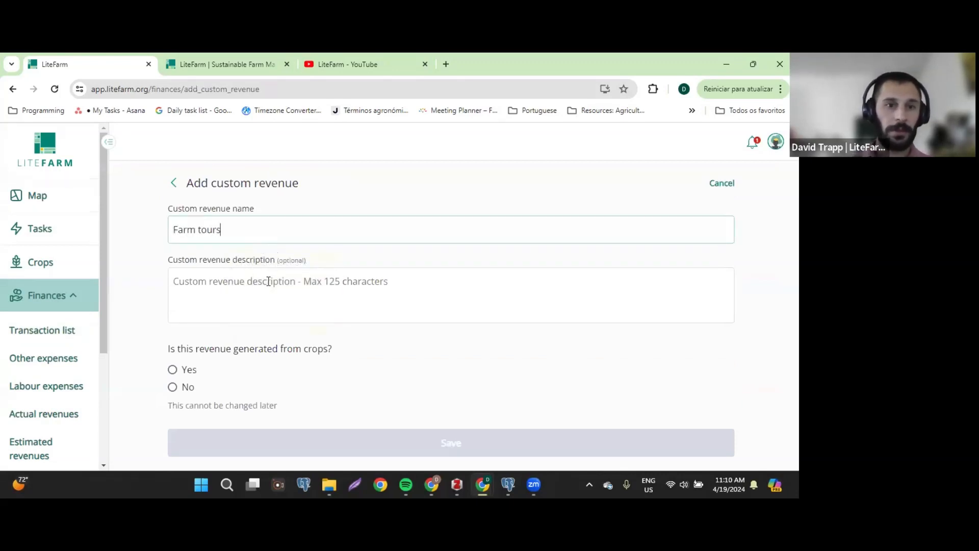
Step: Describe the custom revenue as "This is for visits to the farm", mark it as not generated from crops, and save it
click(267, 272)
text(Th)
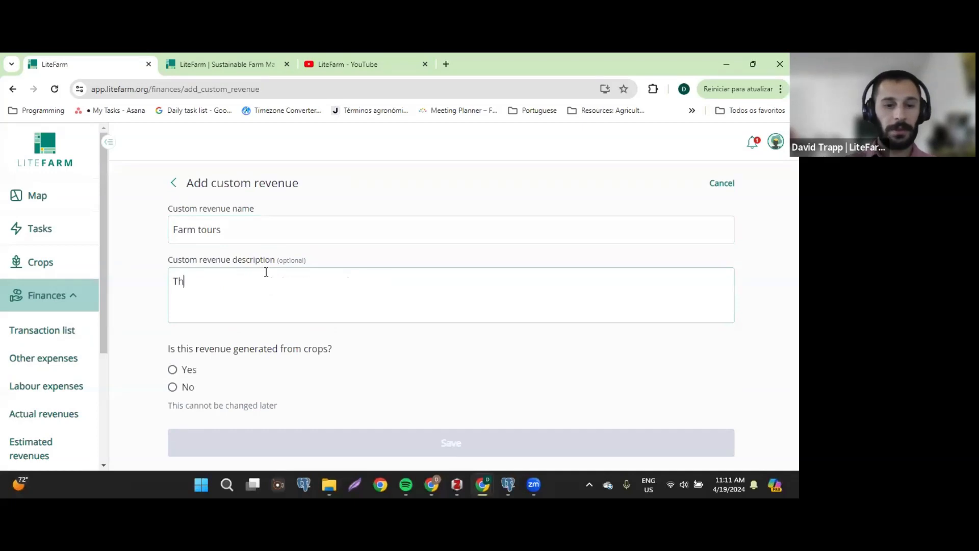
text(is is for visi)
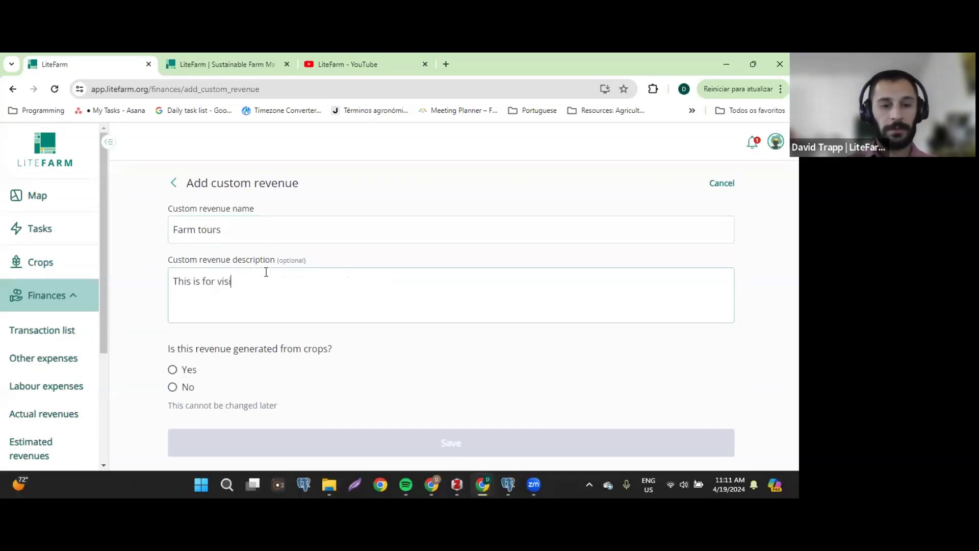
text(ts to the farm)
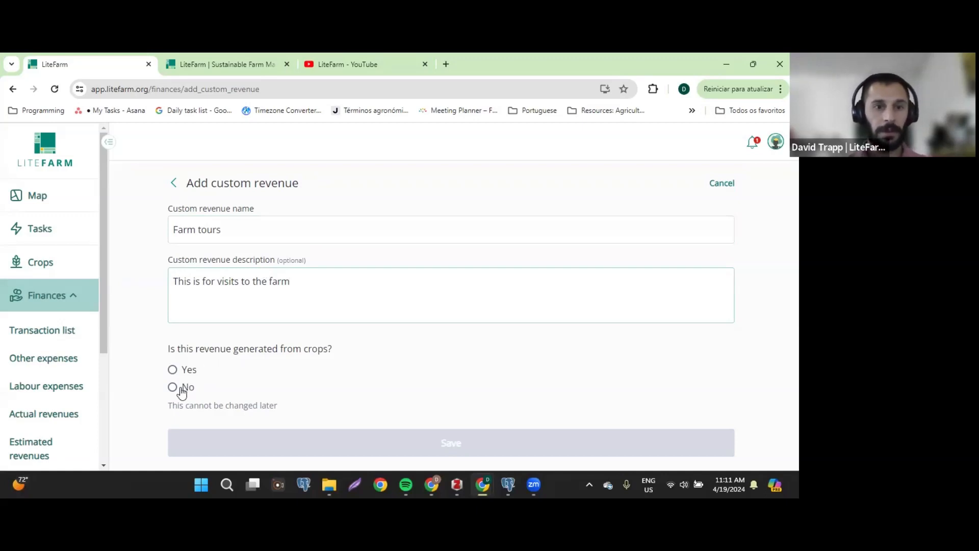
click(180, 388)
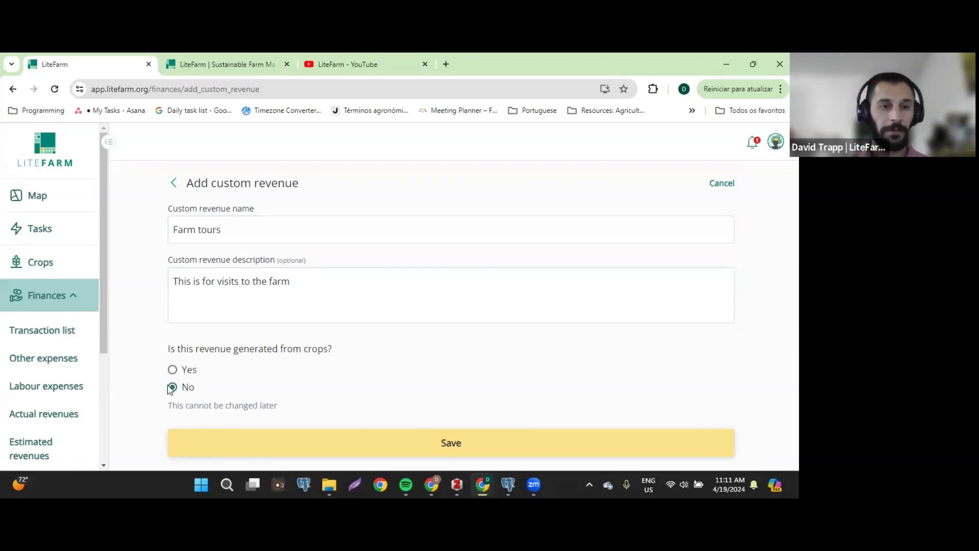
click(470, 448)
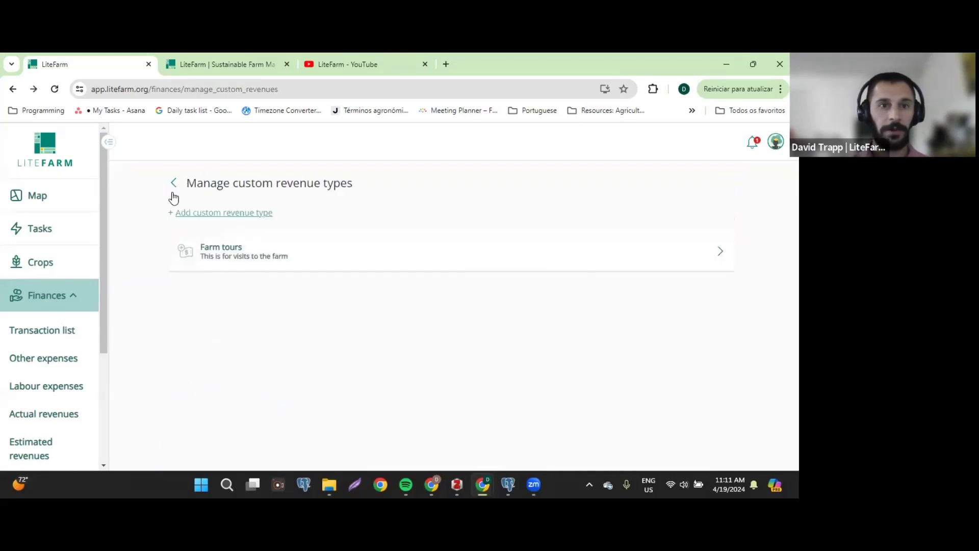
Step: Start a Crop Sale revenue with "Farmers market" as the customer and 25/04/2024 as the date
click(176, 185)
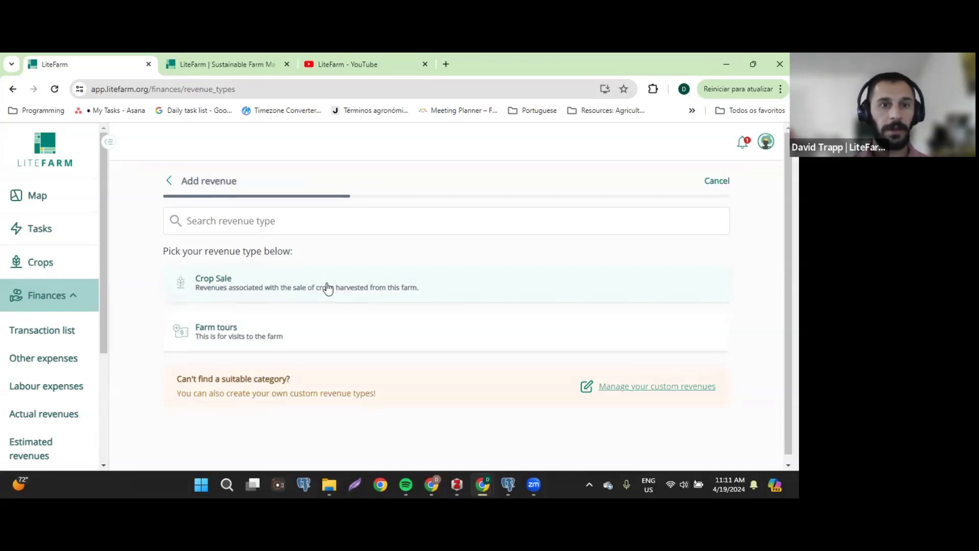
click(328, 289)
click(208, 223)
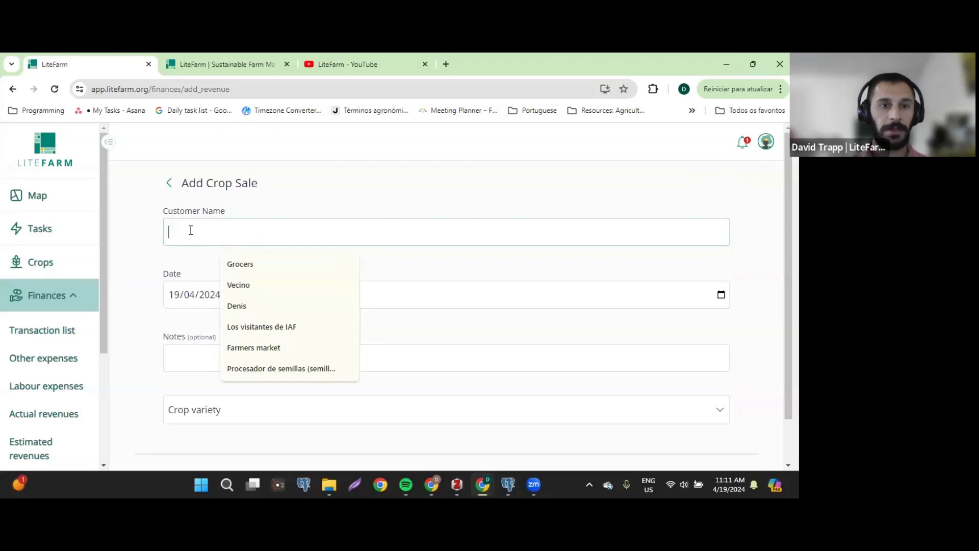
click(254, 347)
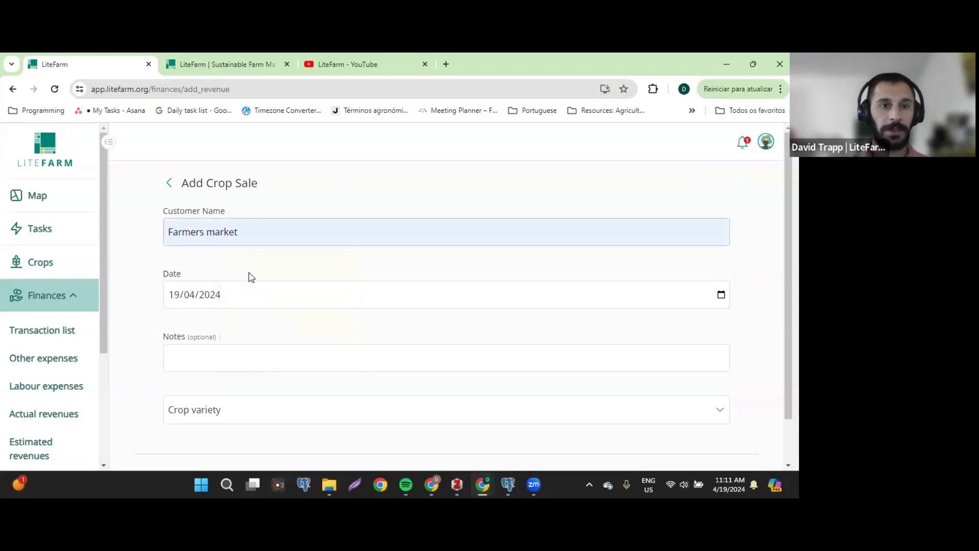
scroll(251, 277, down, 1)
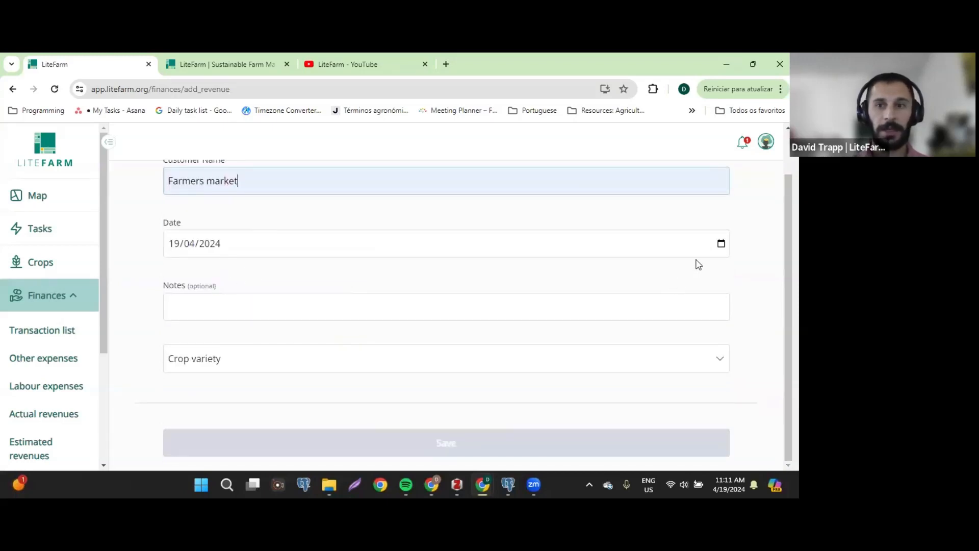
click(721, 244)
click(243, 358)
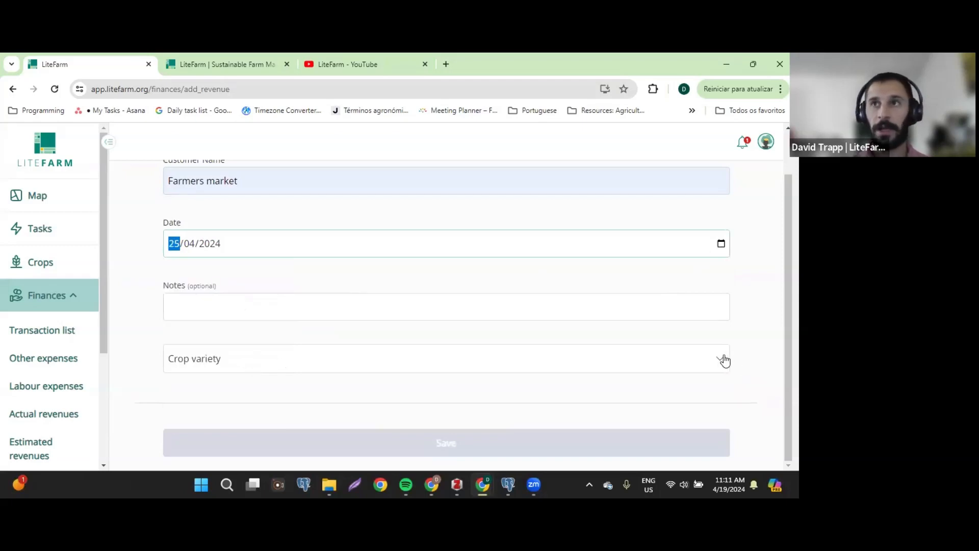
Step: Include the crop varieties Pusa Palak spinach, Green Long eggplant and Pusa Ruby tomato in the sale
click(723, 358)
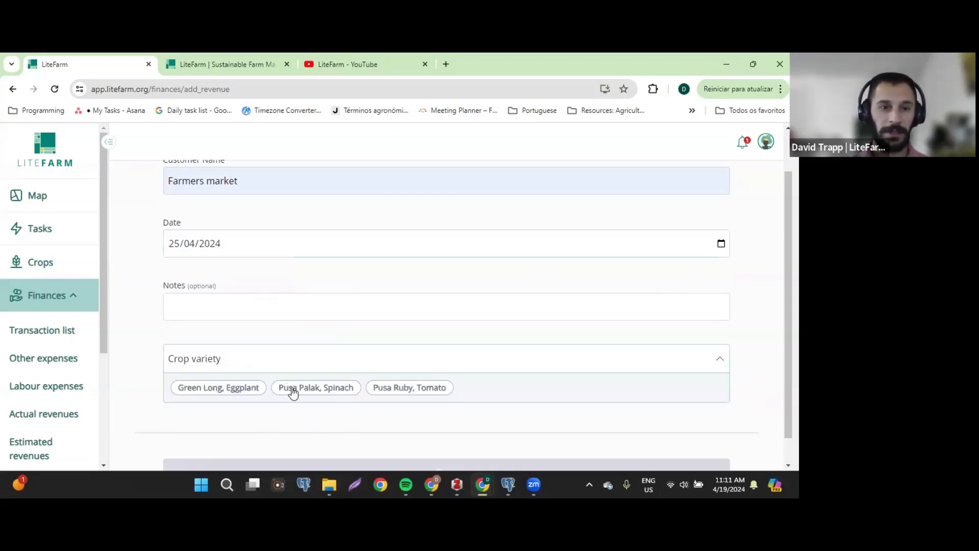
click(292, 391)
click(239, 391)
click(397, 391)
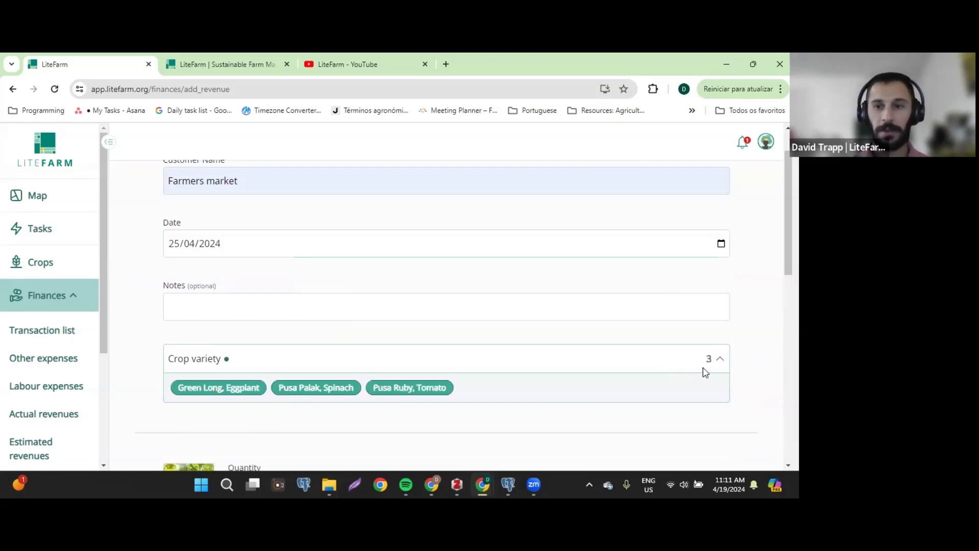
Step: Review the quantity and total fields for the selected crops, and begin the quantity entry for Green Long eggplant
scroll(663, 352, down, 5)
scroll(396, 242, up, 1)
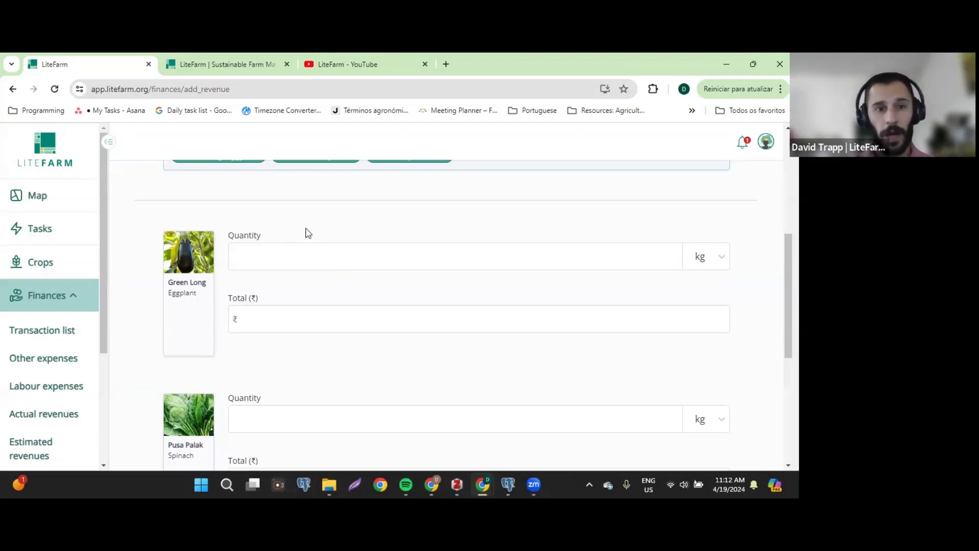
scroll(312, 237, up, 1)
scroll(317, 232, down, 2)
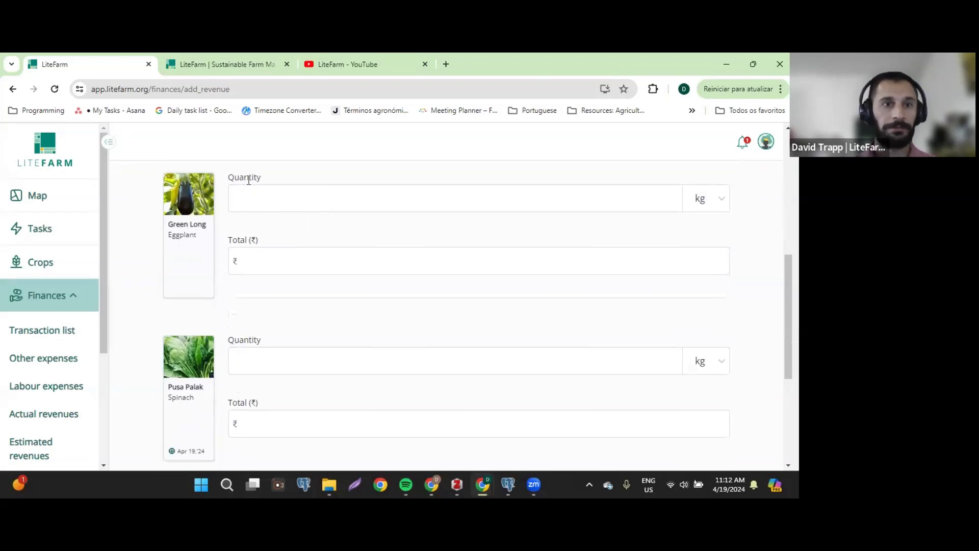
double_click(248, 179)
click(272, 202)
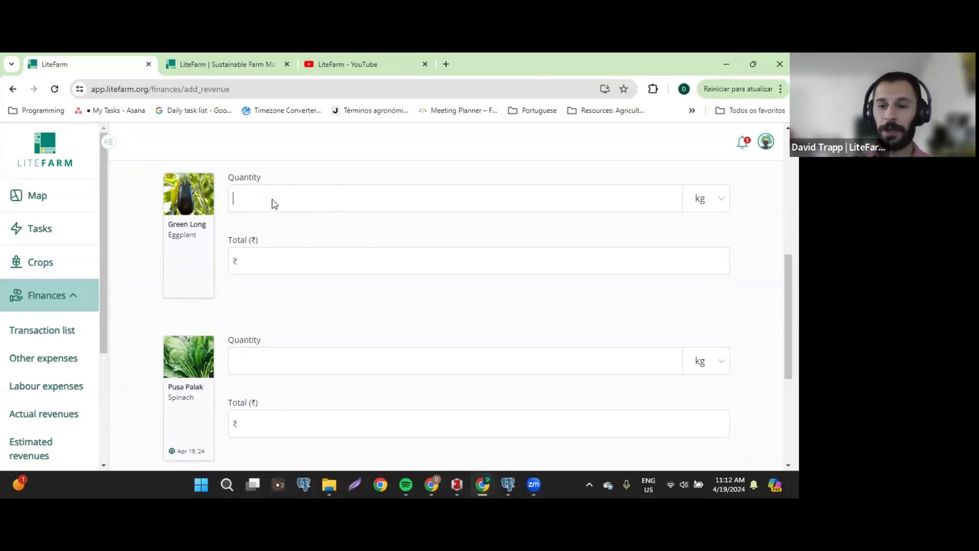
Step: Enter a quantity of 5 kg and a total of ₹150 for the Green Long eggplant sale
text(5)
click(292, 265)
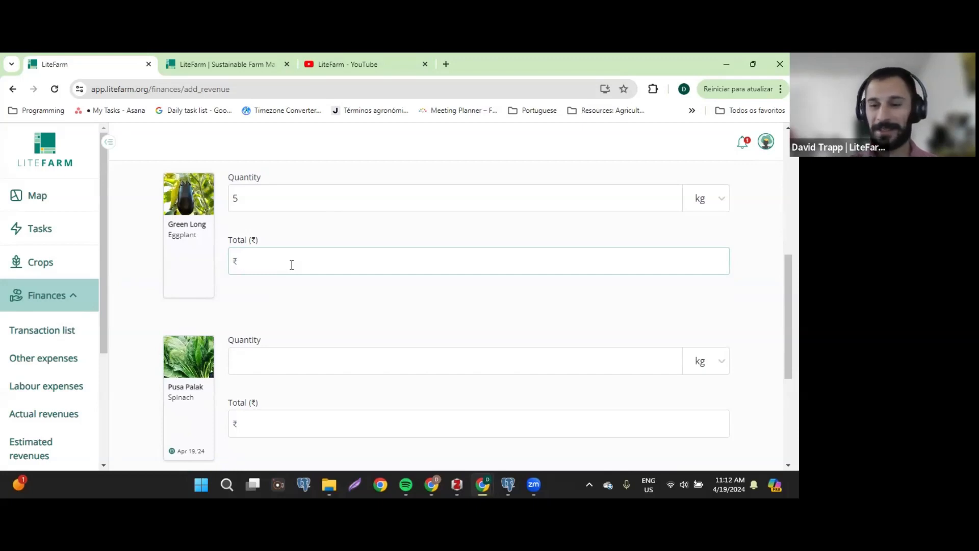
text(00)
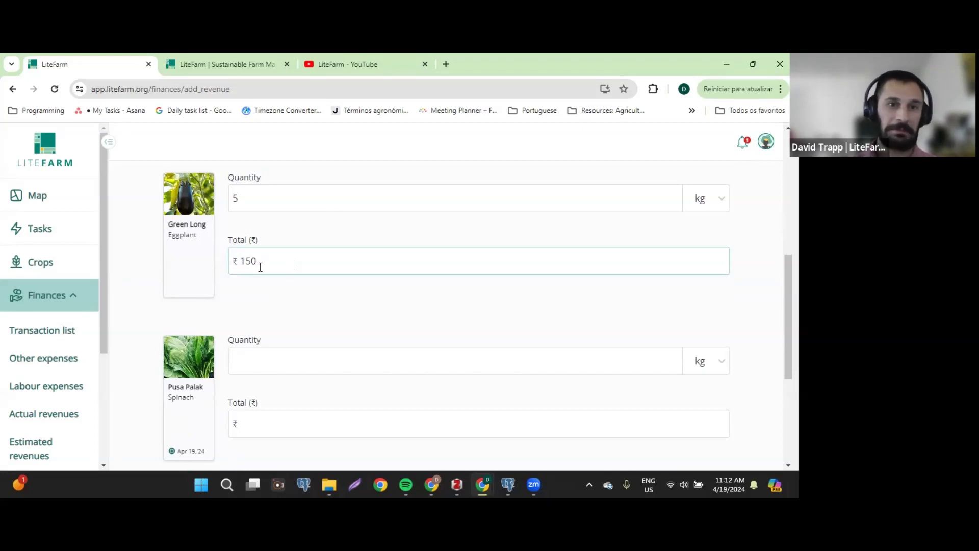
Step: Enter a quantity of 3 kg and a total of ₹60 for the Pusa Palak spinach
scroll(317, 260, down, 3)
scroll(280, 274, up, 1)
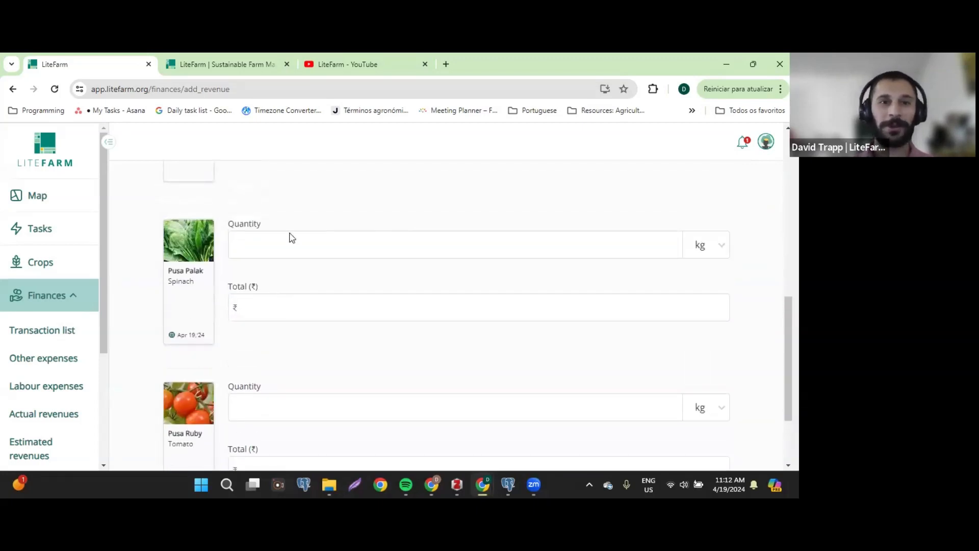
scroll(288, 237, up, 1)
scroll(287, 237, down, 1)
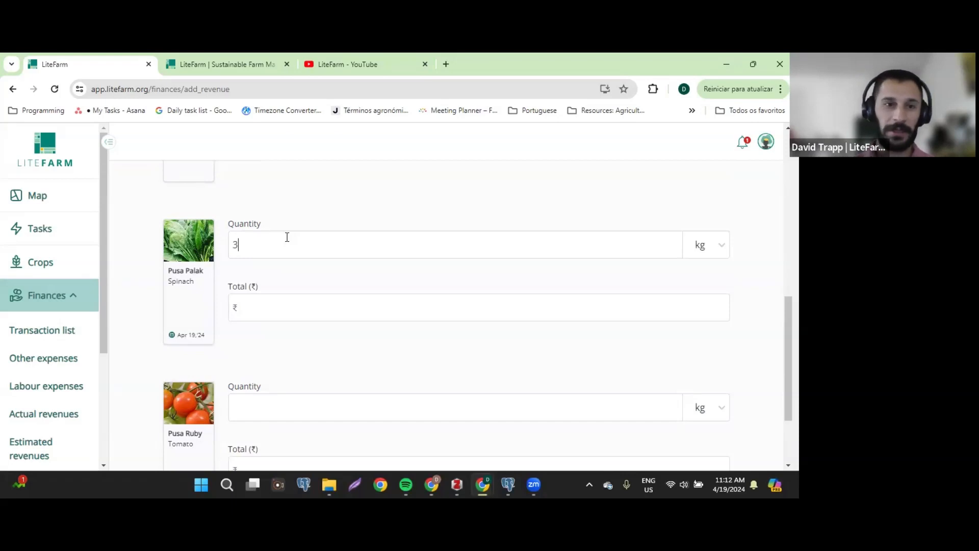
click(292, 310)
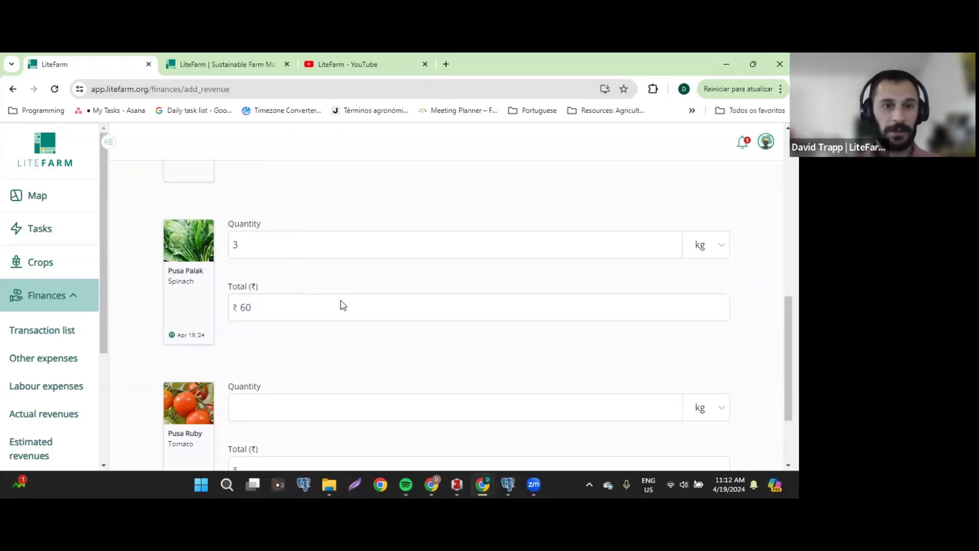
Step: Enter 8 kg and a total of ₹45 for the Pusa Ruby tomato, and save the crop sale
scroll(336, 304, down, 2)
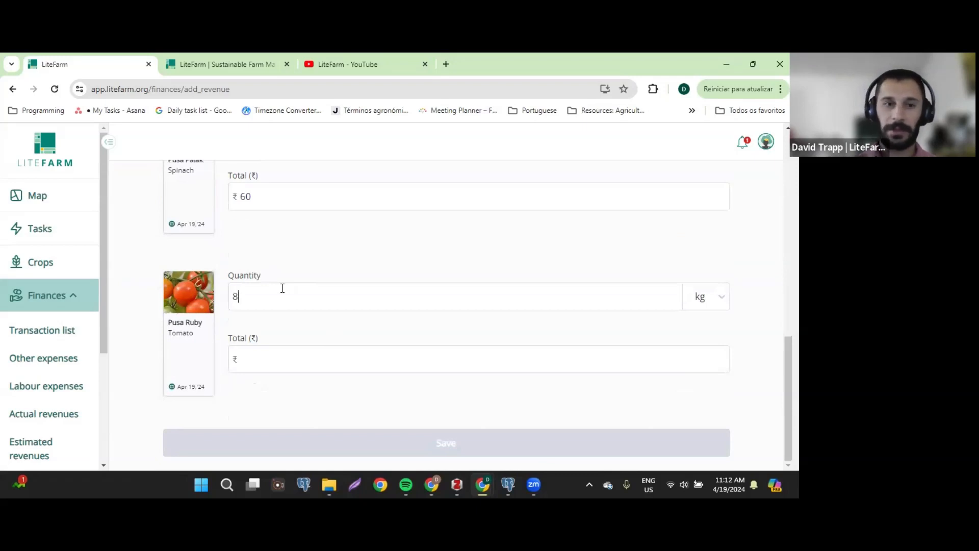
click(293, 362)
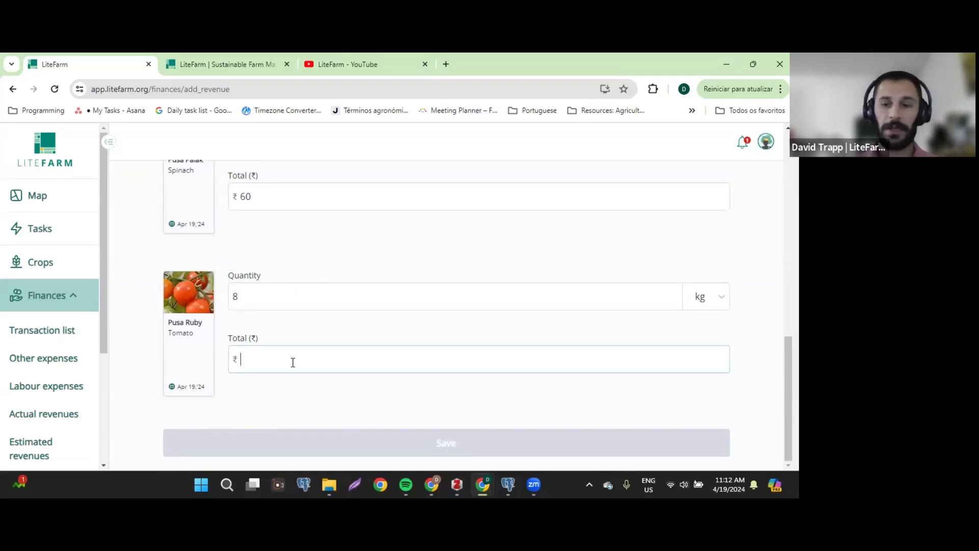
text(45)
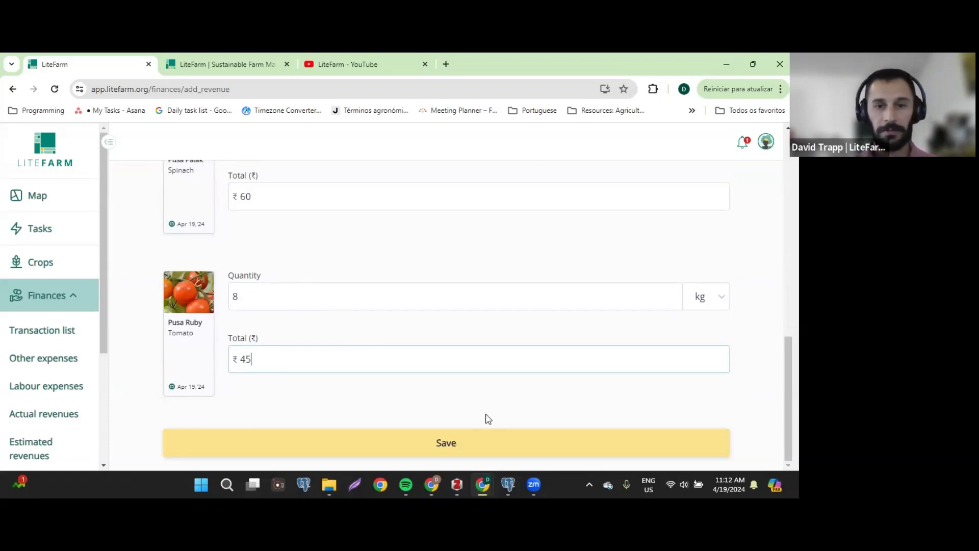
click(493, 437)
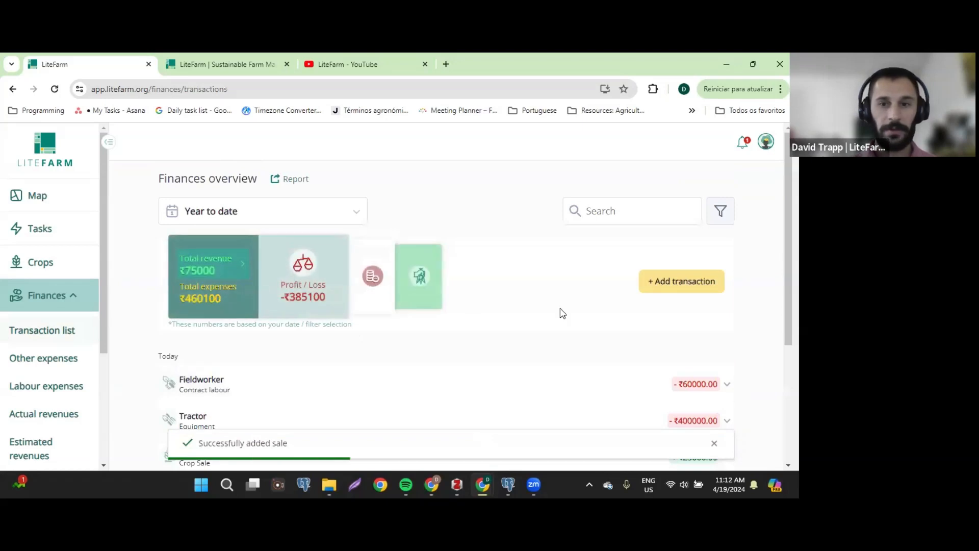
Step: Look for the new sale in the transaction list, checking the details of the Farming Coop and Healthy Foods crop sales
scroll(561, 314, down, 3)
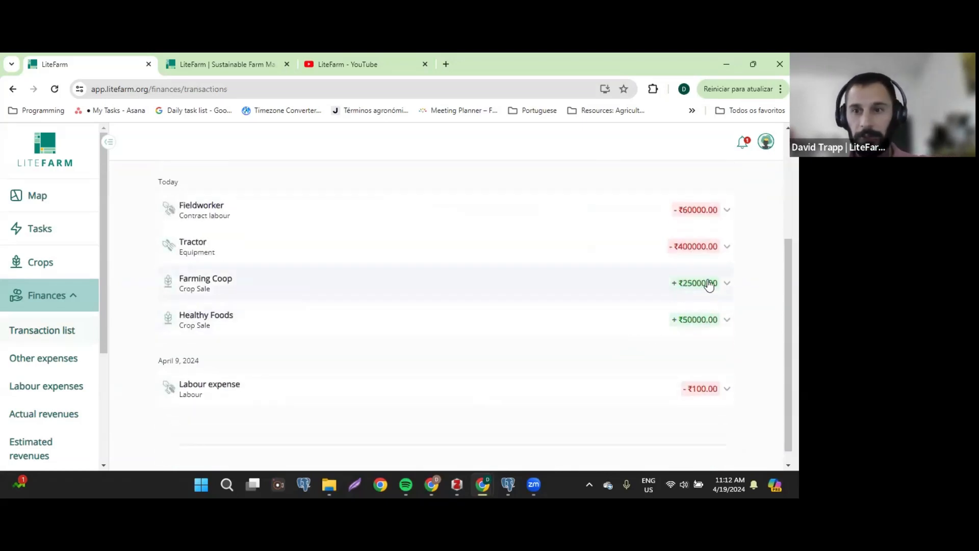
click(728, 285)
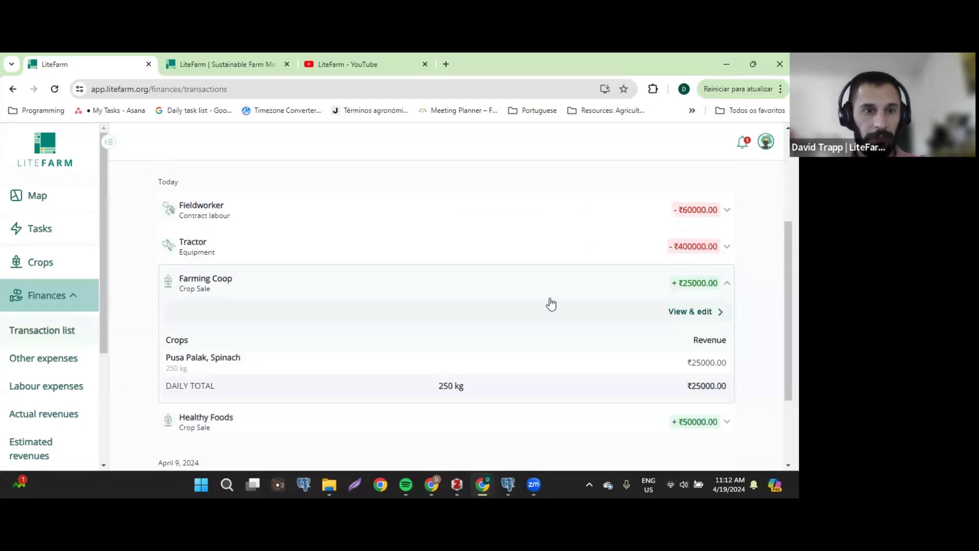
click(541, 290)
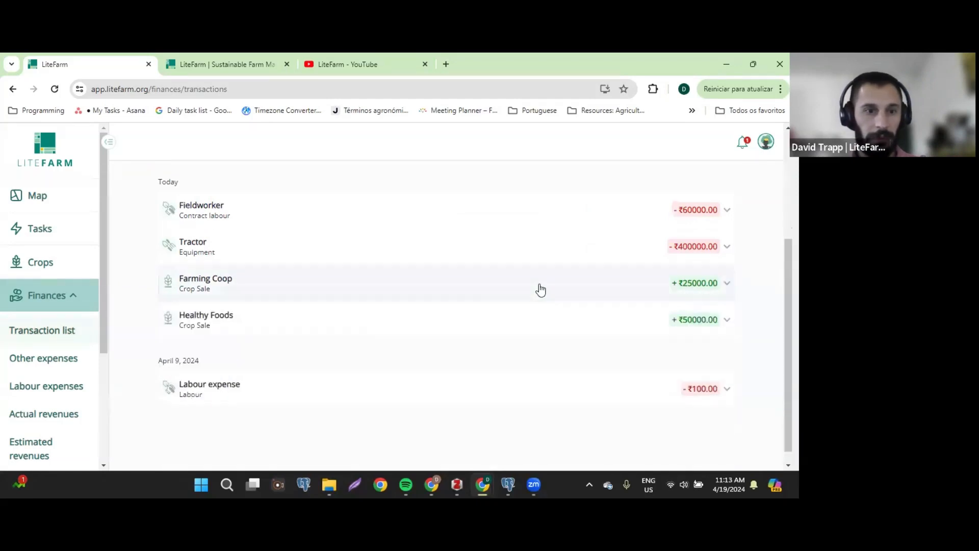
scroll(541, 289, up, 1)
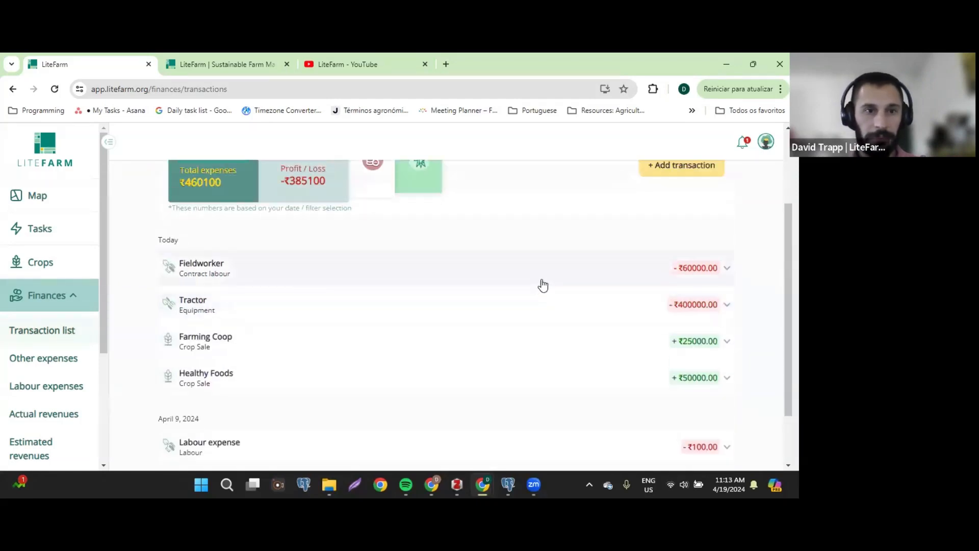
scroll(543, 285, down, 2)
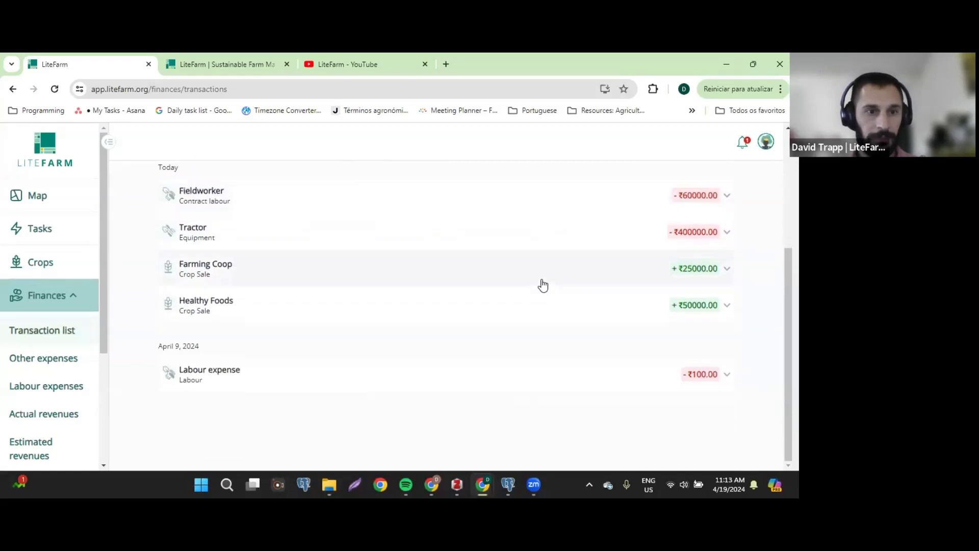
click(729, 306)
click(731, 309)
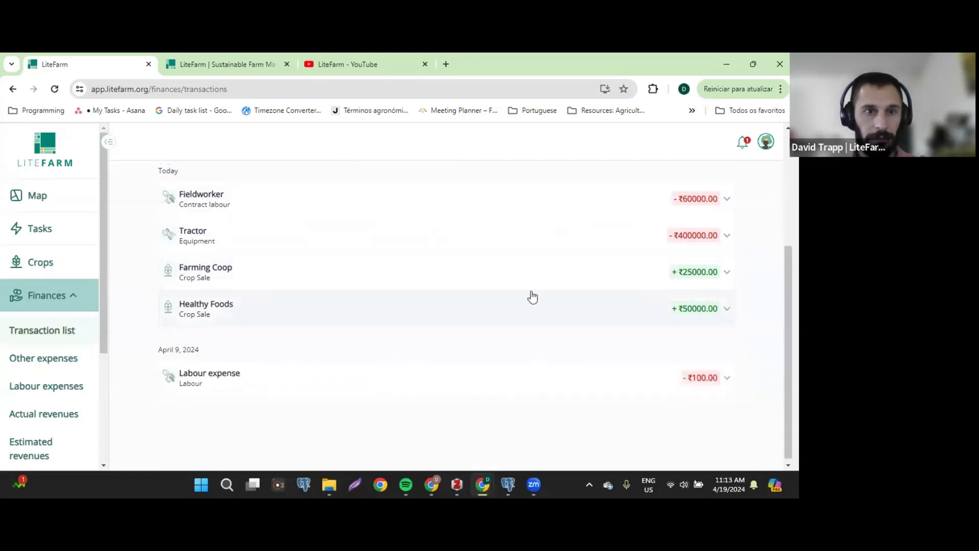
scroll(531, 295, up, 4)
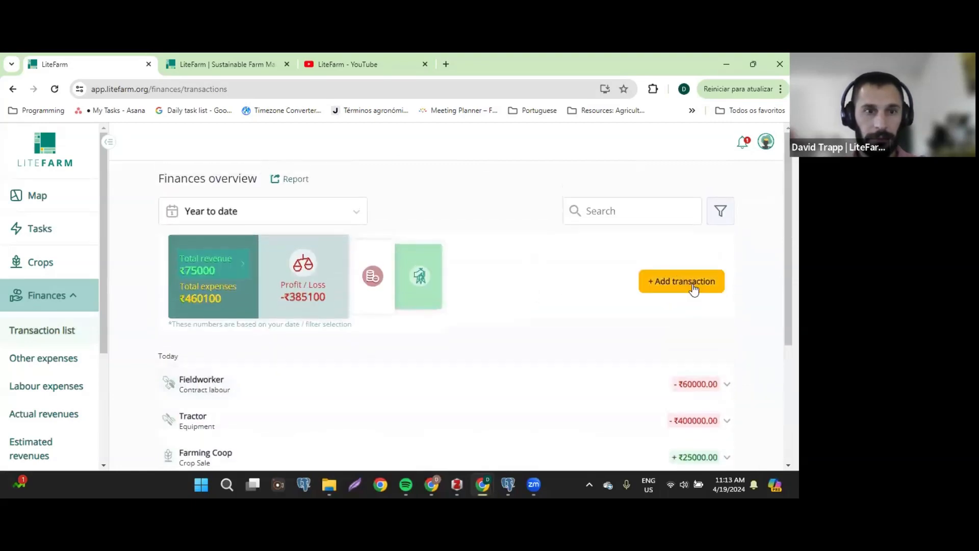
Step: Reload the finances overview and check today's transactions again for the saved sale
click(54, 89)
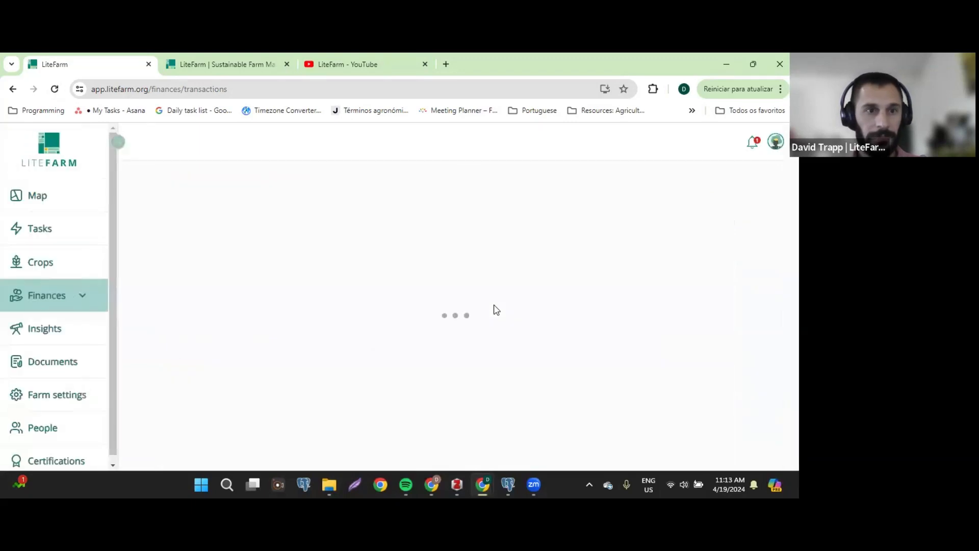
scroll(494, 310, down, 2)
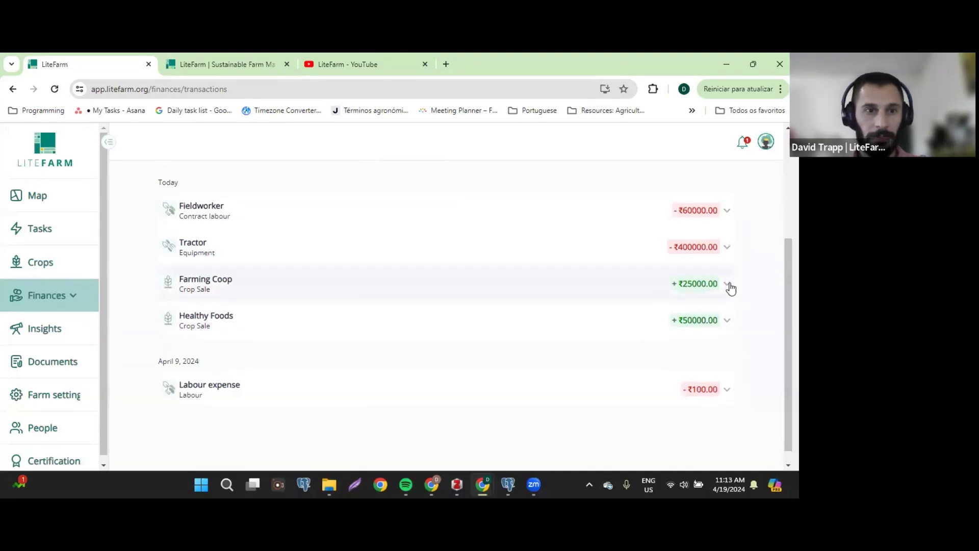
scroll(350, 240, up, 3)
click(360, 215)
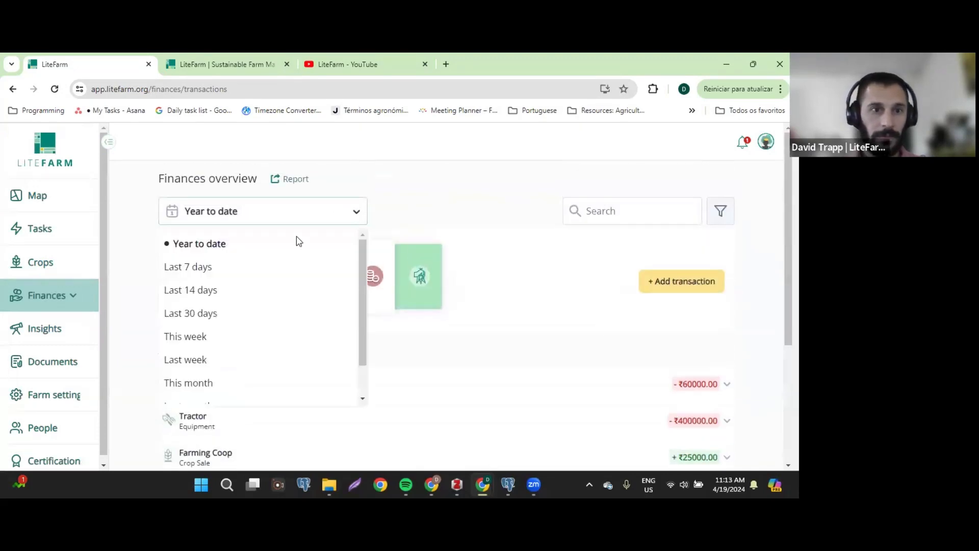
scroll(245, 365, down, 1)
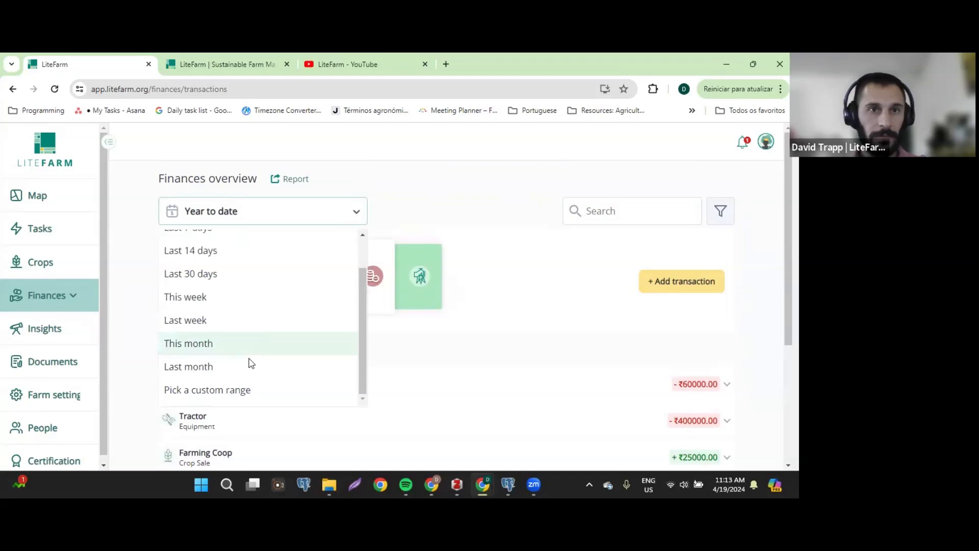
click(221, 392)
click(347, 273)
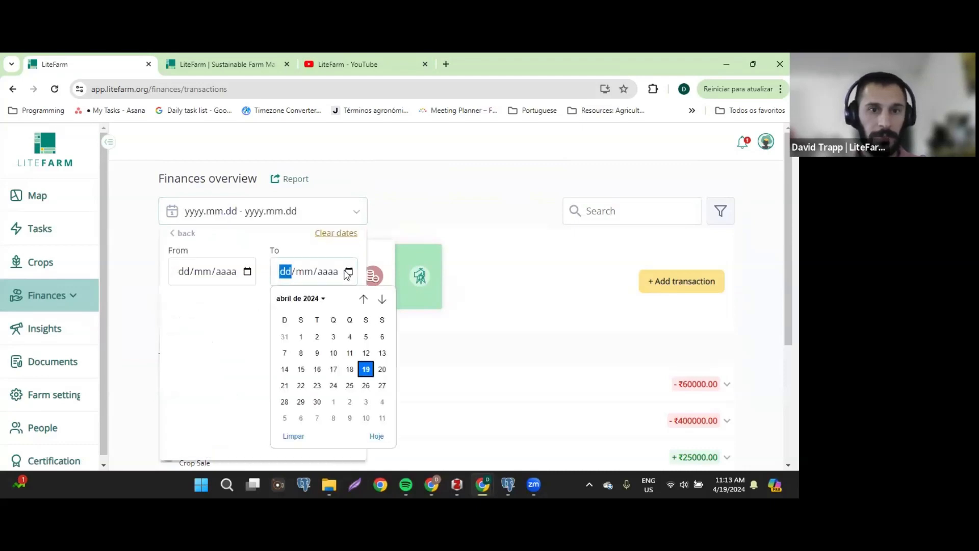
click(555, 293)
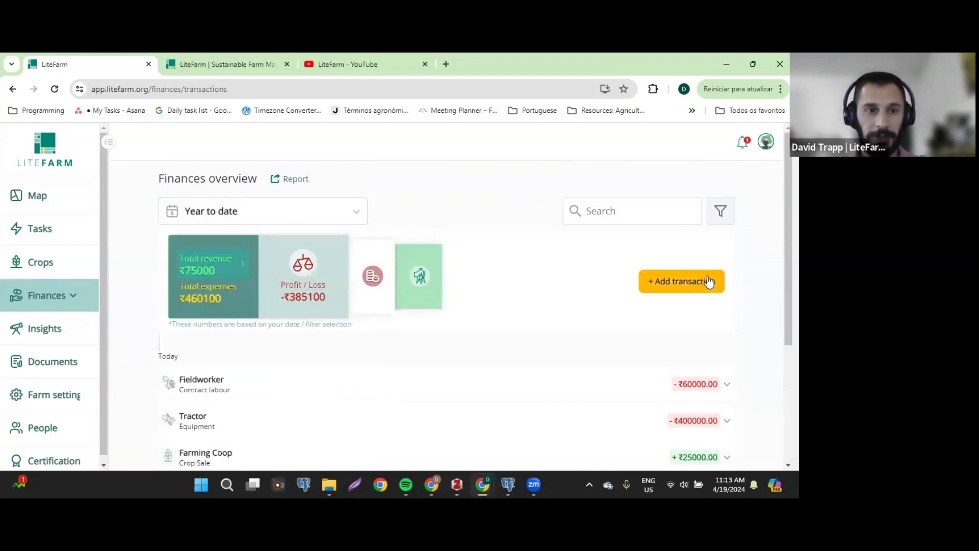
Step: Start a new Crop Sale revenue dated 17/04/2024 and fill in the customer's name from the saved suggestions
click(709, 281)
scroll(508, 280, down, 2)
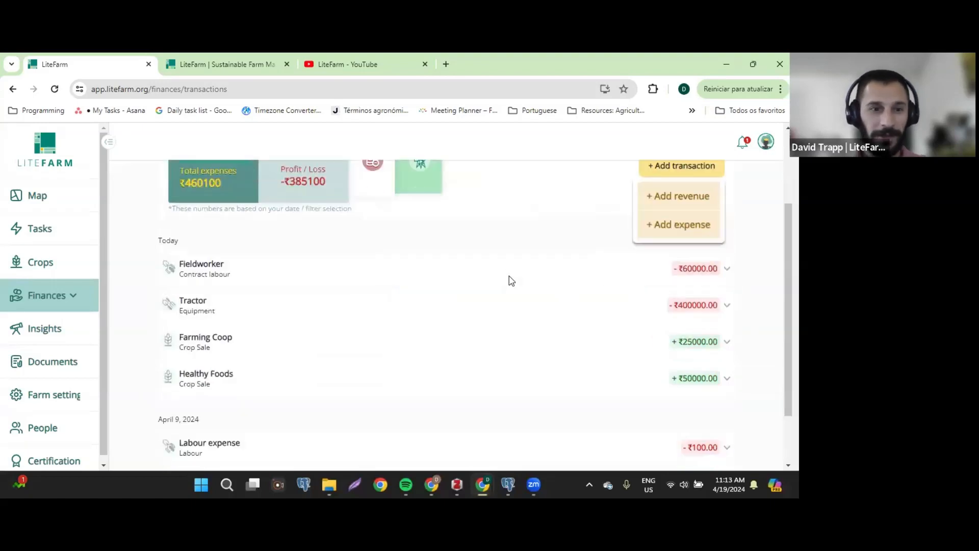
scroll(571, 264, up, 1)
click(674, 255)
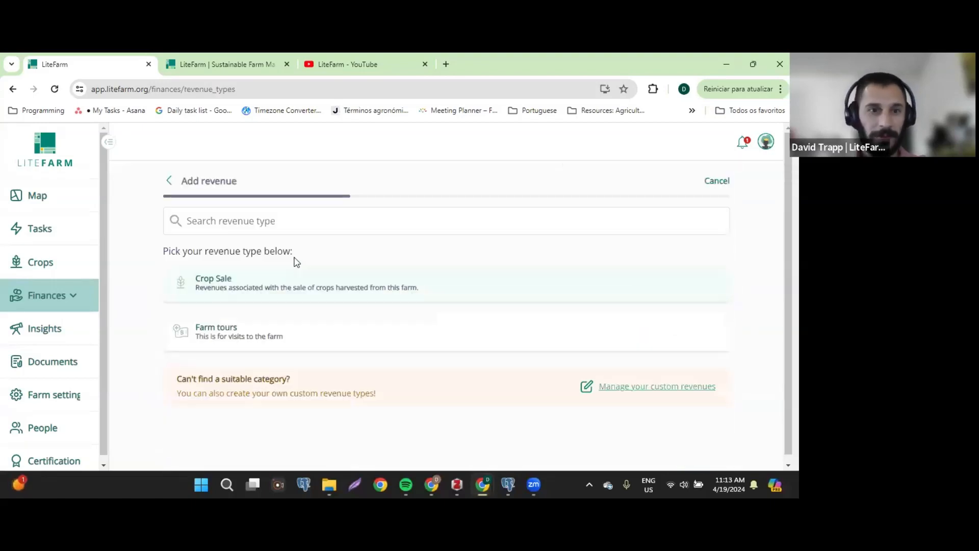
click(280, 283)
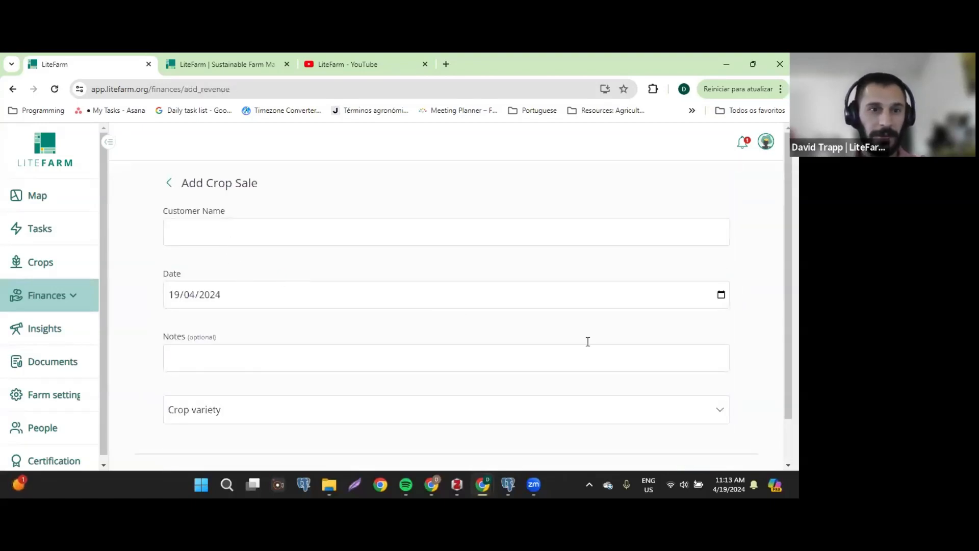
click(721, 294)
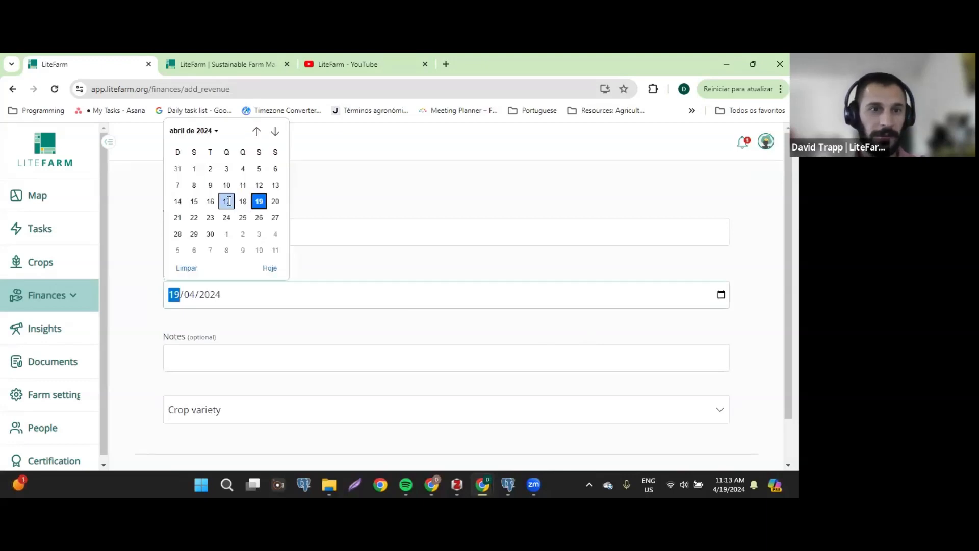
click(225, 200)
click(268, 231)
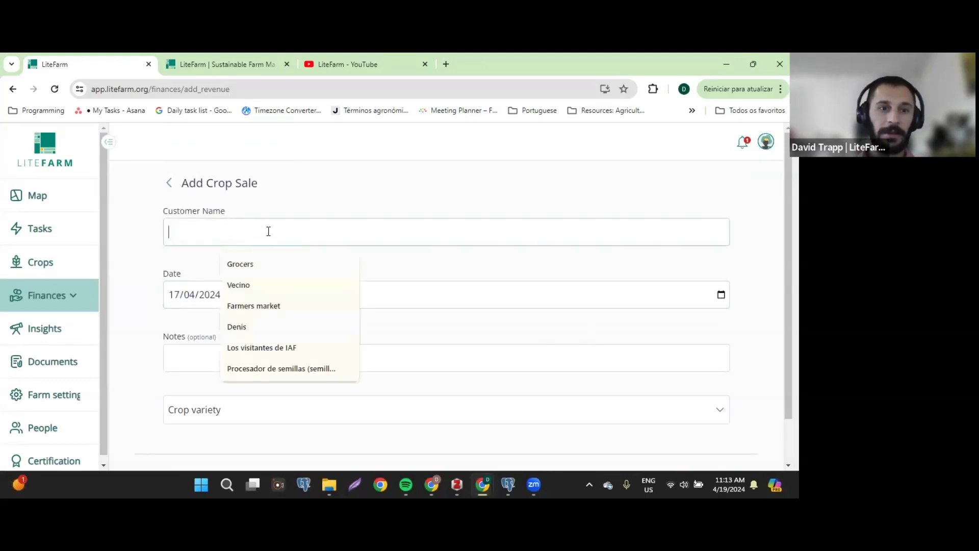
click(275, 327)
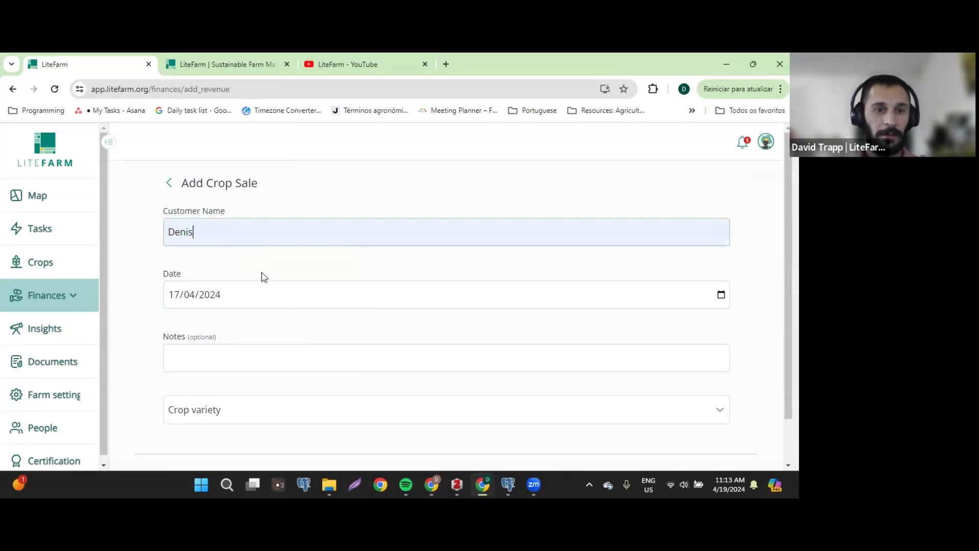
Step: Add the Green Long, Eggplant variety with 75 kg and a total of ₹4500, save the sale, and check the transaction list
scroll(260, 278, down, 1)
click(230, 363)
click(241, 391)
scroll(337, 392, down, 4)
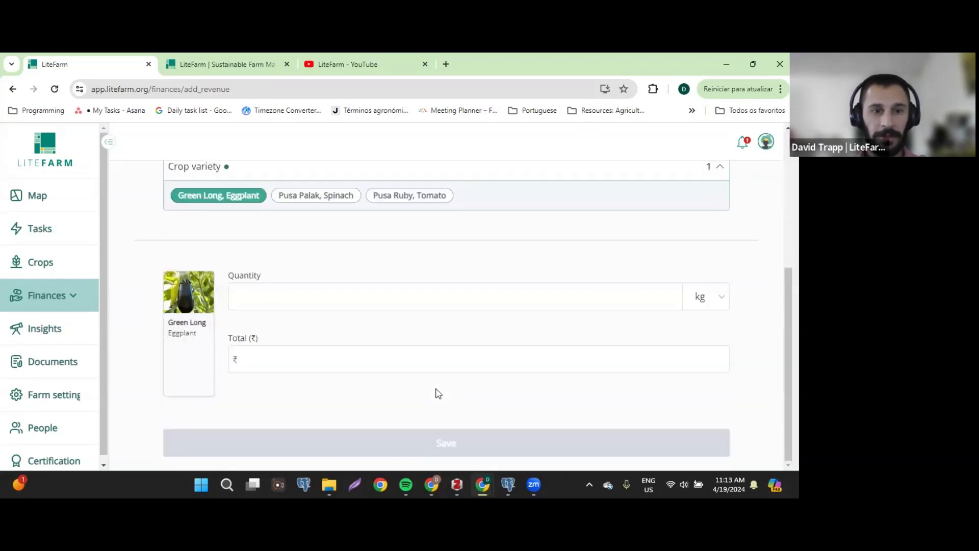
scroll(270, 347, up, 1)
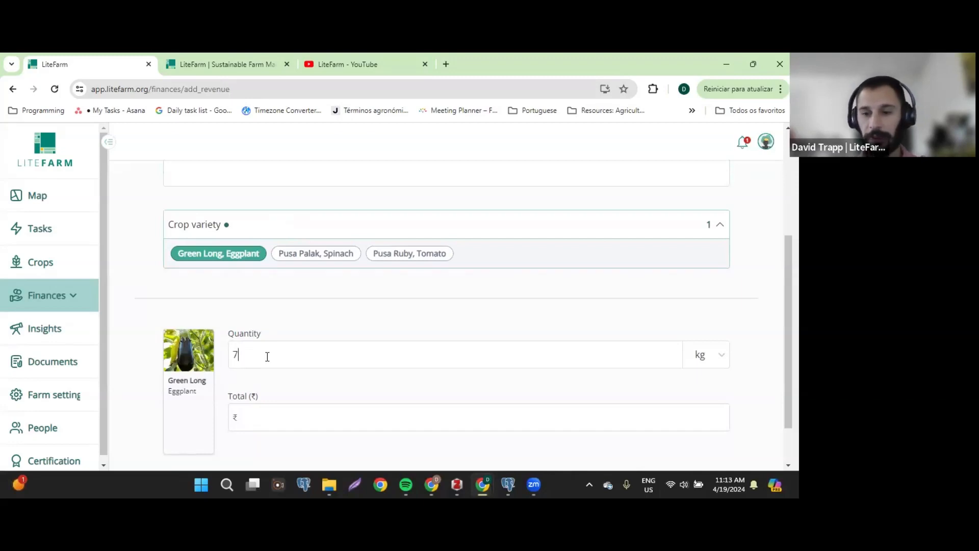
scroll(302, 324, down, 1)
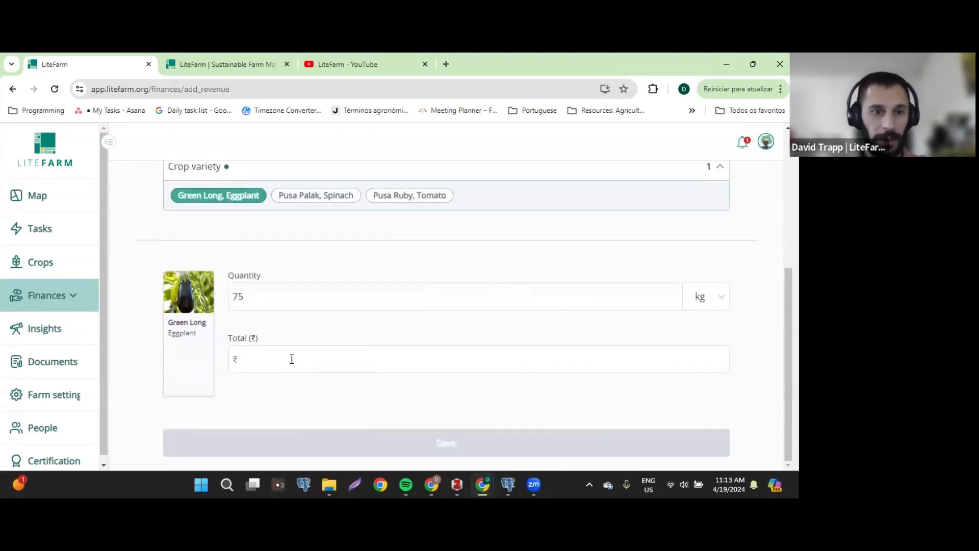
click(287, 361)
text(4500)
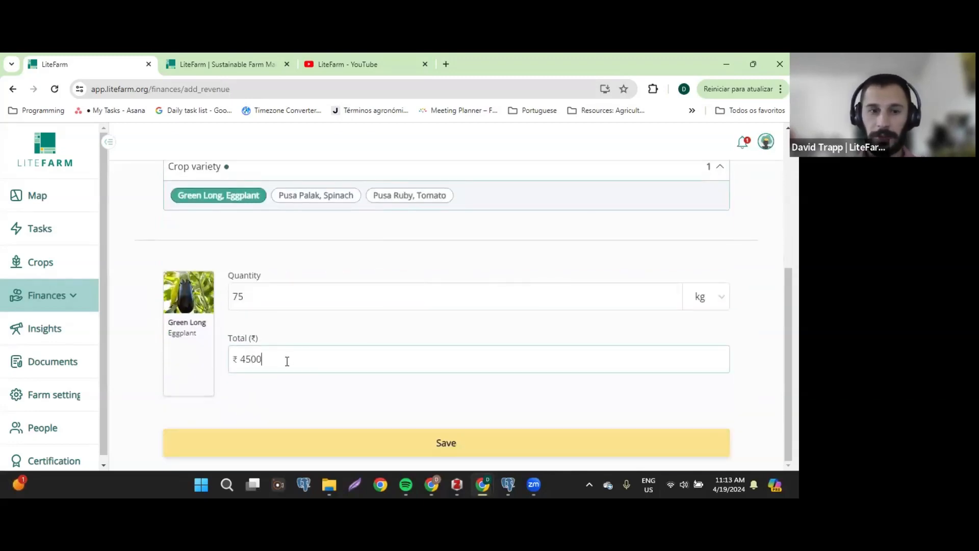
click(397, 455)
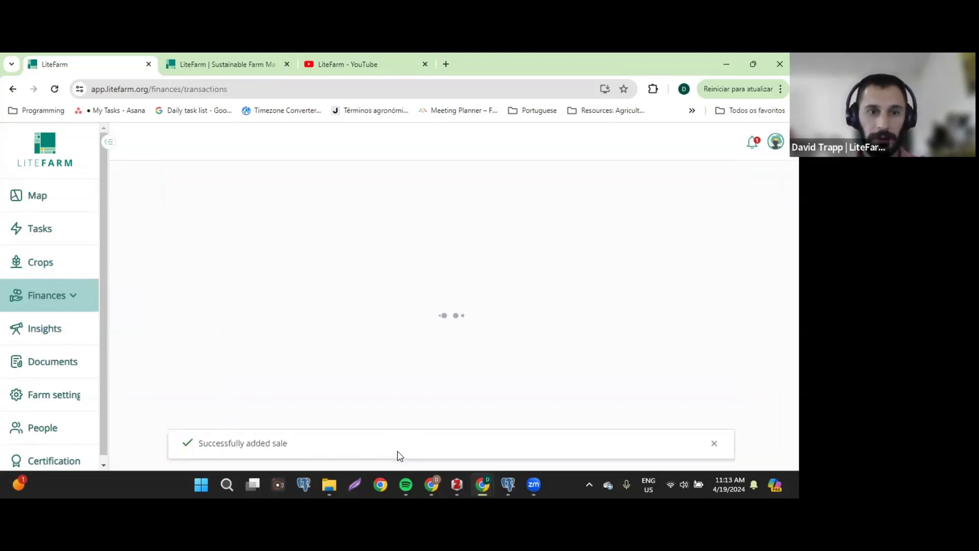
scroll(405, 286, down, 3)
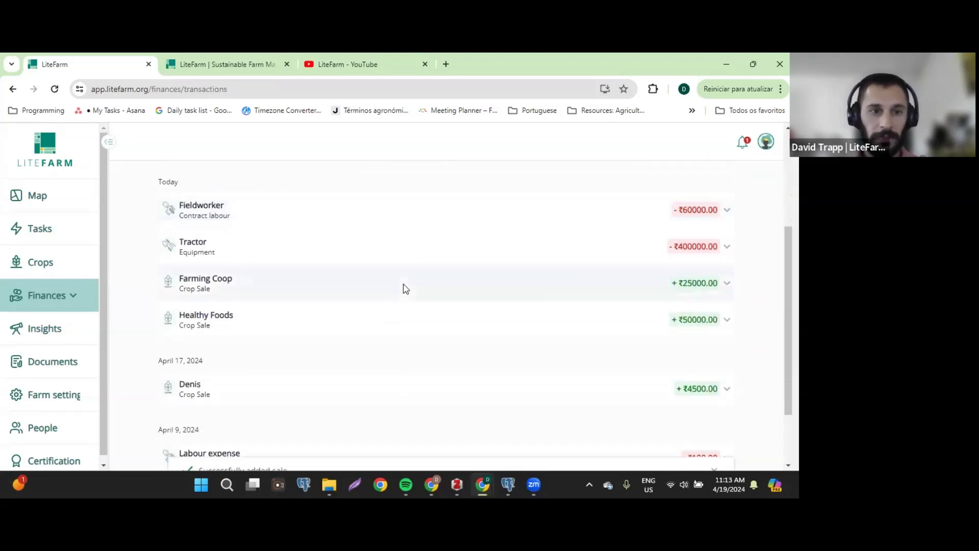
scroll(397, 296, down, 2)
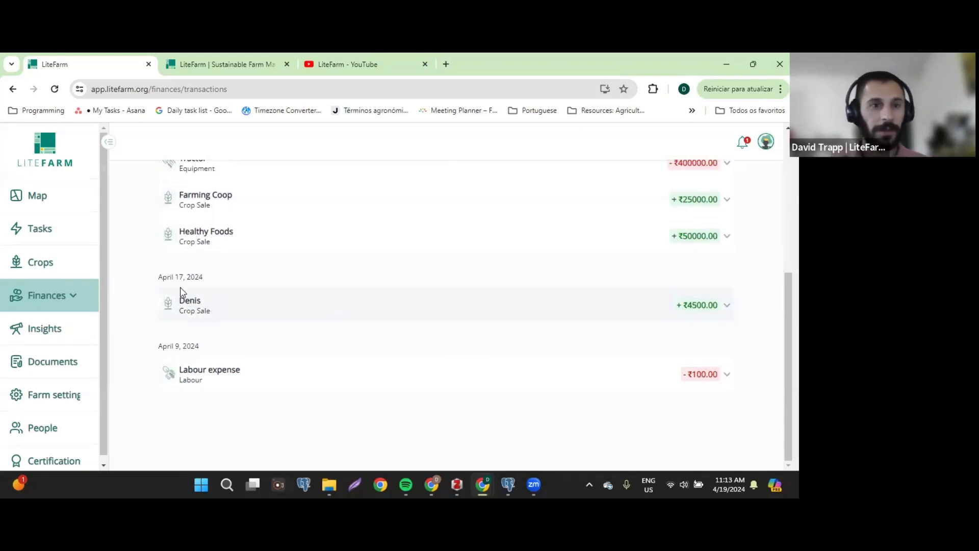
Step: Review the crops, quantities and revenue of the April 17 sale and of the Healthy Foods and Farming Coop sales
click(729, 306)
scroll(564, 295, down, 2)
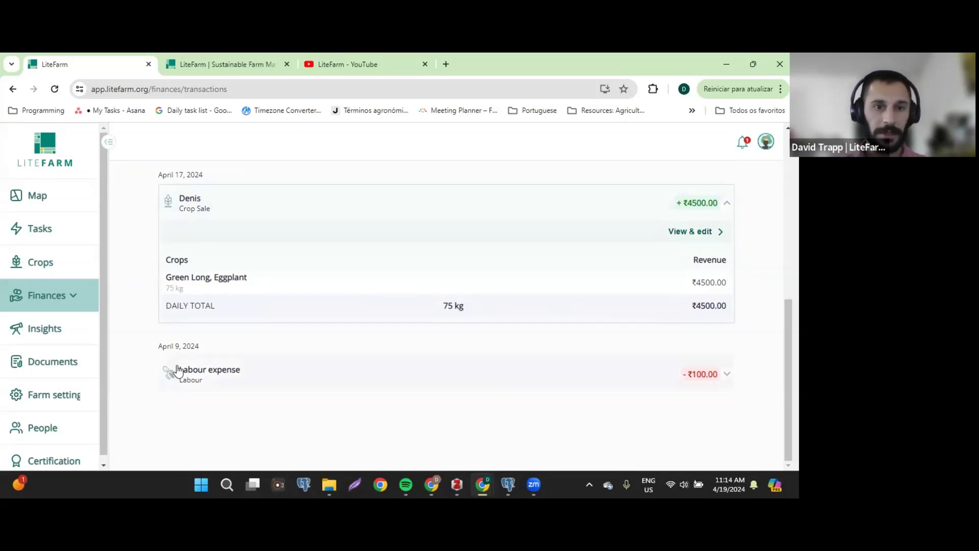
scroll(175, 372, up, 2)
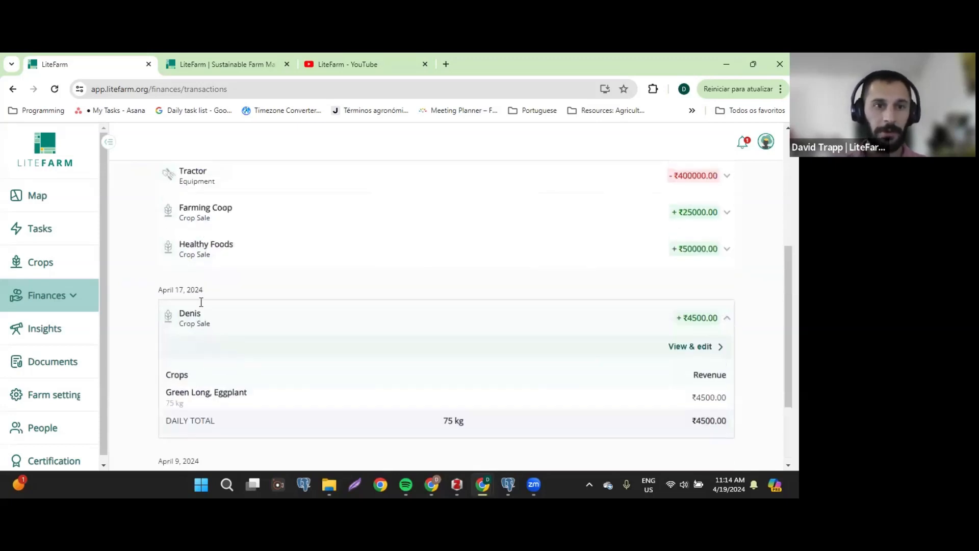
click(729, 250)
scroll(697, 216, down, 1)
scroll(723, 213, up, 1)
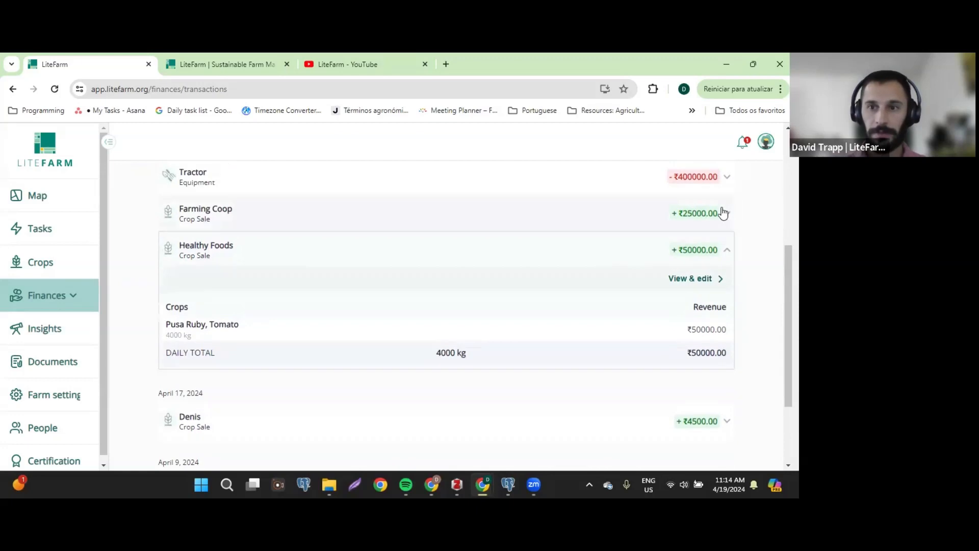
click(722, 213)
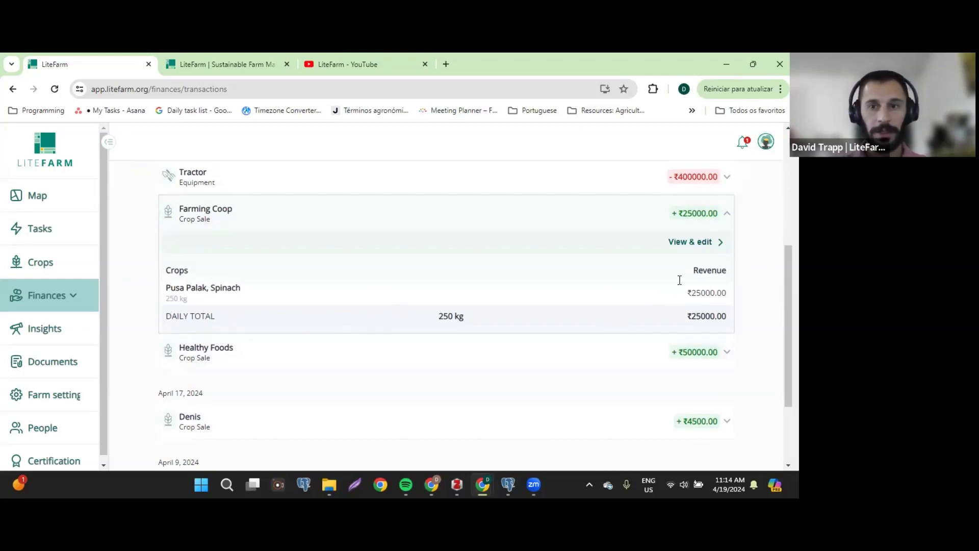
click(728, 213)
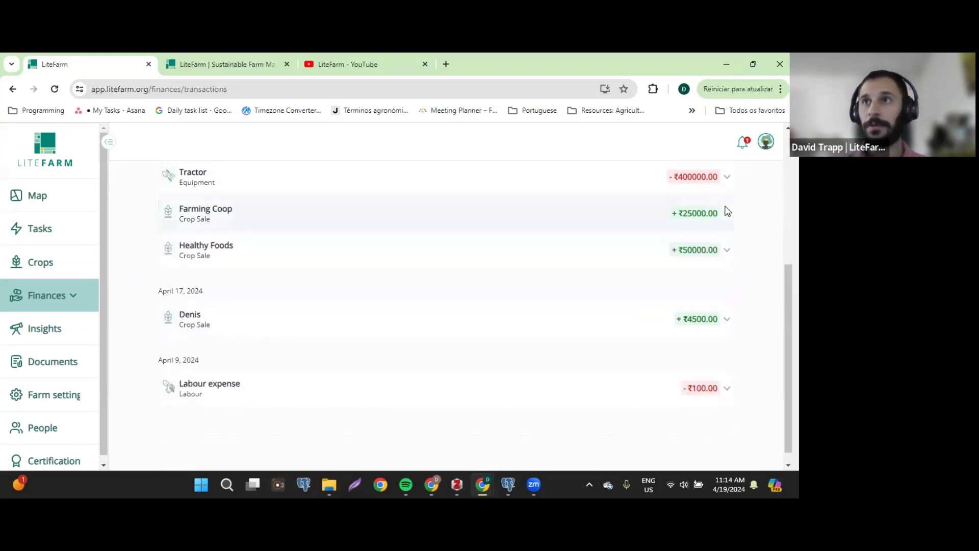
Step: Start a finances report export, review the included expense types, and clear all revenue types
scroll(446, 309, up, 5)
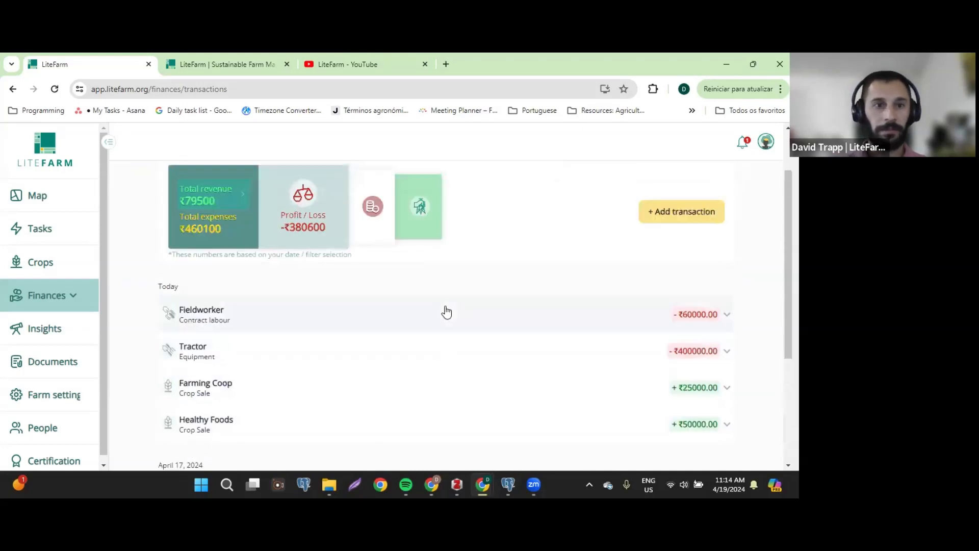
click(296, 182)
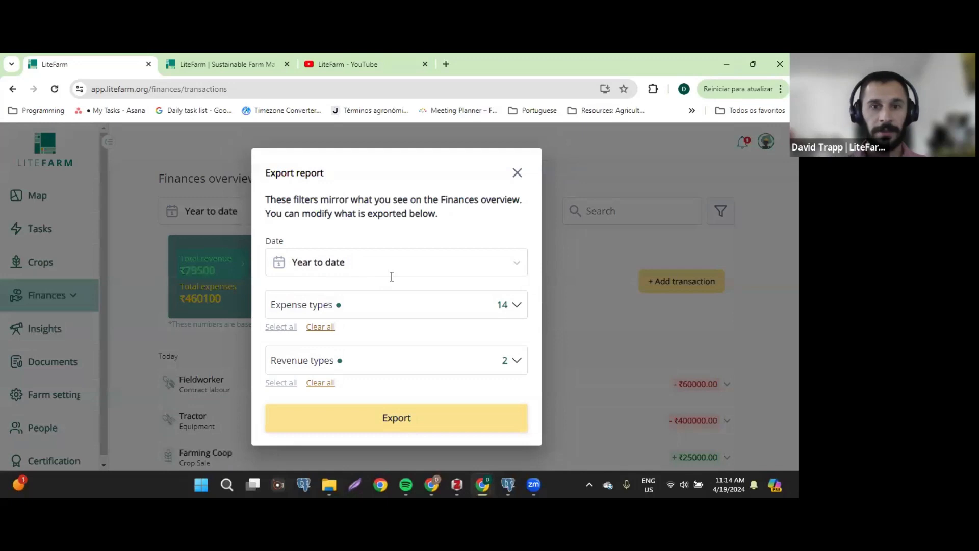
click(519, 309)
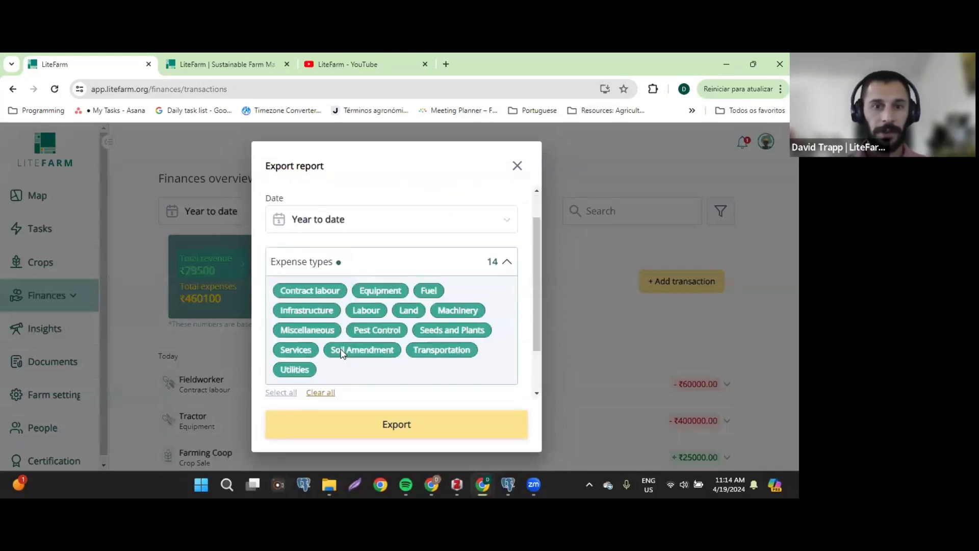
scroll(372, 313, down, 2)
scroll(360, 312, up, 2)
scroll(375, 234, down, 2)
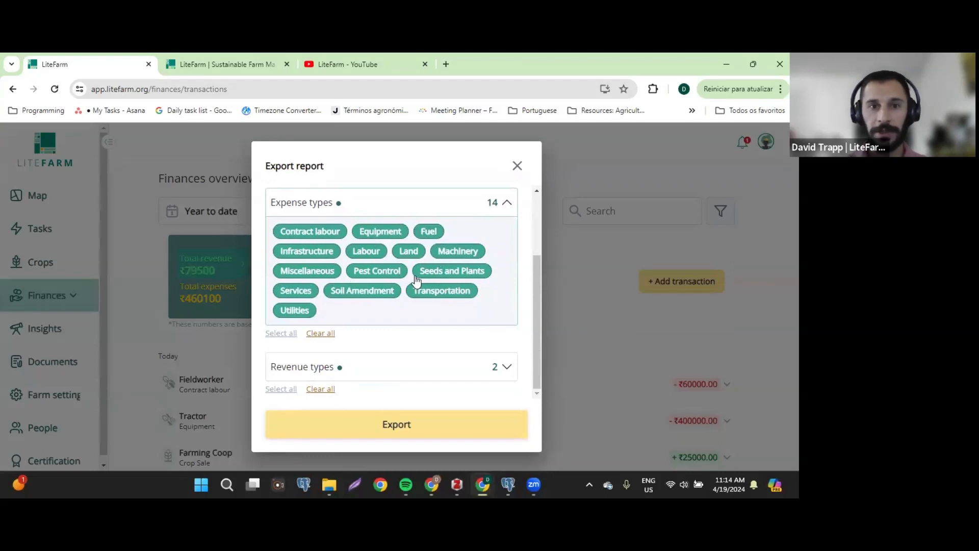
click(459, 377)
scroll(422, 383, down, 1)
click(313, 390)
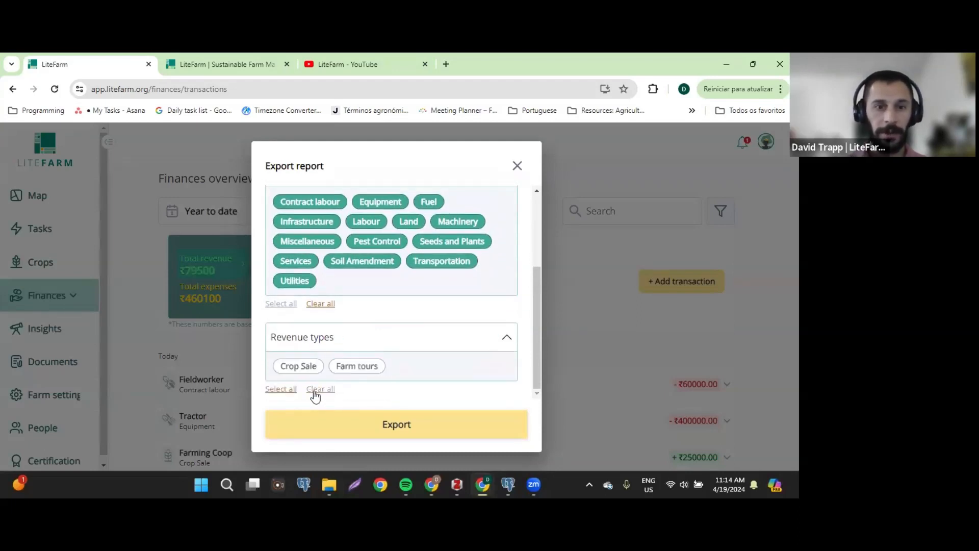
scroll(335, 332, up, 4)
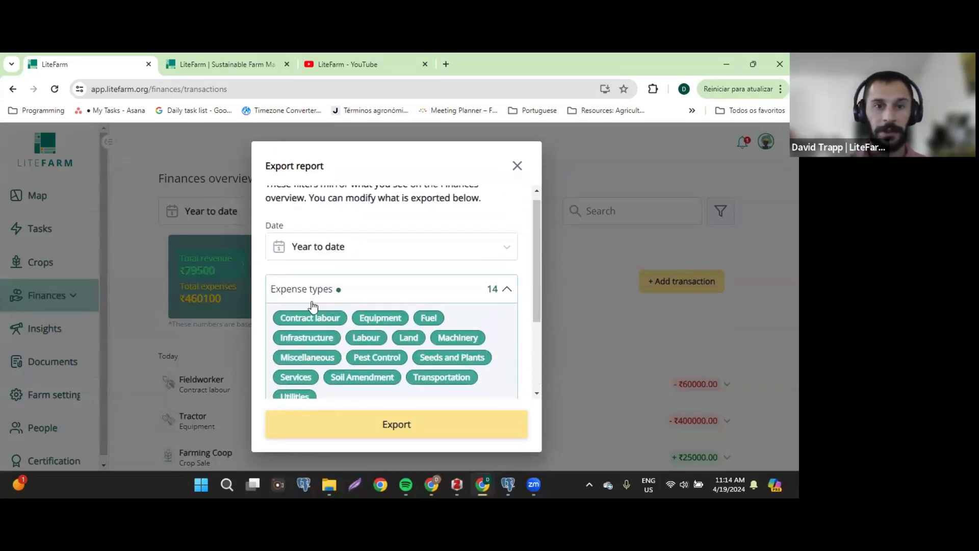
scroll(344, 342, down, 4)
scroll(332, 308, up, 4)
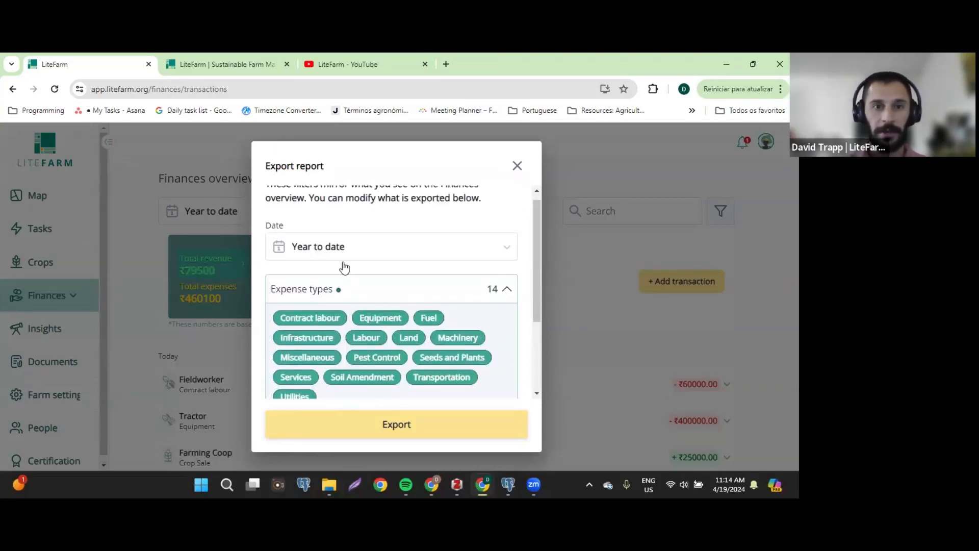
Step: Set the report's date to a custom range from 13/02/2024 to 30/04/2024
click(347, 259)
scroll(355, 367, down, 2)
click(334, 425)
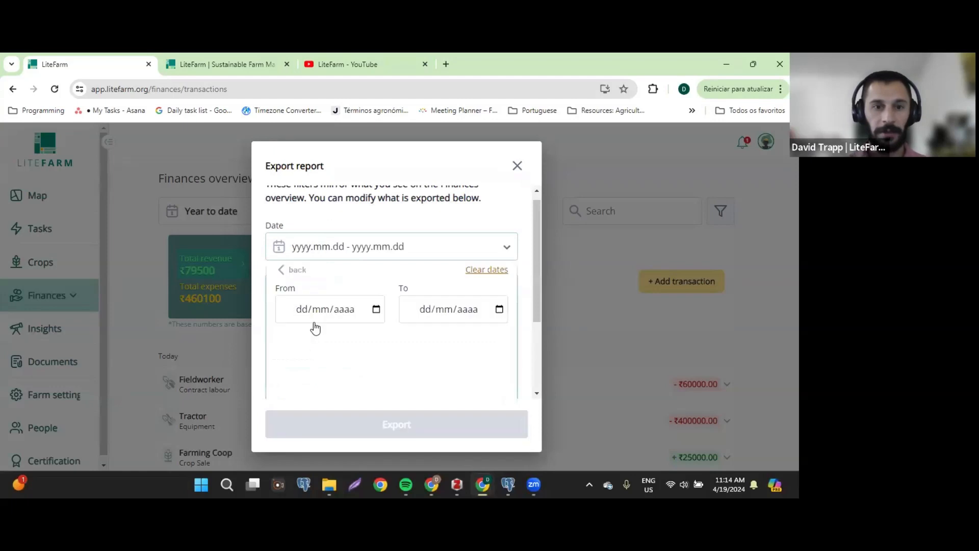
click(375, 309)
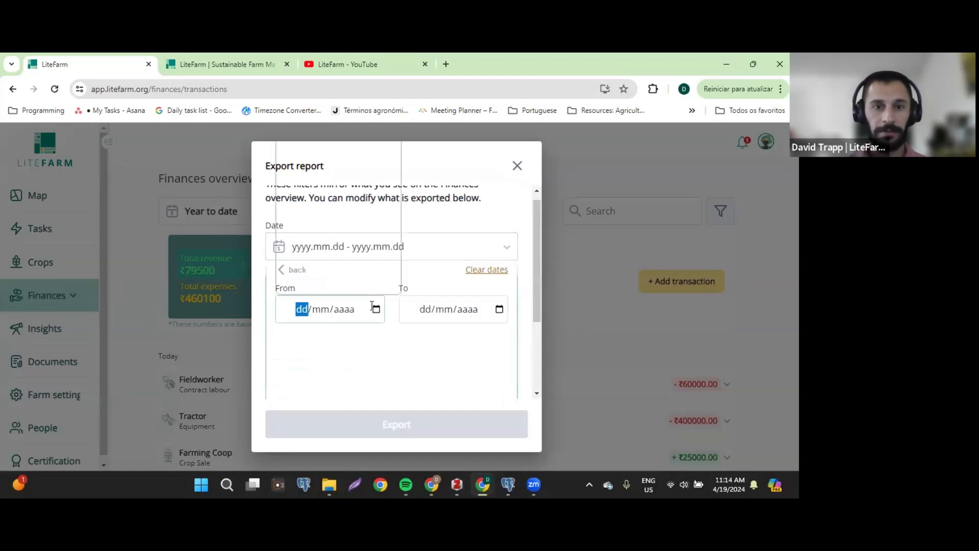
scroll(347, 208, up, 2)
scroll(346, 208, up, 2)
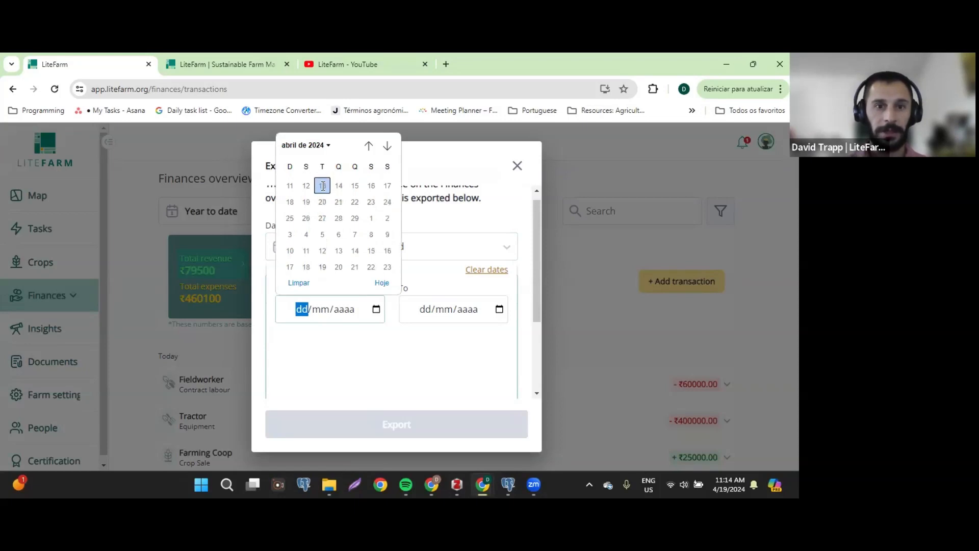
click(323, 185)
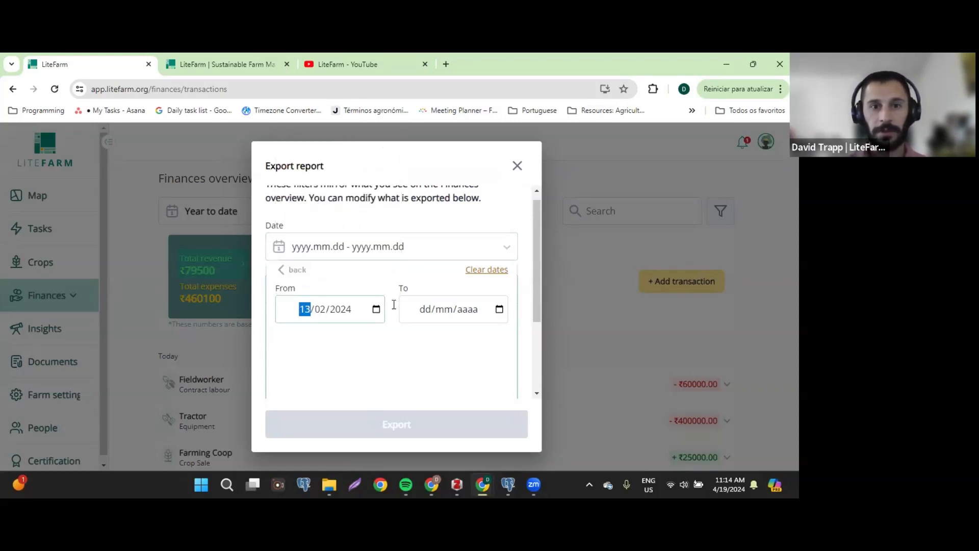
click(492, 311)
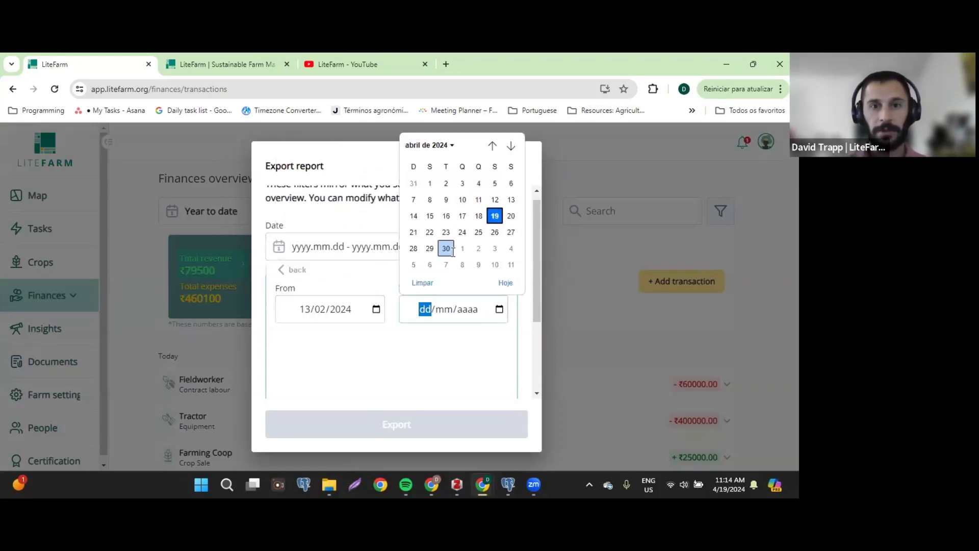
click(462, 248)
click(495, 229)
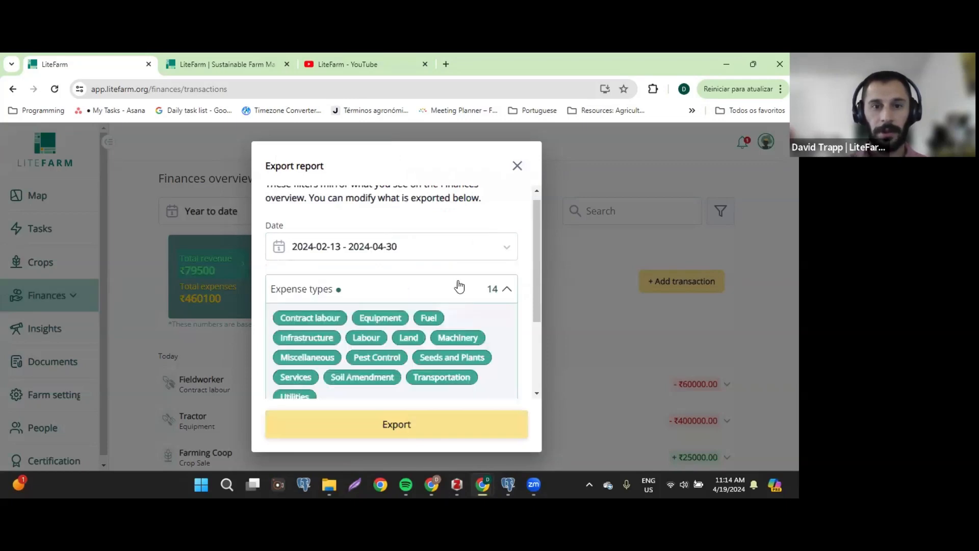
Step: Export the report as finance-report.xlsx into the Export tests > App > EN folder, and close the opened workbook after checking its transactions
scroll(457, 284, down, 3)
click(383, 422)
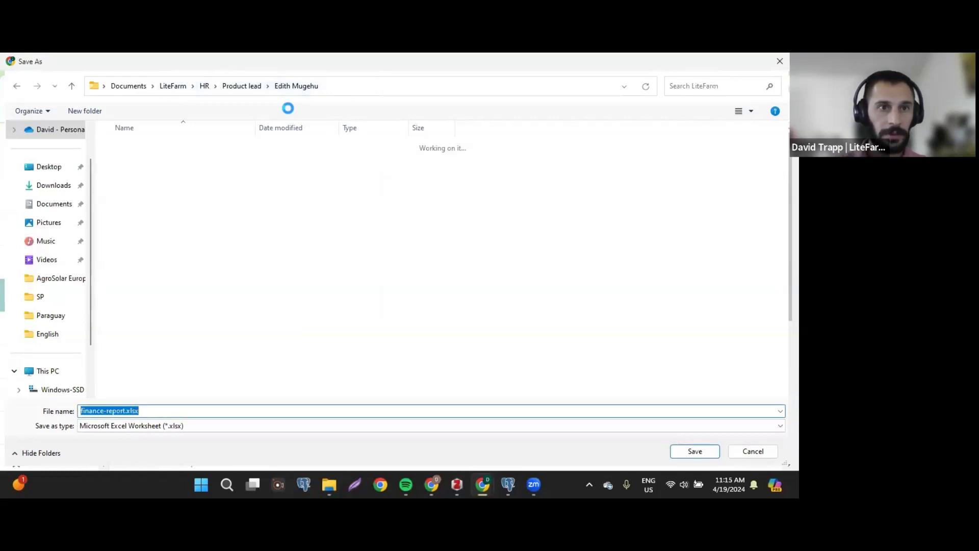
double_click(130, 291)
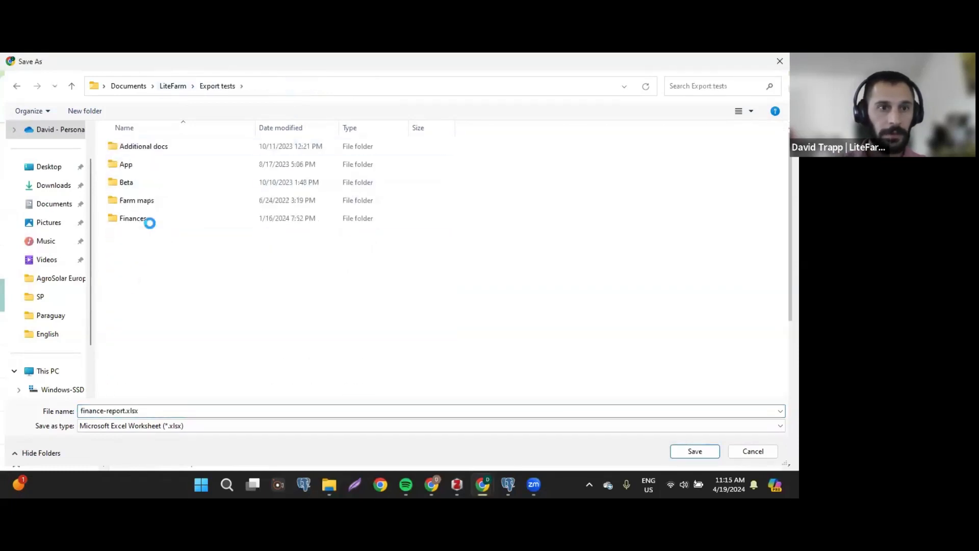
double_click(136, 165)
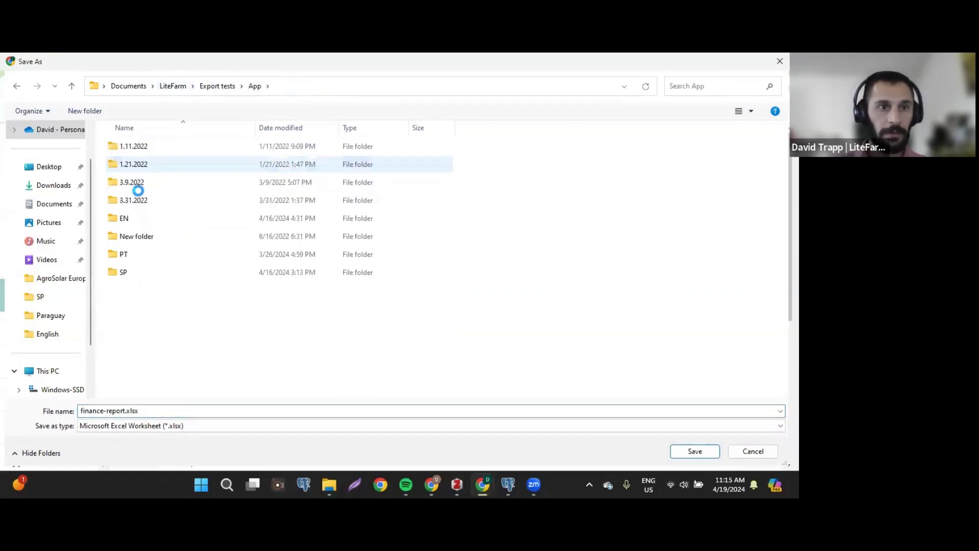
double_click(129, 219)
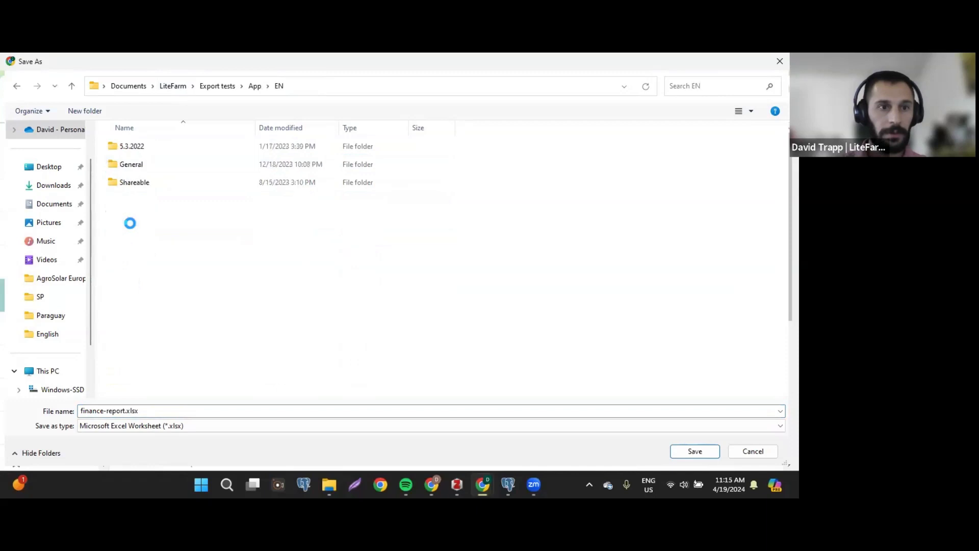
click(694, 452)
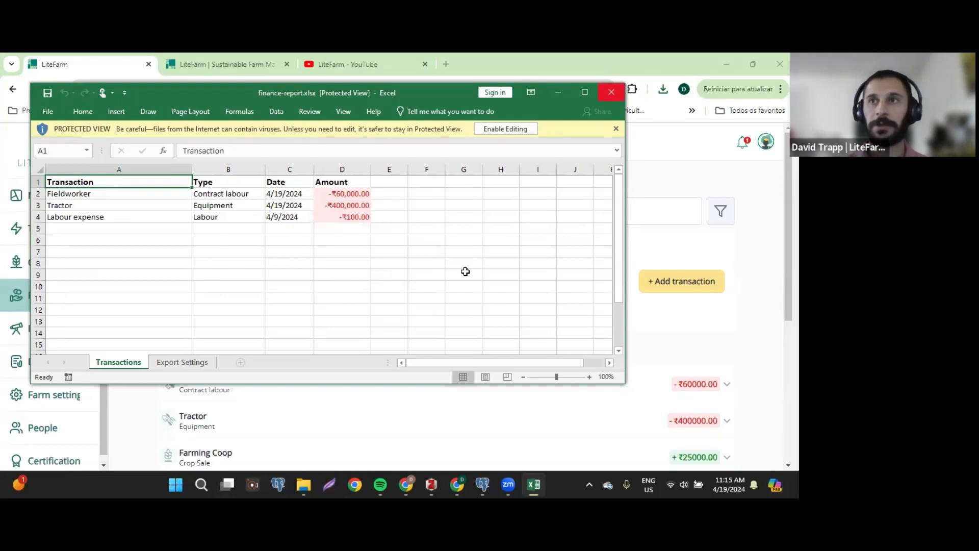
click(611, 92)
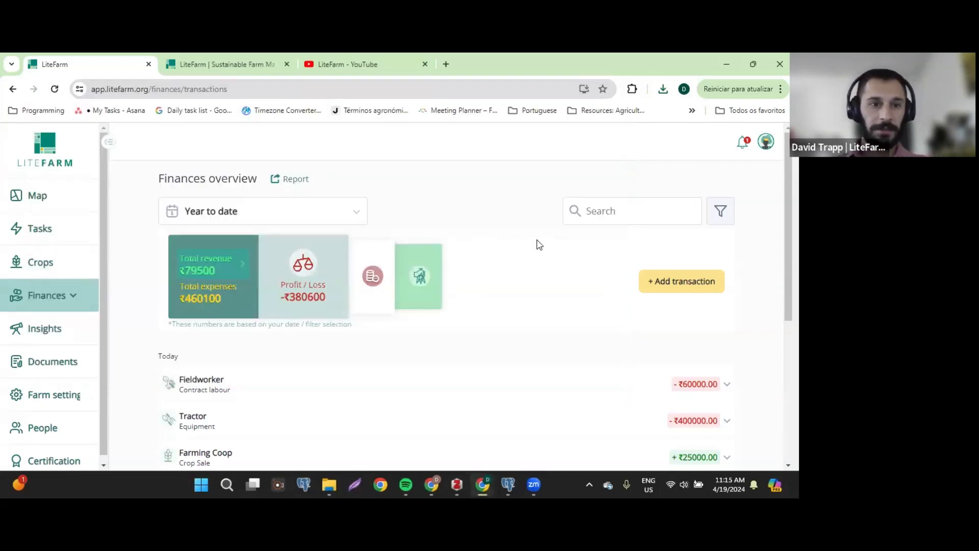
Step: Look over the transactions, switch the summary to total expenses, and examine the labour cost breakdown by employee
scroll(540, 244, down, 1)
scroll(541, 242, down, 2)
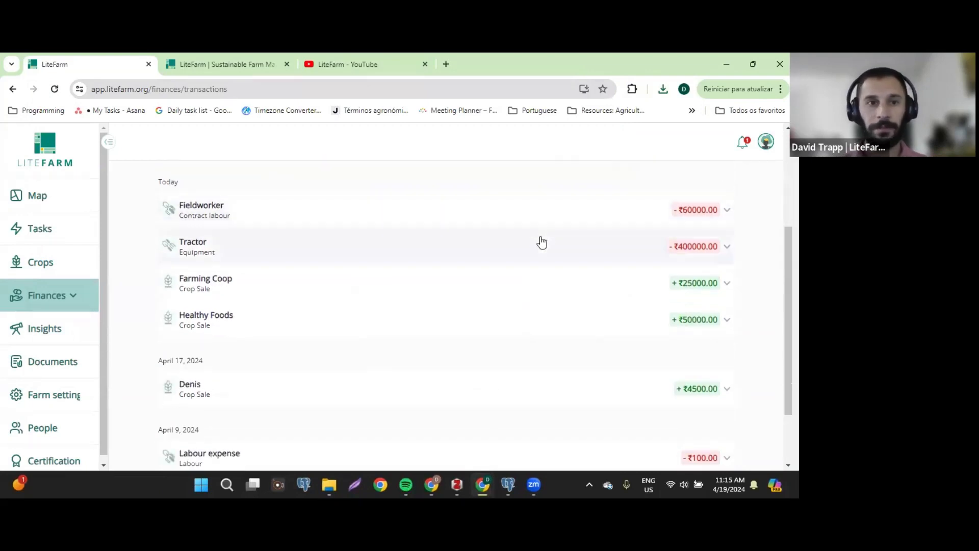
scroll(308, 378, up, 2)
scroll(335, 221, down, 1)
scroll(373, 218, up, 1)
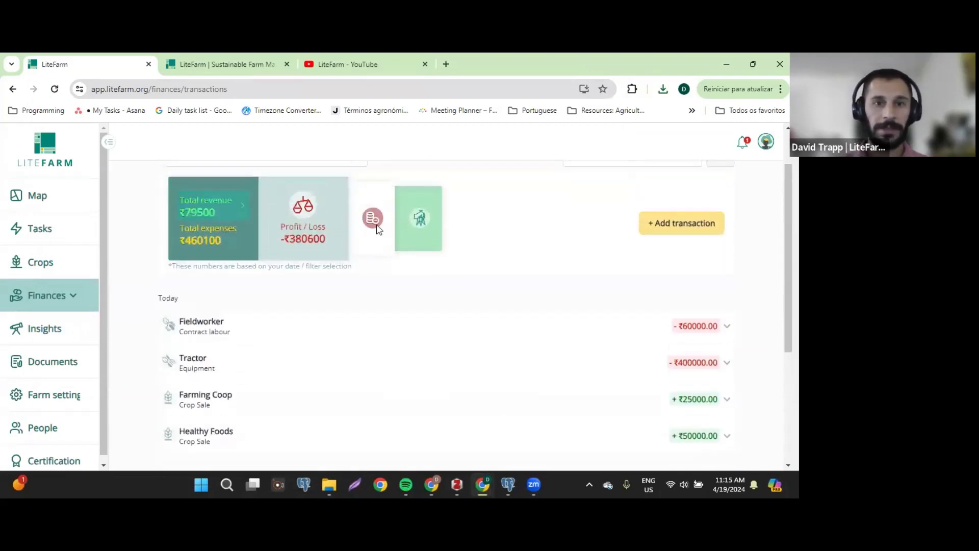
click(375, 221)
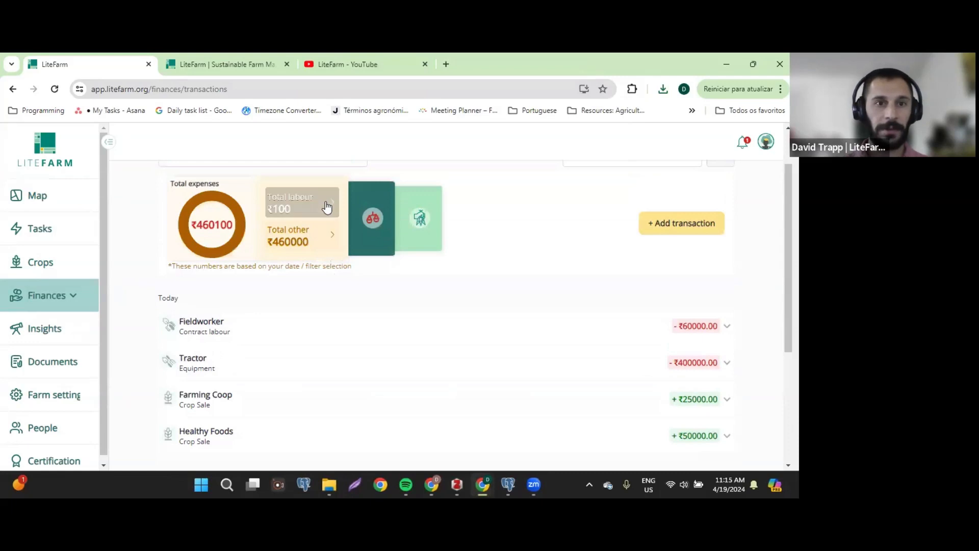
click(310, 209)
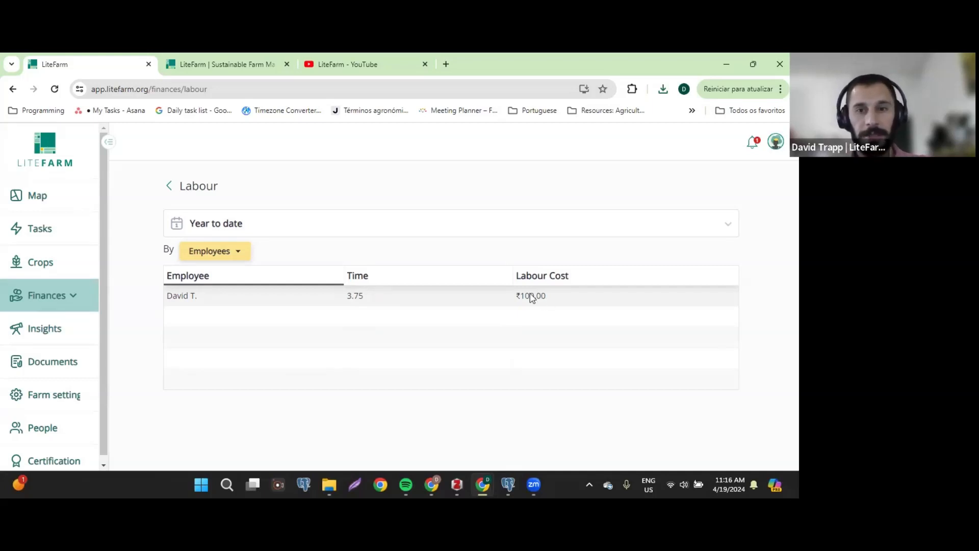
drag(516, 299, 560, 298)
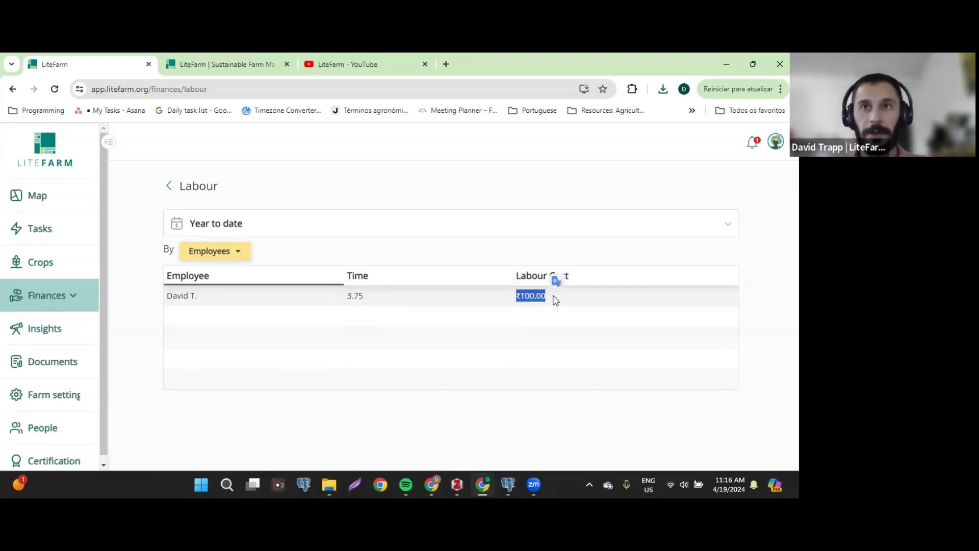
click(549, 249)
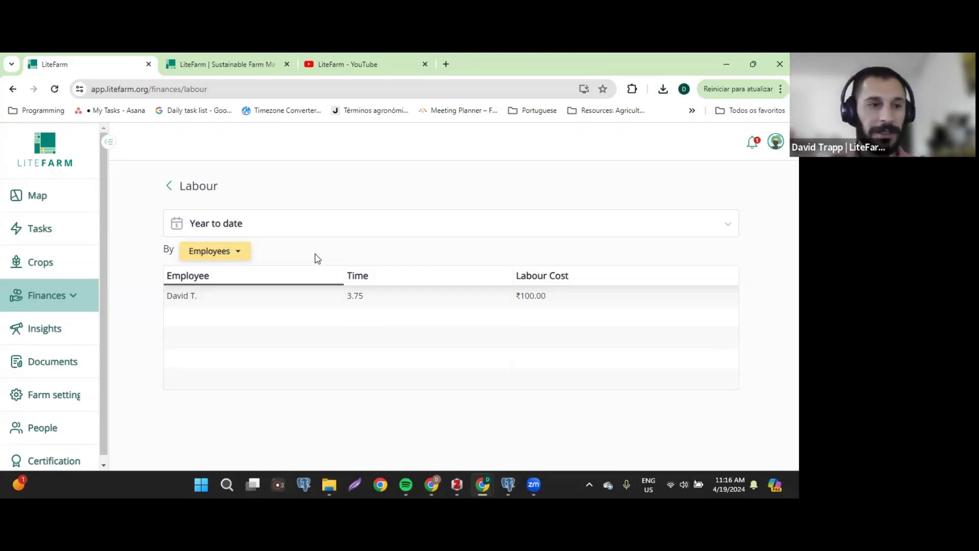
Step: Generate the farm's Biodiversity insight and examine the number of species per group
click(94, 337)
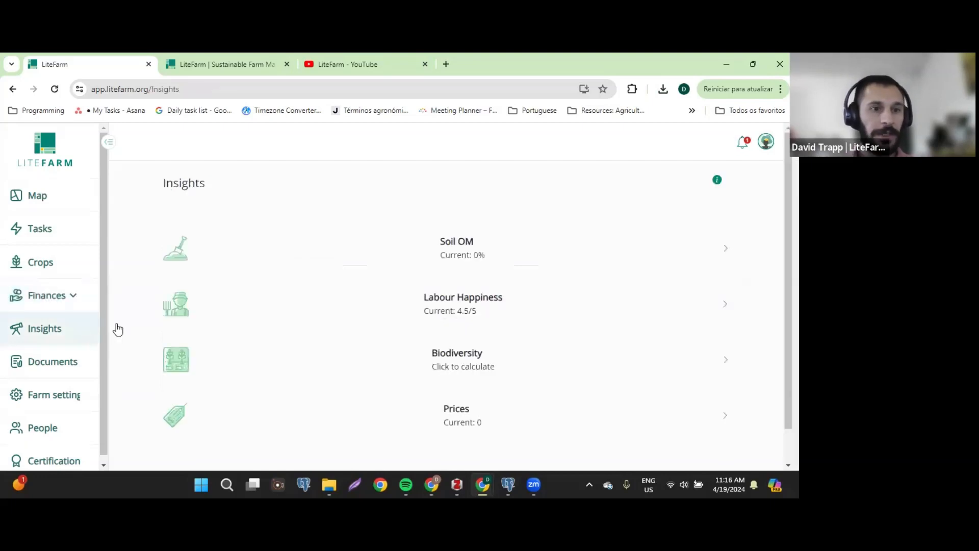
scroll(473, 265, down, 1)
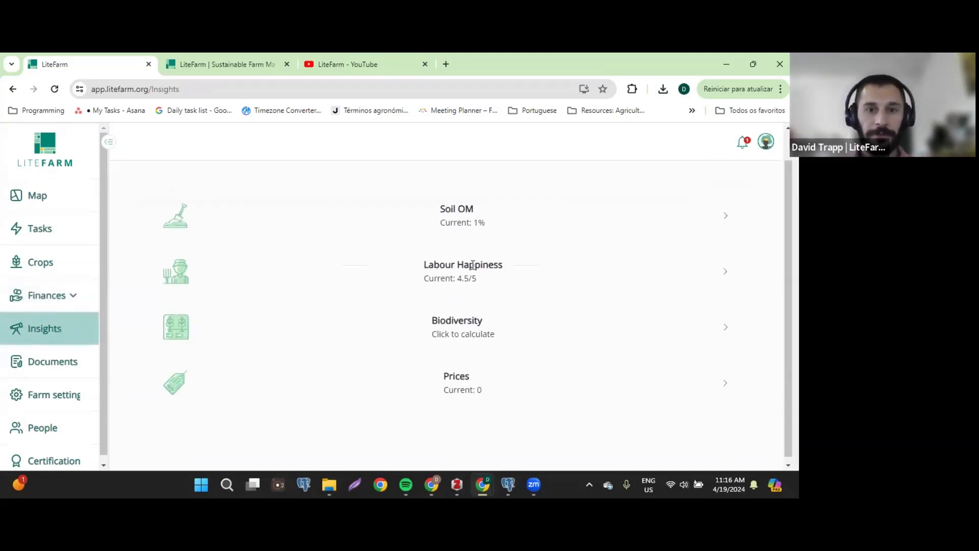
click(481, 325)
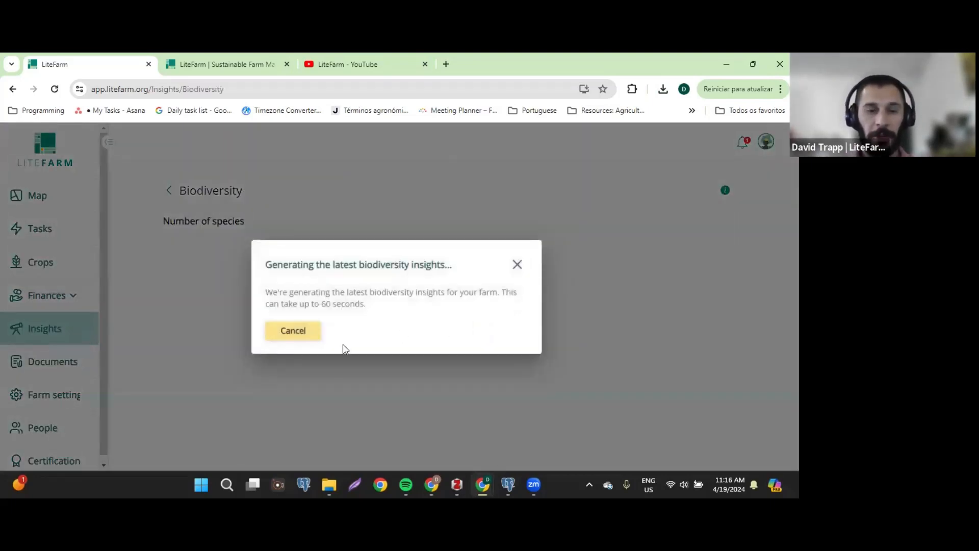
click(287, 332)
click(484, 360)
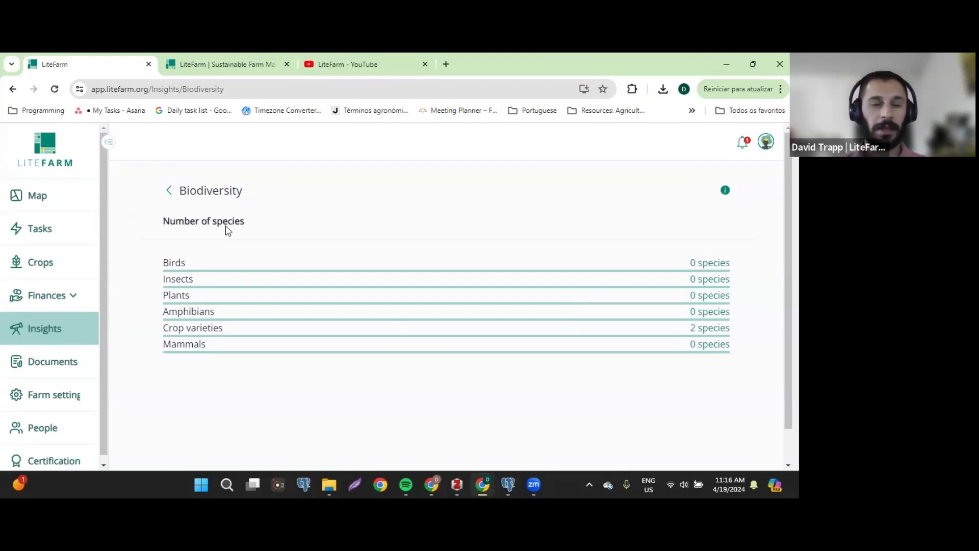
drag(209, 224, 239, 222)
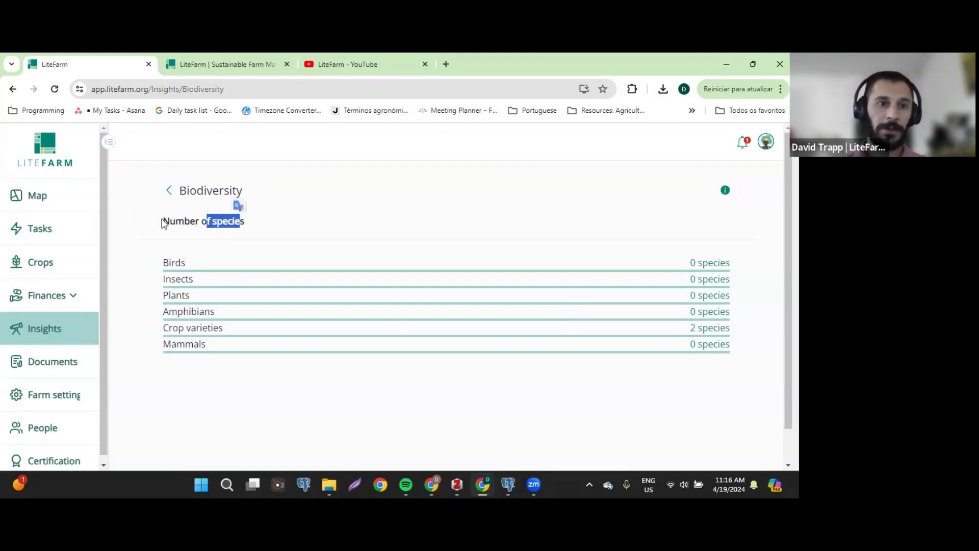
drag(163, 223, 247, 223)
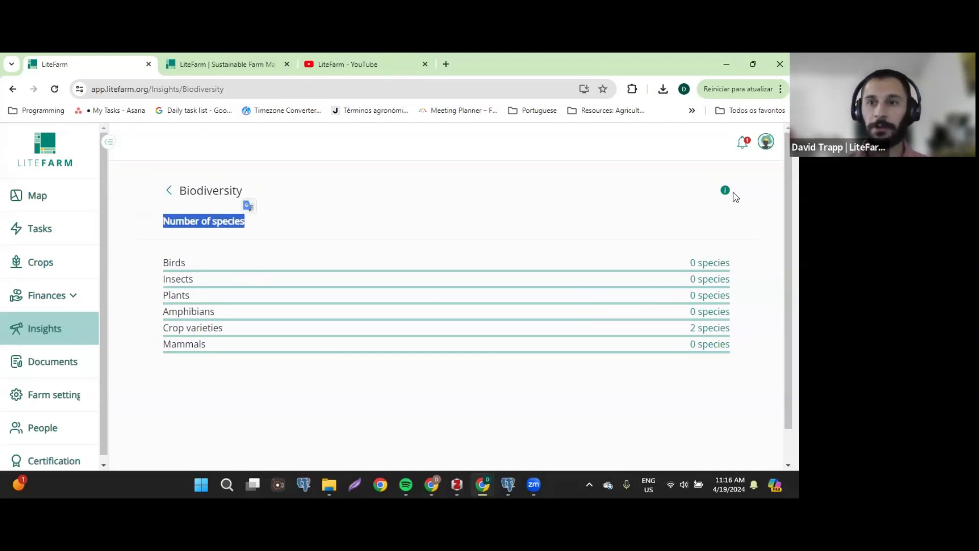
click(725, 192)
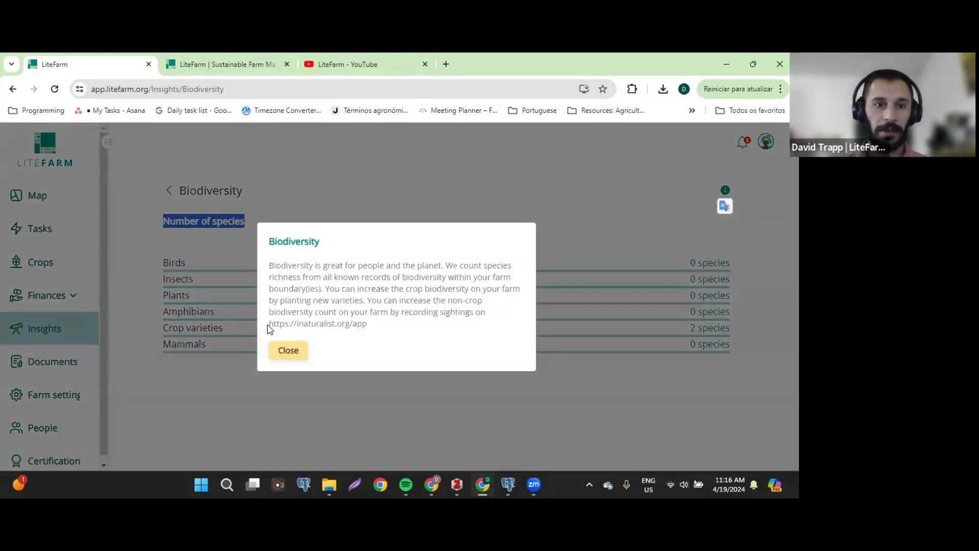
drag(269, 329, 392, 327)
key(ctrl+c)
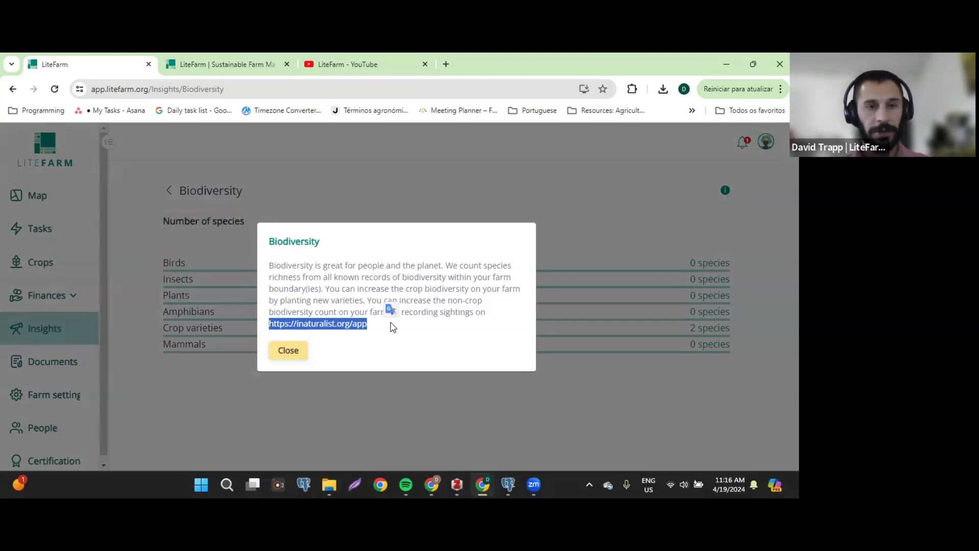
click(350, 184)
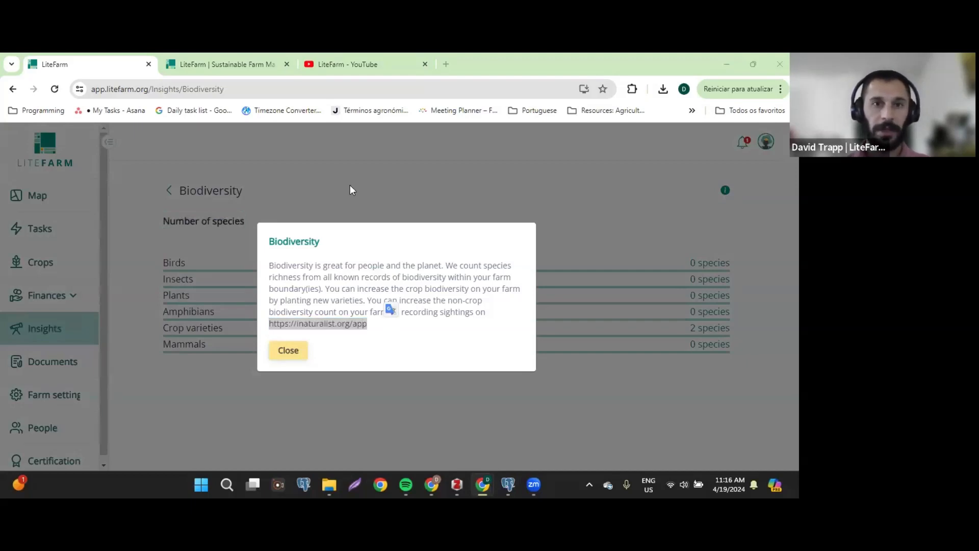
click(445, 65)
key(ctrl+v)
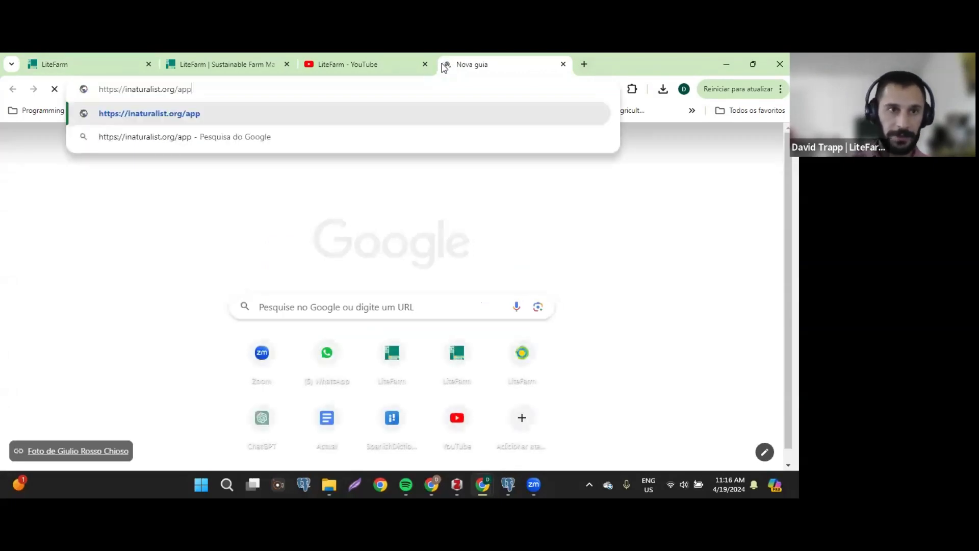
key(Return)
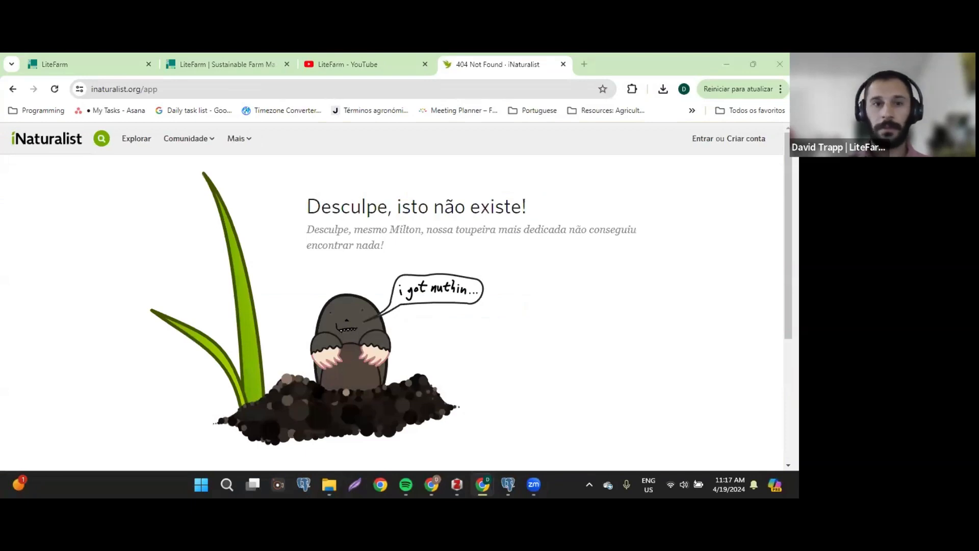
Step: Go to the iNaturalist home page, look it over, and switch the site's language to English
click(63, 136)
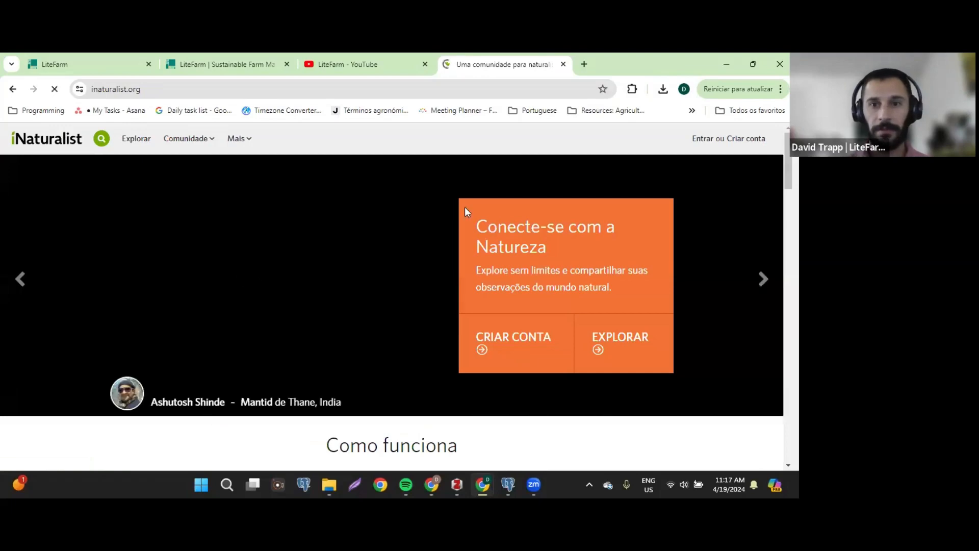
scroll(584, 203, down, 3)
scroll(392, 296, down, 6)
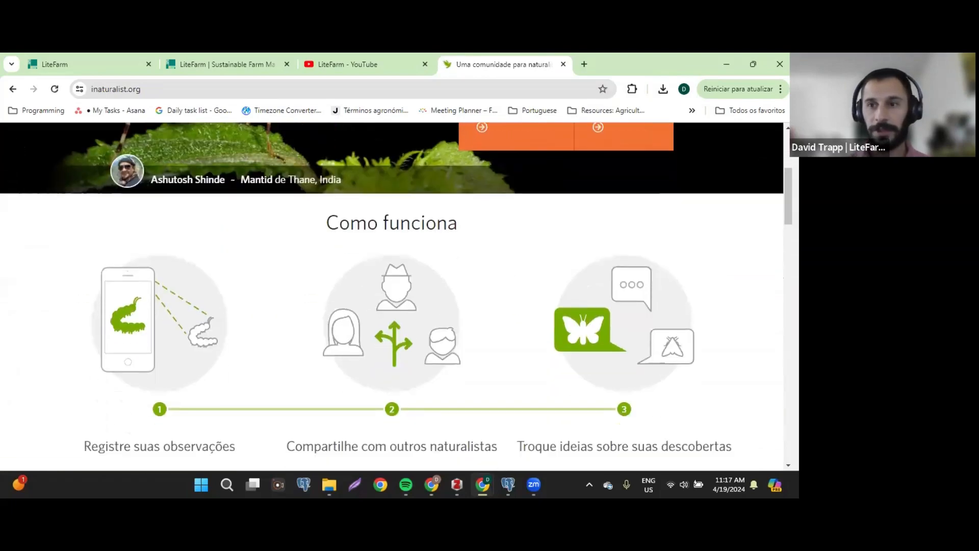
drag(788, 226, 789, 158)
scroll(513, 148, down, 15)
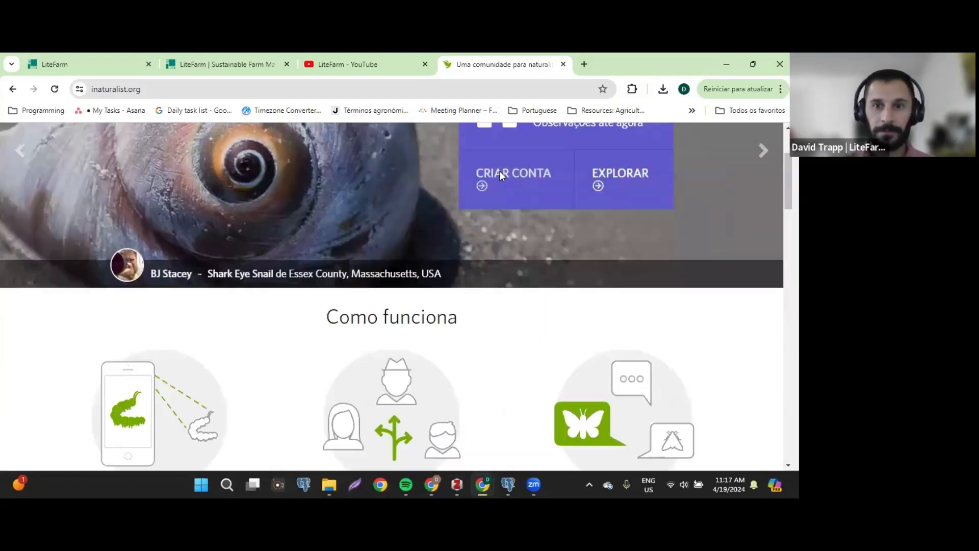
scroll(498, 193, down, 10)
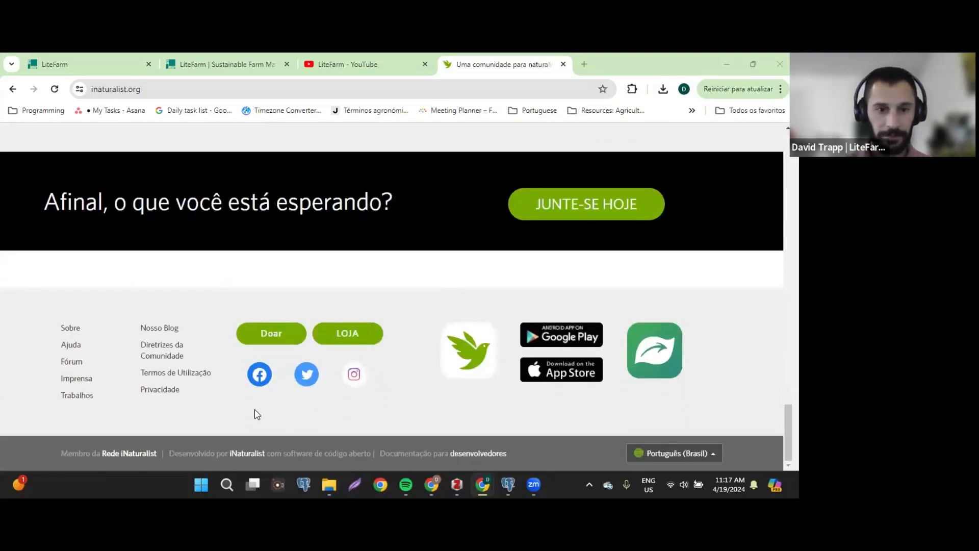
click(712, 454)
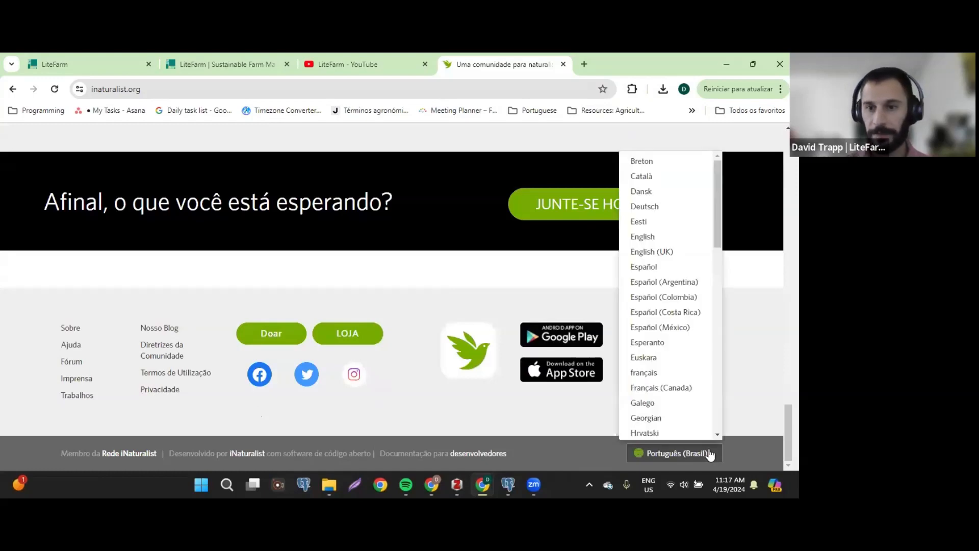
click(652, 236)
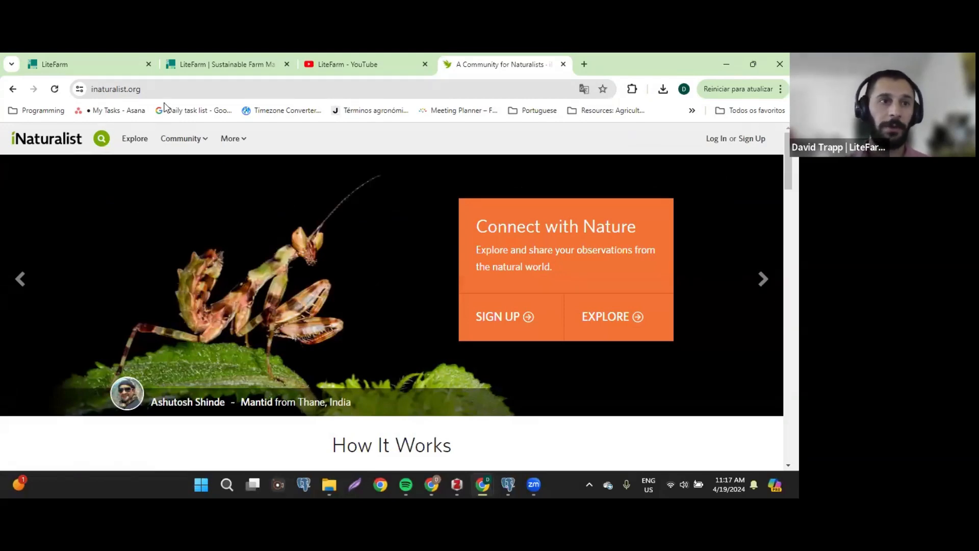
Step: Return to LiteFarm, dismiss the Biodiversity explanation, and go back to the Insights overview
click(36, 65)
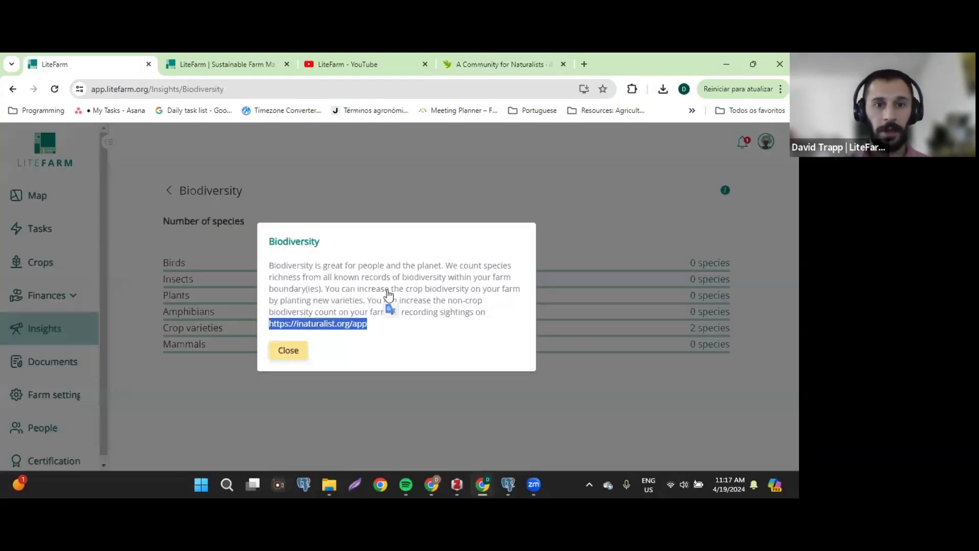
click(465, 365)
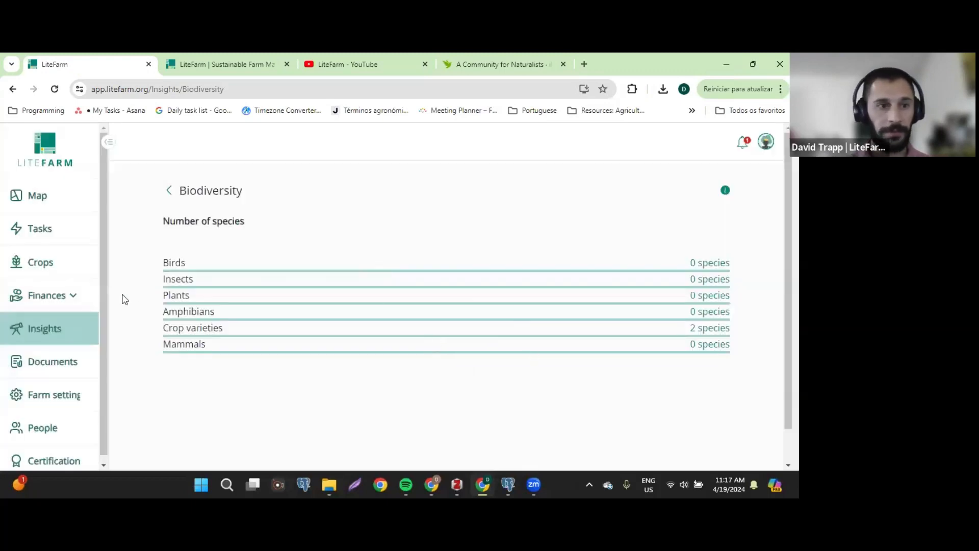
click(177, 191)
Step: Open the Prices insight and examine the crop price charts and the number of farms behind the network price
scroll(337, 265, down, 1)
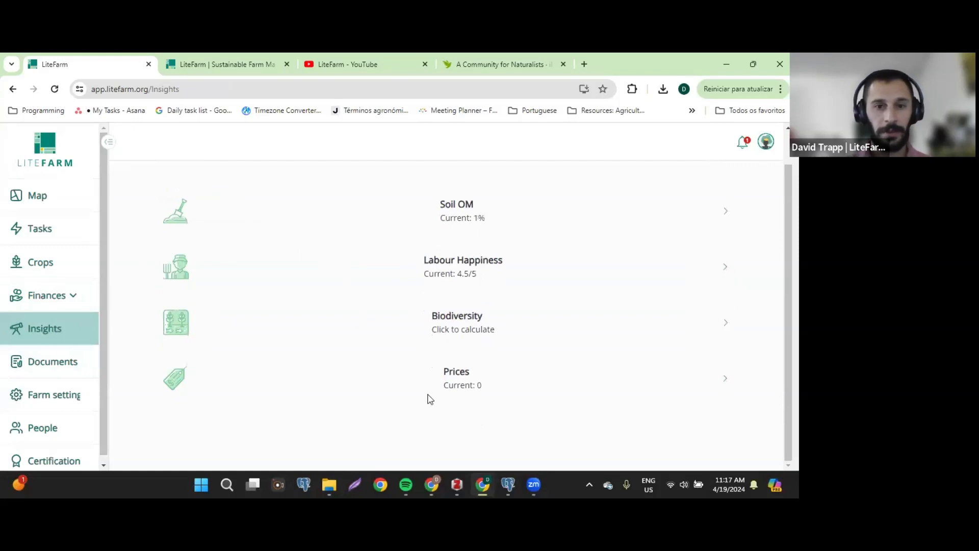
click(471, 383)
scroll(398, 326, down, 2)
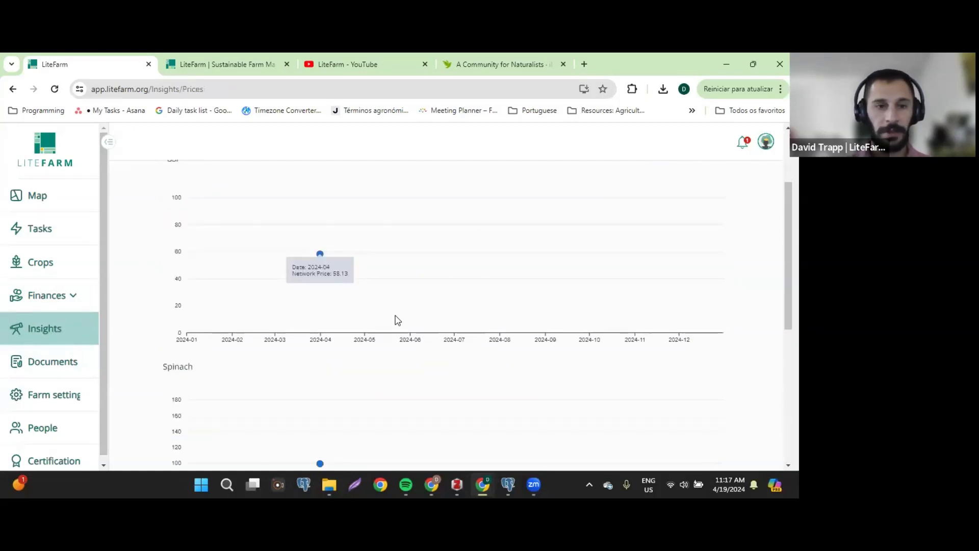
scroll(395, 320, up, 2)
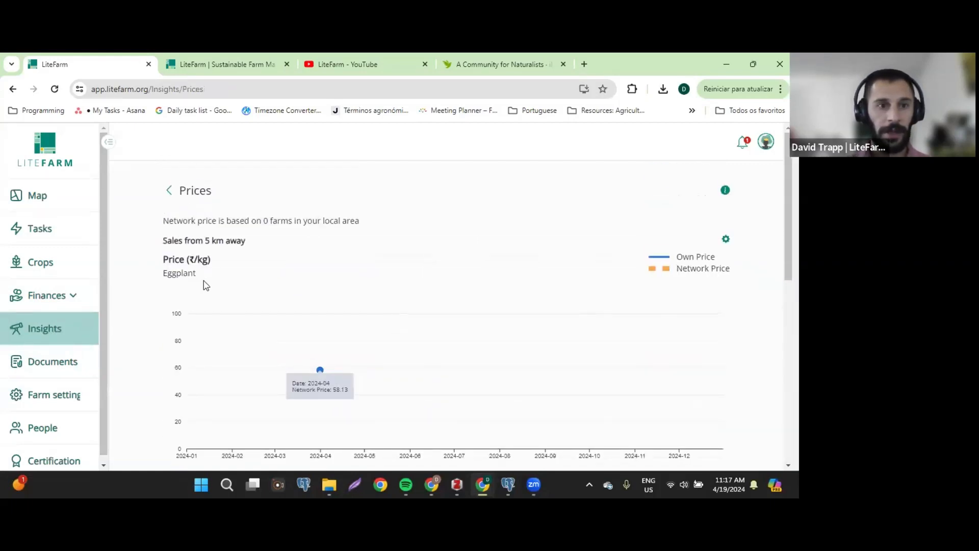
scroll(398, 283, down, 1)
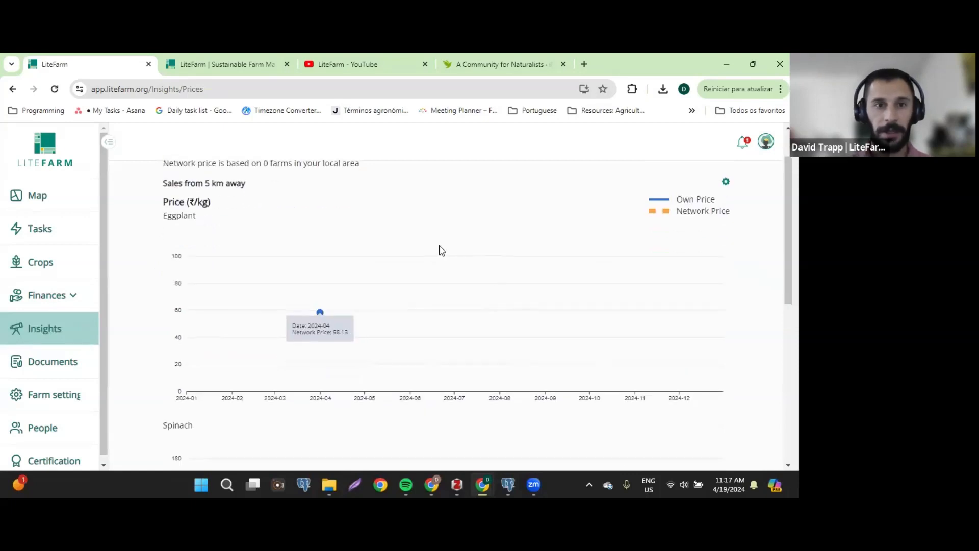
scroll(337, 245, up, 1)
drag(167, 223, 317, 223)
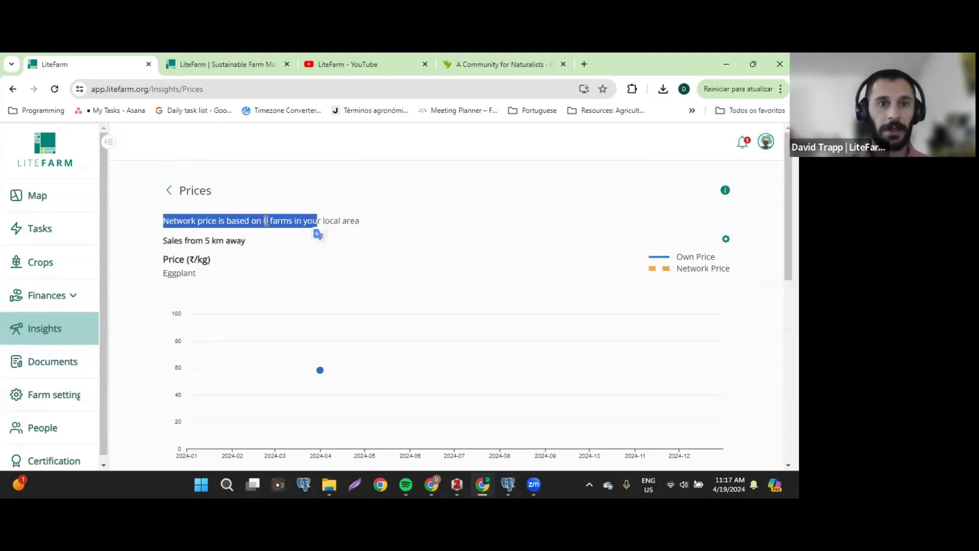
Step: Set the Prices insight's sales distance to 50 km and check how many local farms it covers
click(734, 240)
click(268, 257)
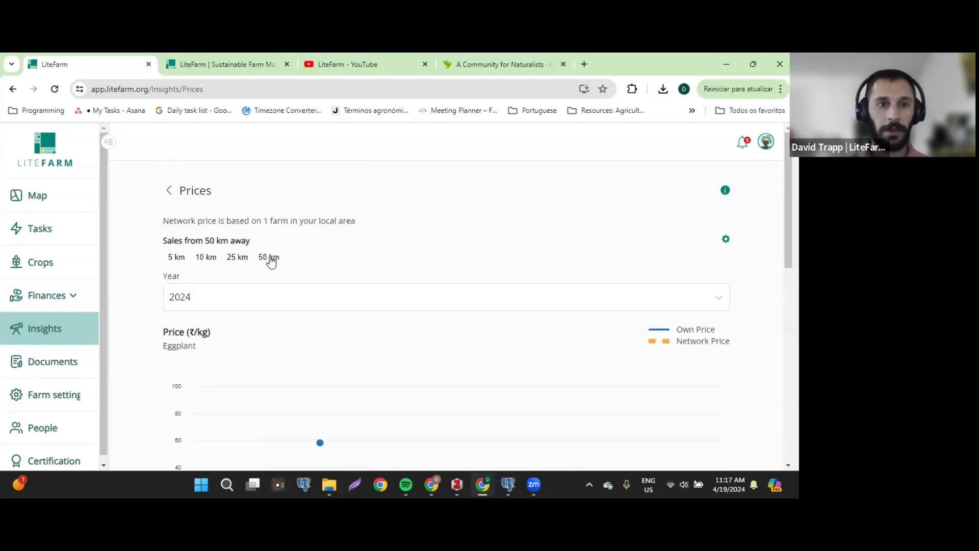
drag(263, 220, 292, 222)
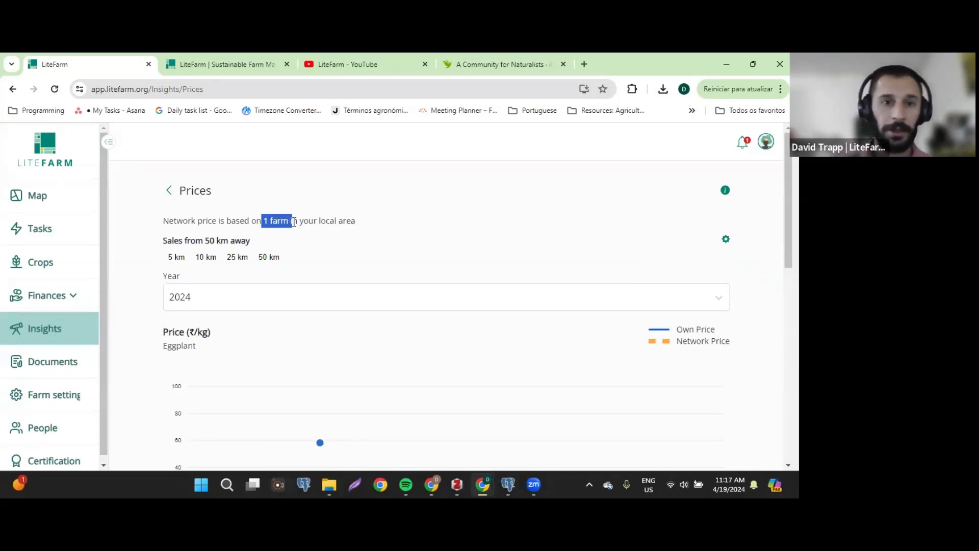
Step: Compare own and network prices in the 2024 charts for Eggplant, Spinach and Tomato
scroll(428, 230, down, 2)
scroll(385, 237, down, 7)
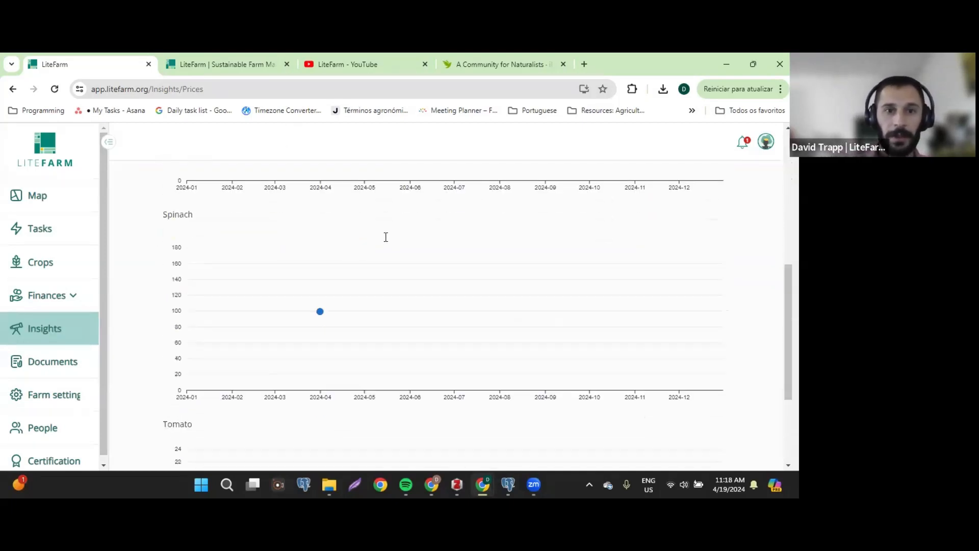
scroll(350, 289, up, 7)
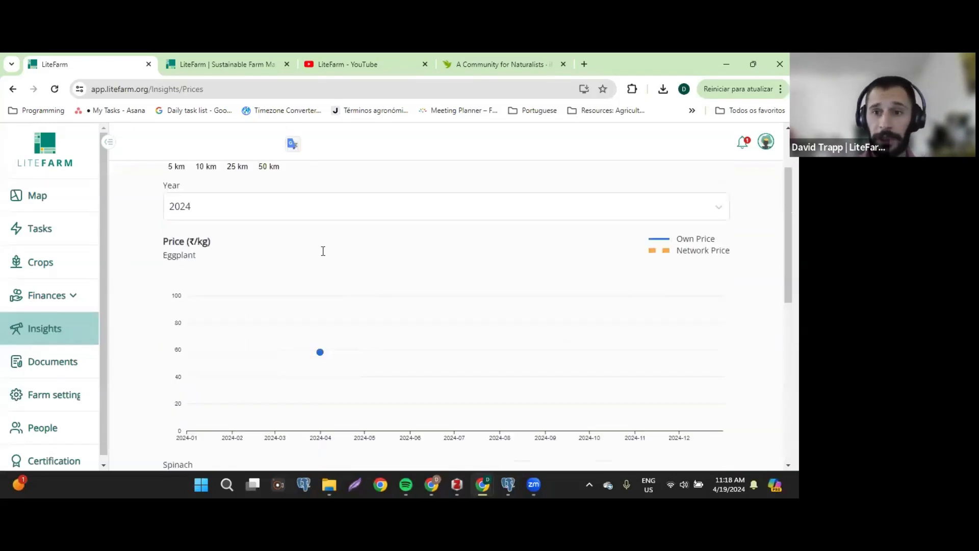
scroll(324, 250, down, 5)
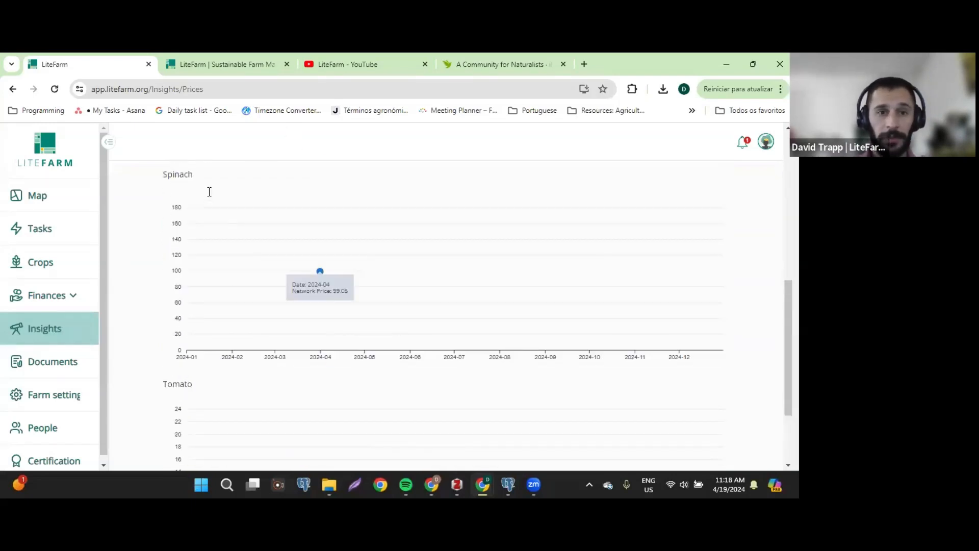
scroll(209, 193, down, 2)
scroll(356, 377, up, 7)
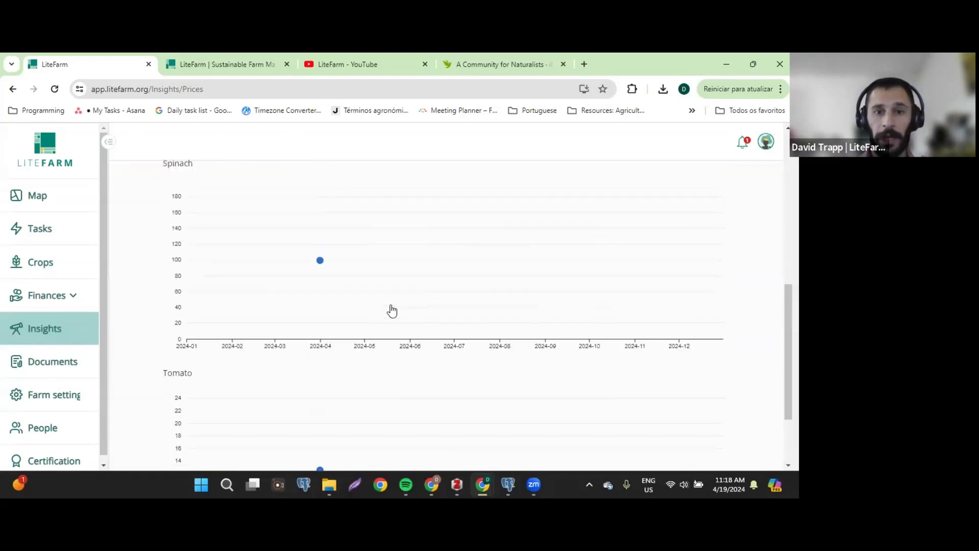
click(682, 344)
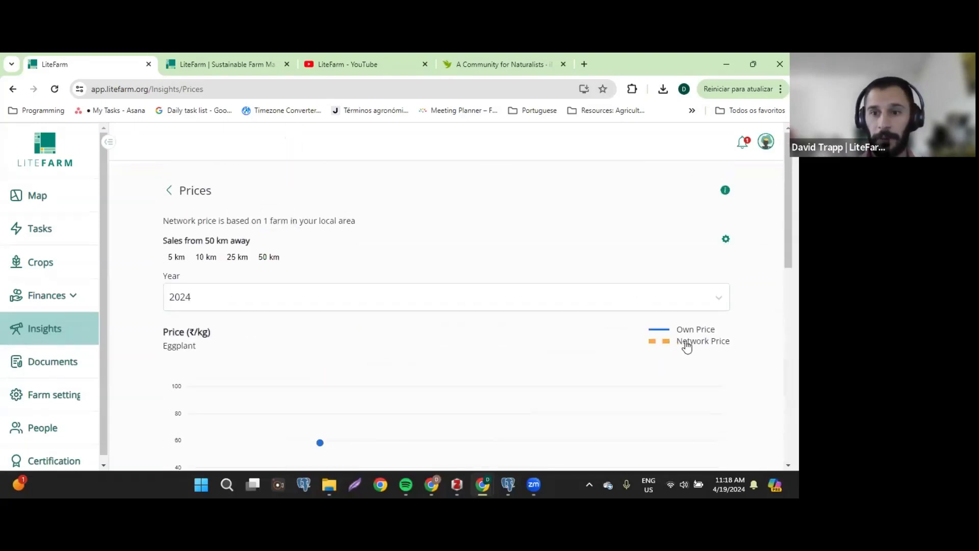
scroll(459, 342, down, 3)
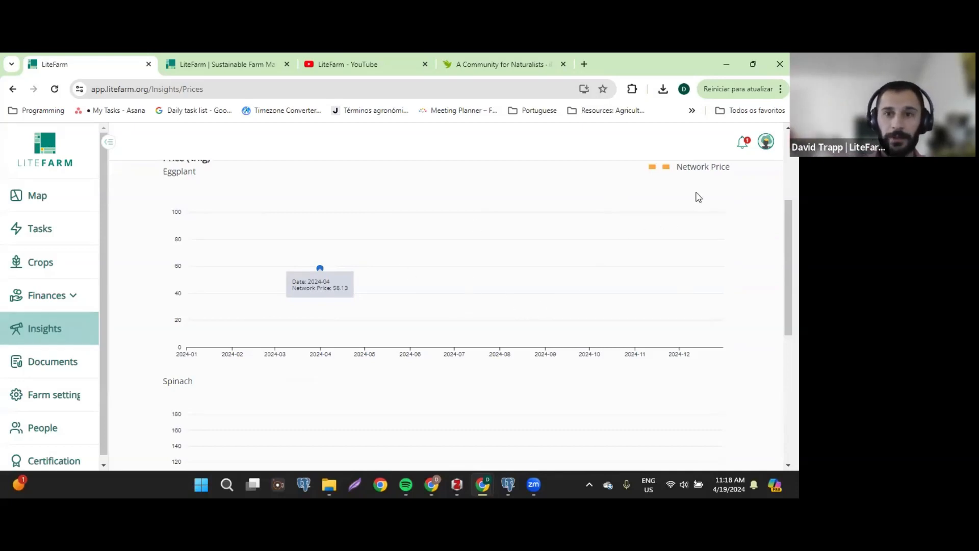
scroll(695, 198, up, 1)
scroll(430, 240, up, 1)
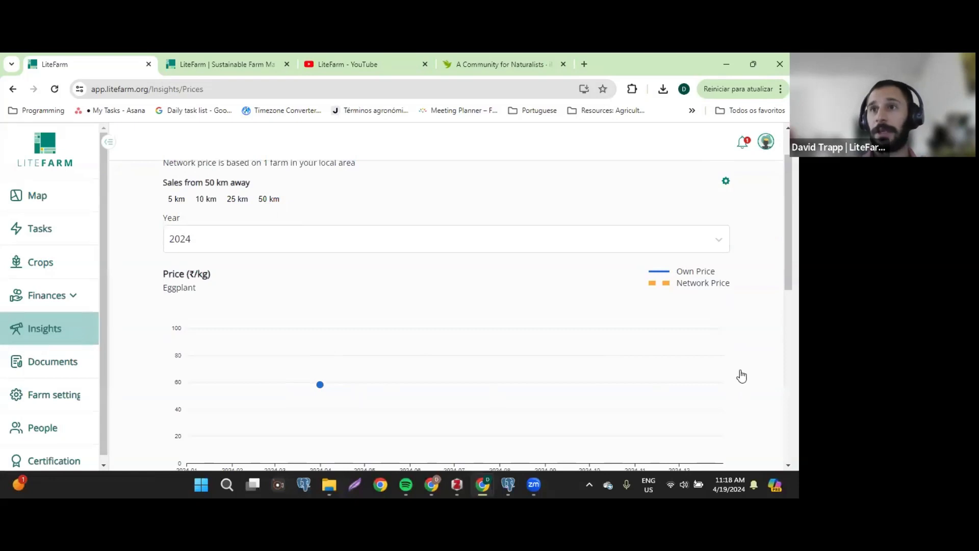
scroll(357, 264, up, 2)
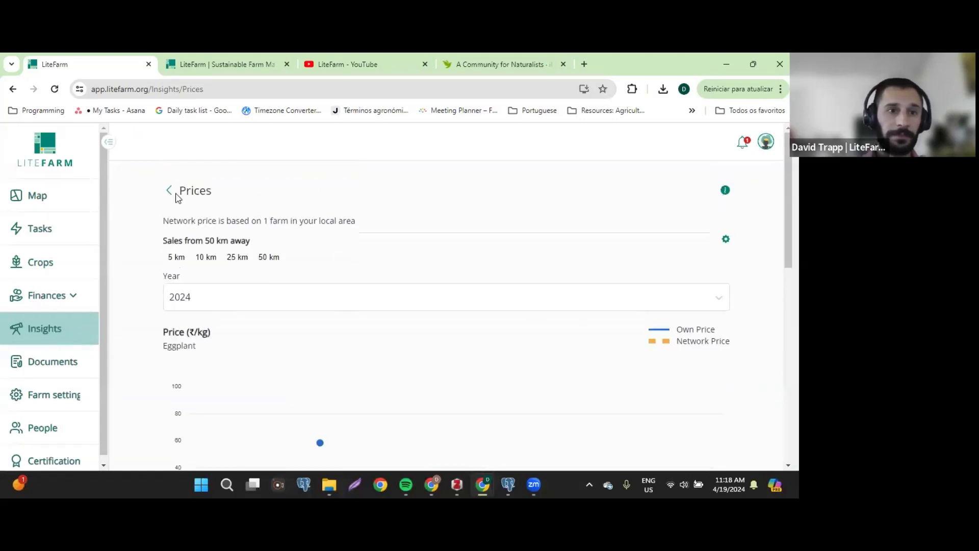
Step: Examine the Labour Happiness ratings per task type and return to the Insights overview
click(169, 190)
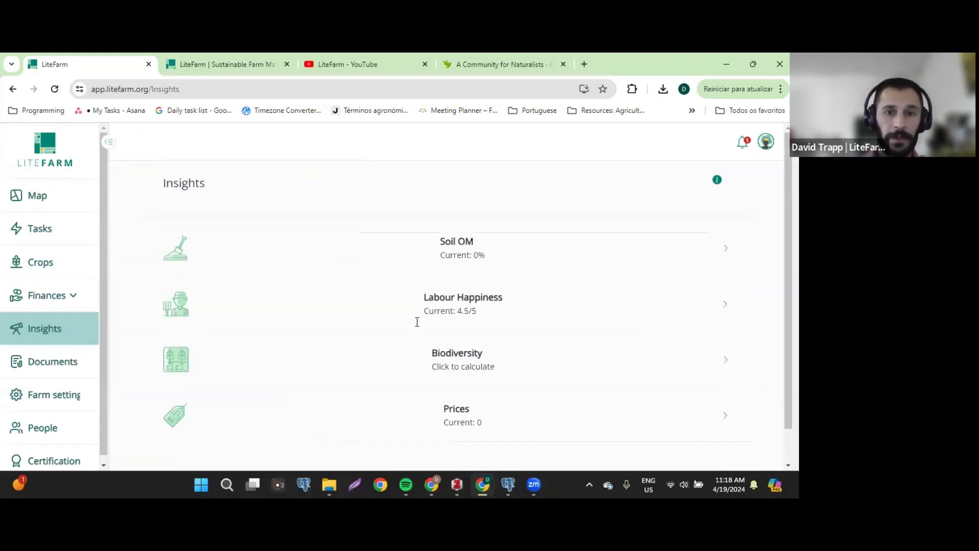
click(446, 307)
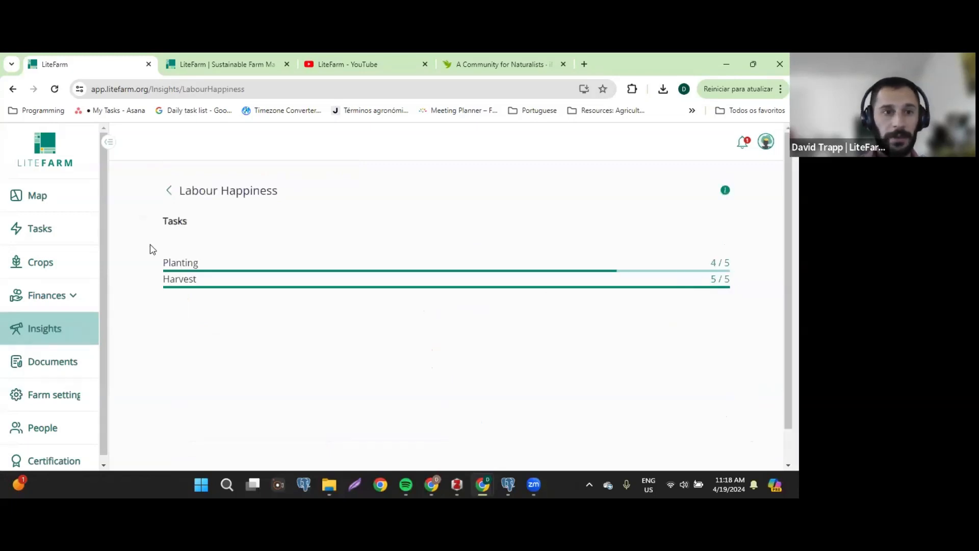
click(169, 191)
Step: Read the Soil OM insight's explanation, then reopen the insight to examine the soil organic matter of each location
click(466, 257)
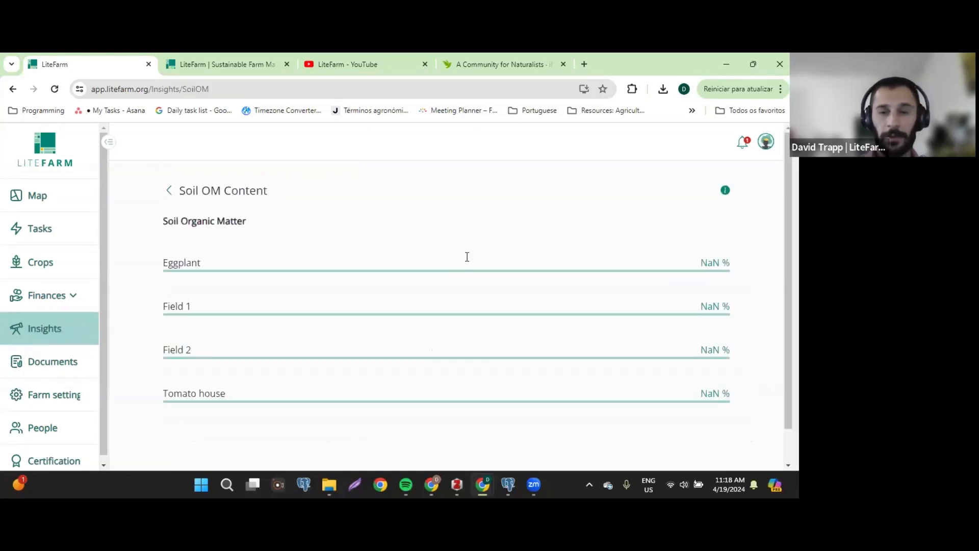
click(725, 190)
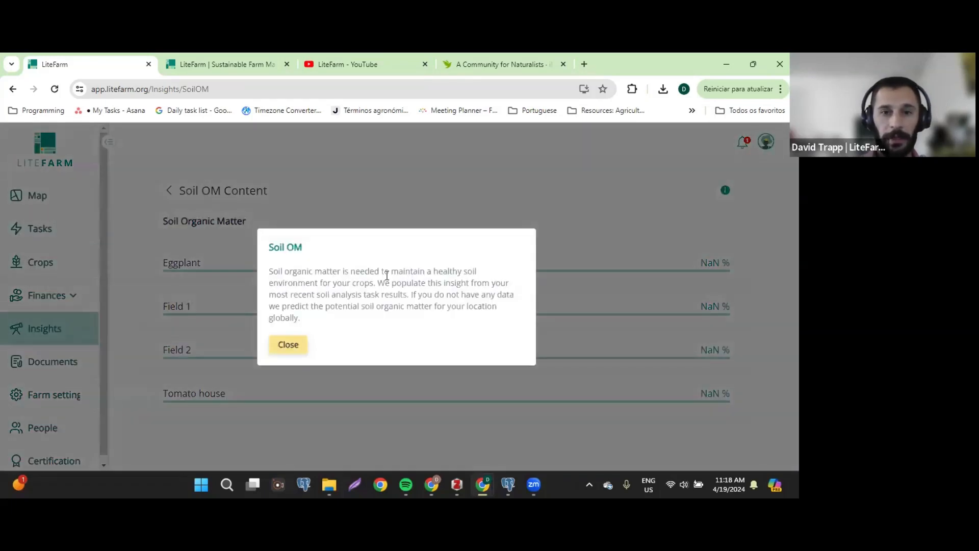
click(375, 205)
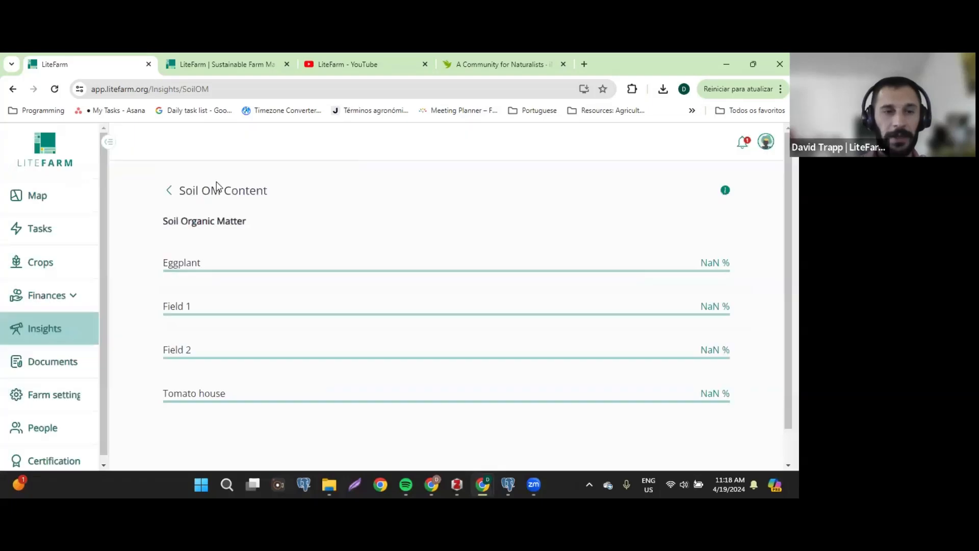
click(169, 190)
click(517, 260)
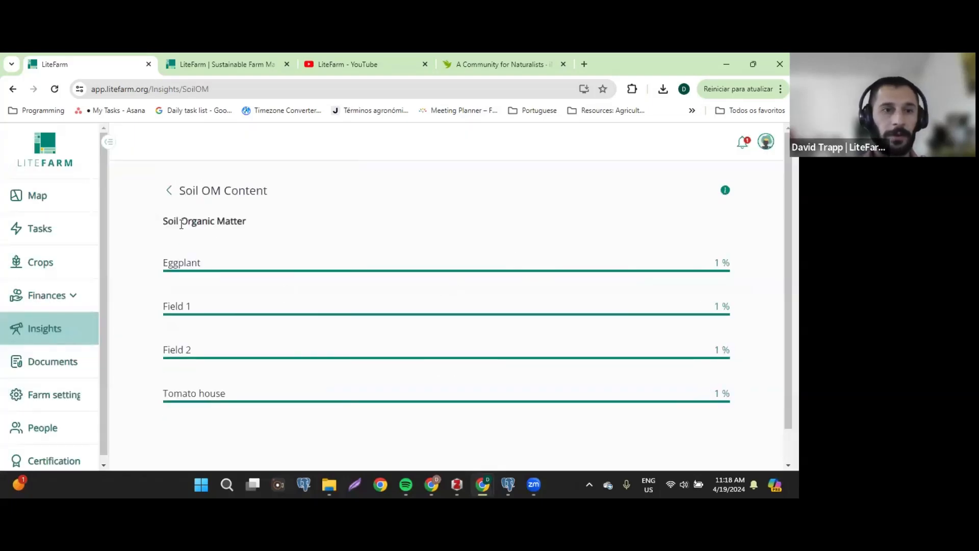
Step: Reread the explanation of where the Soil OM insight's data comes from and return to the Insights overview
drag(168, 223, 242, 225)
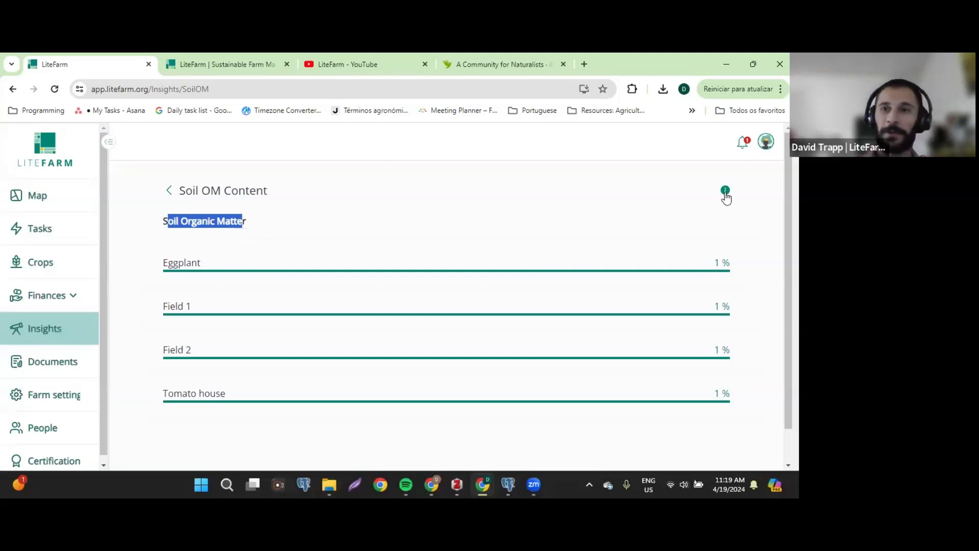
click(725, 192)
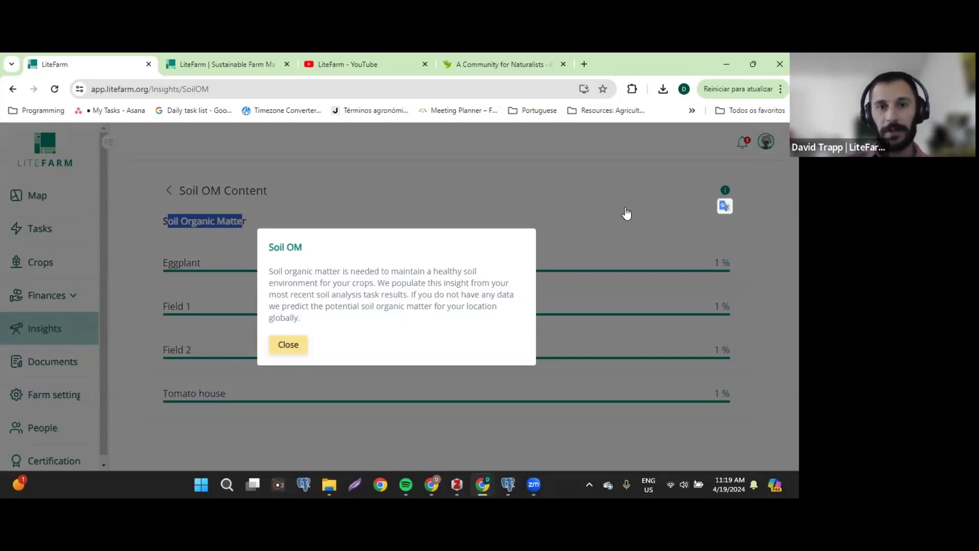
click(445, 205)
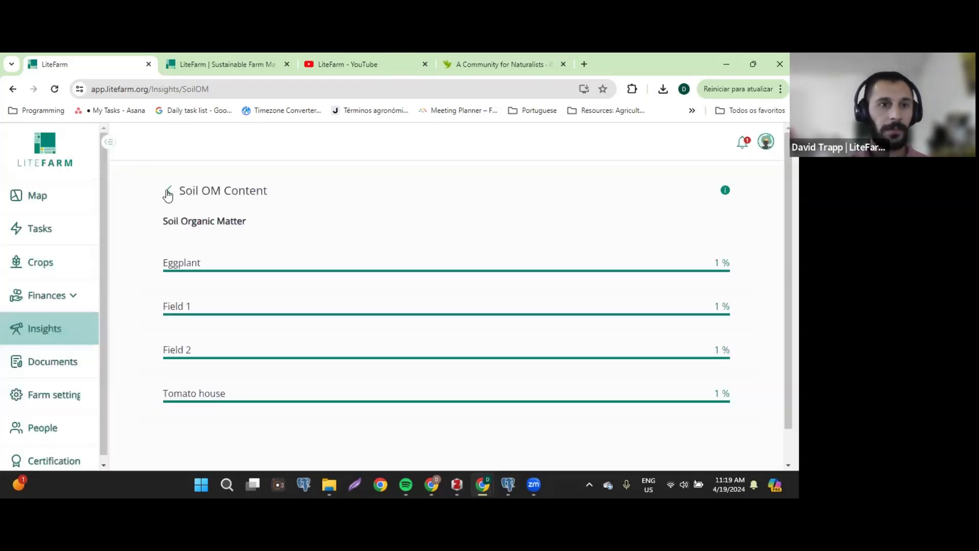
click(48, 338)
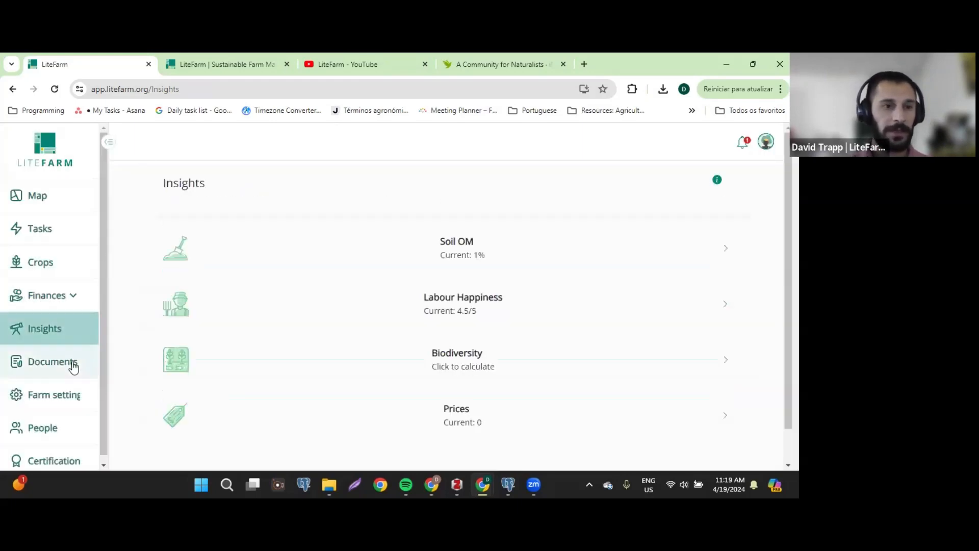
Step: Review the farm's valid documents, check the details and attachment of Soil analysis 1, and return to the document list
click(73, 367)
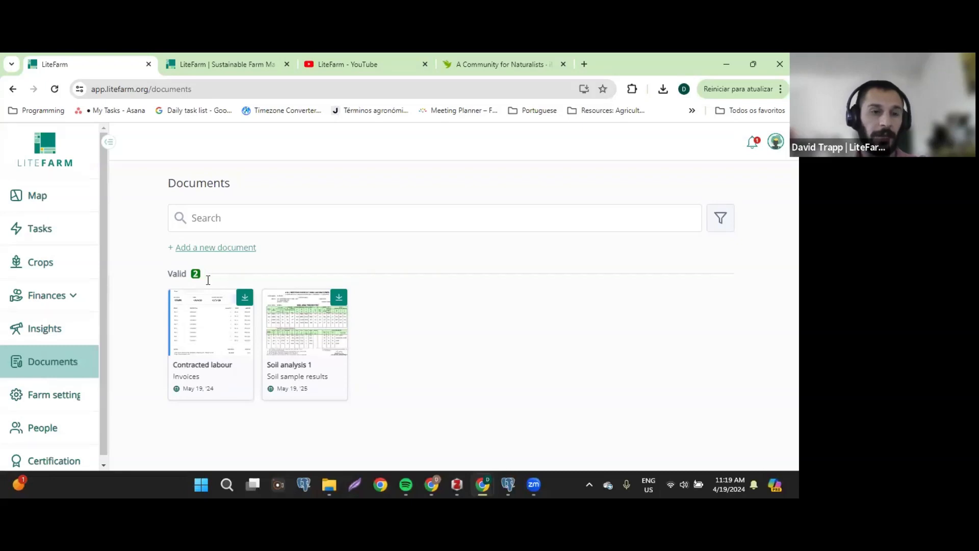
double_click(176, 273)
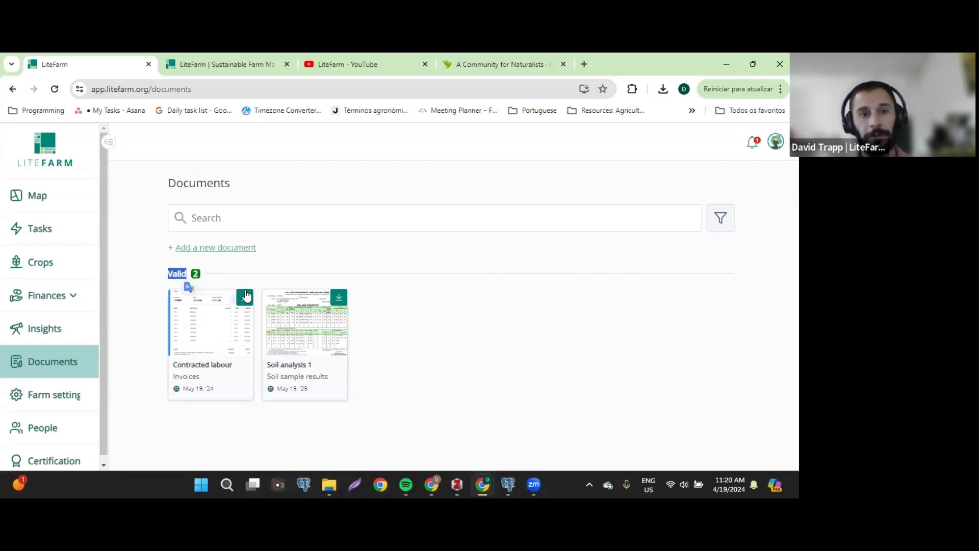
click(316, 322)
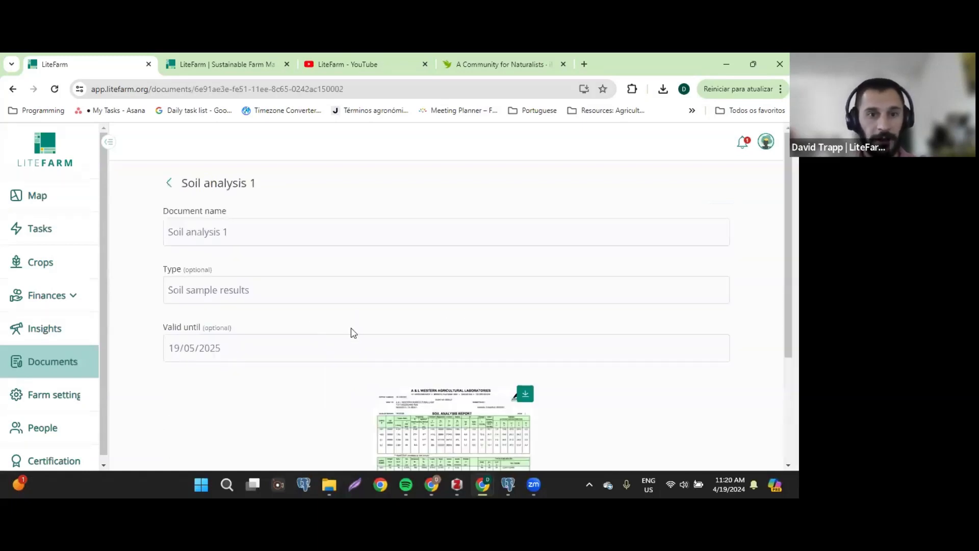
scroll(408, 352, down, 3)
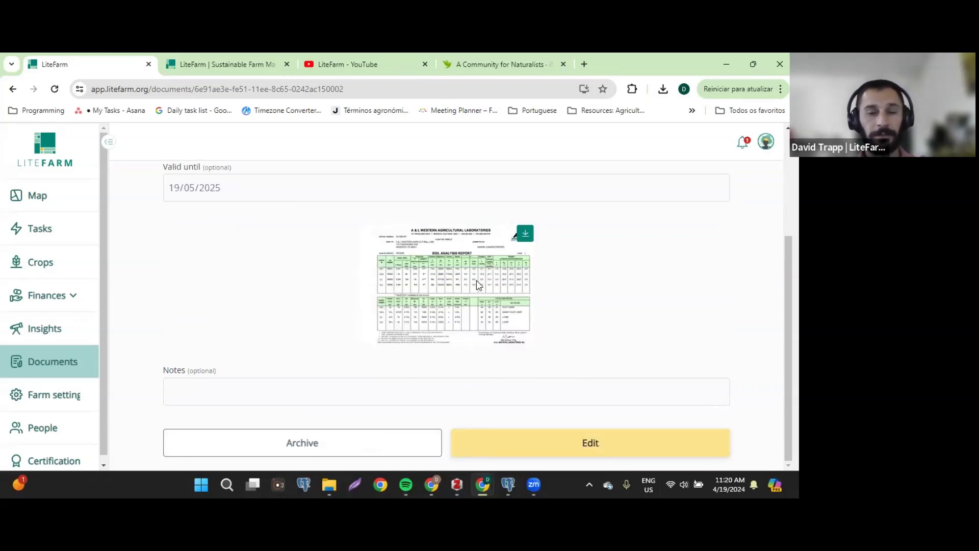
scroll(476, 283, up, 3)
click(171, 183)
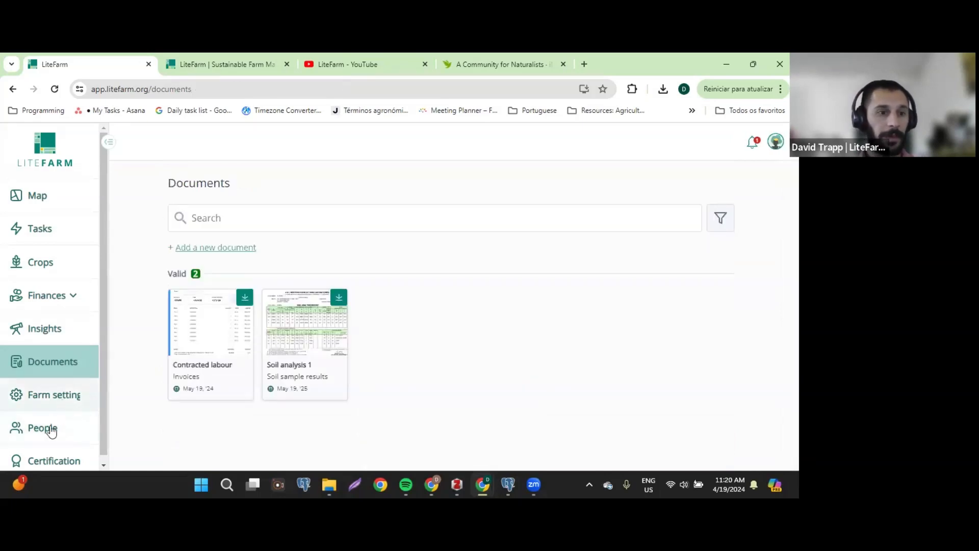
Step: Review the farm settings, including name, address, currency and farm image, and check the available unit systems
scroll(51, 436, down, 1)
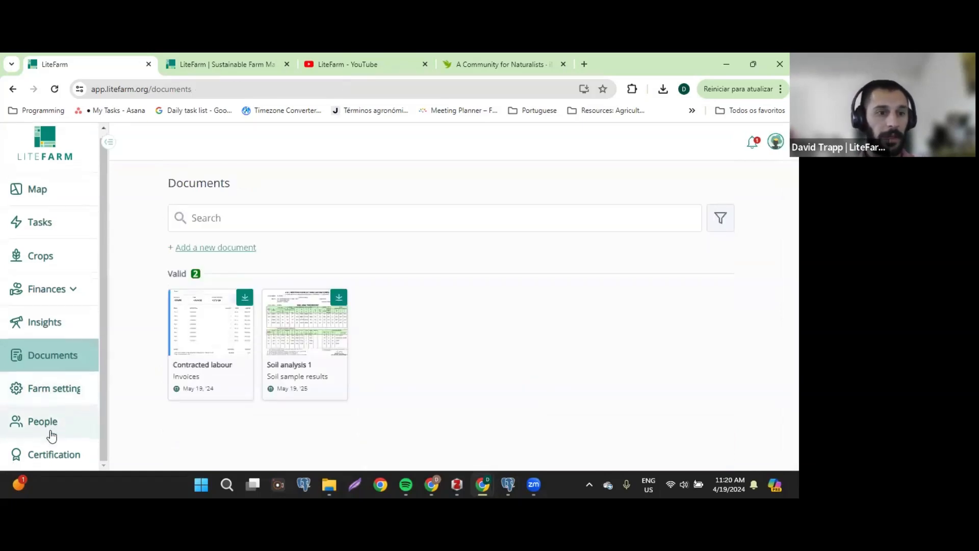
click(69, 393)
scroll(306, 305, down, 4)
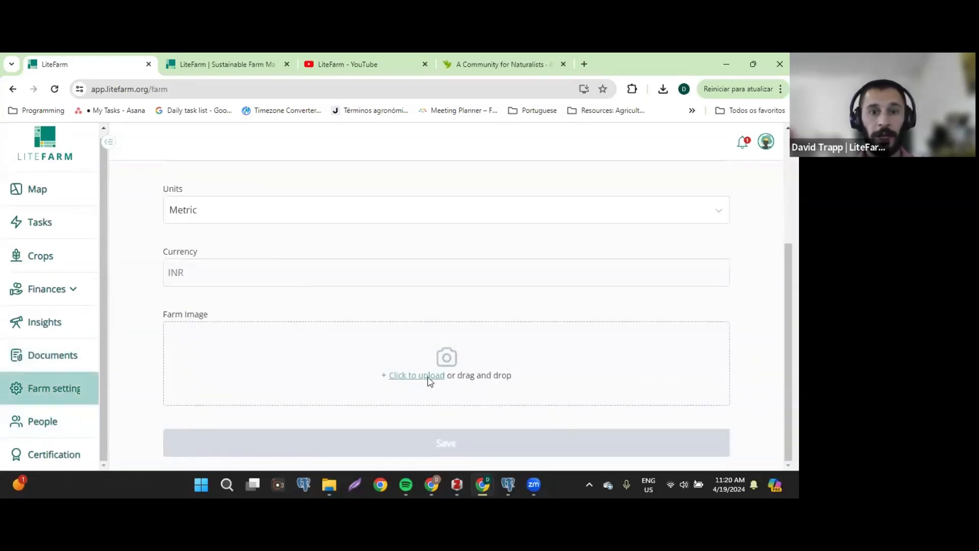
click(47, 153)
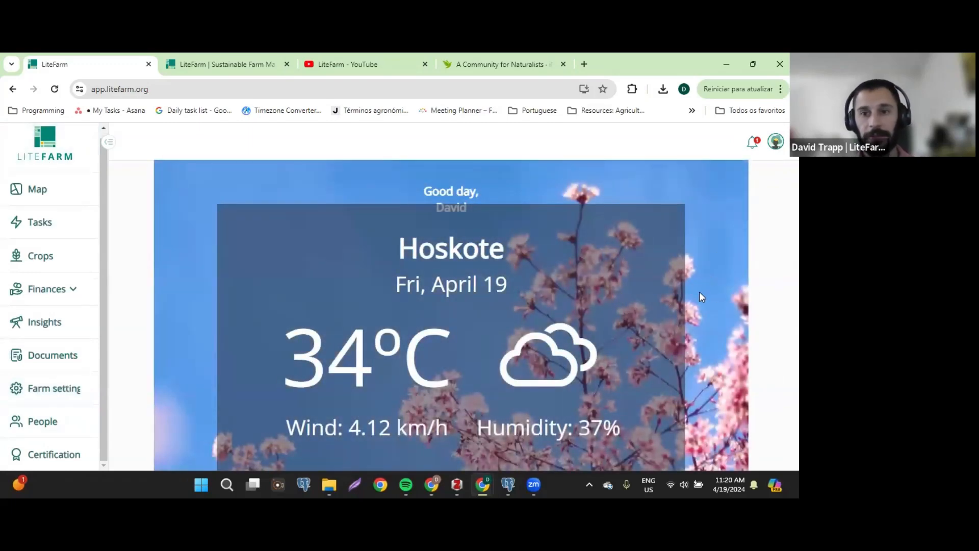
click(25, 392)
scroll(342, 372, down, 4)
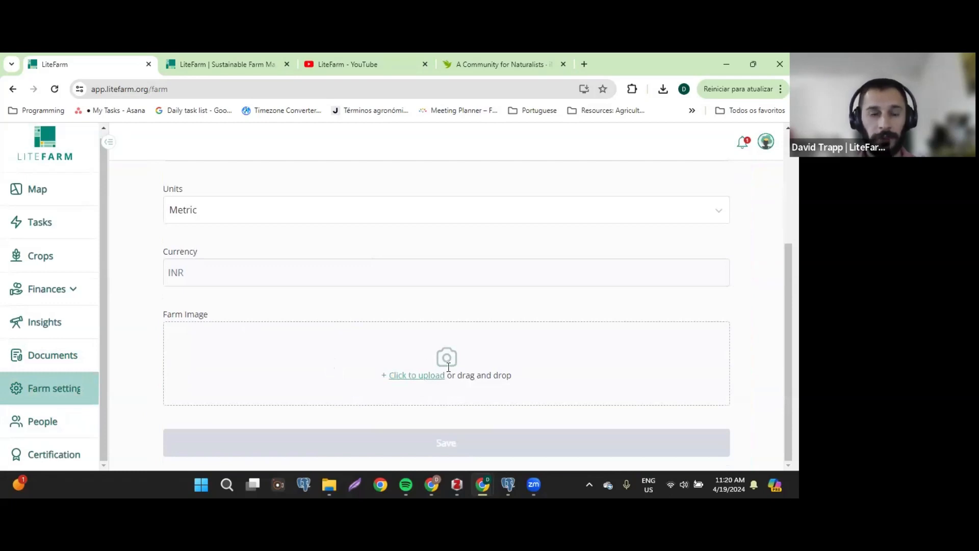
scroll(306, 309, up, 1)
scroll(307, 309, up, 3)
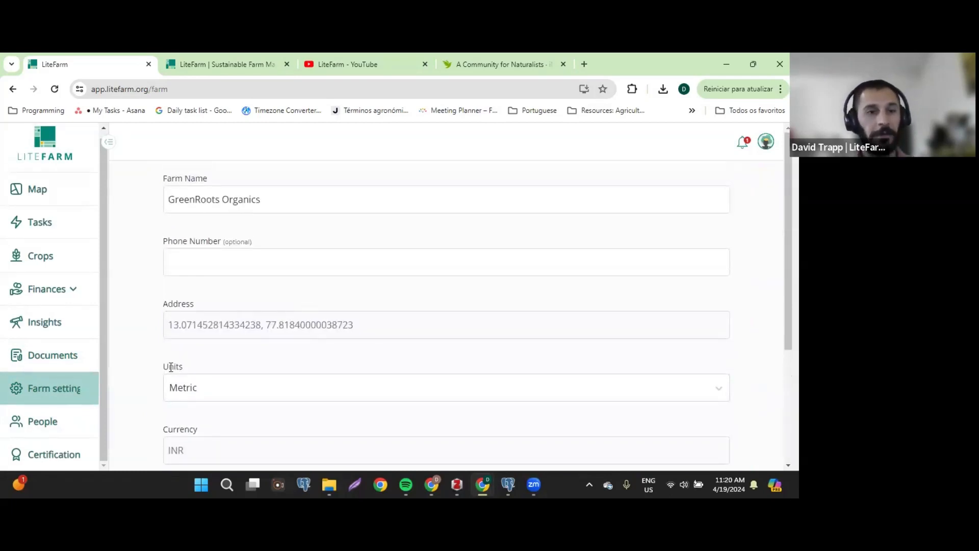
click(213, 389)
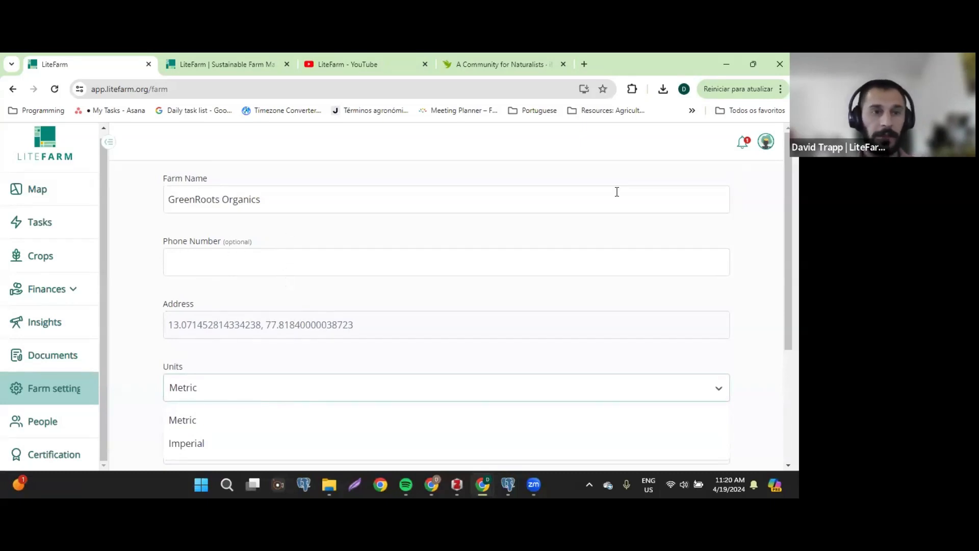
Step: Find Funky Beets Farm, ONT among the account's farms and switch to it
click(769, 146)
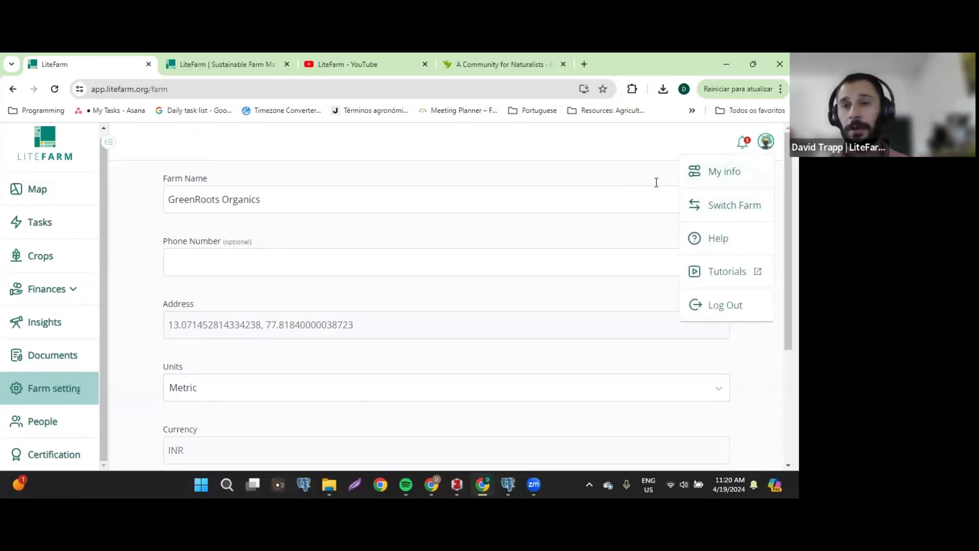
click(705, 205)
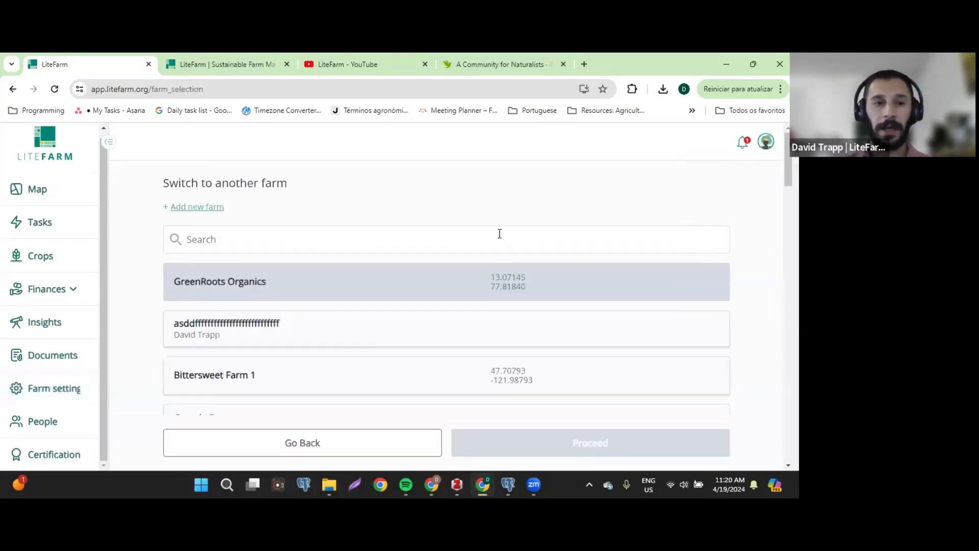
scroll(370, 318, down, 6)
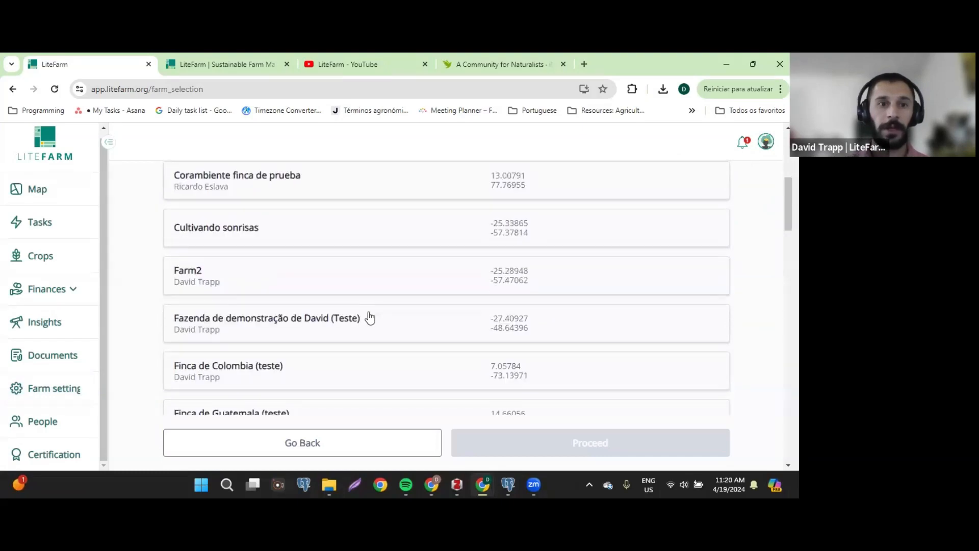
scroll(370, 318, up, 6)
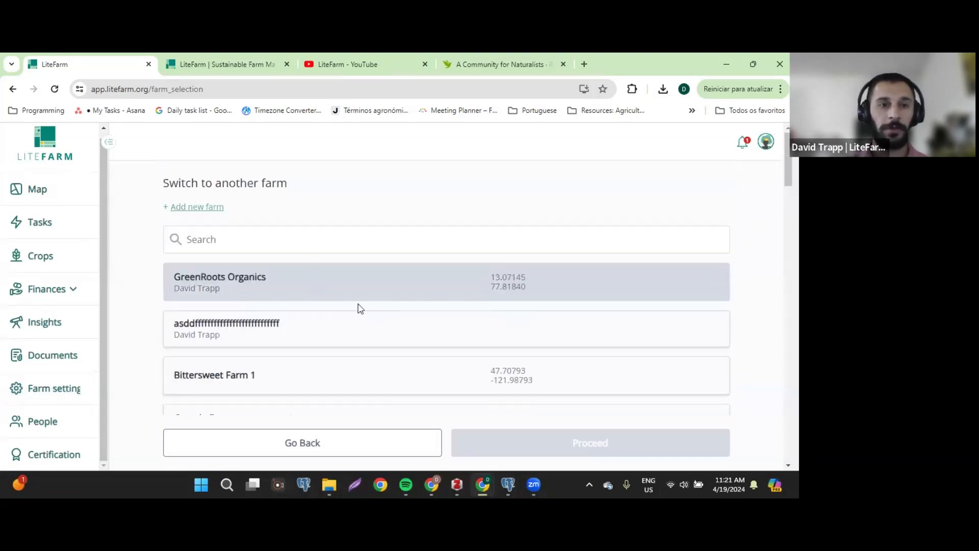
scroll(360, 308, down, 6)
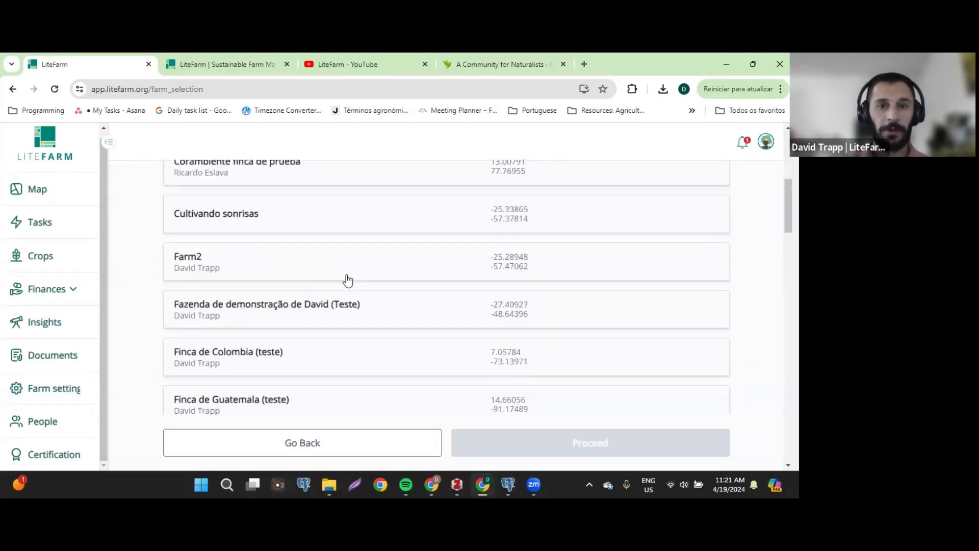
scroll(348, 280, down, 20)
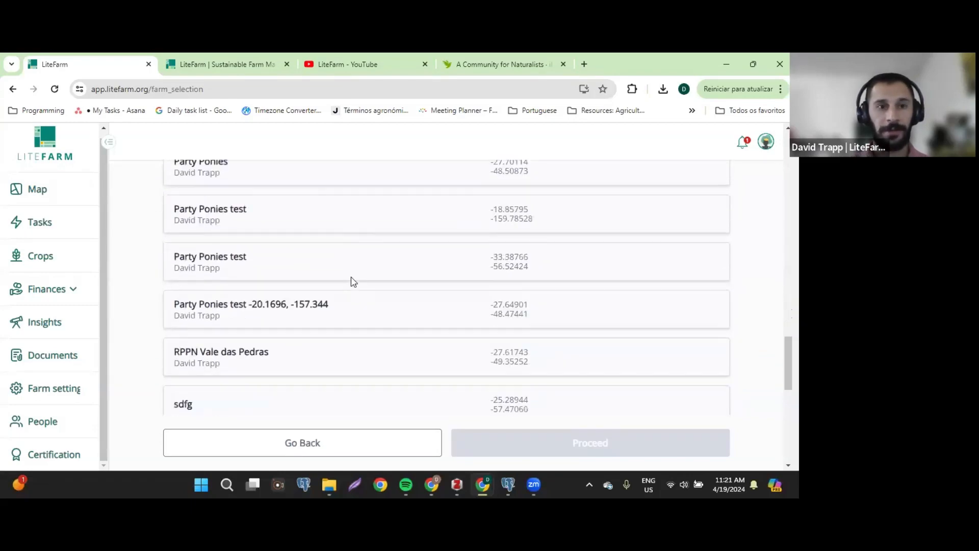
scroll(352, 282, down, 10)
scroll(352, 282, up, 4)
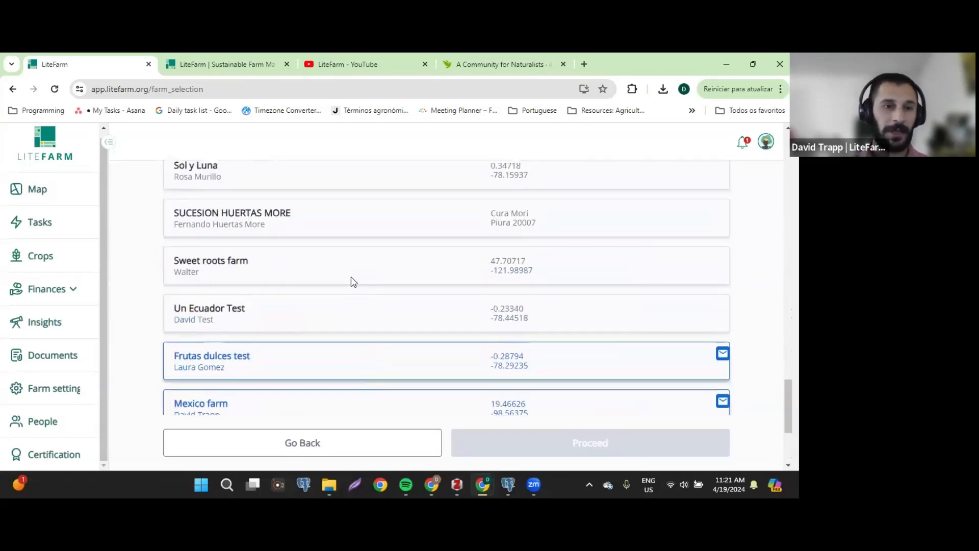
scroll(352, 282, up, 10)
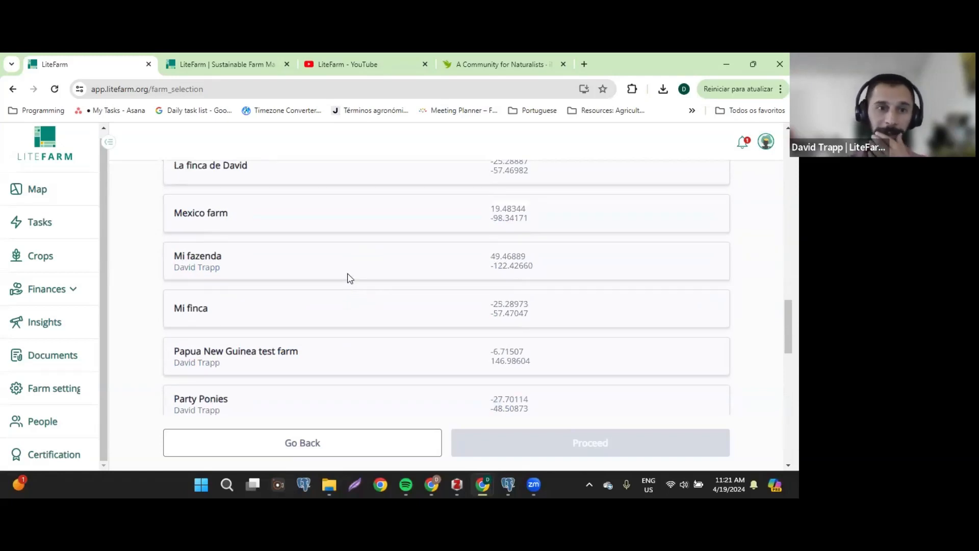
scroll(350, 278, down, 2)
scroll(350, 278, up, 7)
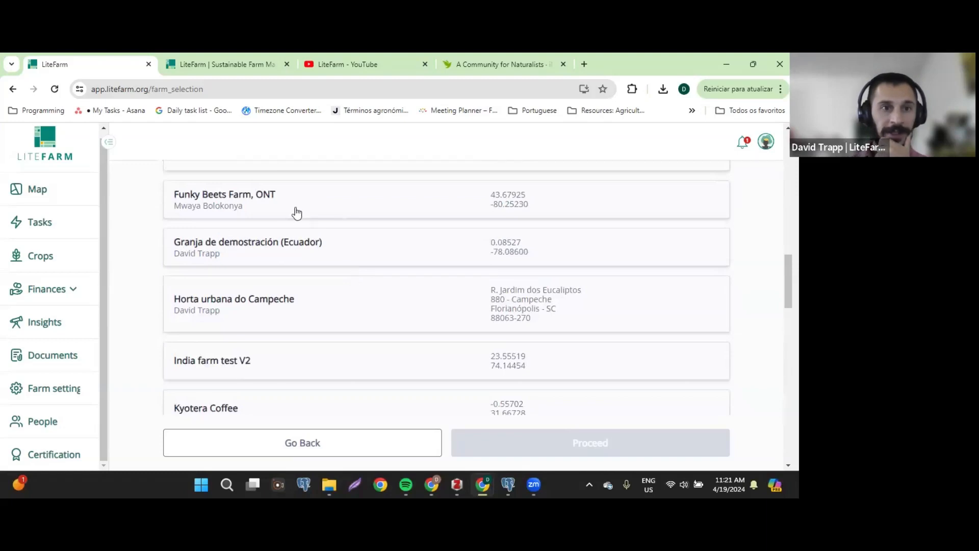
click(296, 213)
click(537, 441)
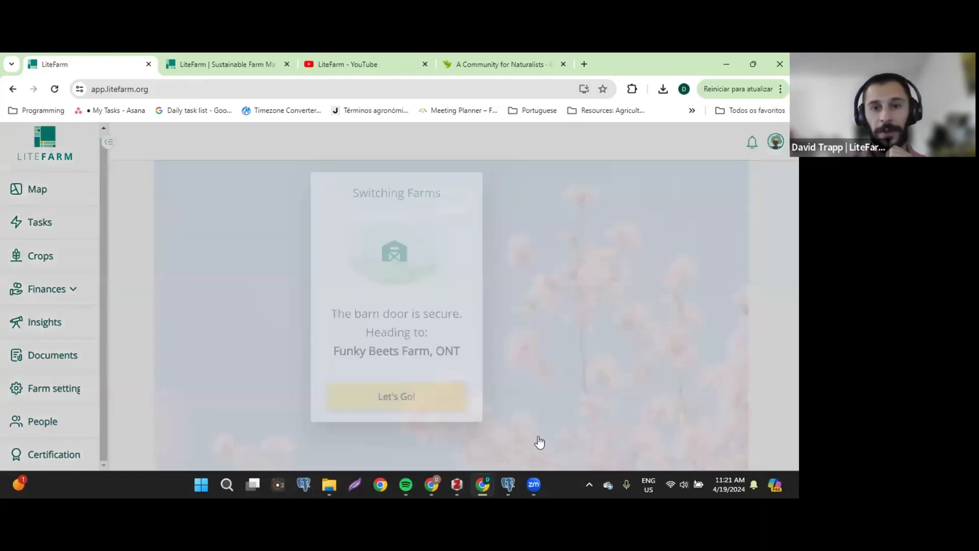
click(408, 396)
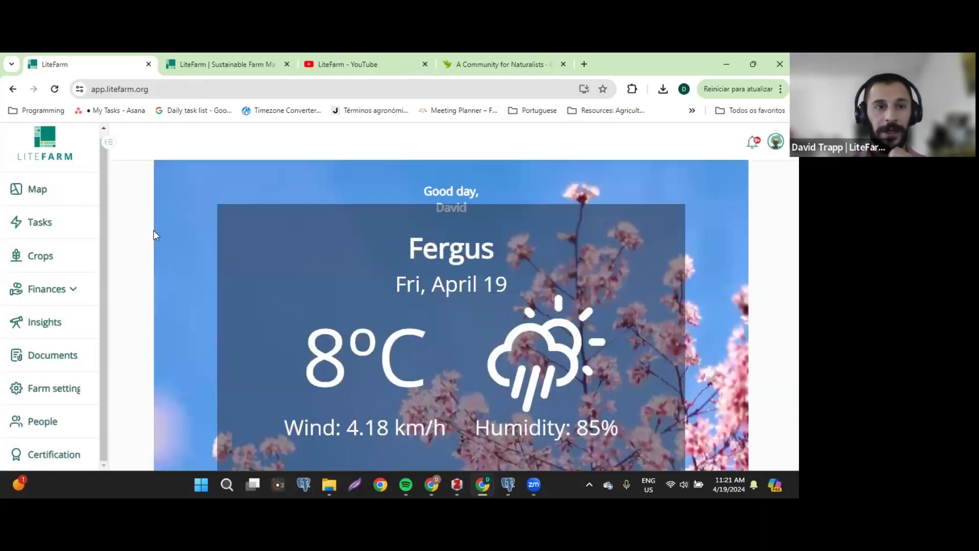
Step: Examine the mapped locations of Funky Beets Farm, check the Strawberry patch's crops, and return to the farm map
click(51, 194)
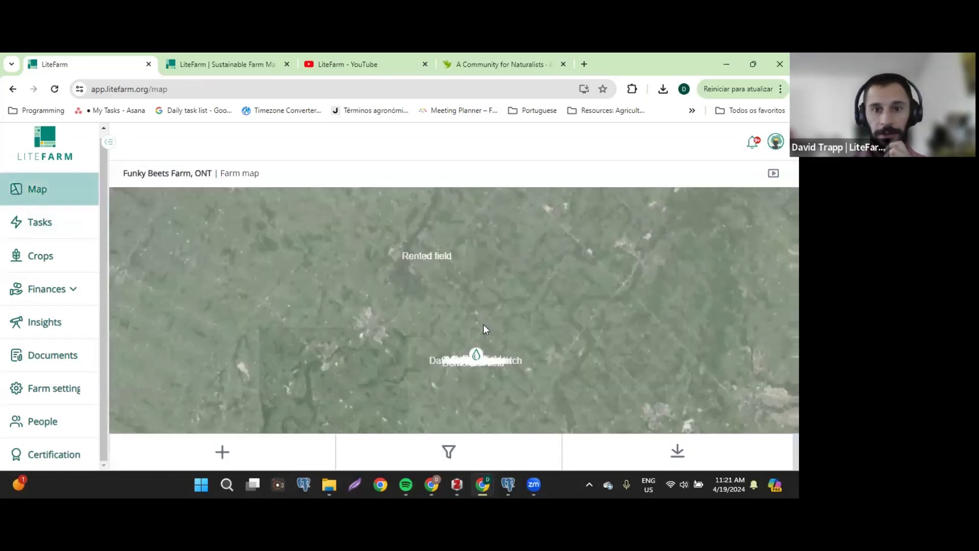
scroll(484, 329, up, 5)
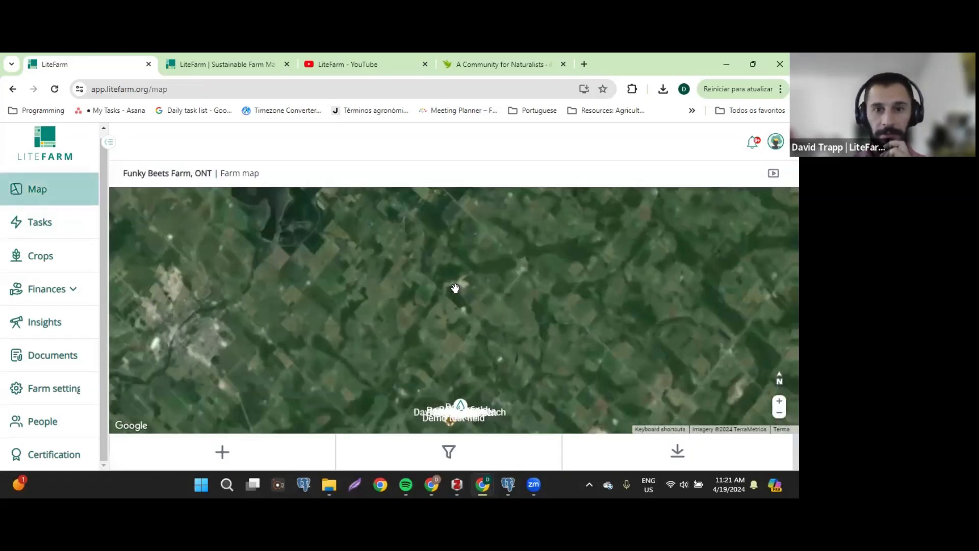
scroll(457, 304, down, 3)
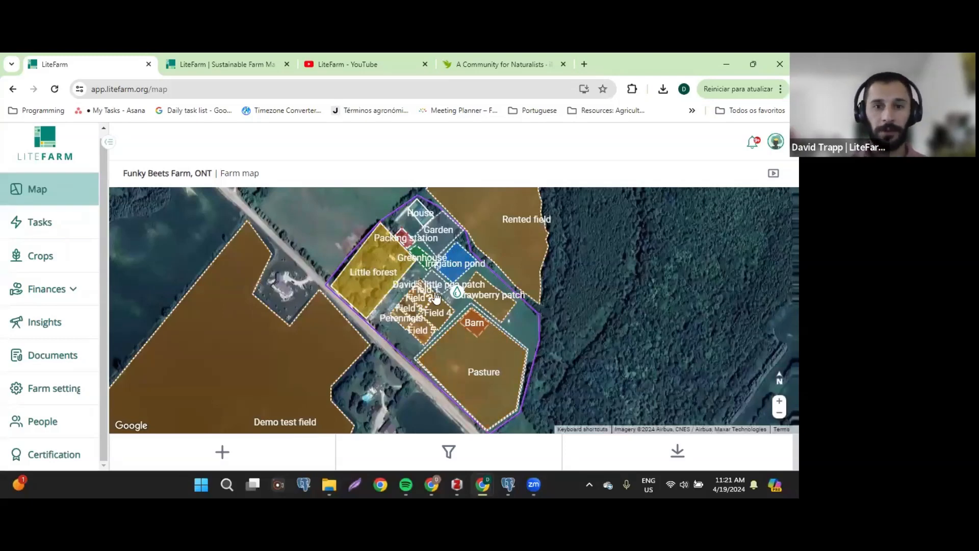
scroll(469, 305, up, 2)
click(537, 292)
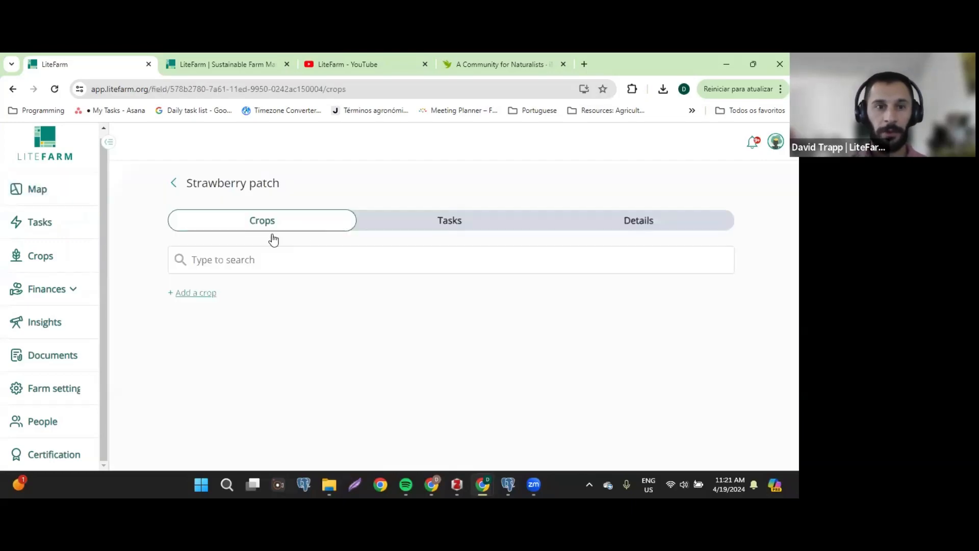
click(175, 183)
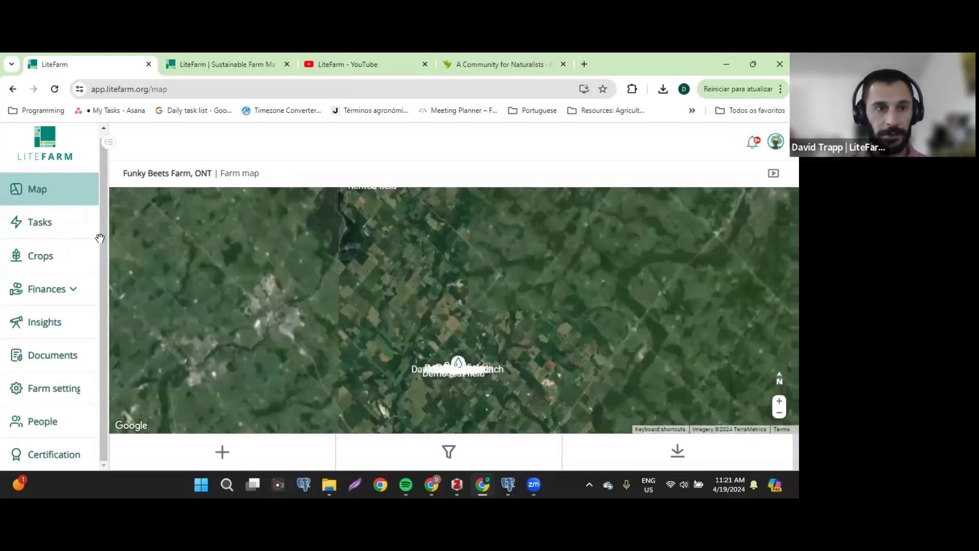
Step: Examine the crop catalogue's crops on the farm and their active, planned, past and needs-plan markers
click(48, 257)
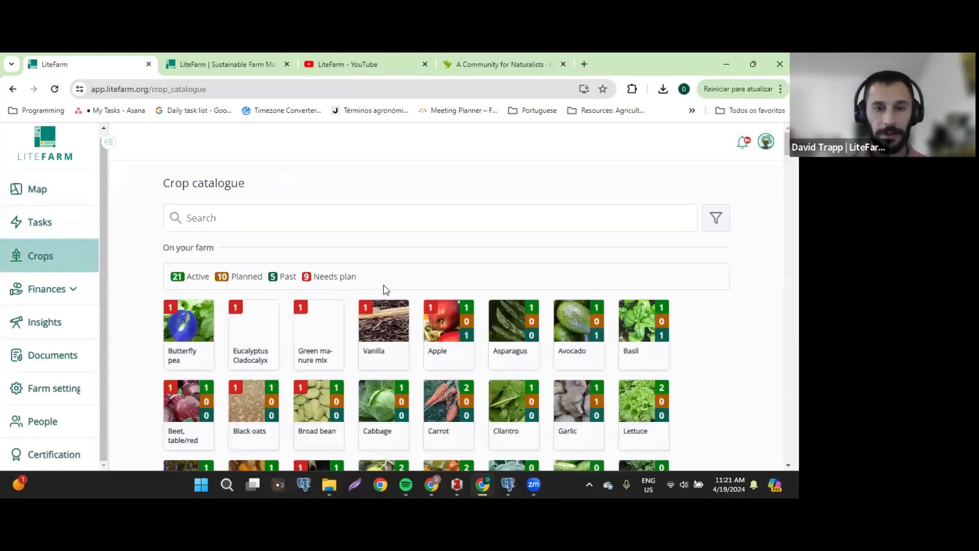
scroll(224, 220, down, 2)
scroll(224, 220, down, 1)
scroll(230, 306, up, 3)
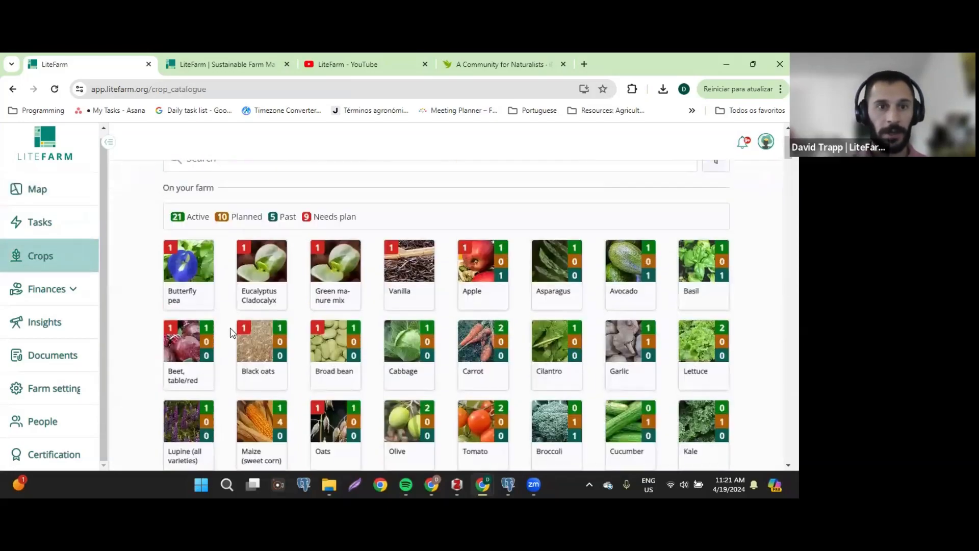
scroll(301, 306, down, 4)
scroll(319, 296, up, 1)
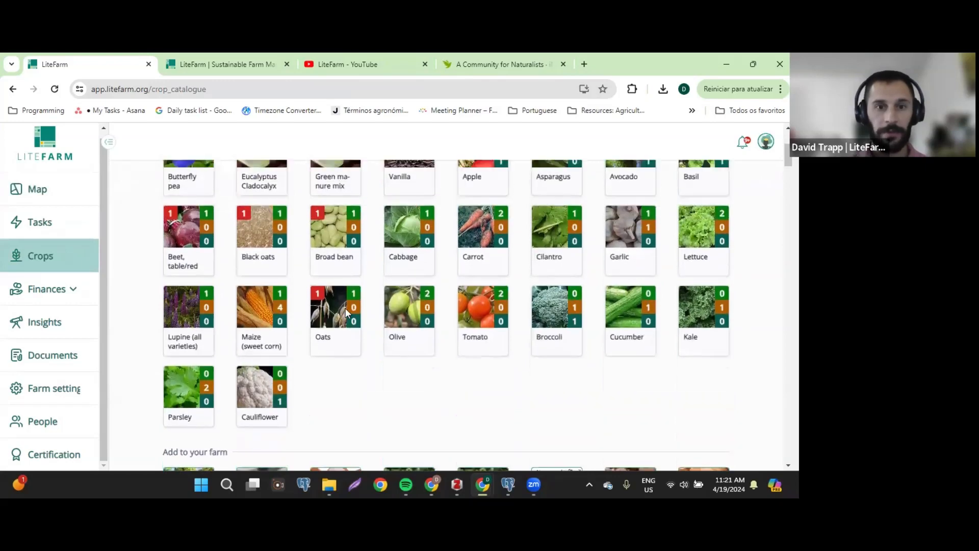
scroll(346, 312, up, 1)
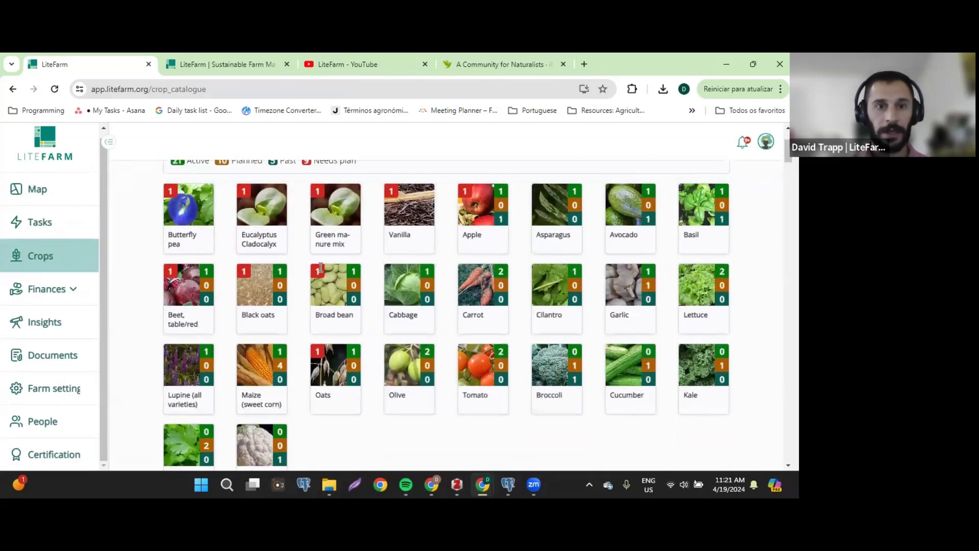
Step: Look over the rest of the farm's crops in the catalogue and check the number of tasks in the task list
scroll(306, 306, down, 3)
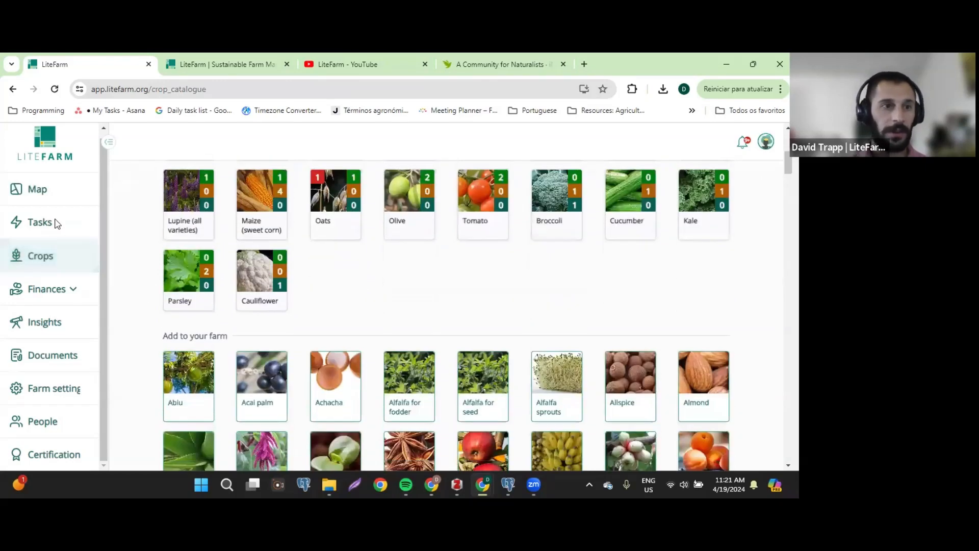
click(51, 221)
click(229, 268)
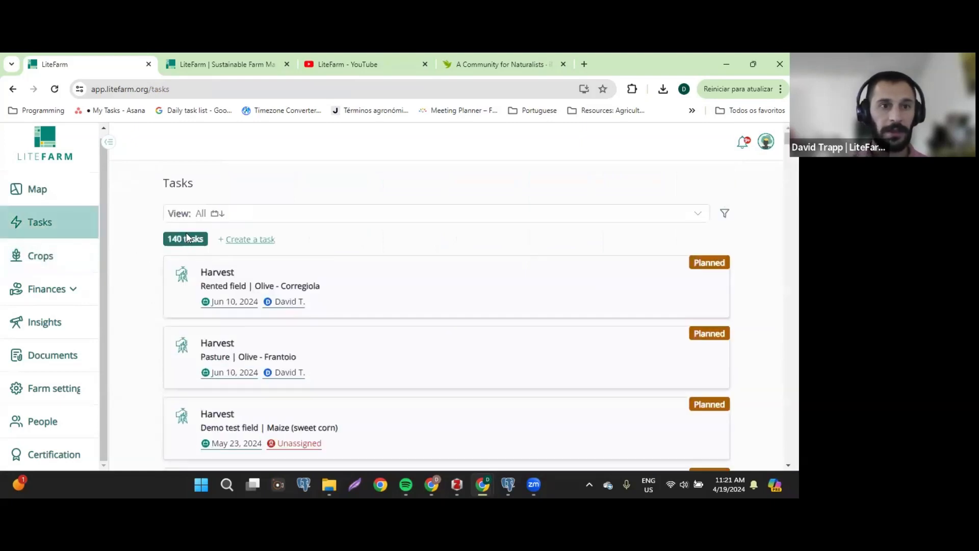
drag(168, 239, 203, 241)
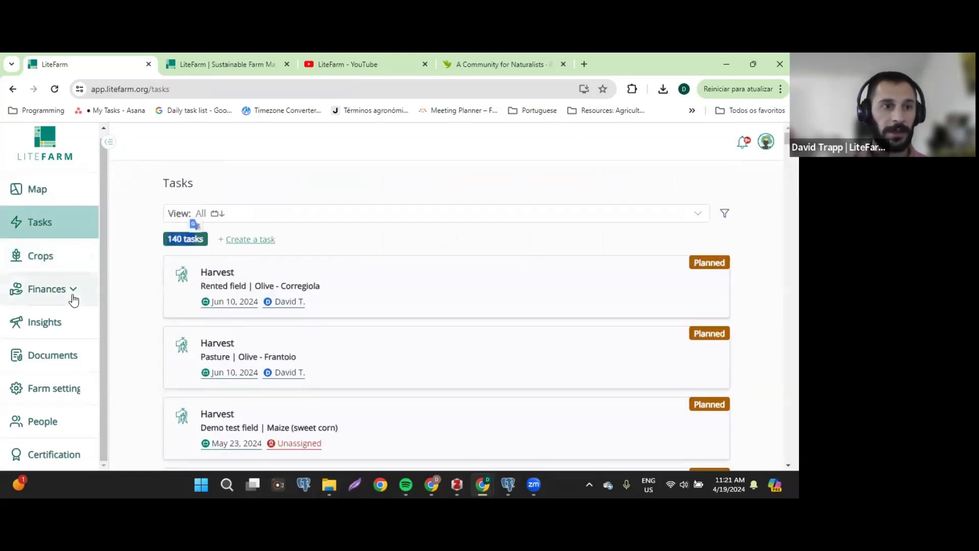
Step: Open the finance transaction list and browse the year-to-date transactions
click(53, 291)
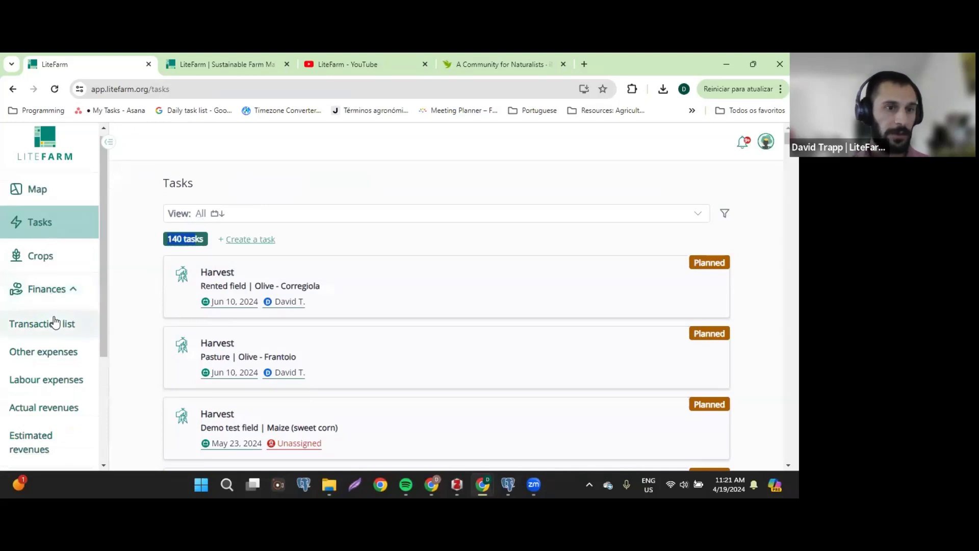
click(53, 322)
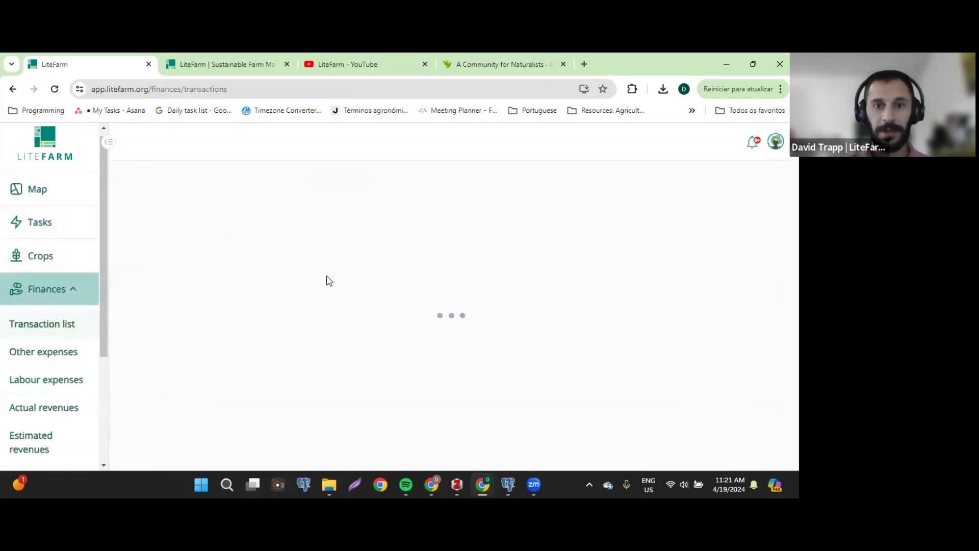
scroll(328, 283, down, 4)
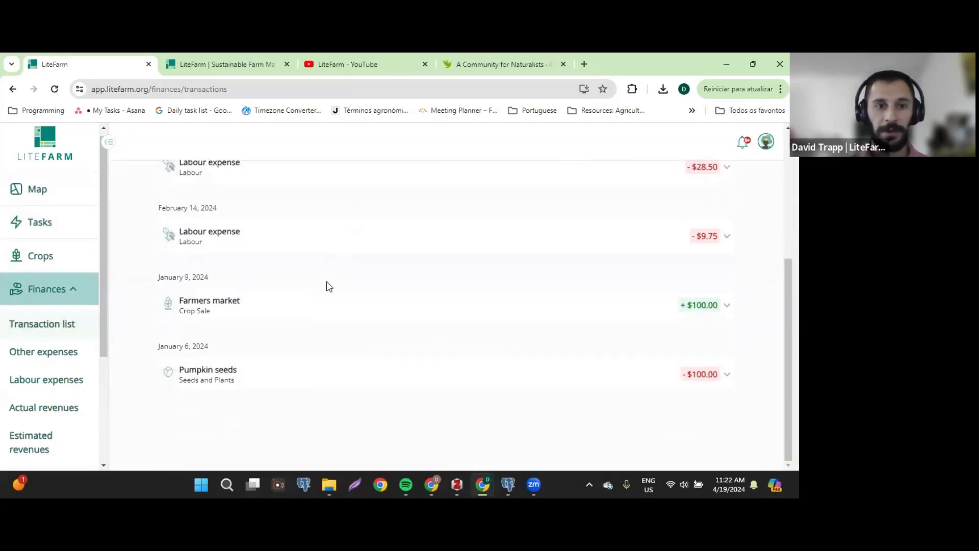
scroll(328, 284, up, 3)
Step: Filter the finance transactions by a custom date range from 2023-01-01 to 2024-04-26
click(278, 171)
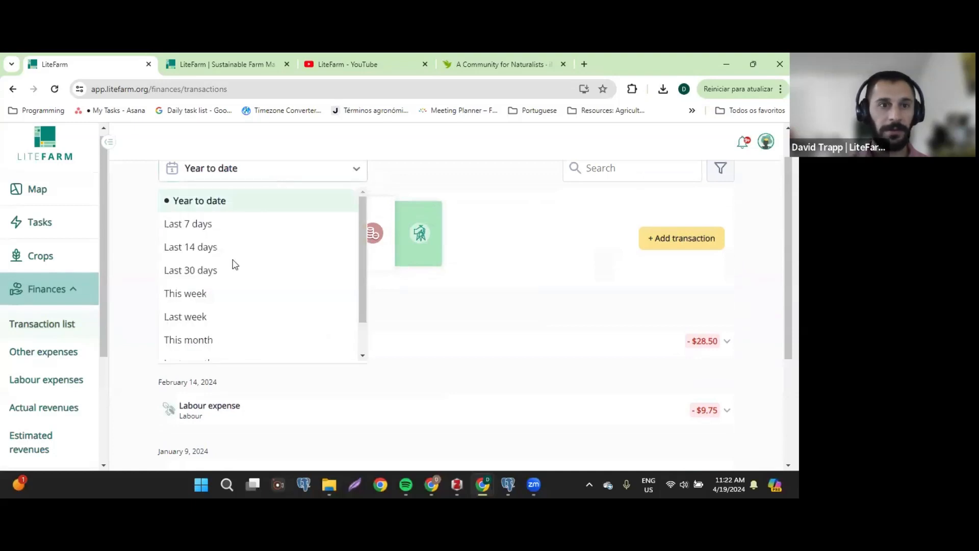
scroll(217, 344, down, 1)
click(217, 347)
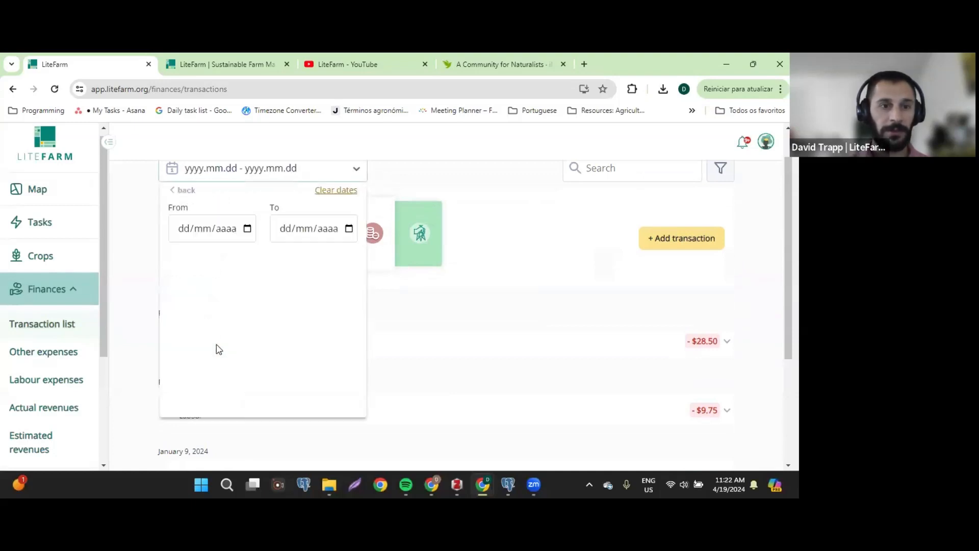
click(248, 228)
click(219, 255)
scroll(203, 280, up, 1)
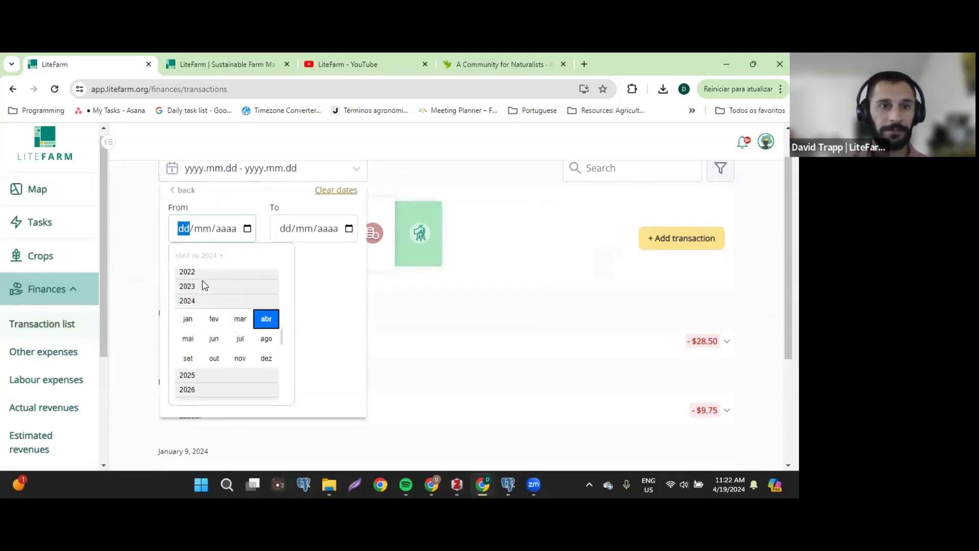
click(195, 287)
click(193, 293)
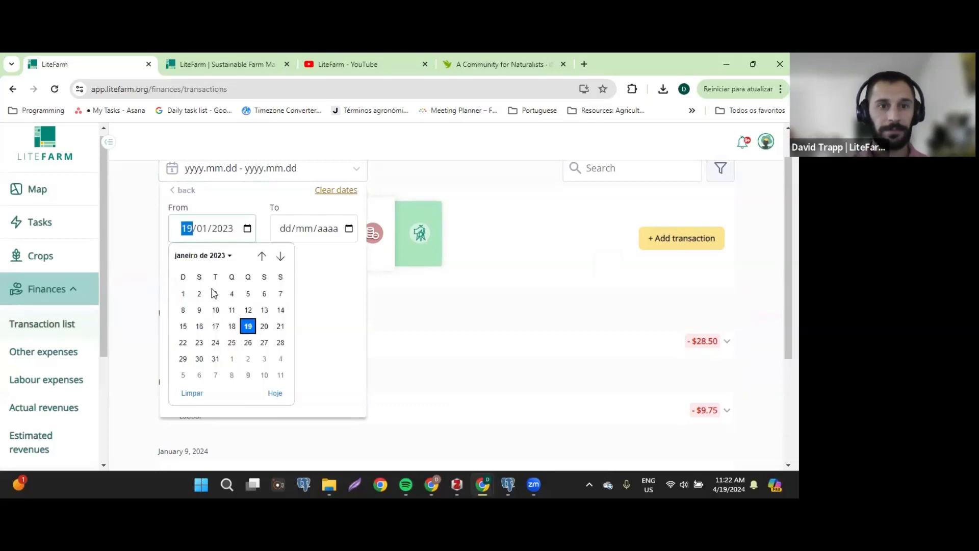
click(183, 294)
click(348, 229)
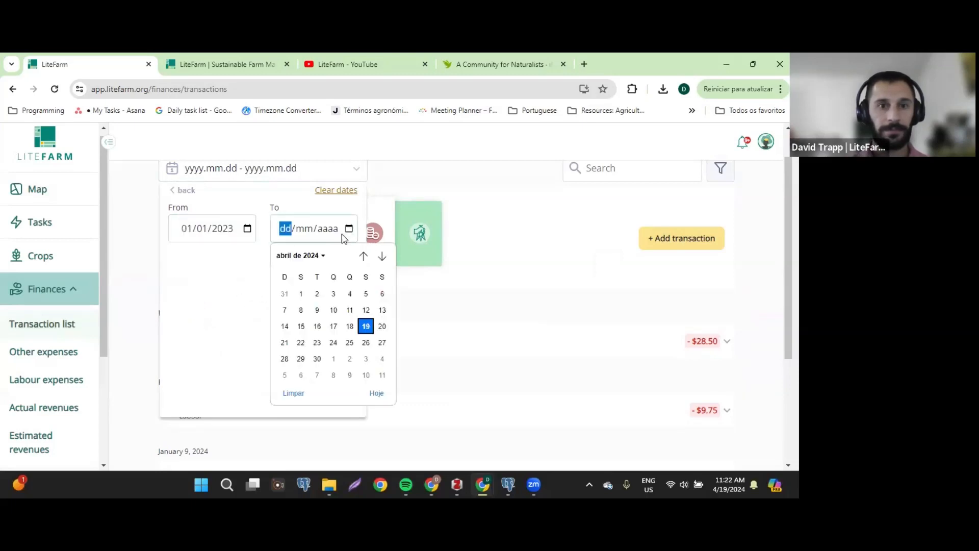
click(366, 342)
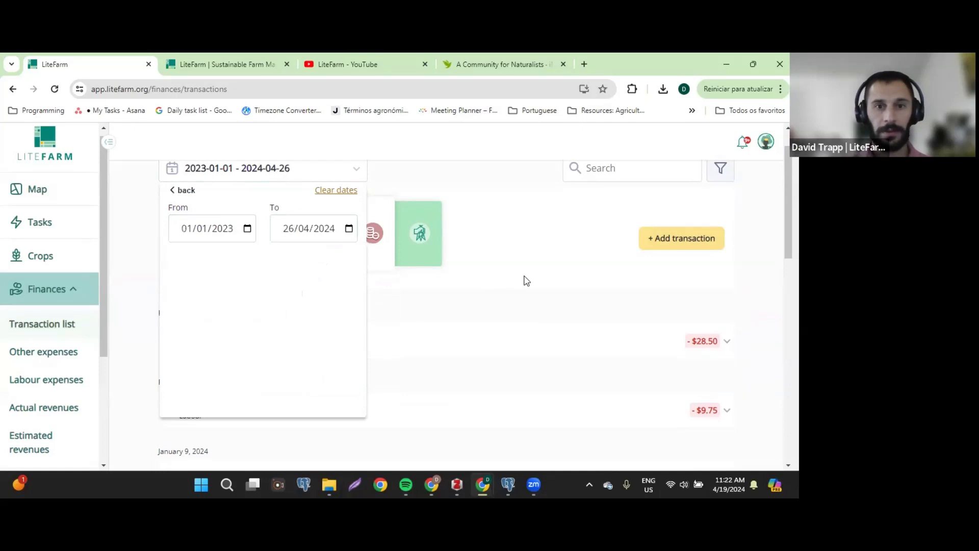
Step: Review the filtered transactions and the overview of total revenue, total expenses and profit or loss, and collapse the finance submenu
scroll(525, 281, down, 10)
scroll(526, 280, down, 4)
scroll(526, 280, up, 10)
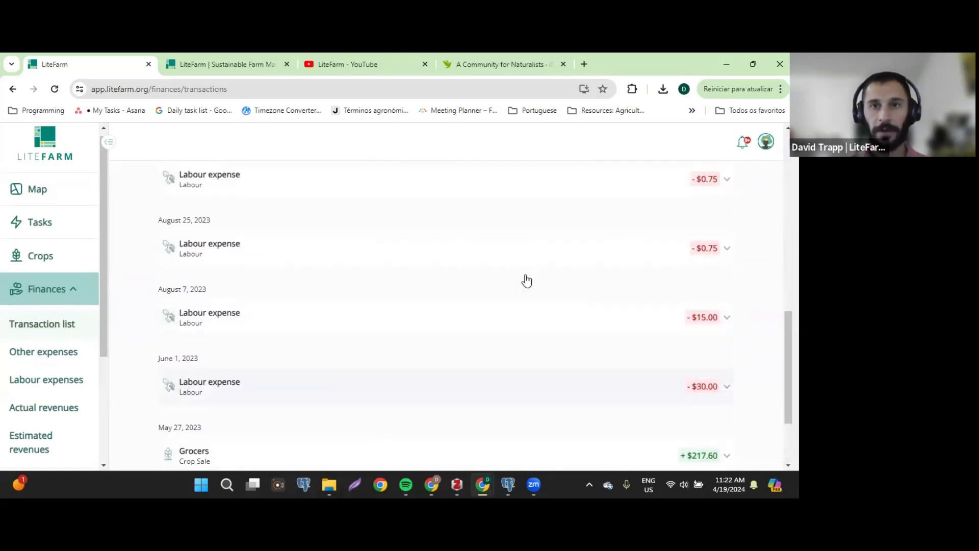
scroll(526, 280, up, 3)
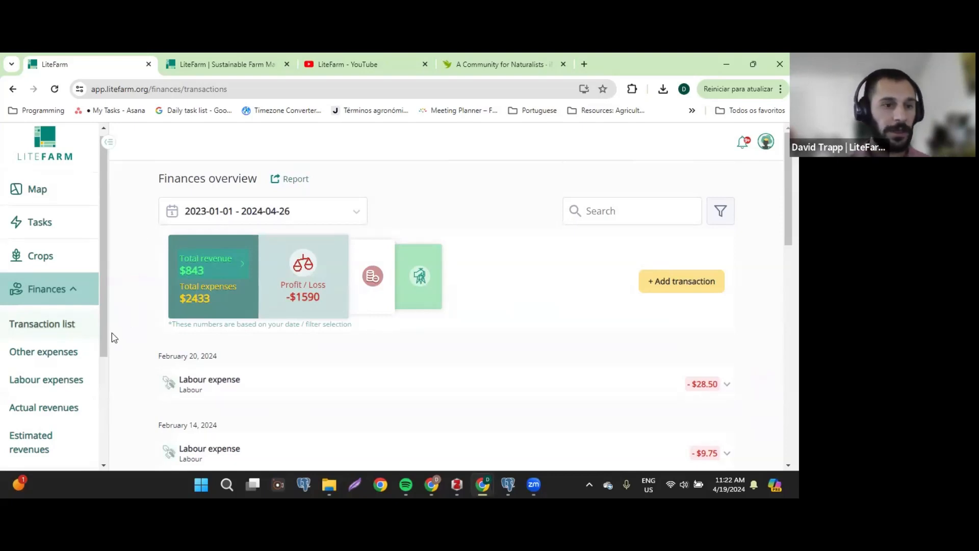
scroll(113, 335, down, 1)
scroll(83, 344, down, 2)
click(73, 175)
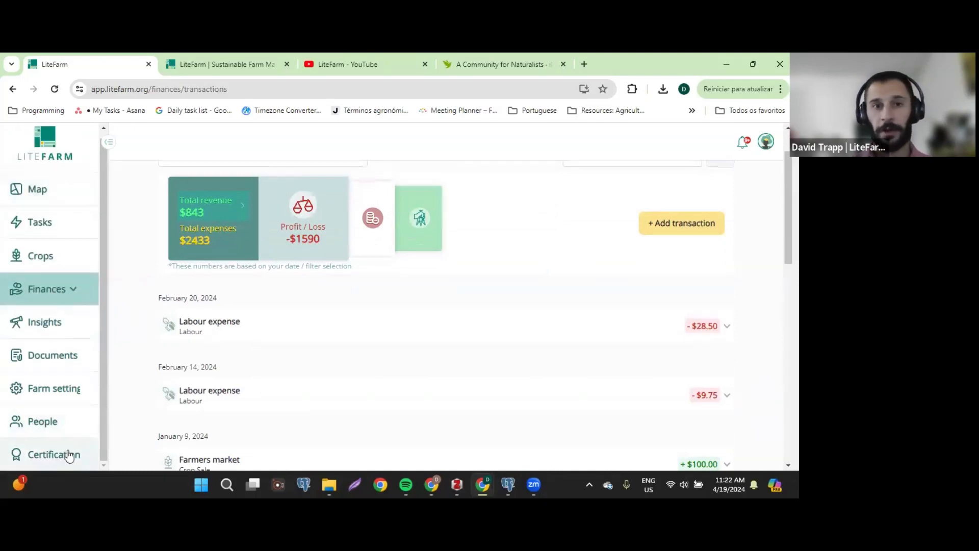
scroll(569, 289, up, 1)
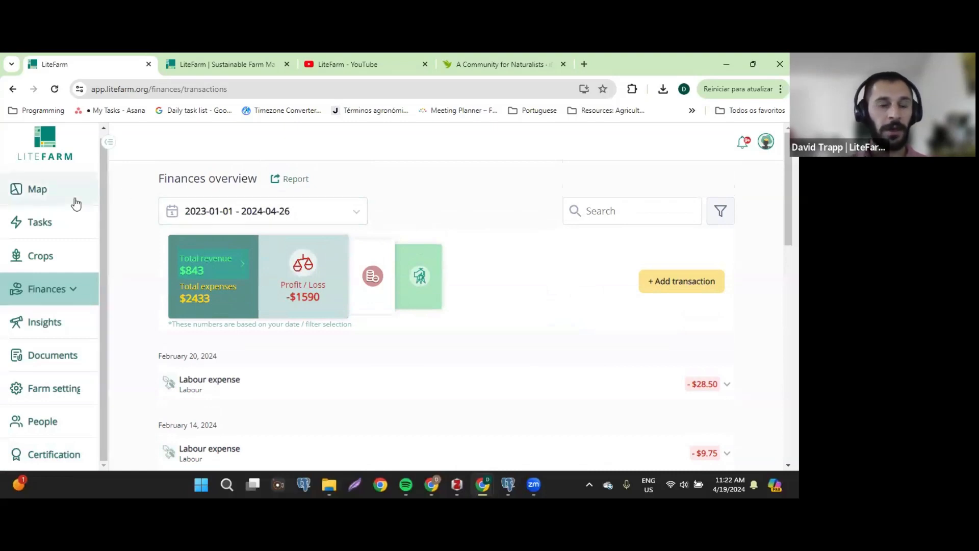
Step: Go through the farm's certification preferences, keeping Yes for pursuing a certification this season and Organic as the certification type
click(68, 454)
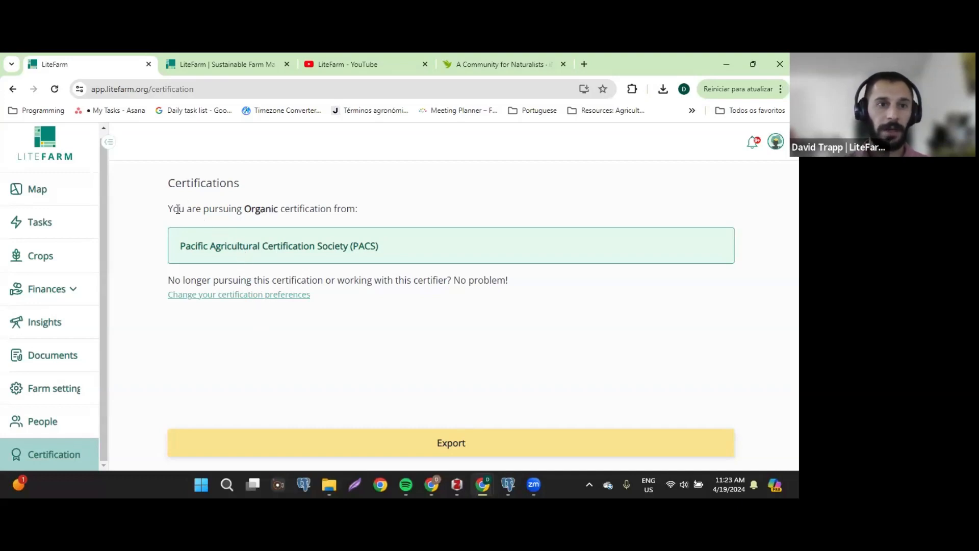
drag(178, 209, 309, 209)
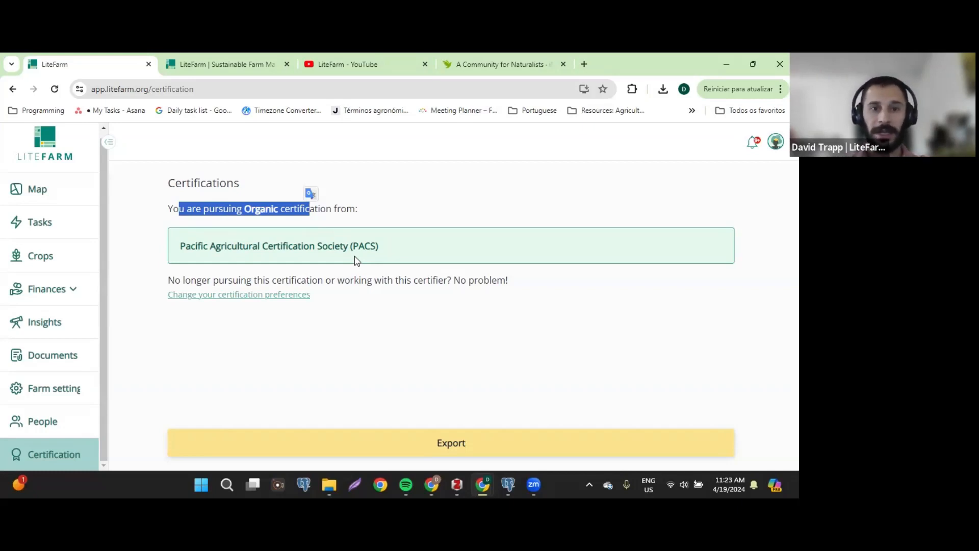
click(288, 295)
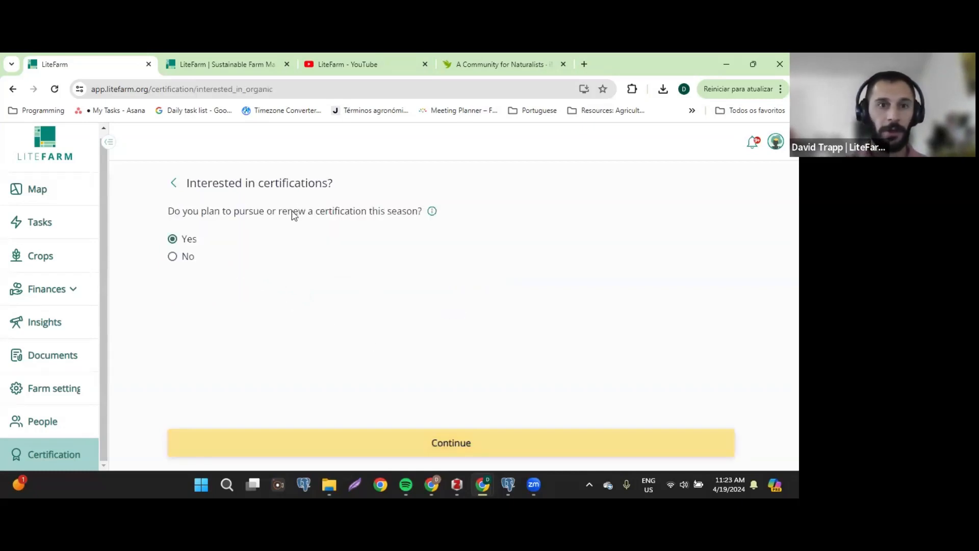
click(462, 446)
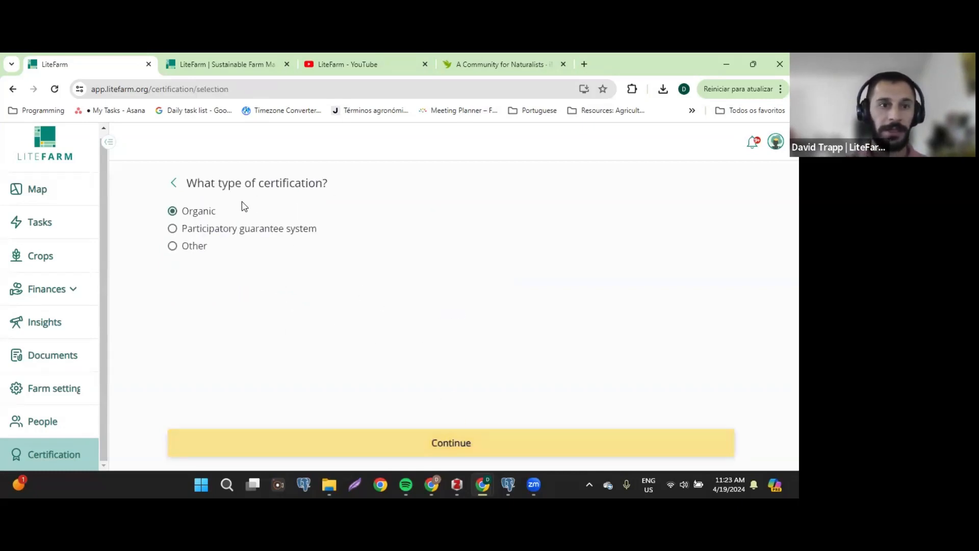
drag(204, 184, 275, 185)
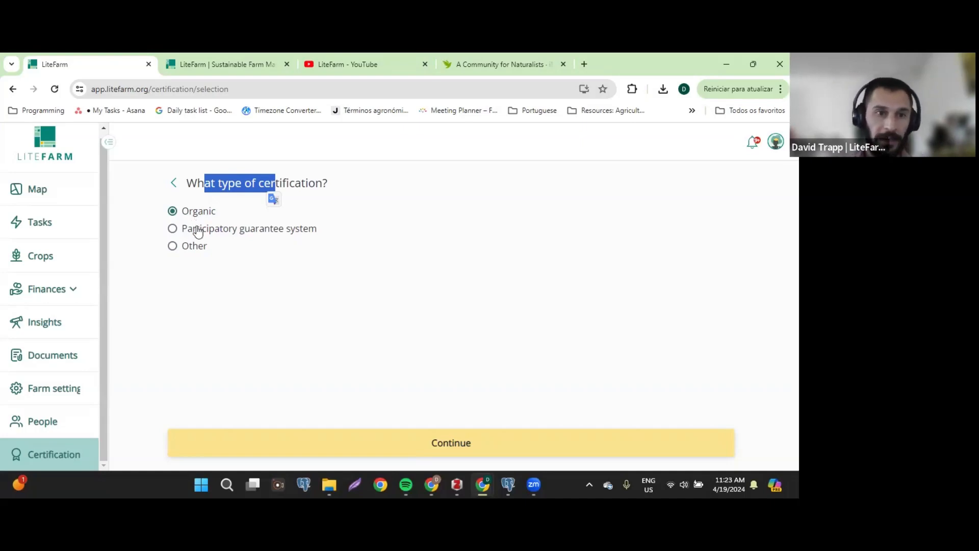
click(439, 443)
Step: Look through the available organic certifiers, keep Pacific Agricultural Certification Society (PACS), and save the certification preferences
scroll(391, 300, down, 5)
scroll(393, 300, down, 1)
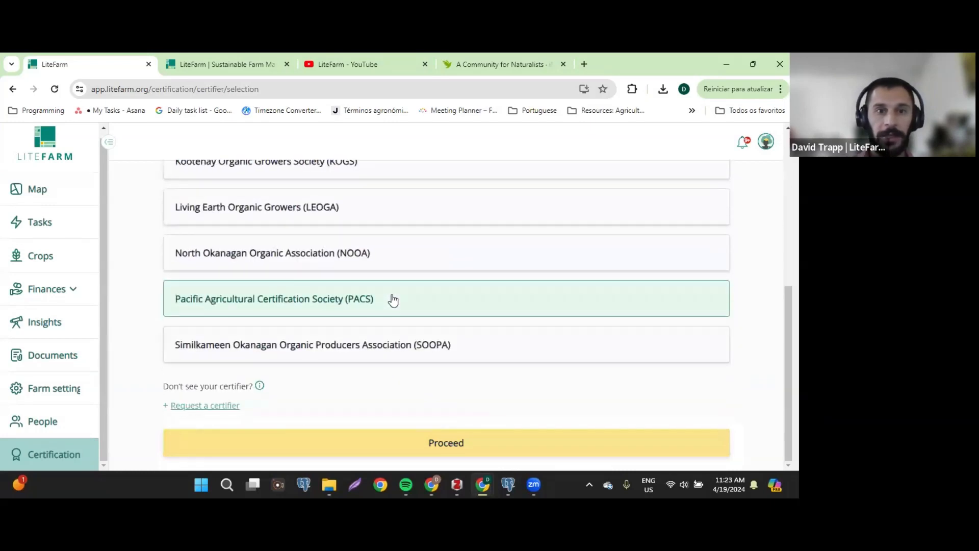
scroll(392, 301, up, 5)
scroll(393, 301, down, 4)
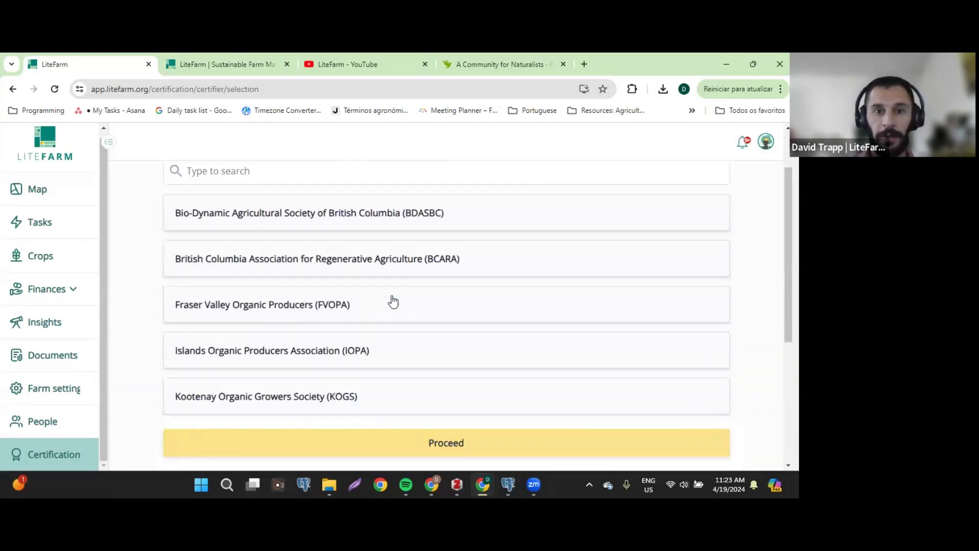
scroll(382, 336, down, 2)
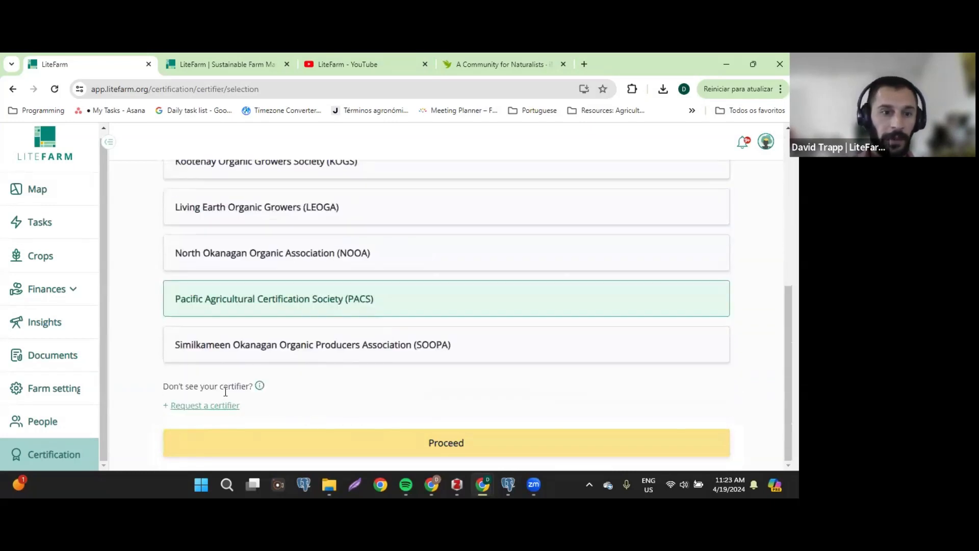
drag(180, 393, 223, 391)
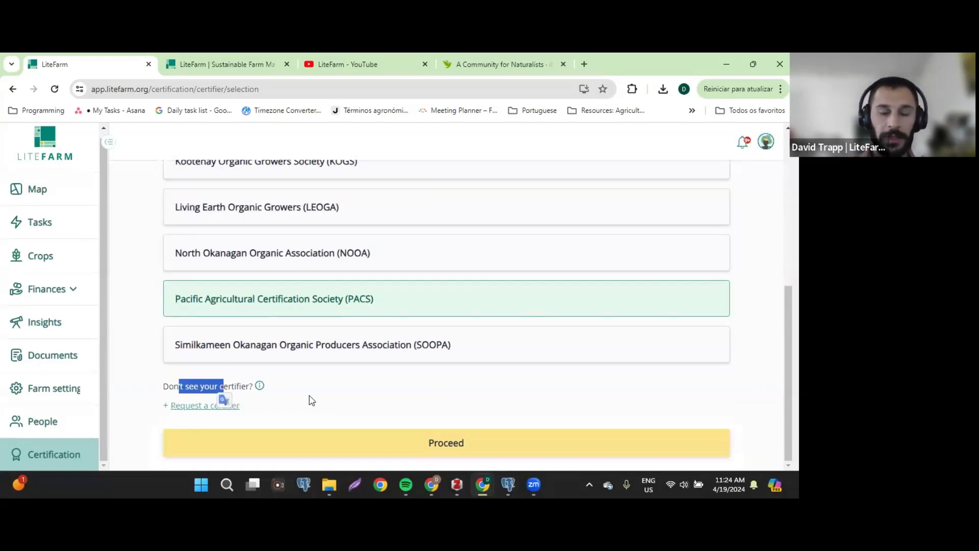
click(434, 443)
scroll(400, 334, down, 5)
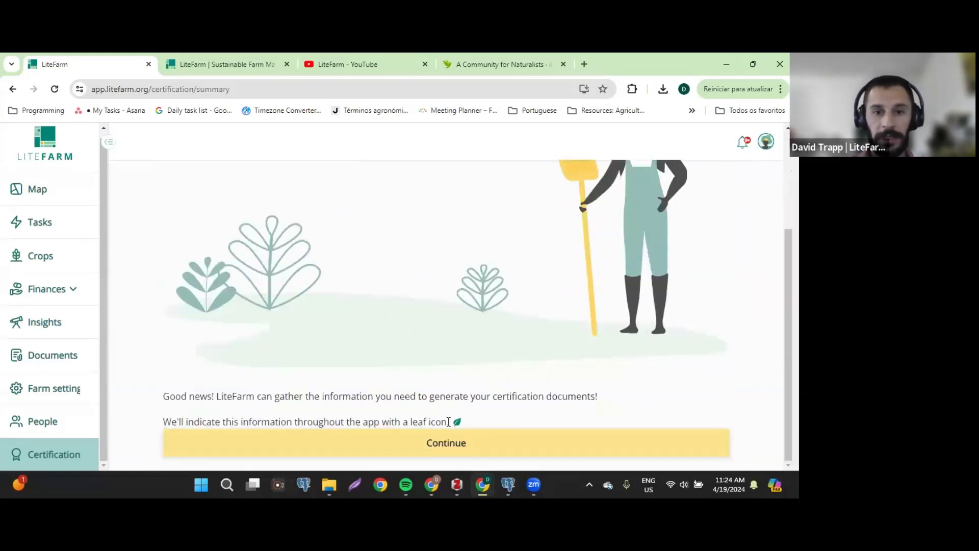
click(455, 448)
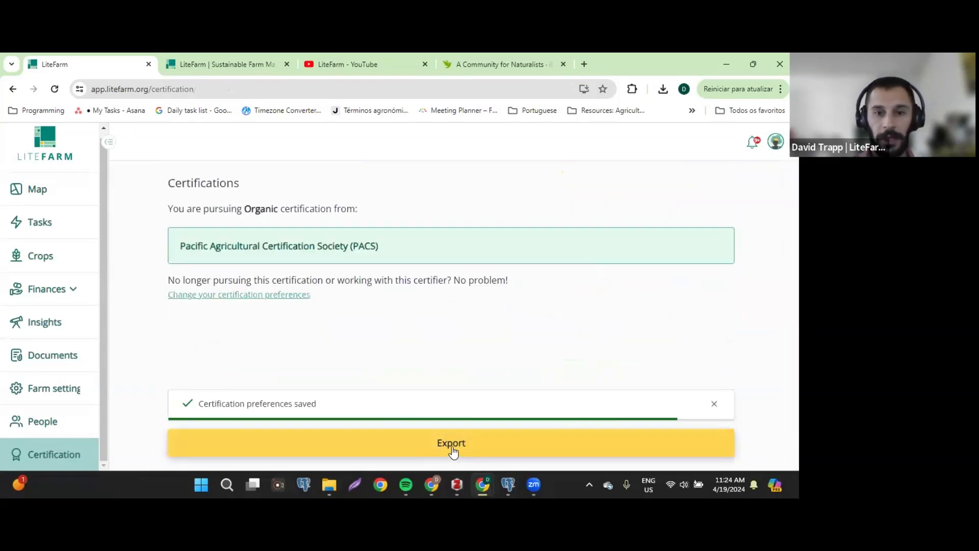
Step: Start exporting the certification documents and set the reporting period's start date to 01/01/2023
click(451, 454)
click(431, 264)
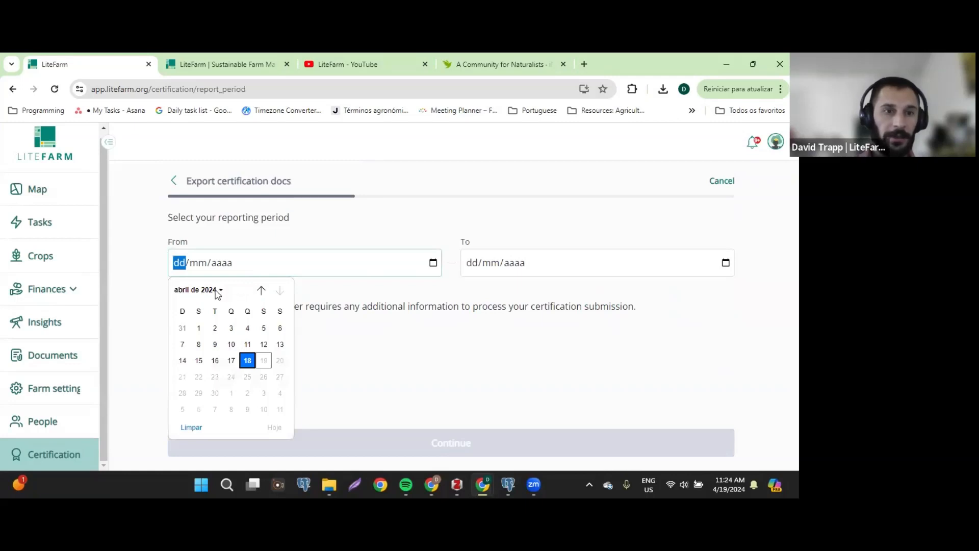
click(217, 292)
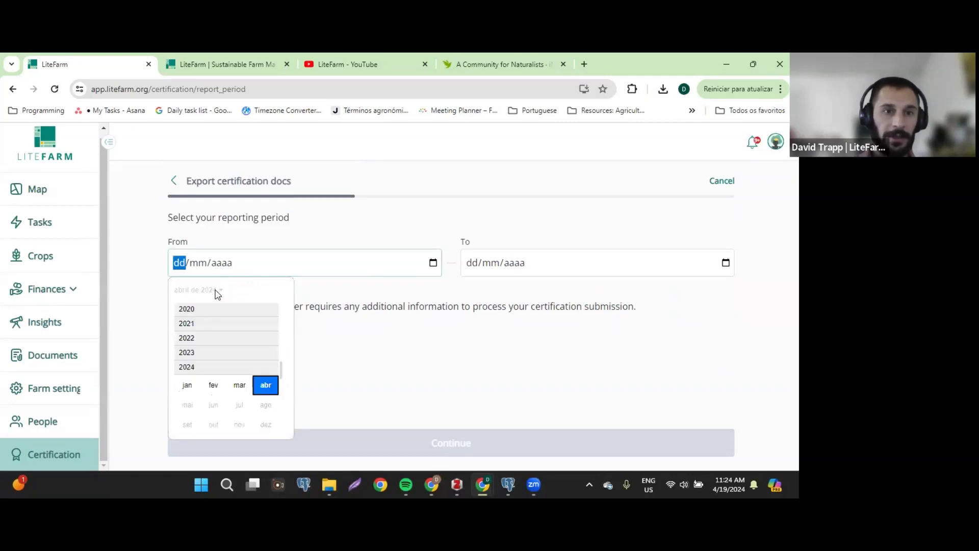
click(189, 352)
click(187, 370)
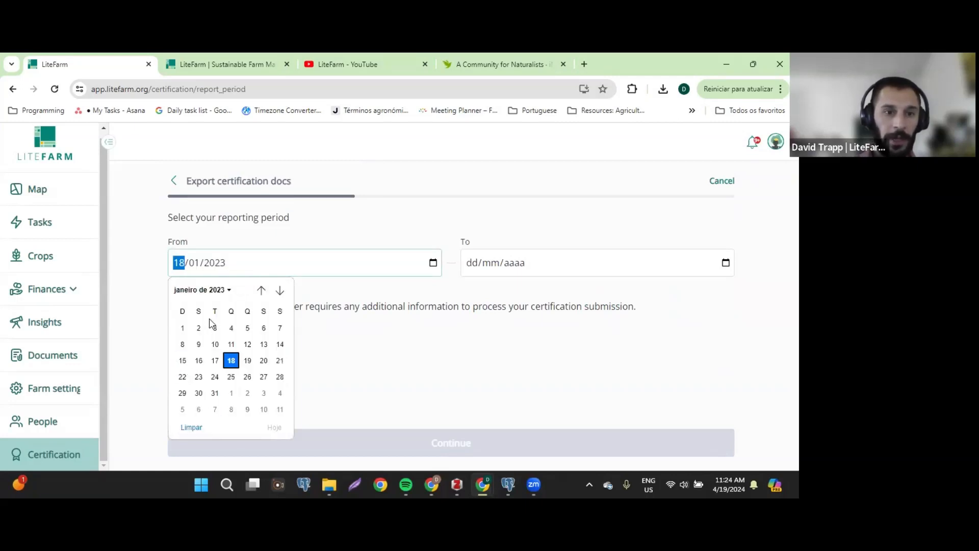
click(184, 329)
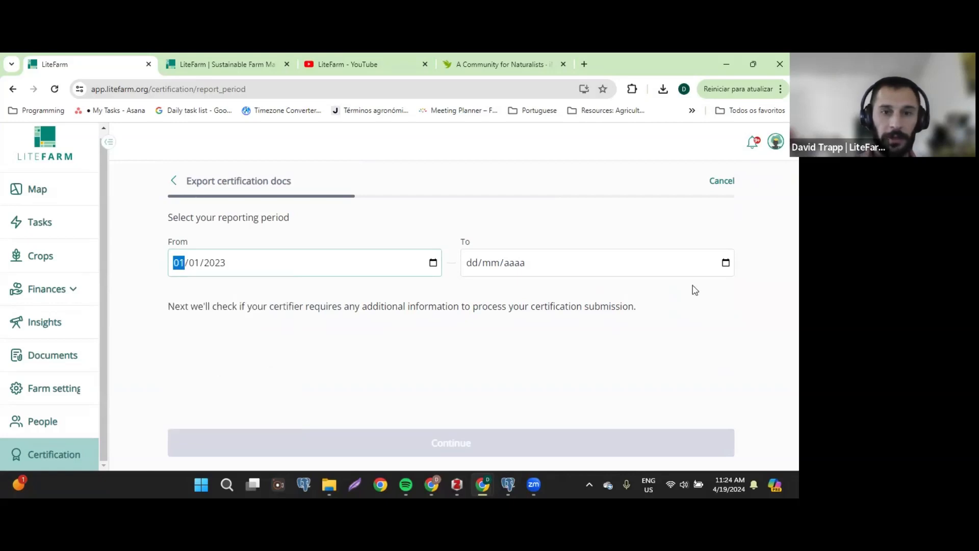
Step: Set the reporting period's end date to 31/05/2024, continue to the export confirmation, and read where the certification documents are sent
click(725, 263)
click(572, 291)
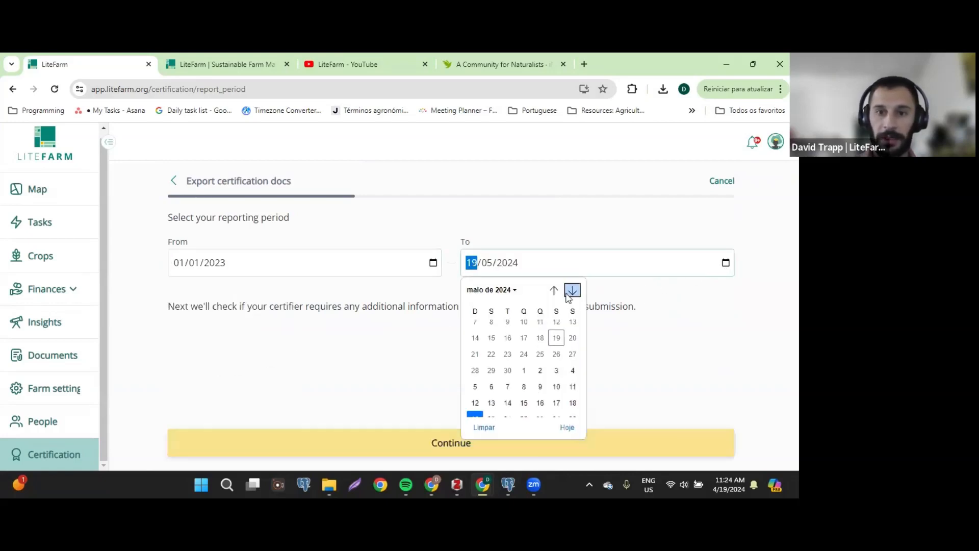
click(556, 394)
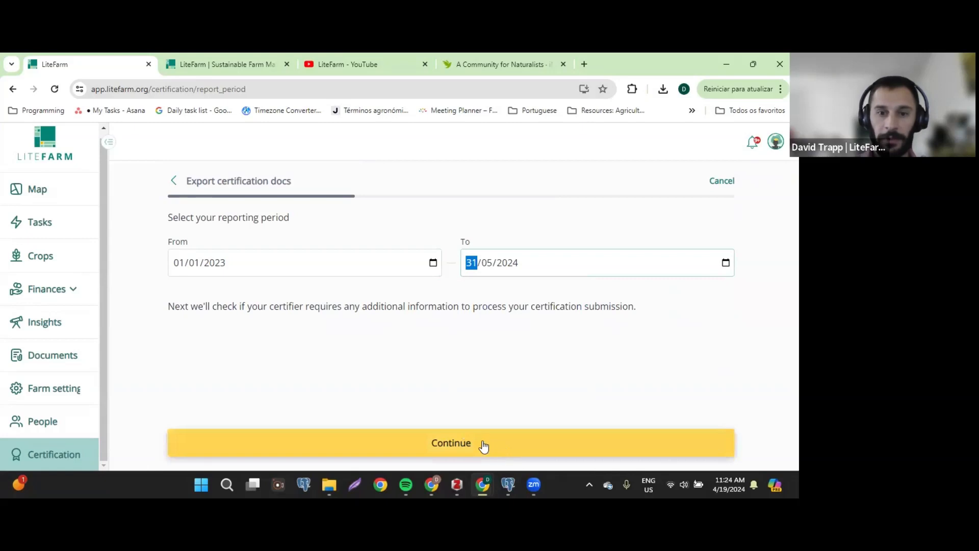
click(482, 445)
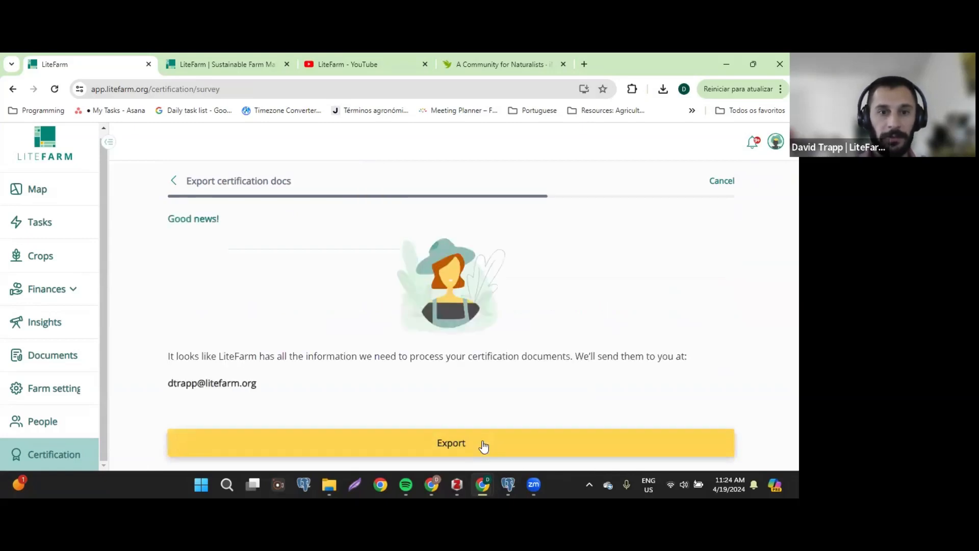
drag(184, 356, 652, 355)
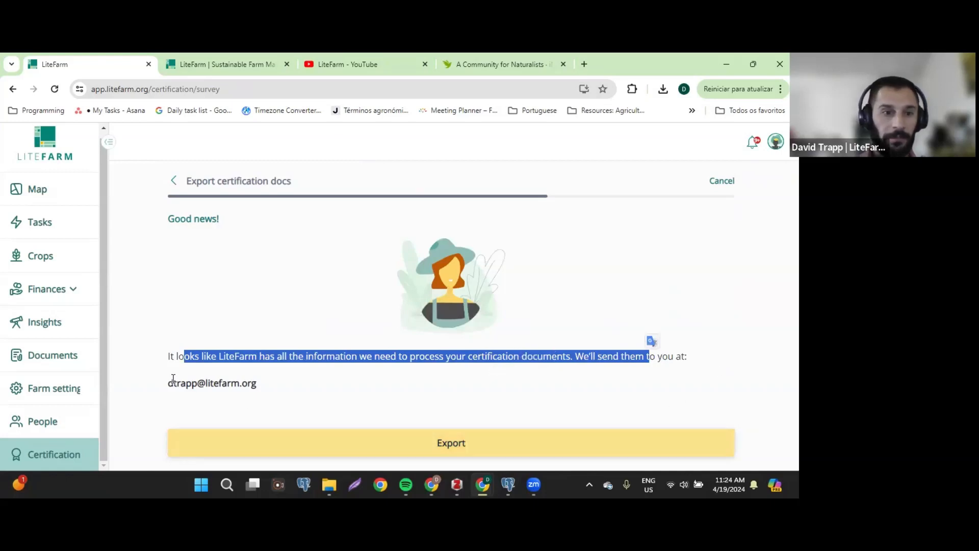
Step: Export the certification documents to the listed e-mail address and dismiss the export notice
drag(170, 380, 257, 383)
click(489, 445)
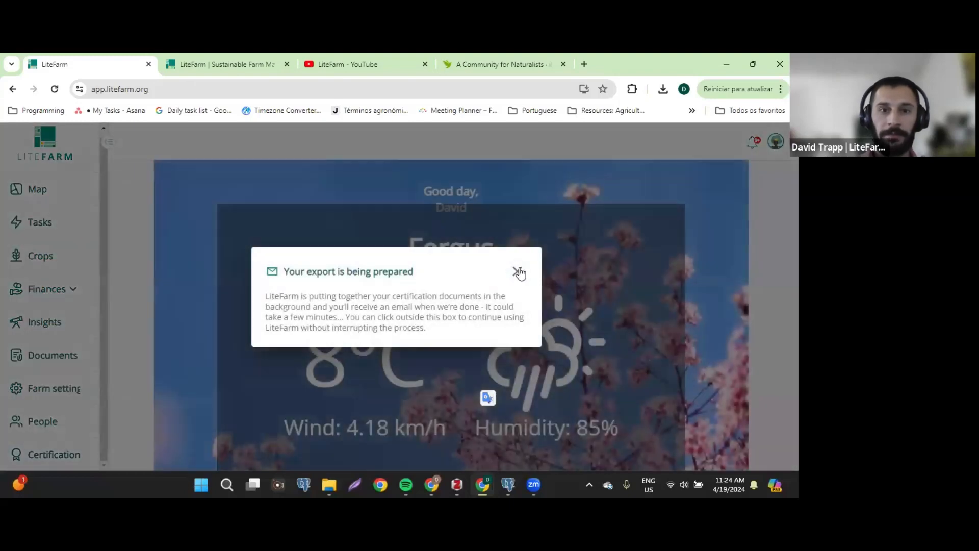
click(518, 272)
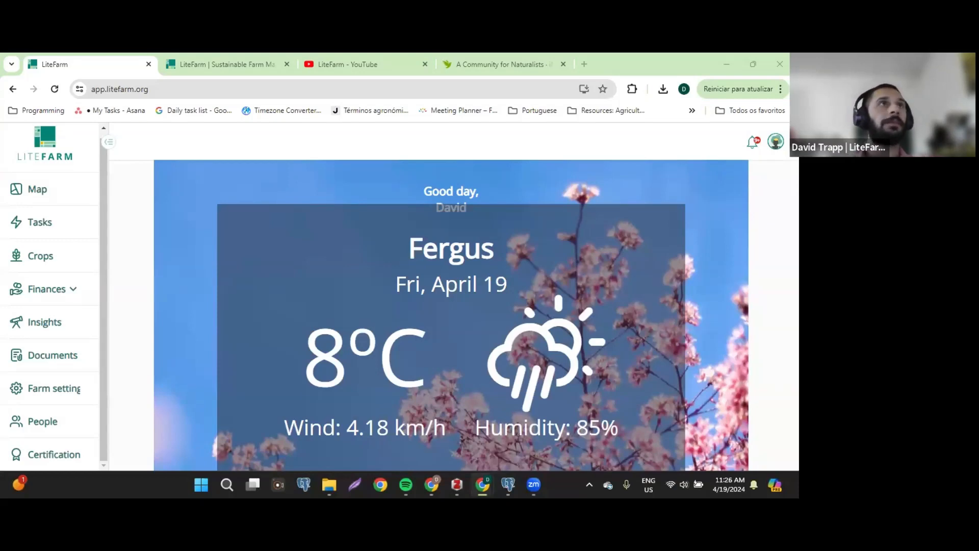
Step: Switch to the Gmail window and read LiteFarm's e-mail about the certification documents export
click(412, 137)
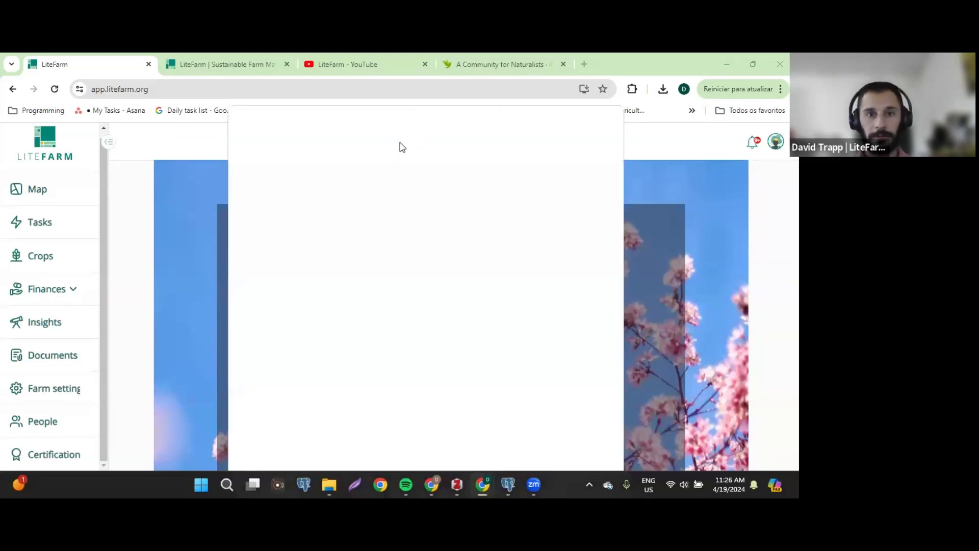
click(572, 142)
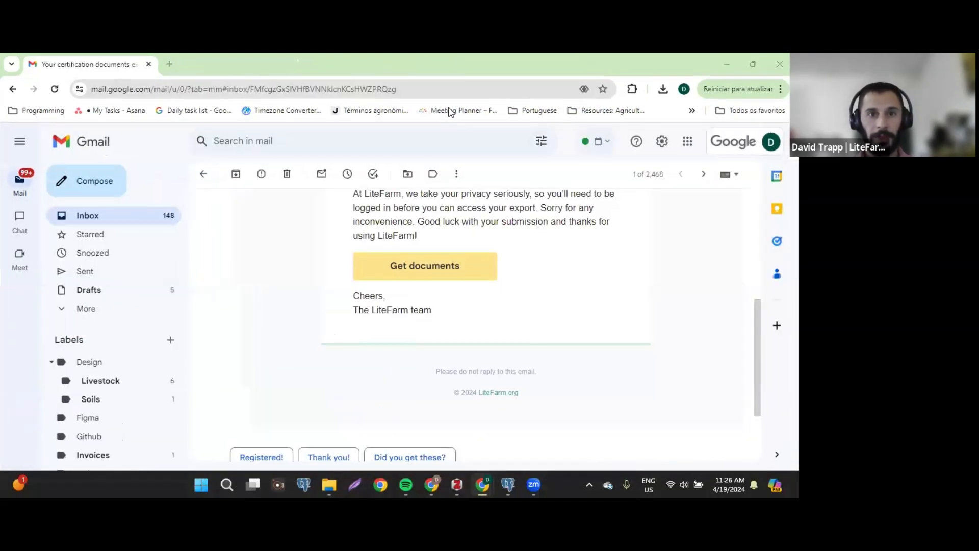
scroll(424, 254, up, 5)
scroll(423, 254, down, 2)
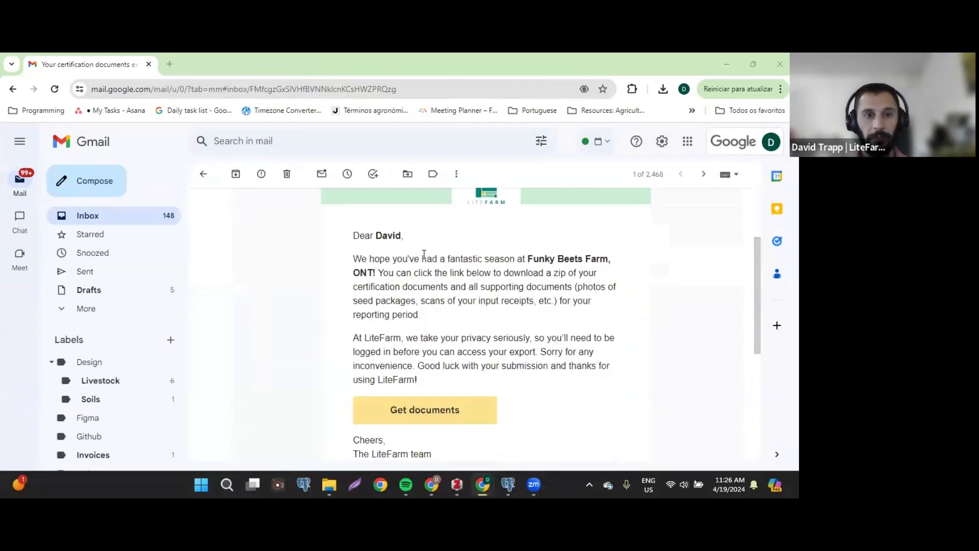
scroll(436, 266, down, 2)
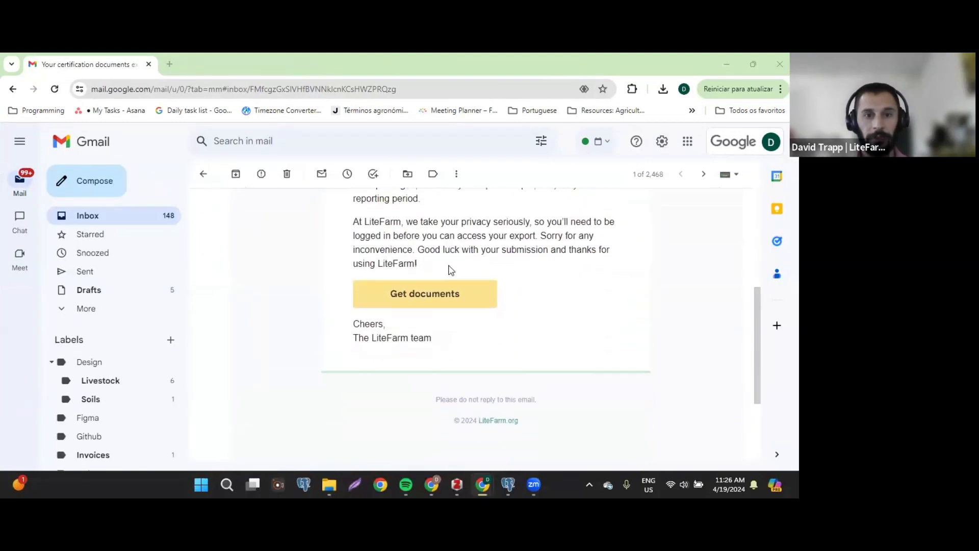
Step: Get the documents from the e-mail and save them in the EN folder as "Funky Beets Farm, ONT Organic certification 2023-01-01 - 2024-05-31.zip"
click(436, 300)
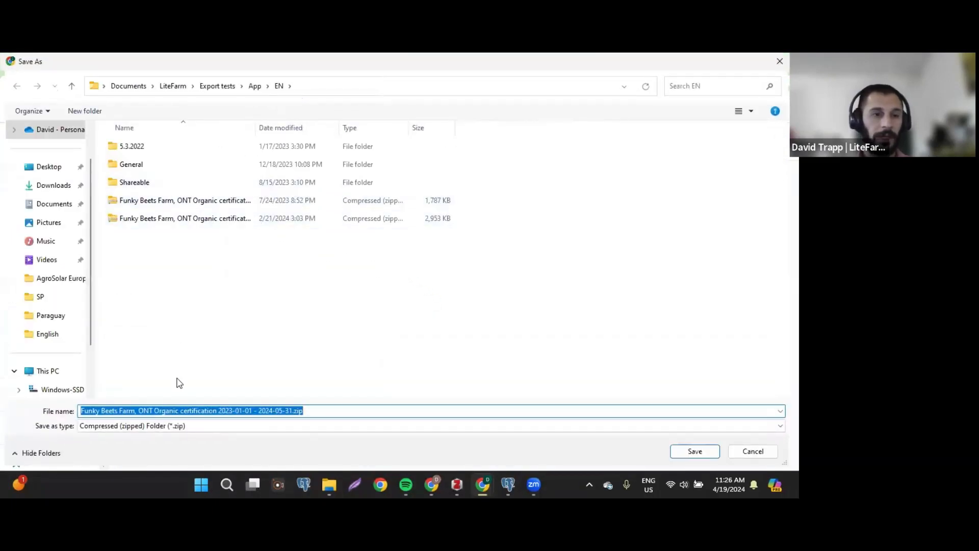
double_click(137, 412)
click(322, 408)
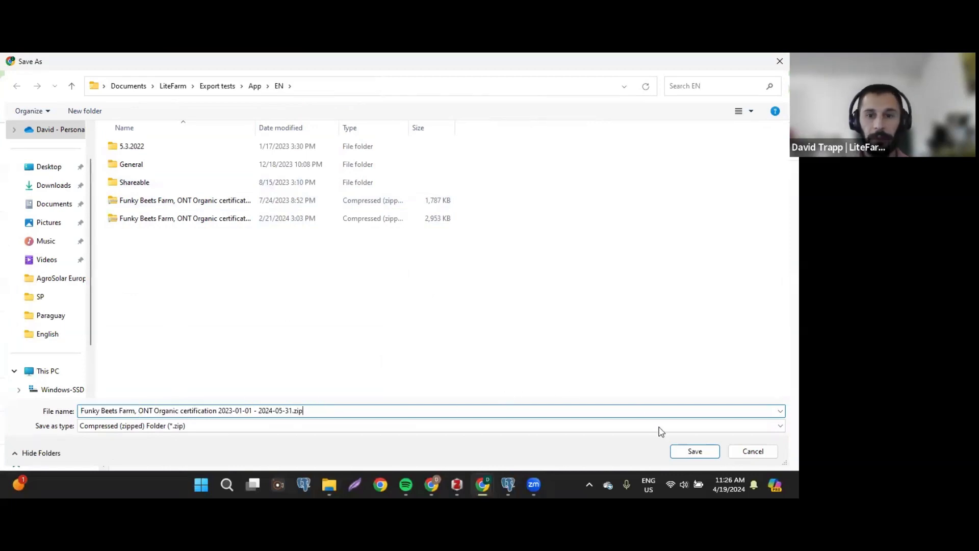
click(693, 452)
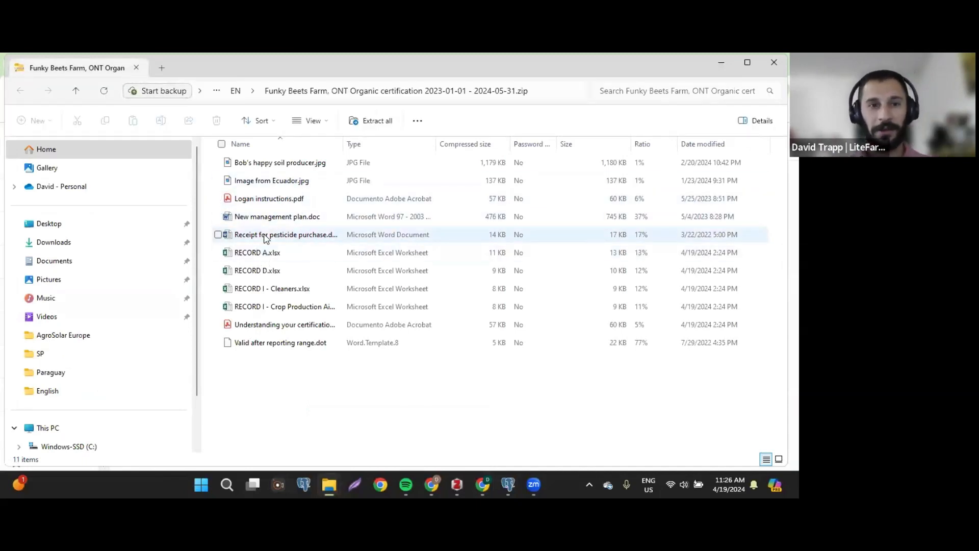
Step: Point out the RECORD A, RECORD D and RECORD I spreadsheets and the certification guide PDF in the exported archive
click(262, 255)
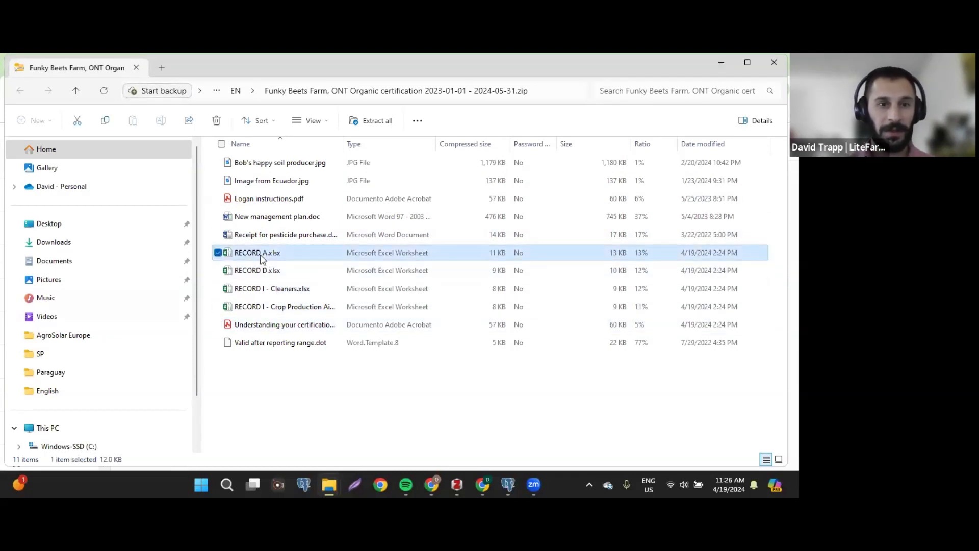
shift+click(282, 308)
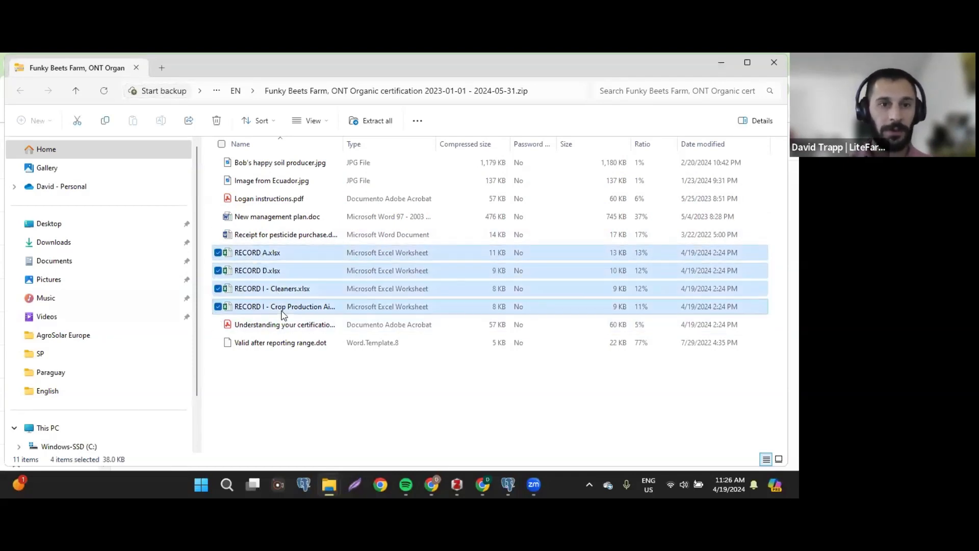
shift+click(261, 326)
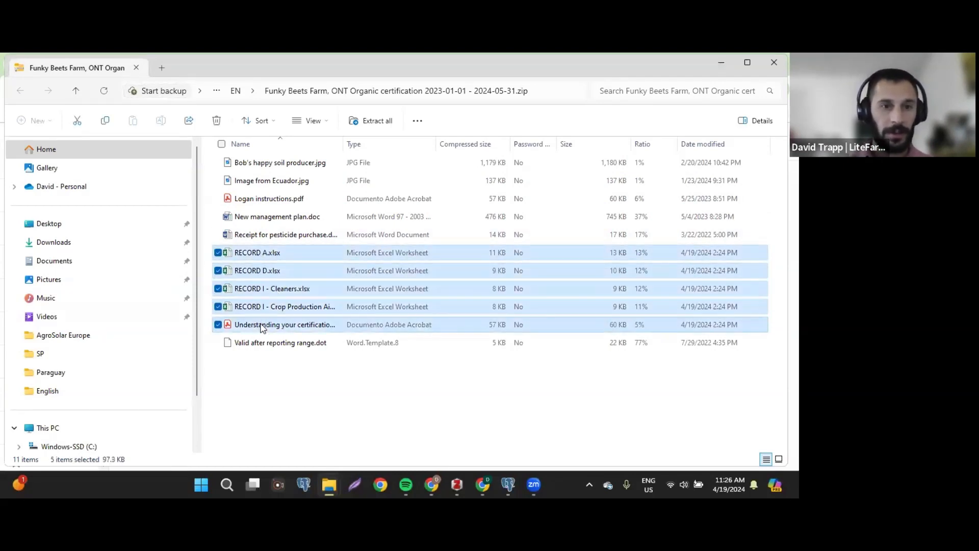
click(257, 258)
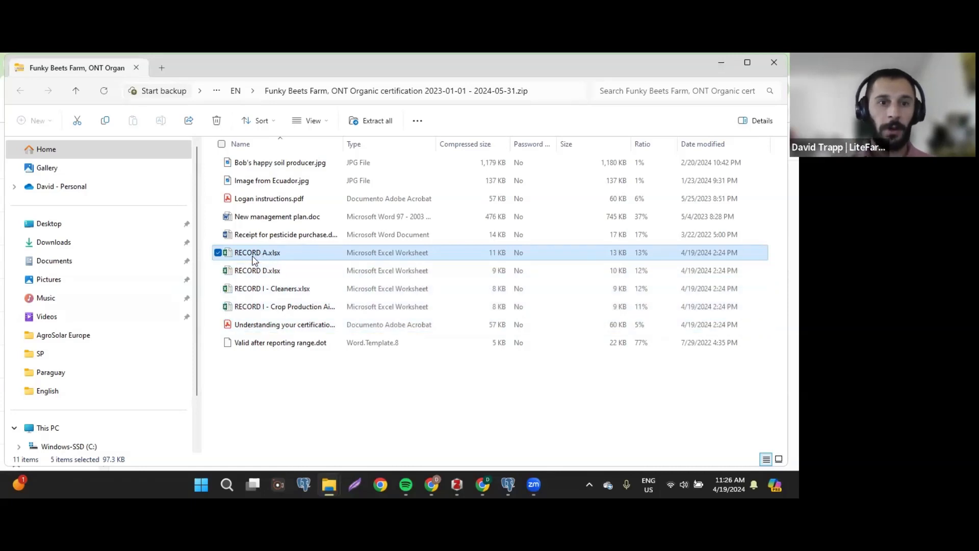
Step: Open the "Understanding your certification" PDF from the archive and place it side by side with the file list
click(261, 329)
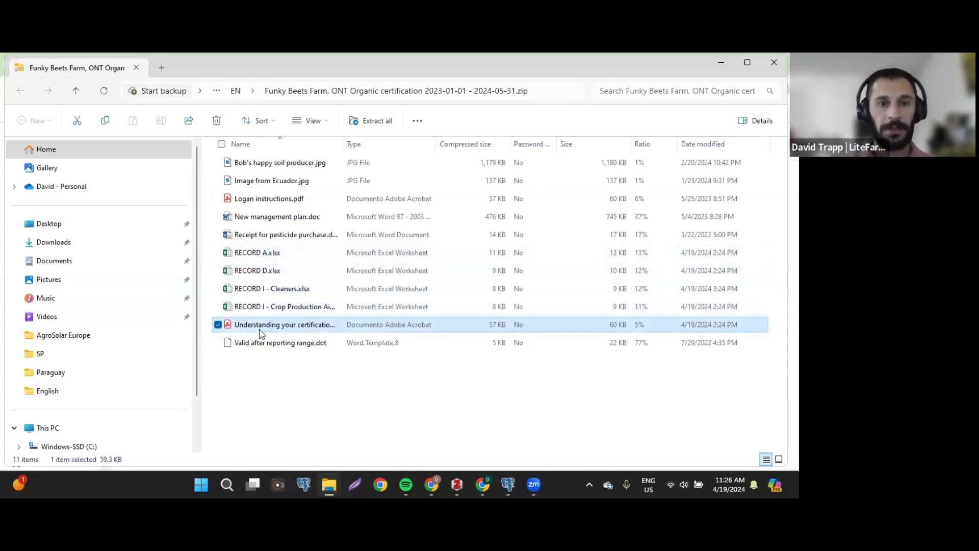
double_click(260, 330)
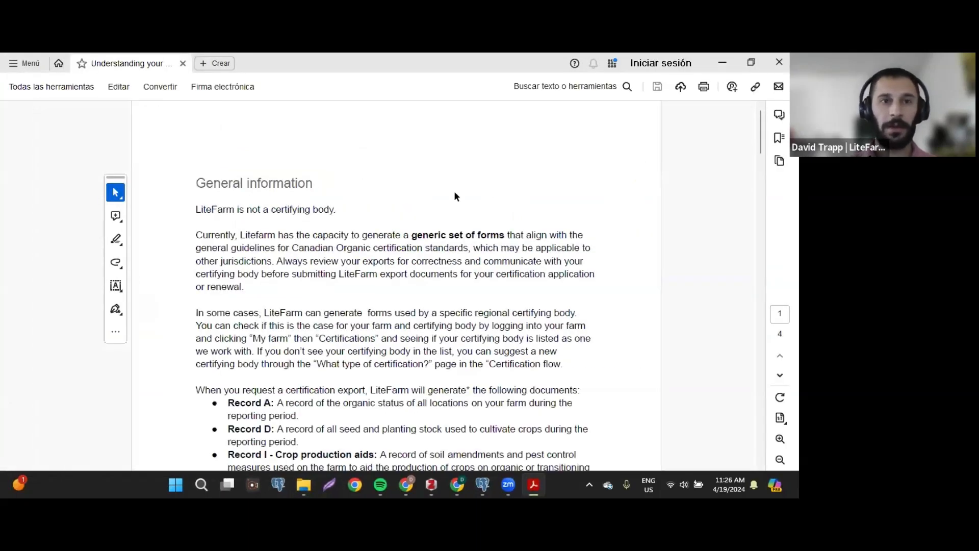
double_click(359, 72)
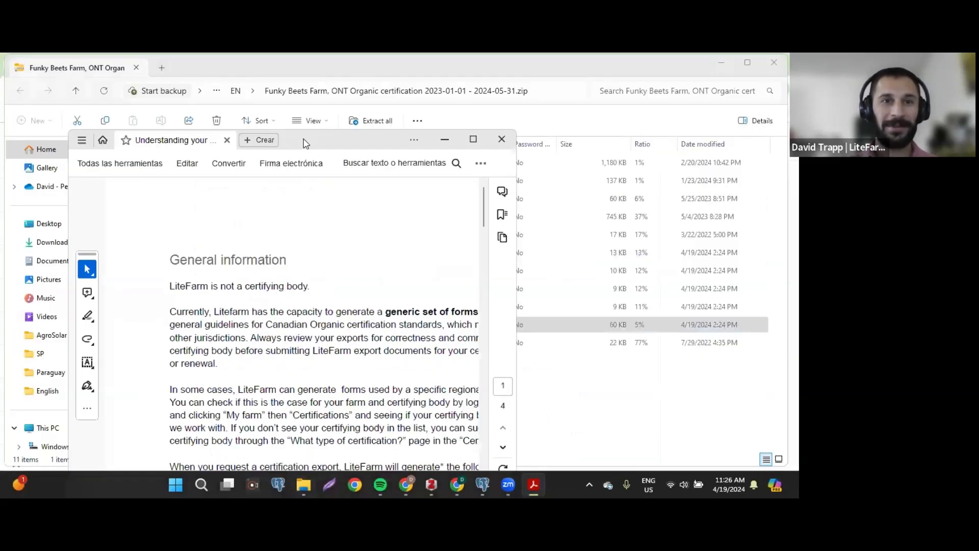
drag(363, 125, 282, 92)
click(550, 283)
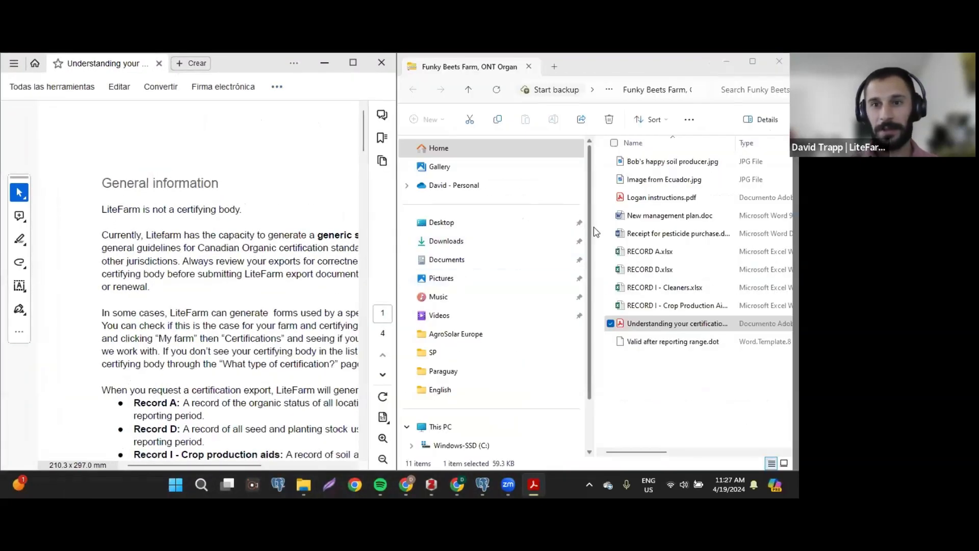
Step: Widen the PDF's half of the screen and narrow the folder navigation so the guide's text and the file names are readable
drag(593, 231, 509, 227)
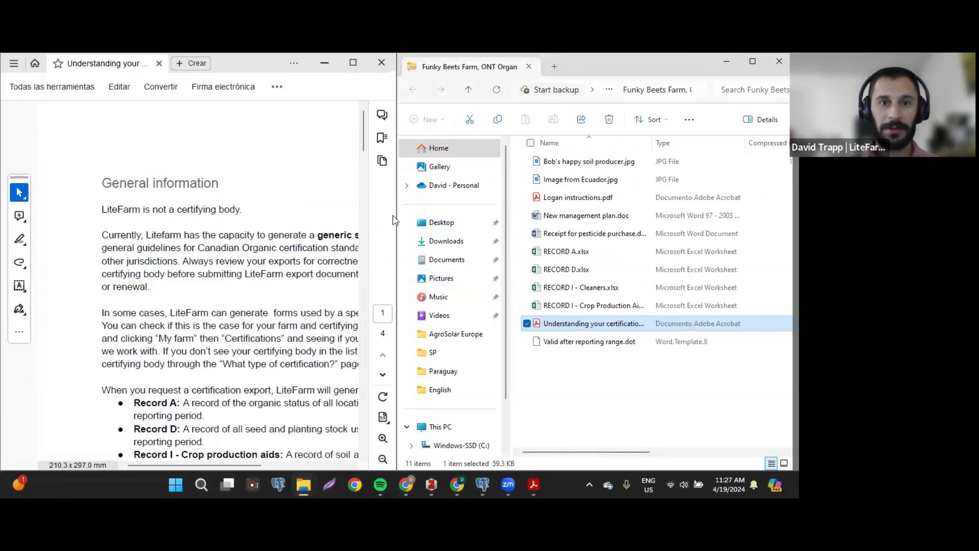
drag(397, 219, 397, 256)
scroll(306, 262, down, 2)
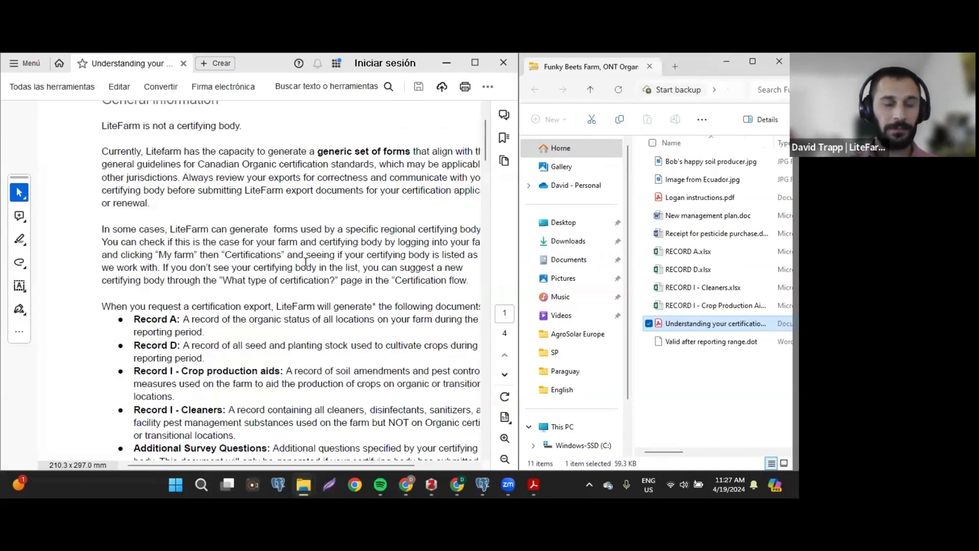
scroll(306, 262, down, 3)
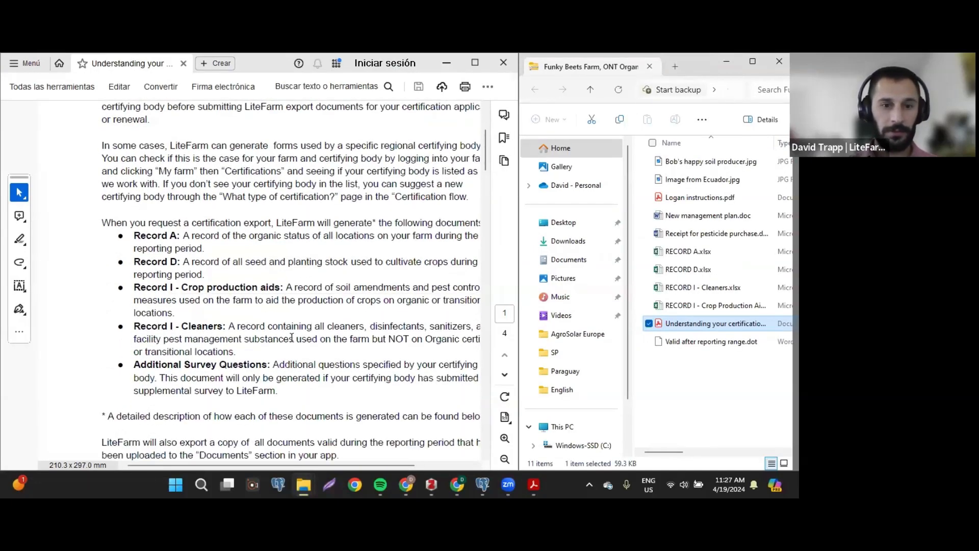
drag(284, 465, 323, 467)
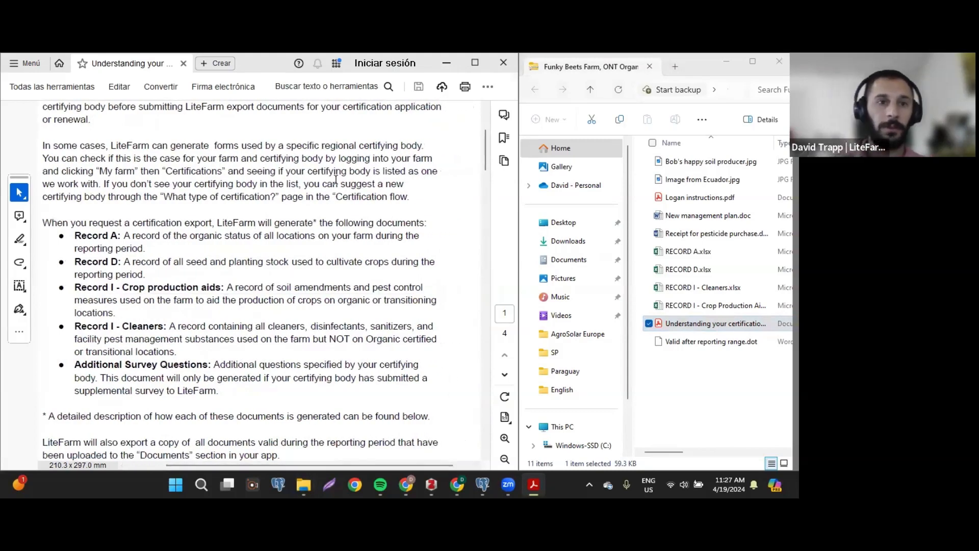
drag(630, 224, 564, 274)
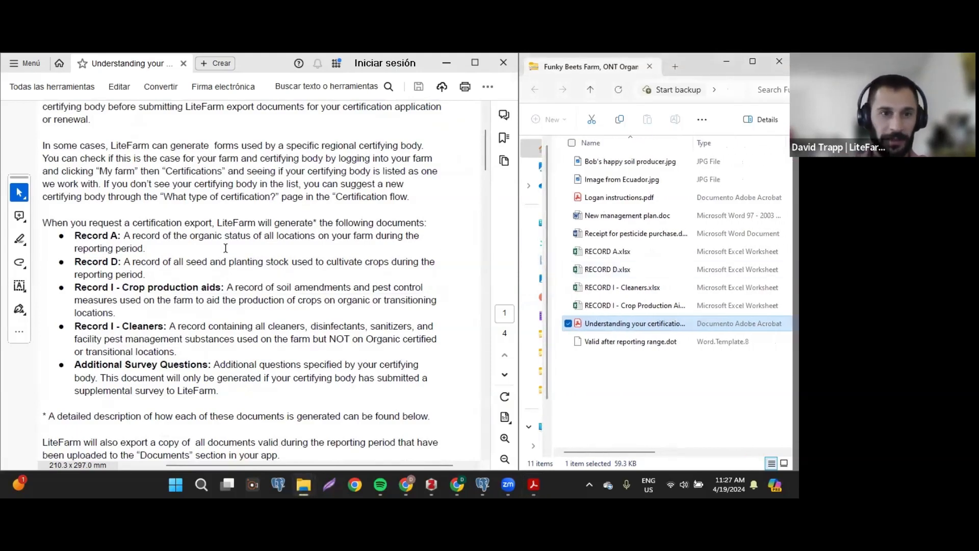
Step: Read the guide's General information, highlighting the note on certifying bodies, the Record A, D and I descriptions and Additional Survey Questions
scroll(208, 179, up, 3)
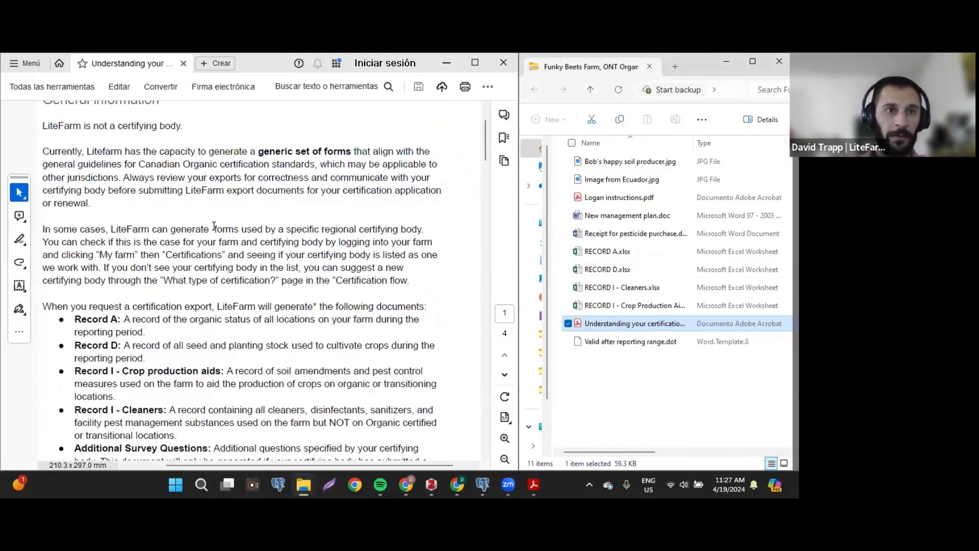
drag(42, 182, 183, 182)
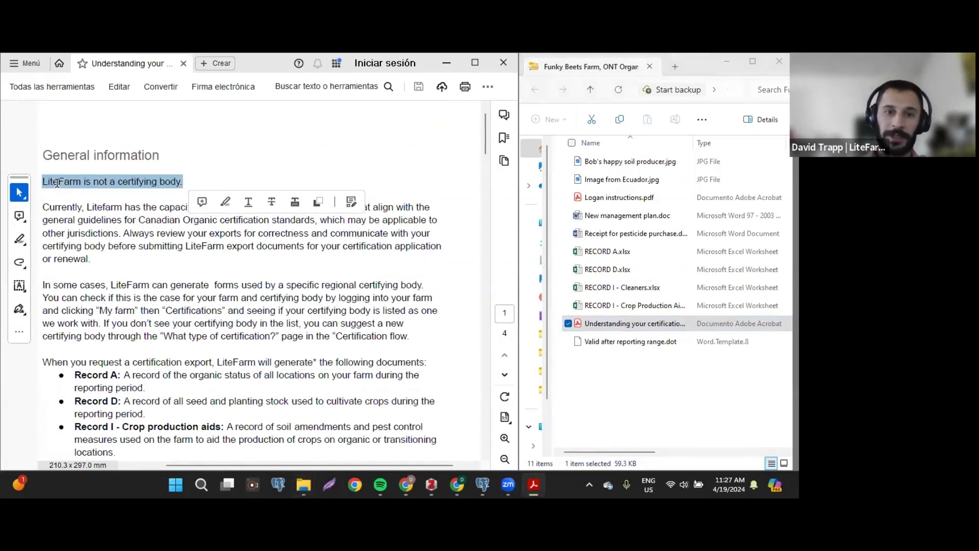
scroll(224, 267, down, 3)
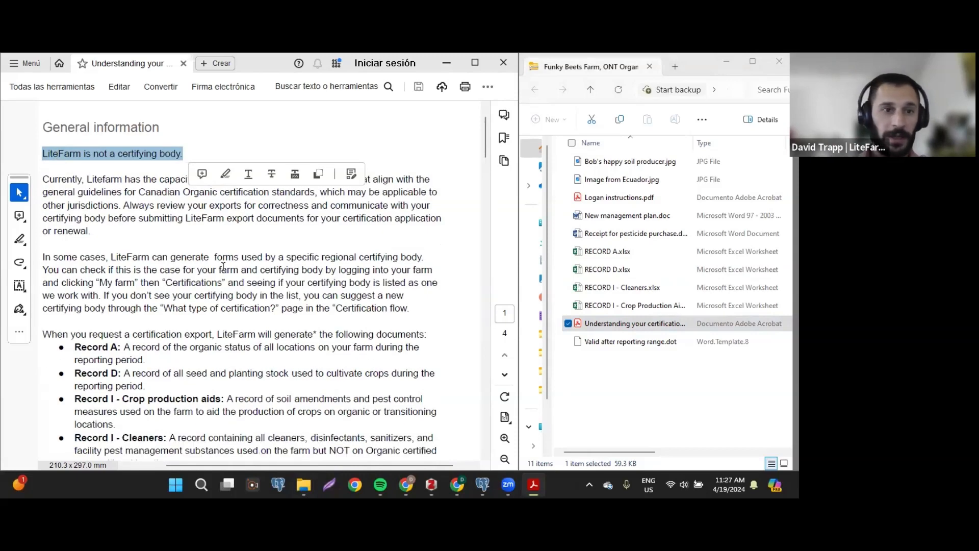
scroll(143, 280, down, 1)
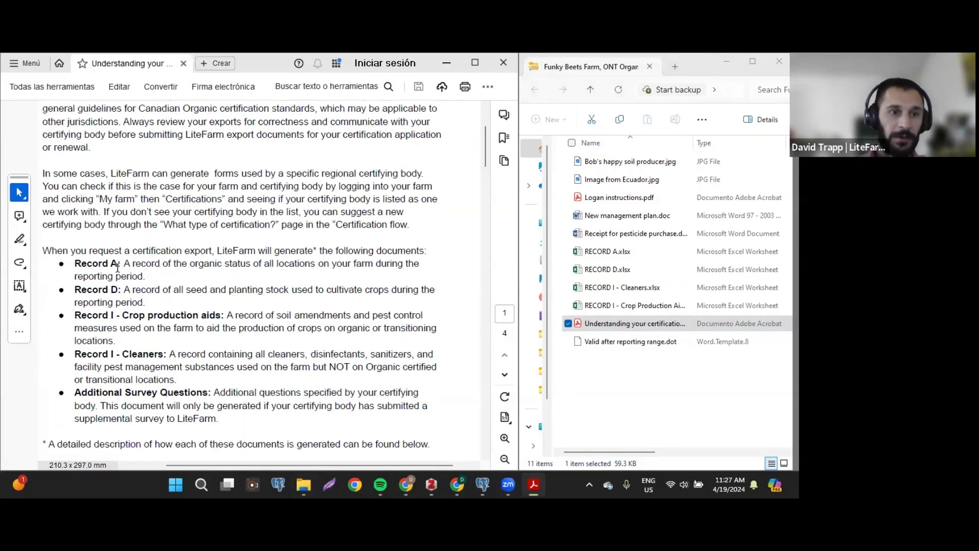
drag(73, 263, 166, 358)
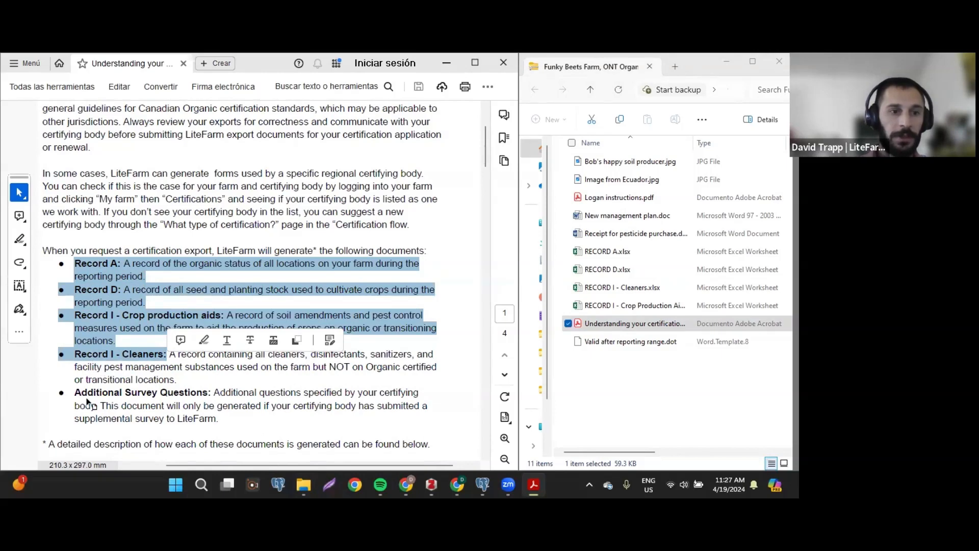
drag(74, 393, 199, 397)
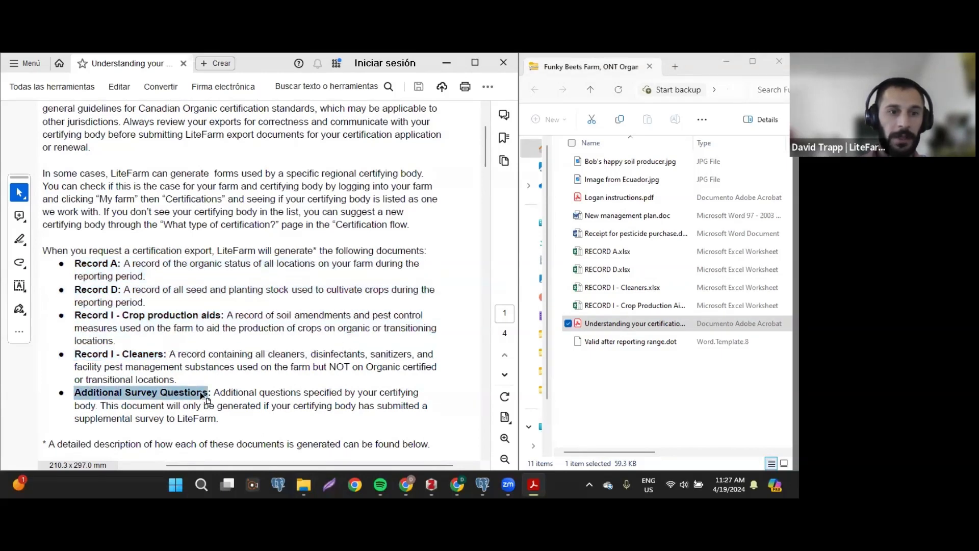
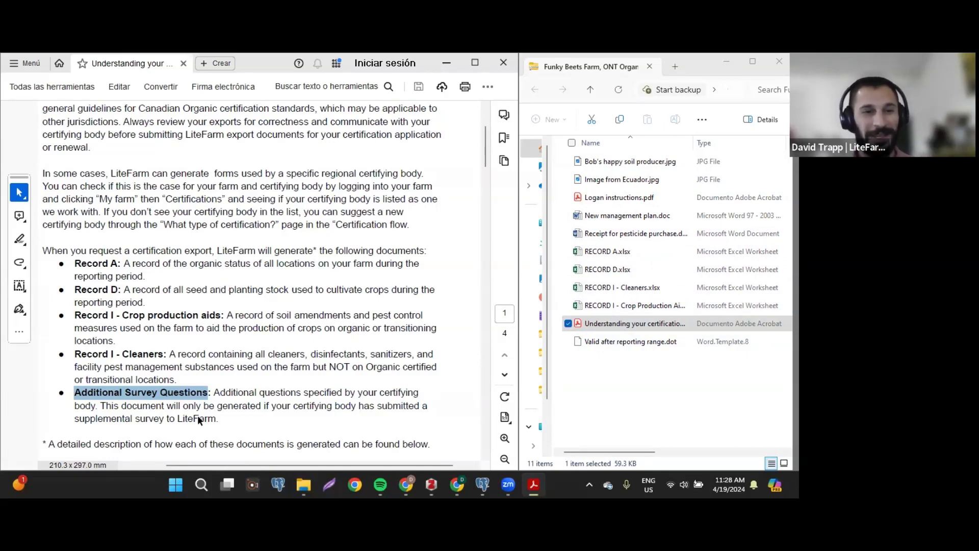
click(107, 312)
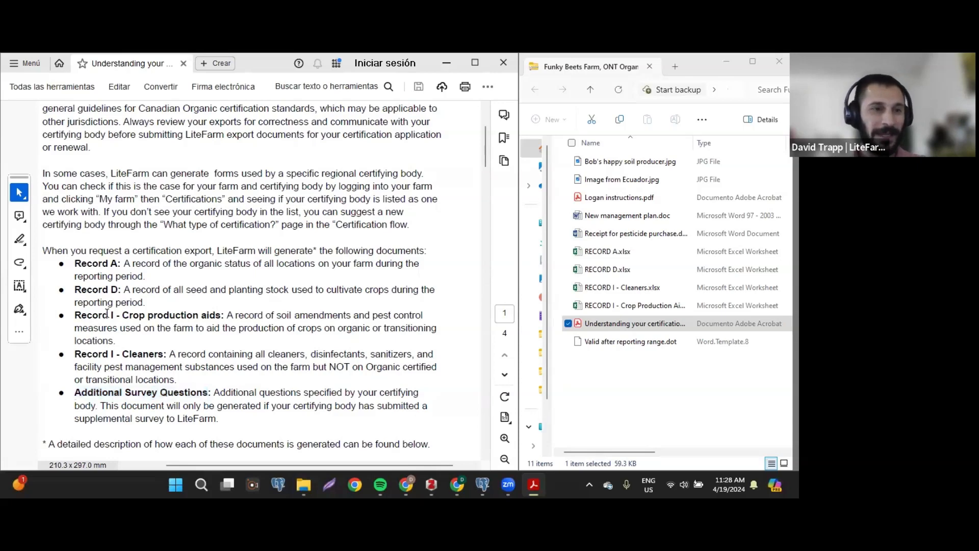
drag(75, 272, 120, 264)
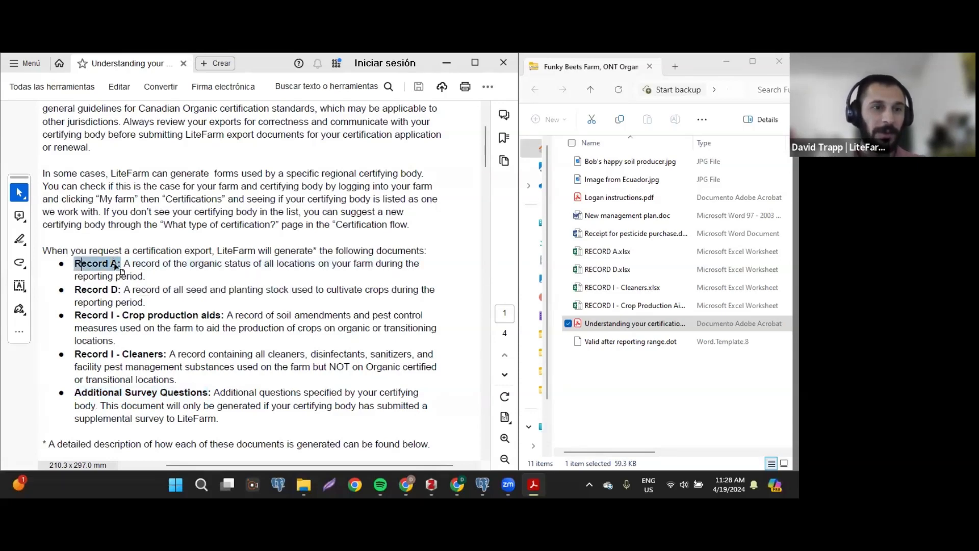
Step: Open RECORD A.xlsx from the archive, enlarge its window and review the site identification form, including the operation name
click(602, 249)
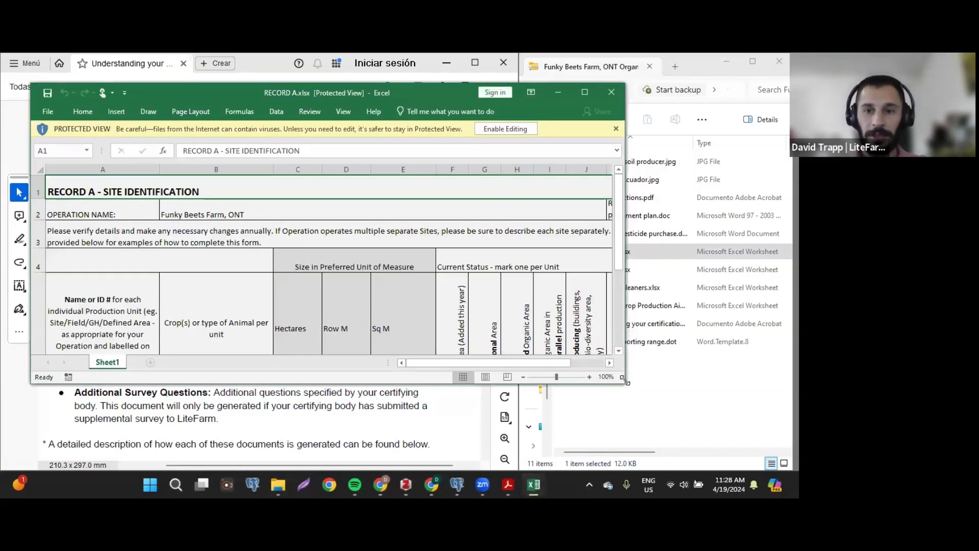
drag(623, 380, 788, 468)
scroll(400, 403, down, 2)
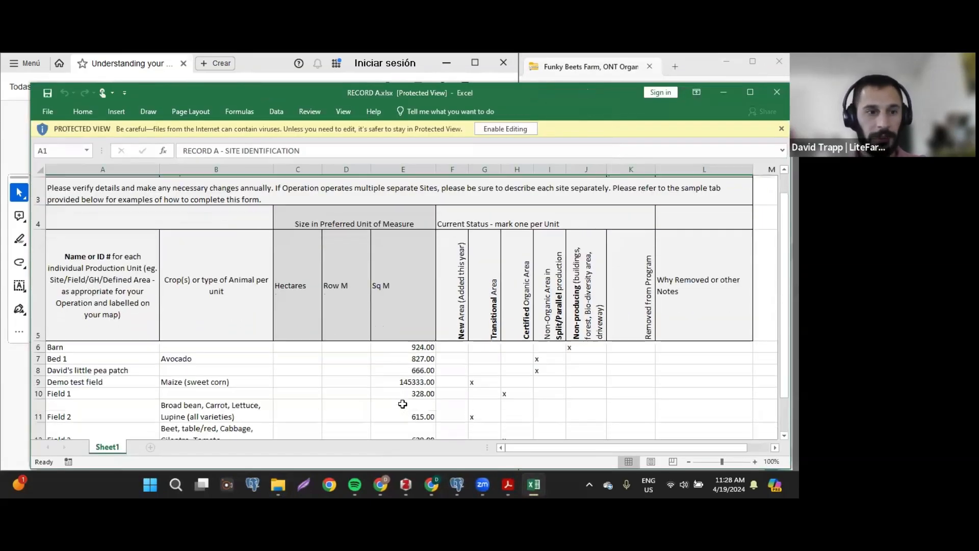
scroll(377, 377, up, 2)
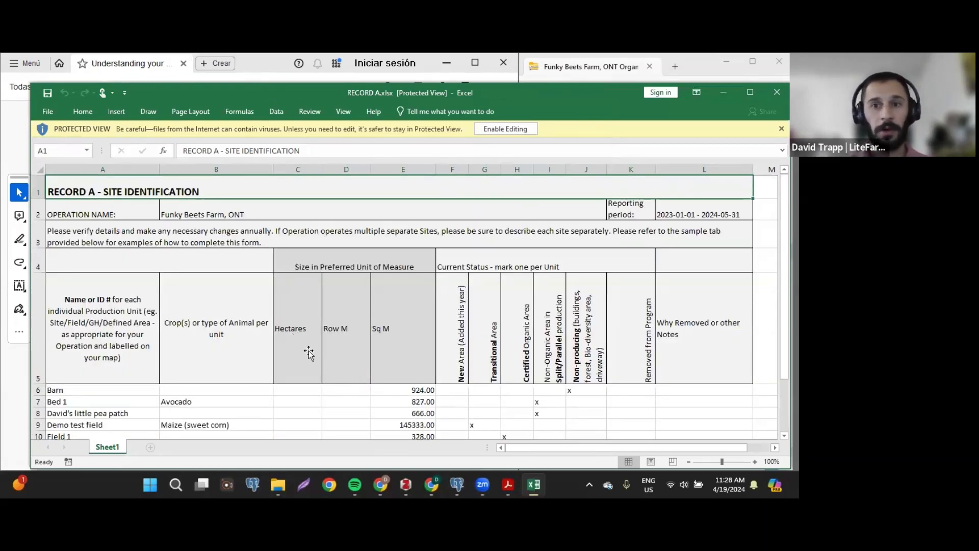
click(104, 216)
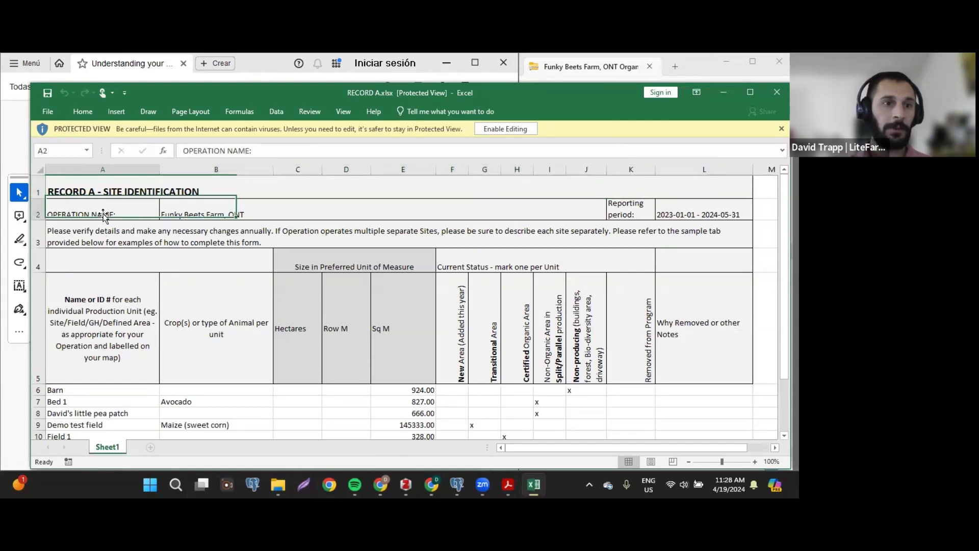
Step: Review Record A's operation name, reporting period and the list of production unit names
click(204, 212)
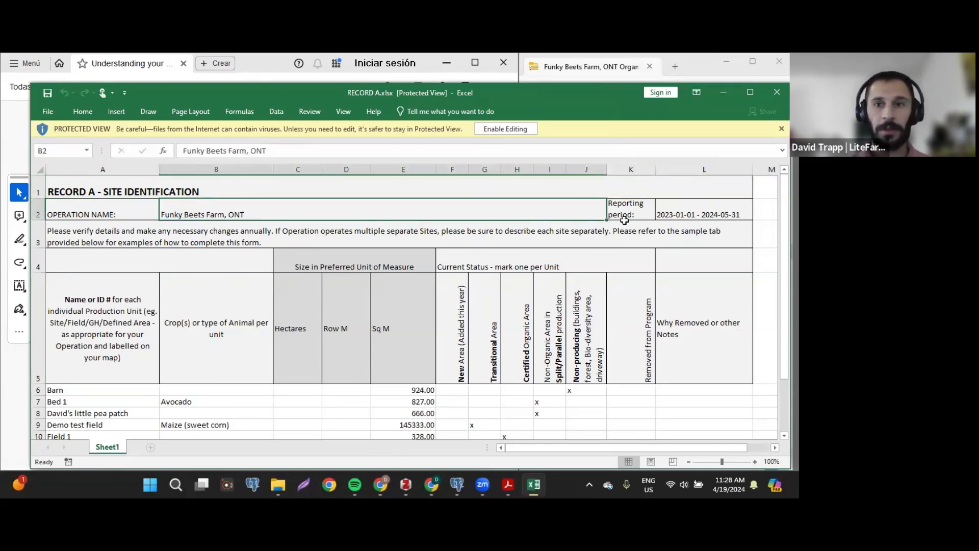
click(686, 215)
scroll(670, 227, down, 1)
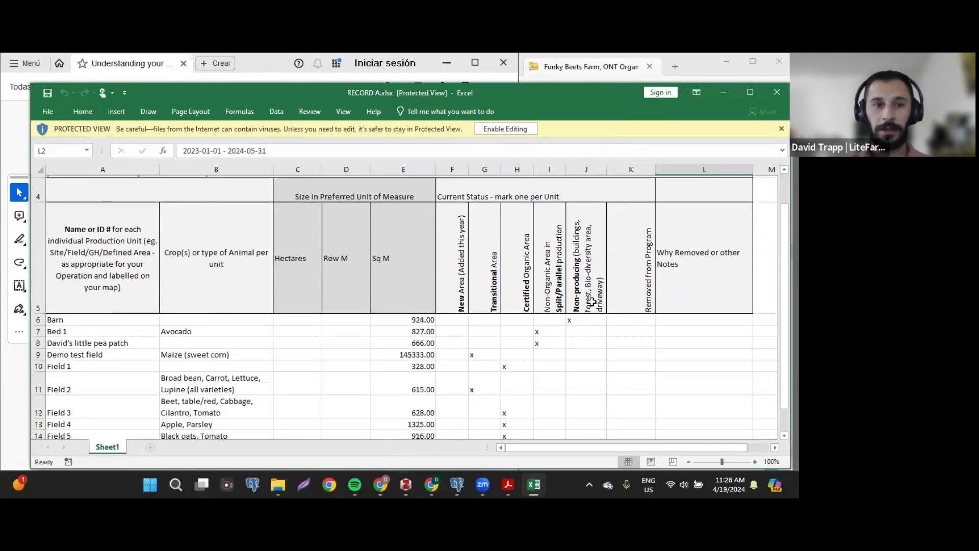
scroll(323, 317, down, 1)
scroll(91, 255, up, 1)
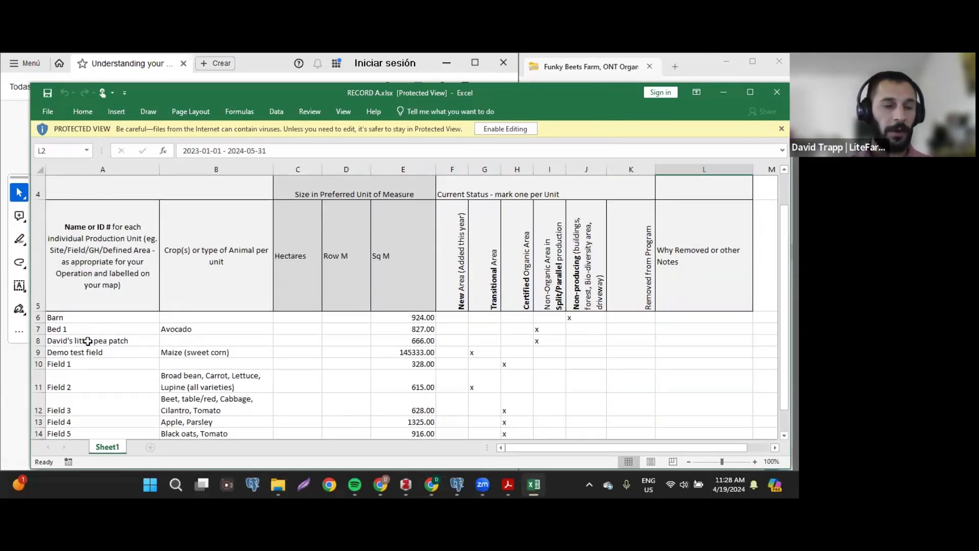
scroll(88, 341, down, 2)
scroll(83, 306, up, 1)
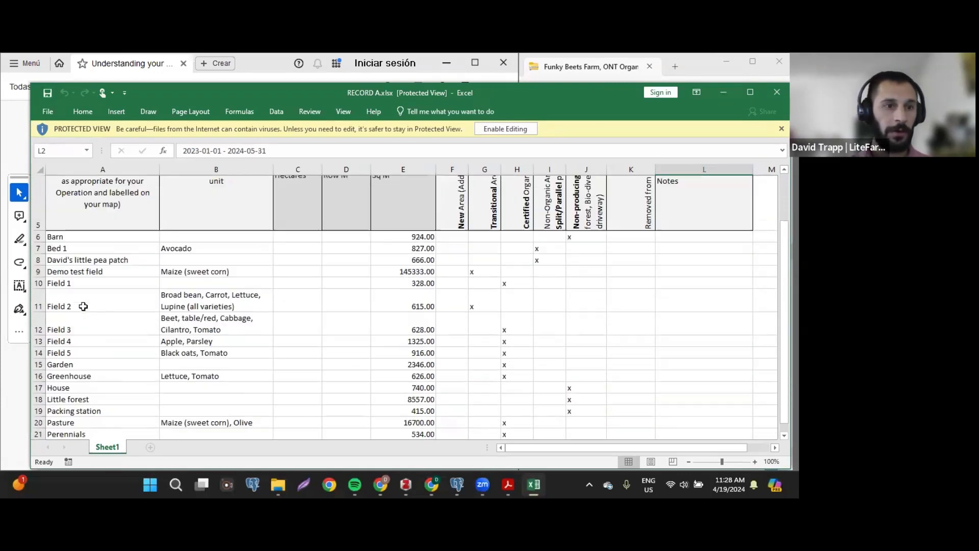
scroll(84, 285, up, 1)
click(87, 259)
scroll(93, 302, down, 2)
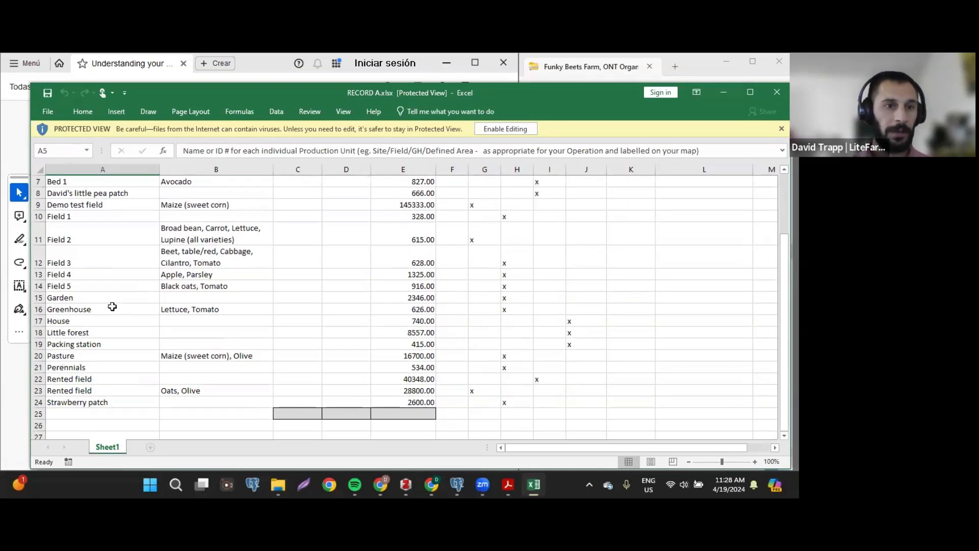
scroll(178, 283, up, 2)
Step: Examine Record A's crops per unit, size and current status columns across the listed production units
click(209, 285)
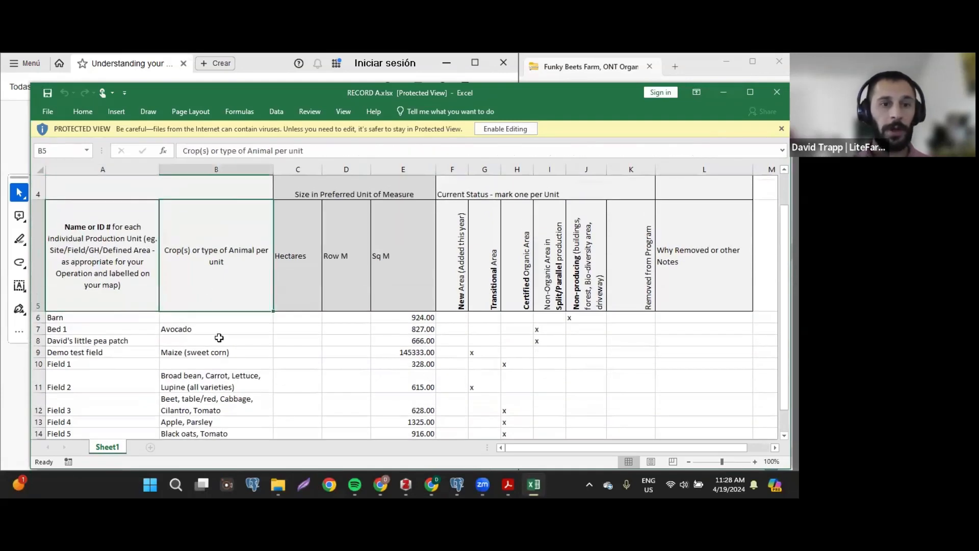
scroll(219, 337, down, 2)
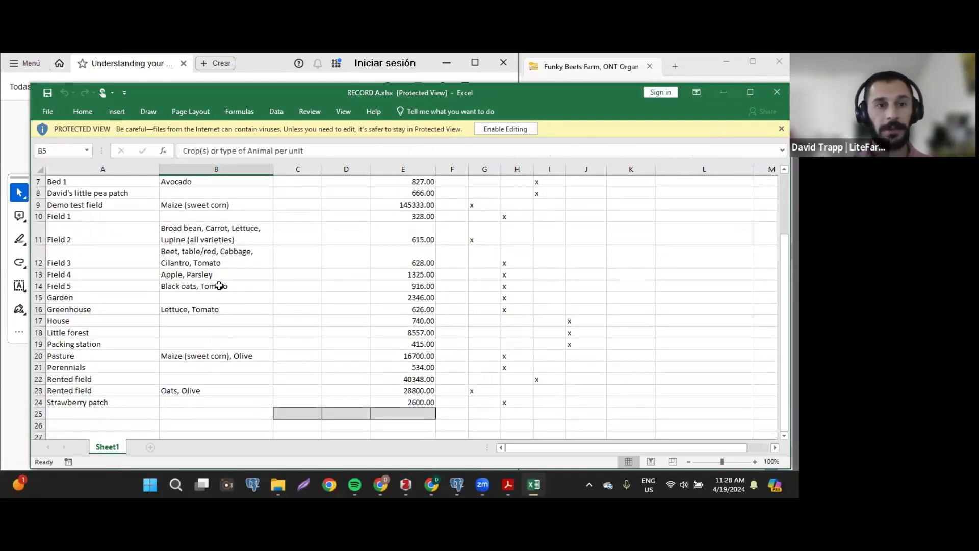
scroll(218, 285, up, 1)
scroll(219, 285, up, 1)
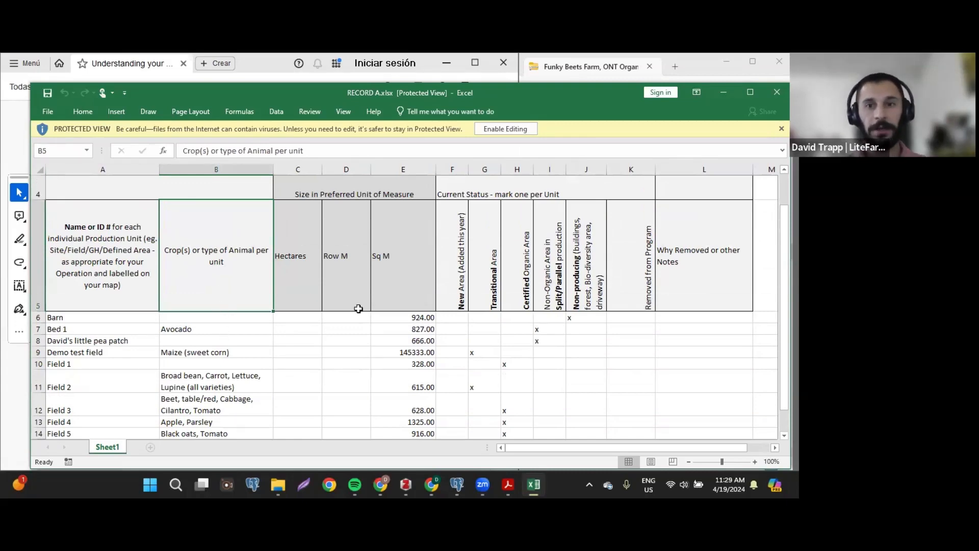
scroll(658, 263, up, 1)
scroll(278, 310, down, 3)
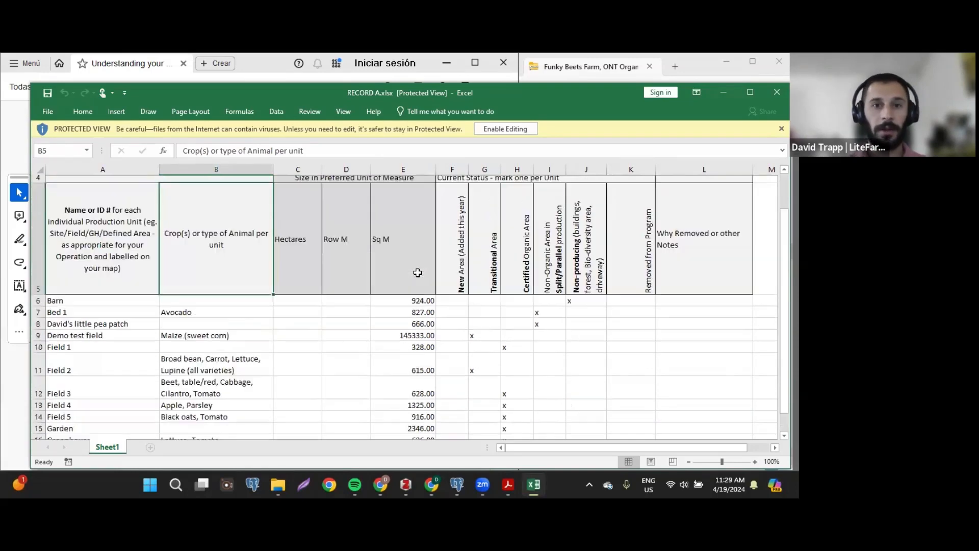
scroll(414, 272, up, 3)
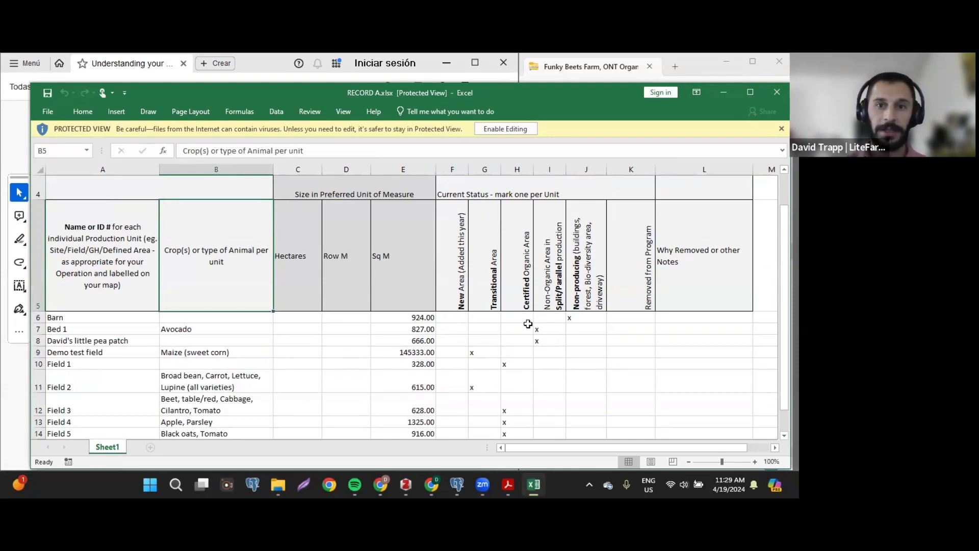
scroll(529, 367, down, 3)
scroll(529, 367, up, 3)
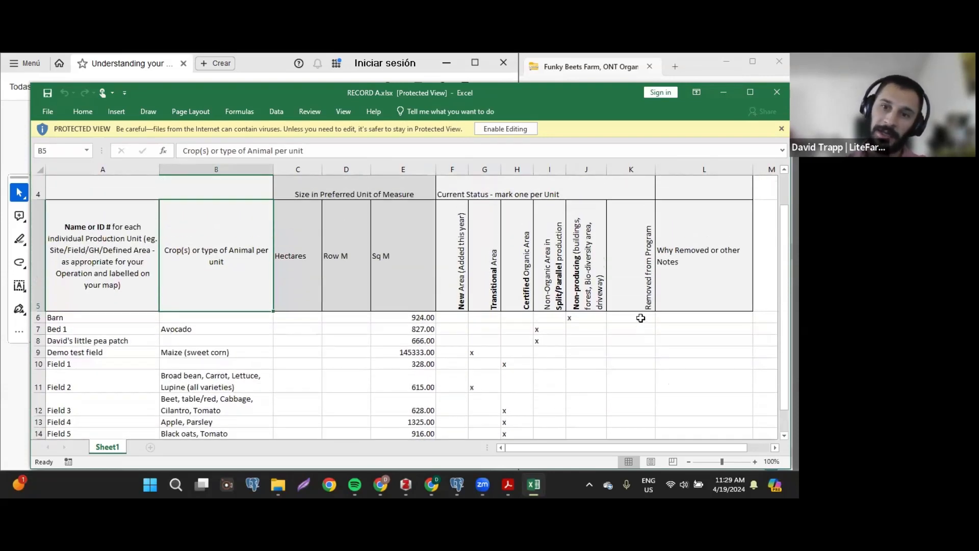
Step: Enable editing in RECORD A.xlsx and check the size totals beneath the production units against the column headings
scroll(690, 322, down, 3)
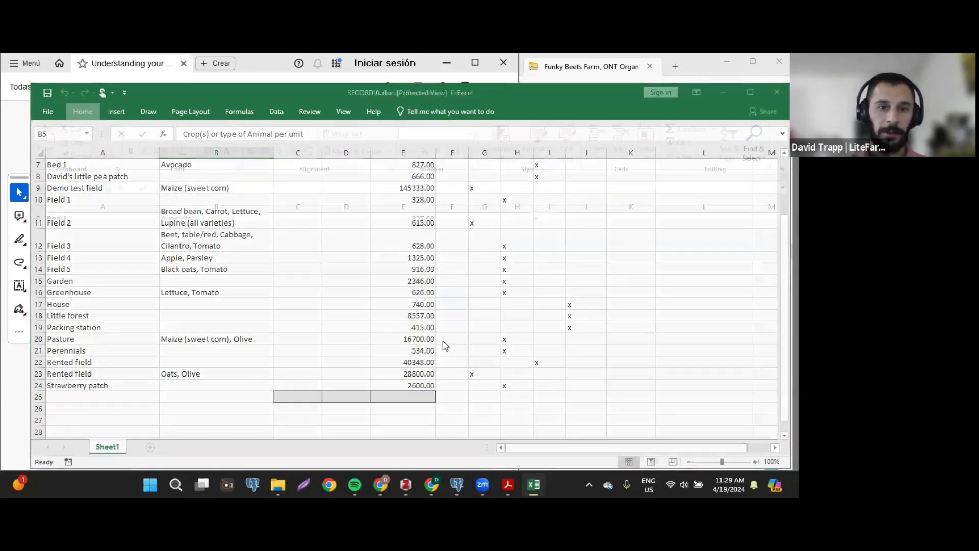
scroll(443, 341, down, 4)
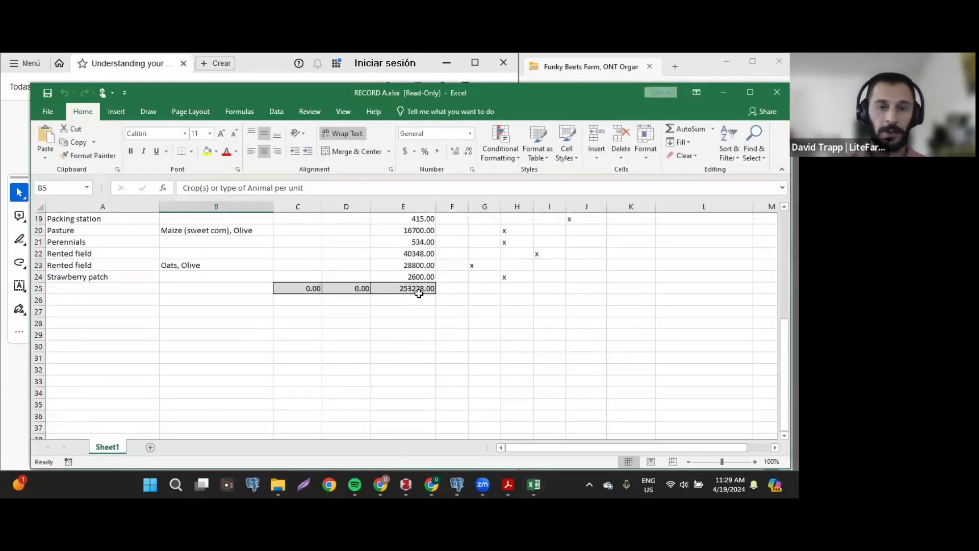
scroll(425, 279, up, 5)
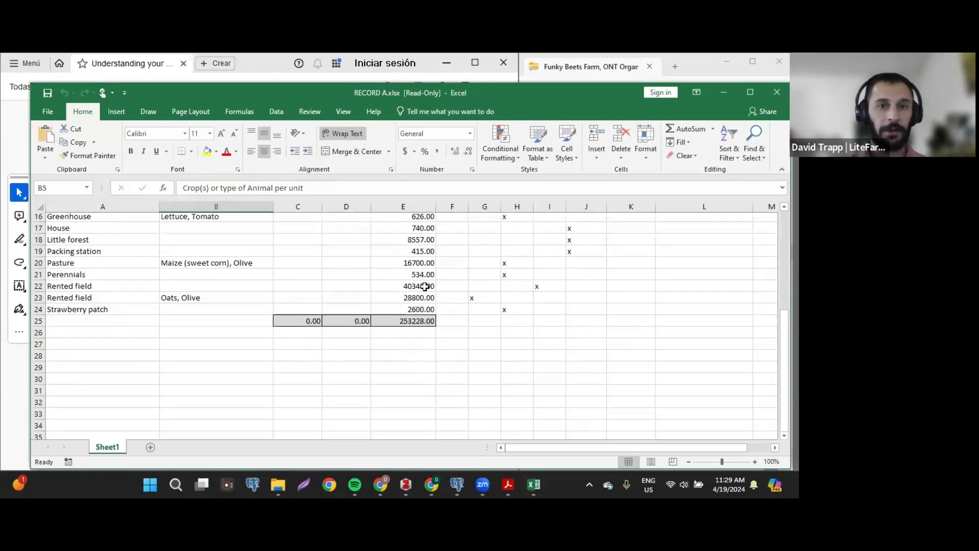
scroll(615, 363, down, 1)
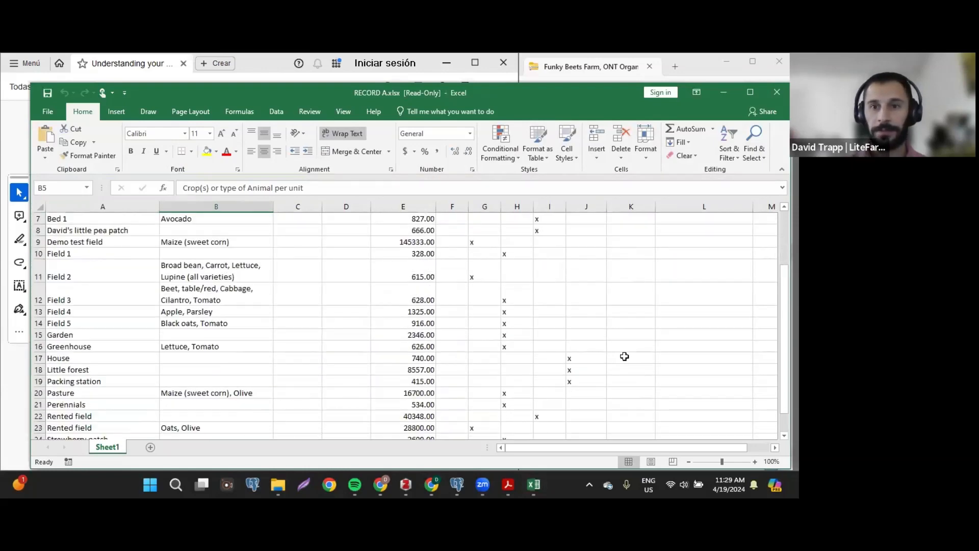
scroll(620, 359, up, 3)
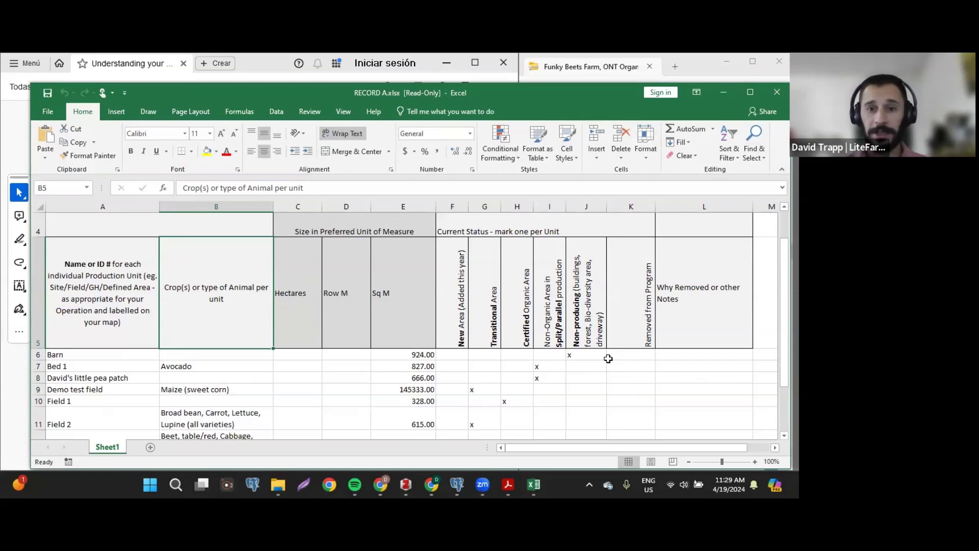
Step: Check Field 2's status mark against the Transitional and Certified Organic Area headings
scroll(597, 358, down, 1)
scroll(586, 347, down, 2)
scroll(536, 306, up, 1)
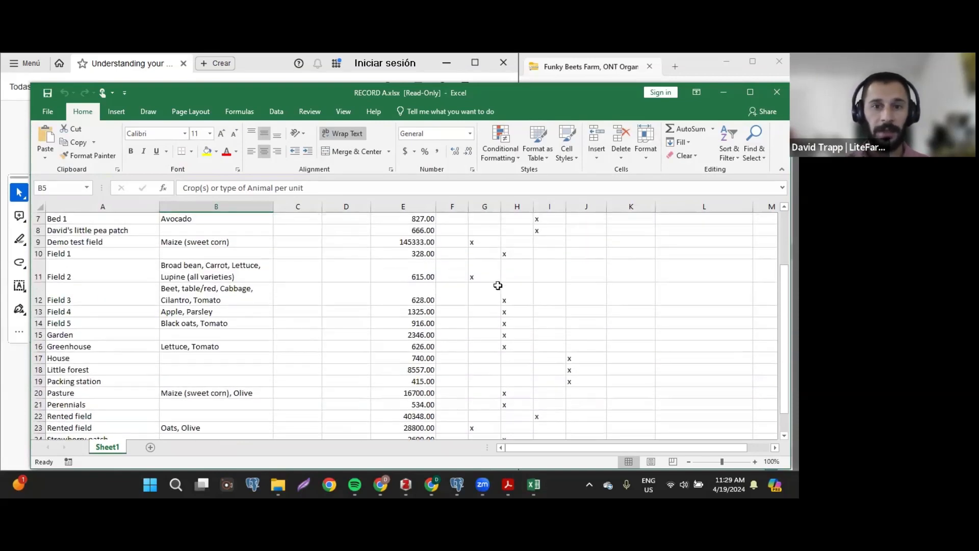
click(476, 273)
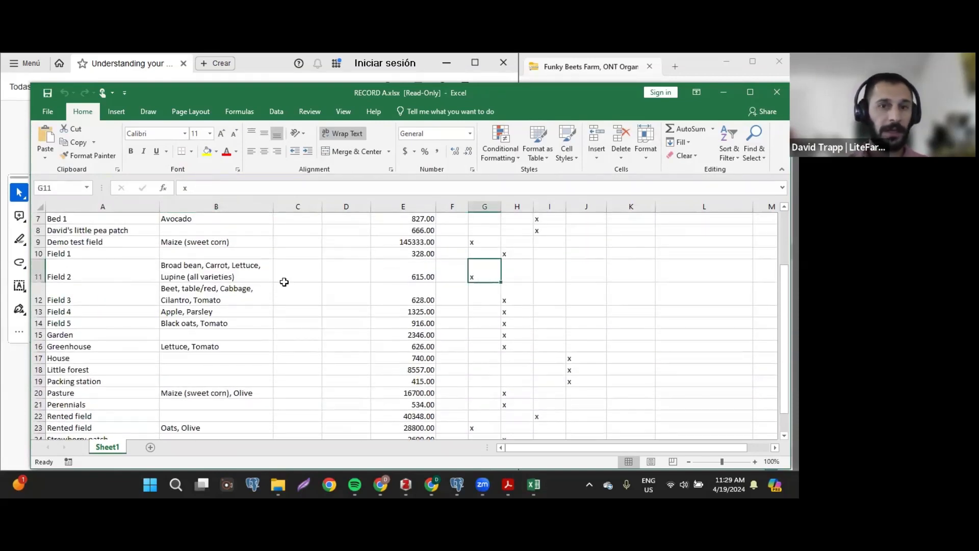
scroll(407, 265, up, 3)
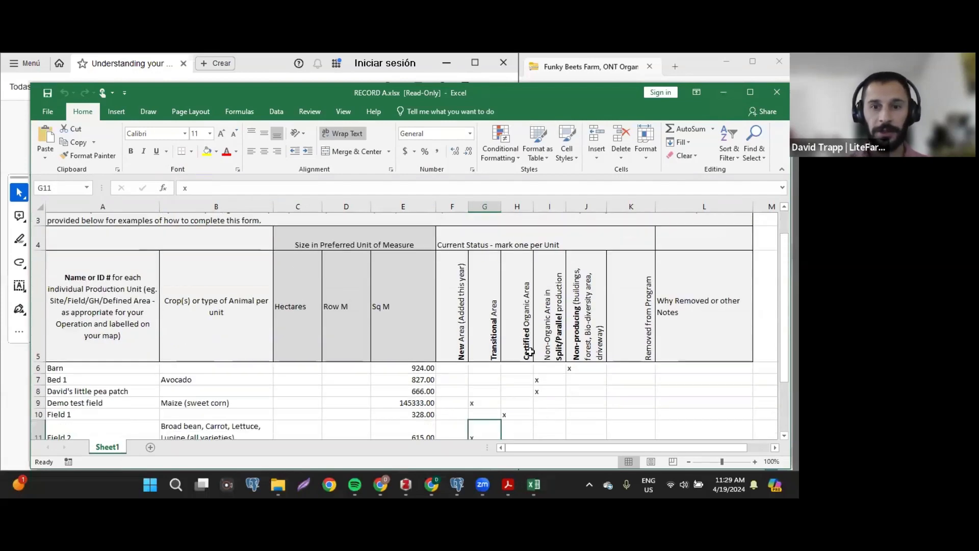
scroll(521, 320, down, 3)
click(515, 274)
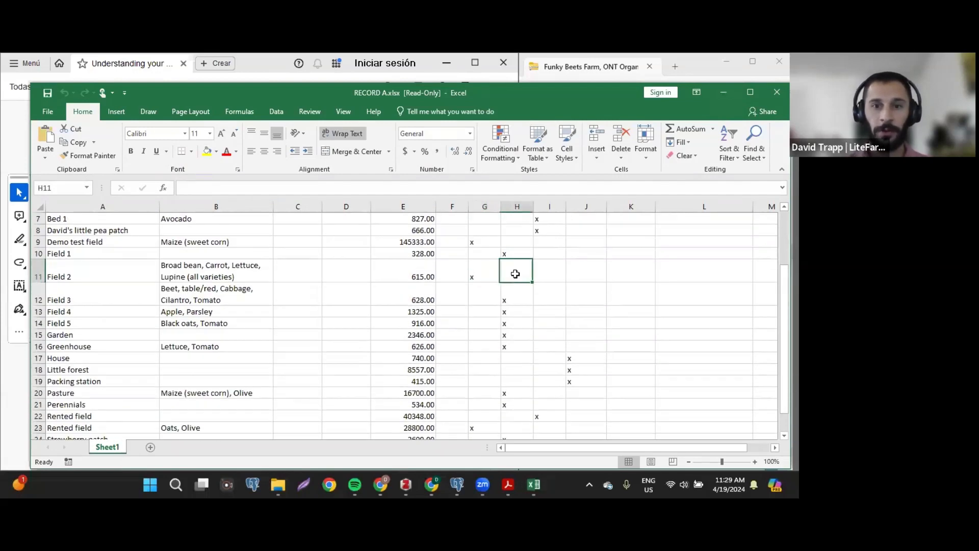
Step: Clear Field 2's Transitional Area mark and enter x under Certified Organic Area instead
click(480, 278)
drag(498, 283, 532, 284)
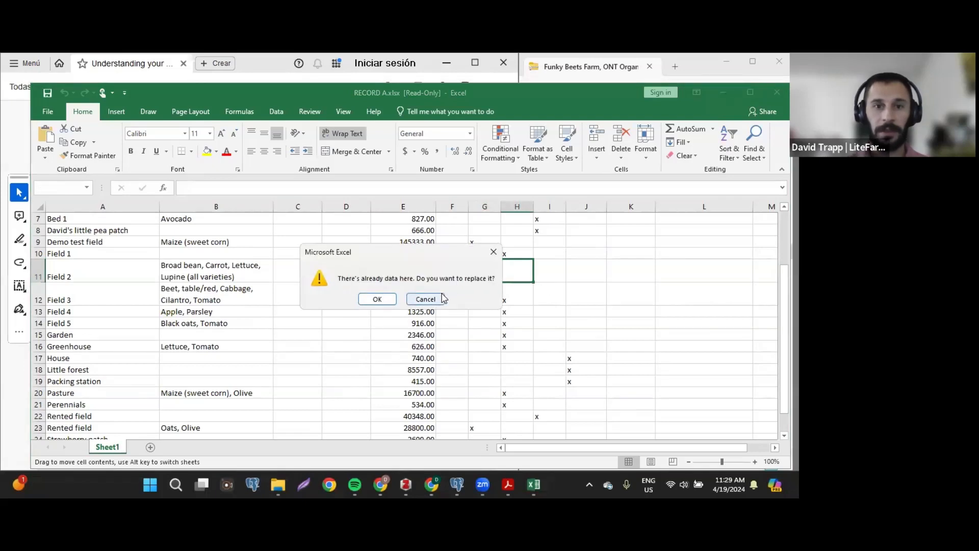
click(493, 251)
key(BackSpace)
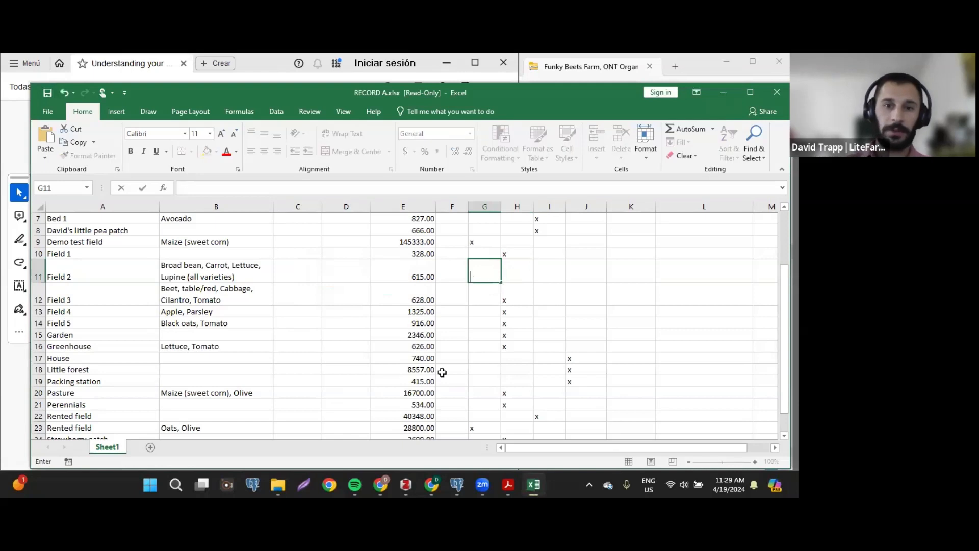
click(522, 275)
text(x)
click(573, 265)
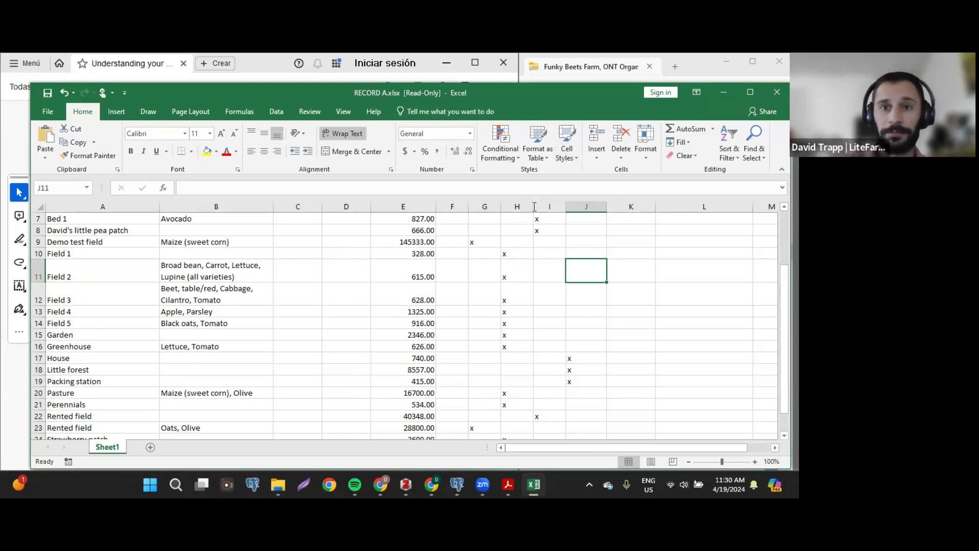
Step: Close RECORD A.xlsx without saving its changes and open RECORD D.xlsx from the archive
click(777, 92)
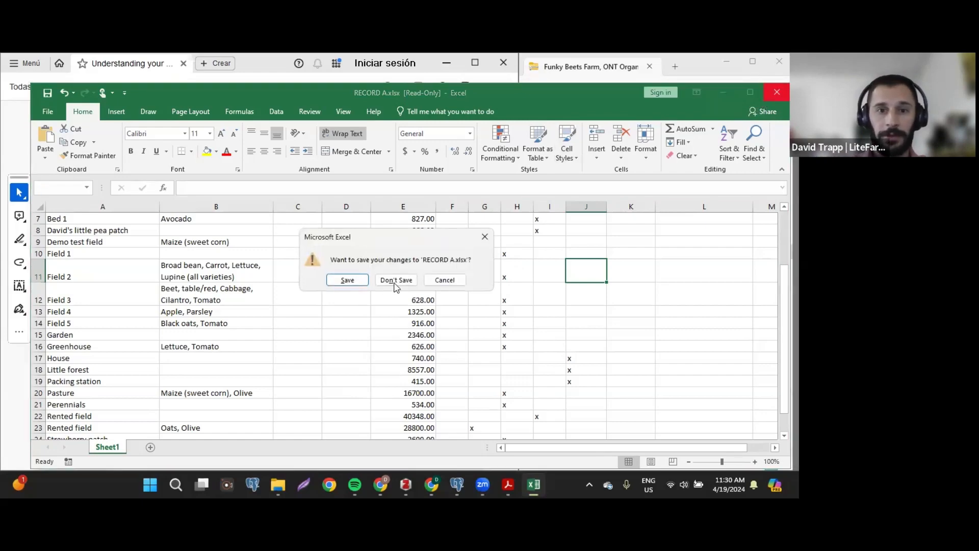
click(396, 279)
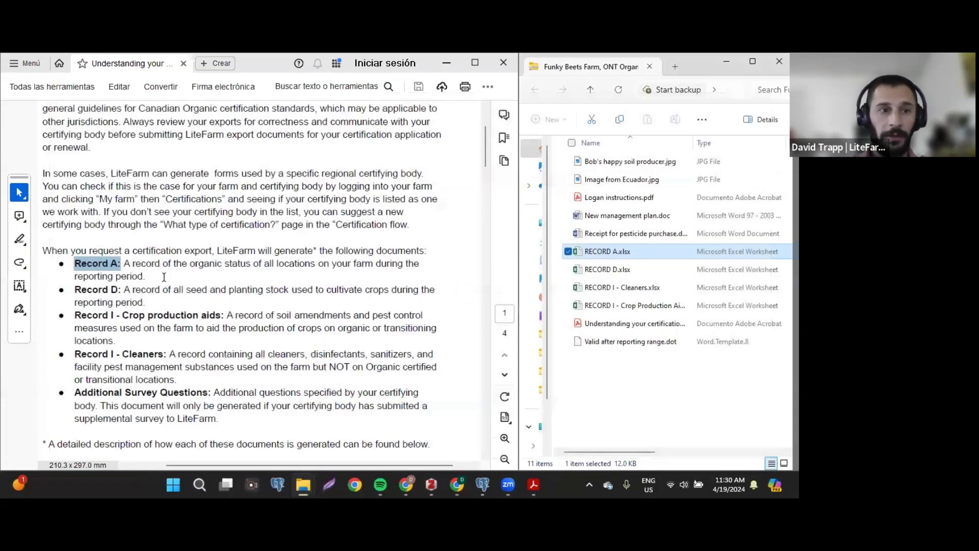
double_click(106, 290)
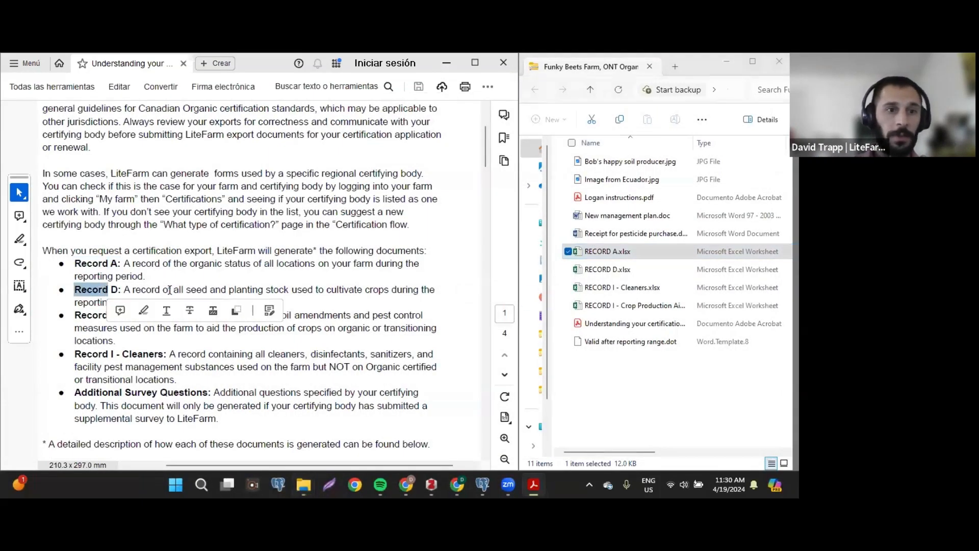
double_click(658, 270)
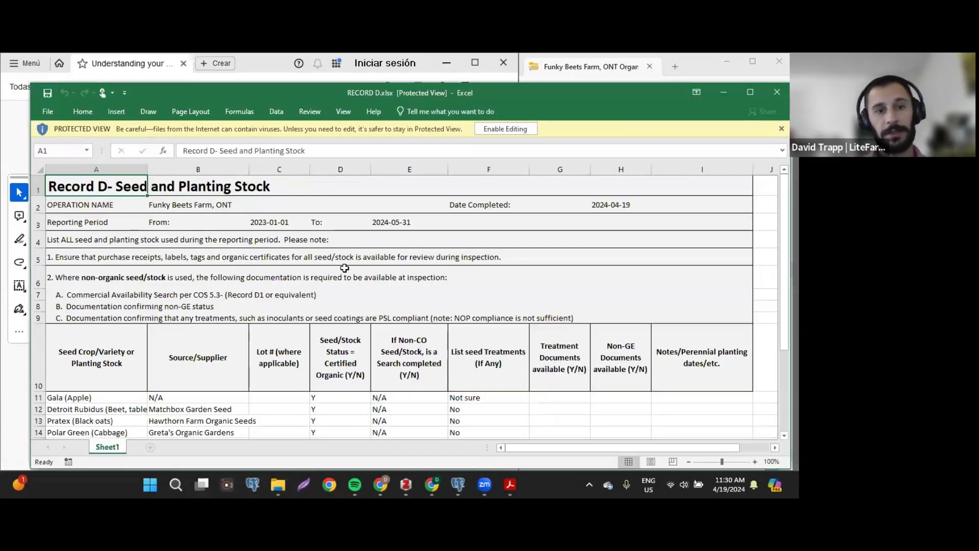
Step: Review Record D's seed and planting stock list, checking the crop/variety and source/supplier entries, including the Gala apple row
scroll(343, 264, down, 2)
scroll(106, 296, down, 2)
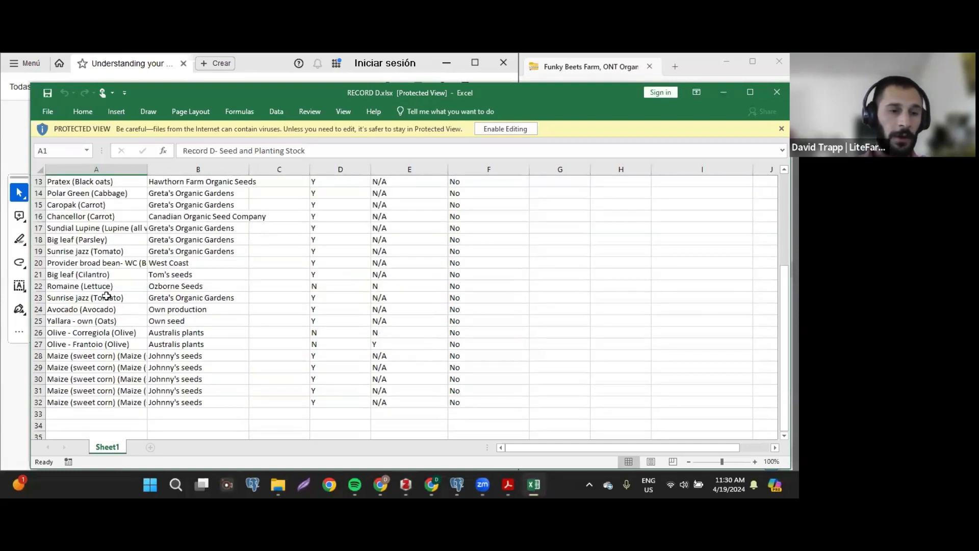
scroll(106, 295, up, 2)
scroll(108, 309, down, 1)
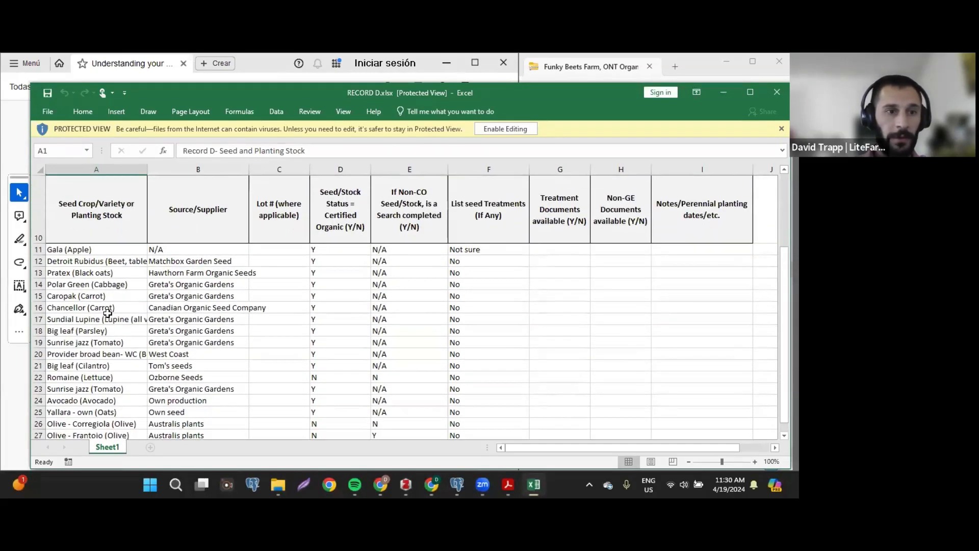
click(71, 251)
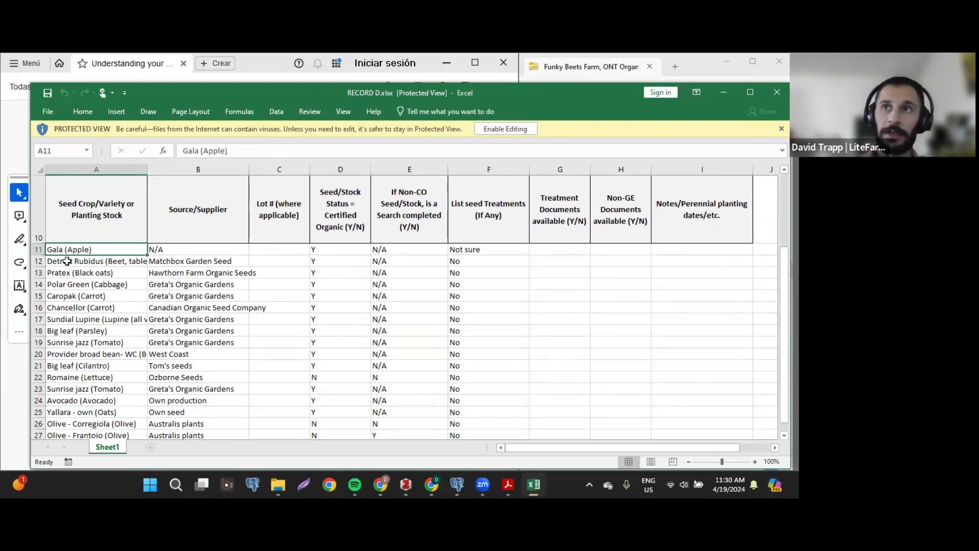
click(193, 224)
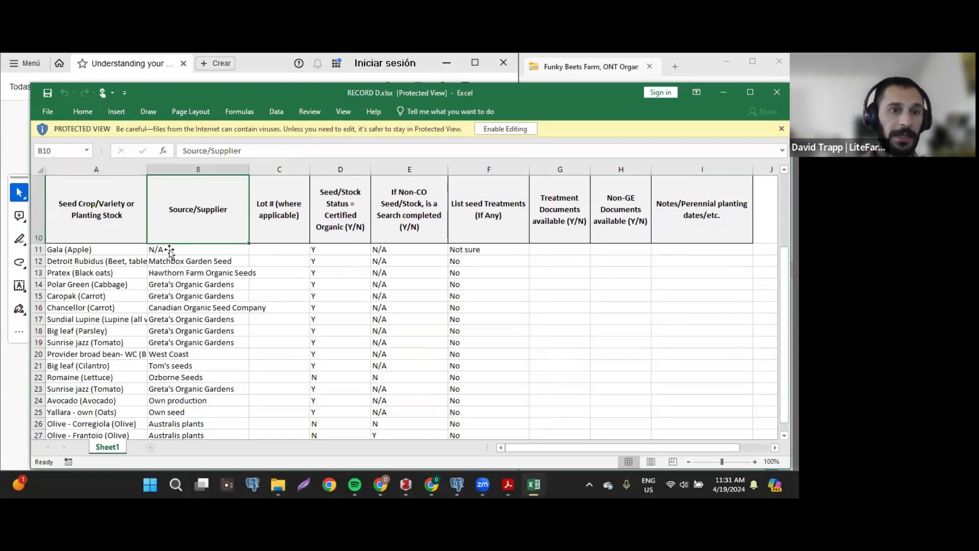
click(170, 252)
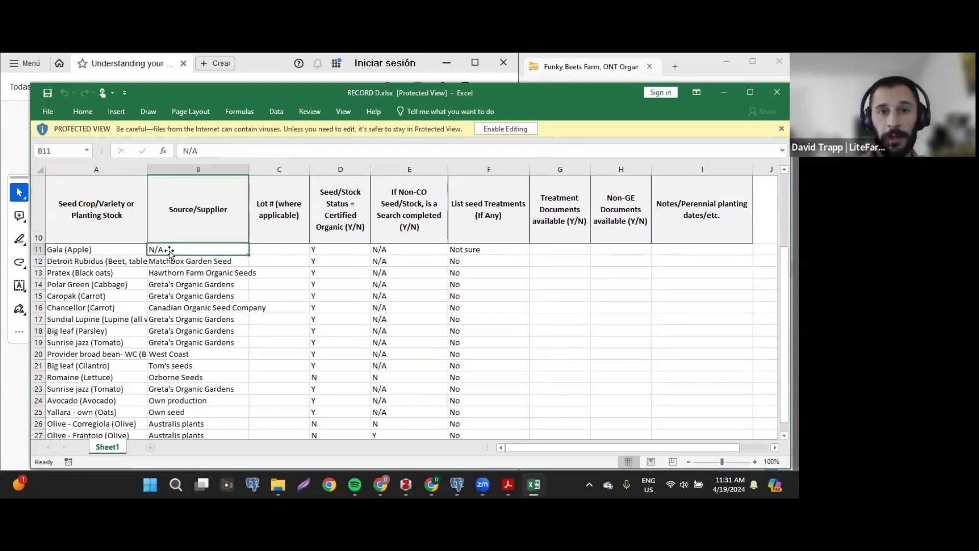
Step: Examine Record D's seed treatment, treatment document, non-GE document and notes columns along with the documentation requirements above them
scroll(529, 242, up, 1)
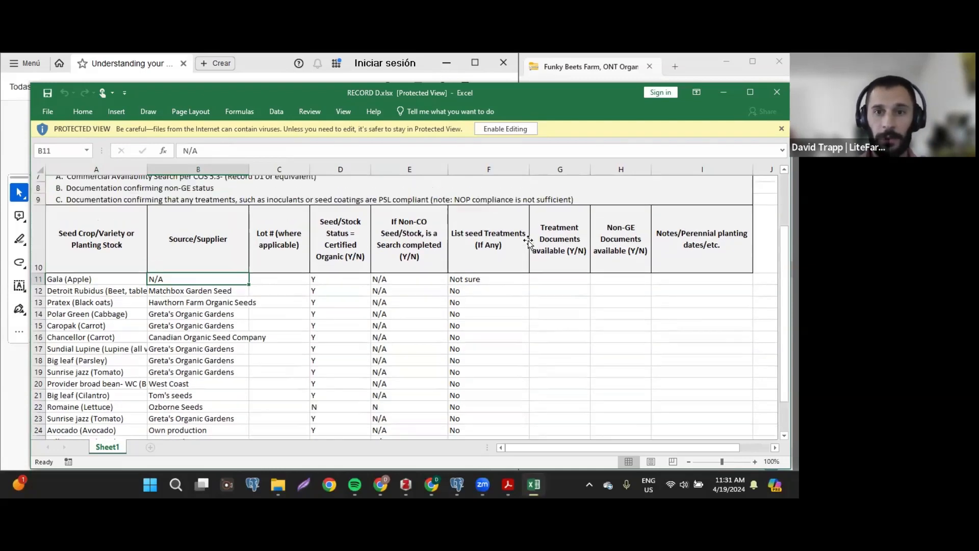
scroll(529, 244, down, 3)
scroll(528, 245, up, 4)
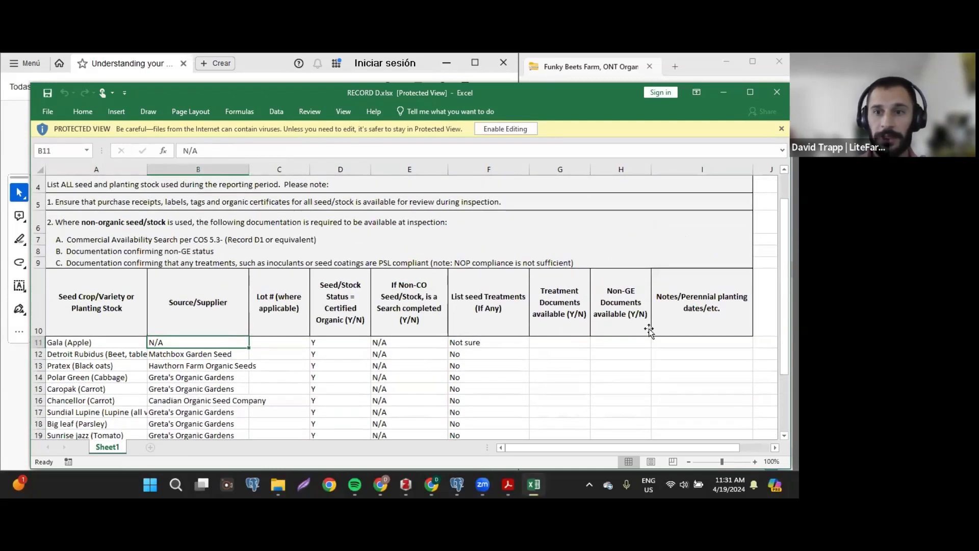
scroll(467, 327, down, 1)
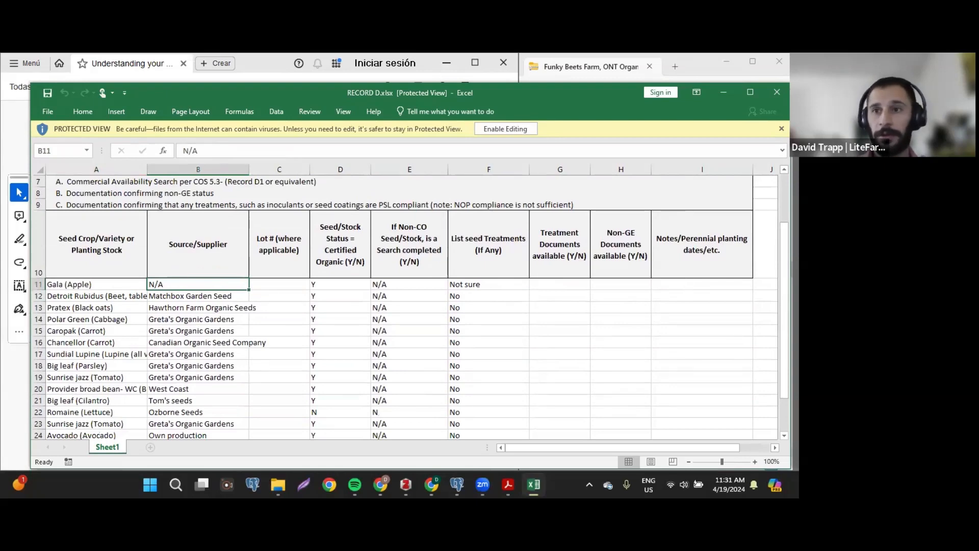
Step: Close RECORD D.xlsx and open RECORD I - Cleaners.xlsx from the archive
click(777, 92)
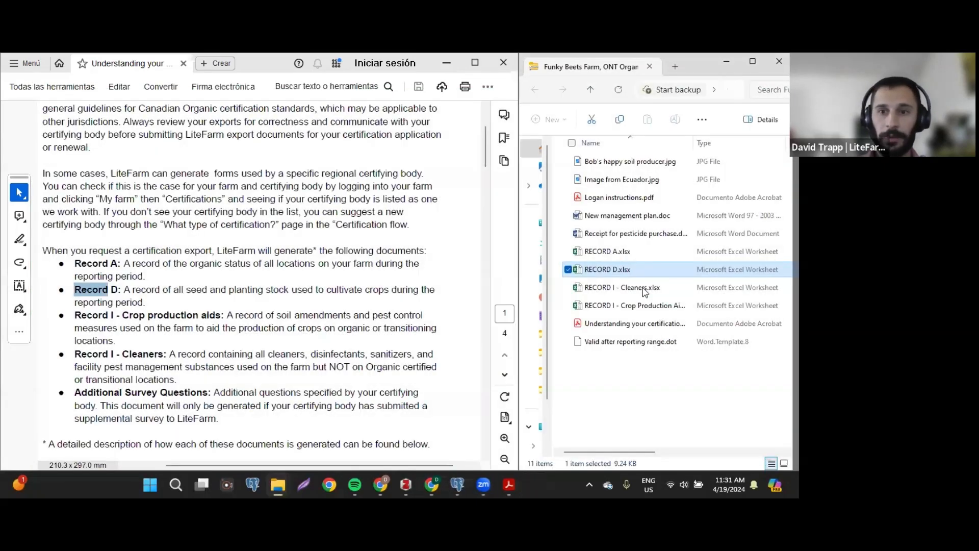
click(645, 289)
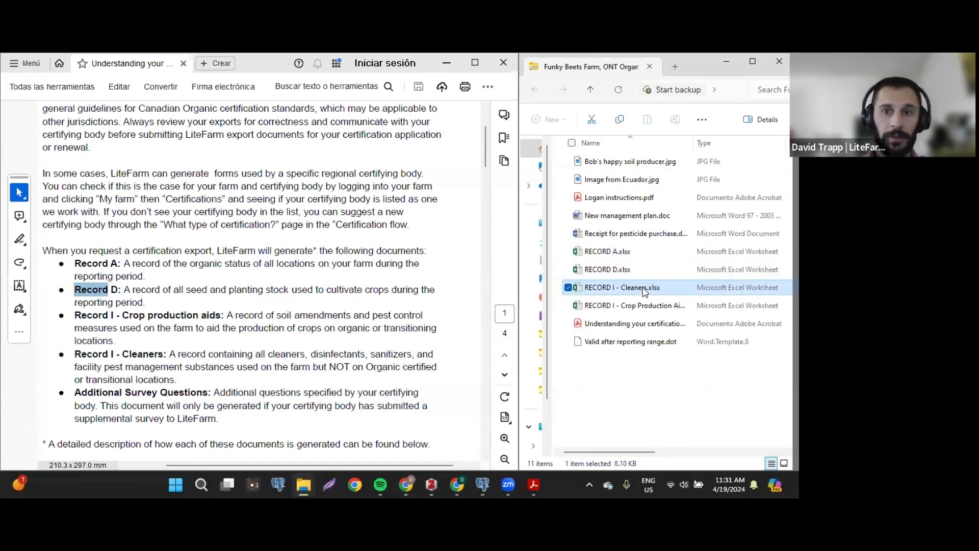
double_click(618, 288)
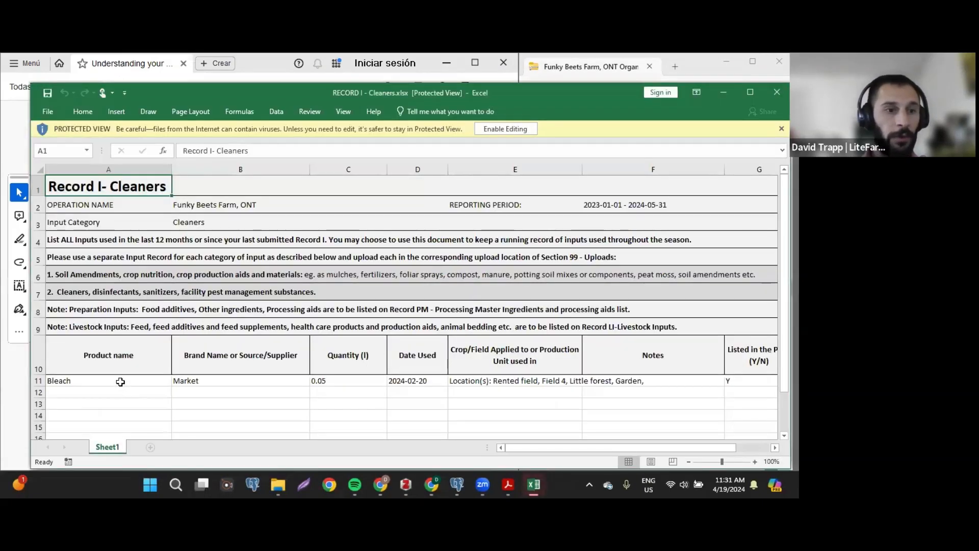
Step: Review the bleach entry in Record I - Cleaners, checking its product name, supplier, quantity, date used, location and PSL columns
scroll(120, 382, down, 1)
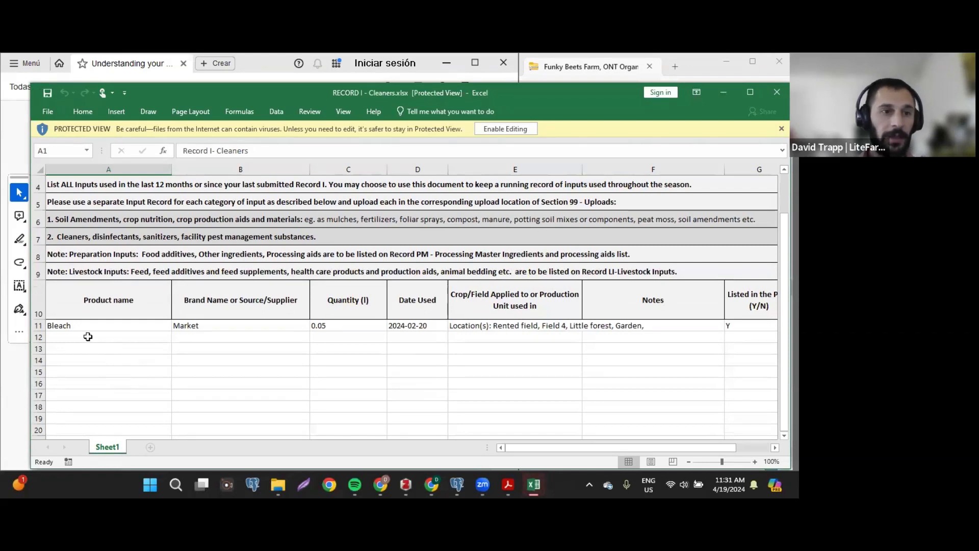
click(62, 327)
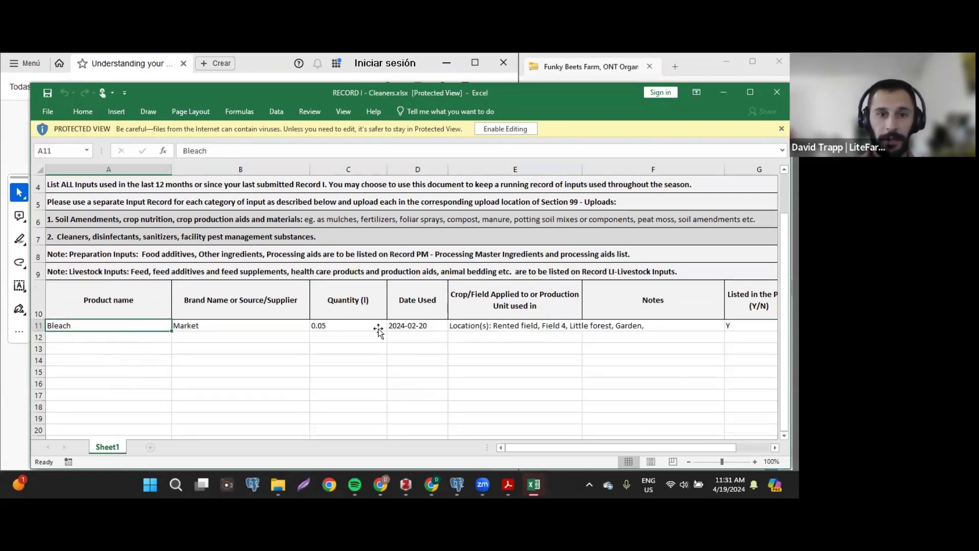
click(102, 294)
click(212, 294)
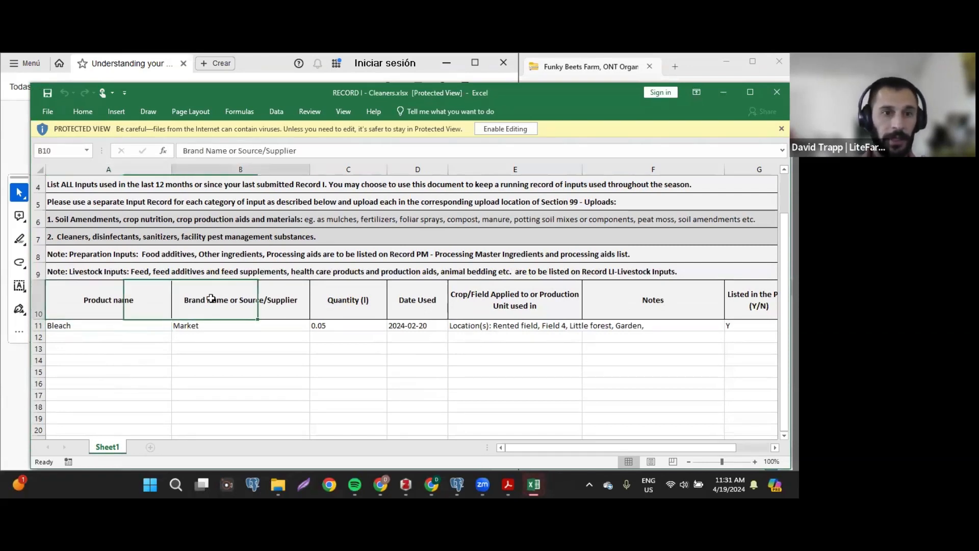
click(352, 314)
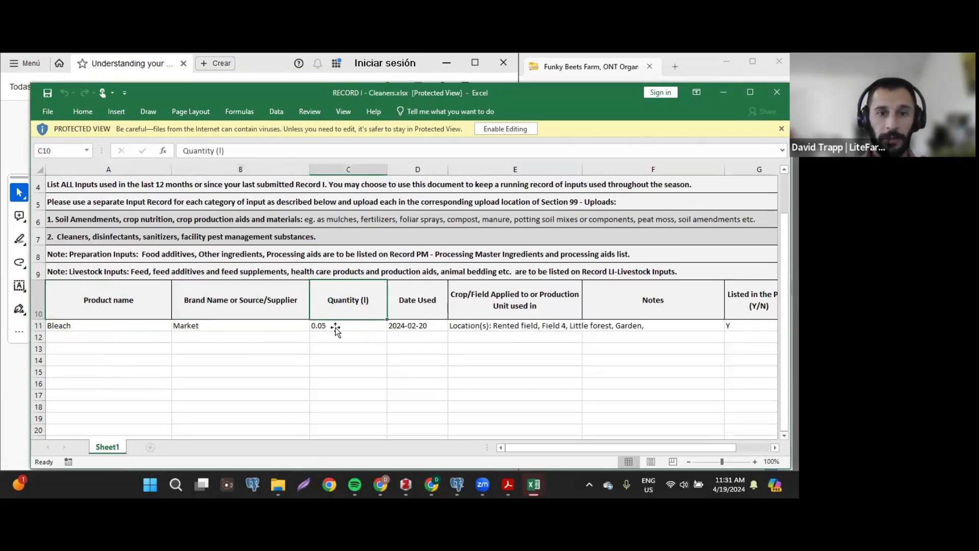
click(414, 317)
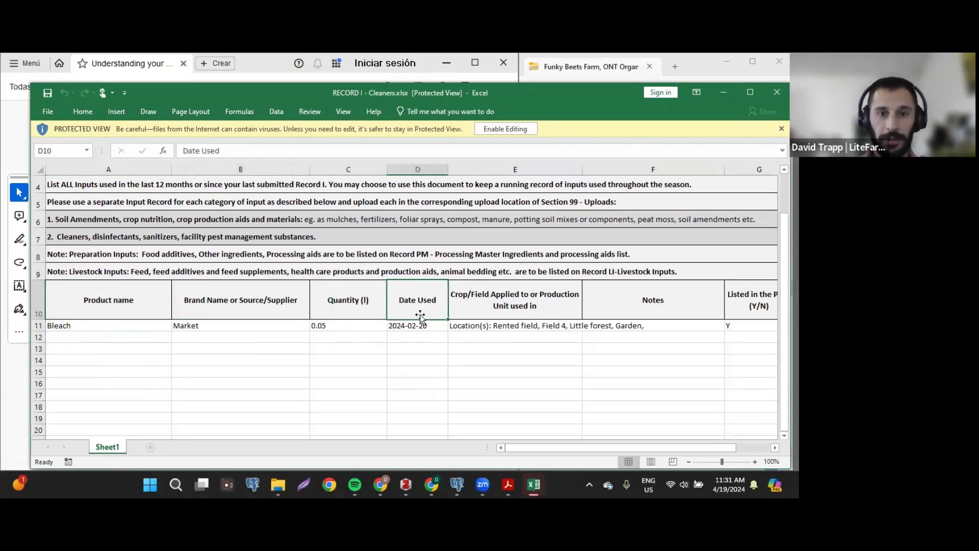
click(482, 329)
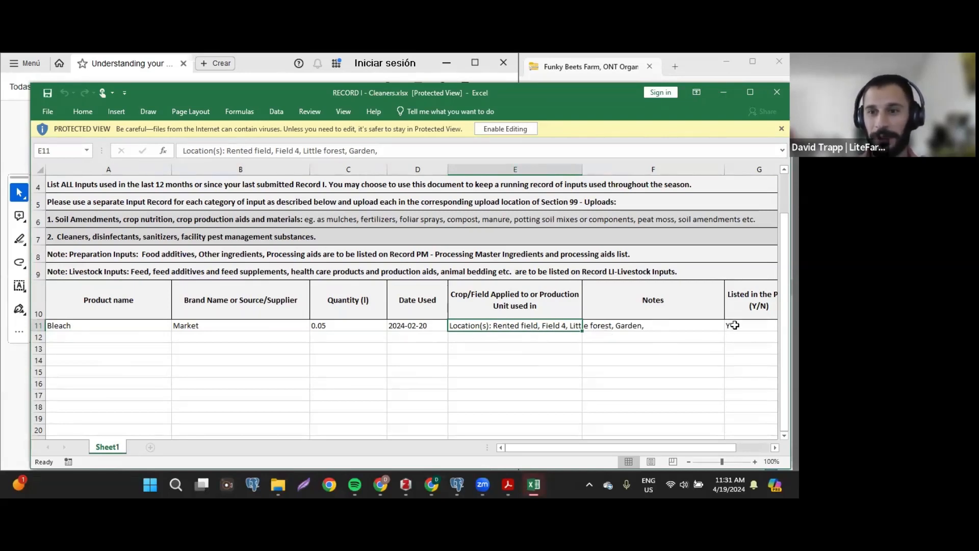
drag(660, 447, 691, 447)
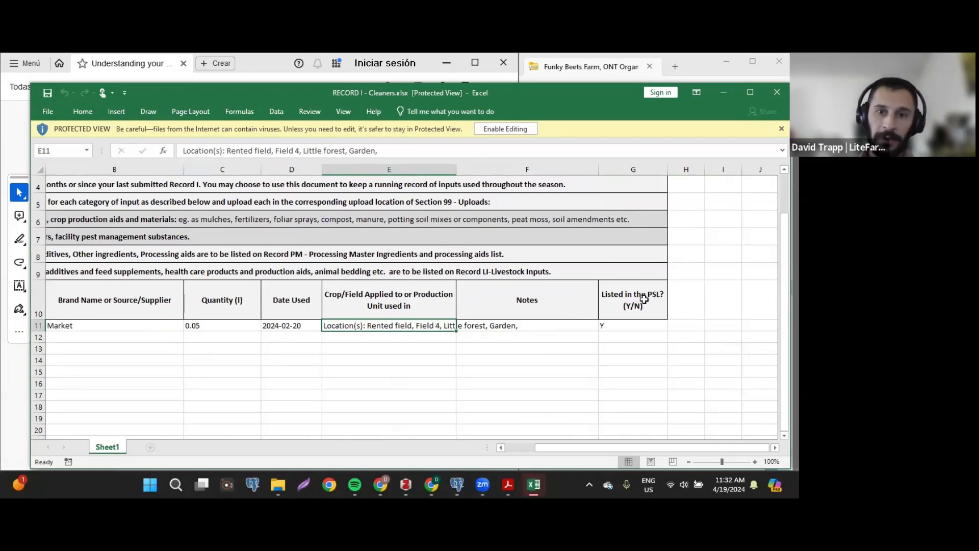
Step: Make the cleaners workbook editable and clear the "Listed in the PSL? (Y/N)" heading and the cells under it, G10 to G14
click(644, 299)
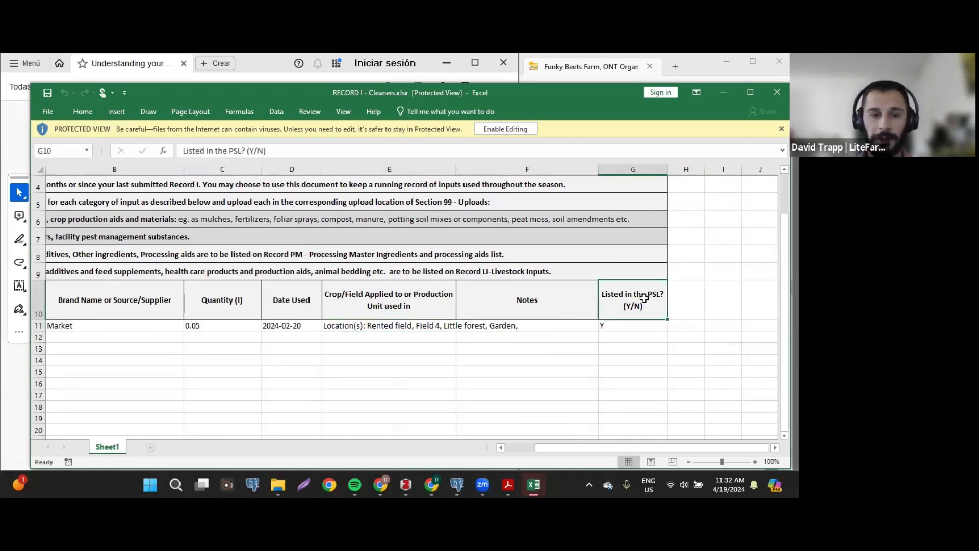
drag(644, 299, 629, 411)
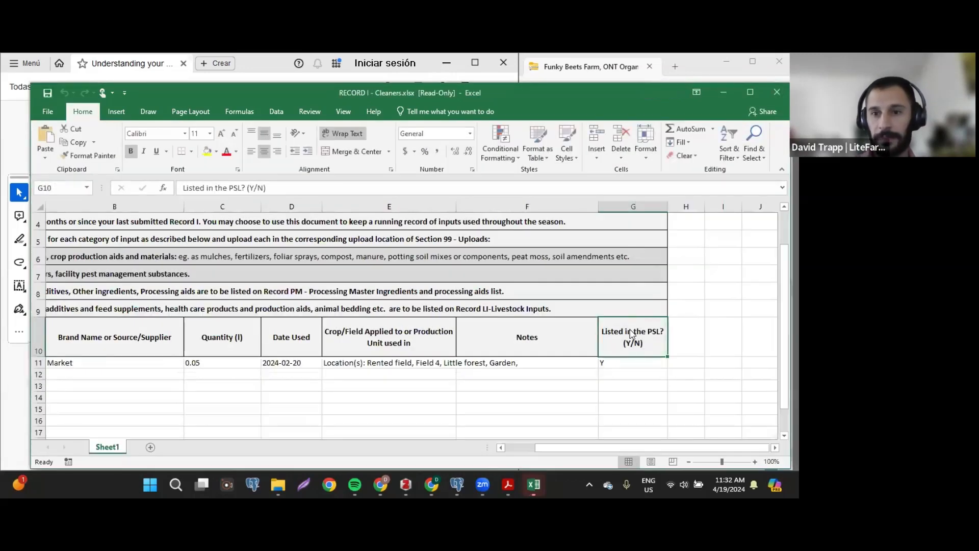
shift+click(635, 399)
key(Delete)
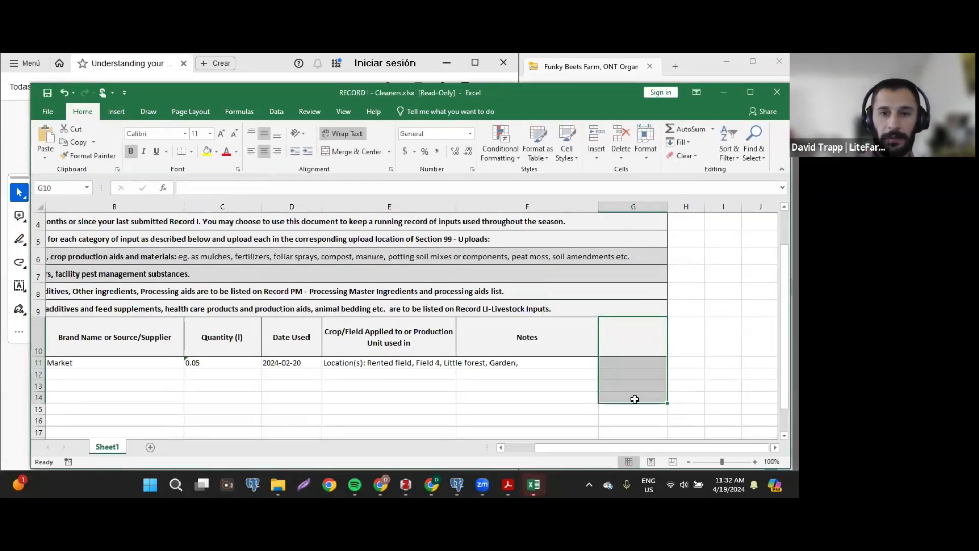
drag(674, 374, 683, 386)
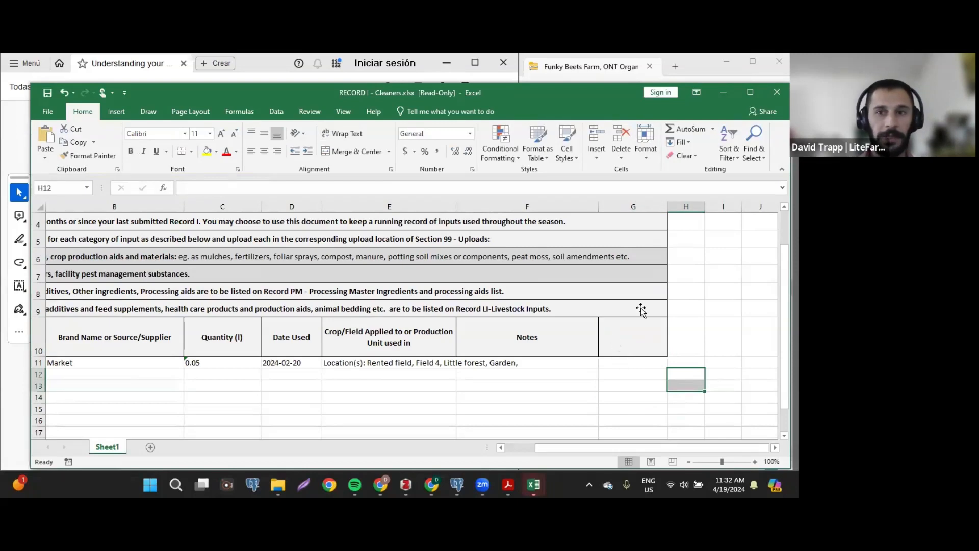
Step: Close RECORD I - Cleaners.xlsx without saving its changes and open RECORD I - Crop Production Aids.xlsx
click(777, 92)
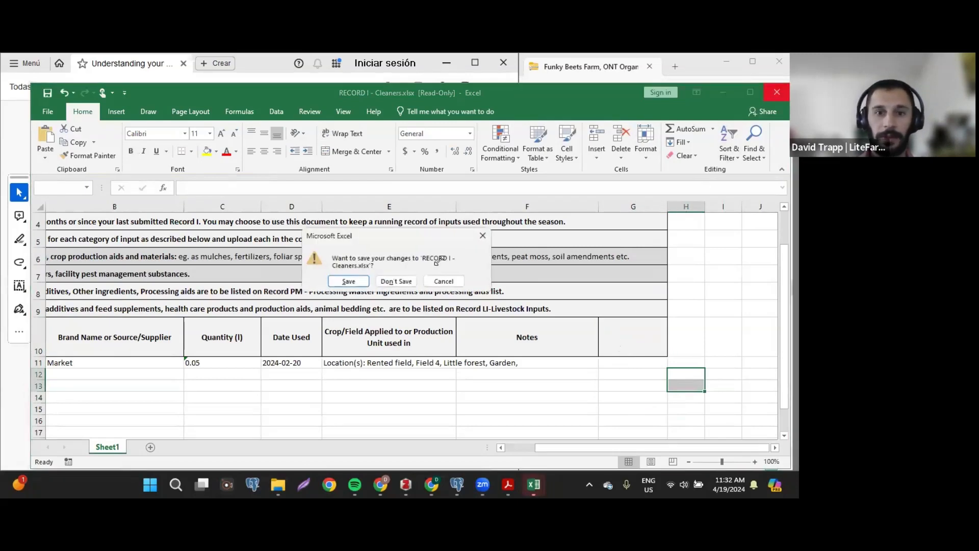
click(402, 281)
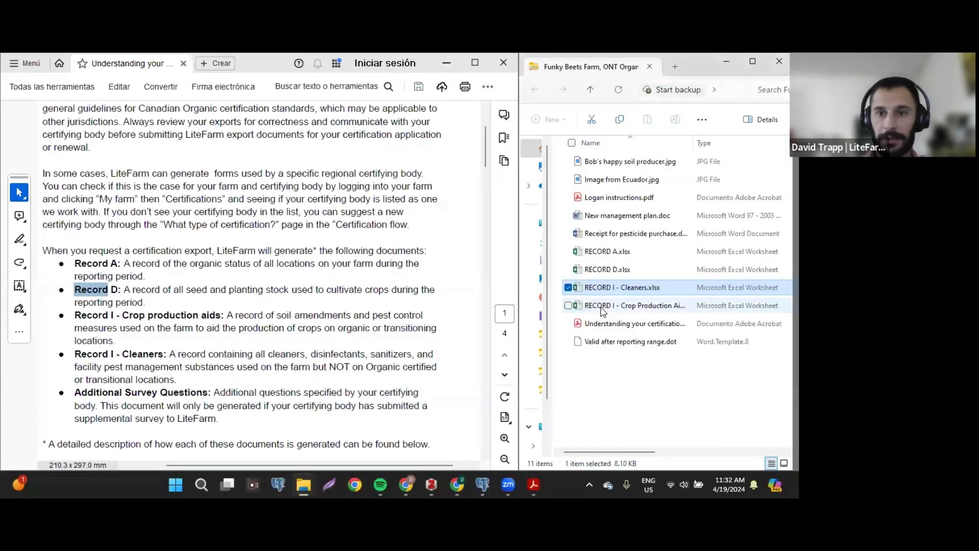
double_click(602, 306)
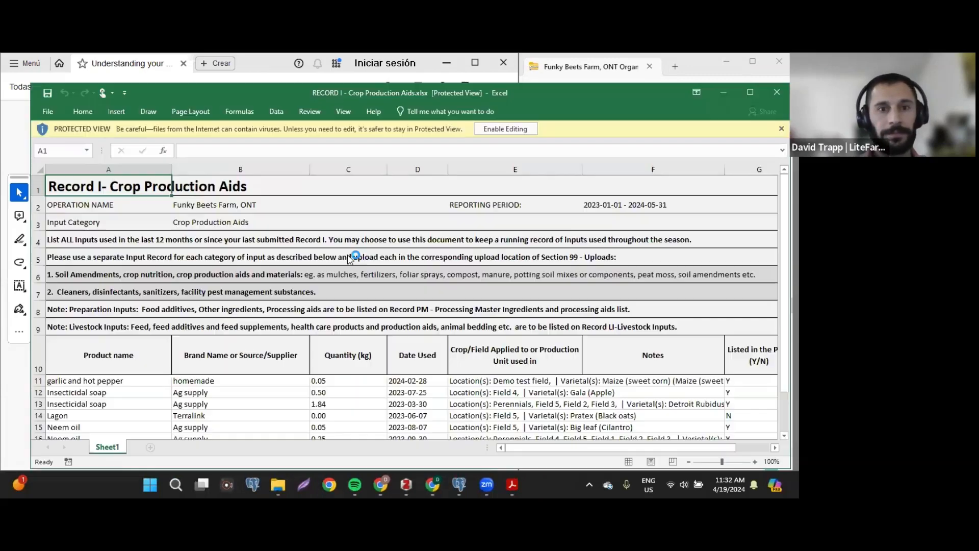
Step: Review the crop production aids list, checking the garlic and hot pepper row's supplier, quantity and date, and the locations and varietals of the first rows
scroll(287, 301, down, 3)
scroll(287, 301, up, 1)
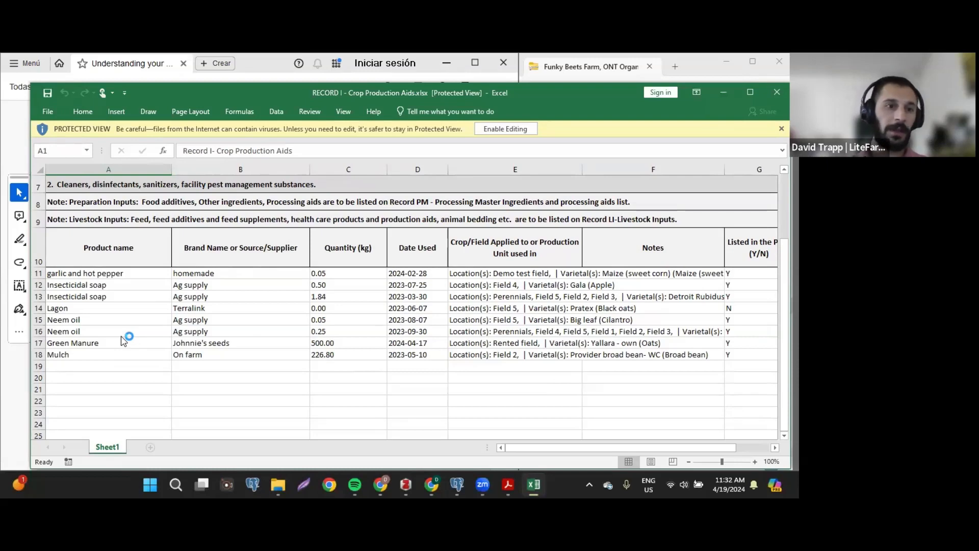
click(80, 274)
click(247, 276)
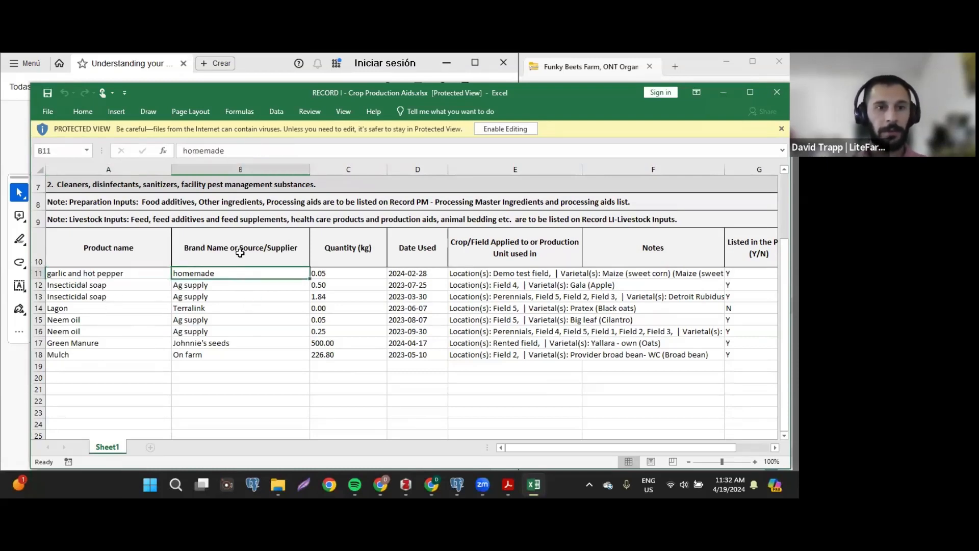
click(347, 274)
click(414, 274)
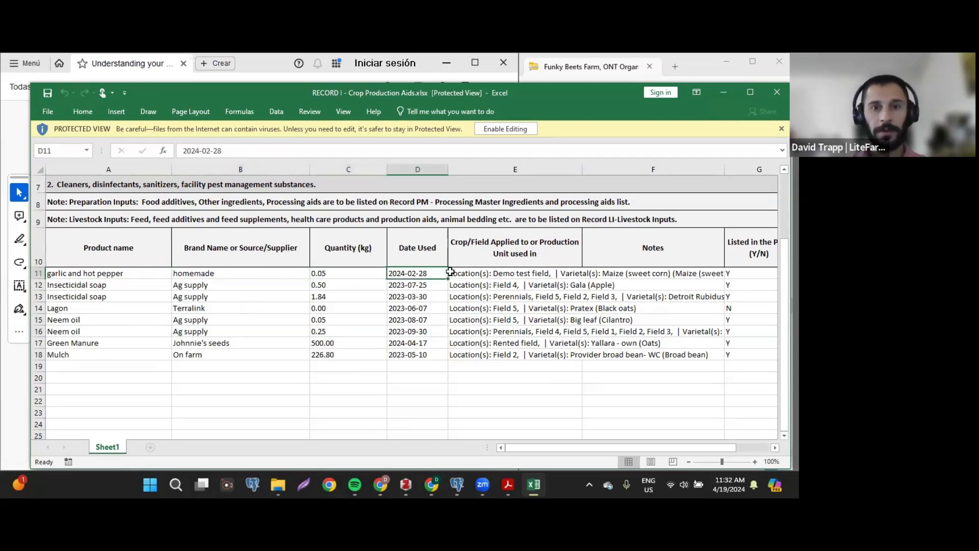
click(496, 275)
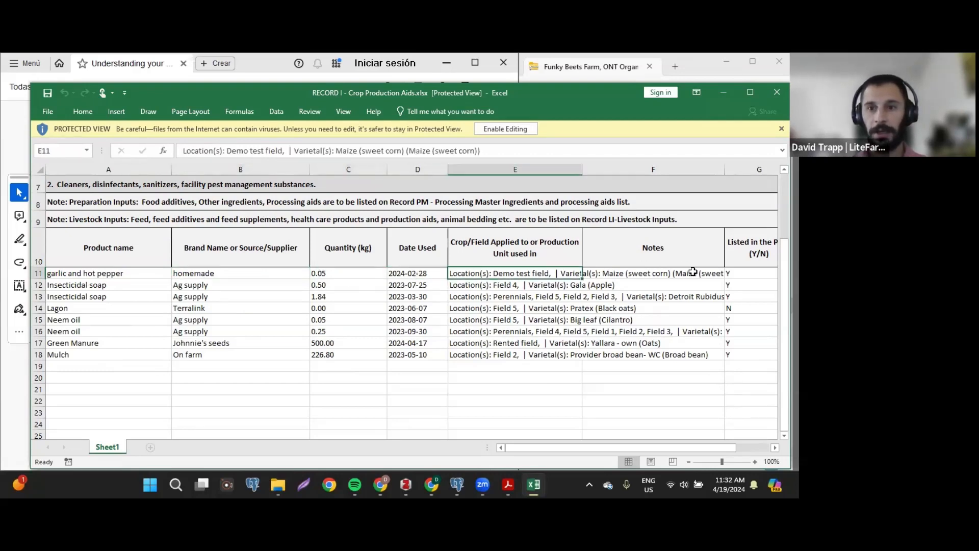
click(510, 299)
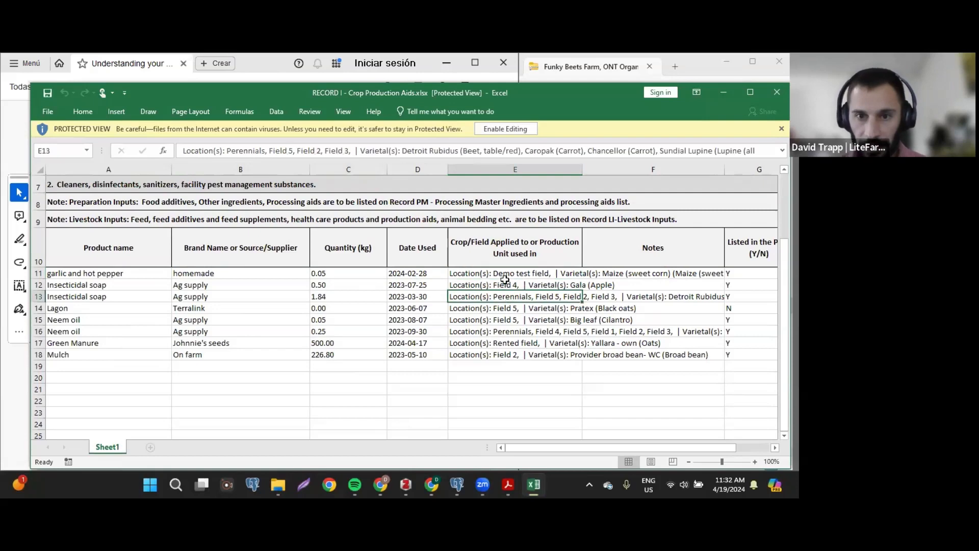
drag(505, 280, 530, 274)
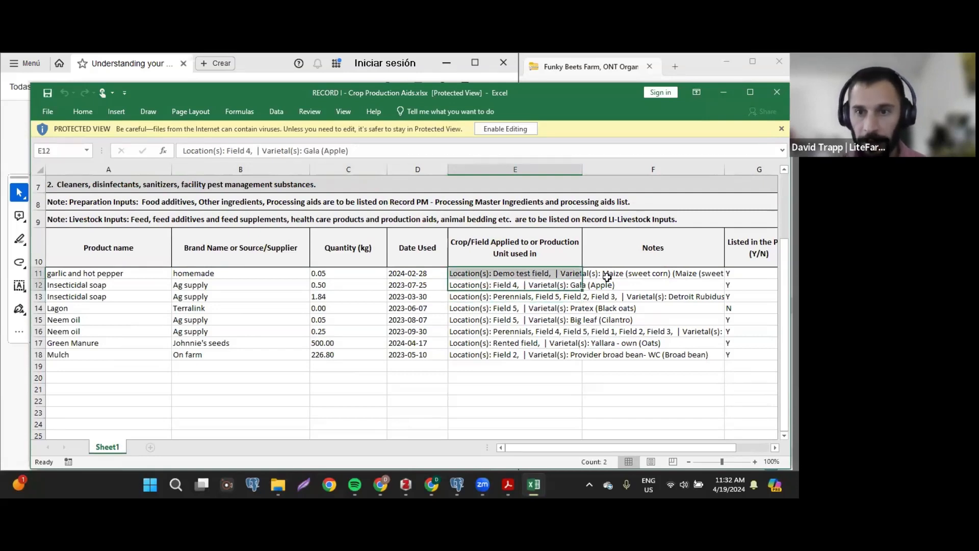
click(714, 275)
click(542, 271)
Step: Make the crop production aids workbook editable and wrap the text of the locations and varietals entry in cell E13
click(506, 129)
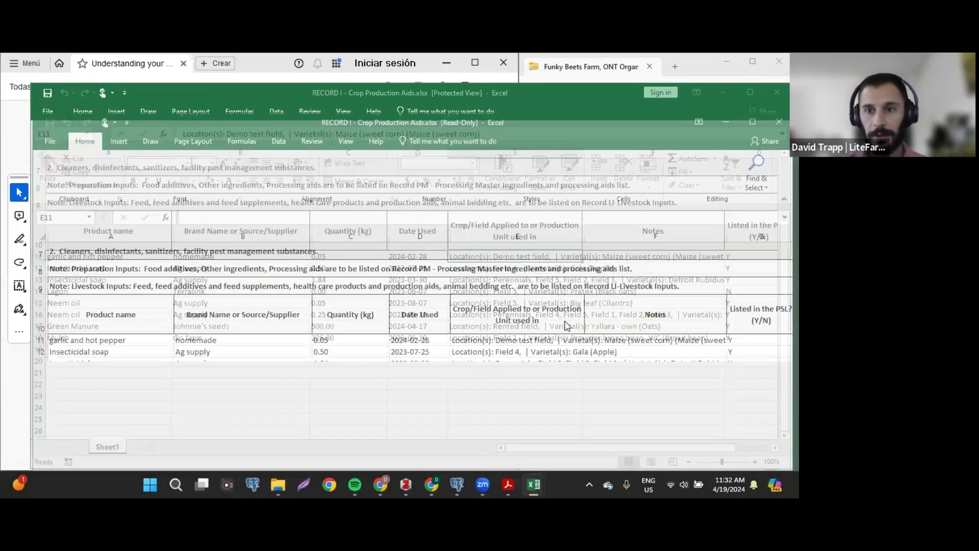
scroll(540, 284, up, 1)
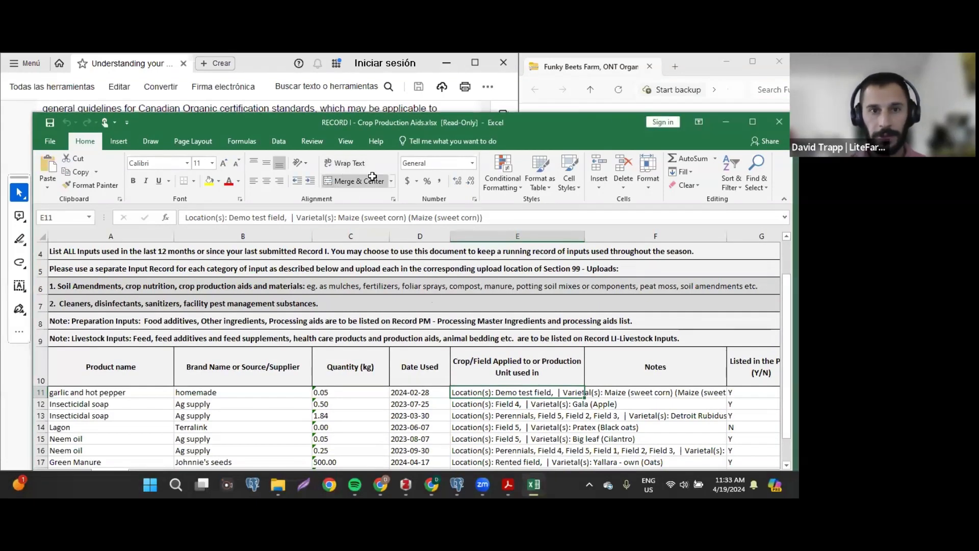
scroll(499, 337, down, 2)
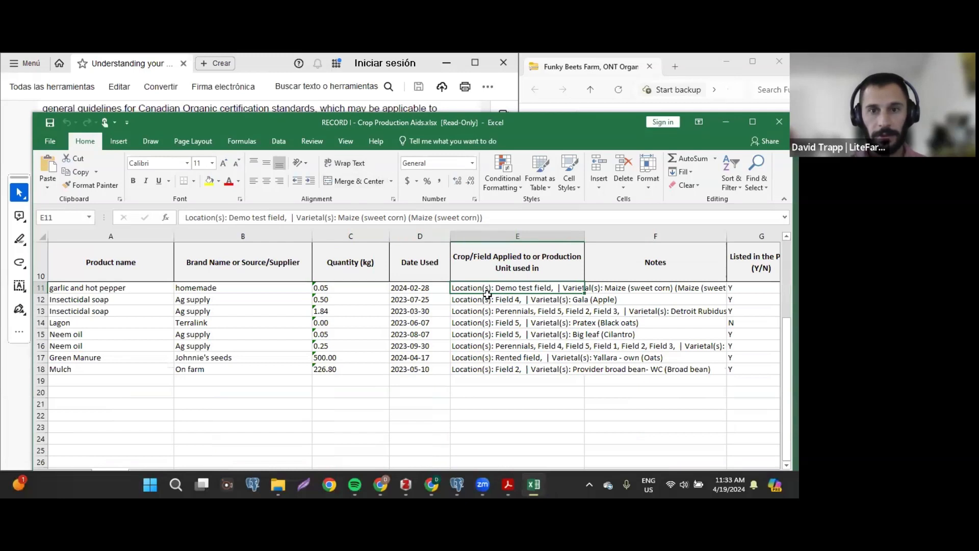
click(490, 309)
click(482, 286)
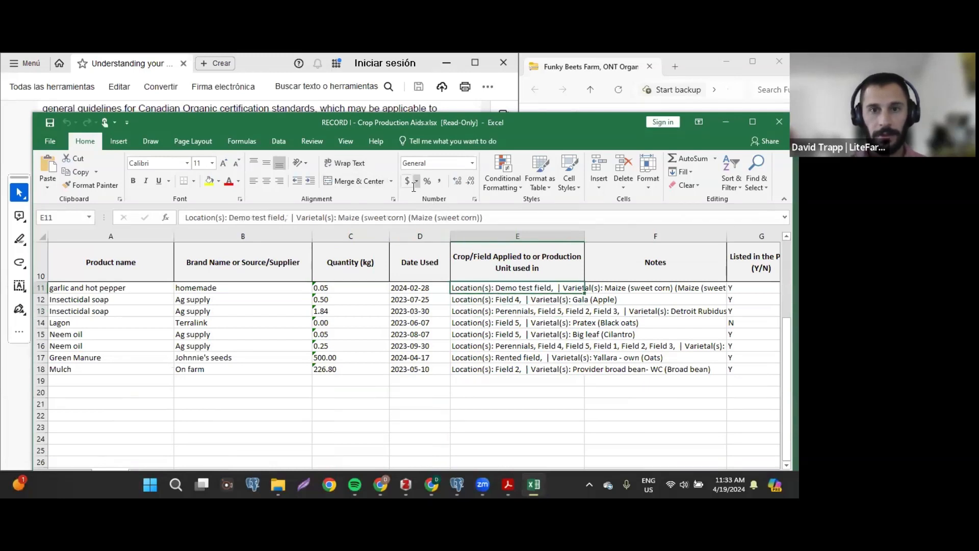
click(475, 309)
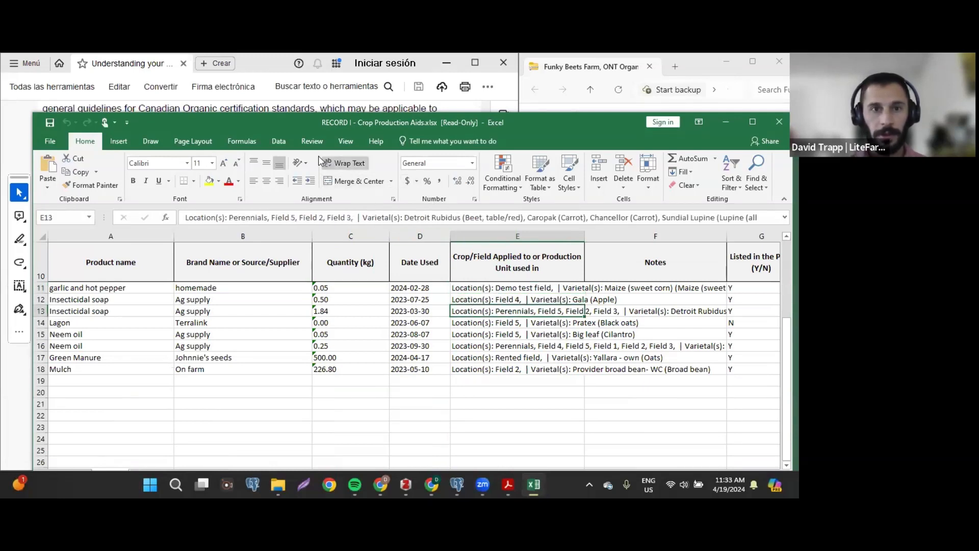
click(342, 163)
drag(553, 380, 571, 345)
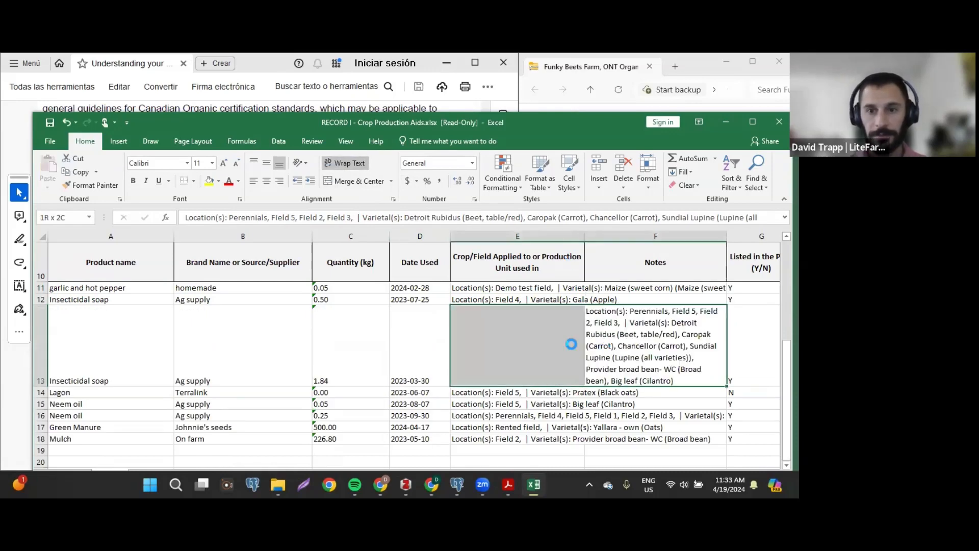
click(620, 365)
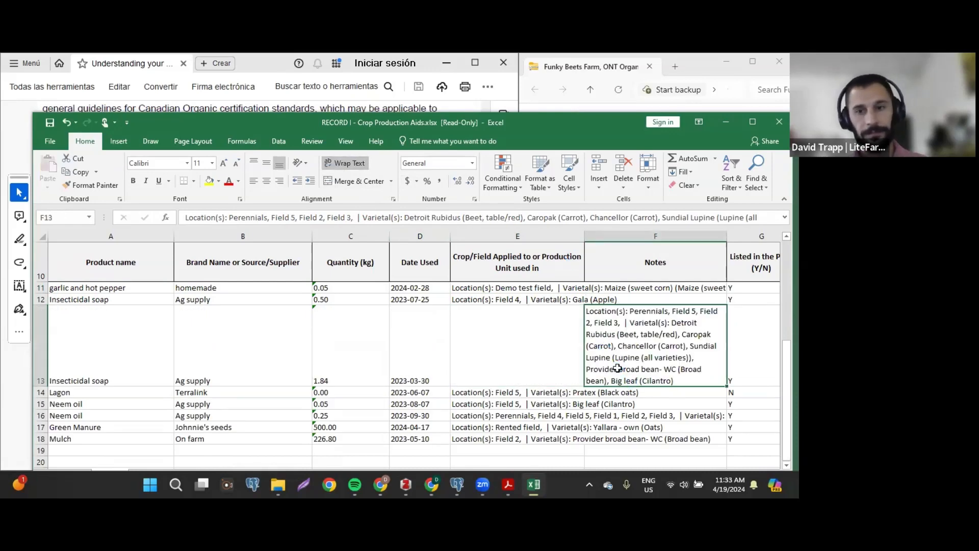
key(ctrl+z)
Step: Widen column E to show its locations and varietals, and close RECORD I - Crop Production Aids.xlsx without saving
drag(584, 236, 695, 250)
scroll(675, 349, down, 1)
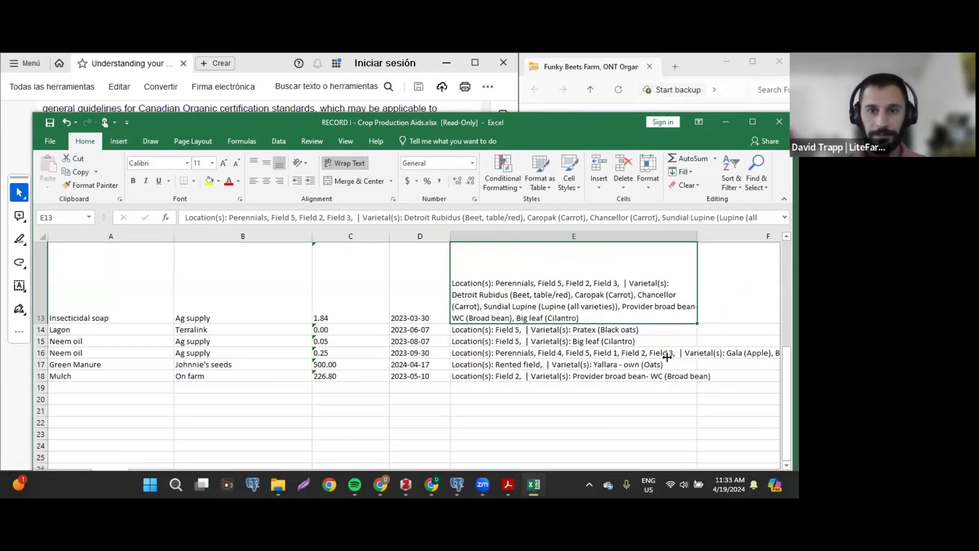
click(779, 122)
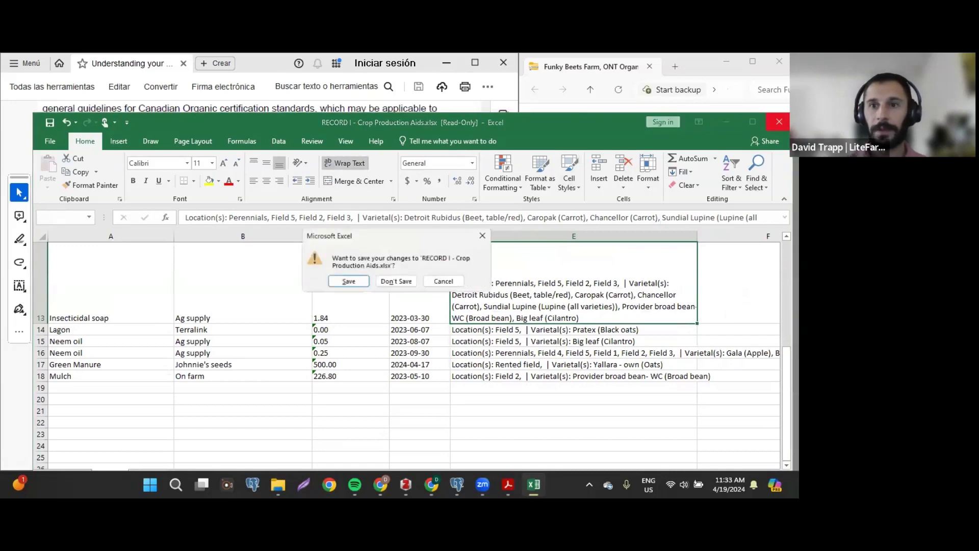
click(397, 282)
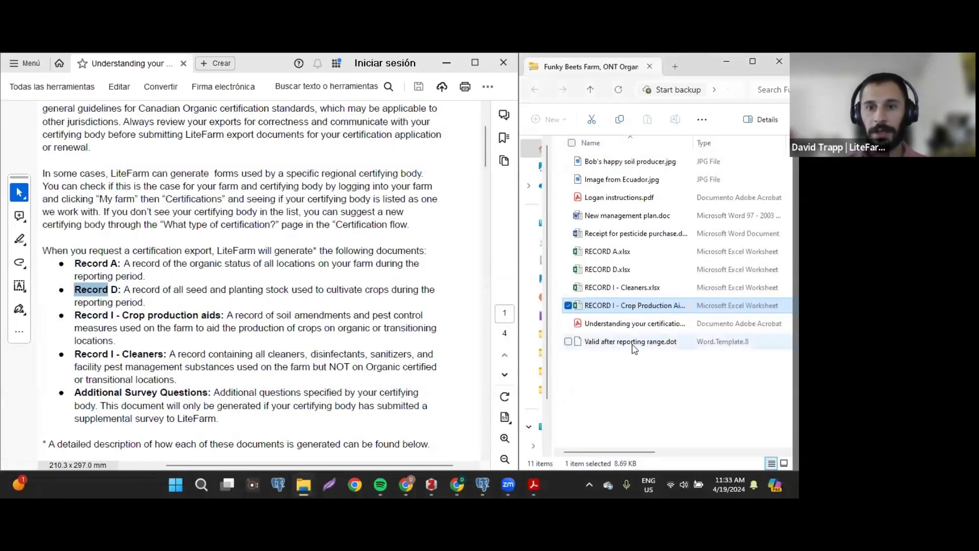
Step: Select the six attached files: both JPG images, Logan instructions.pdf, New management plan.doc, the pesticide purchase receipt and Valid after reporting range.dot
click(634, 345)
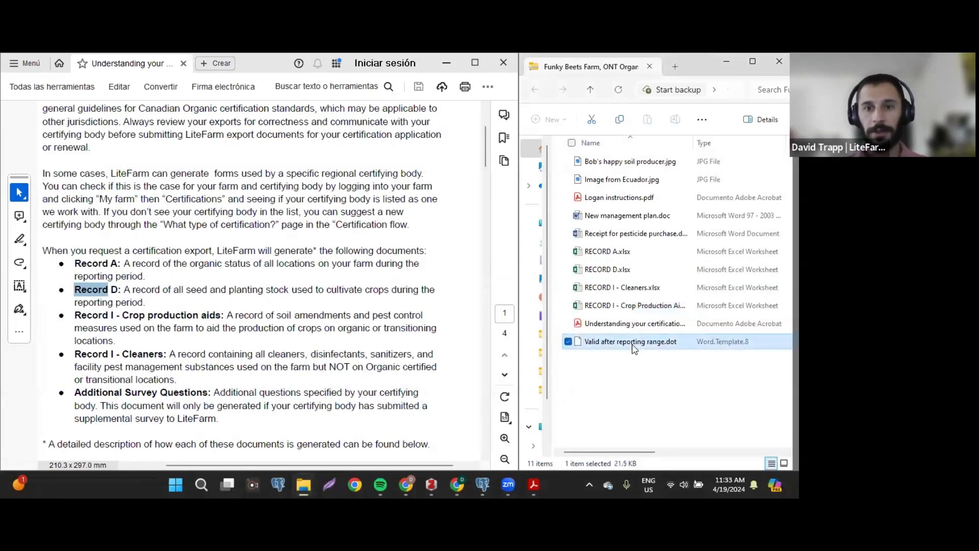
ctrl+click(635, 233)
ctrl+click(635, 216)
ctrl+click(635, 198)
ctrl+click(635, 179)
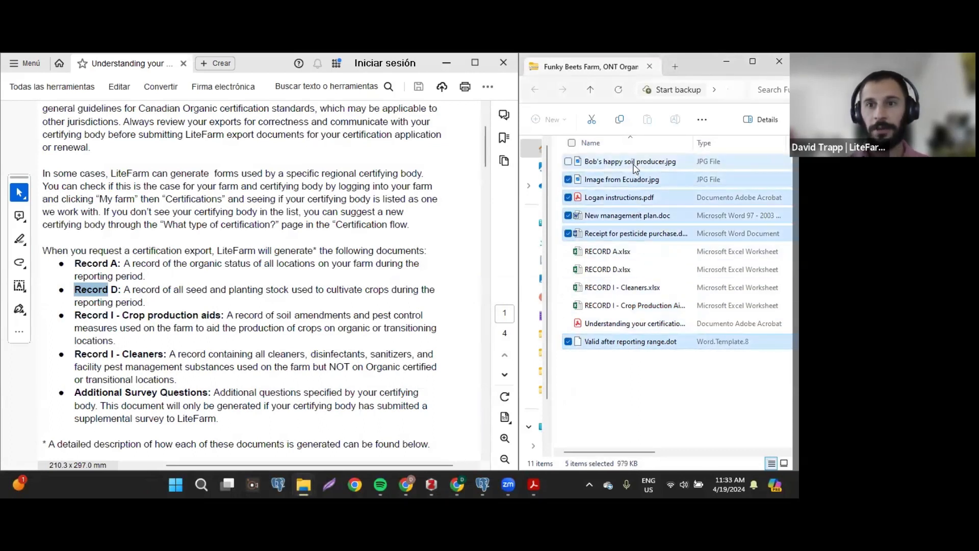
ctrl+click(635, 164)
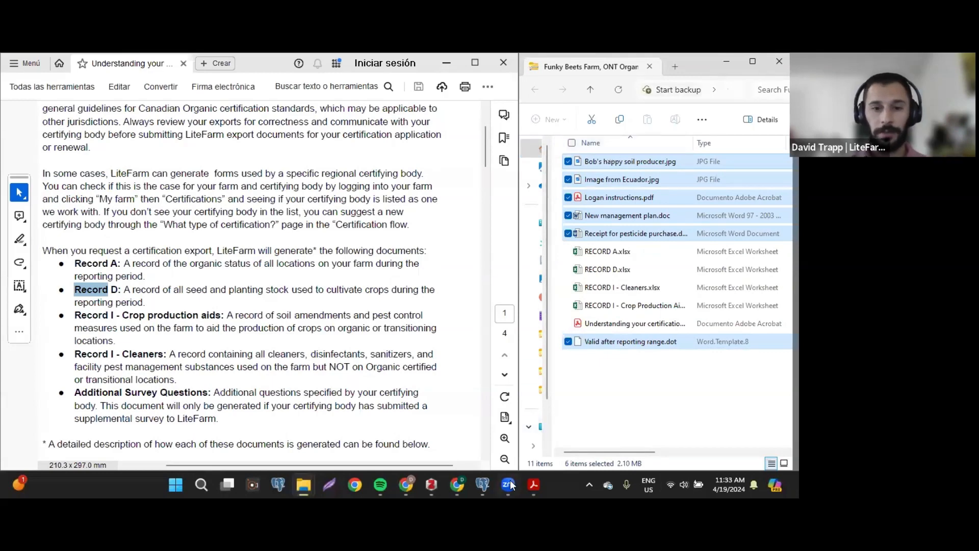
Step: Switch to LiteFarm in Chrome, open the farm's Documents page and review its valid and archived documents
mouse_move(458, 484)
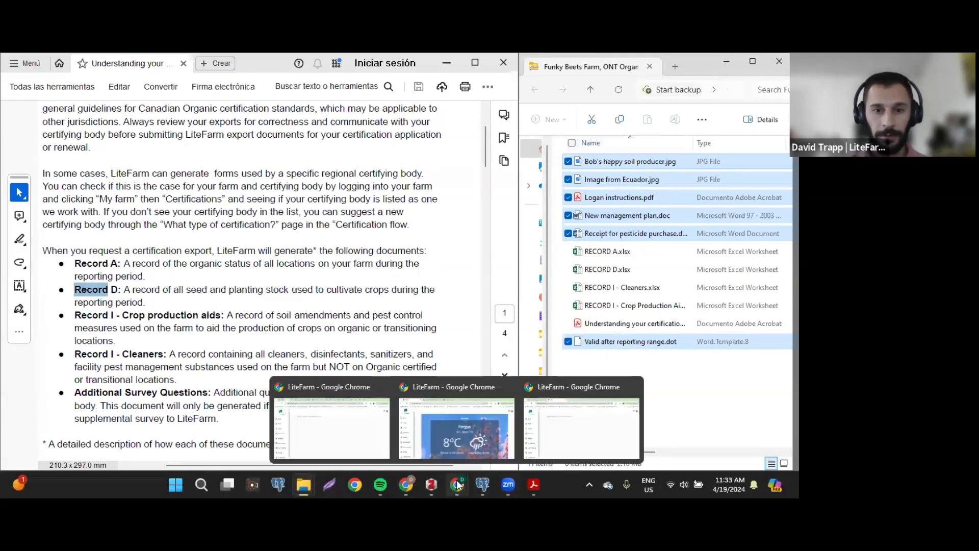
click(457, 441)
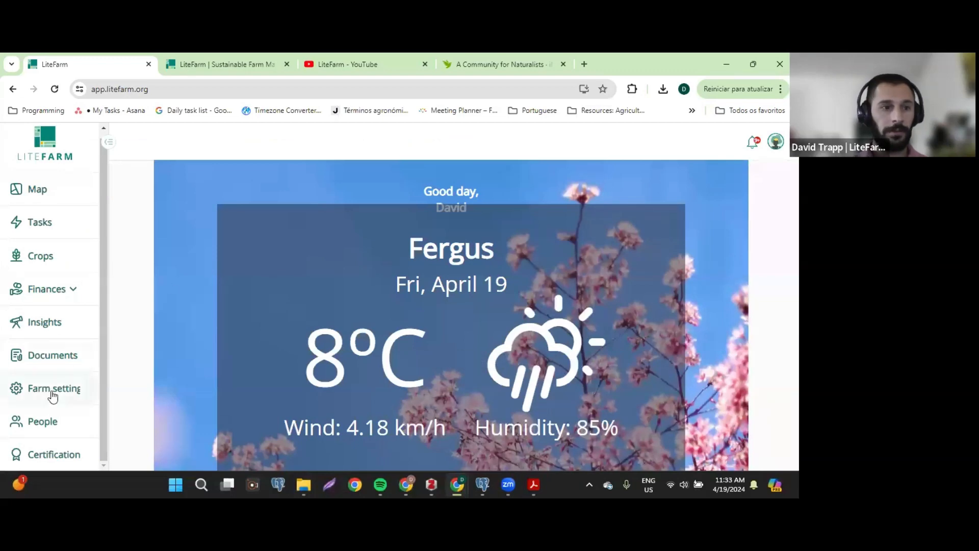
click(52, 355)
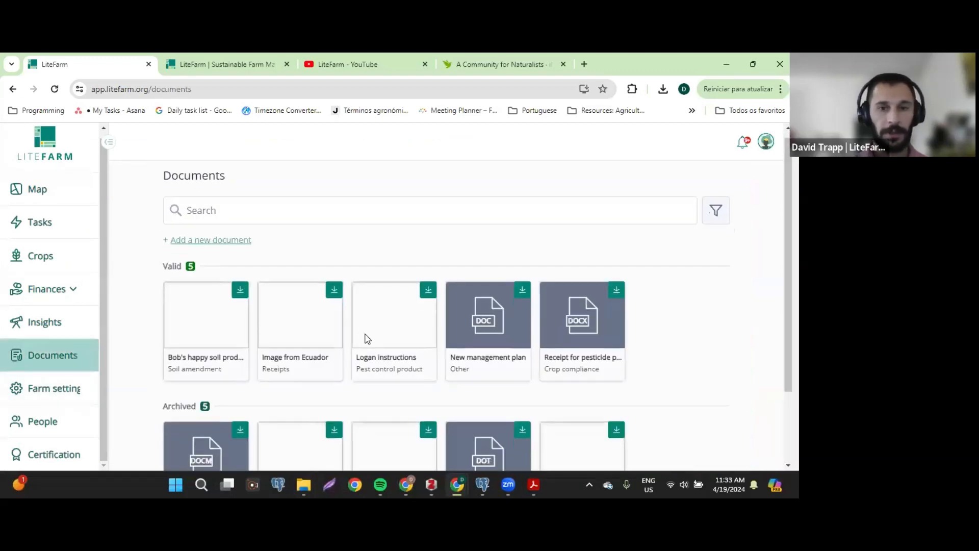
scroll(397, 317, down, 2)
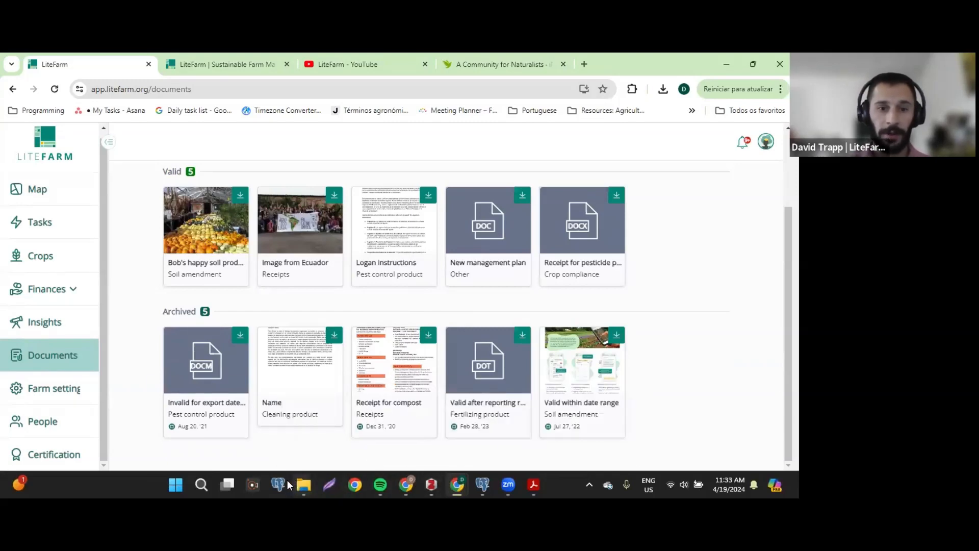
Step: Return to the exported certification folder in File Explorer and permanently delete Logan instructions.pdf
mouse_move(302, 485)
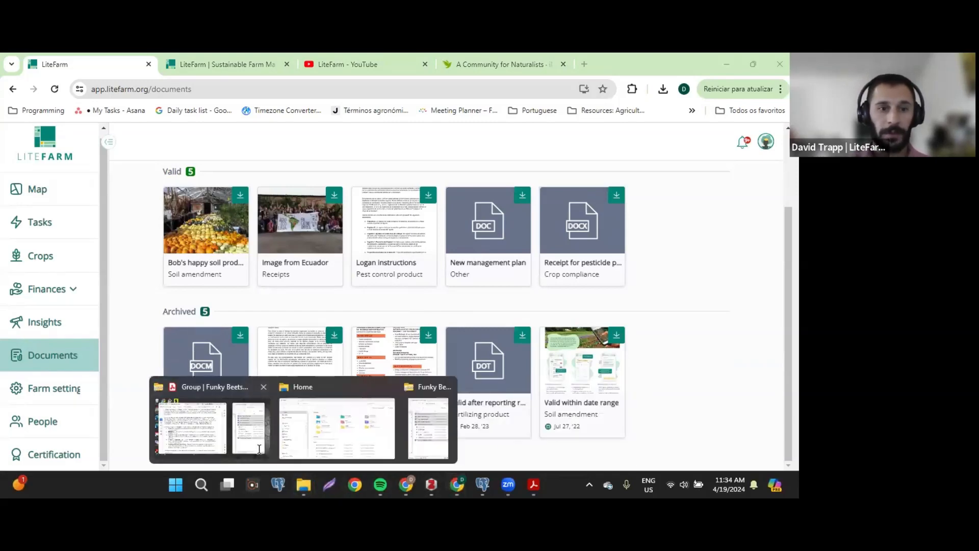
click(258, 446)
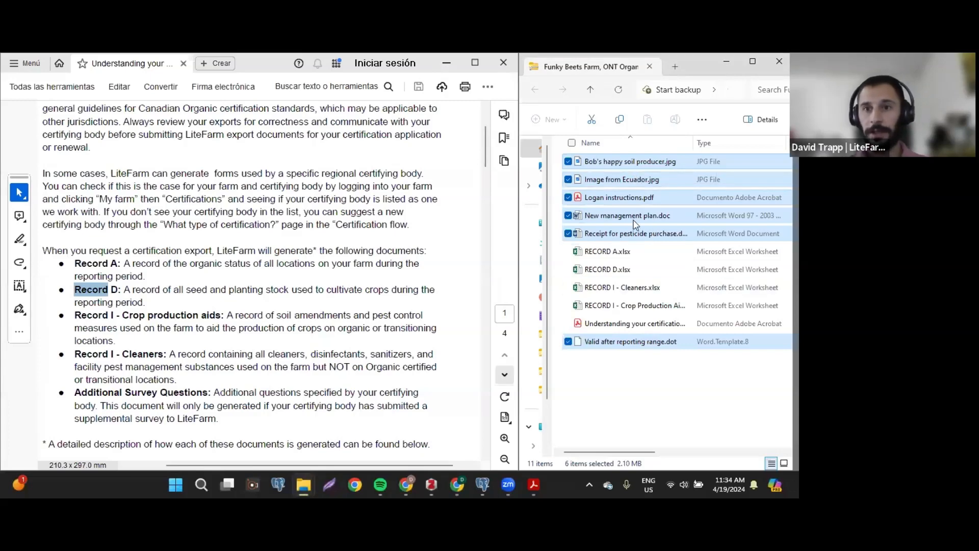
click(661, 197)
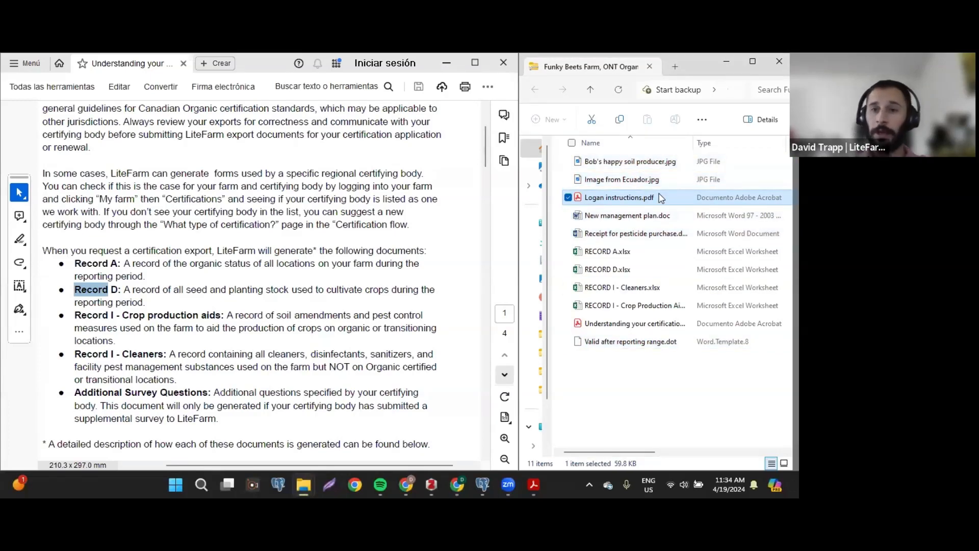
key(shift+Delete)
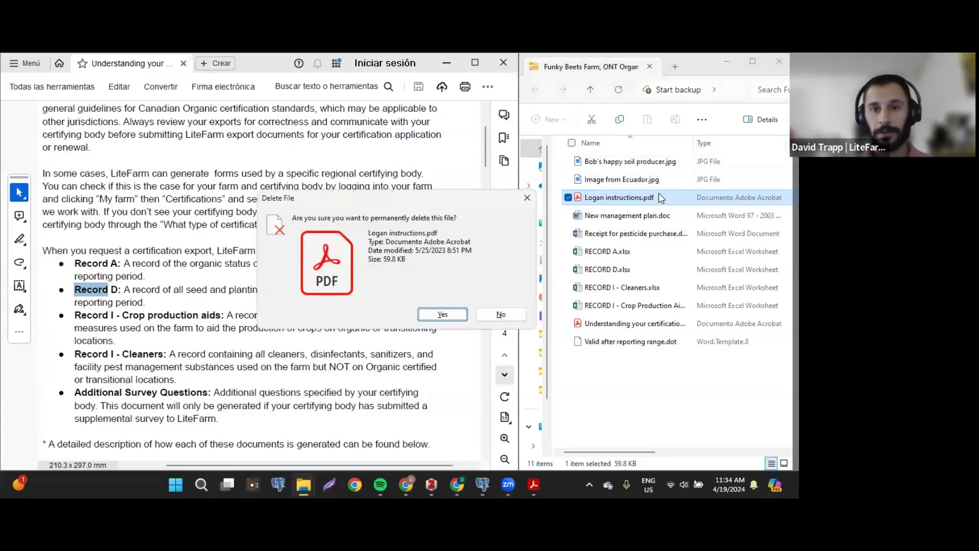
click(442, 315)
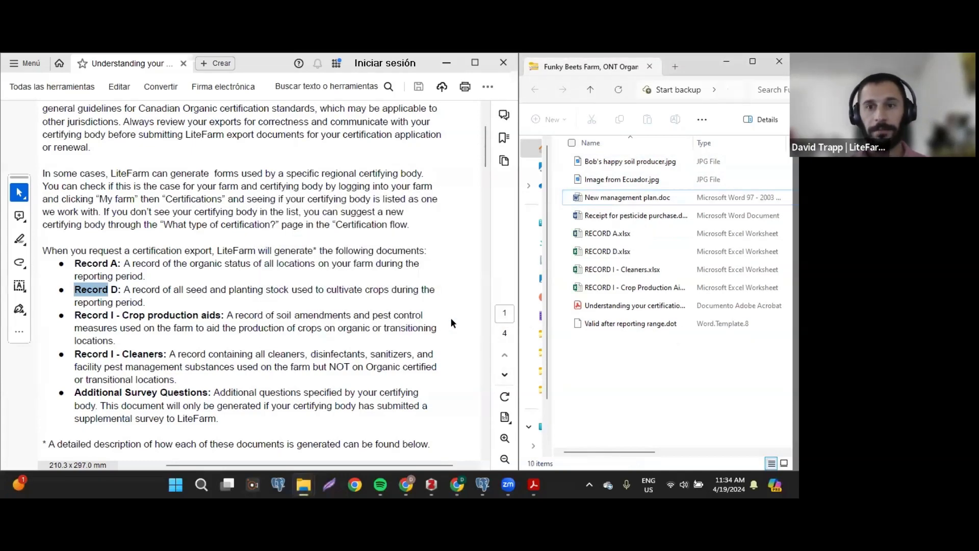